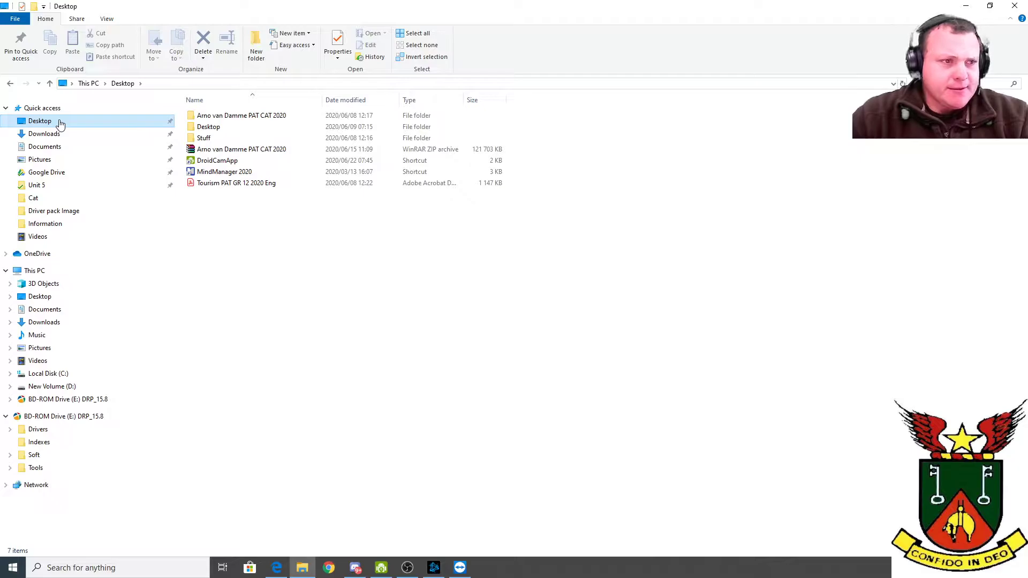
Open the CAT PAT GR 12 2020 Learner Guidelines PDF from the Information folder inside the PAT CAT 2020 desktop folder.
left_click(217, 120)
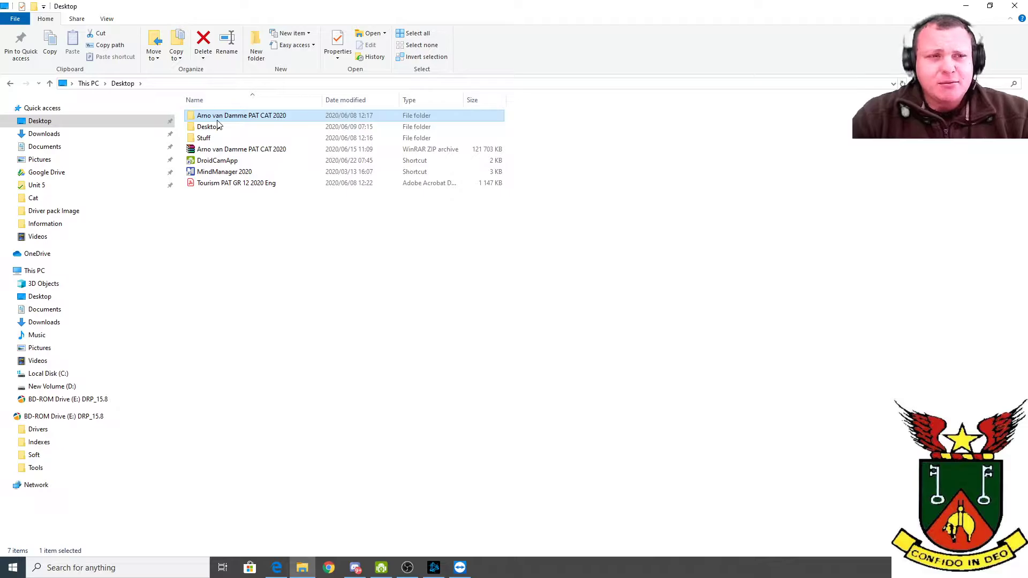
double_click(266, 119)
double_click(246, 118)
double_click(250, 172)
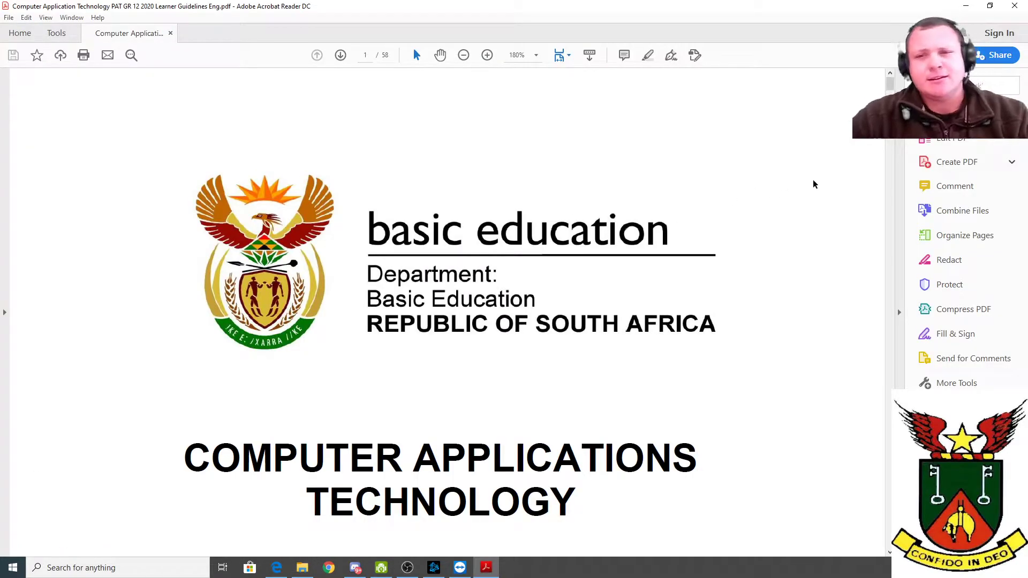
Collapse the tools pane and find the Assessment Tool – Phase 2 on page 37 of the guidelines.
left_click(898, 315)
left_click_drag(989, 83, 989, 462)
scroll(396, 325, "up", 10)
scroll(497, 312, "up", 20)
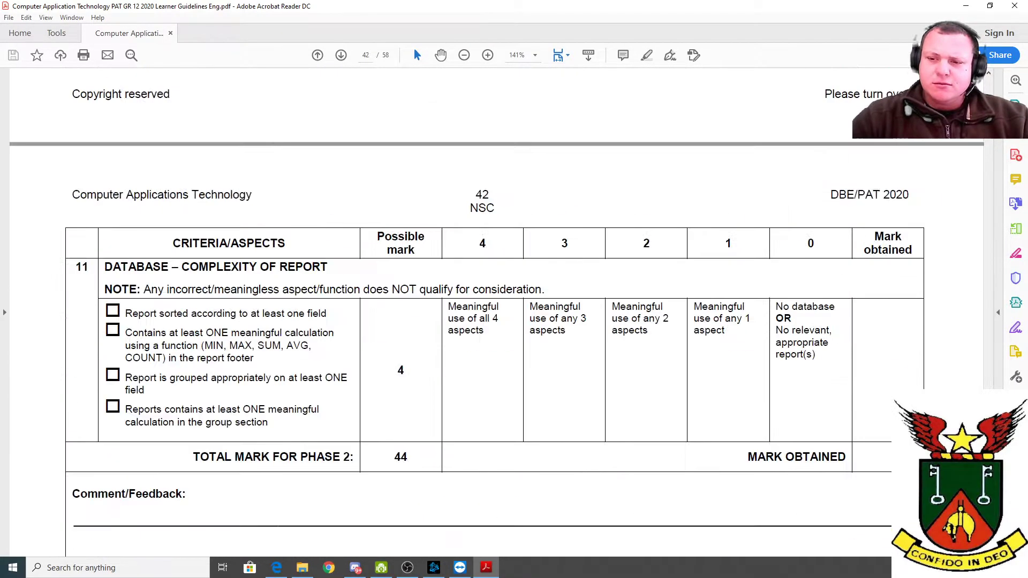
scroll(210, 416, "up", 10)
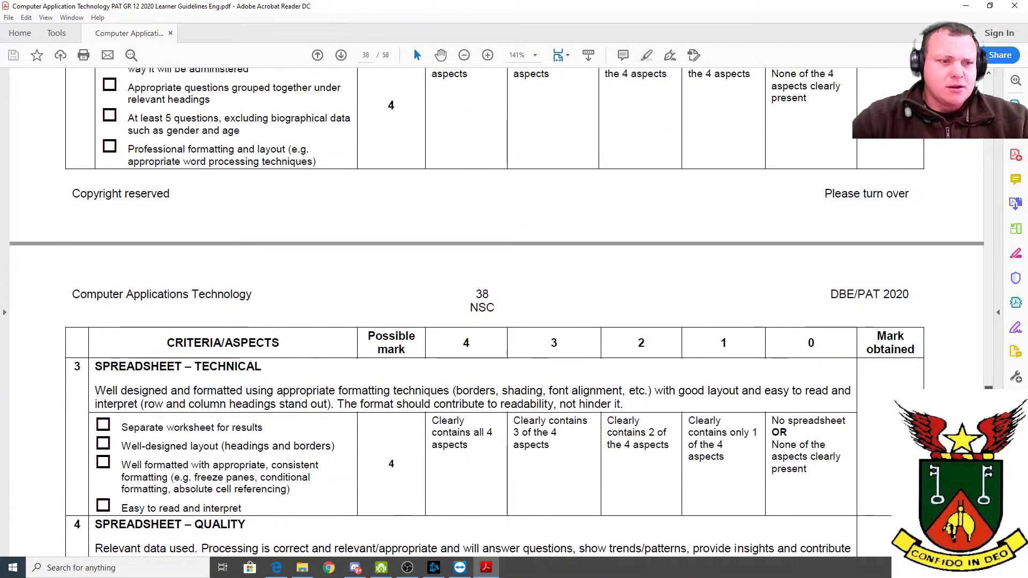
scroll(210, 416, "up", 15)
scroll(210, 417, "up", 5)
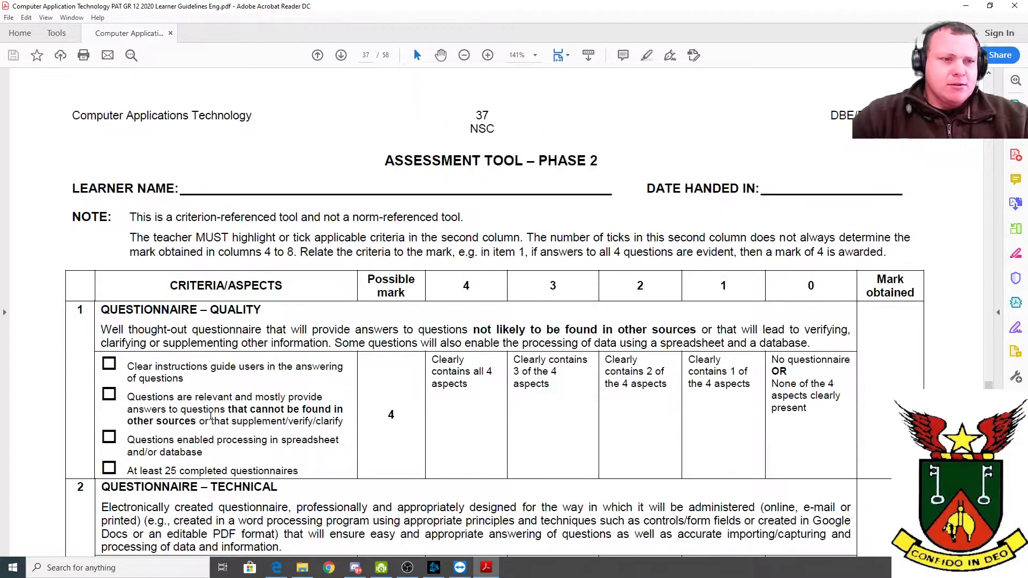
Examine the Questionnaire – Quality and Questionnaire – Technical criteria, marking the points on clear instructions, relevant questions and other sources.
scroll(248, 385, "down", 6)
scroll(293, 263, "down", 2)
left_click_drag(123, 151, 235, 169)
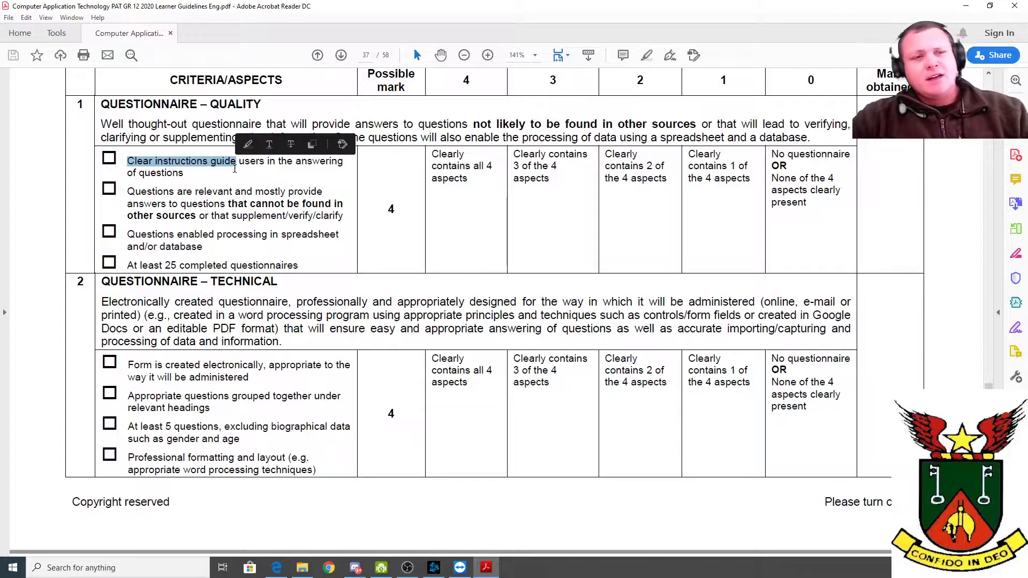
left_click_drag(172, 173, 277, 198)
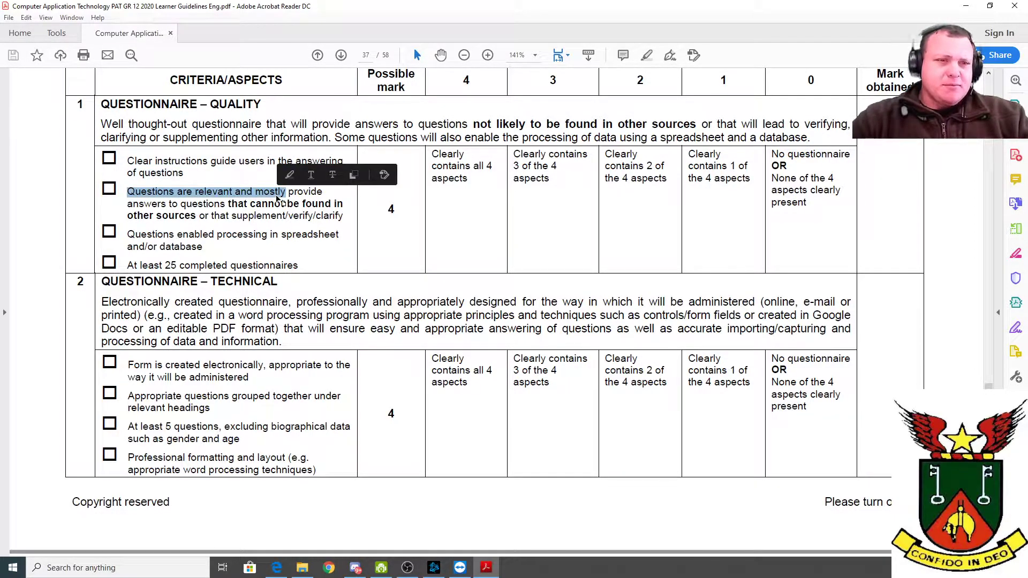
left_click_drag(253, 205, 320, 207)
left_click_drag(142, 216, 192, 220)
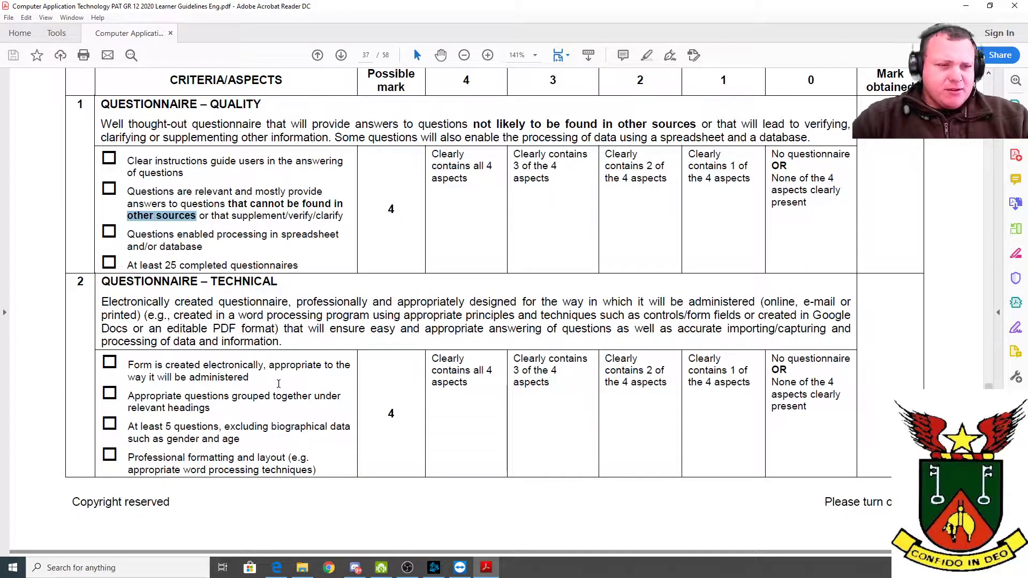
scroll(276, 384, "down", 1)
scroll(276, 384, "down", 1)
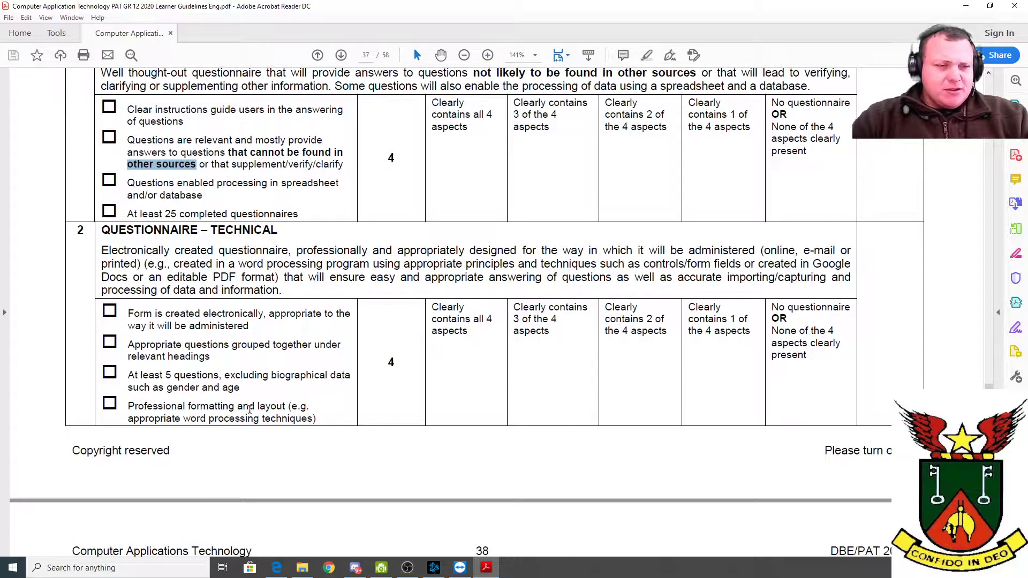
Examine the Spreadsheet – Technical criteria on page 38, covering the separate worksheet, well-designed layout and consistent formatting.
scroll(212, 418, "down", 9)
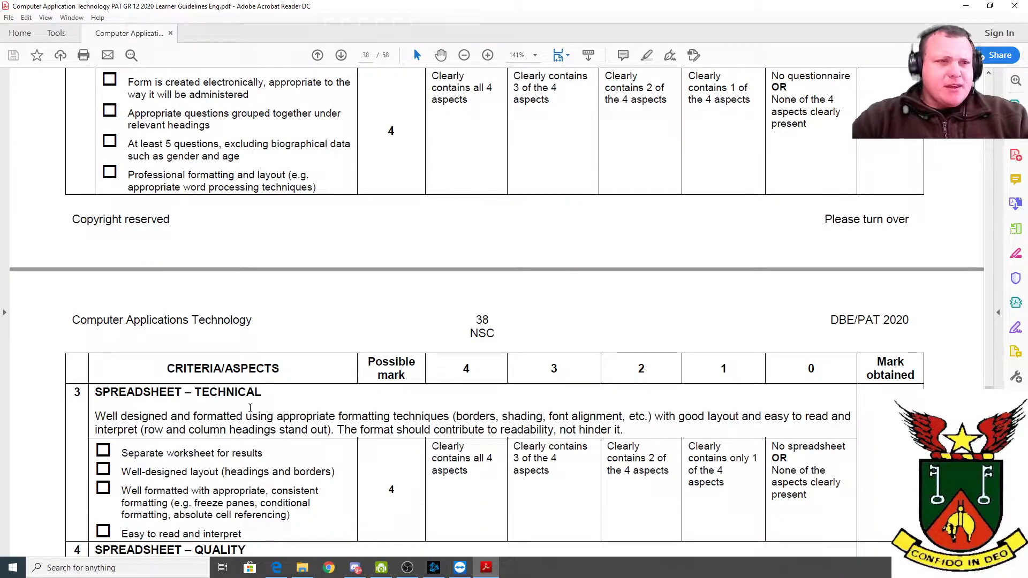
scroll(250, 408, "down", 7)
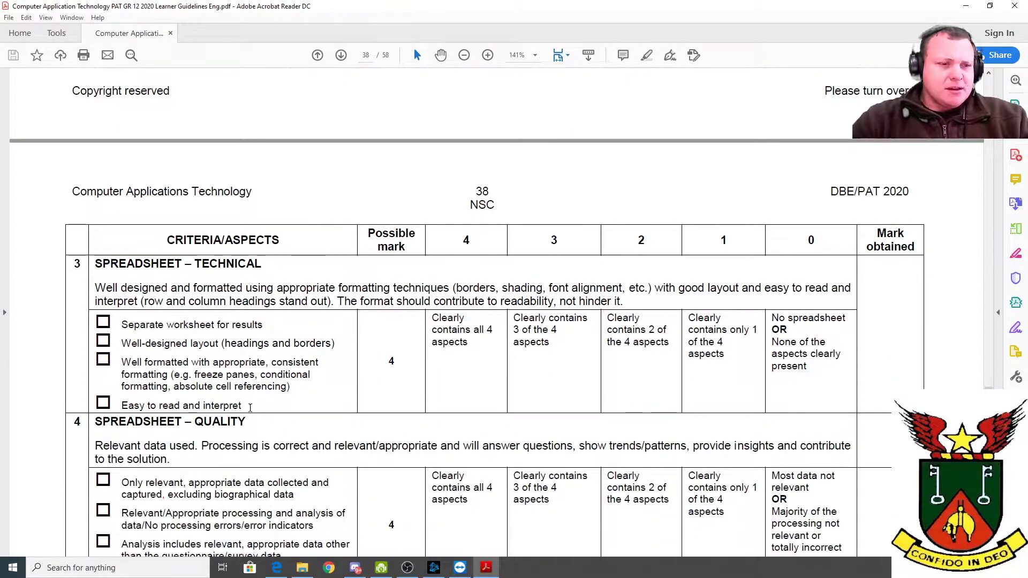
scroll(253, 406, "down", 2)
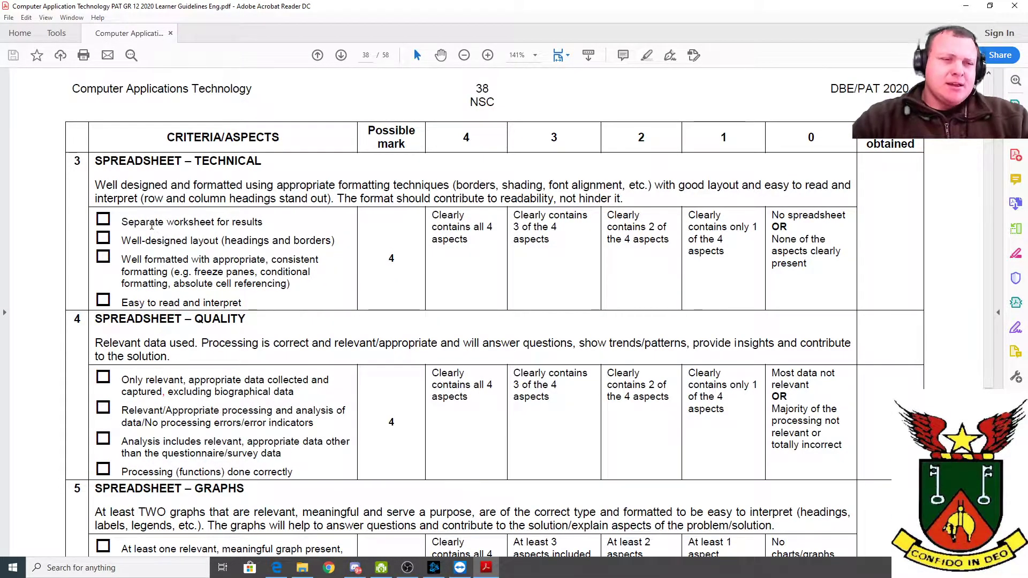
left_click_drag(122, 223, 269, 224)
left_click(130, 240)
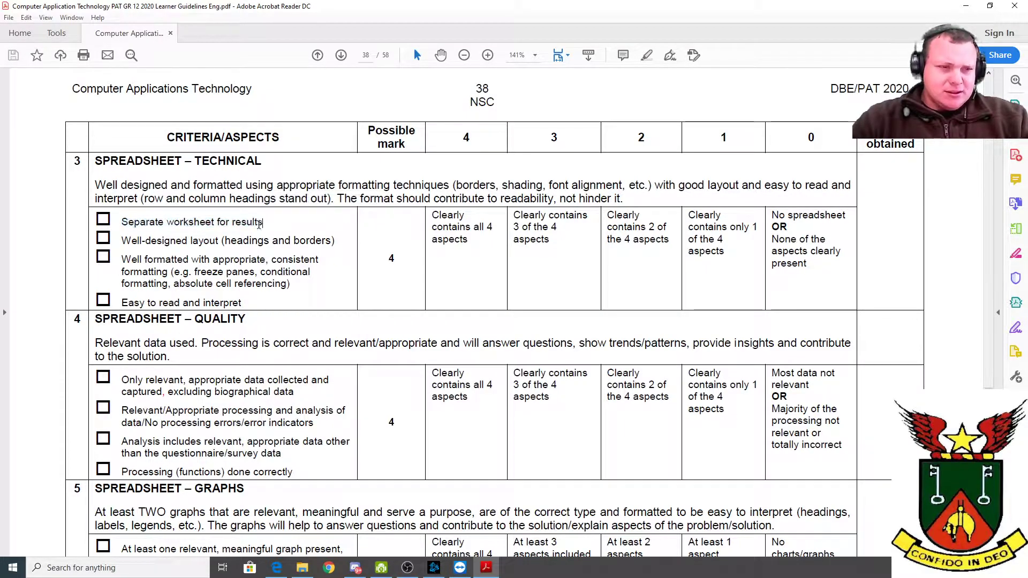
left_click_drag(123, 241, 343, 241)
mouse_move(122, 260)
left_mouse_down()
mouse_move(311, 272)
mouse_move(184, 284)
left_mouse_up()
left_click(255, 282)
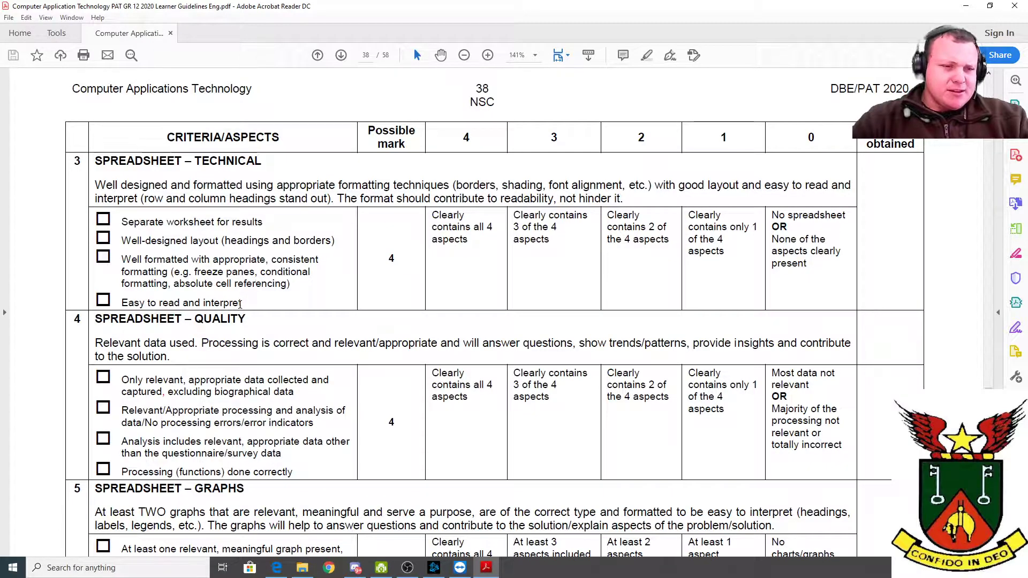
Examine the Spreadsheet – Quality criteria, marking the points on excluding biographical data, other data sources and correct processing functions.
scroll(240, 304, "down", 1)
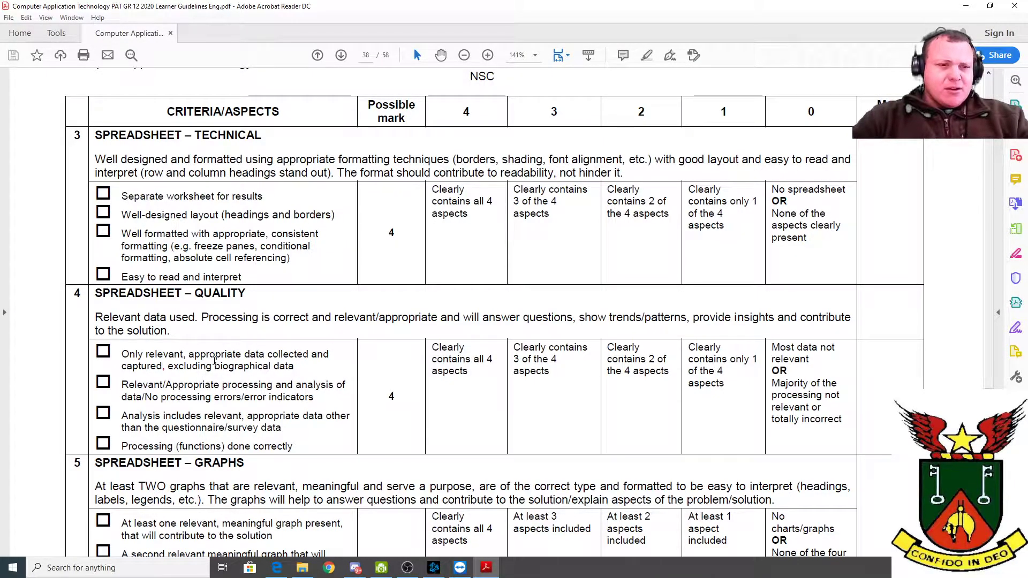
left_click_drag(295, 368, 167, 369)
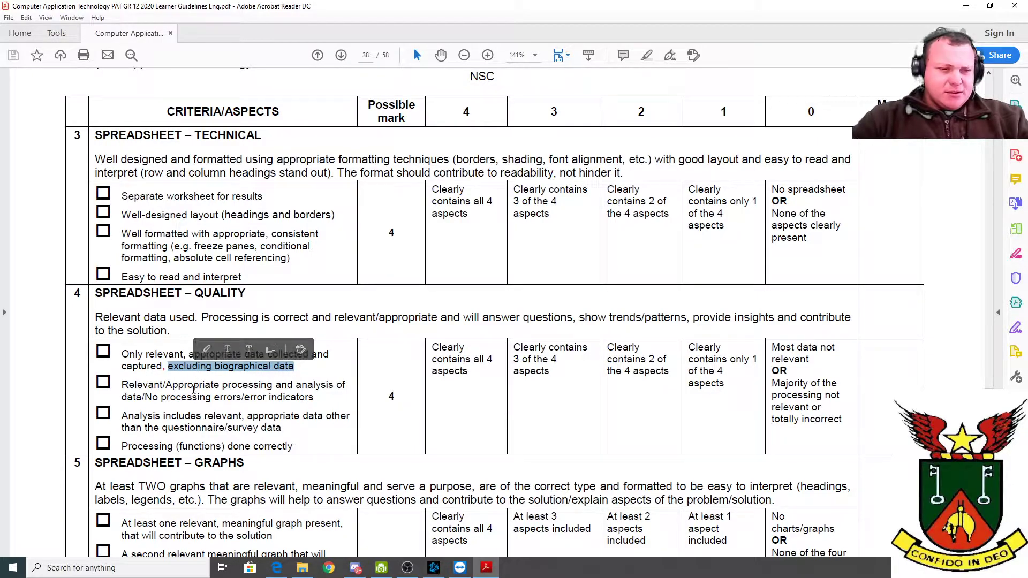
left_click(196, 389)
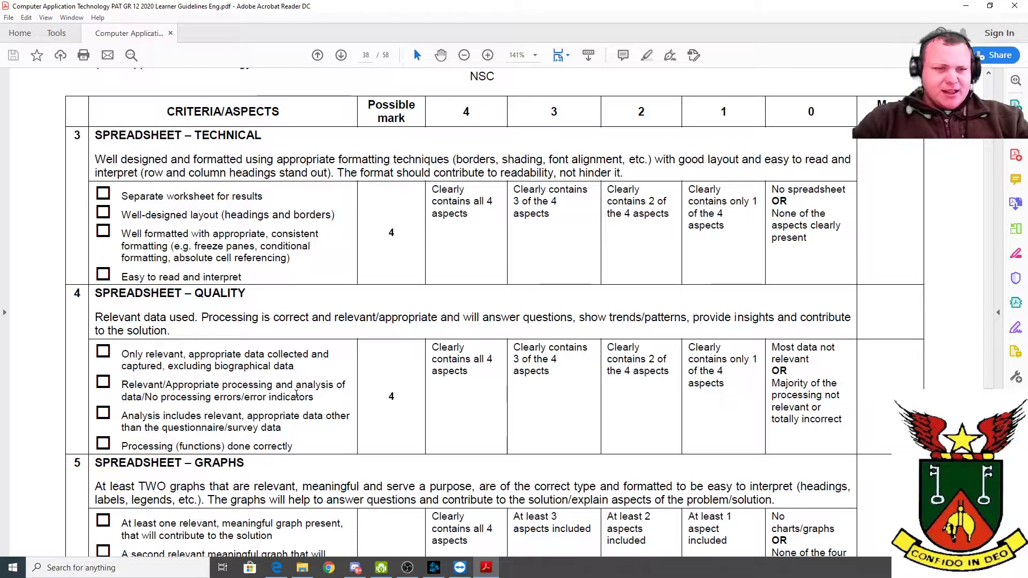
scroll(273, 400, "down", 1)
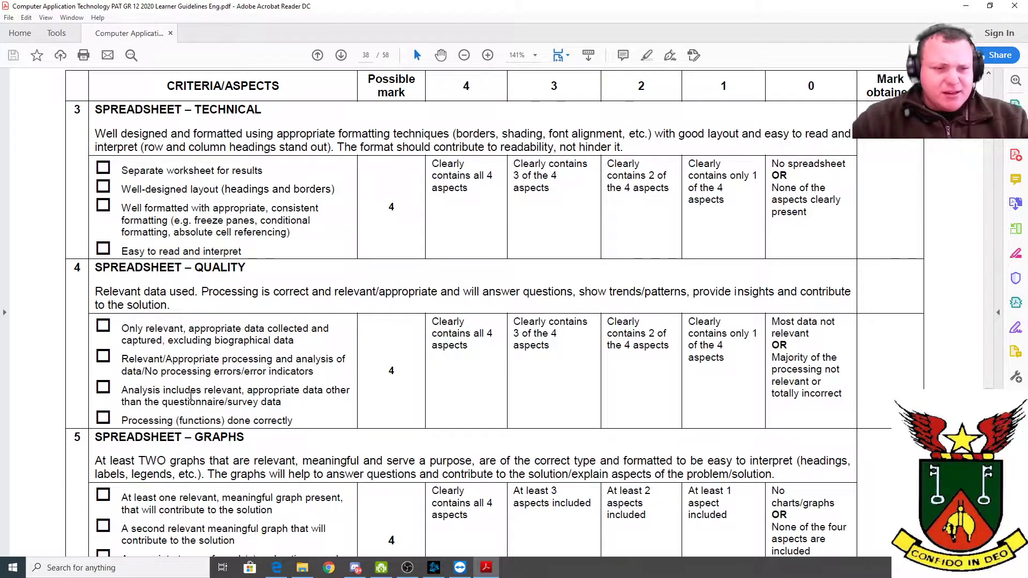
left_click_drag(201, 402, 250, 405)
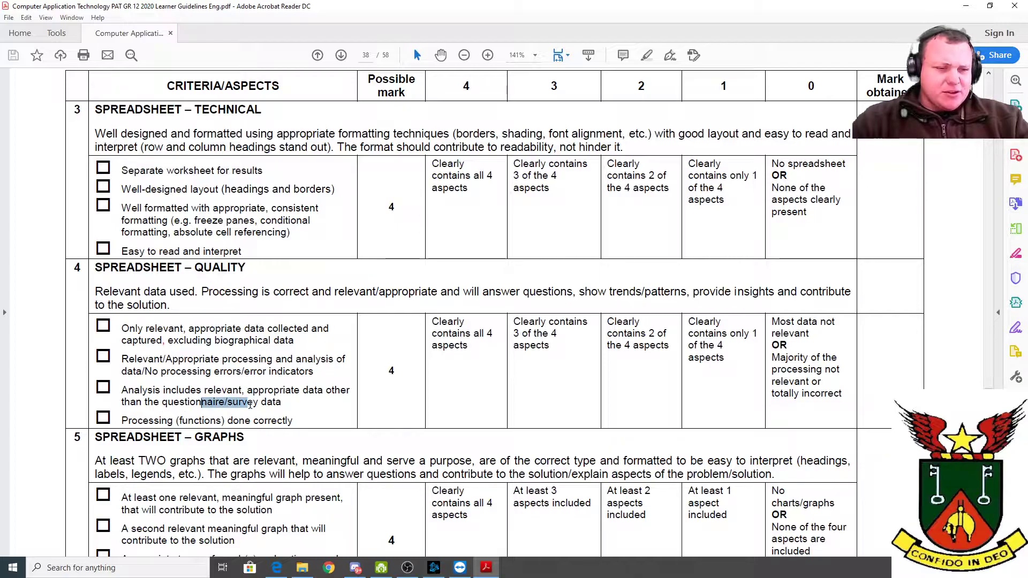
left_click(275, 404)
left_click_drag(119, 424, 274, 429)
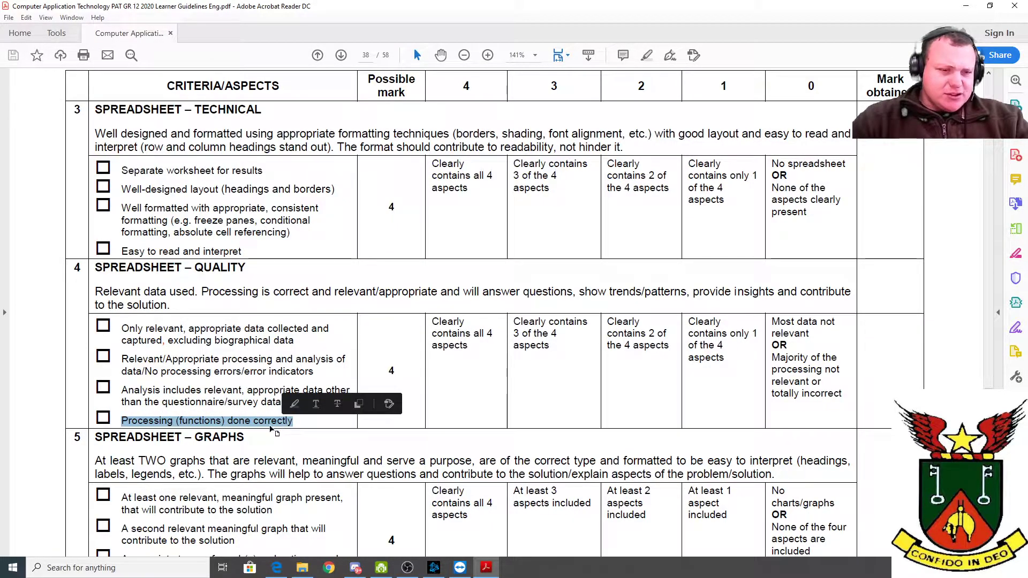
Examine the Spreadsheet – Graphs criteria, marking the points on the first and second relevant graph, graph types and readability.
scroll(276, 431, "down", 4)
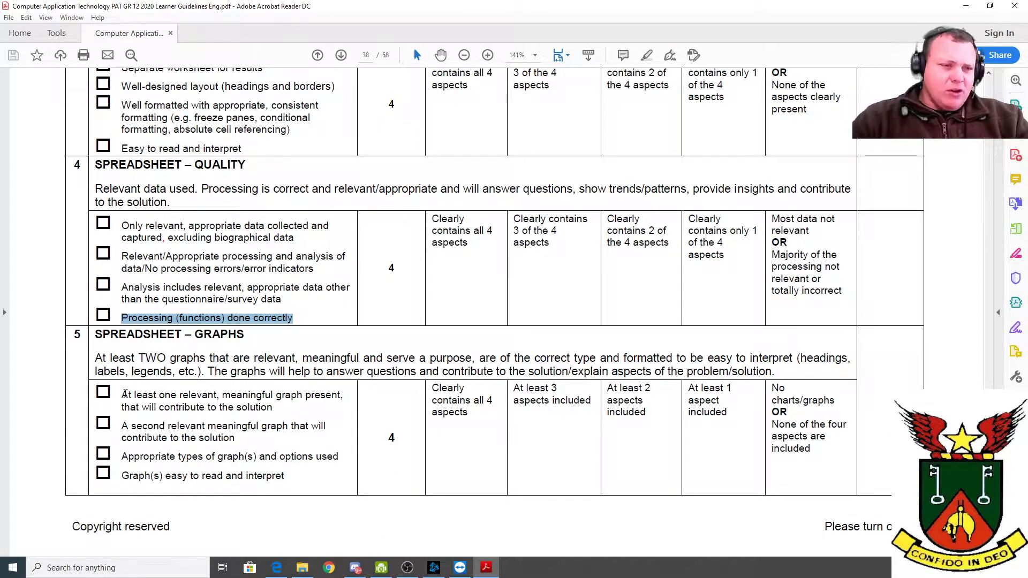
left_click_drag(123, 395, 217, 397)
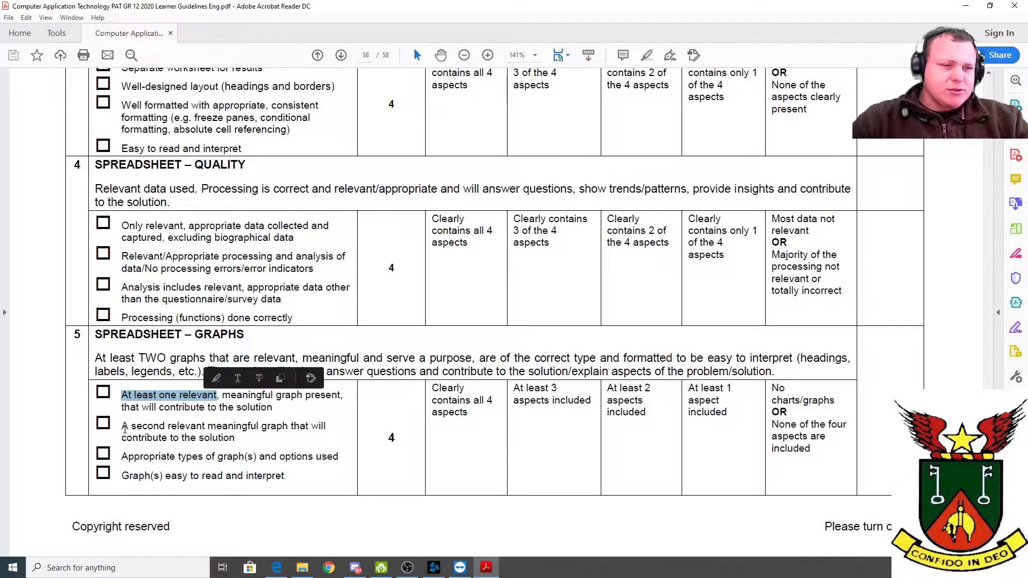
left_click_drag(127, 427, 259, 427)
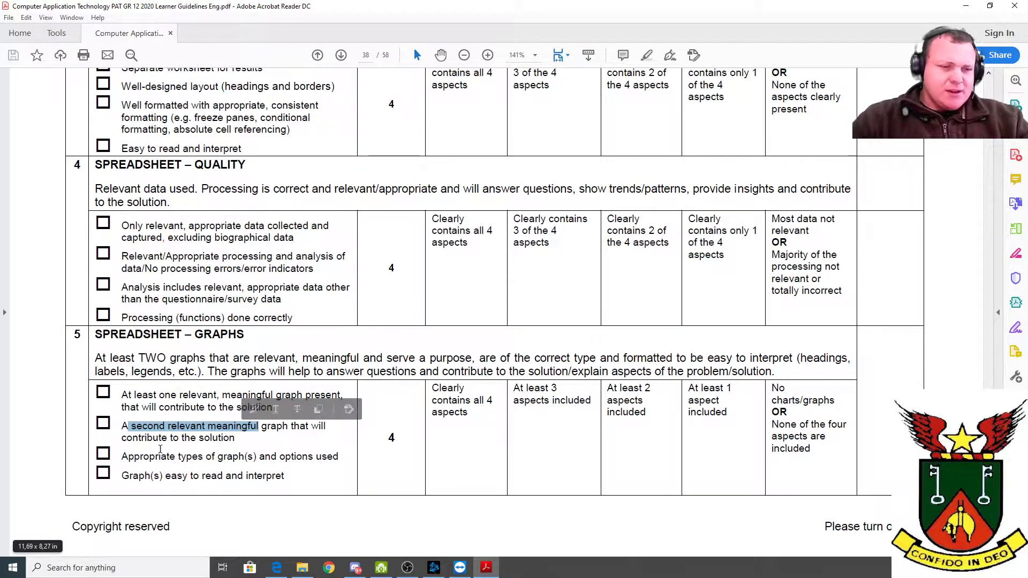
left_click_drag(122, 457, 245, 456)
scroll(153, 454, "down", 1)
left_click_drag(122, 451, 284, 451)
Review the four levels of spreadsheet function complexity on page 39, marking example functions and the CAT CAPS curriculum note.
scroll(294, 430, "down", 10)
scroll(294, 430, "down", 11)
scroll(293, 428, "down", 14)
scroll(291, 426, "up", 15)
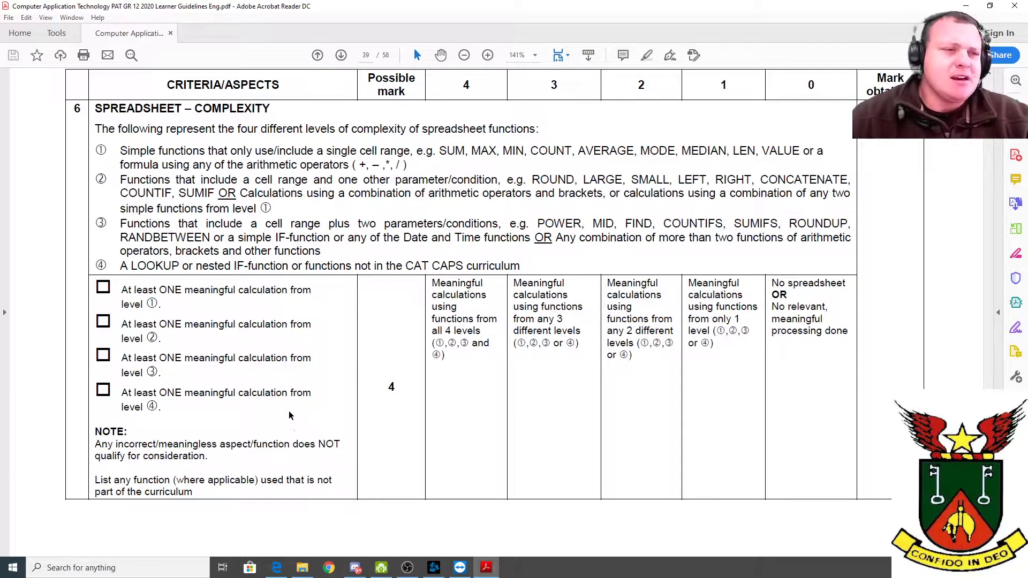
left_click_drag(471, 152, 697, 151)
left_click_drag(532, 180, 707, 181)
left_click_drag(589, 224, 741, 228)
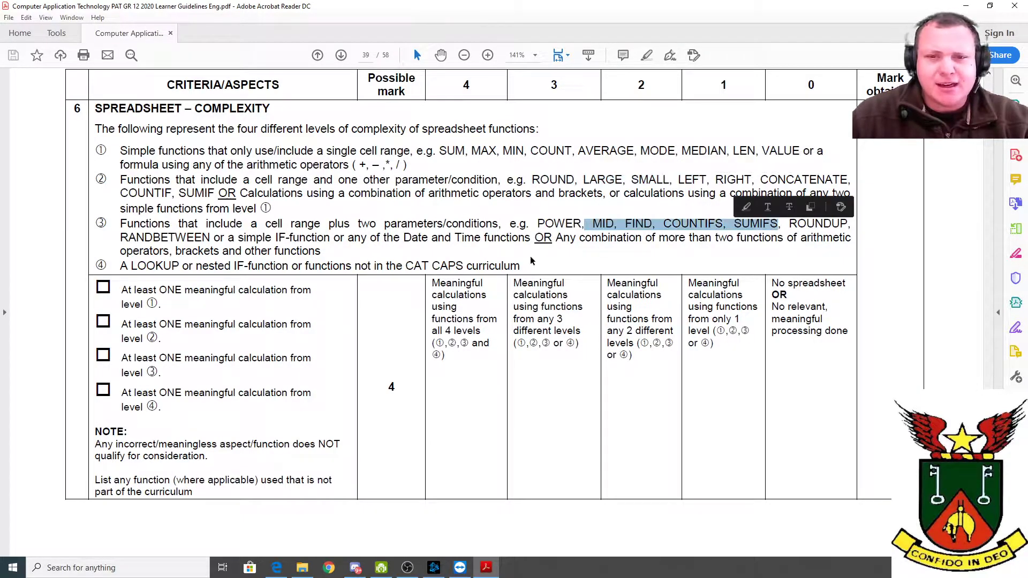
left_click_drag(405, 267, 471, 270)
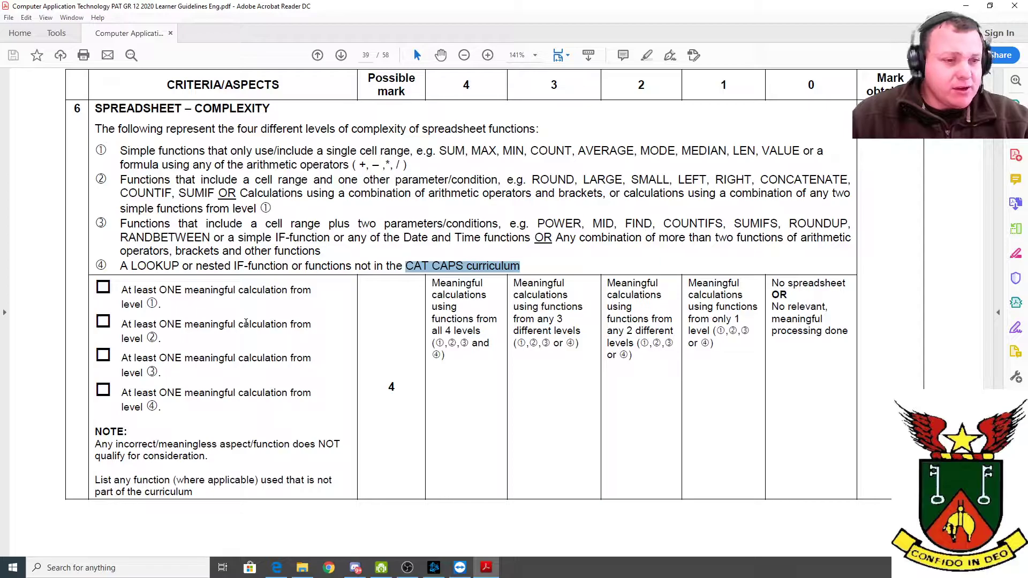
scroll(245, 323, "up", 10)
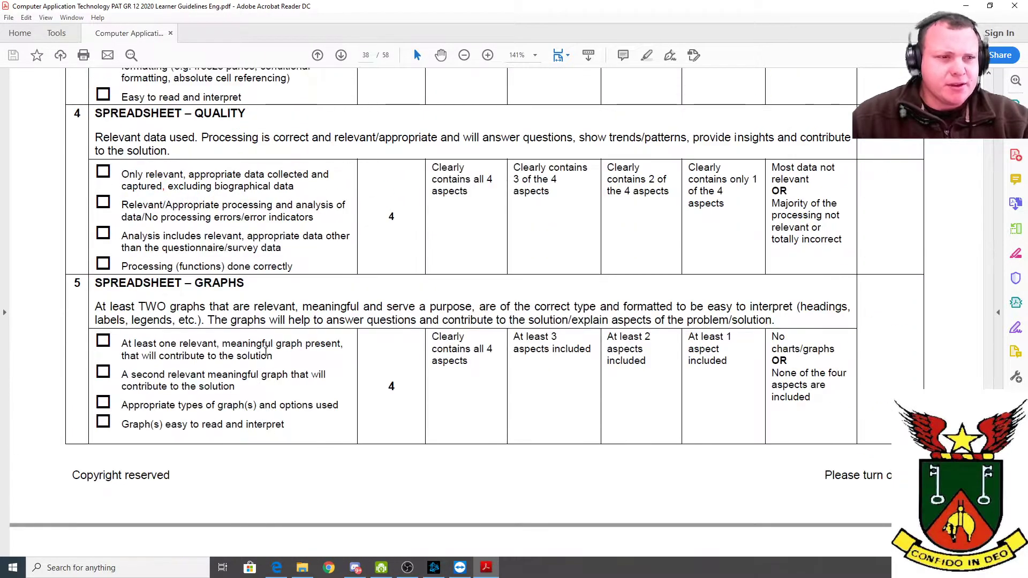
scroll(265, 352, "up", 3)
Switch to File Explorer and open the Table Answers Word document from within the Phase 2 folder.
left_click(303, 568)
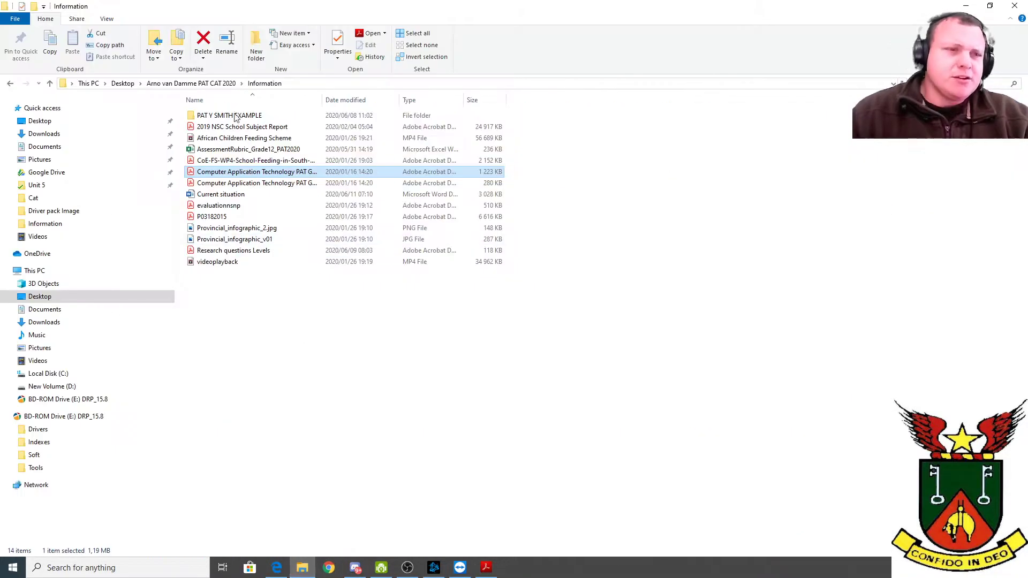
key("alt+Up")
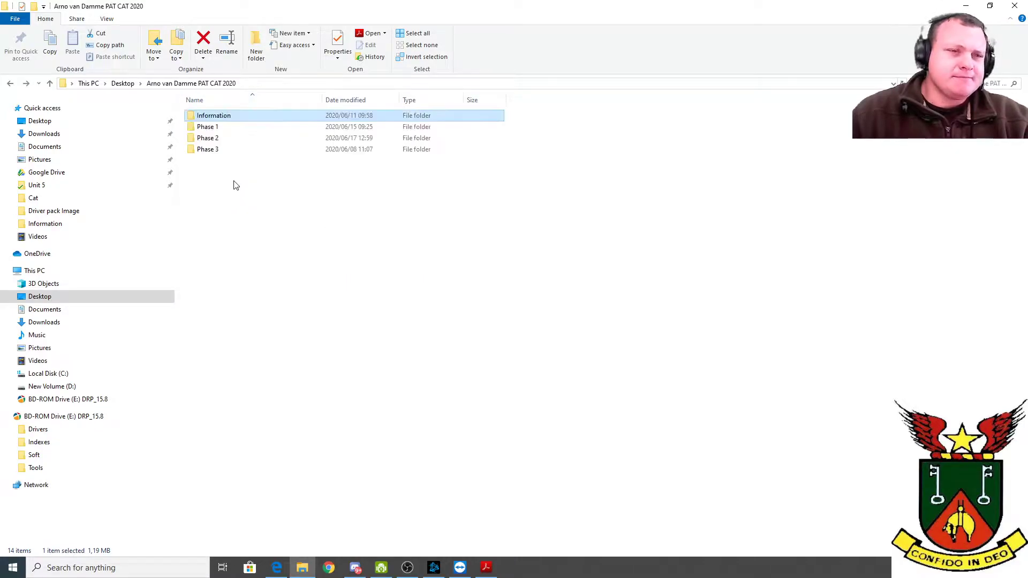
double_click(223, 139)
double_click(224, 124)
double_click(227, 150)
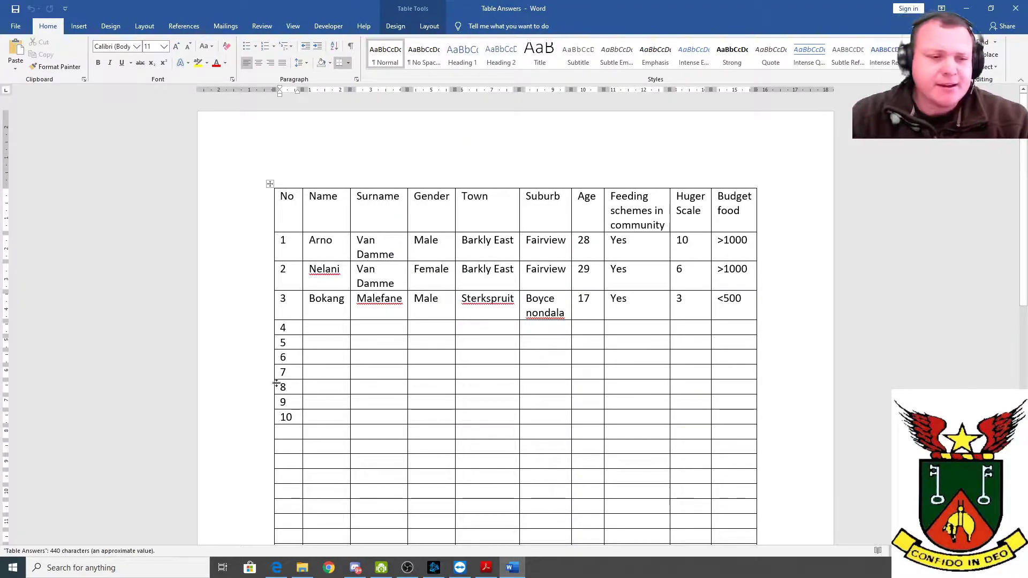
Continue the numbering in the No column of the answers table with 11, 12 and 13.
left_click(284, 432)
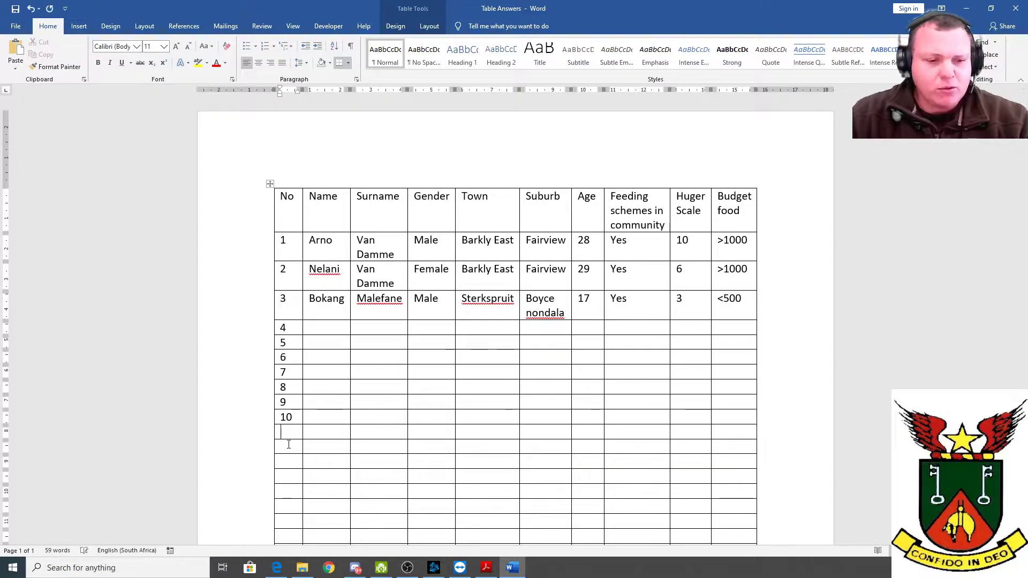
type("11")
key("Down")
type("12")
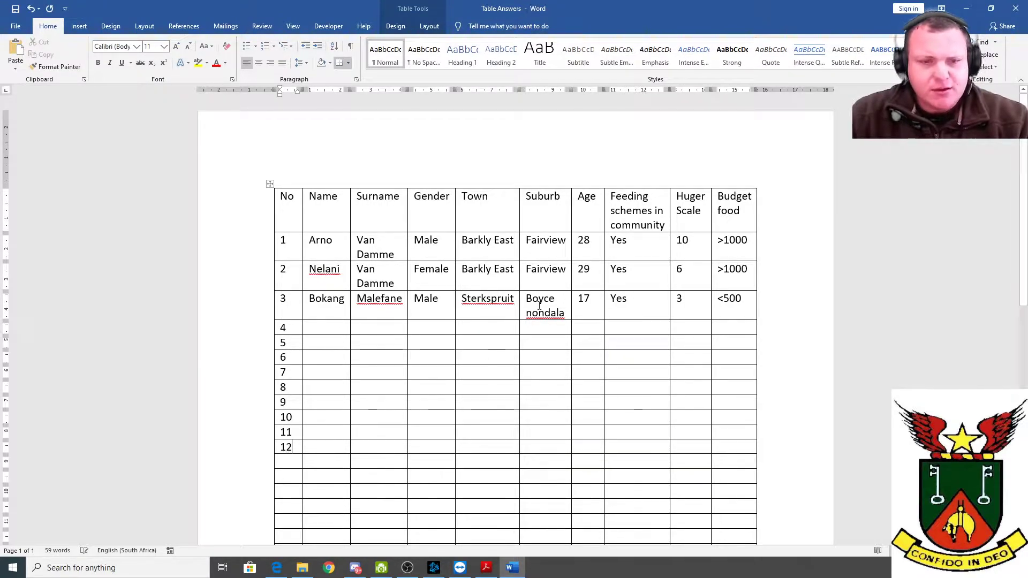
left_click_drag(627, 199, 744, 308)
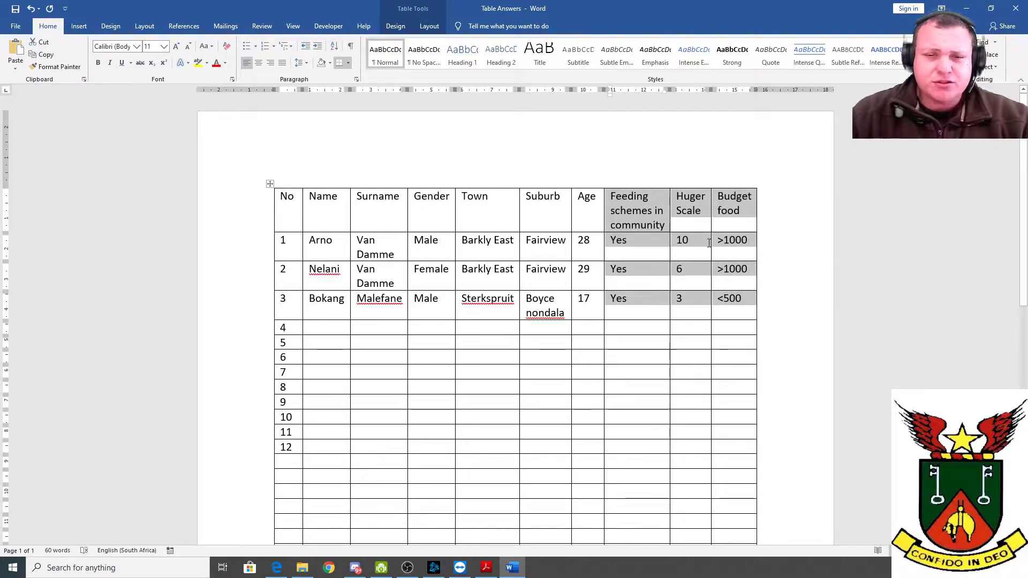
left_click(293, 461)
type("13")
scroll(292, 445, "down", 3)
left_click(289, 403)
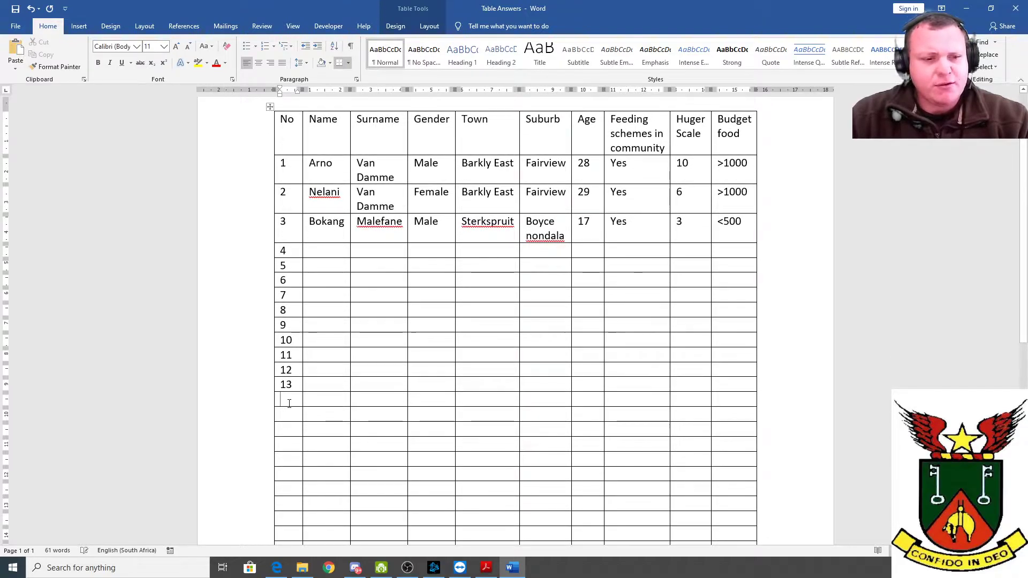
scroll(287, 211, "up", 3)
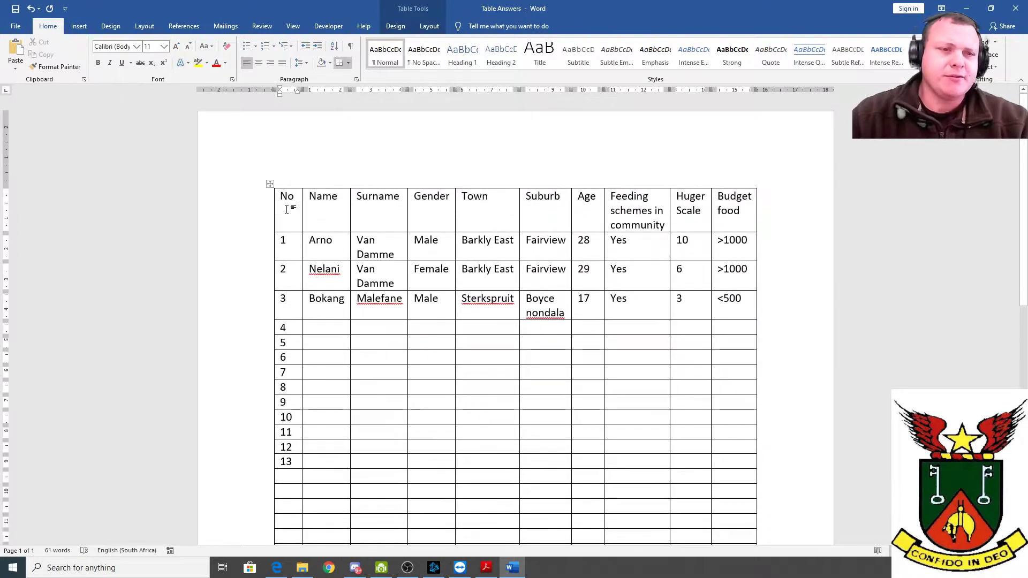
Copy the entire answers table from the Word document and launch Excel.
left_click(270, 183)
right_click(270, 184)
left_click(316, 198)
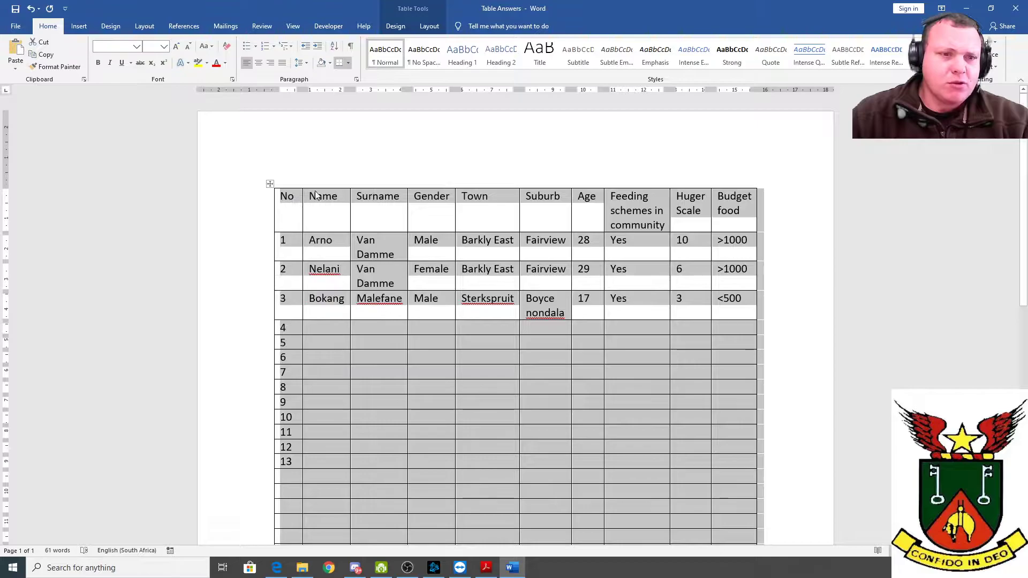
left_click(4, 571)
type("ex")
left_click(121, 300)
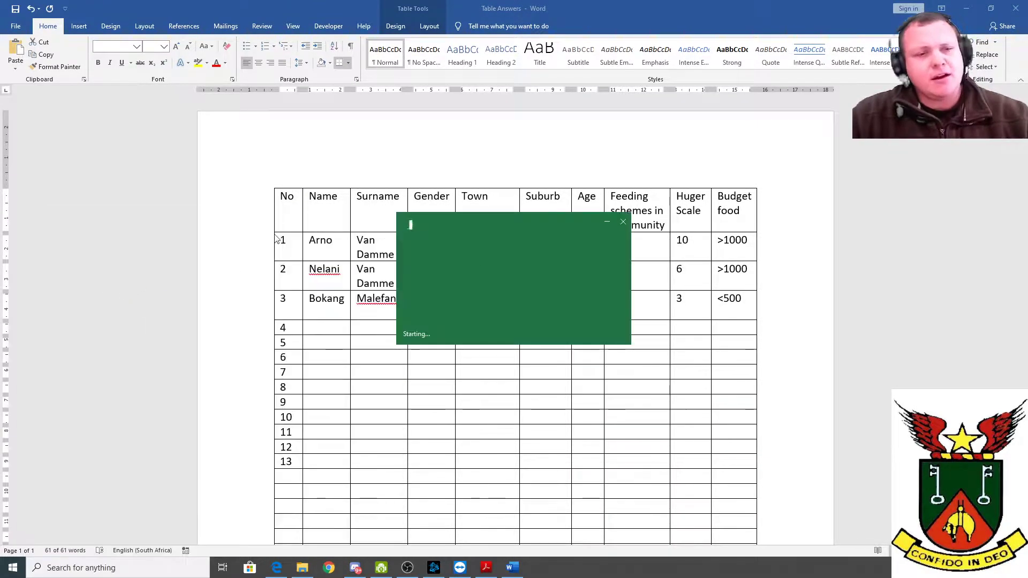
Create a blank workbook and paste the copied answers table at cell A1.
left_click(133, 103)
right_click(32, 128)
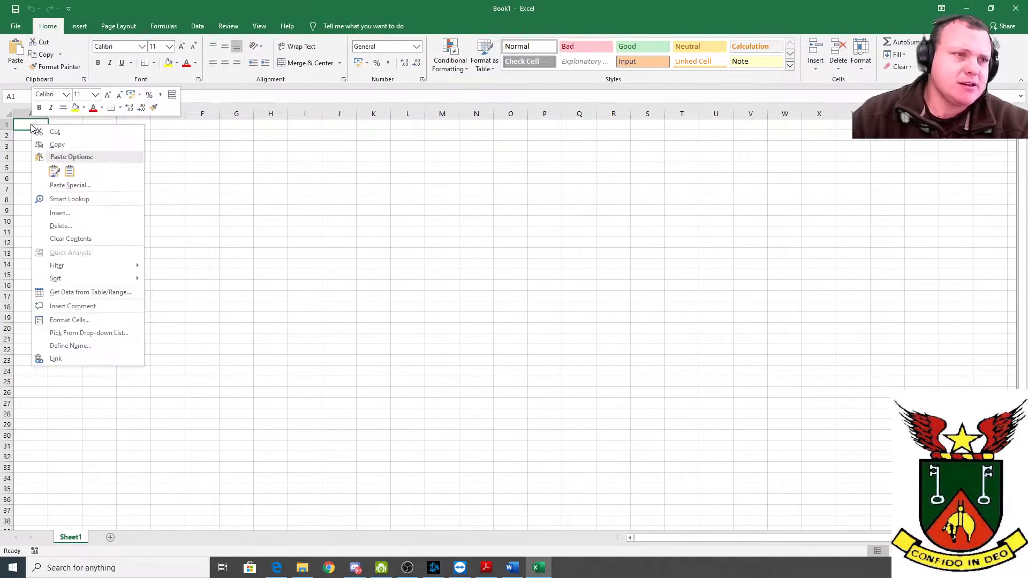
left_click(54, 171)
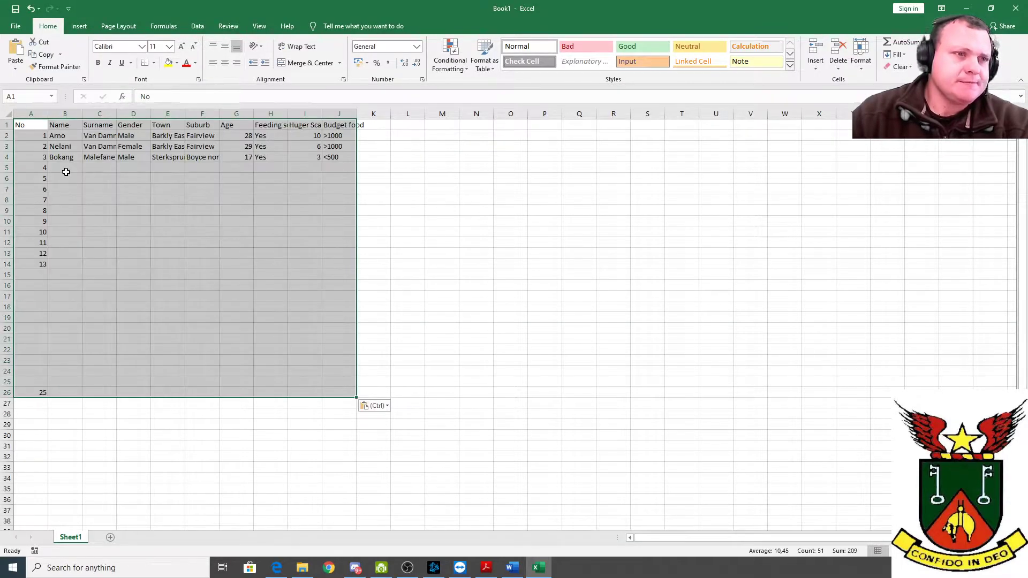
left_click(266, 263)
Fill the row 4 answers down to row 14, extend the No column numbering to 25, and clear the surplus number in A27.
left_click_drag(61, 157, 349, 273)
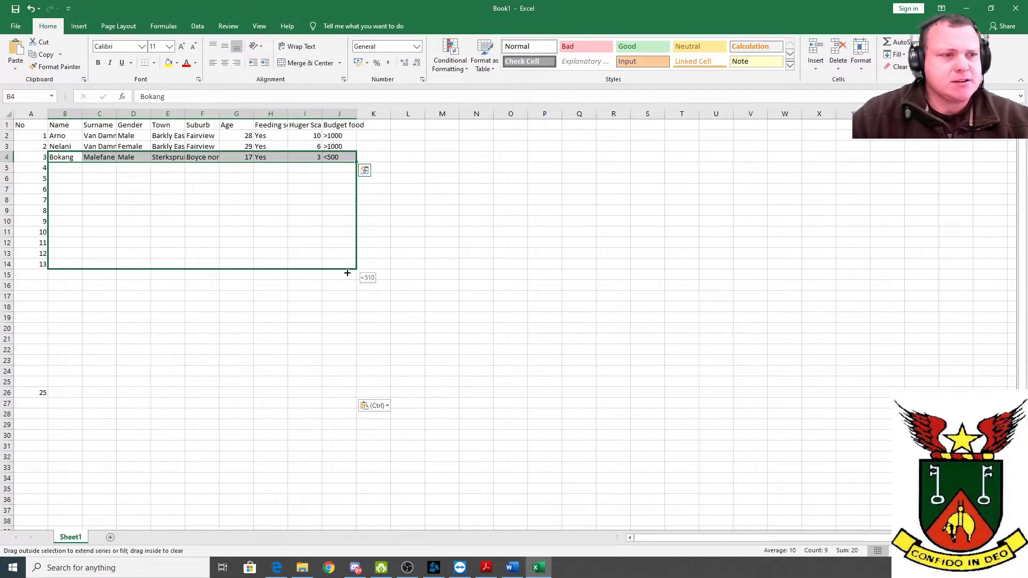
left_click(510, 285)
left_click_drag(32, 211, 35, 410)
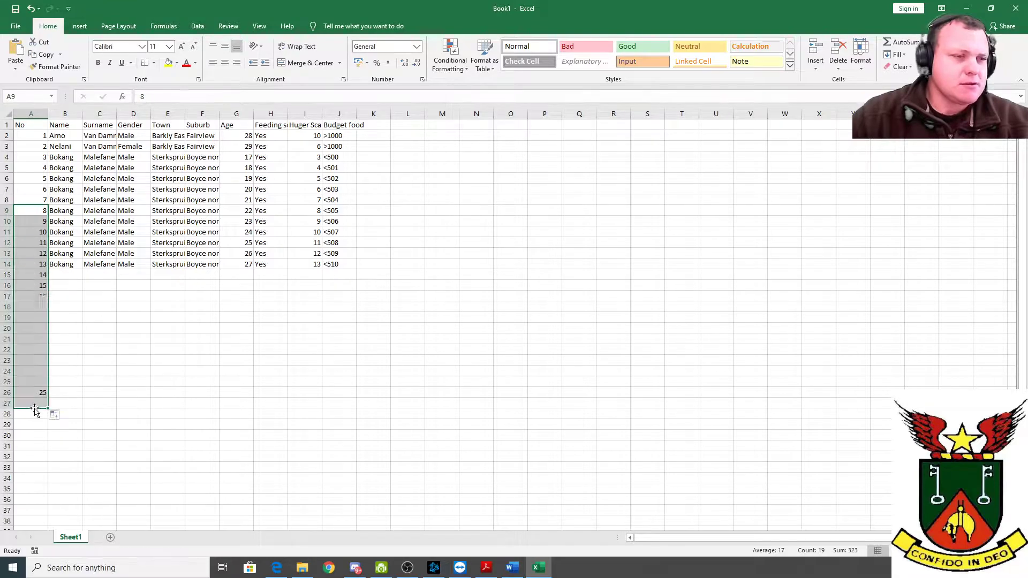
left_click(42, 405)
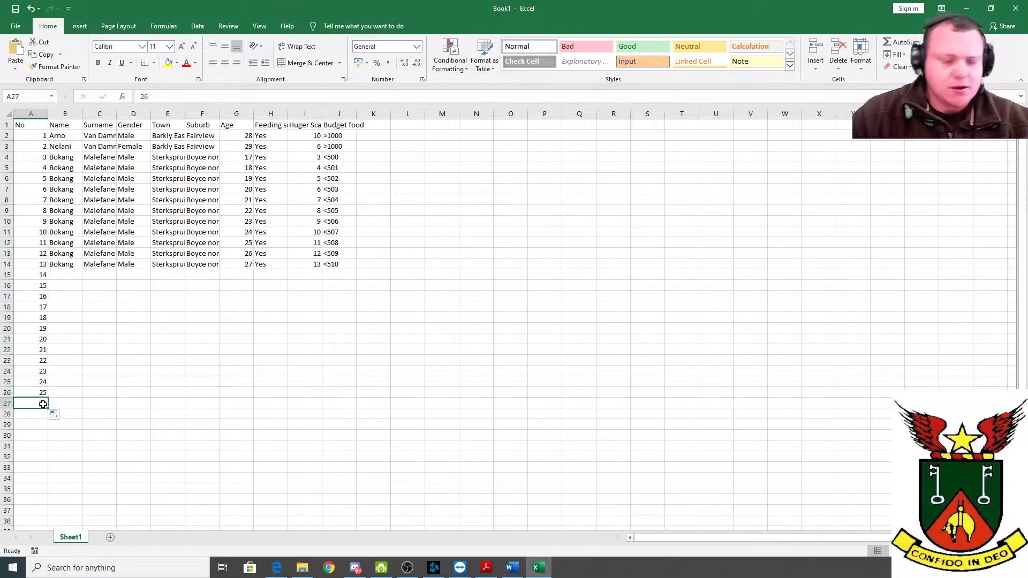
key("Delete")
Fill the respondent answers in B14:J14 down through row 26.
left_click(161, 404)
left_click_drag(65, 267, 332, 397)
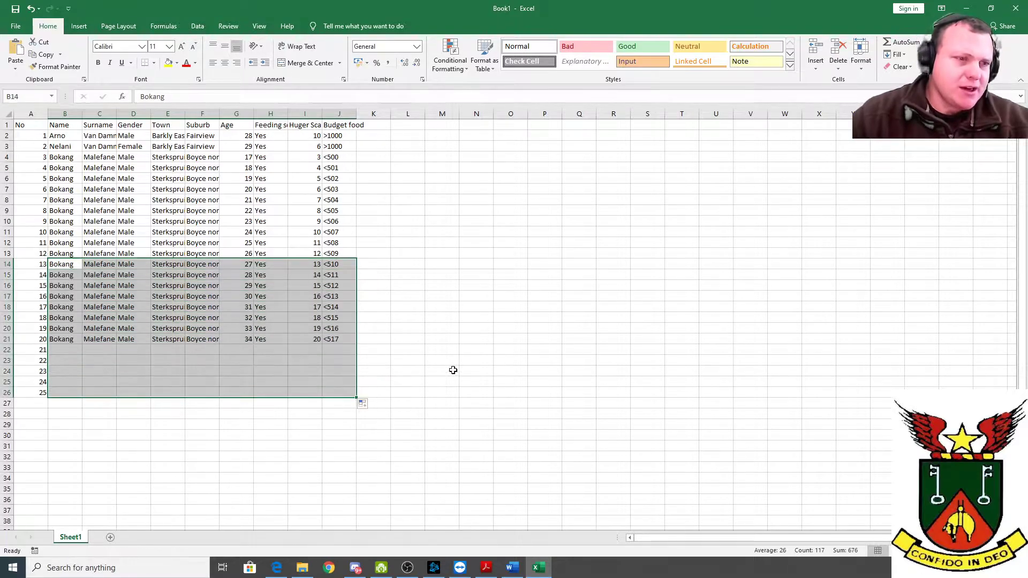
left_click(476, 360)
scroll(260, 339, "up", 4)
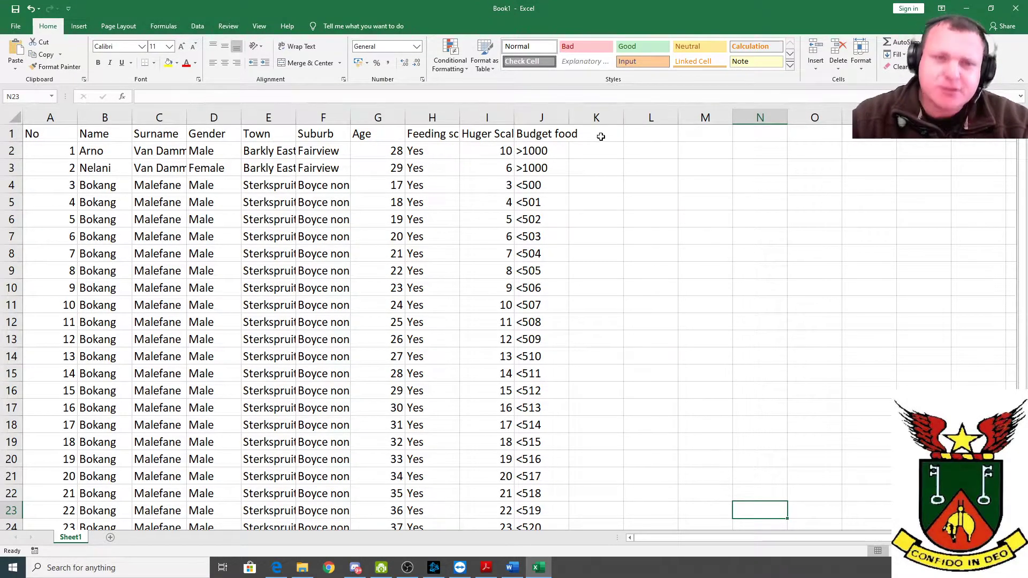
left_click(621, 135)
left_click(693, 136)
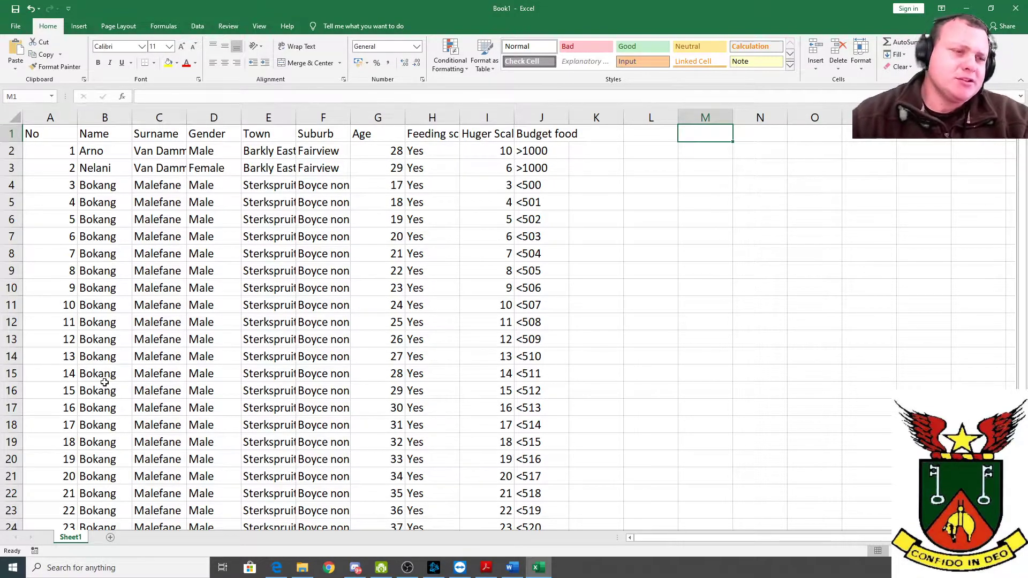
Add a second worksheet to the workbook and return to Sheet1.
left_click(110, 538)
left_click(80, 538)
left_click(103, 538)
left_click(70, 537)
Copy the data range A1:J26 from Sheet1 and paste it into Sheet2 at cell A1.
left_click_drag(37, 134, 524, 498)
right_click(226, 217)
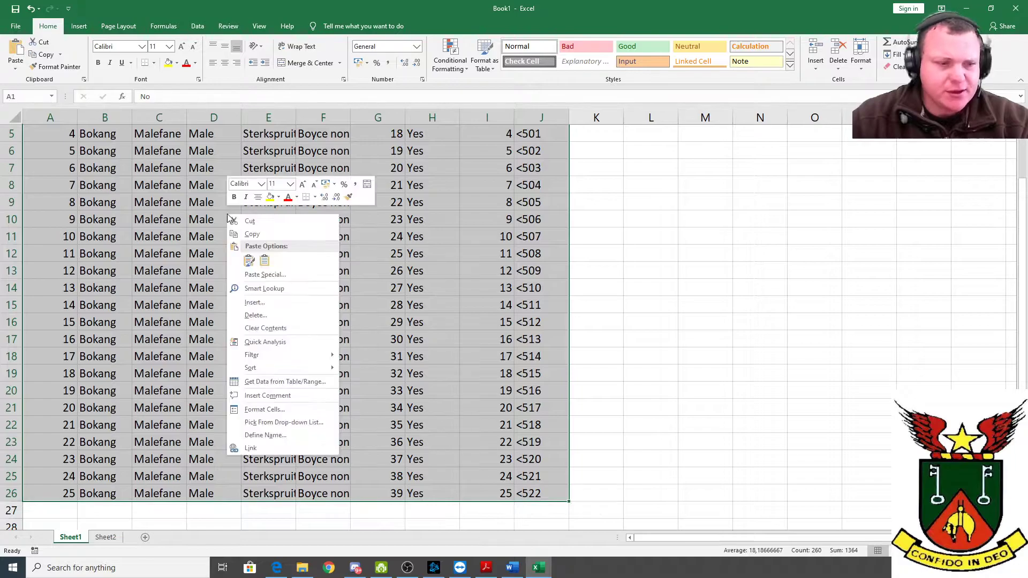
left_click(252, 234)
scroll(251, 234, "up", 2)
left_click(106, 537)
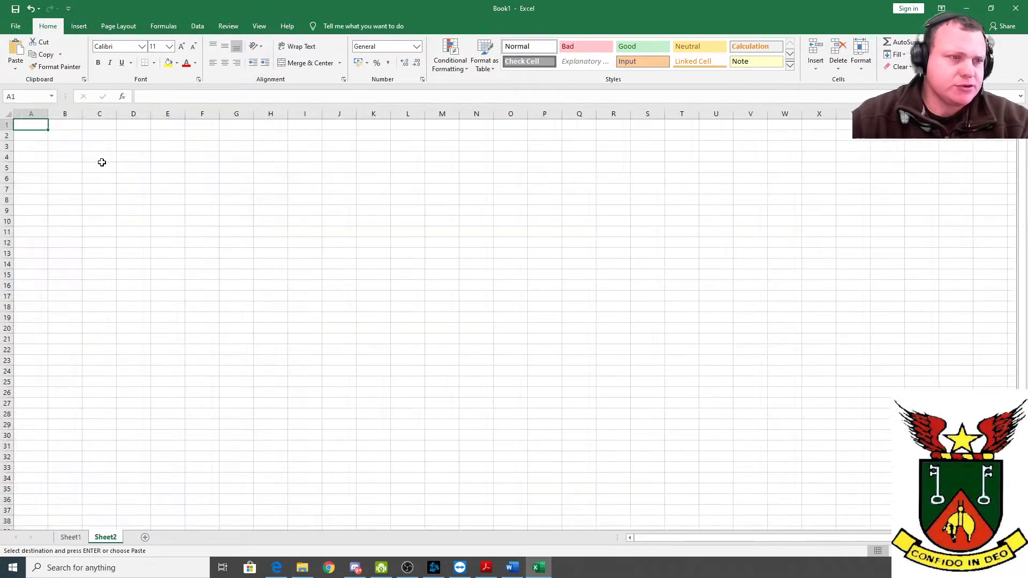
right_click(37, 123)
left_click(56, 166)
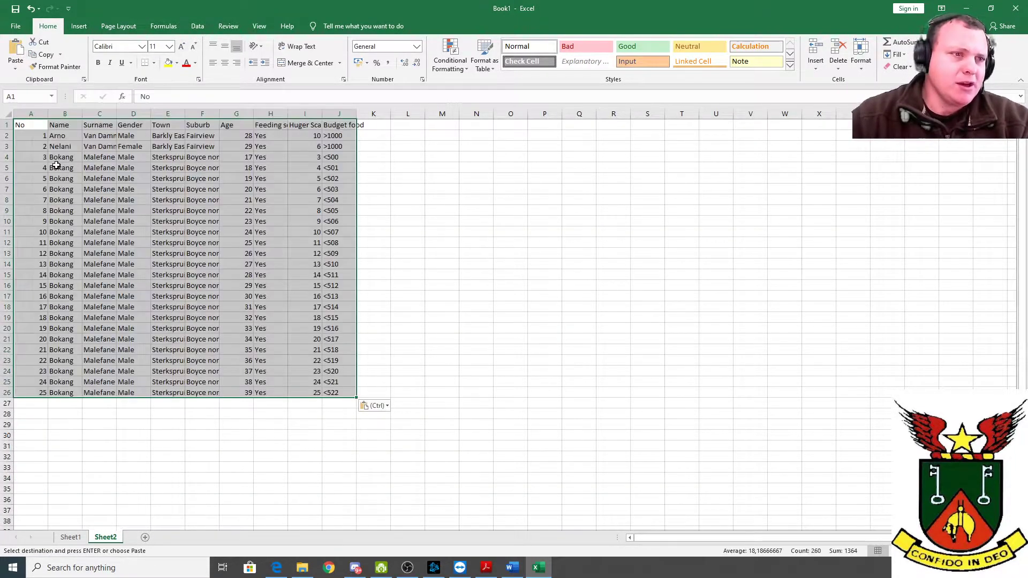
Review the headings of the pasted data on Sheet2, marking the heading row from A1 to J1.
left_click(71, 148)
left_click(40, 130)
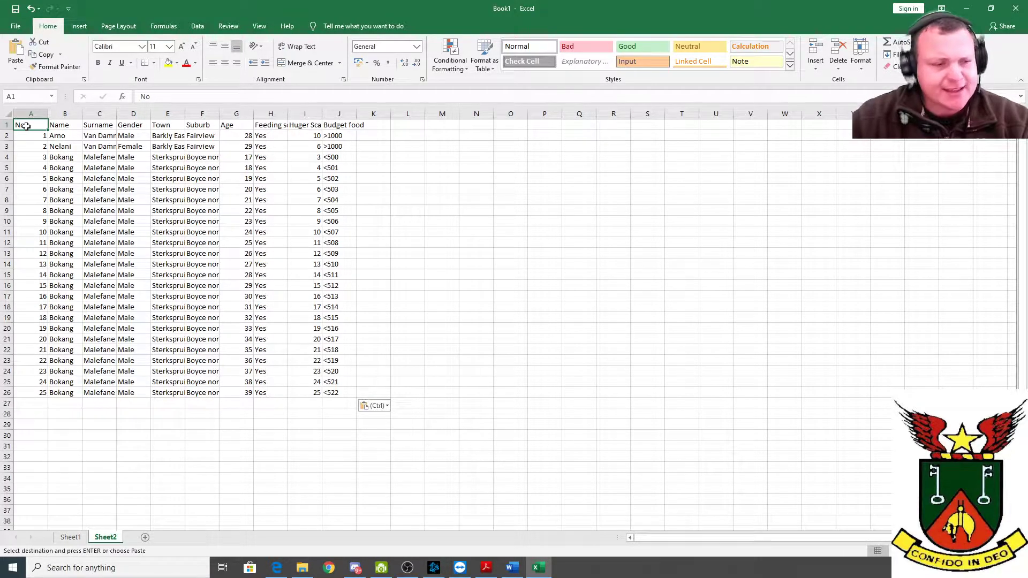
left_click_drag(43, 127, 358, 125)
left_click(343, 126)
left_click_drag(20, 126, 336, 122)
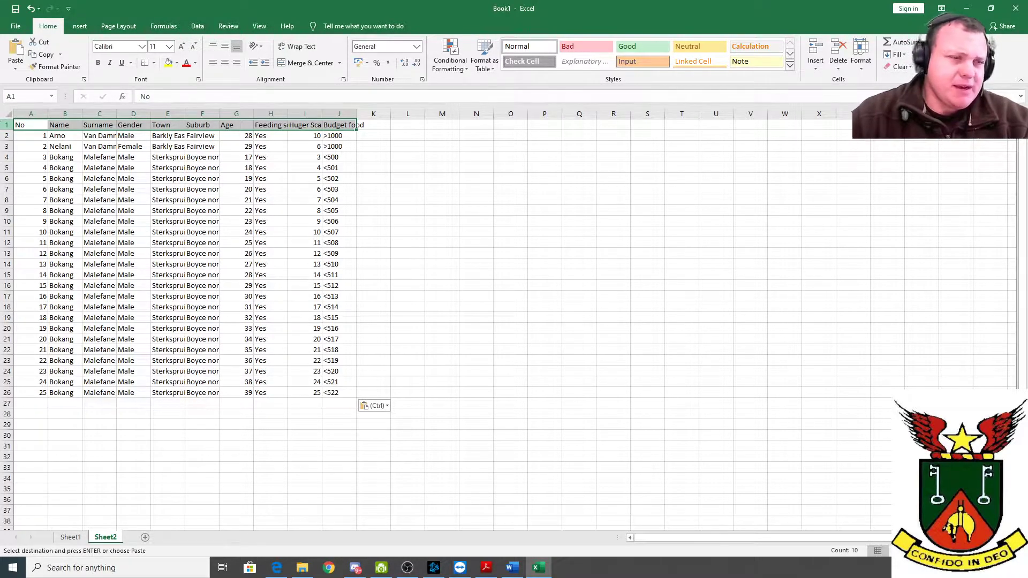
left_click(24, 125)
left_click_drag(38, 126, 342, 125)
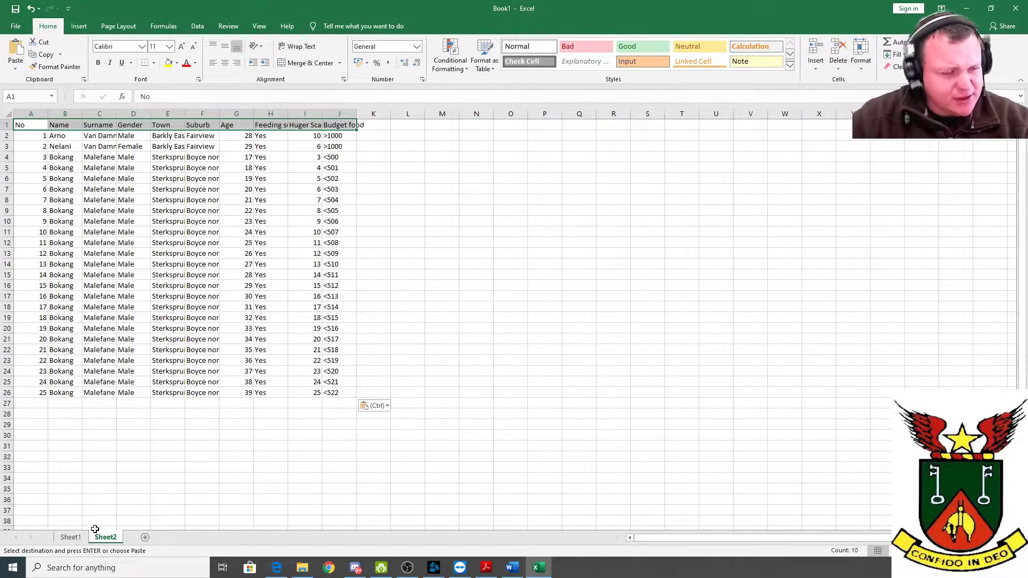
Insert a blank row above the heading row on Sheet1.
left_click(68, 537)
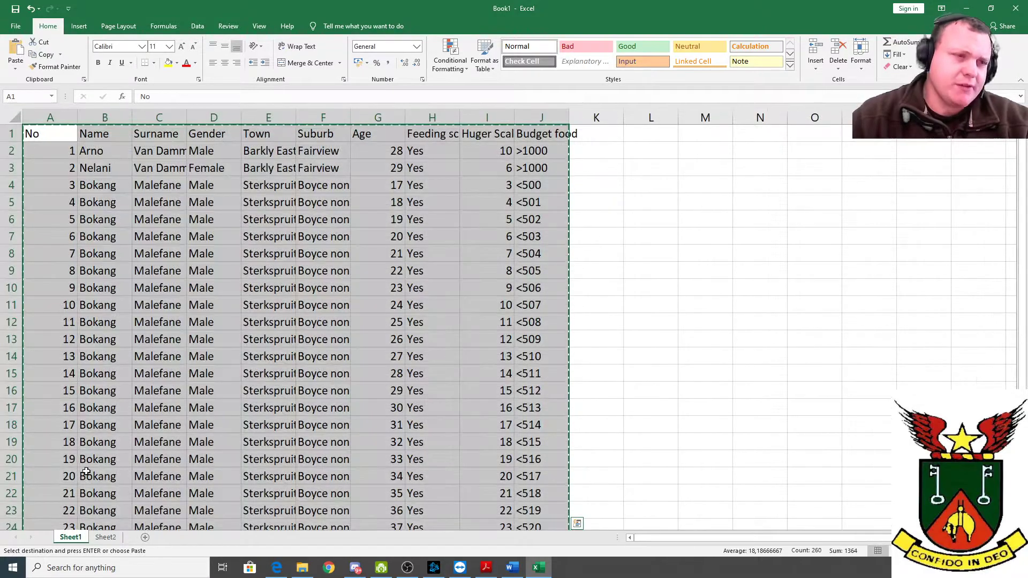
left_click(92, 134)
left_click(3, 134)
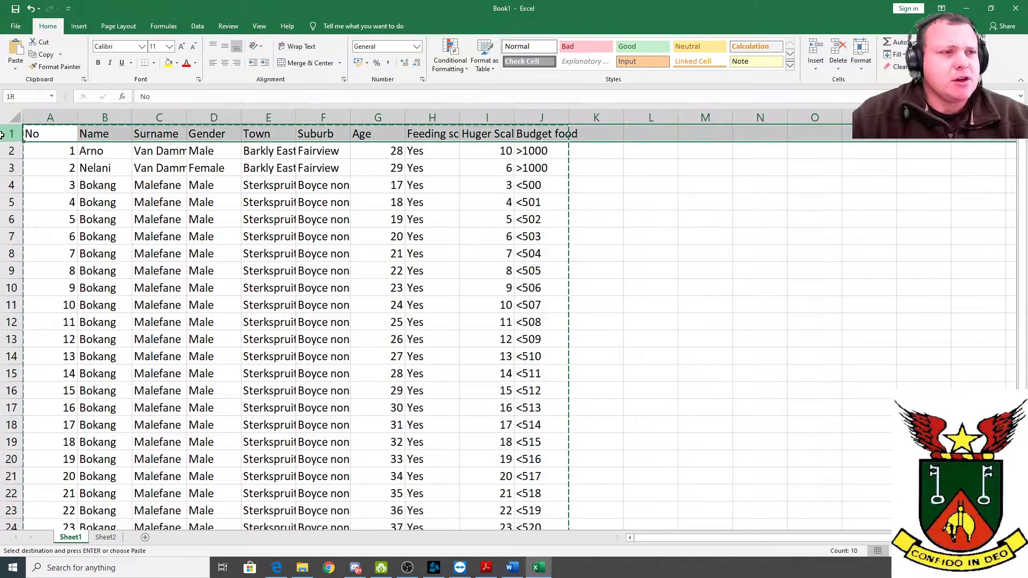
right_click(3, 135)
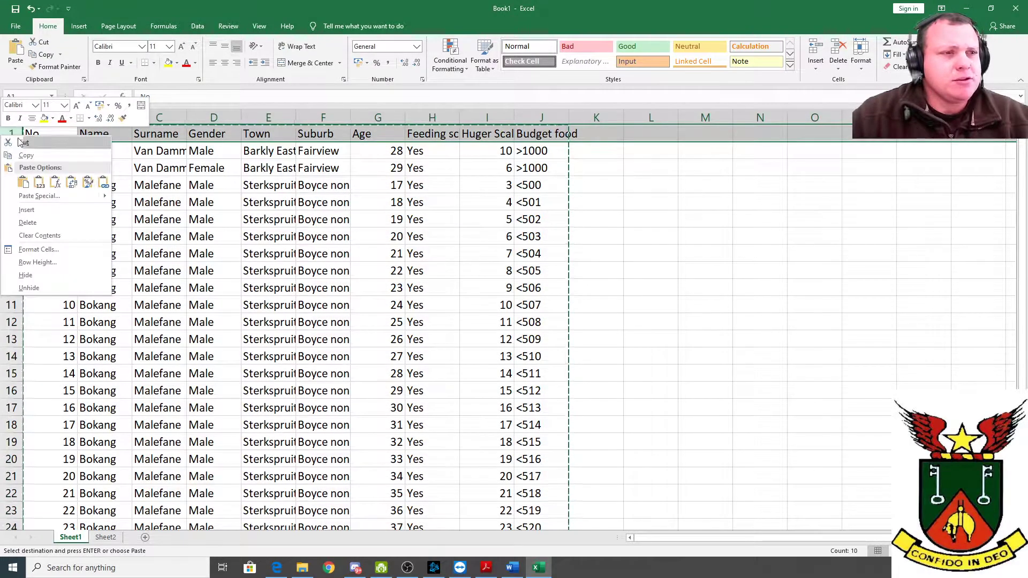
left_click(27, 210)
Merge and centre cells A1 to J1 above the table headings.
left_click(80, 133)
left_click_drag(55, 134, 534, 132)
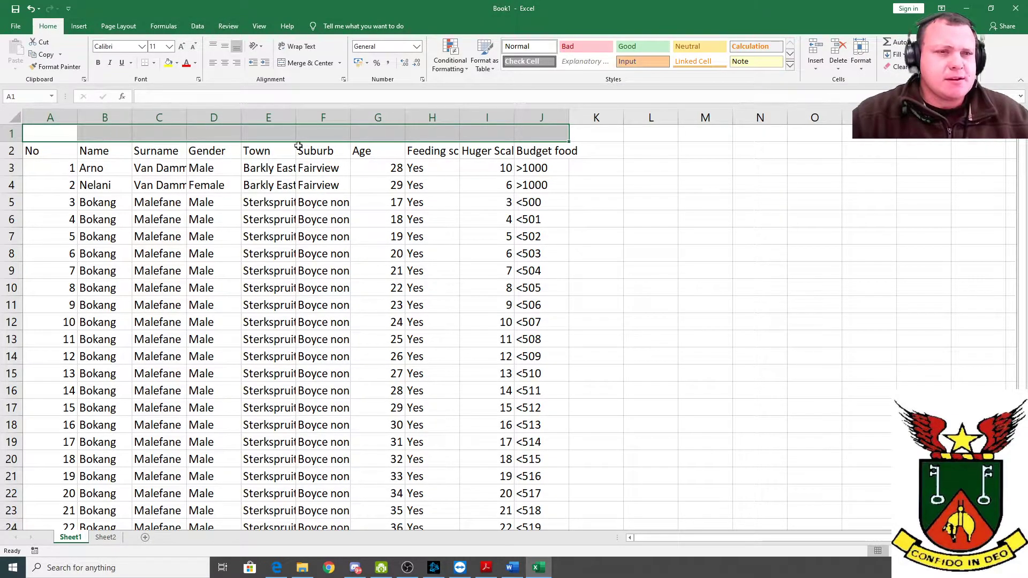
left_click_drag(230, 8, 208, 115)
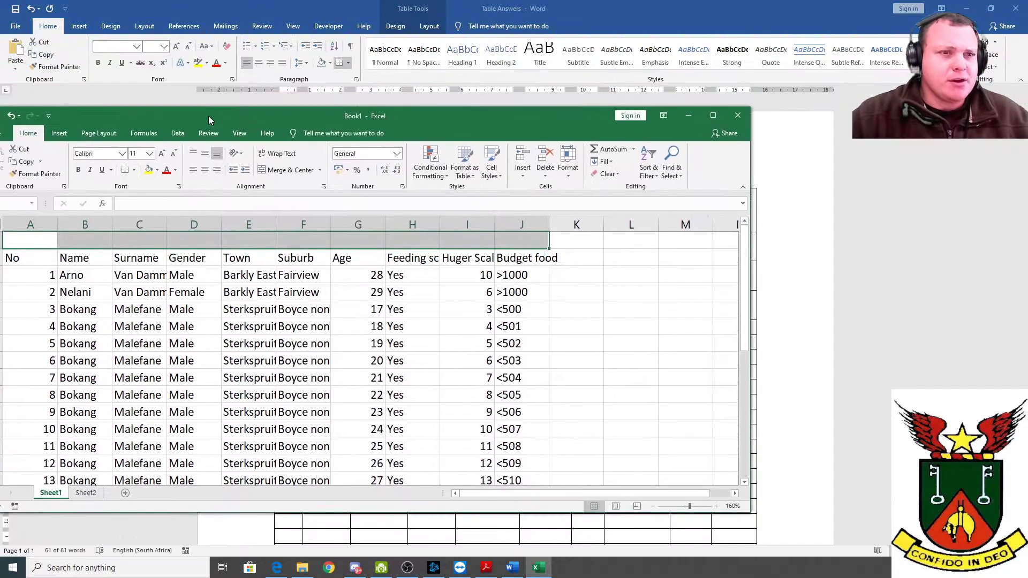
left_click(713, 116)
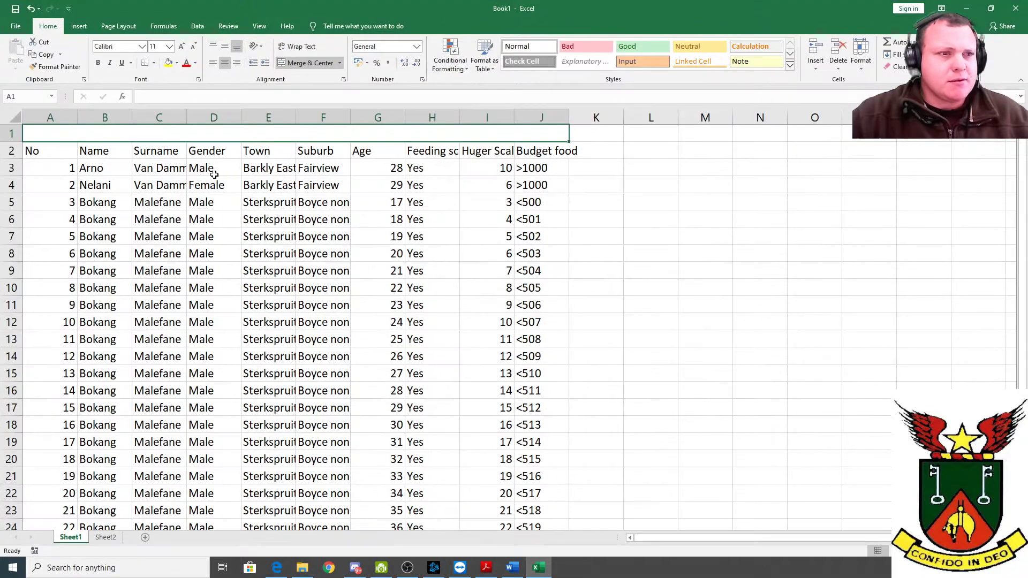
Enter the title "Results of Questionnare" in the merged cell in row 1.
double_click(186, 134)
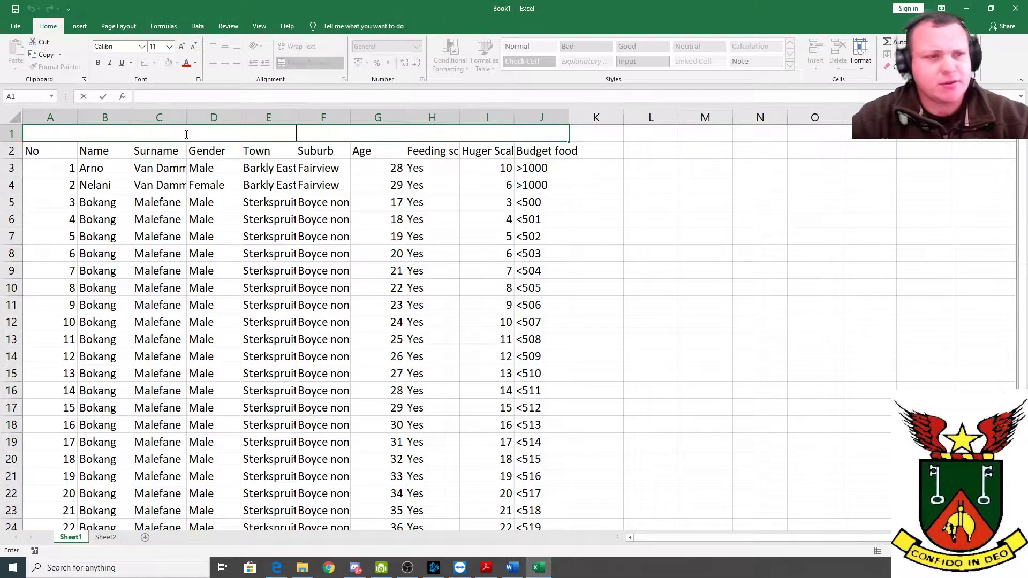
type("Results")
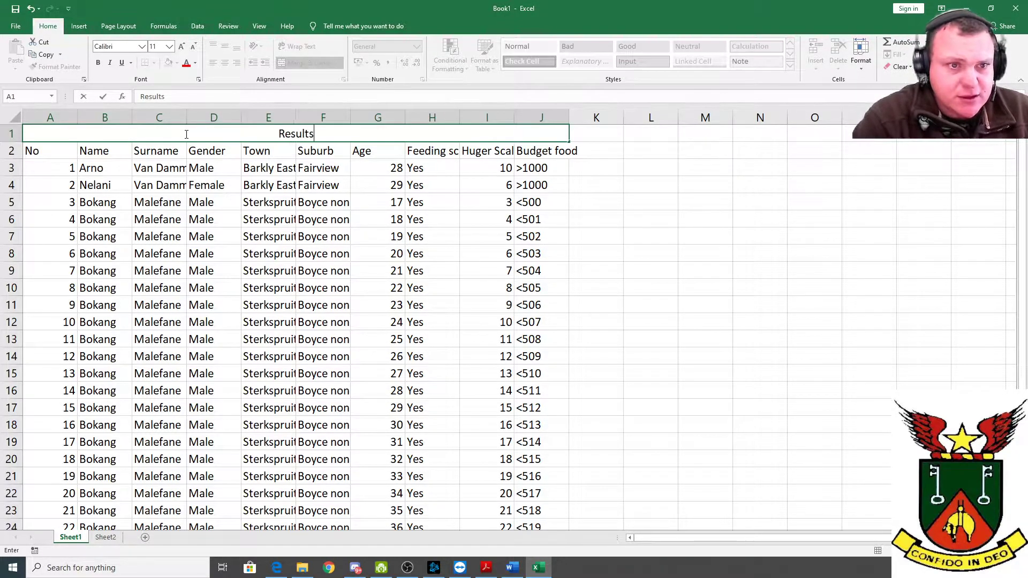
type(" of Questio")
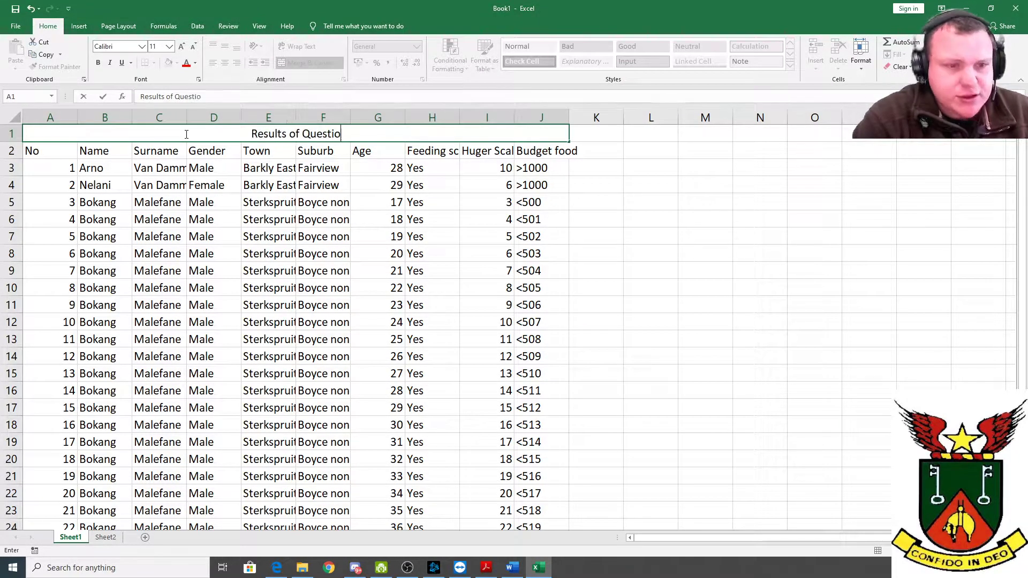
type("nnare")
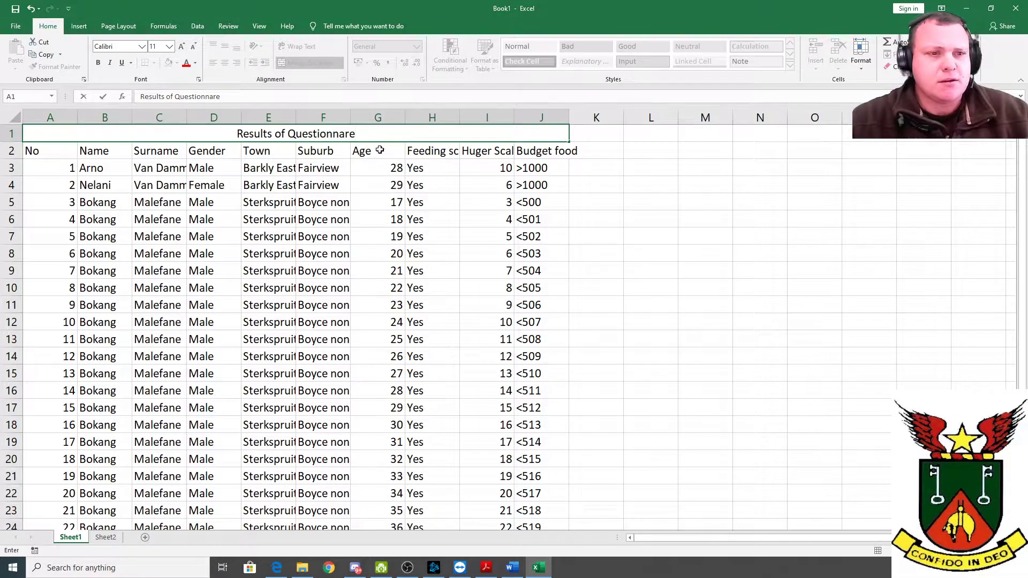
Replace the last word of the title with "Survey" so it reads "Results of Survey".
double_click(333, 136)
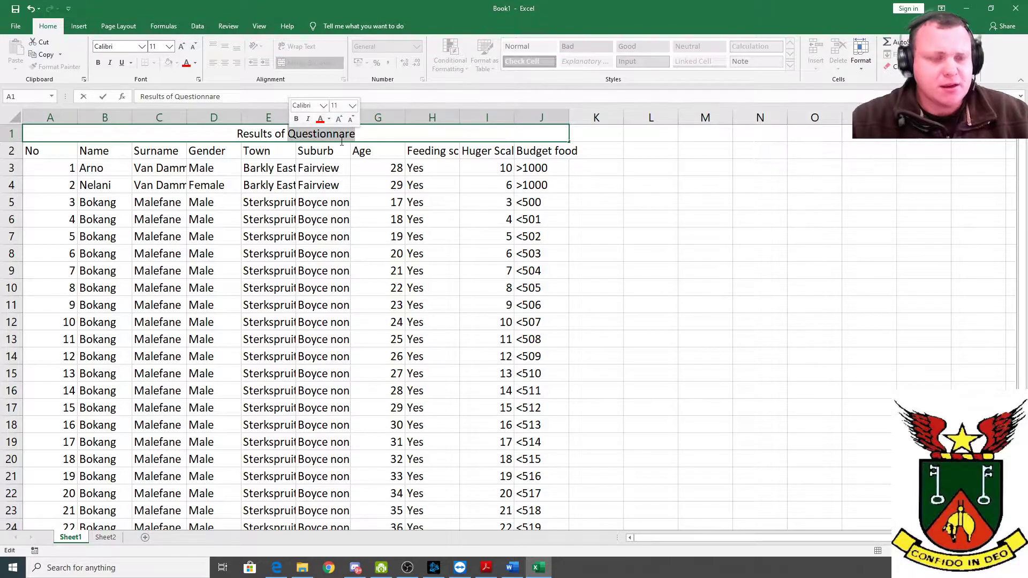
key("BackSpace")
type("Survey")
left_click(346, 166)
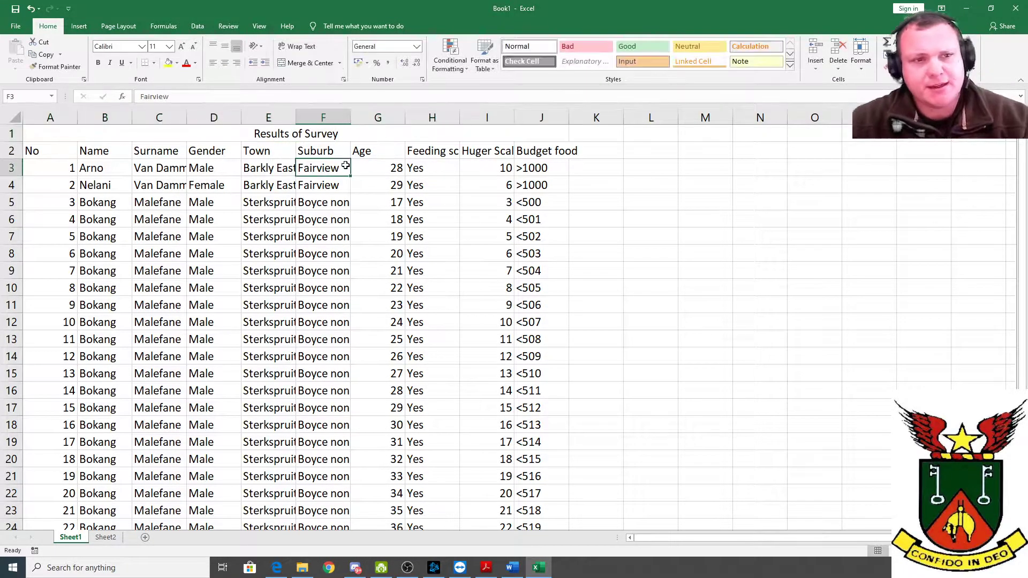
Increase the font size of the "Results of Survey" title to 18.
left_click(291, 139)
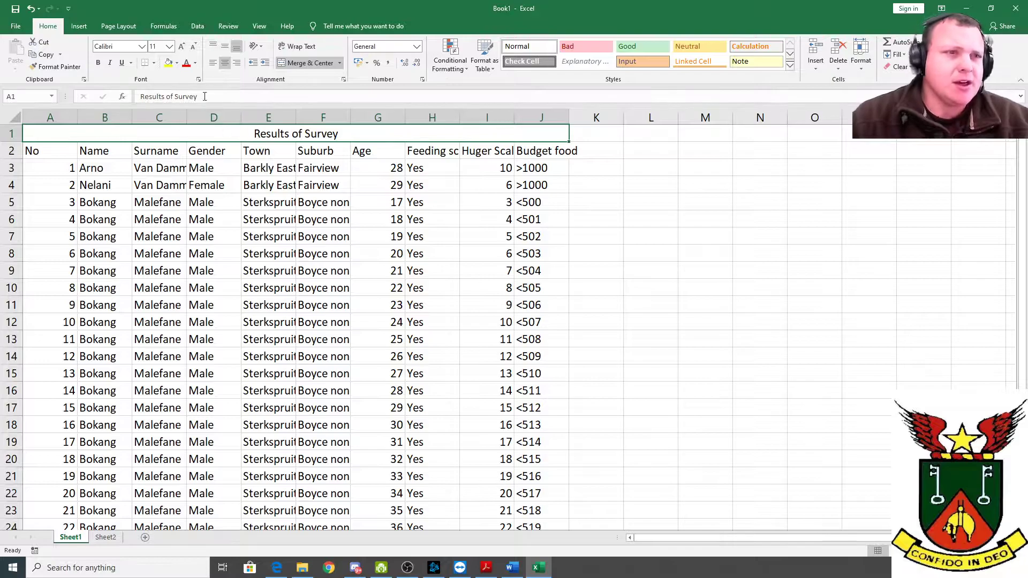
left_click(182, 47)
left_click(183, 46)
left_click(183, 47)
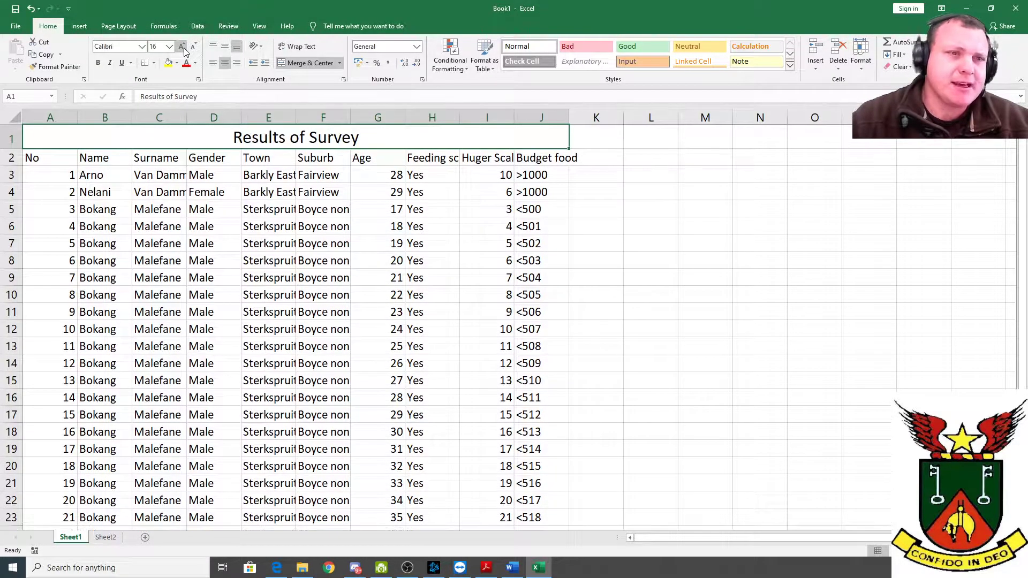
left_click(183, 47)
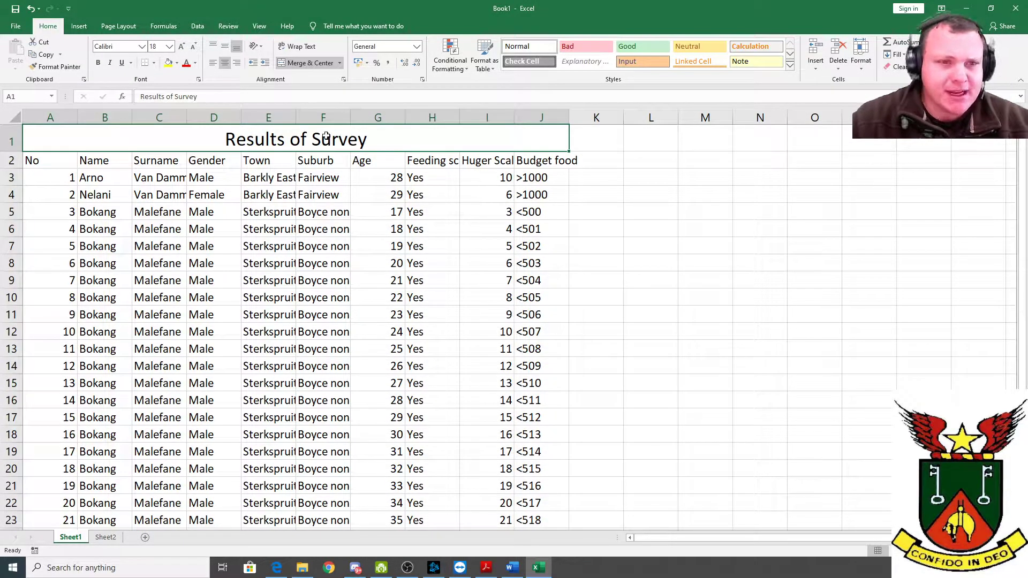
Increase the font size of the column headings in A2:J2 to 16 and wrap their text.
left_click_drag(43, 159, 557, 160)
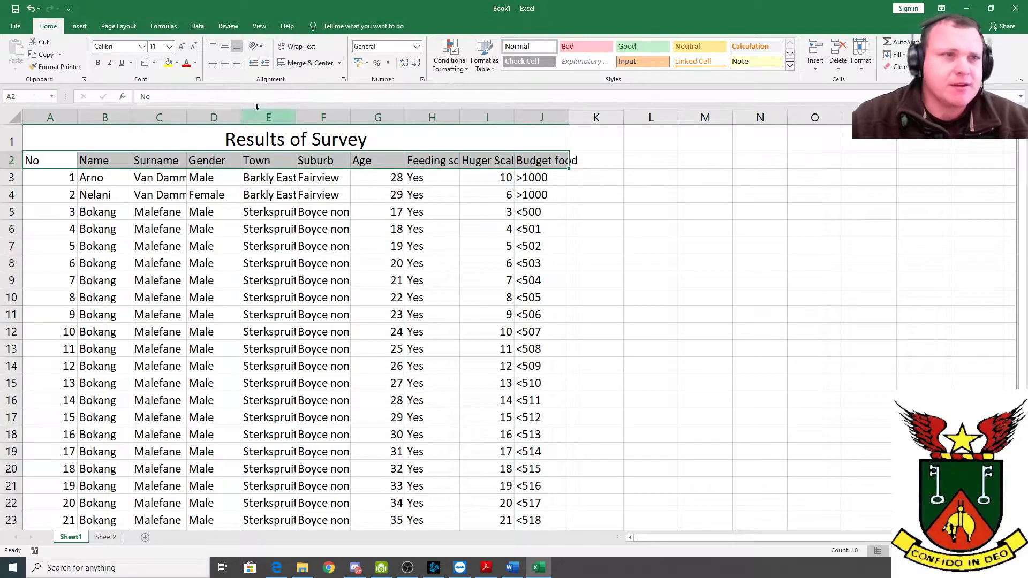
left_click(183, 46)
left_click(182, 47)
left_click(183, 47)
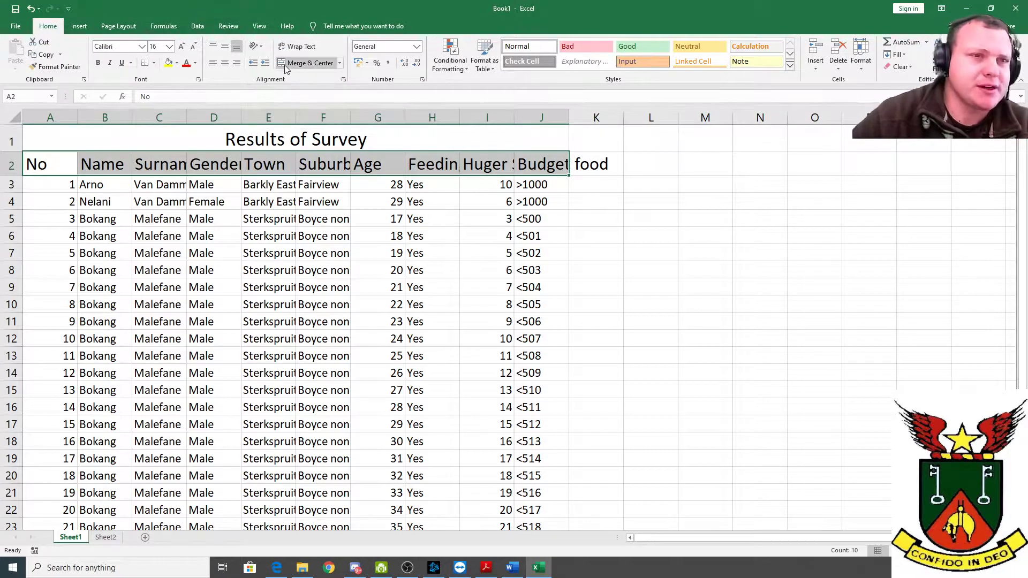
double_click(232, 5)
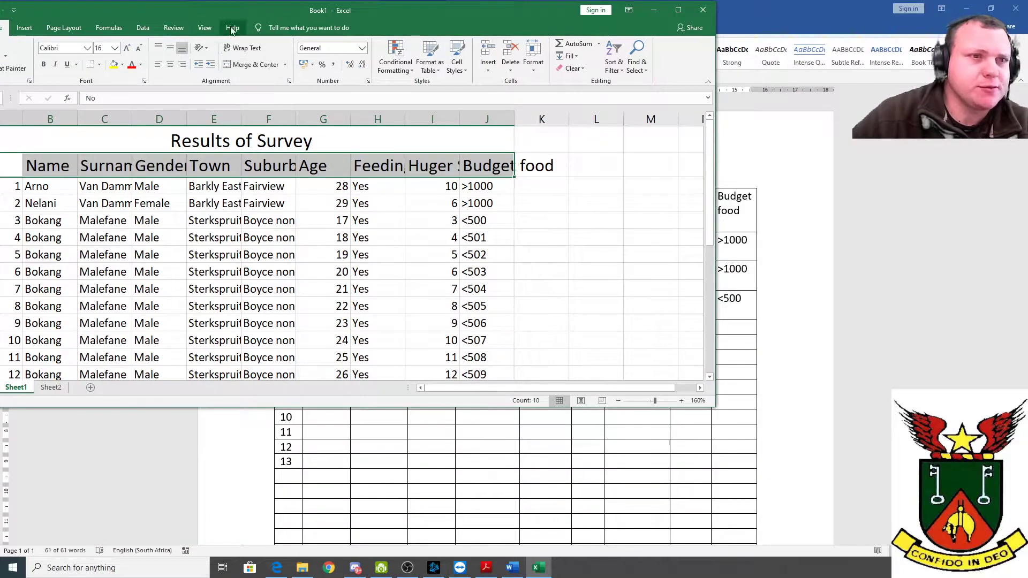
left_click(243, 47)
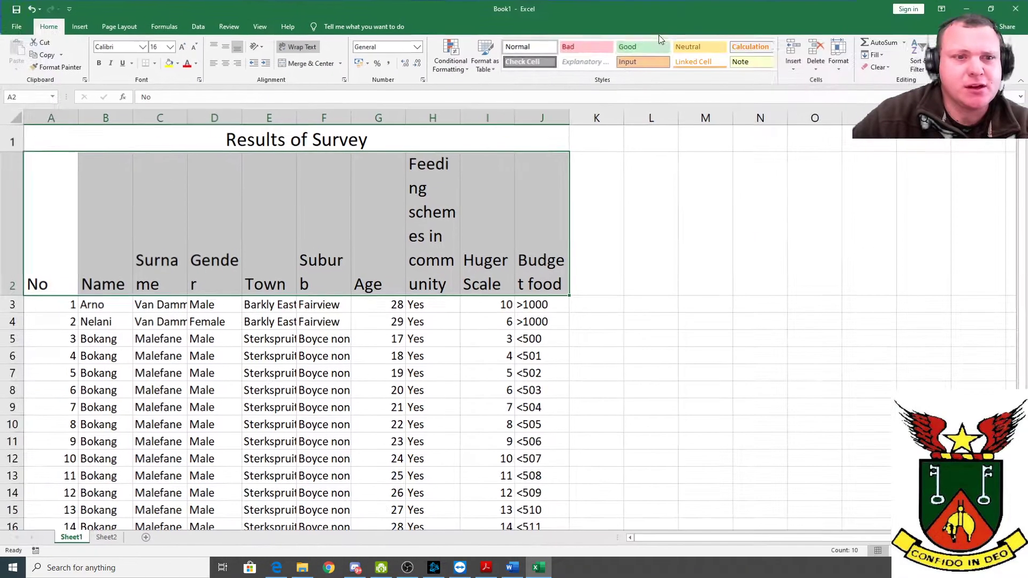
Widen columns C, D, F, H and I so the wrapped column headings in row 2 fit without splitting words.
left_click(678, 10)
left_click_drag(460, 118, 651, 119)
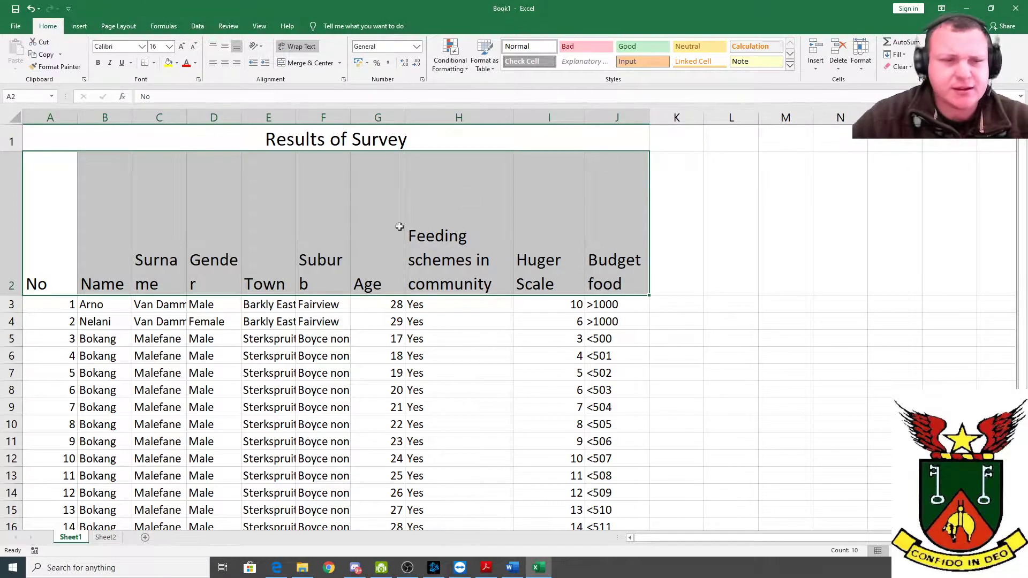
left_click_drag(351, 119, 383, 119)
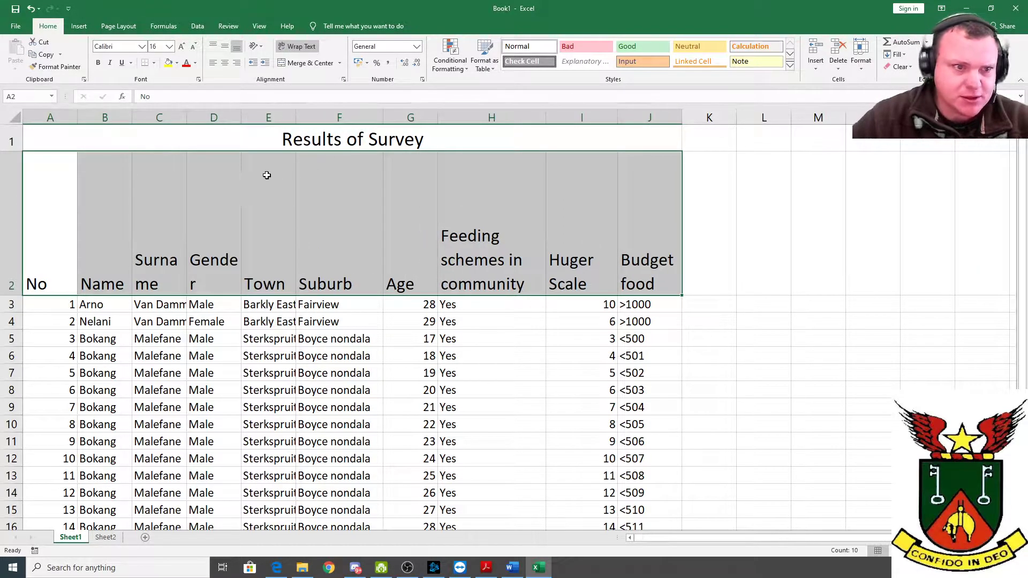
left_click_drag(241, 119, 257, 119)
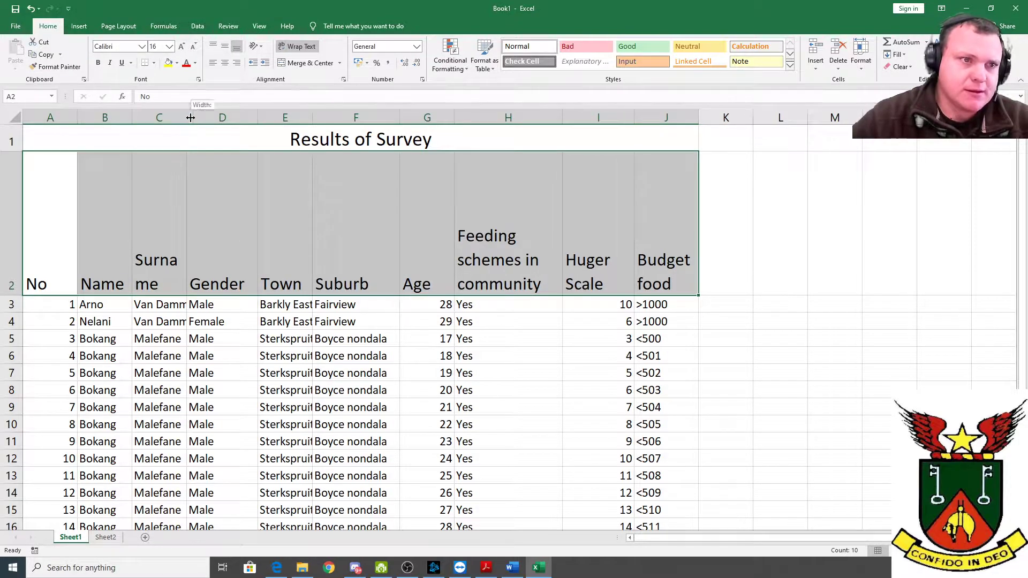
left_click_drag(191, 118, 210, 117)
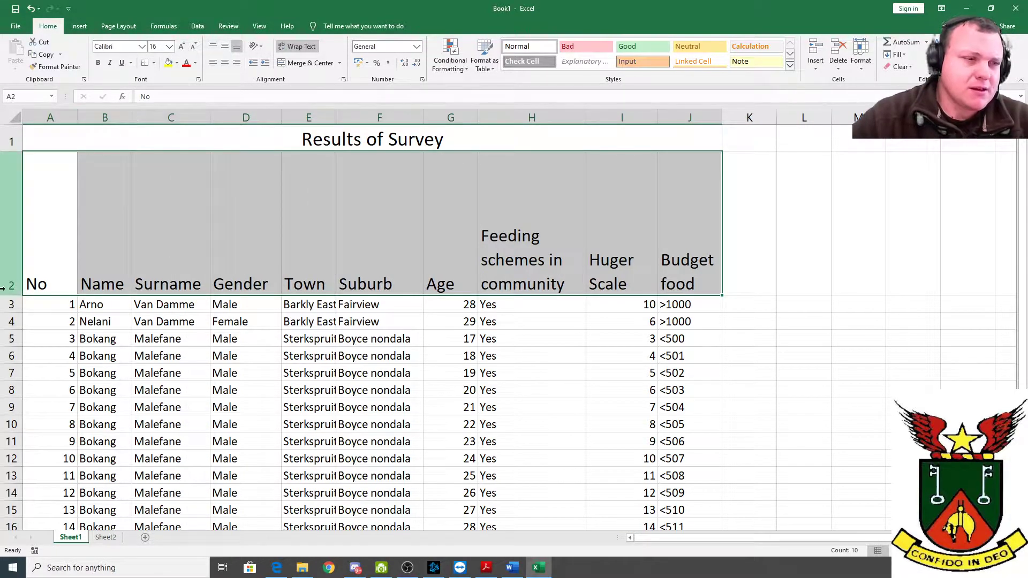
Set the column headings' font size to 14 and tighten row 2's height and the Town column's width to their contents.
left_click_drag(10, 295, 690, 188)
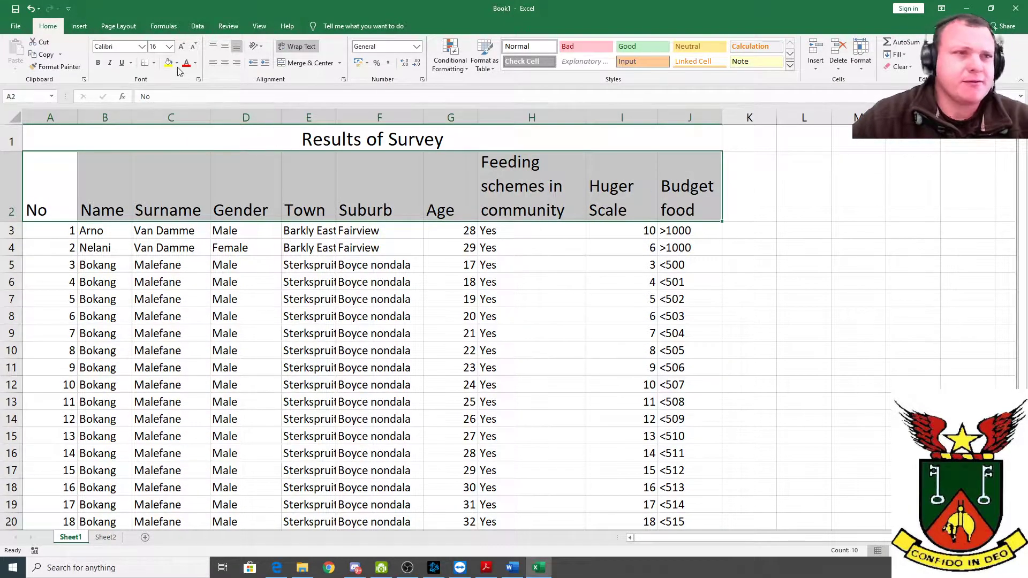
left_click(194, 46)
mouse_move(19, 221)
left_mouse_down()
mouse_move(19, 202)
mouse_move(13, 211)
left_mouse_up()
left_click(811, 237)
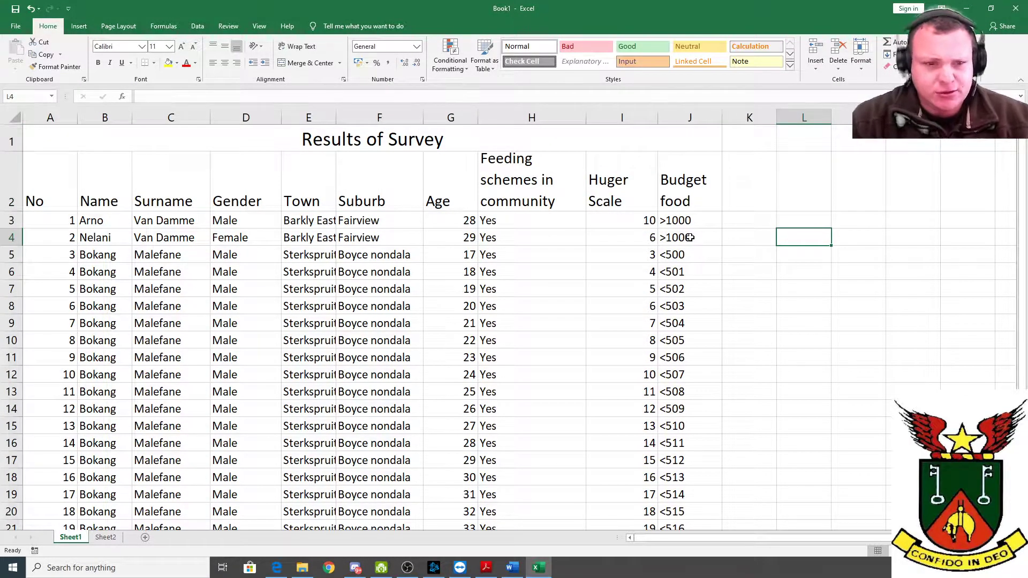
double_click(336, 119)
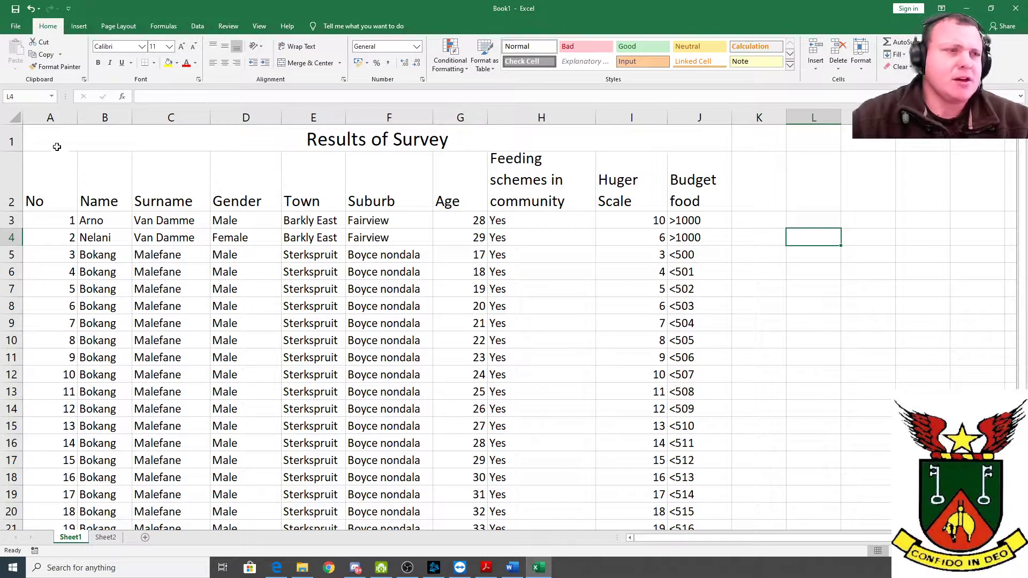
Make the title and the column headings in rows 1 and 2 bold.
left_click_drag(56, 143, 115, 185)
left_click(99, 64)
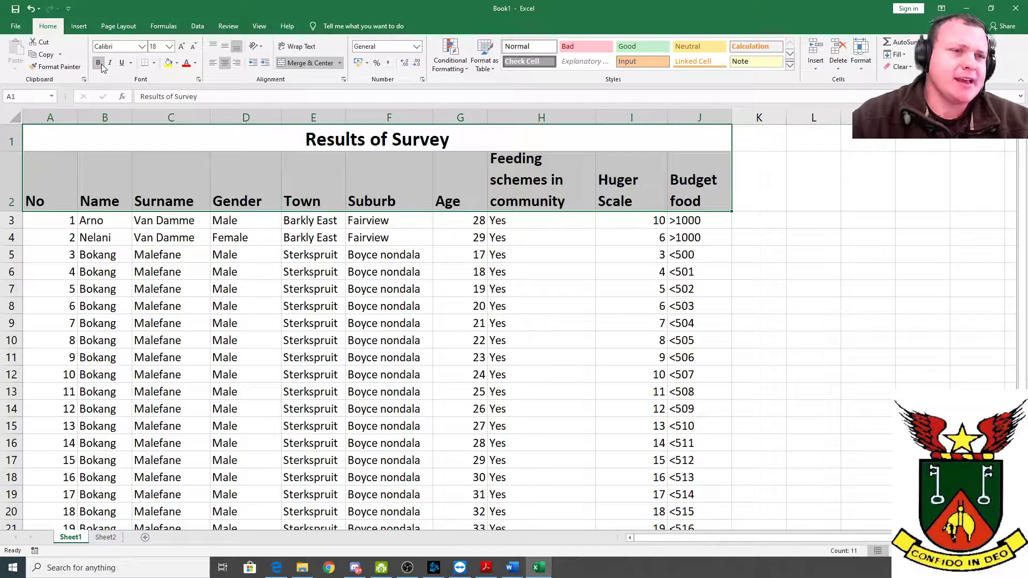
left_click(329, 193)
left_click(354, 150)
left_click(306, 185)
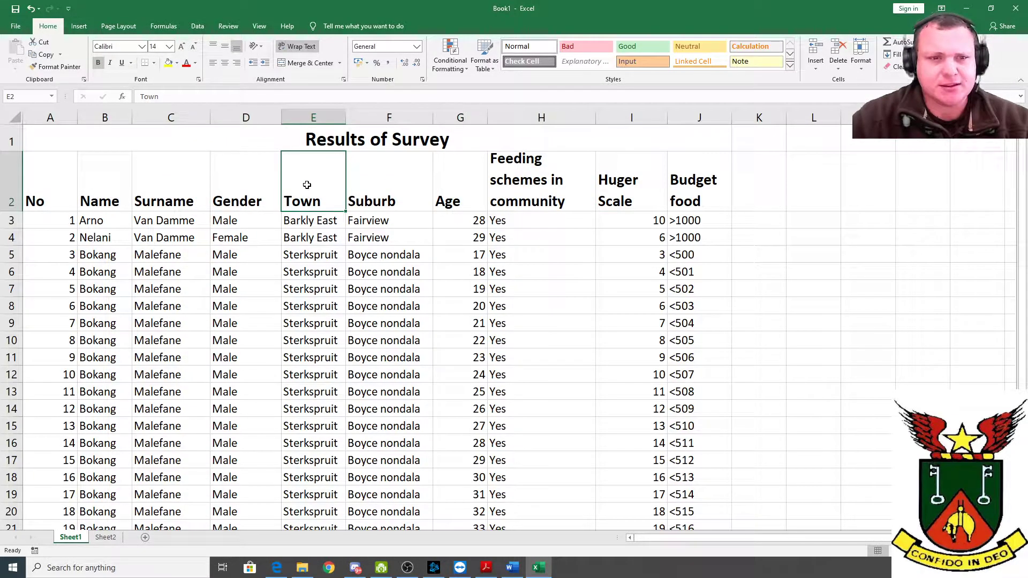
Give the title and the column headings in A1:J2 white text on a black fill.
left_click(99, 140)
left_click_drag(99, 139, 101, 191)
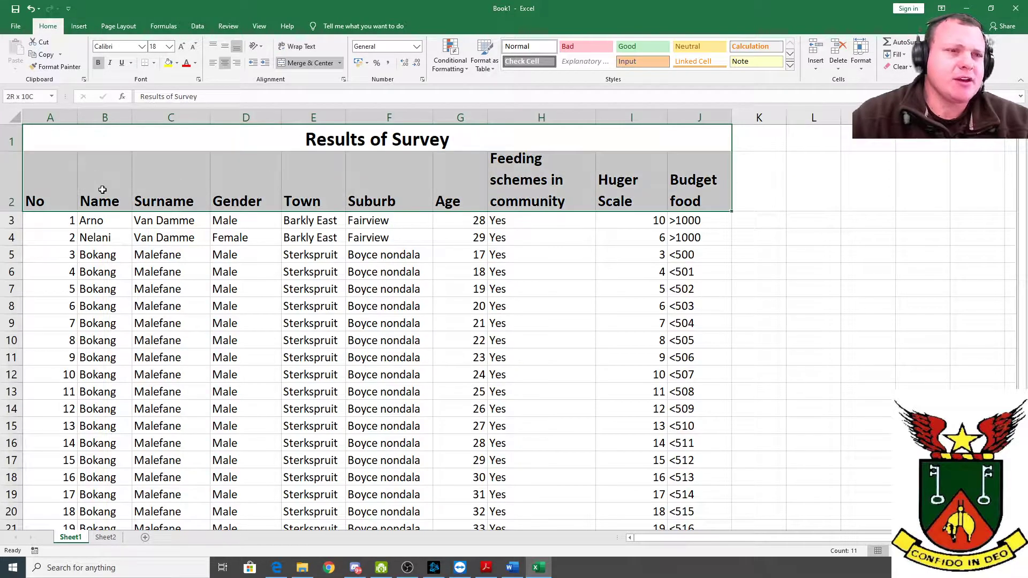
left_click(186, 63)
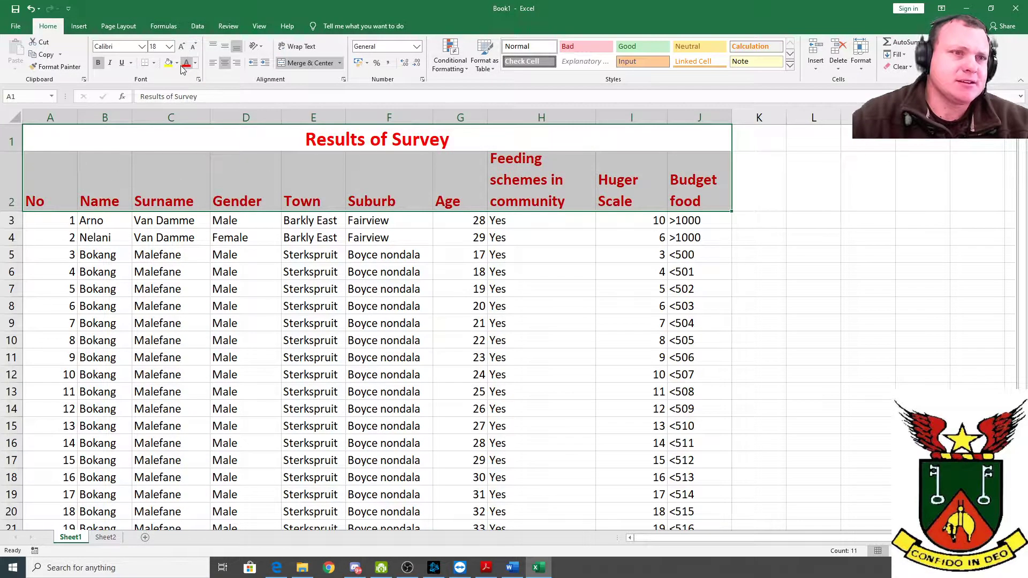
left_click(195, 62)
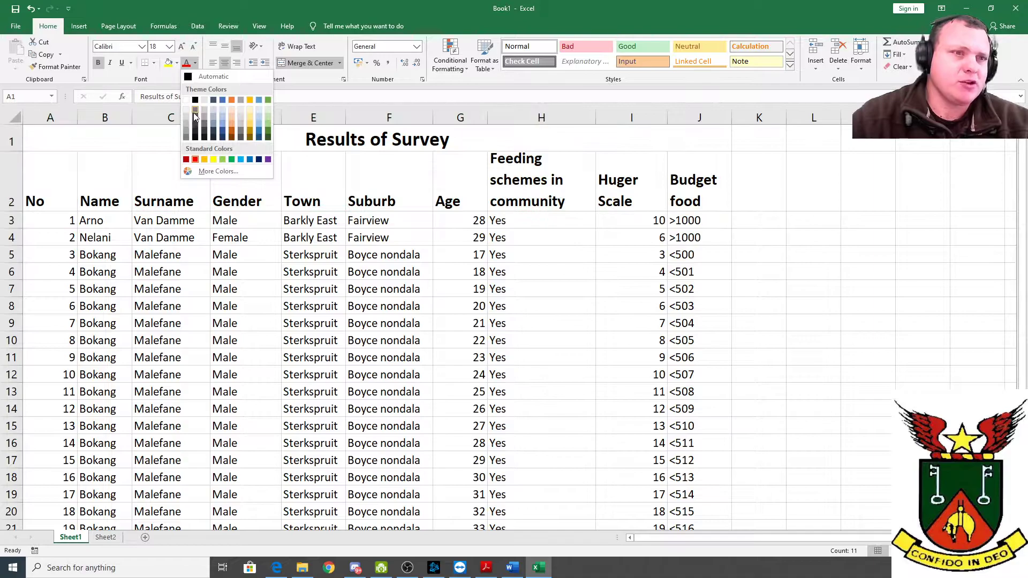
left_click(187, 100)
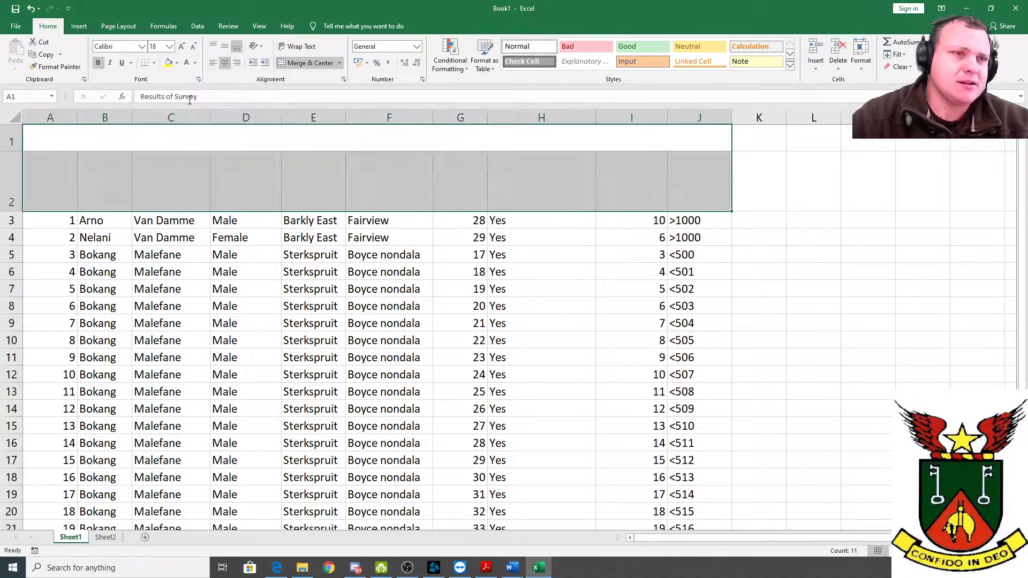
left_click(177, 63)
left_click(178, 86)
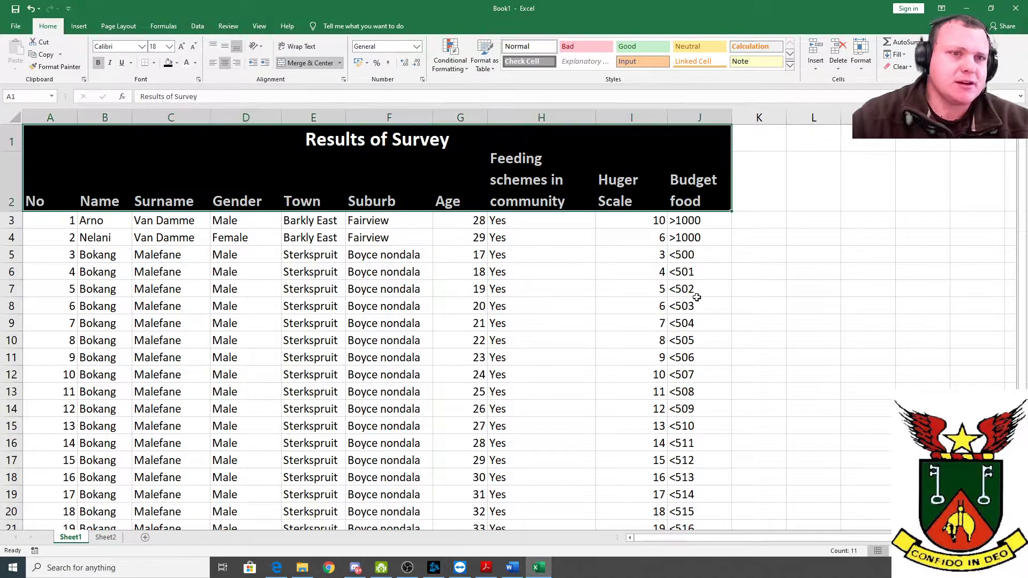
left_click(842, 326)
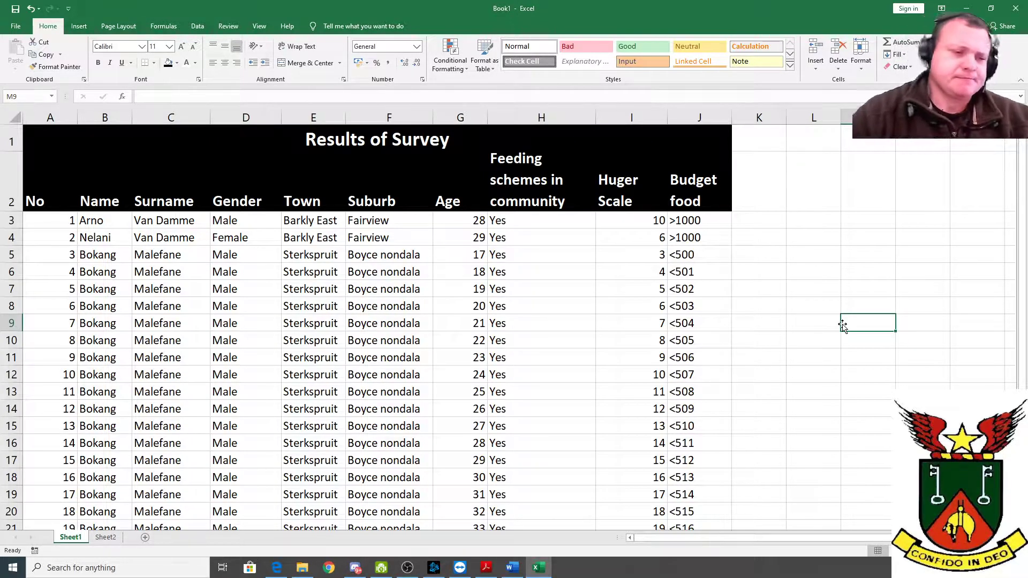
scroll(610, 300, "down", 2)
scroll(584, 303, "down", 3)
scroll(567, 304, "up", 4)
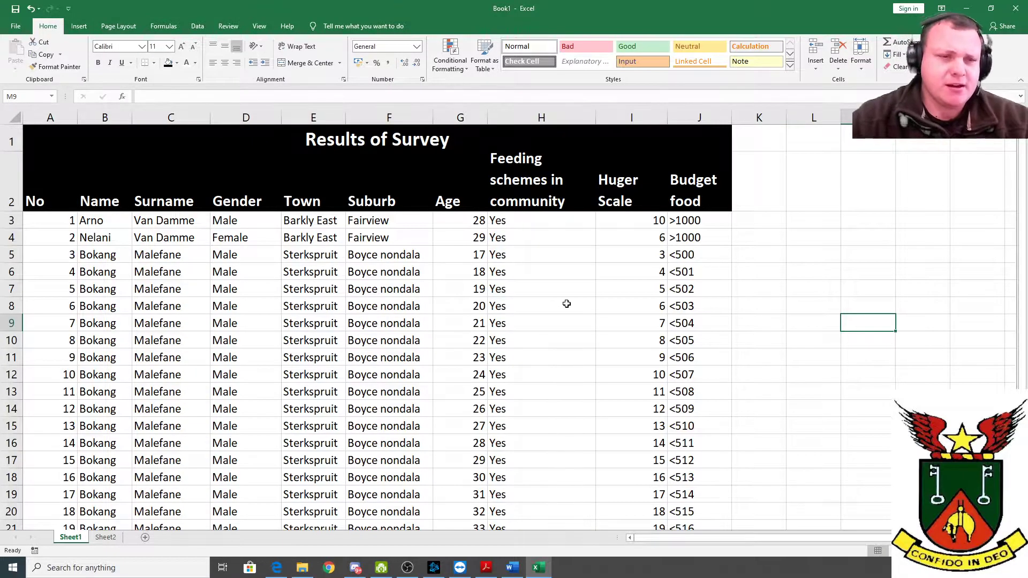
left_click(744, 219)
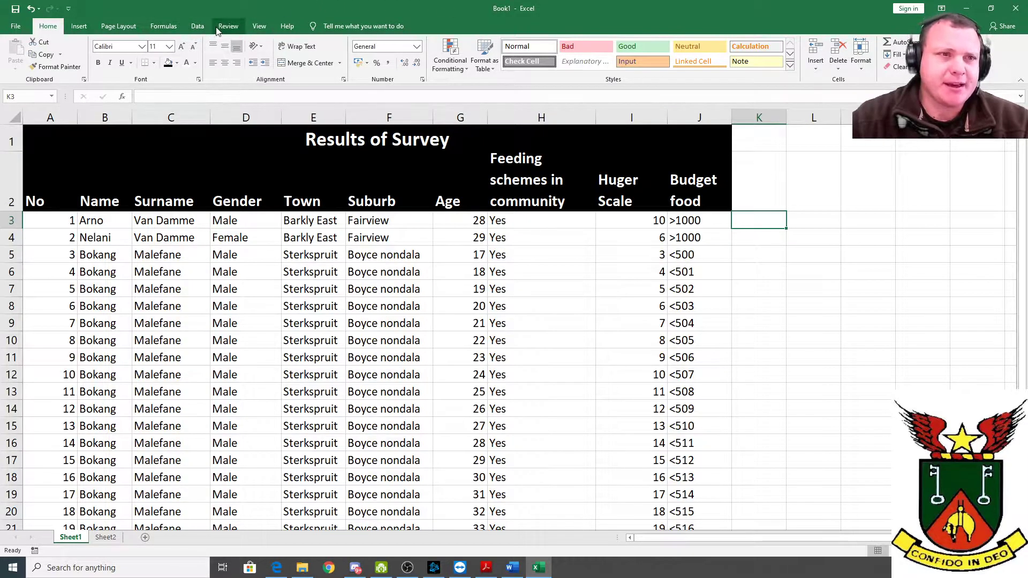
left_click(138, 142)
left_click(150, 169)
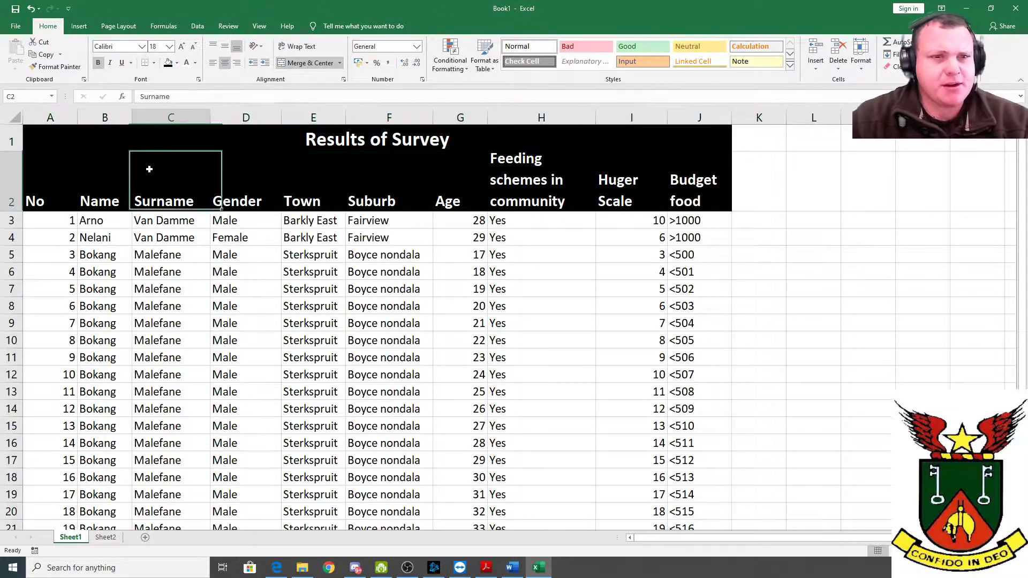
left_click(62, 187)
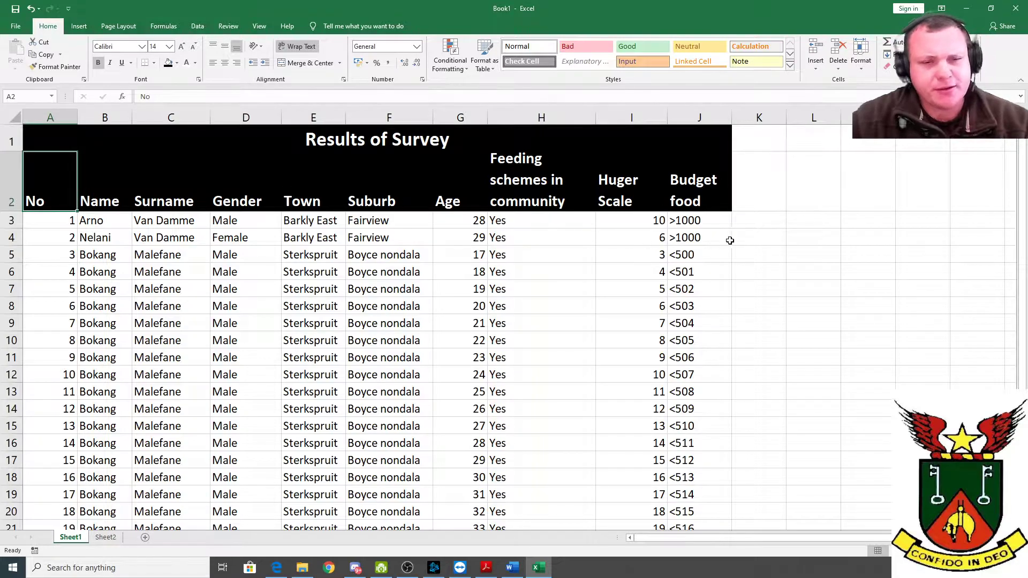
left_click(753, 226)
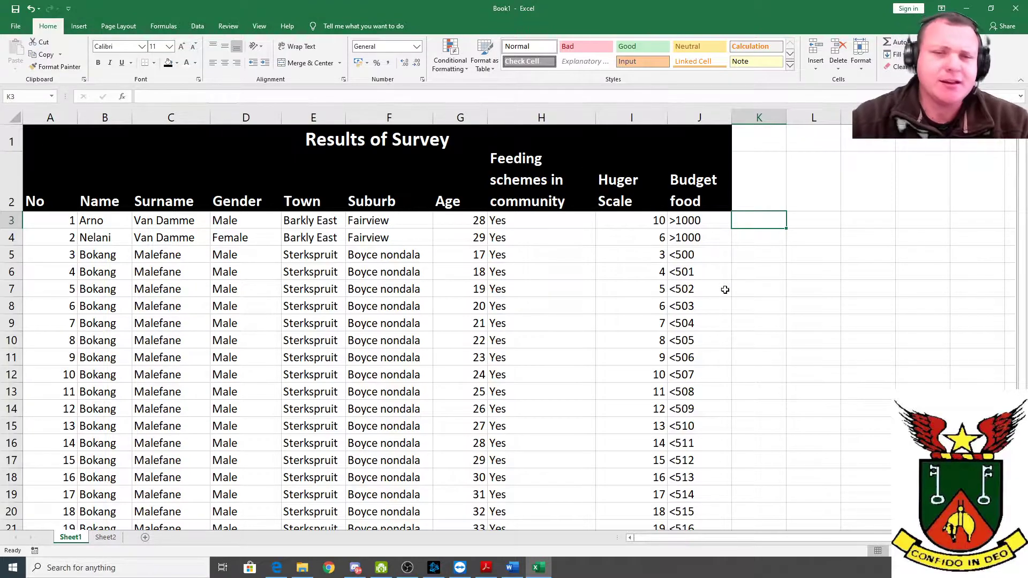
left_click(752, 252)
Freeze the panes at cell K3 to lock the title and heading rows together with columns A to J.
left_click(751, 220)
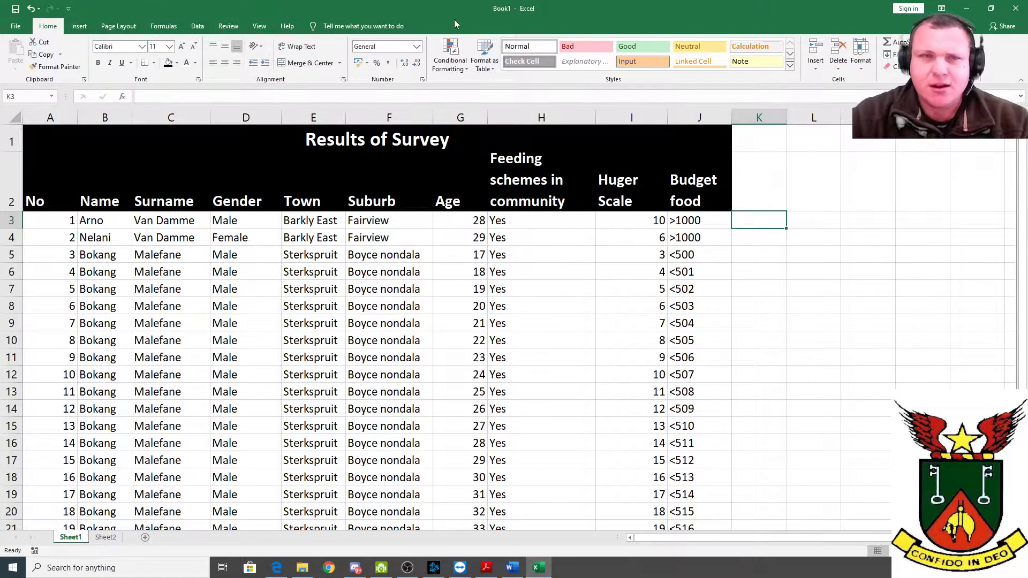
left_click(260, 26)
double_click(256, 8)
left_click_drag(251, 15, 281, 144)
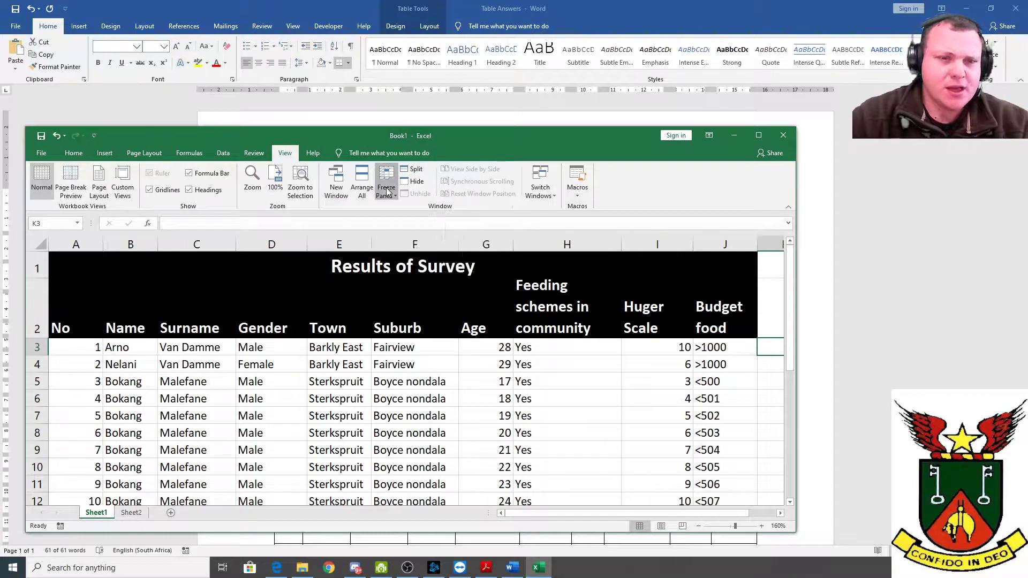
left_click(387, 192)
left_click(428, 207)
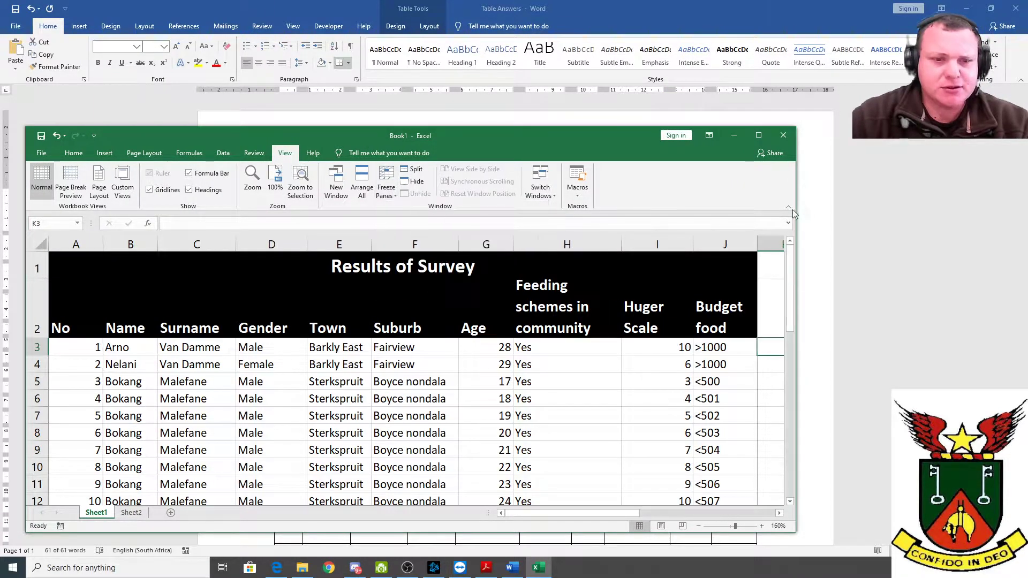
left_click(759, 135)
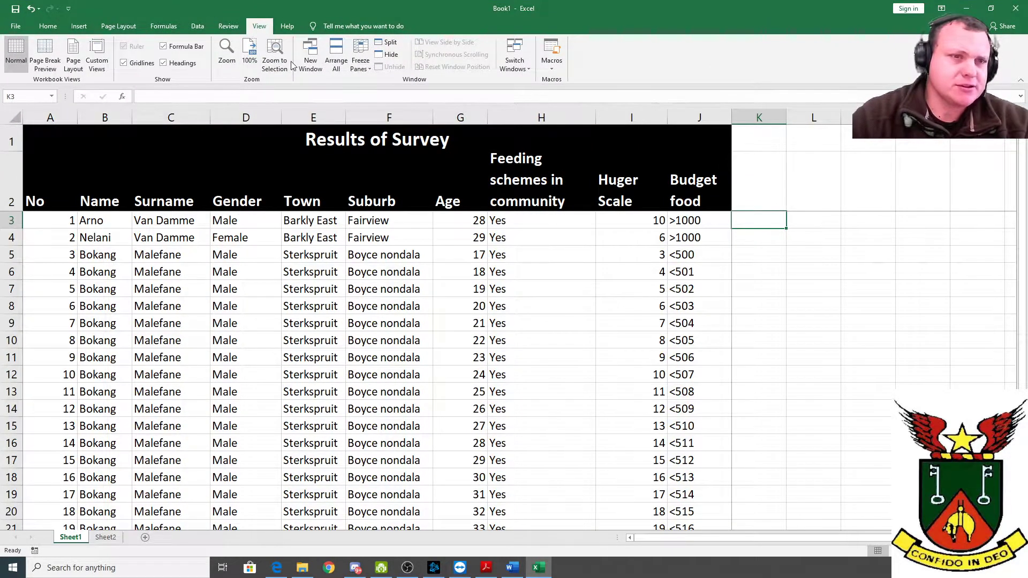
Scroll through the survey records to check how the frozen title and heading rows behave.
double_click(245, 7)
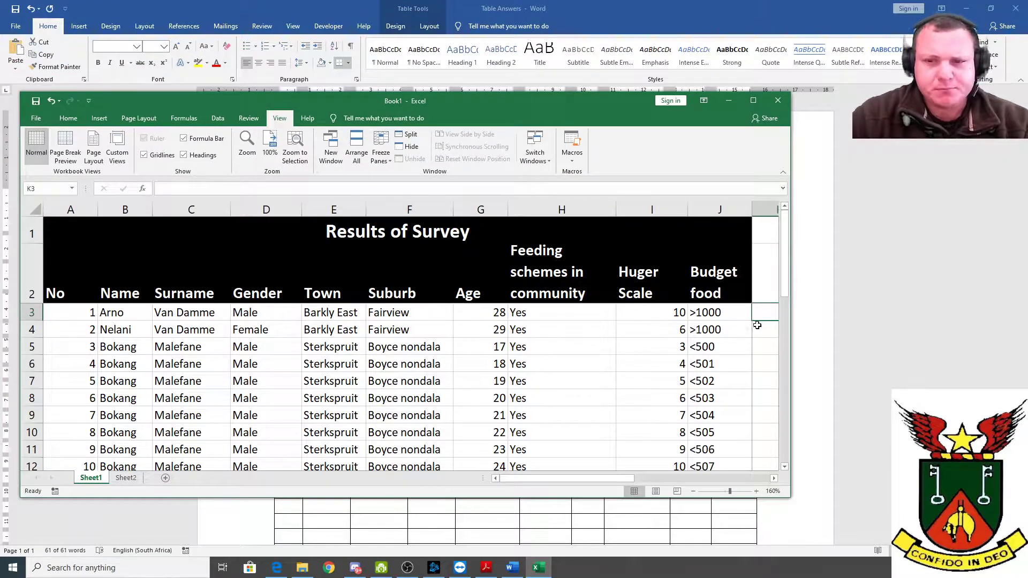
left_click(381, 151)
left_click(753, 101)
left_click(709, 342)
scroll(701, 325, "down", 2)
scroll(645, 323, "down", 3)
scroll(646, 322, "up", 5)
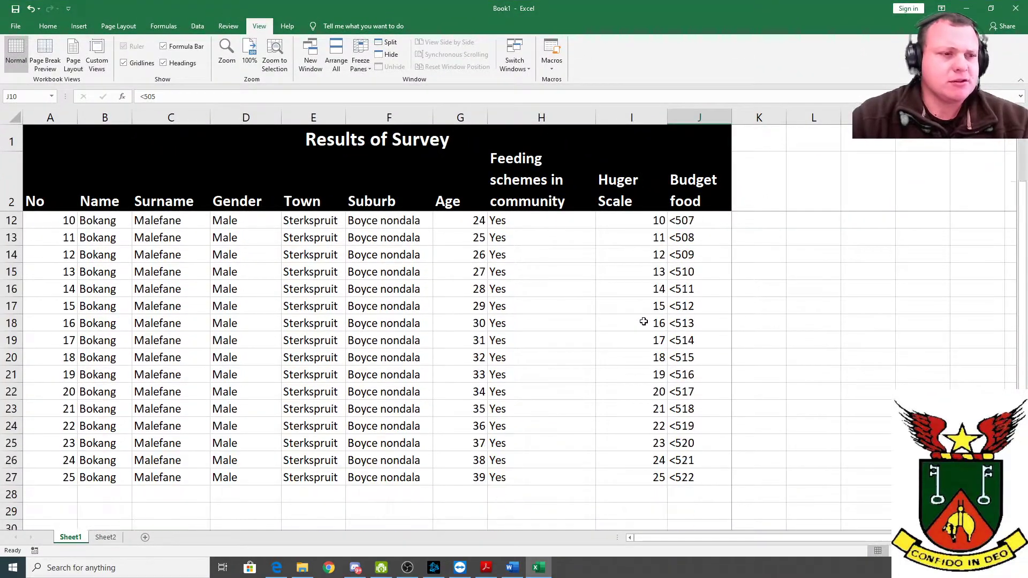
left_click(733, 225)
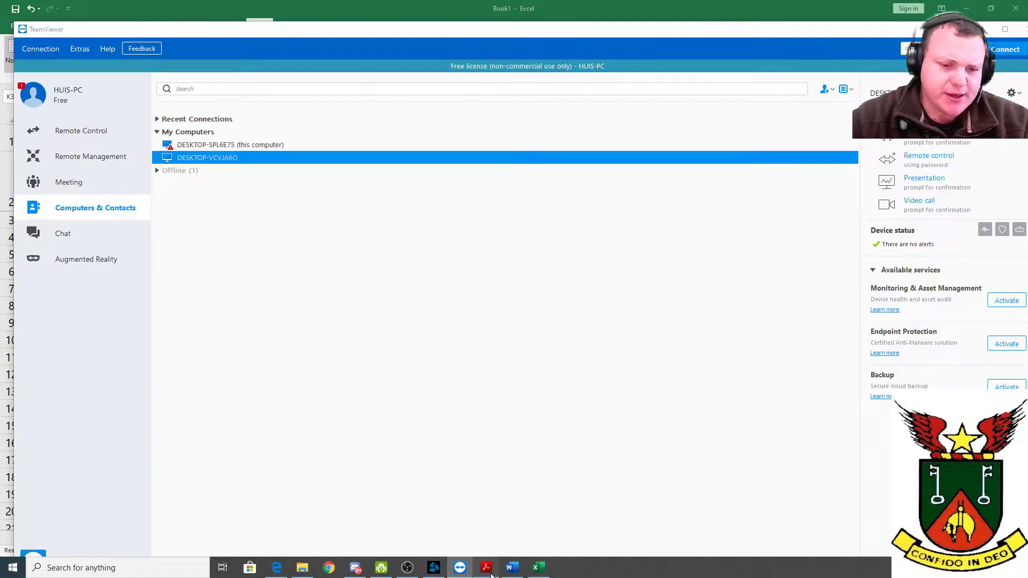
Switch to the PAT learner guidelines PDF in Acrobat Reader and review the "Spreadsheet – Technical" criteria on page 38.
left_click(486, 568)
scroll(431, 348, "up", 15)
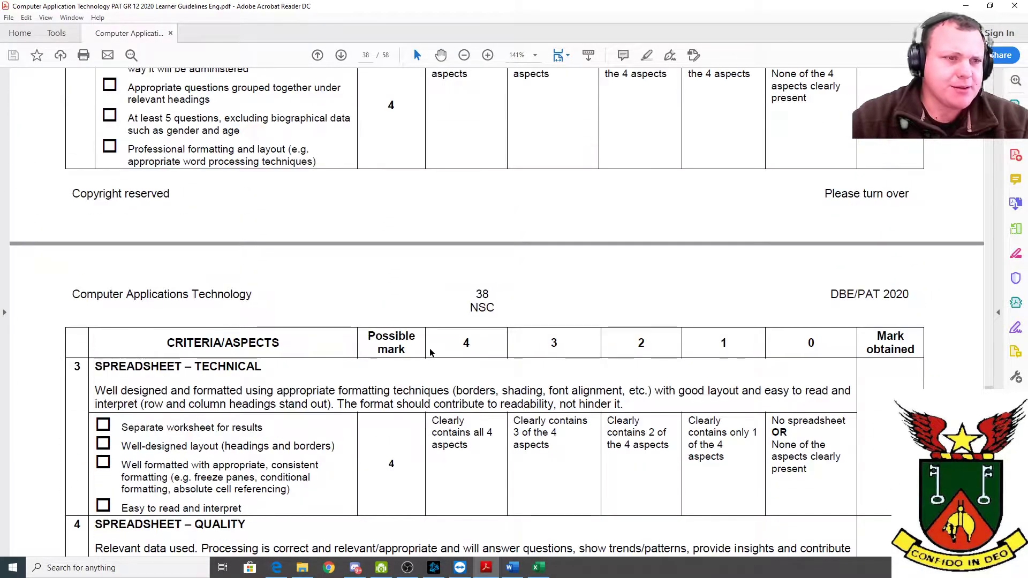
scroll(396, 364, "down", 10)
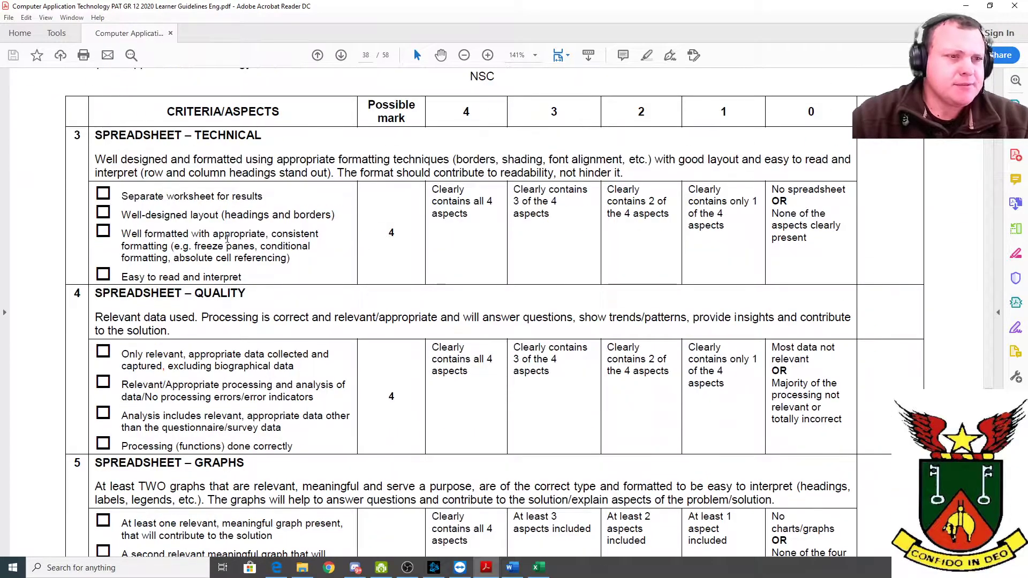
left_click_drag(121, 197, 265, 200)
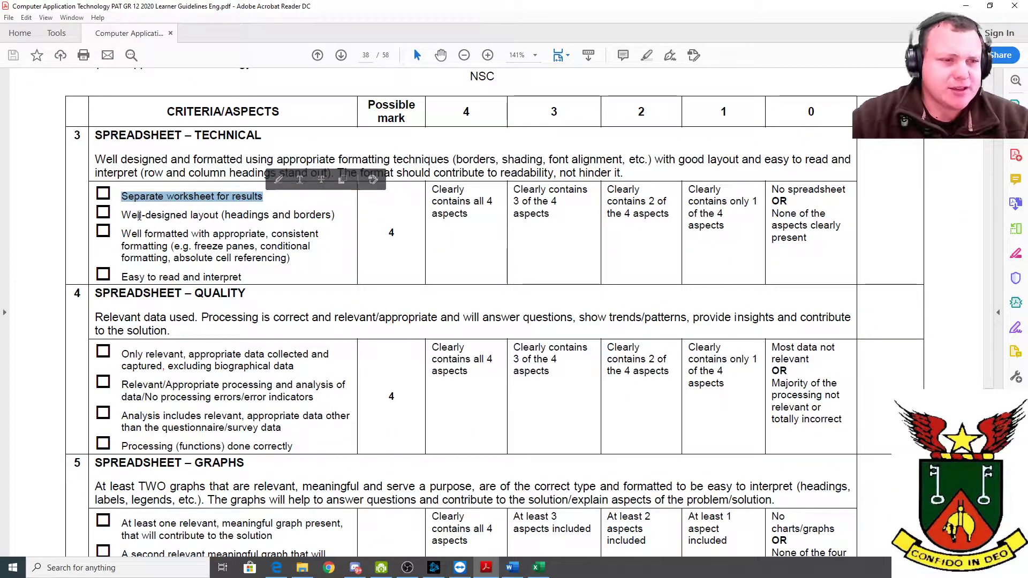
left_click_drag(121, 214, 206, 221)
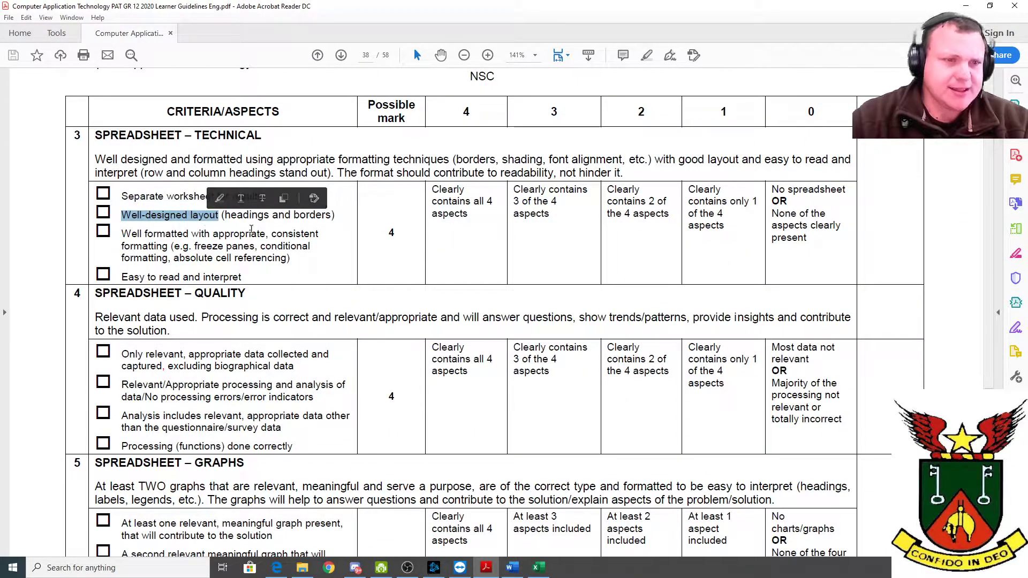
left_click_drag(274, 217, 316, 220)
left_click_drag(145, 234, 274, 242)
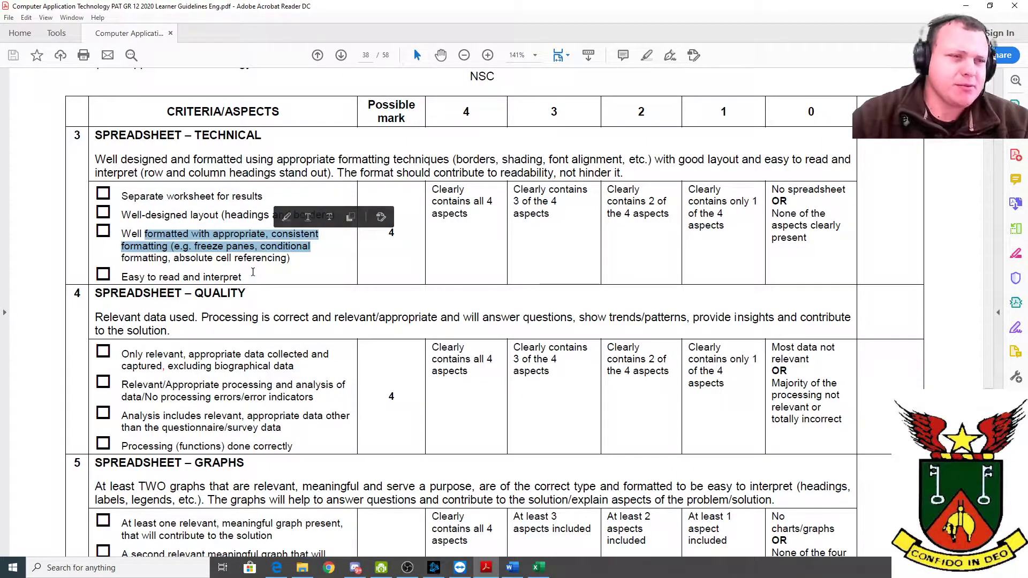
left_click_drag(144, 277, 242, 278)
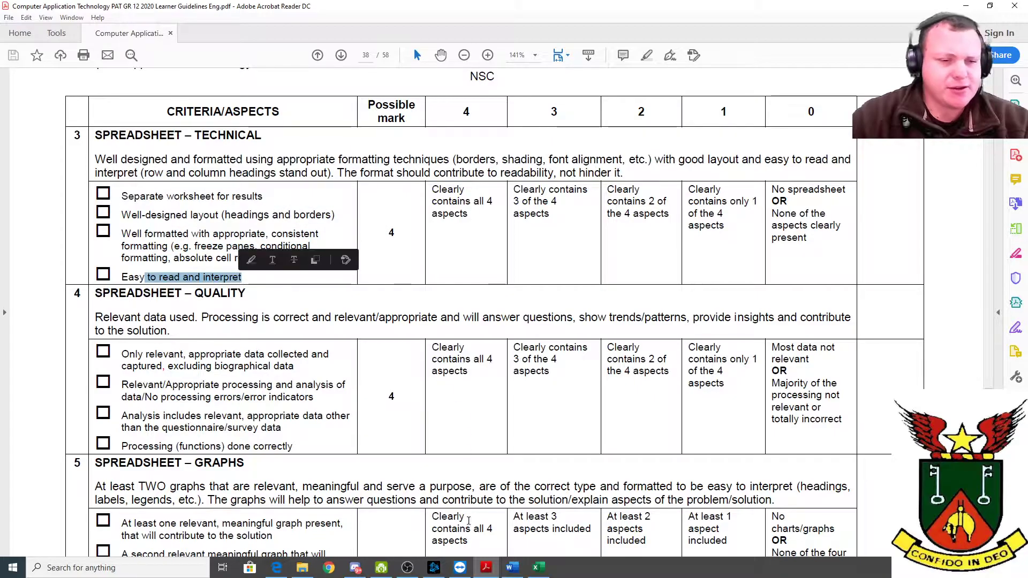
Switch back to the Excel workbook and add a new blank worksheet directly after Sheet1.
left_click(538, 569)
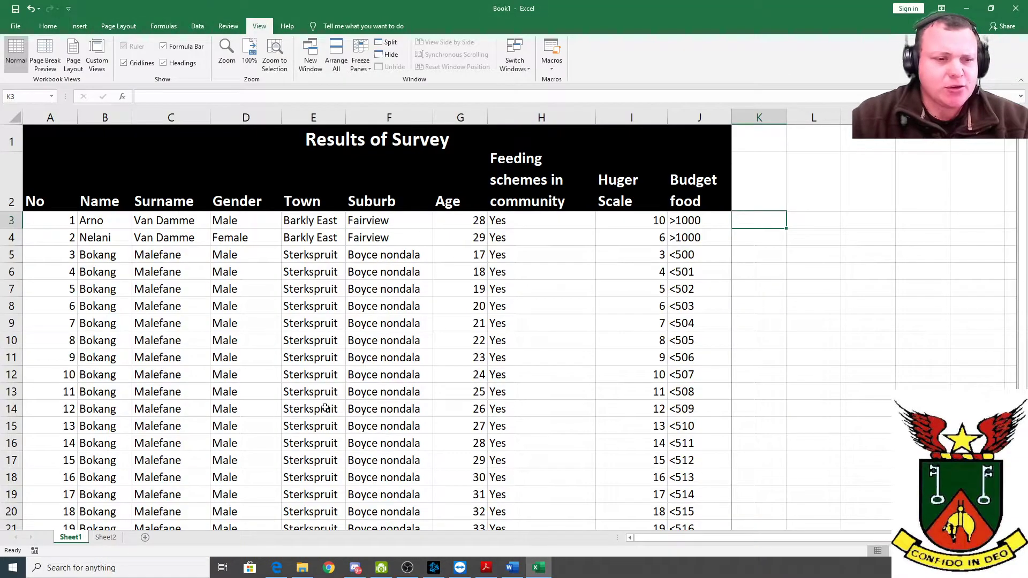
left_click(136, 254)
left_click(145, 537)
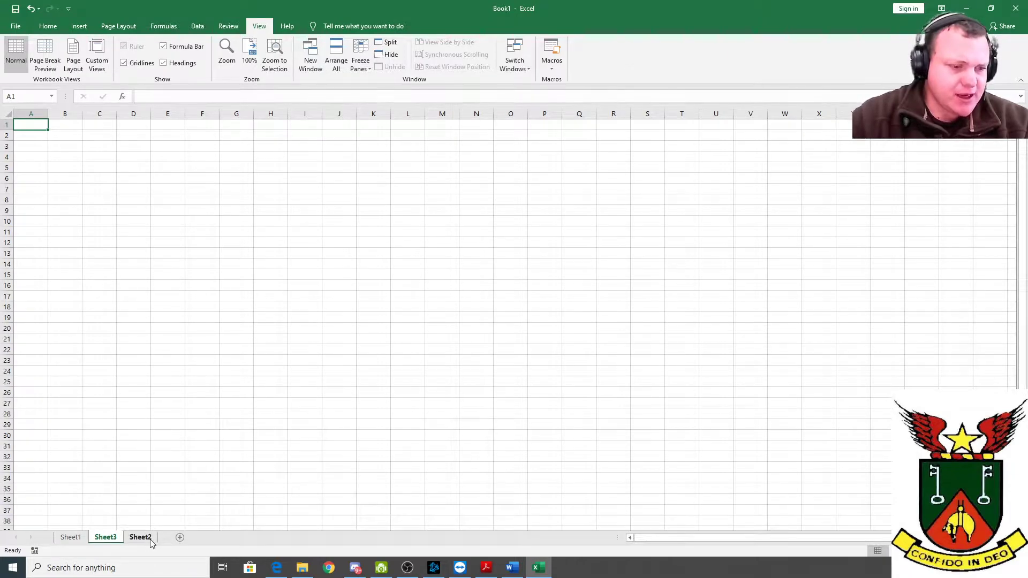
Move the new blank worksheet after Sheet2 and rename it Results.
left_click_drag(111, 537, 162, 538)
double_click(141, 538)
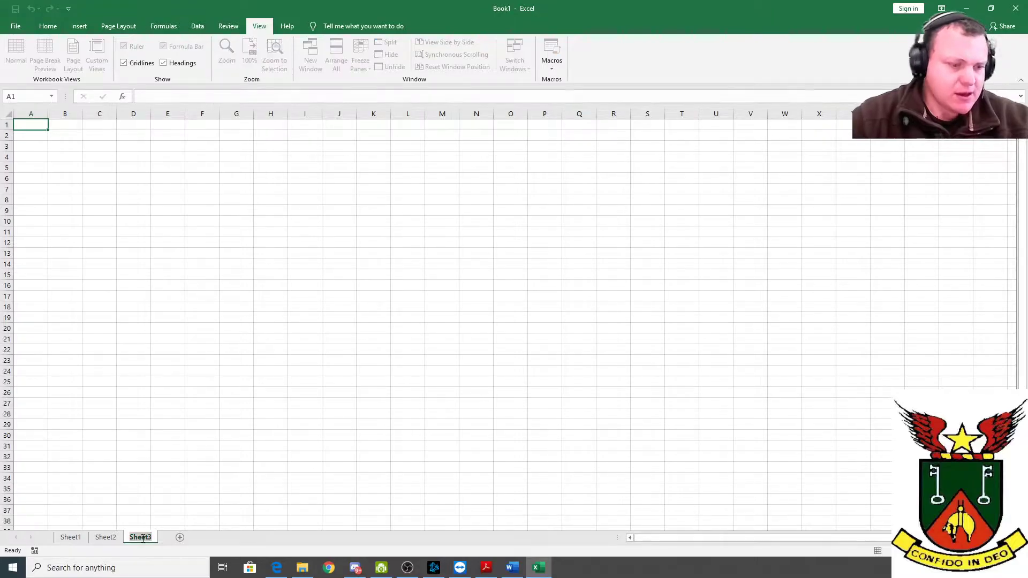
type("Results")
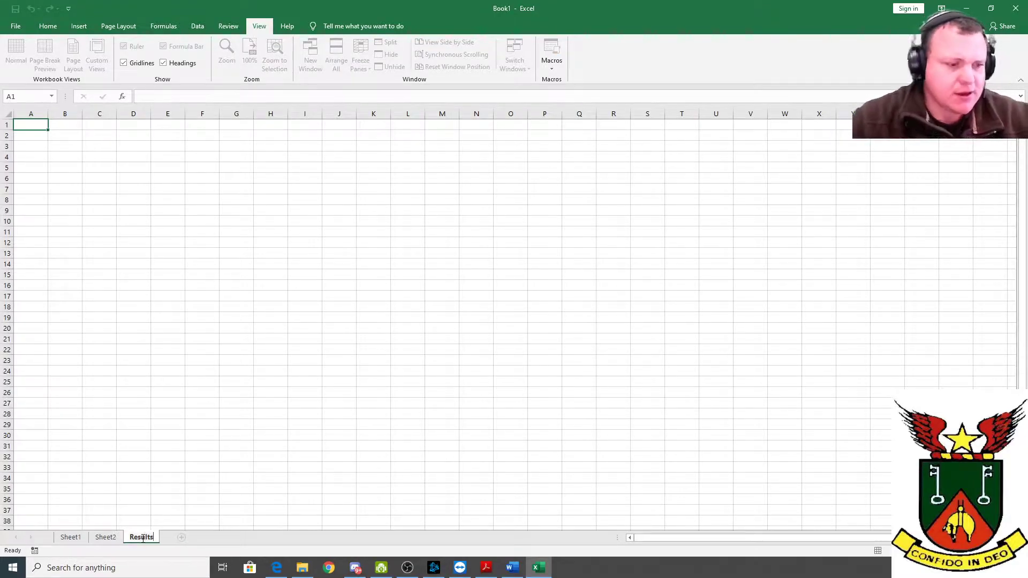
Rename Sheet1 as DATA, leaving the survey cells in that sheet as they were.
left_click(86, 538)
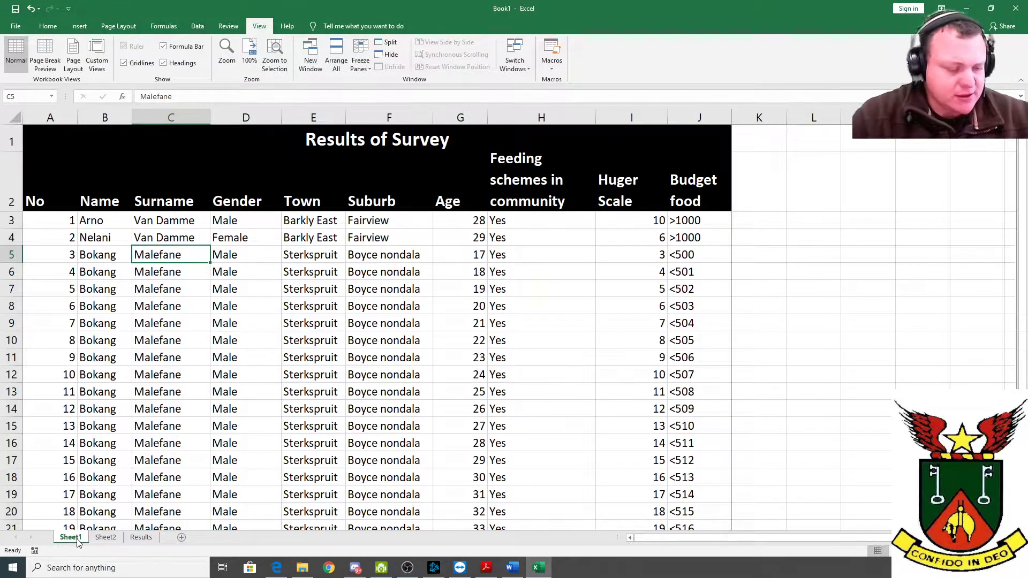
type("D")
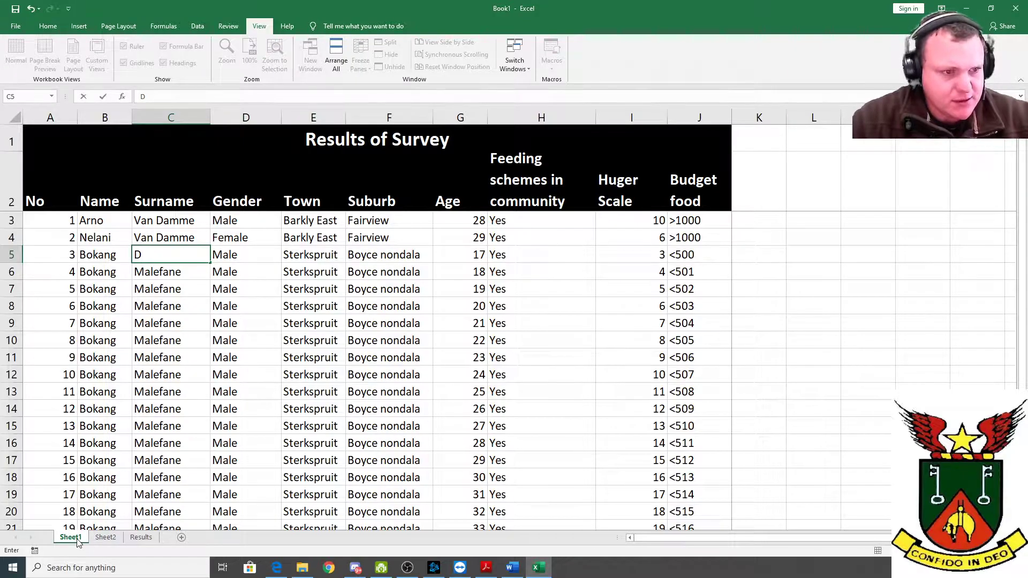
key("ctrl+z")
double_click(77, 537)
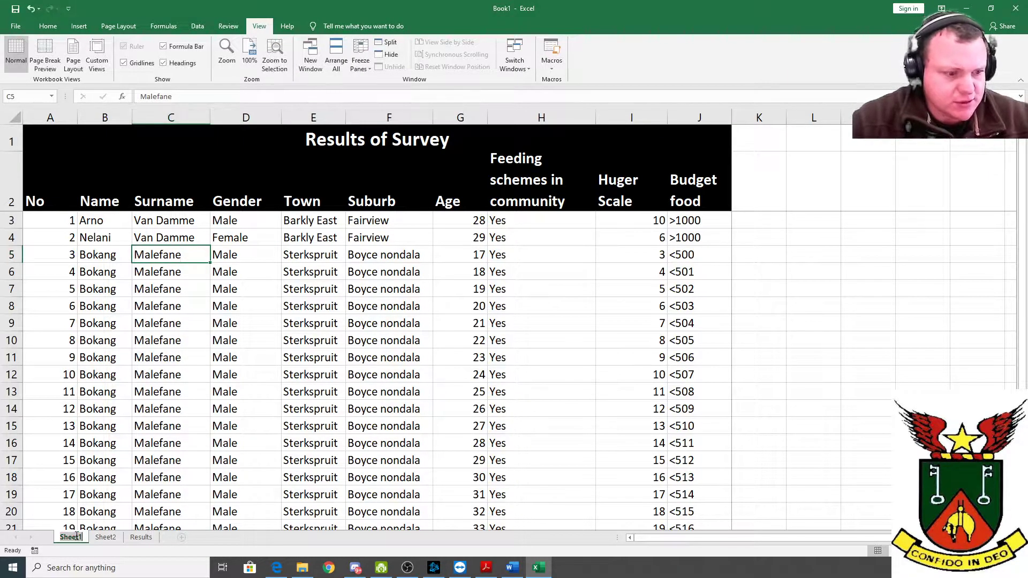
type("DATA")
Rename Sheet2, which holds the unformatted copy of the survey records, as Access.
left_click(113, 538)
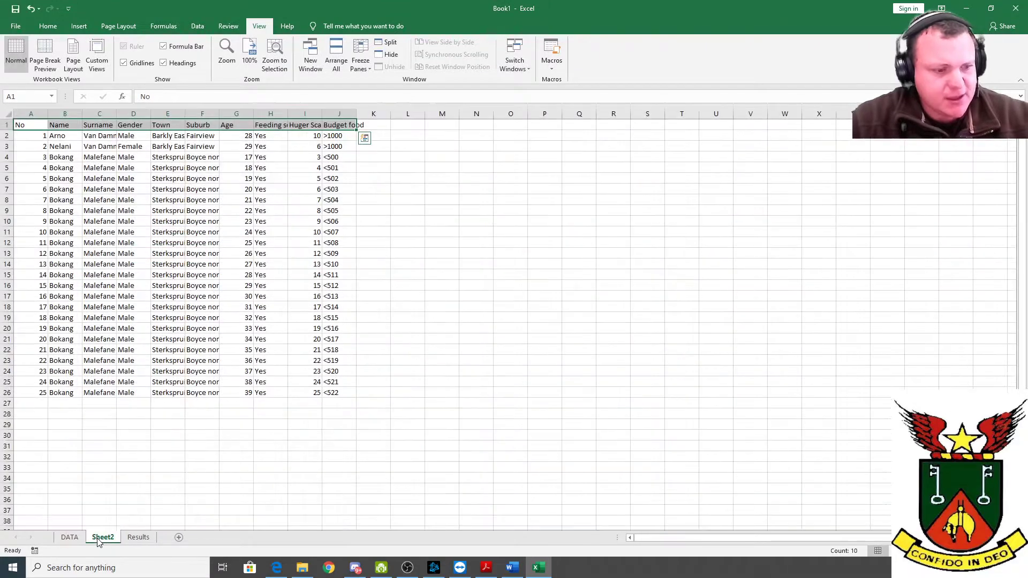
right_click(115, 540)
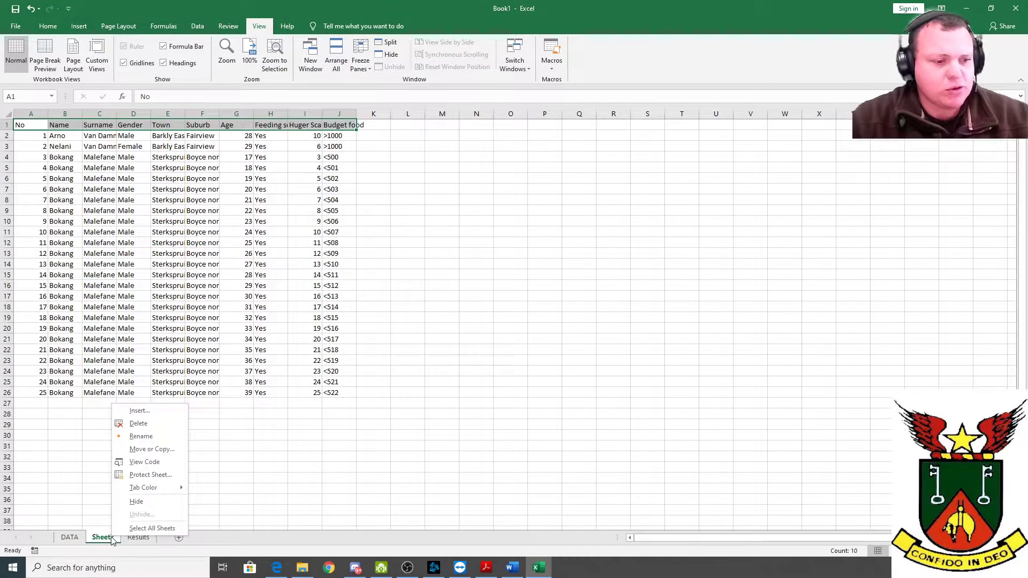
left_click(154, 439)
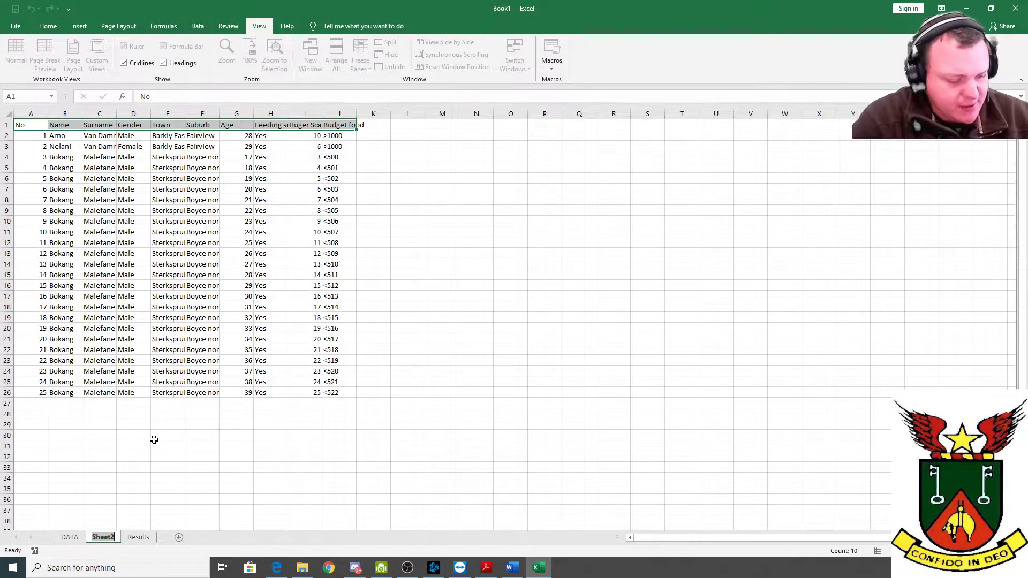
type("Access")
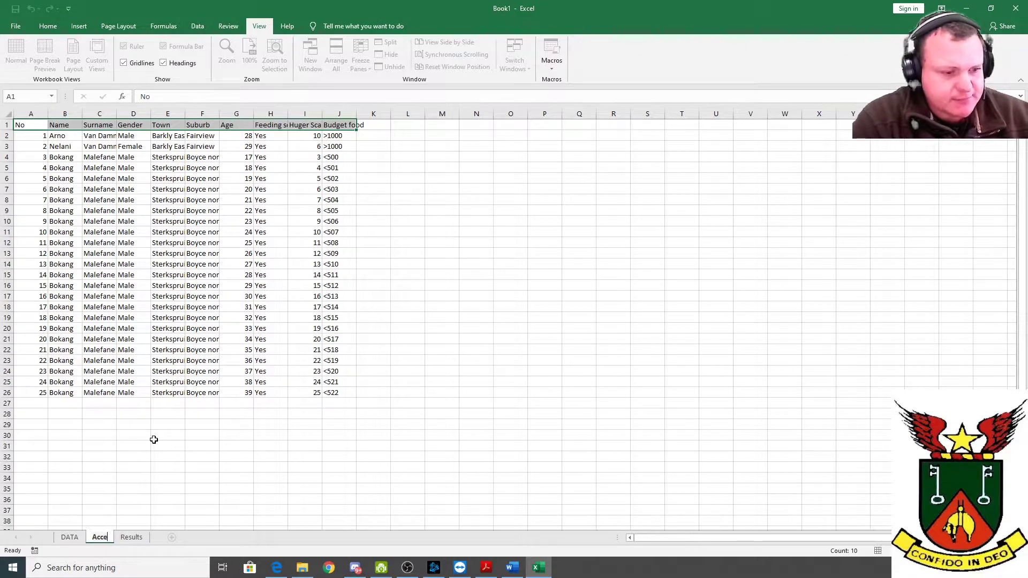
left_click(153, 439)
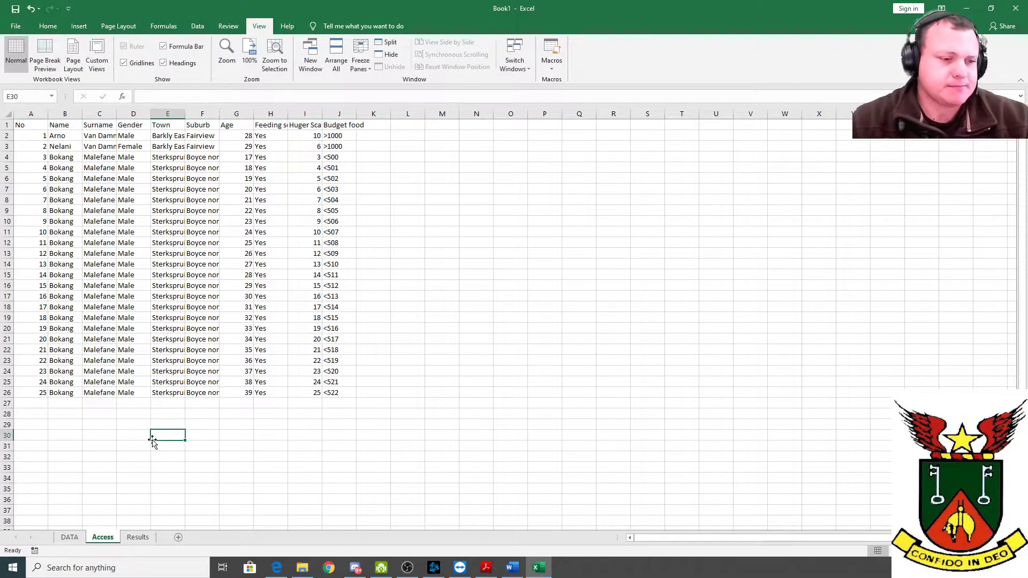
Check the DATA and Results sheets, then switch to the guidelines PDF in Acrobat Reader and review the four "Spreadsheet – Technical" aspects.
left_click(70, 537)
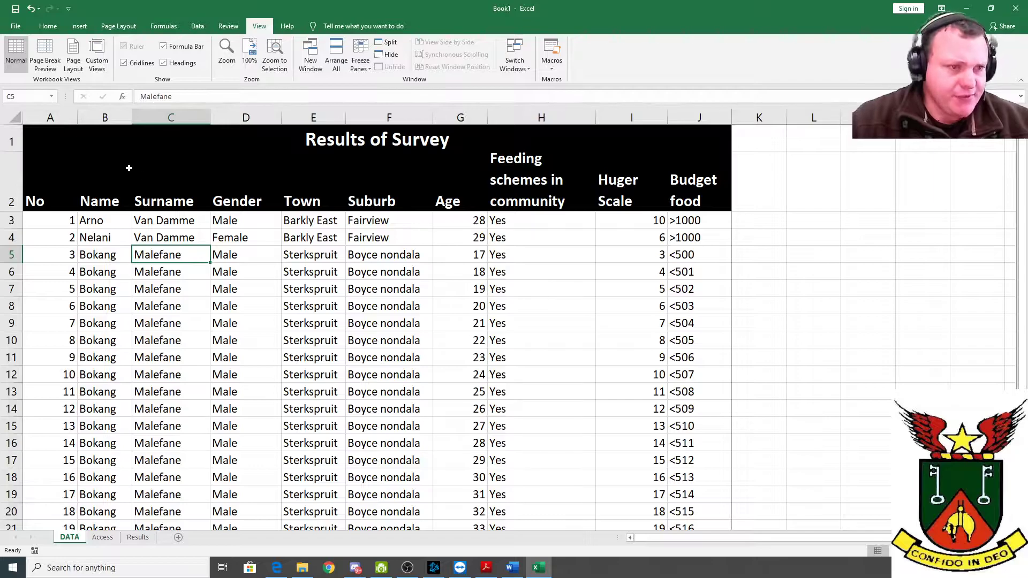
left_click(190, 130)
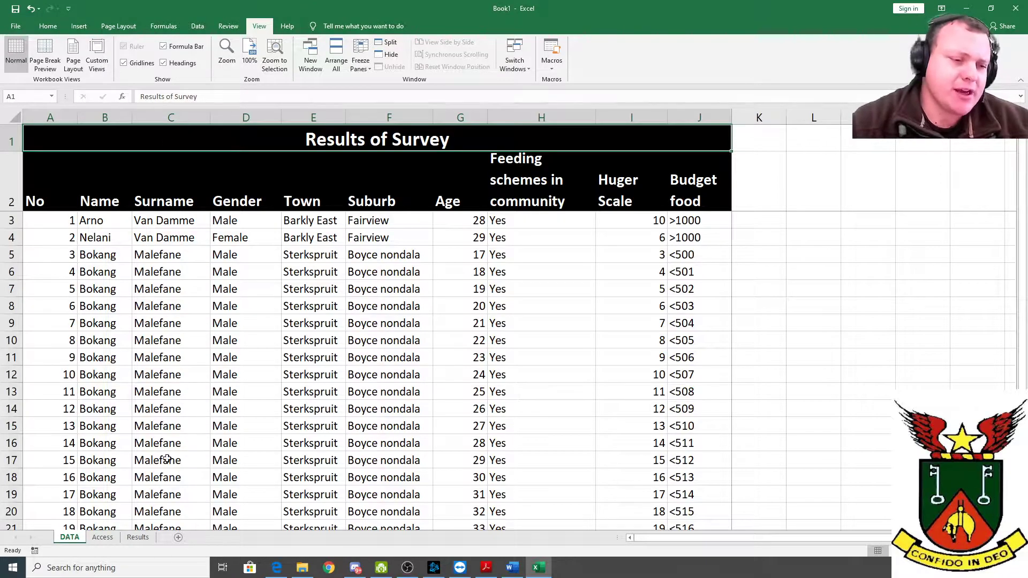
left_click(138, 537)
left_click(68, 538)
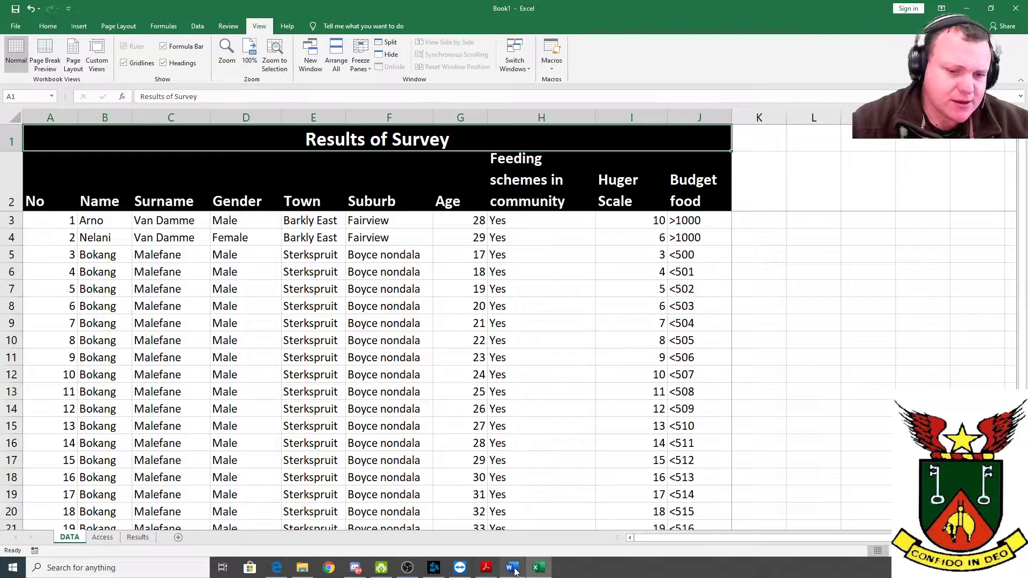
left_click(482, 570)
left_click_drag(122, 196, 242, 277)
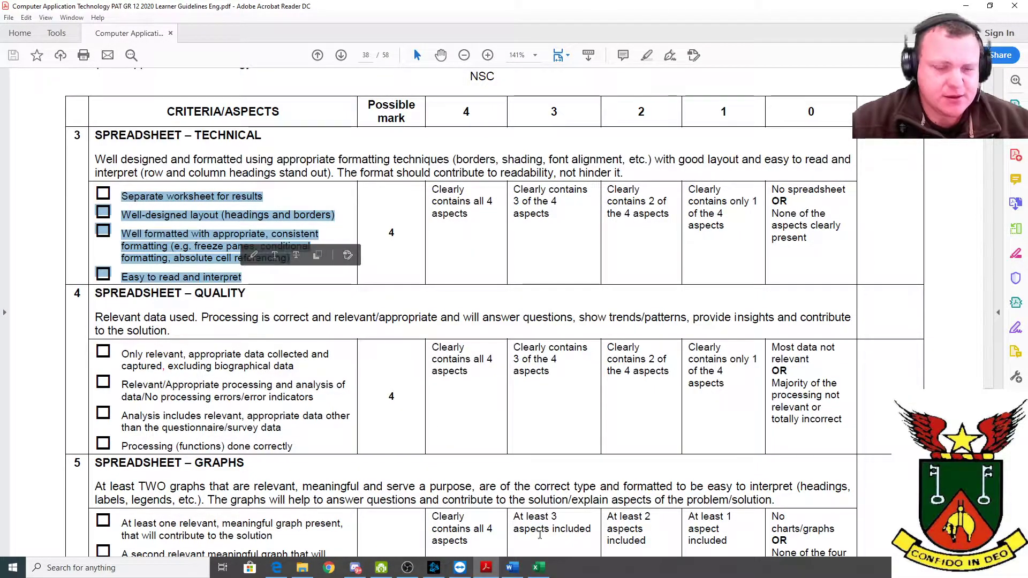
Switch back to the Excel workbook and set a thick outline border around the whole survey table, A1:J27, on the DATA sheet.
left_click(538, 568)
left_click_drag(256, 142, 292, 490)
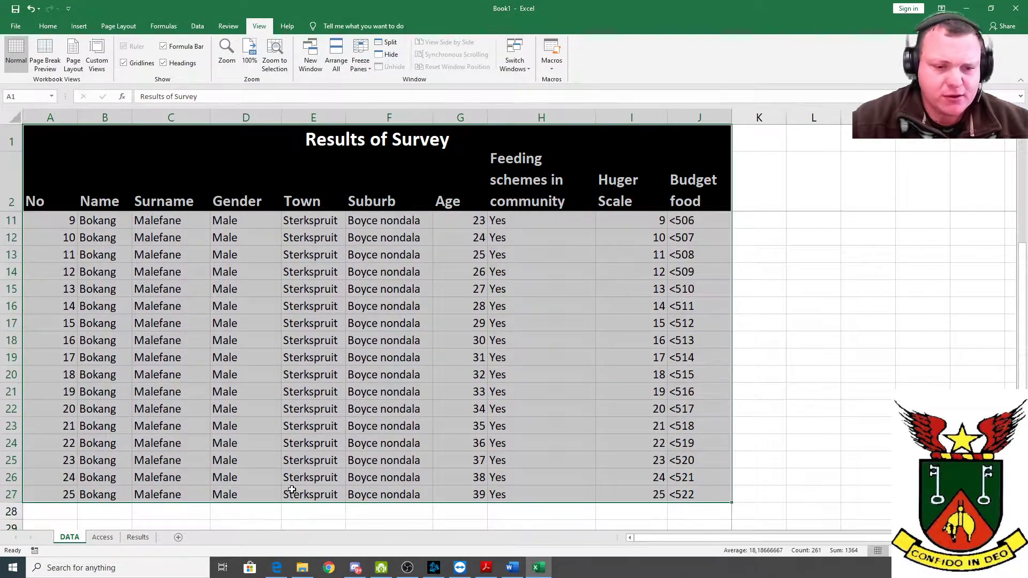
scroll(292, 491, "up", 3)
left_click(46, 27)
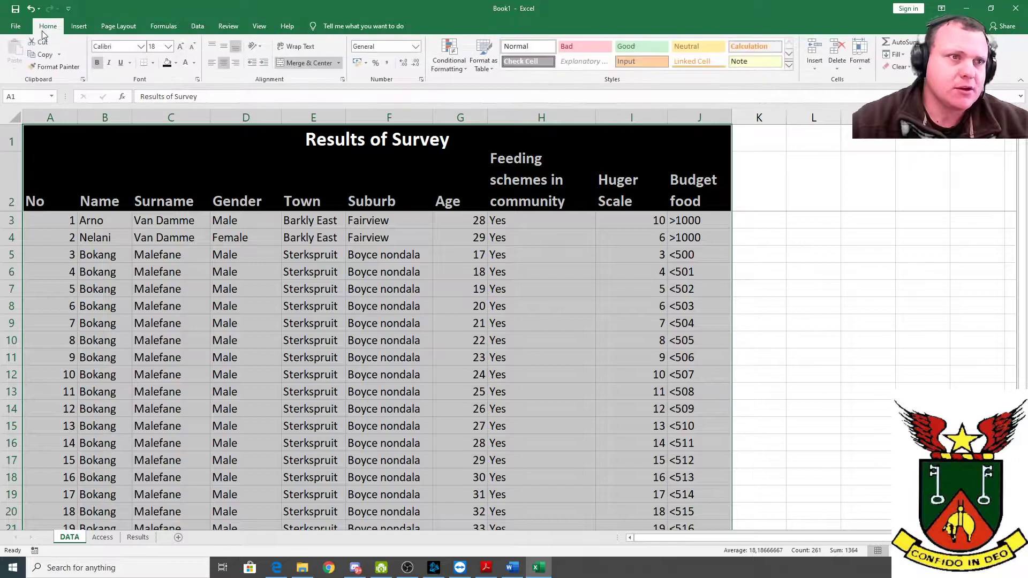
left_click(154, 62)
left_click(166, 337)
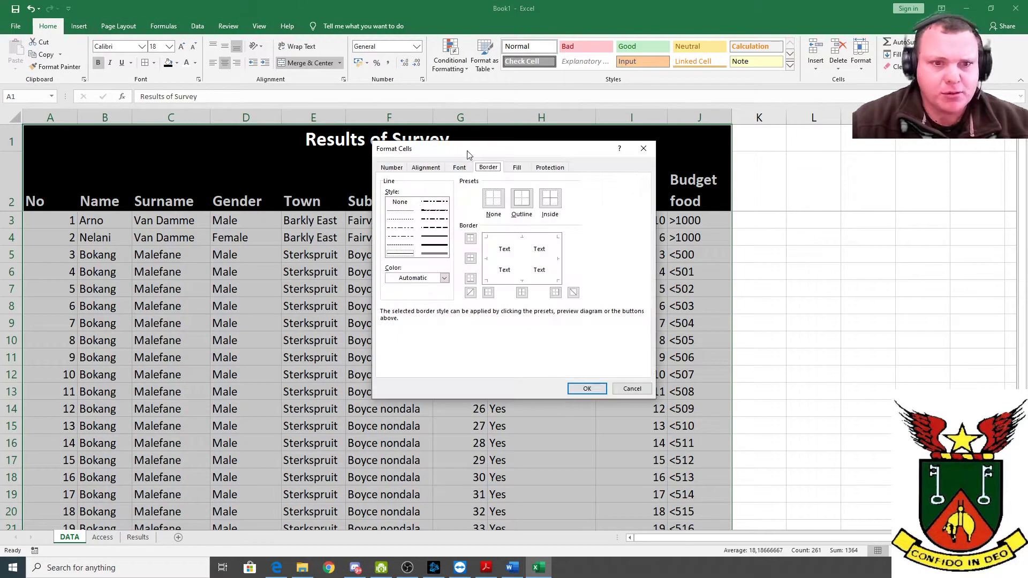
left_click_drag(467, 155, 491, 208)
left_click(418, 222)
left_click(450, 220)
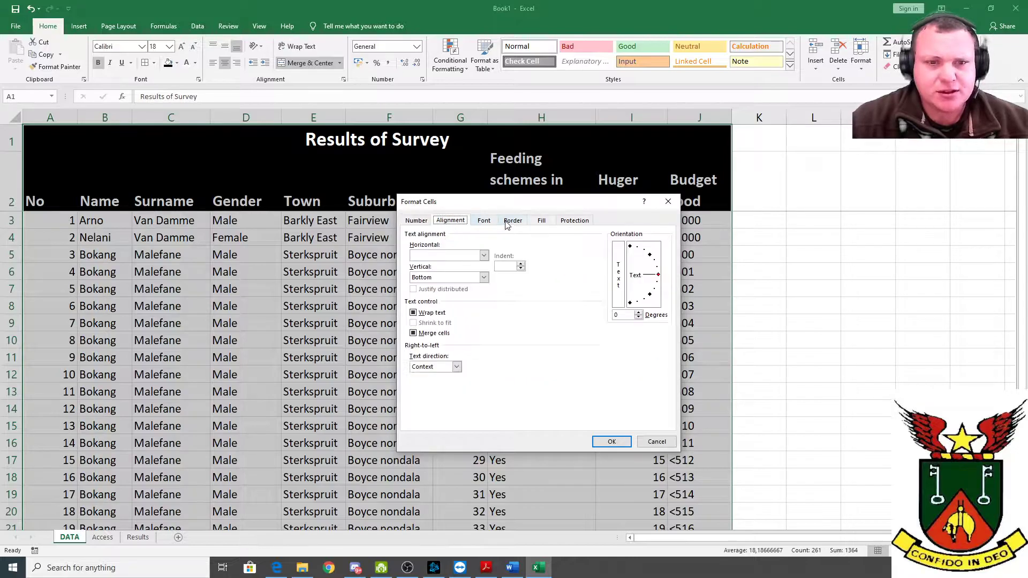
left_click(507, 223)
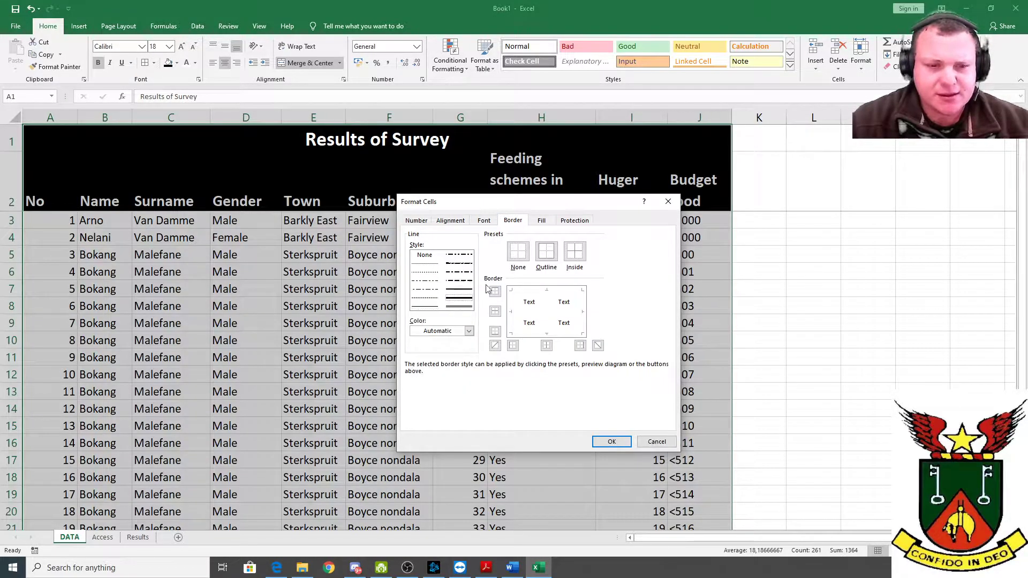
left_click(548, 258)
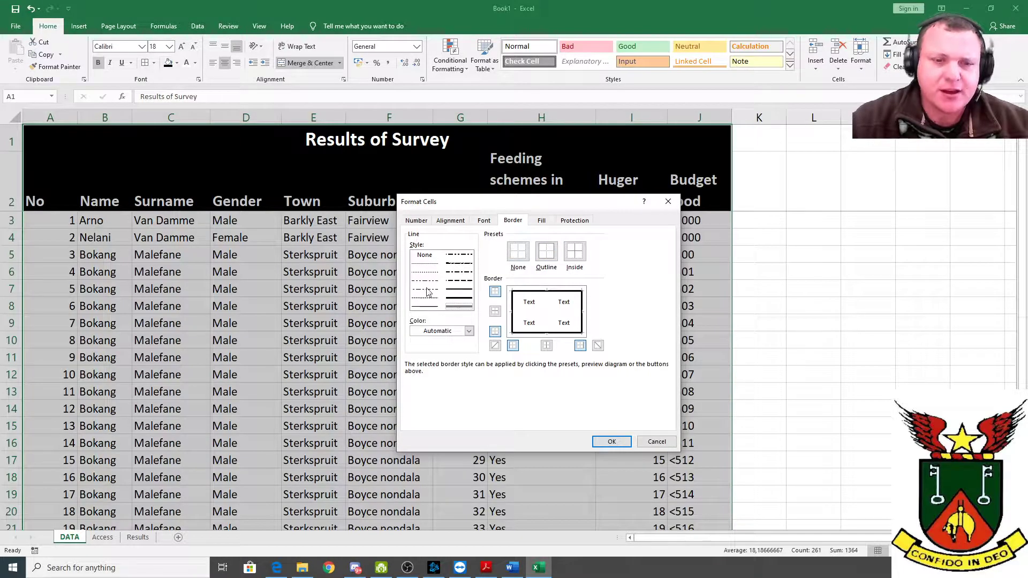
Add dotted inside borders to the survey table and apply the border settings, checking them down to the last record.
left_click(433, 272)
left_click(575, 256)
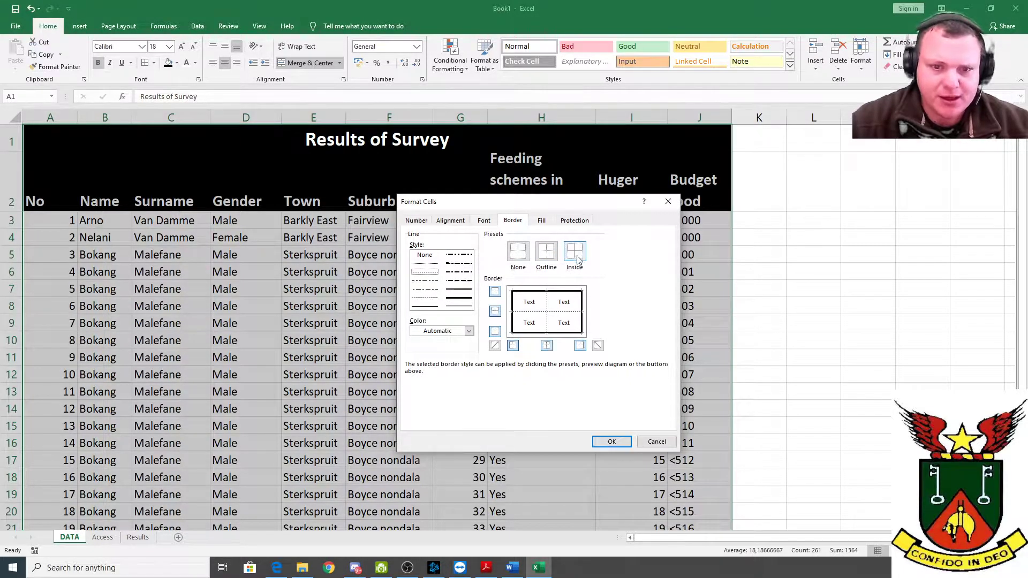
left_click(615, 444)
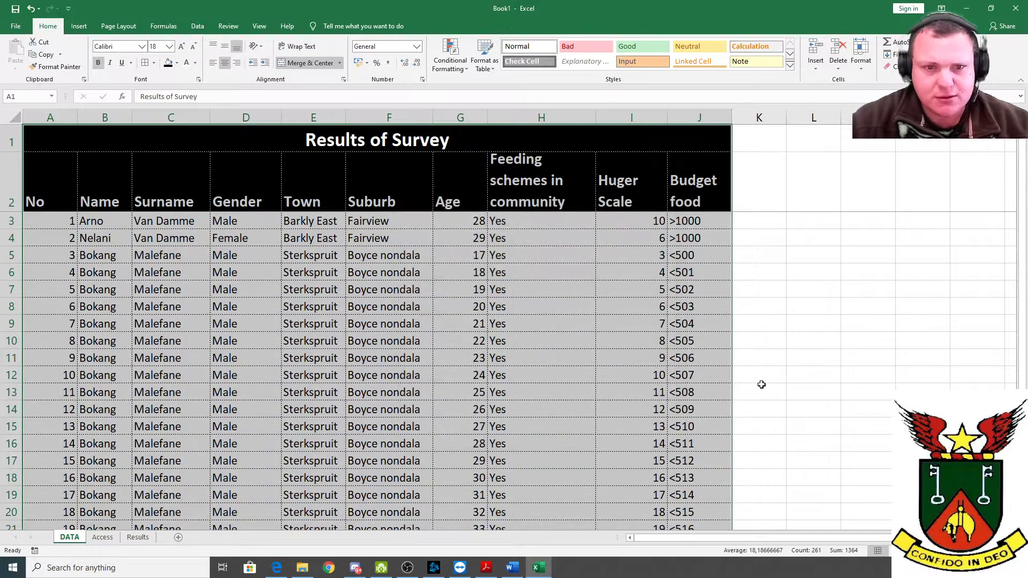
left_click(753, 384)
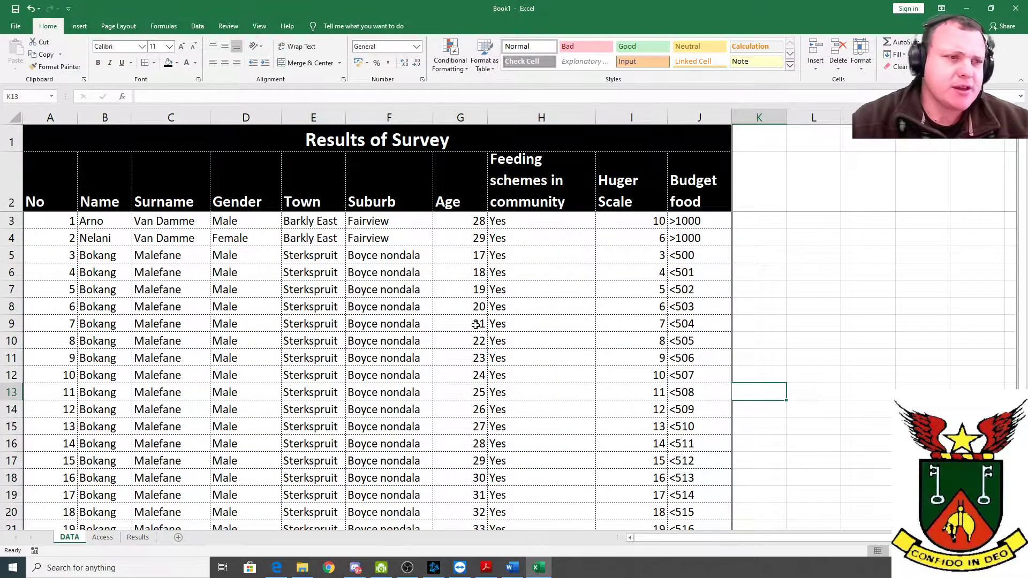
scroll(476, 324, "down", 4)
scroll(472, 338, "up", 4)
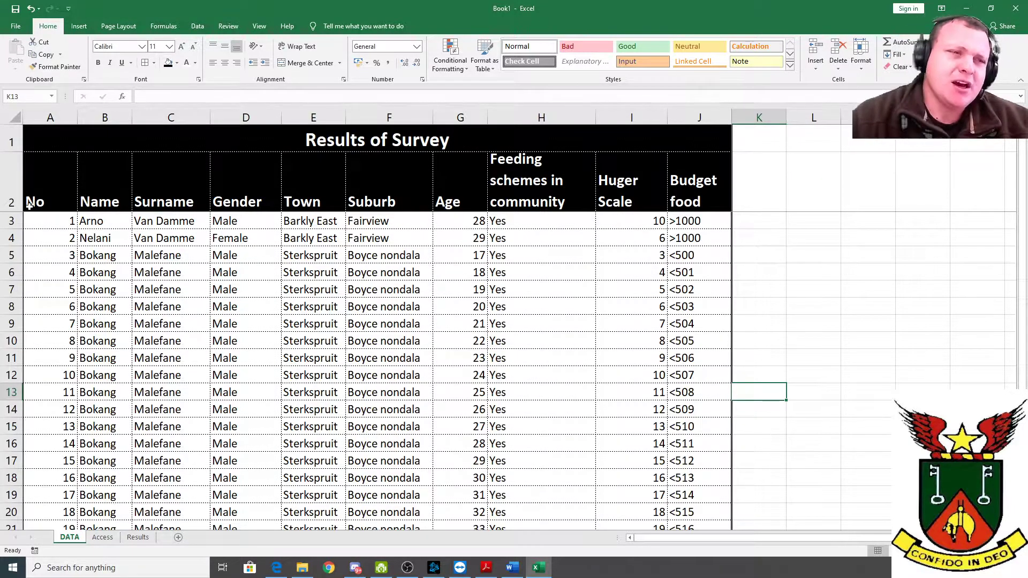
Examine the survey table's headings and records on the DATA sheet and look through the Access and Results sheets.
left_click_drag(56, 192, 619, 197)
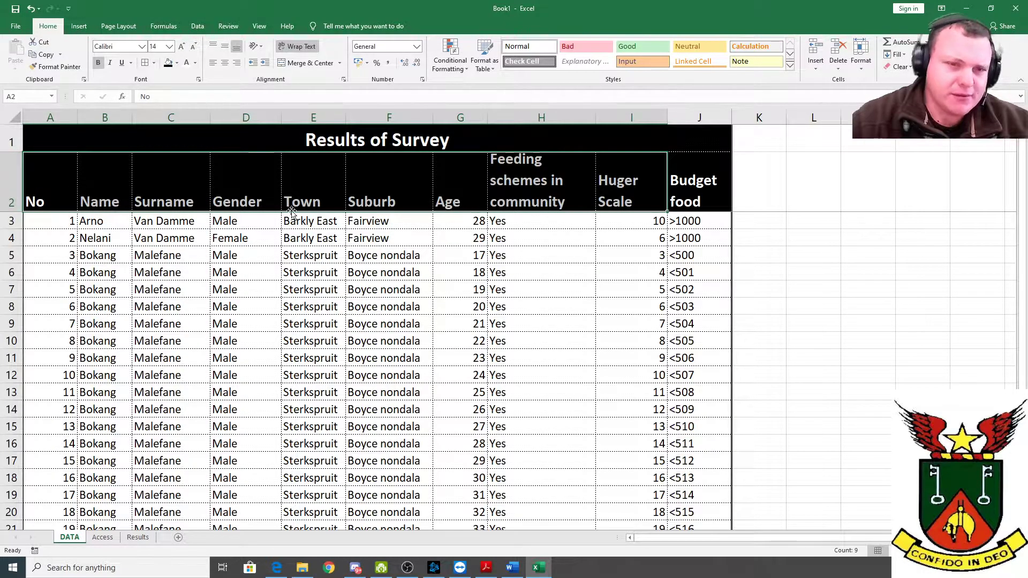
left_click(454, 199)
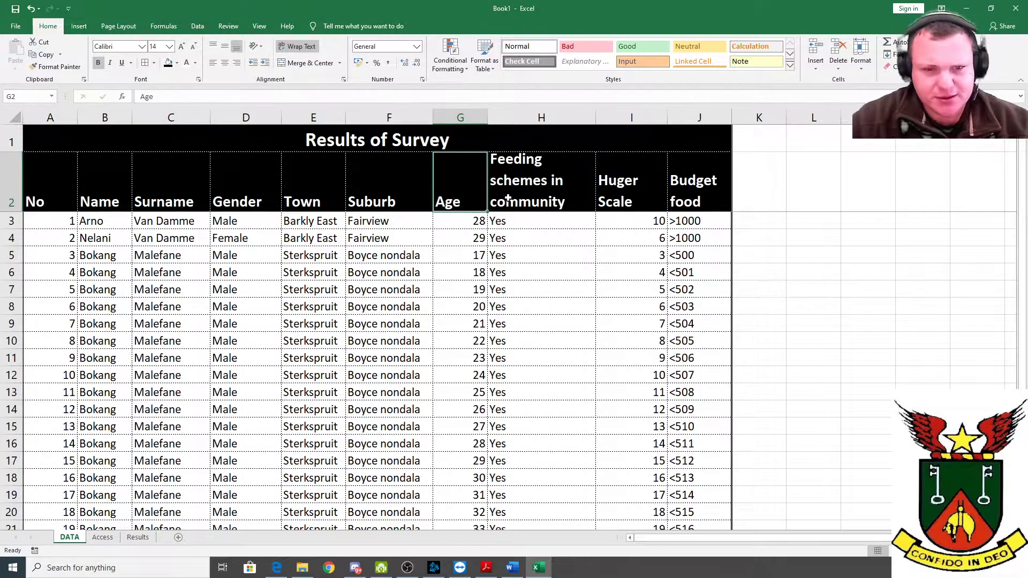
left_click(551, 199)
left_click(626, 198)
left_click(685, 196)
left_click(453, 219)
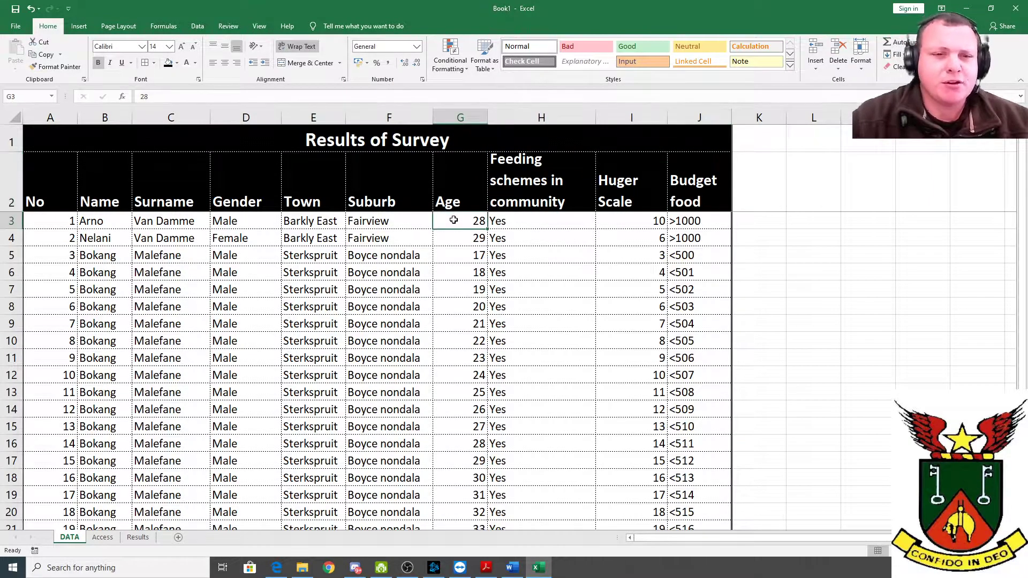
scroll(453, 350, "down", 5)
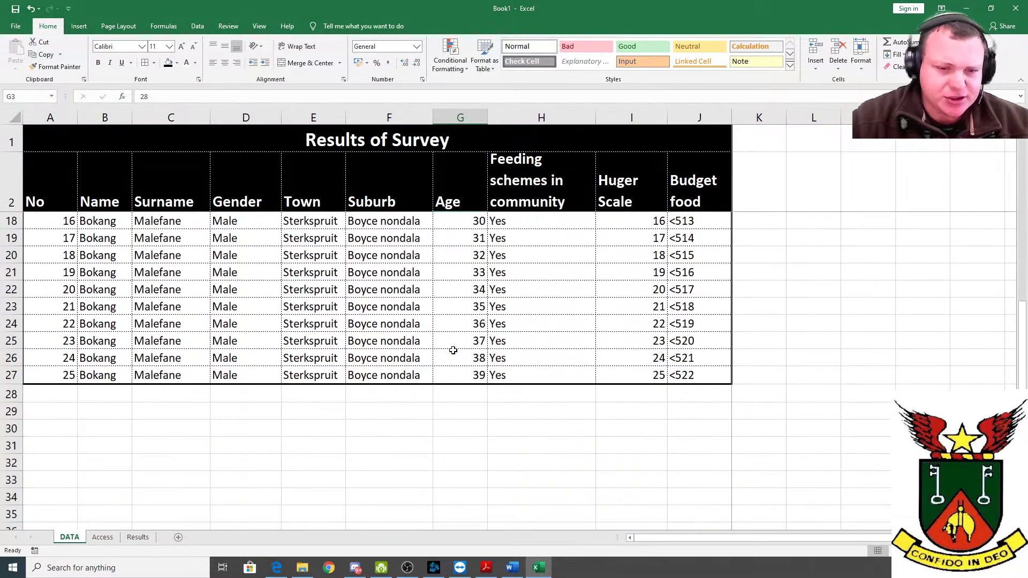
scroll(453, 350, "up", 5)
left_click(373, 222)
mouse_move(373, 223)
left_mouse_down()
mouse_move(394, 364)
mouse_move(394, 527)
mouse_move(398, 143)
mouse_move(397, 229)
mouse_move(390, 225)
left_mouse_up()
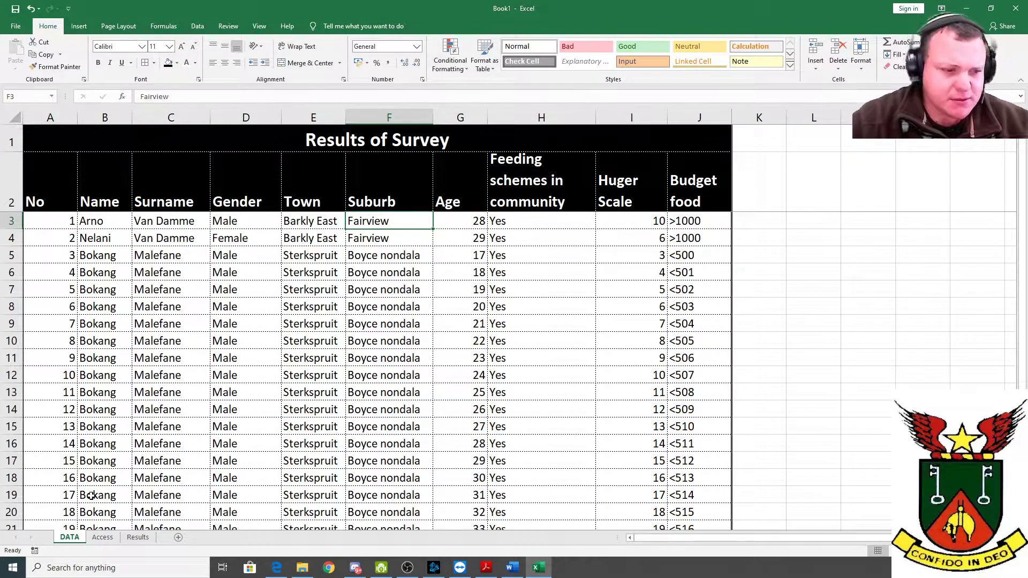
left_click(103, 537)
left_click(69, 537)
left_click(137, 538)
left_click(70, 537)
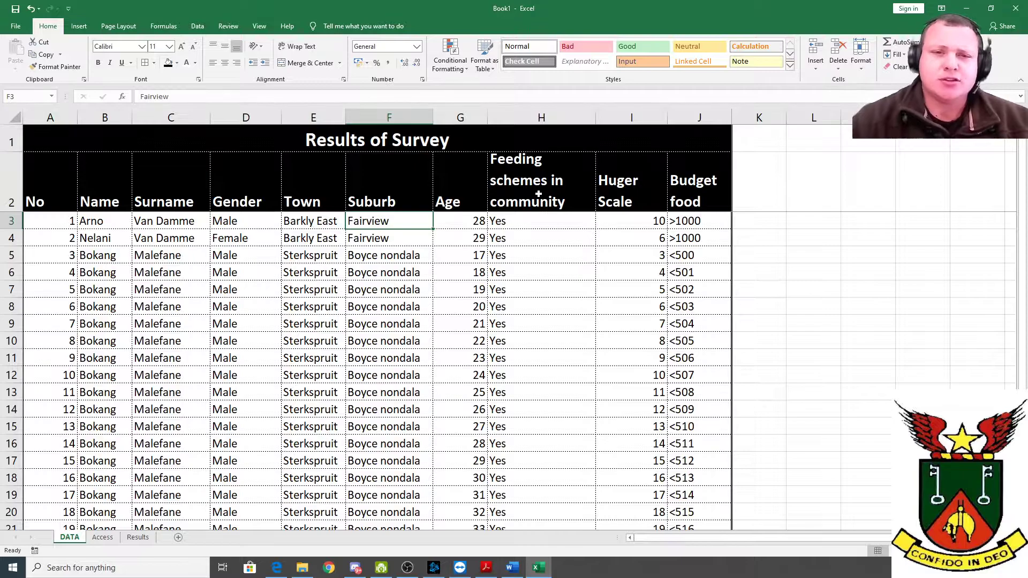
Enter the heading "Vlookup" in cell K2, beside the Budget food heading.
left_click(755, 196)
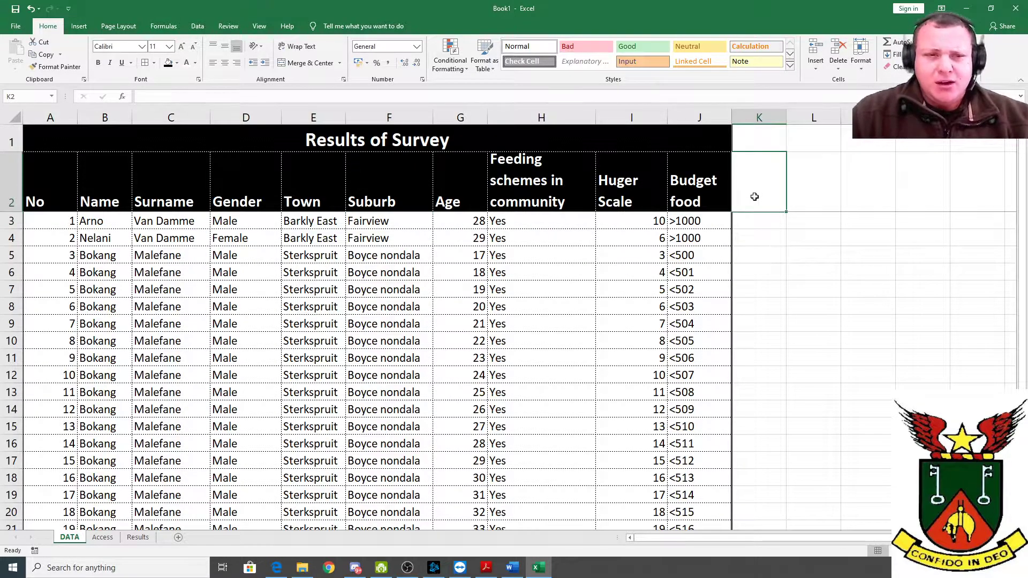
type("Vloo")
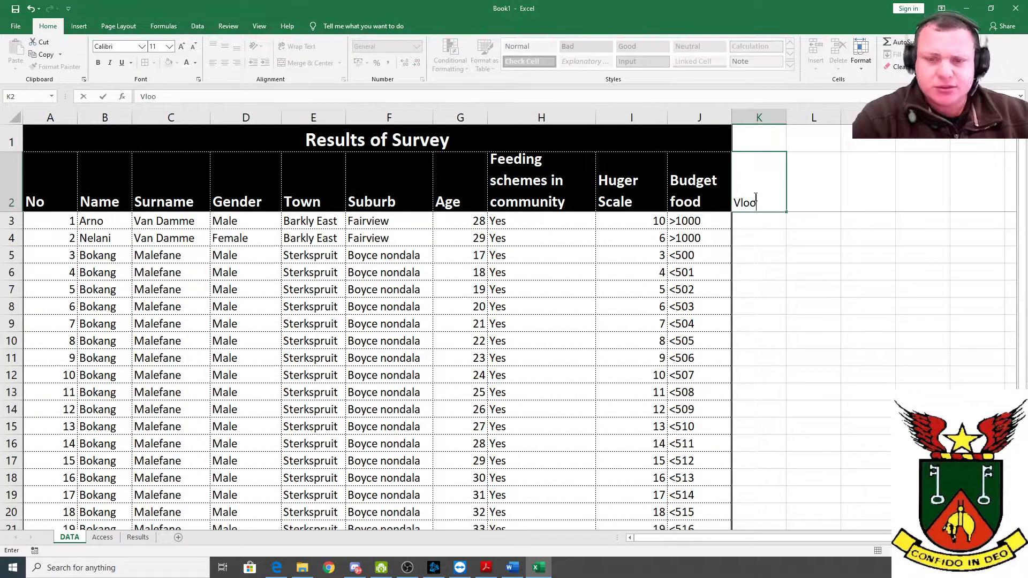
type("kup")
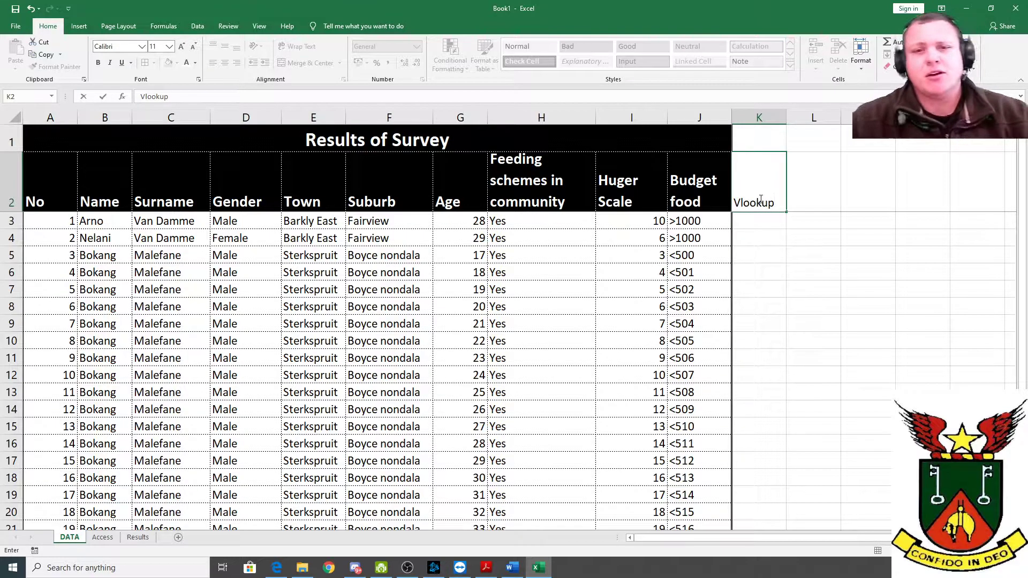
Set the Huger Scale value of the first record, cell I3, to 8, replacing the accidental cell references.
mouse_move(655, 220)
left_mouse_down()
mouse_move(645, 576)
mouse_move(639, 508)
mouse_move(641, 515)
mouse_move(672, 48)
mouse_move(663, 229)
mouse_move(646, 221)
left_mouse_up()
left_click(768, 221)
left_click(654, 221)
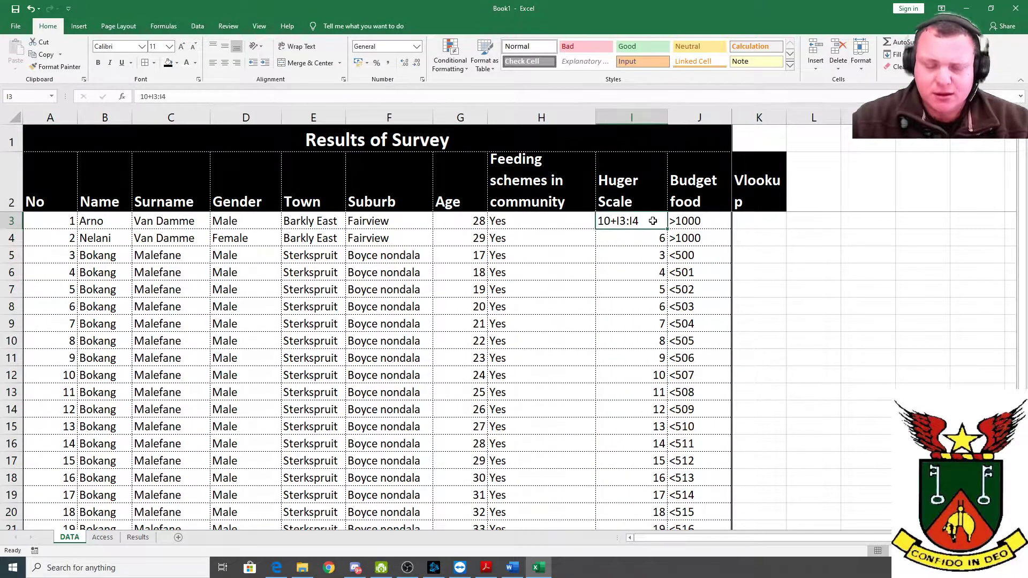
key("Escape")
Autofit the width of column K so the Vlookup heading fits on one line.
left_click(758, 219)
left_click_drag(786, 112, 786, 112)
double_click(785, 112)
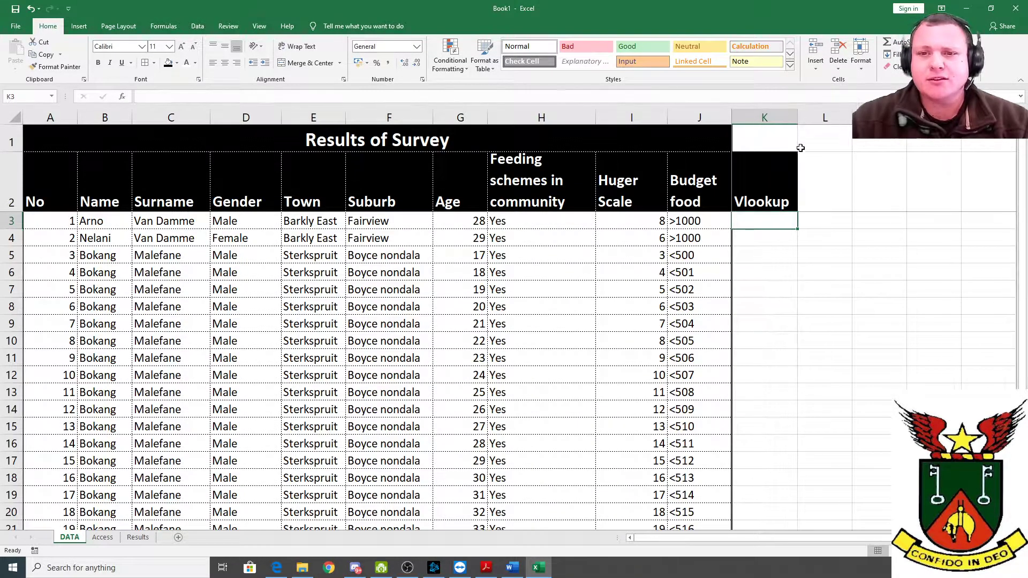
Enter the heading "If" in cell L2, beside the Vlookup heading.
left_click(822, 191)
type("If")
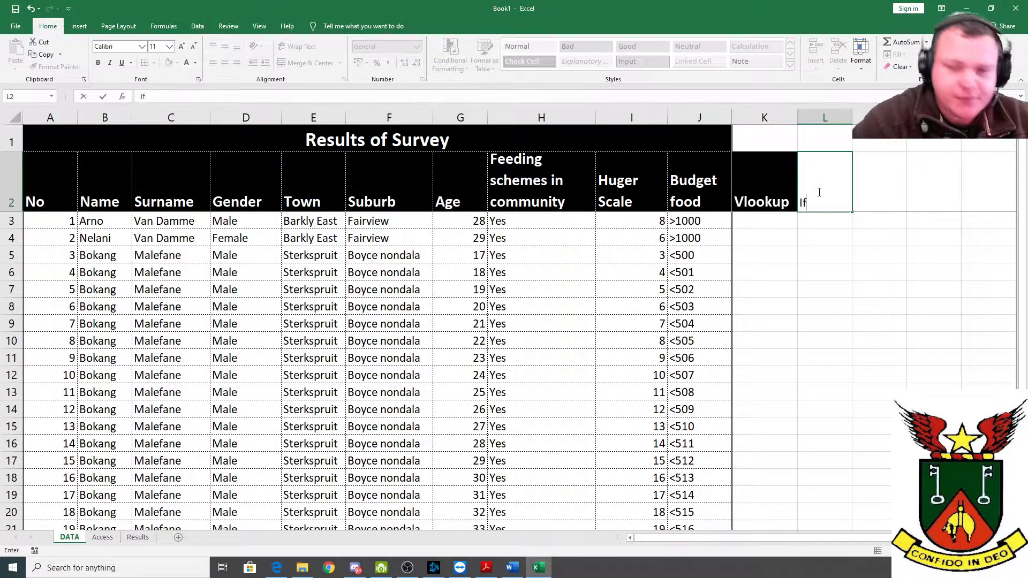
left_click(821, 266)
left_click(770, 224)
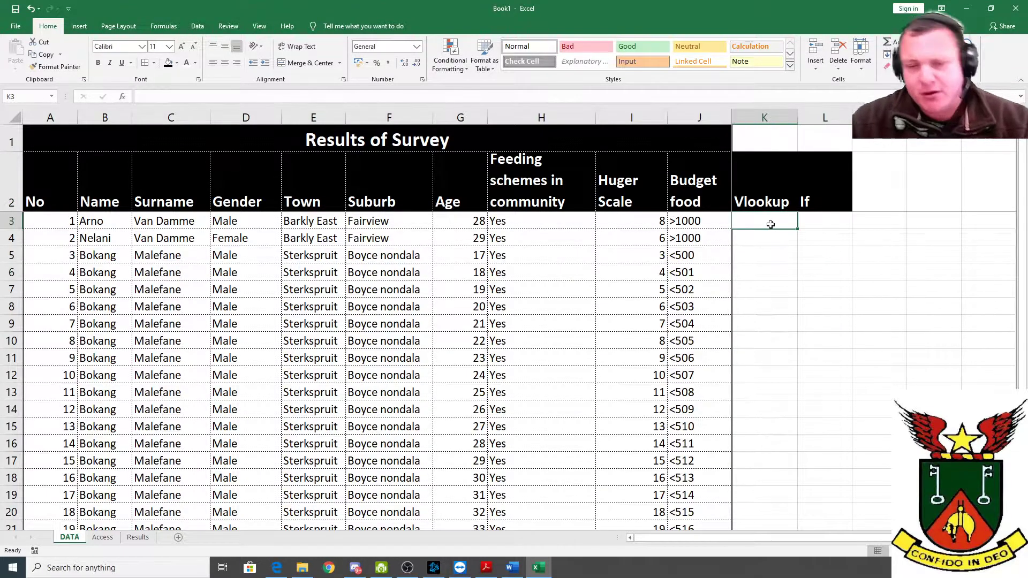
Extend the merged and centred "Results of Survey" title across columns A to L so it also covers the Vlookup and If columns.
left_click(668, 143)
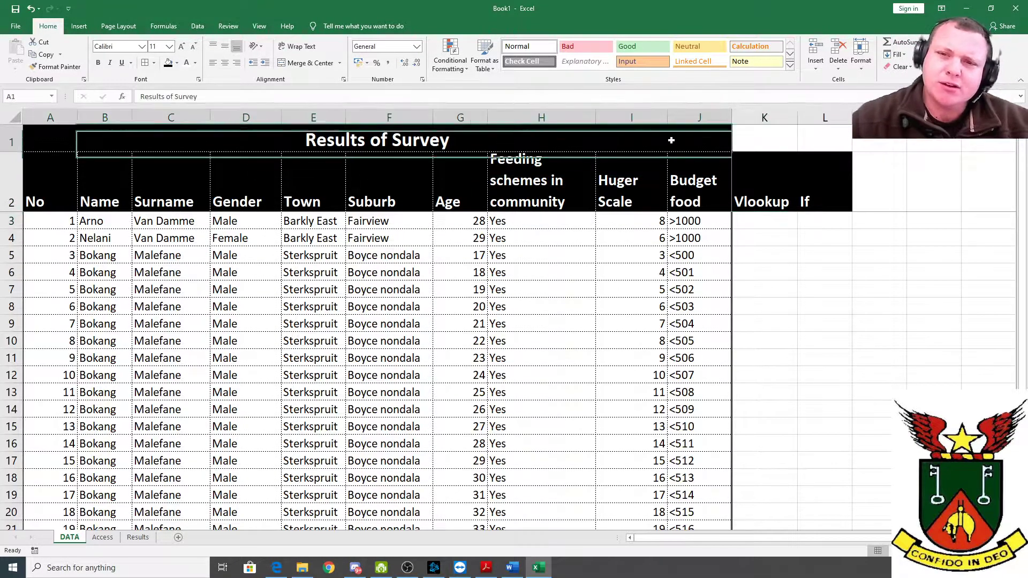
left_click_drag(730, 154, 825, 142)
left_click(691, 138)
left_click(738, 144)
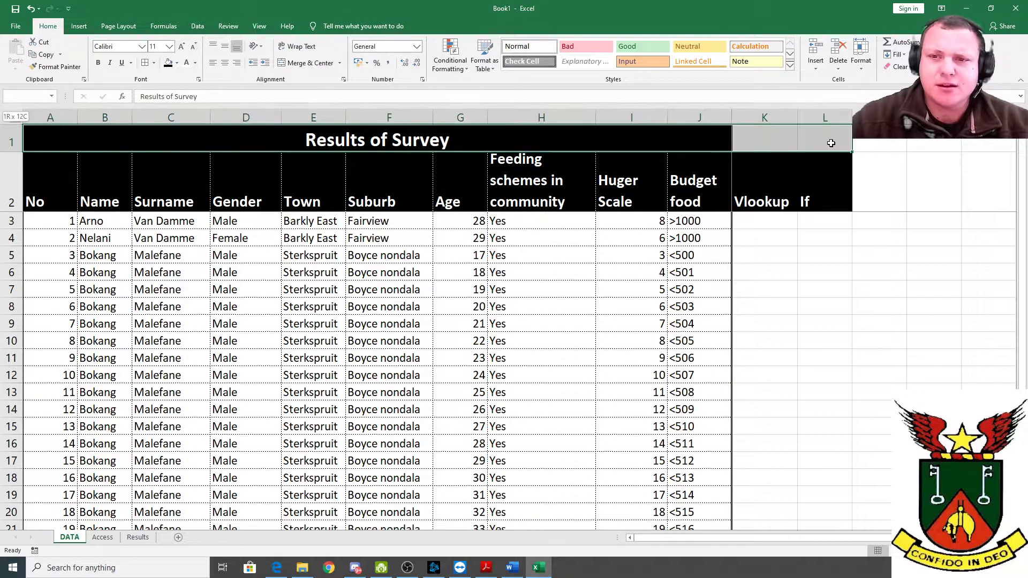
left_click(306, 67)
left_click(306, 67)
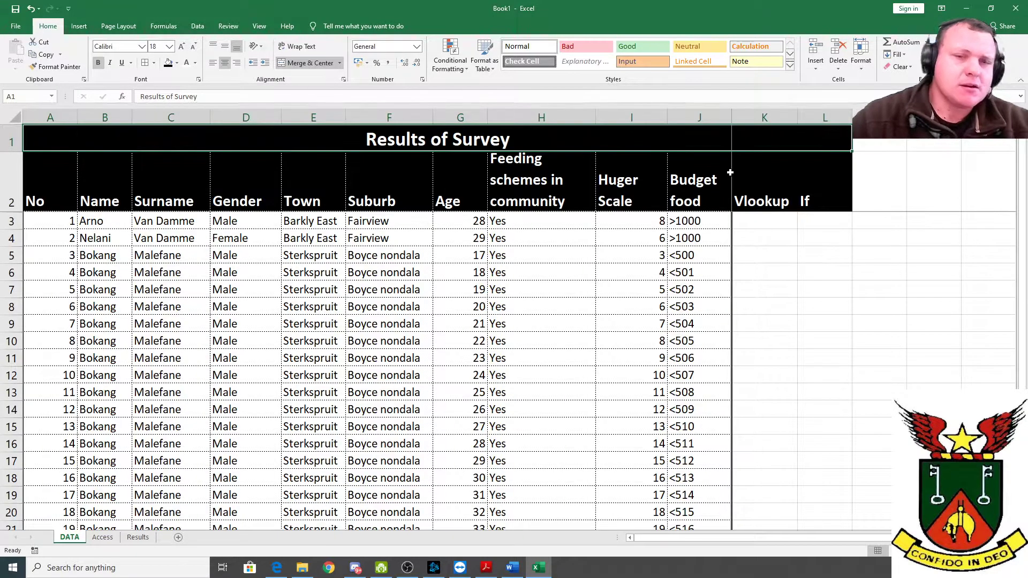
left_click(809, 252)
left_click(752, 148)
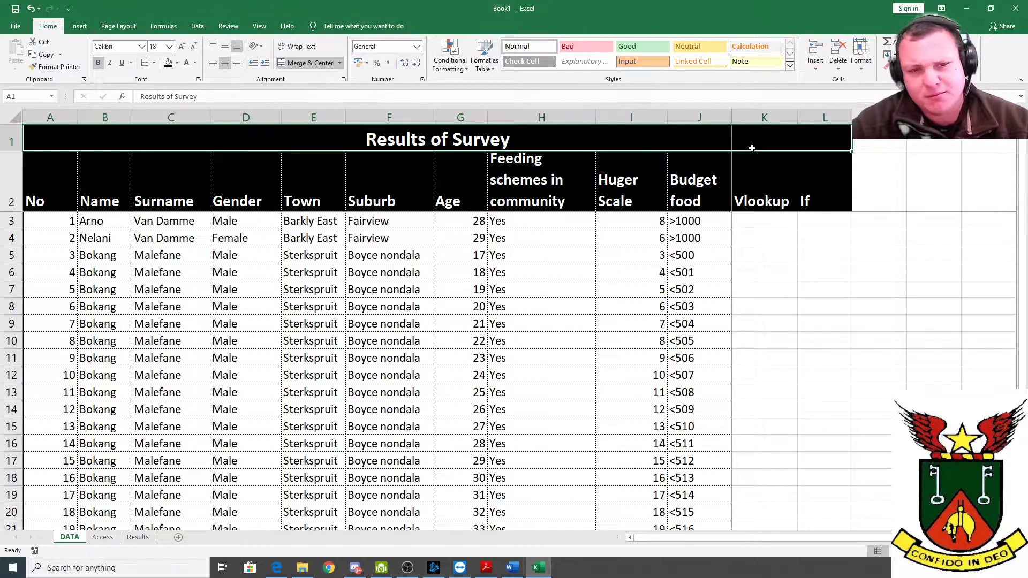
scroll(727, 226, "down", 3)
scroll(727, 228, "up", 3)
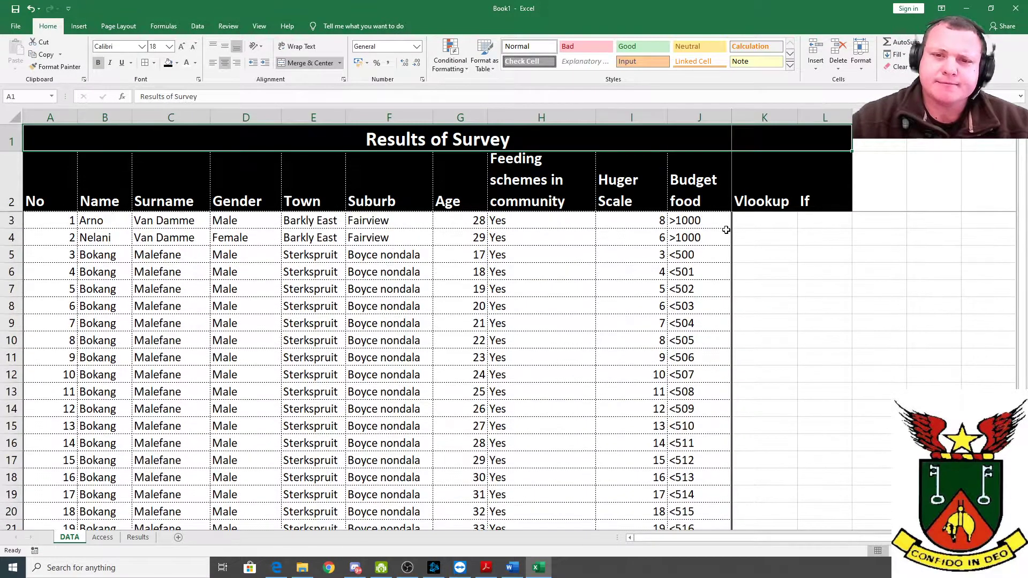
left_click(765, 219)
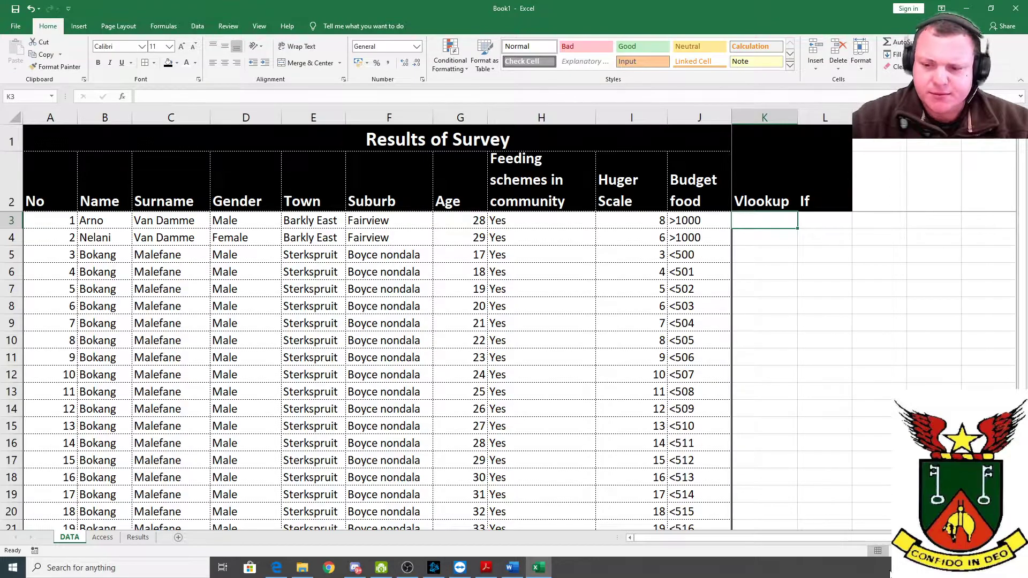
left_click(890, 574)
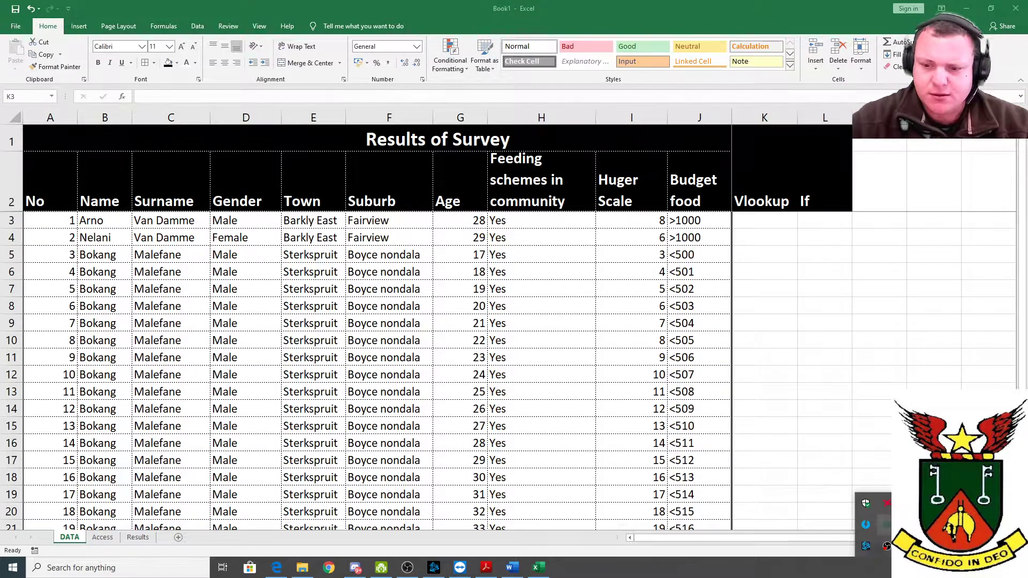
left_click(894, 526)
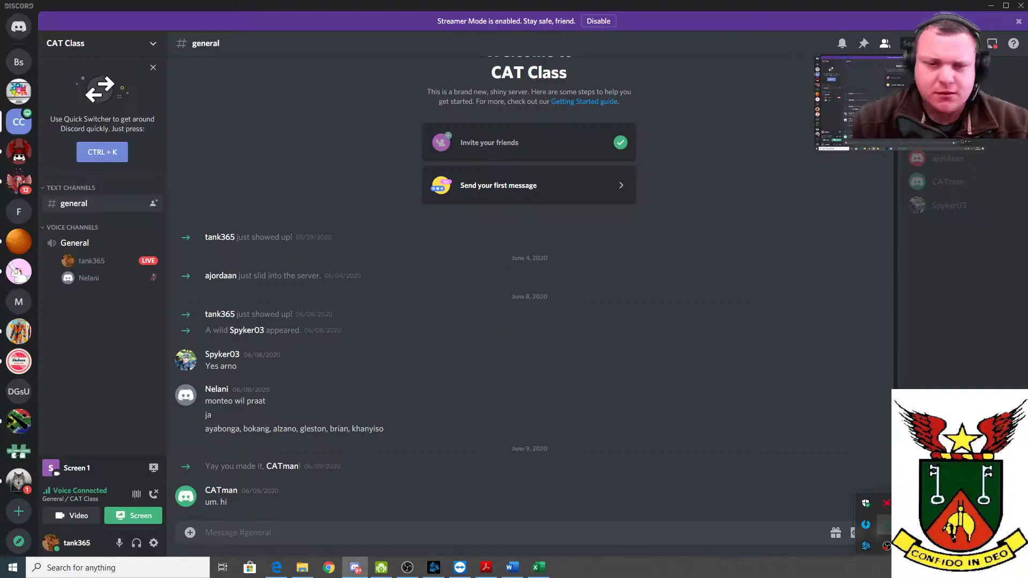
left_click(991, 5)
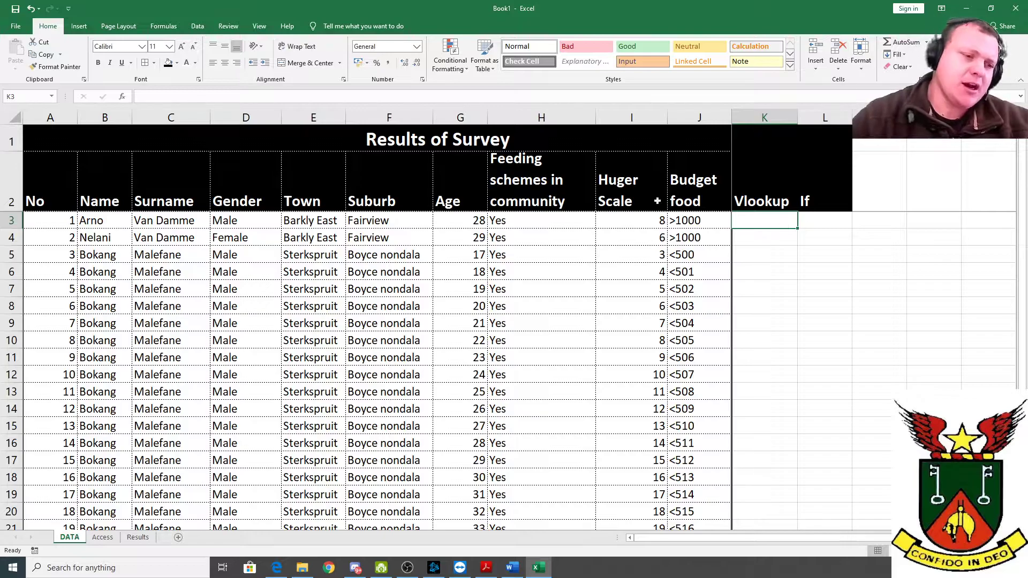
left_click(138, 538)
left_click(67, 539)
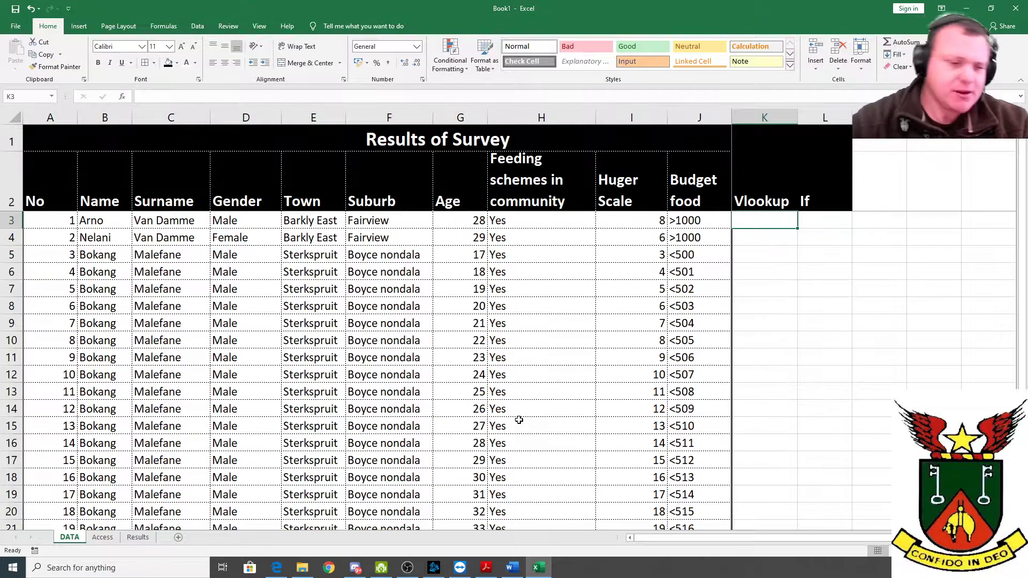
Check the hunger scale question in the Master QN Word questionnaire, close the document and return to the Book1 workbook in Excel.
left_click(630, 218)
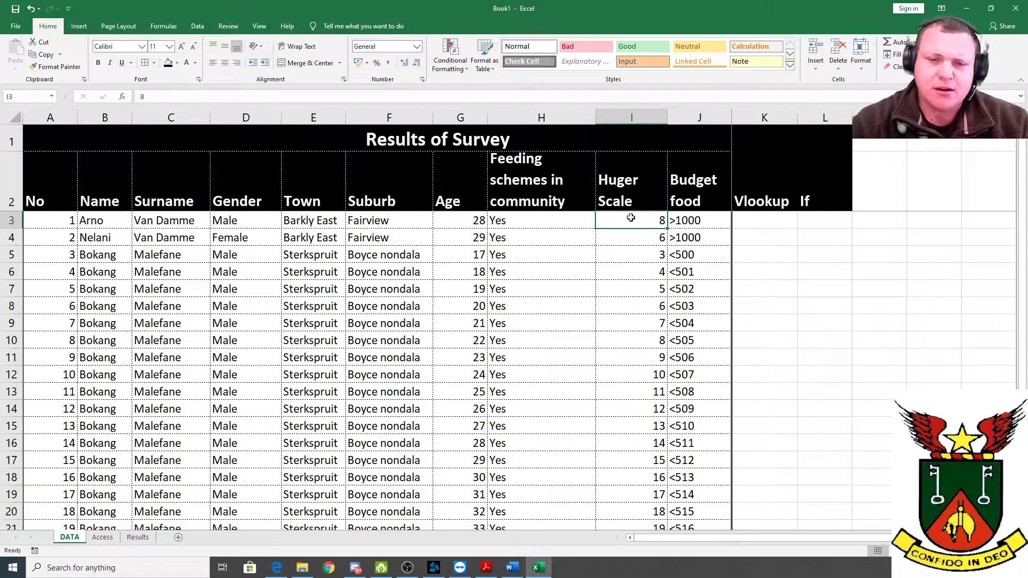
left_click(302, 568)
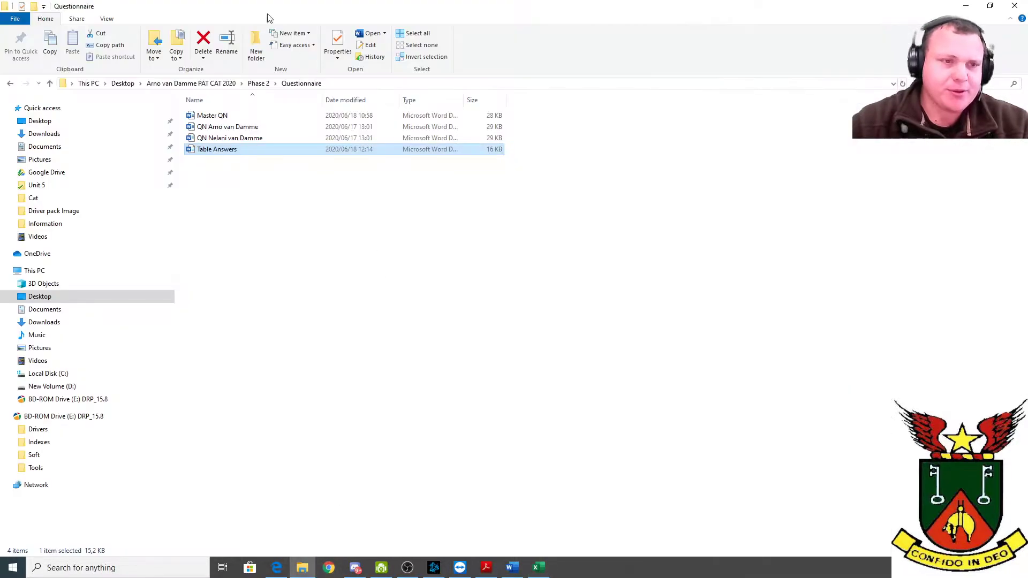
double_click(212, 115)
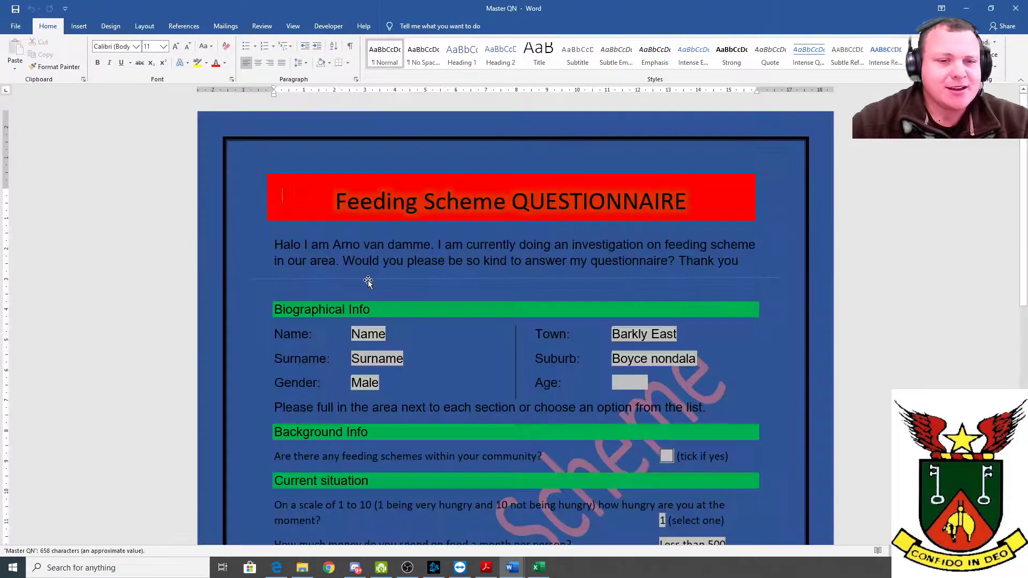
scroll(514, 370, "down", 3)
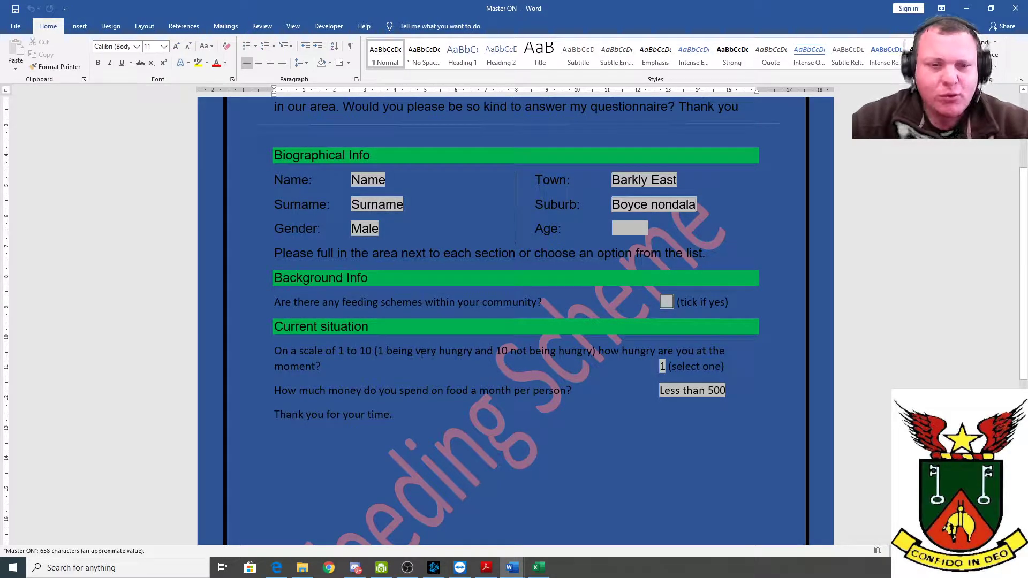
left_click(1017, 7)
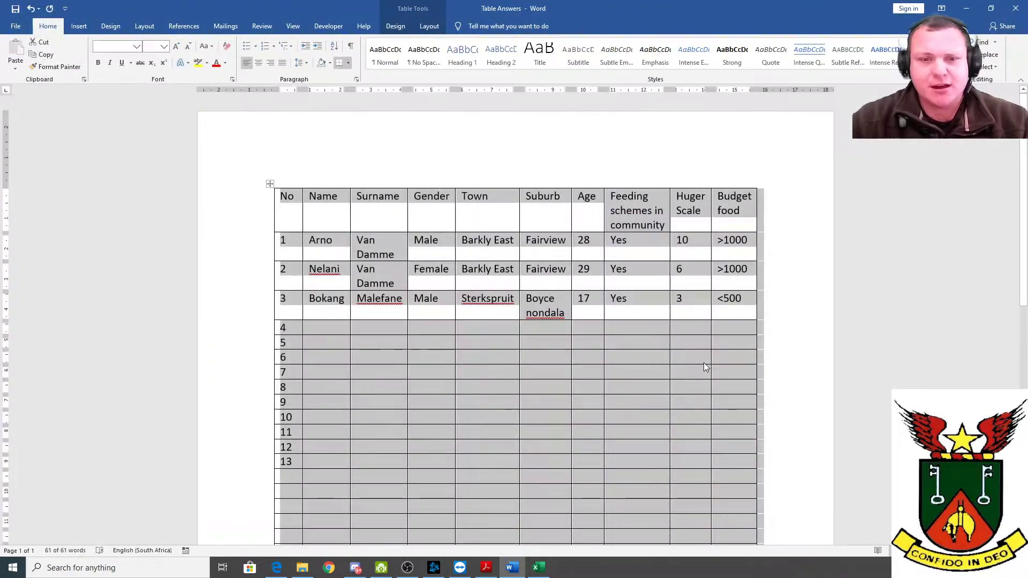
left_click(538, 568)
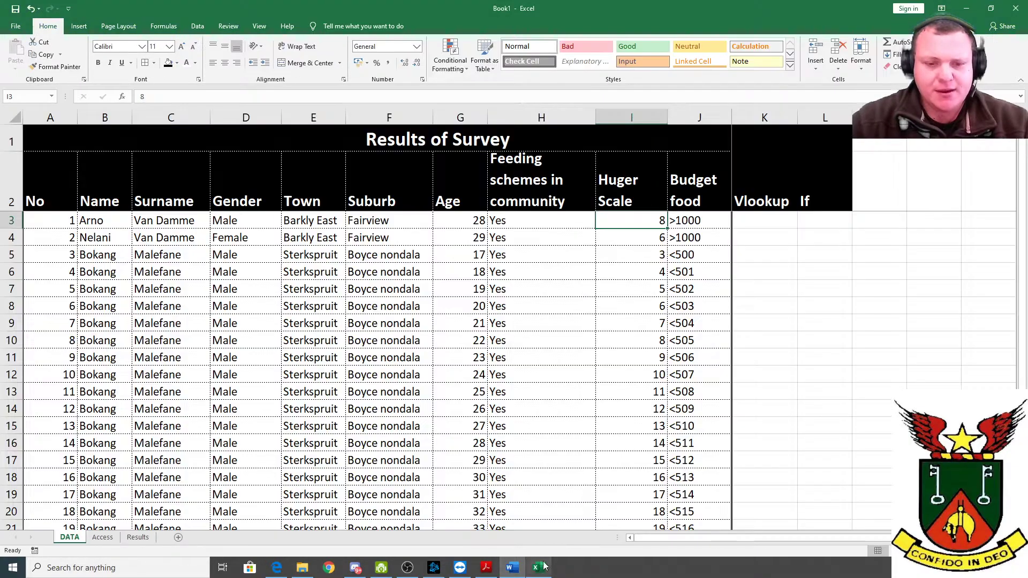
Enter the title "Vlookup Table" in cell Z1 of the Results sheet and apply Merge & Center to it.
left_click(770, 222)
left_click(138, 537)
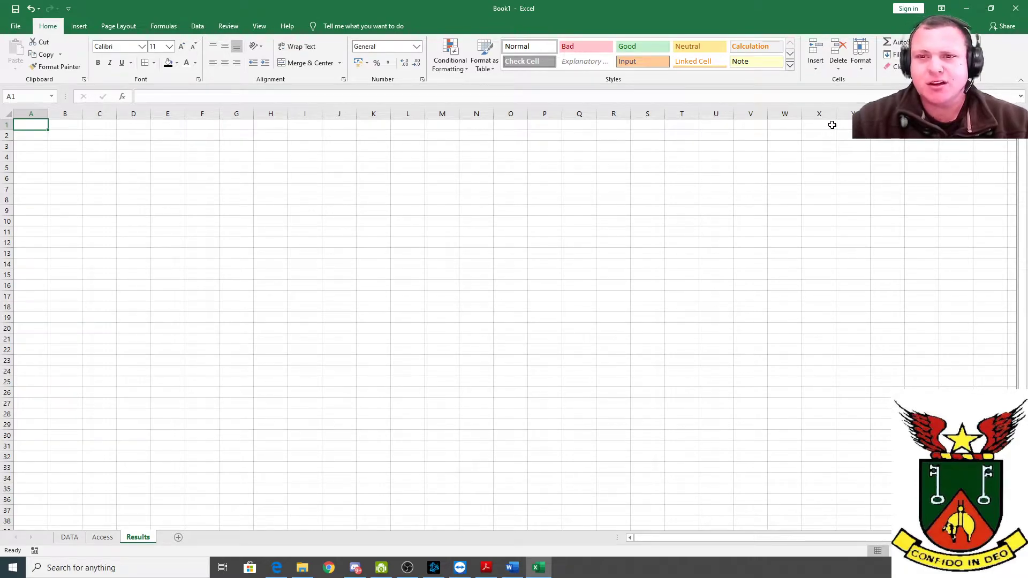
left_click(849, 125)
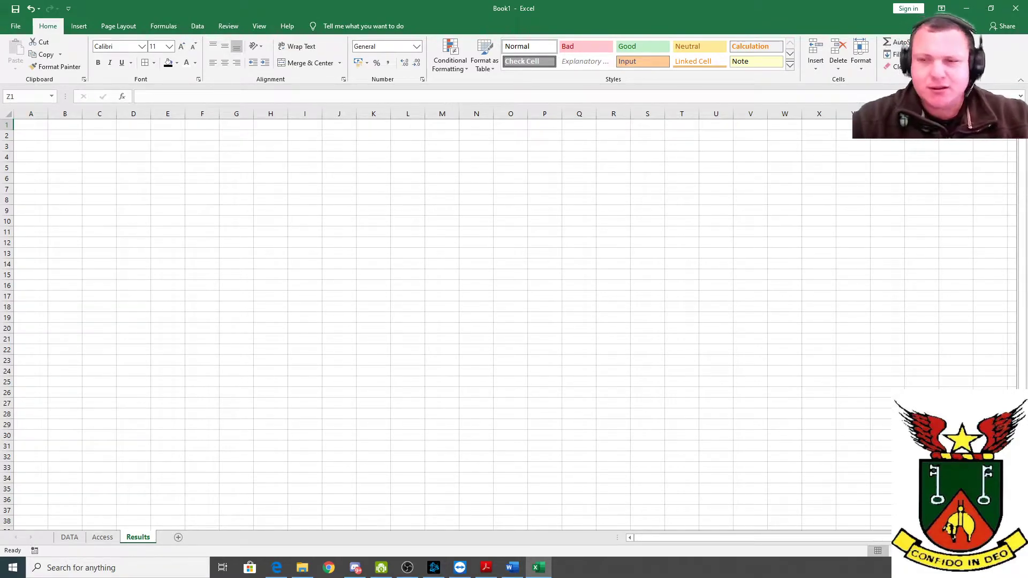
type("Vlookup Table")
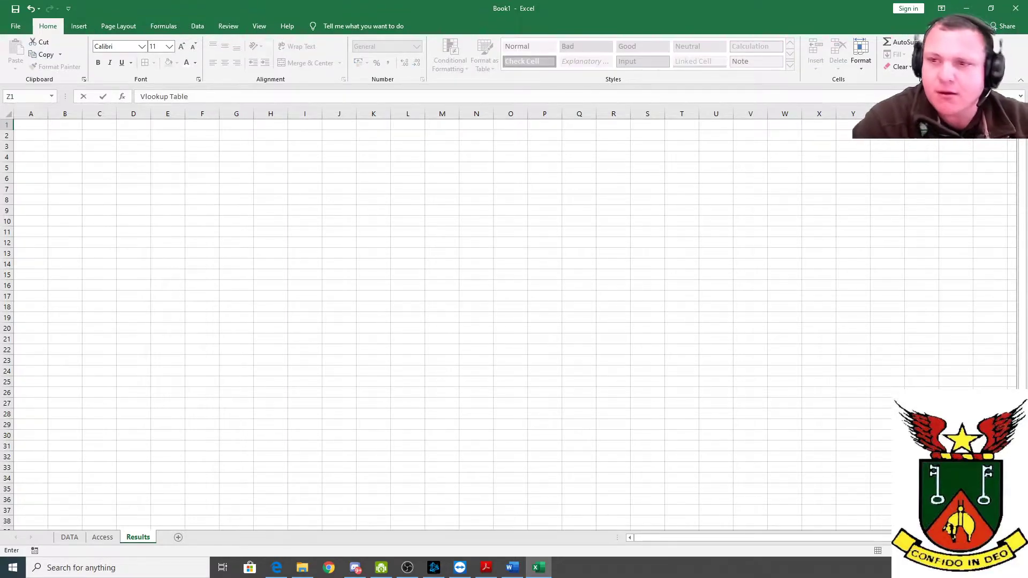
key("Return")
key("Up")
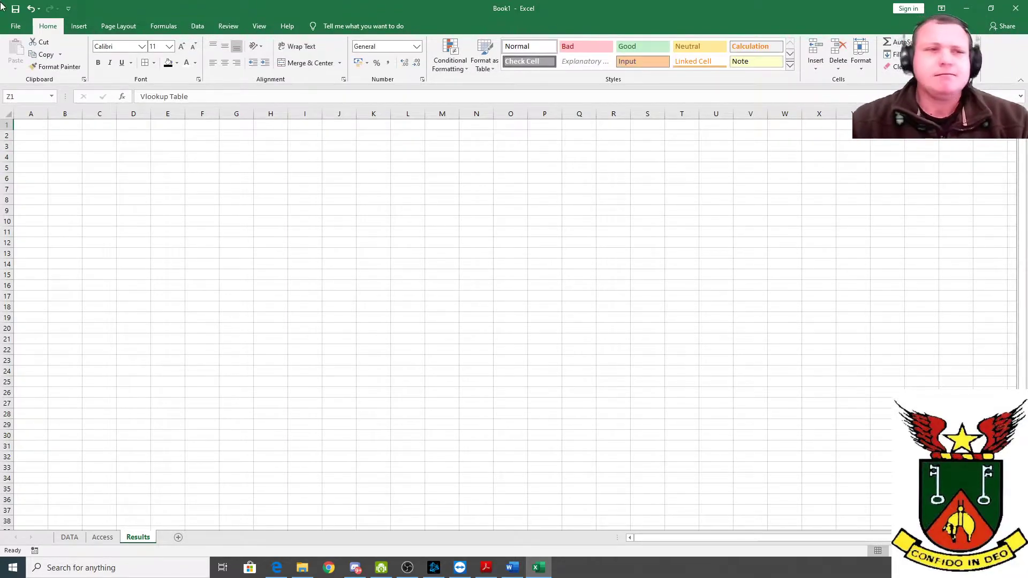
left_click(308, 63)
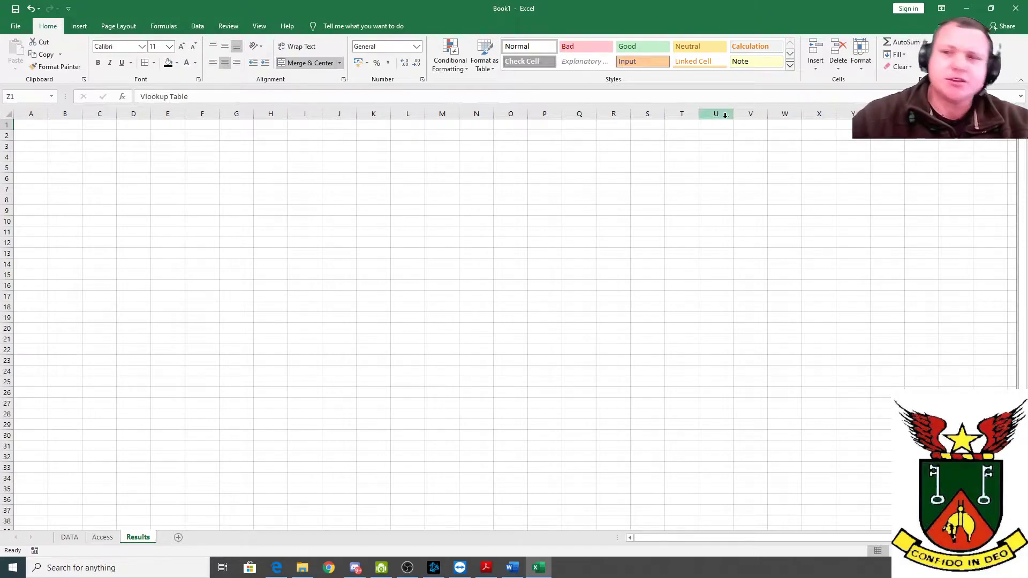
Enter the label "Very Hungry" in cell AA2 and widen column AA to fit the text.
left_click(900, 136)
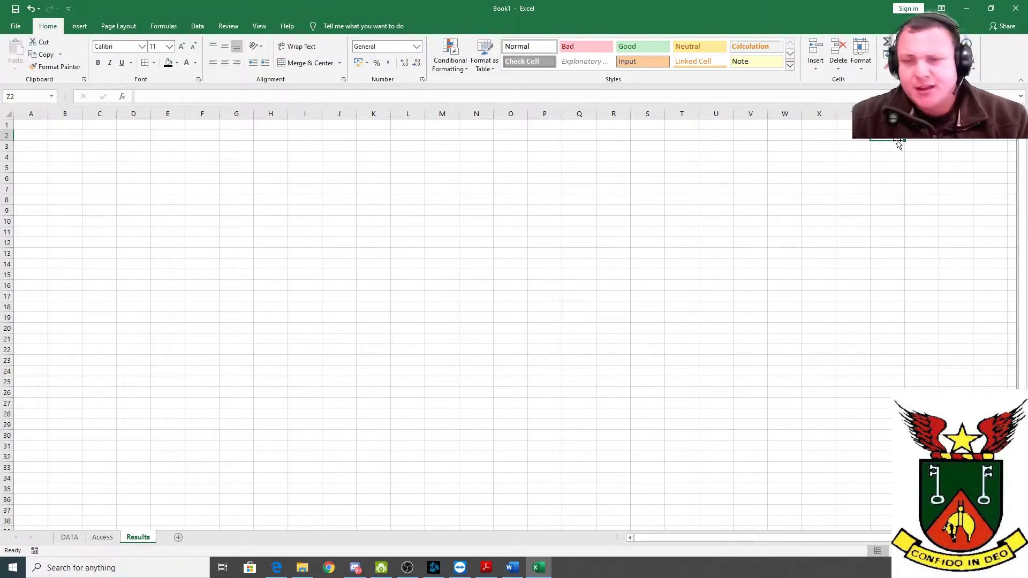
left_click_drag(891, 142, 922, 141)
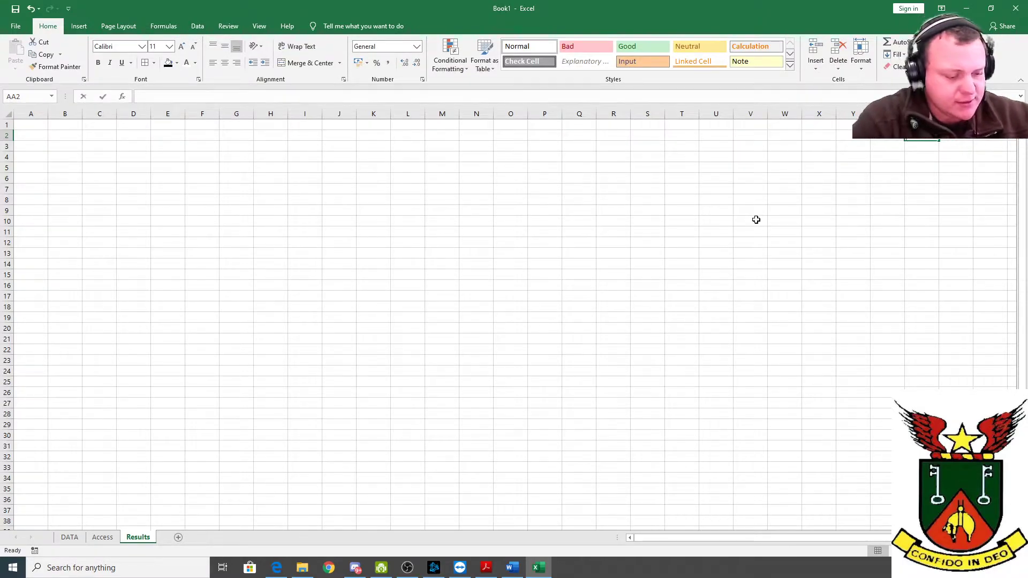
type("S")
key("BackSpace")
type("Very Hungry")
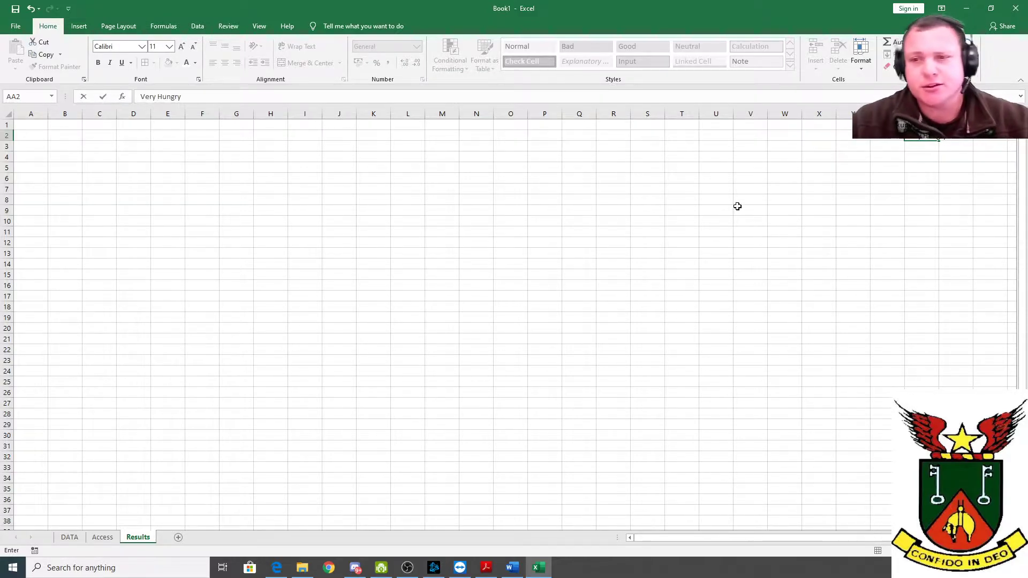
left_click(888, 214)
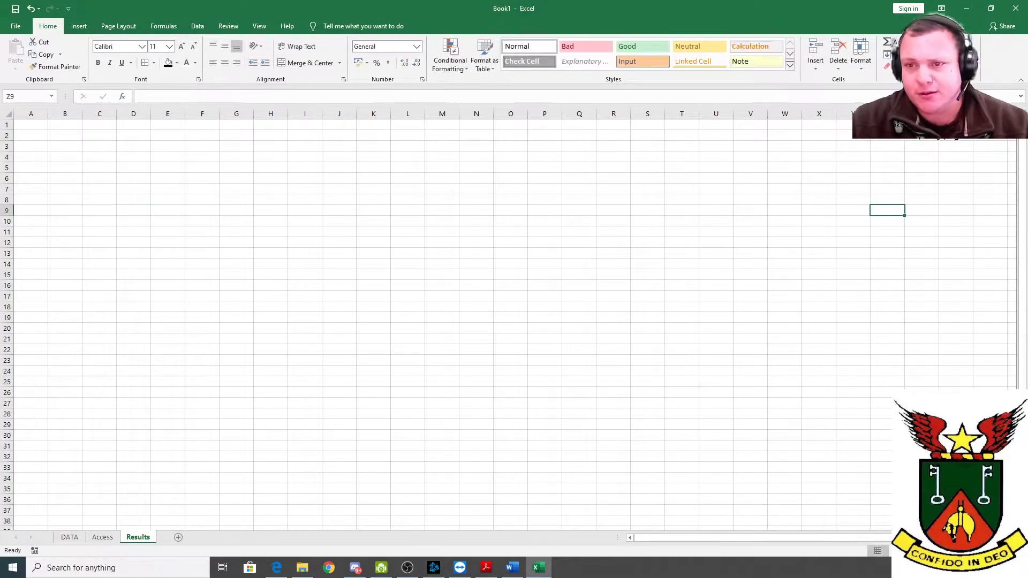
Add lookup rows for 5 "Hungry" in Z3:AA3 and 8 "Almost Full" in Z4:AA4.
left_click(894, 147)
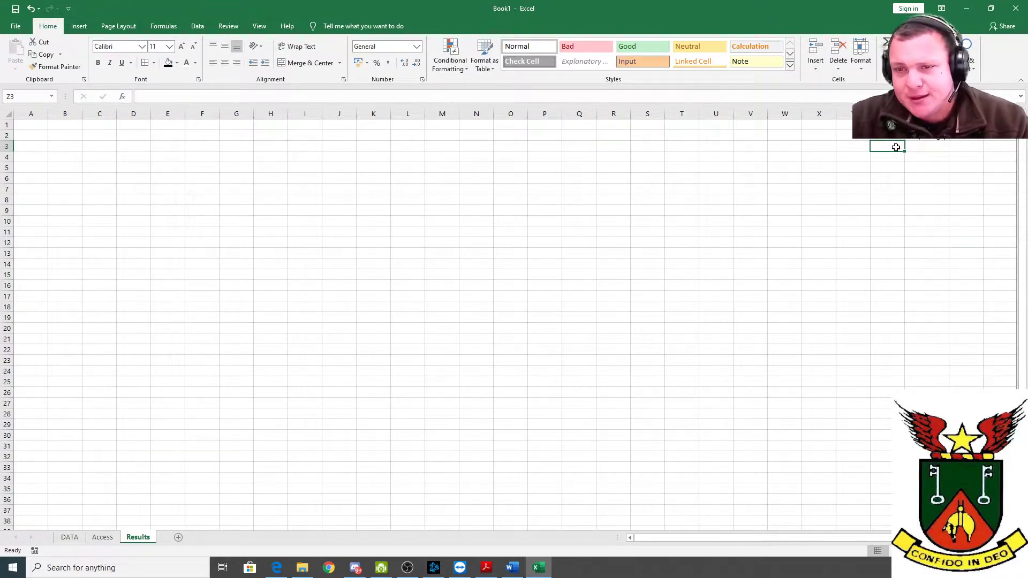
type("5")
left_click(937, 147)
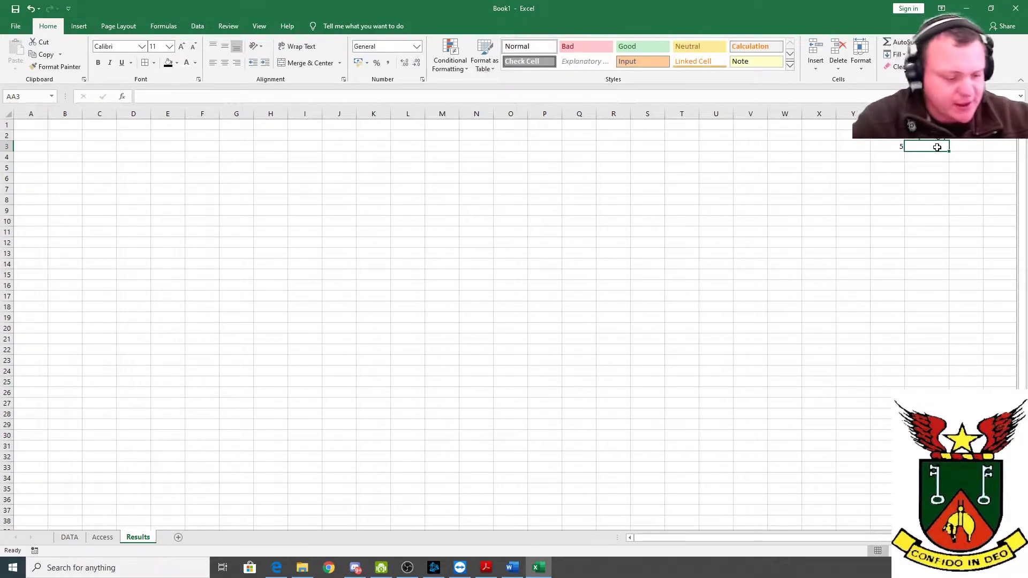
type("Hungry")
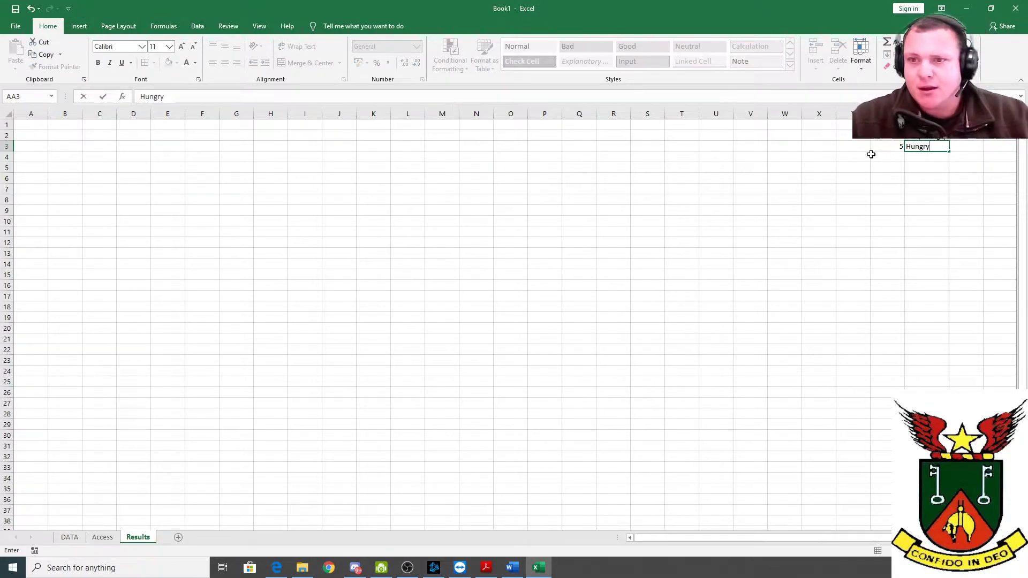
left_click(887, 160)
type("8")
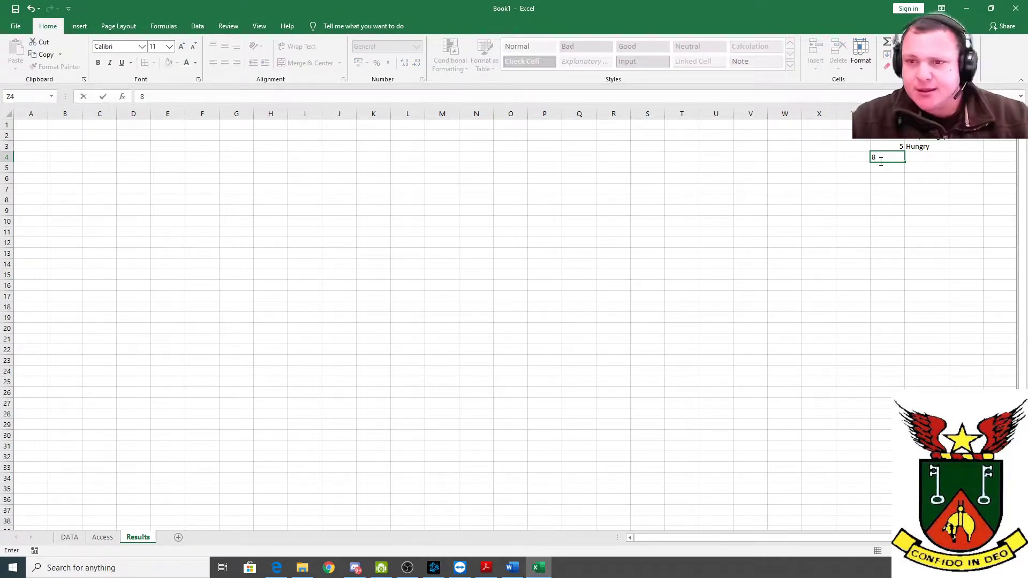
left_click(921, 162)
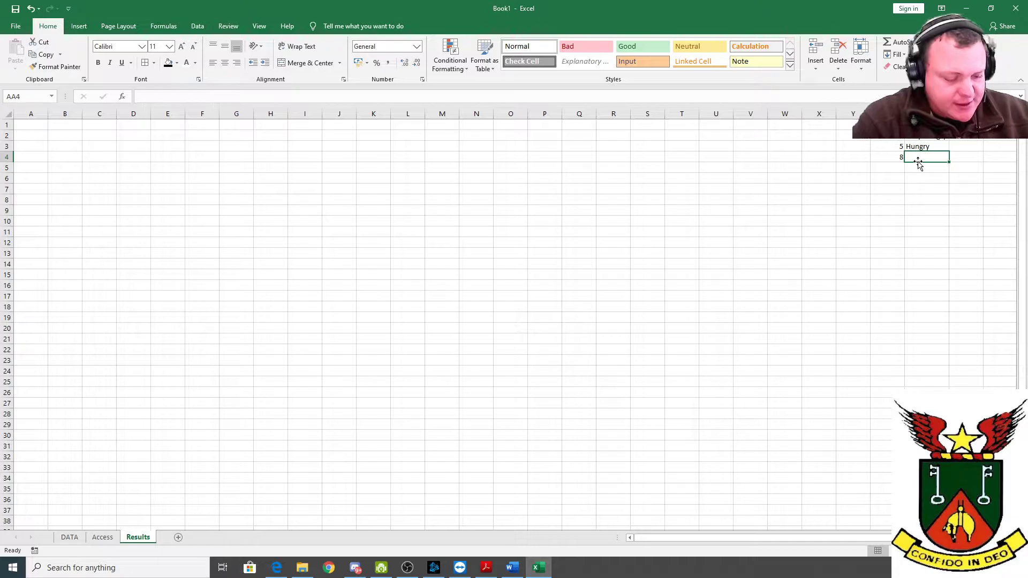
type("Almost")
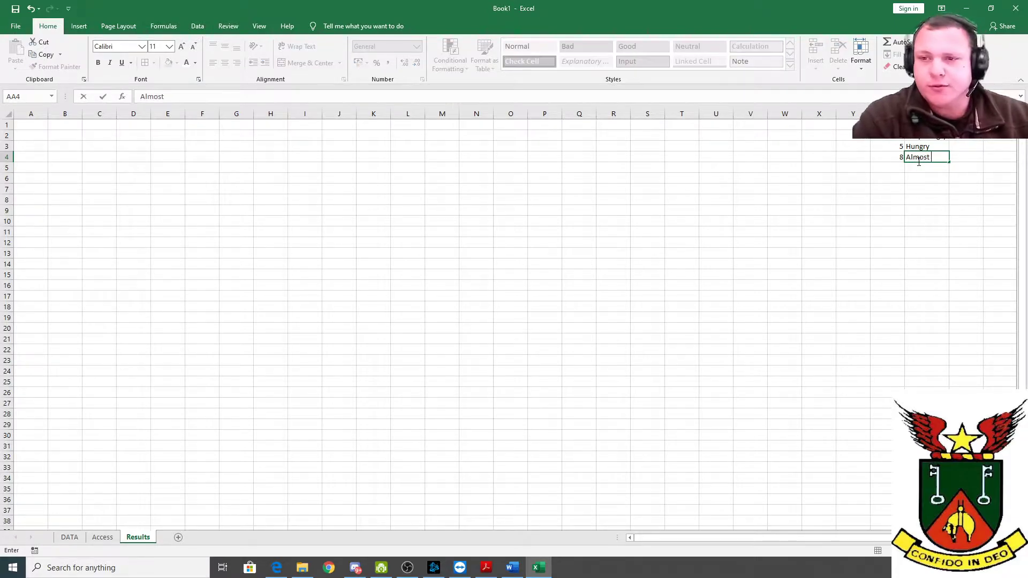
type(" Full")
Add the last lookup row in Z5:AA5, pairing 10 with "Full".
left_click(888, 167)
type("10")
left_click(936, 169)
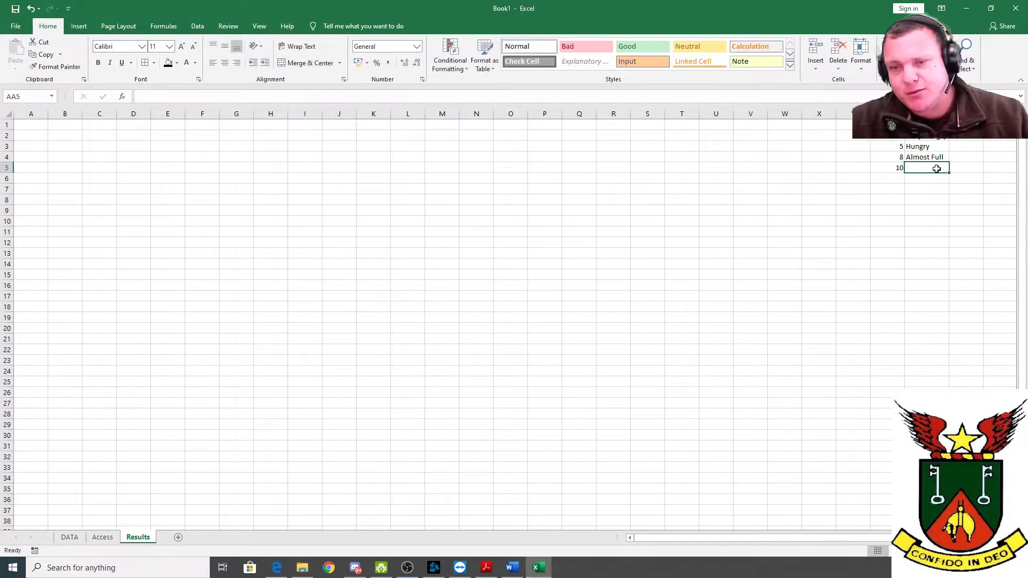
type("Full")
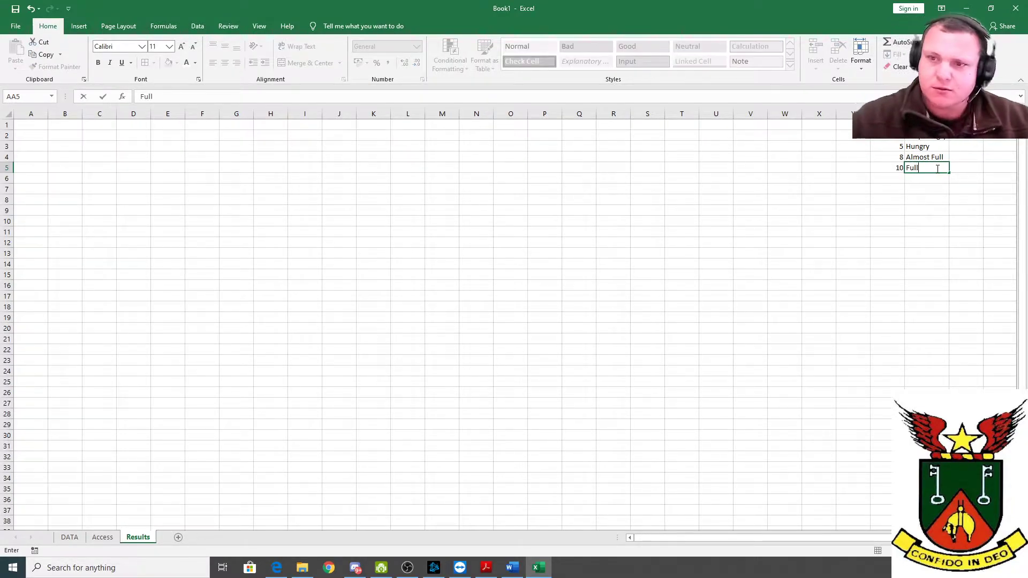
Examine the completed Vlookup Table in Z1:AA5 of the Results sheet at a larger size.
left_click(880, 231)
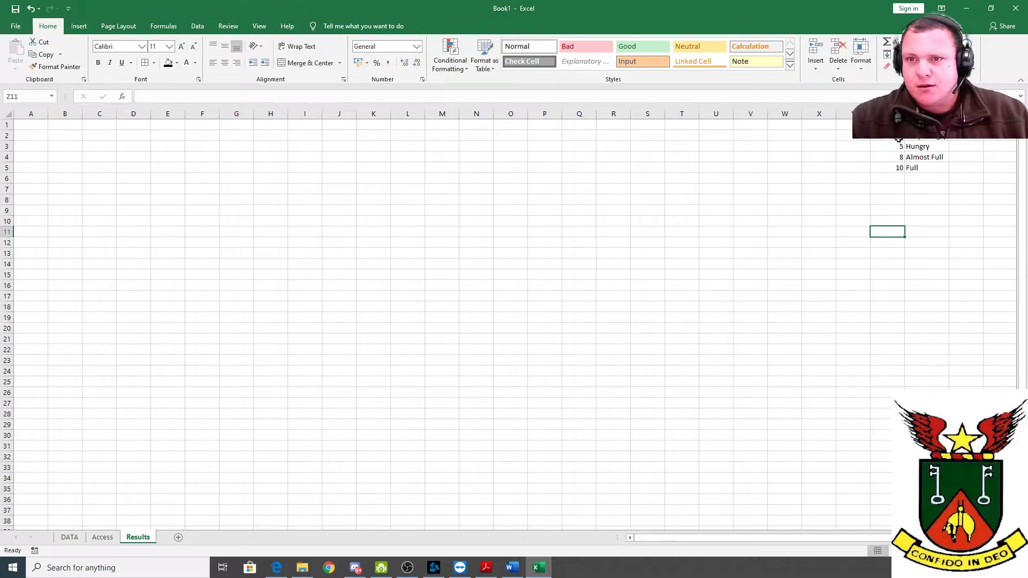
double_click(823, 5)
left_click_drag(840, 11, 839, 0)
key("super")
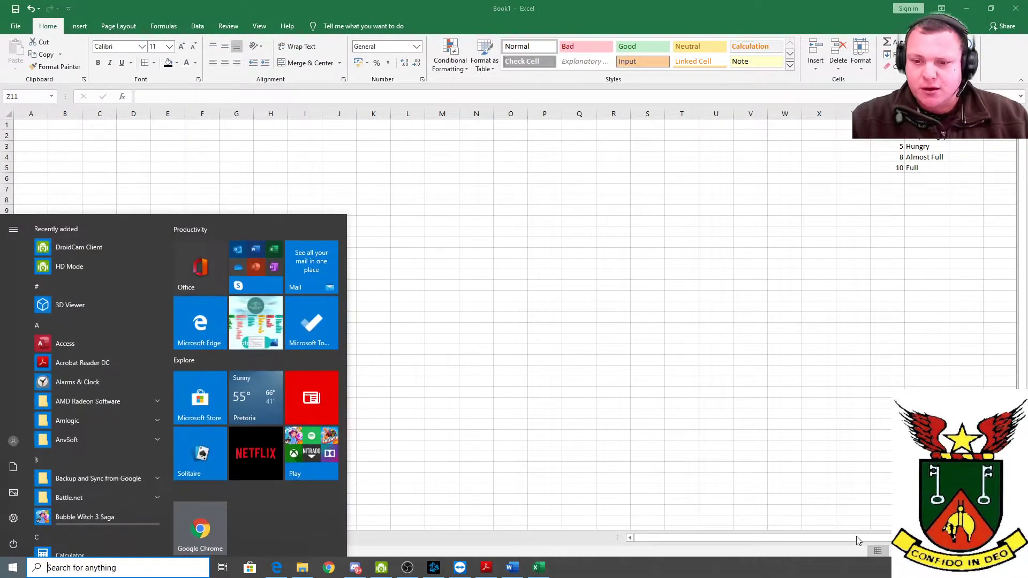
key("super")
scroll(959, 324, "up", 3)
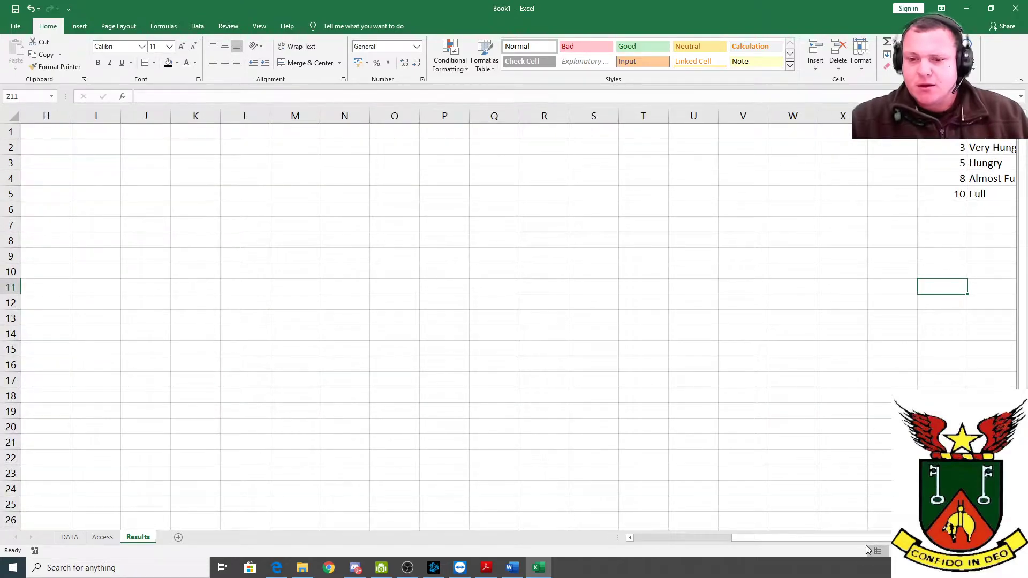
left_click(1012, 537)
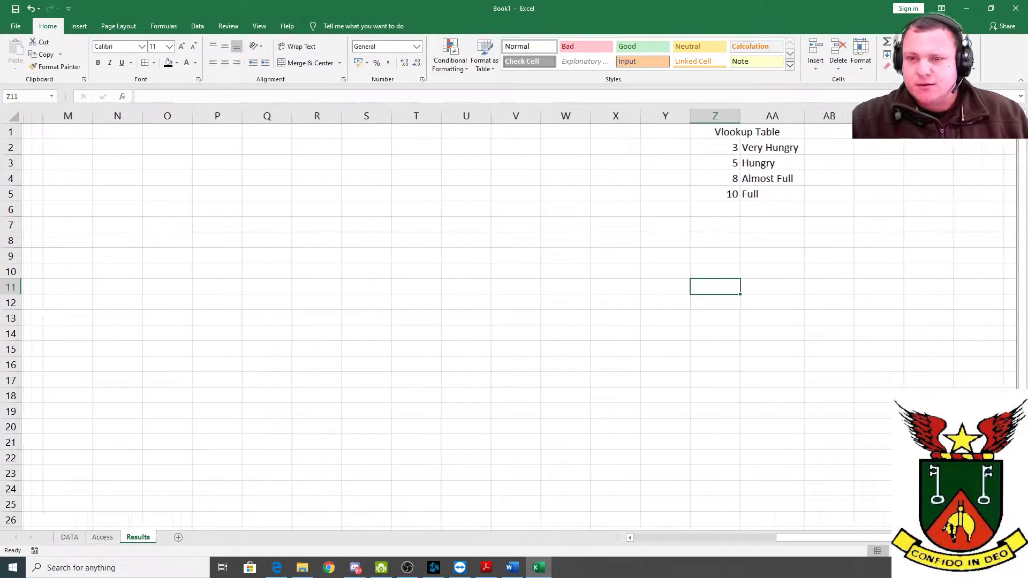
left_click(752, 190)
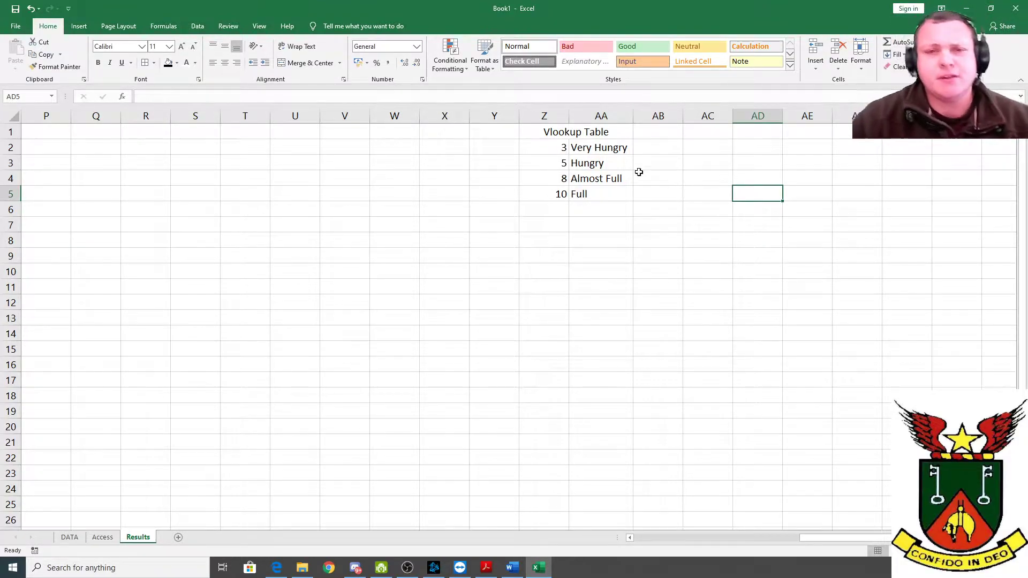
left_click(586, 152)
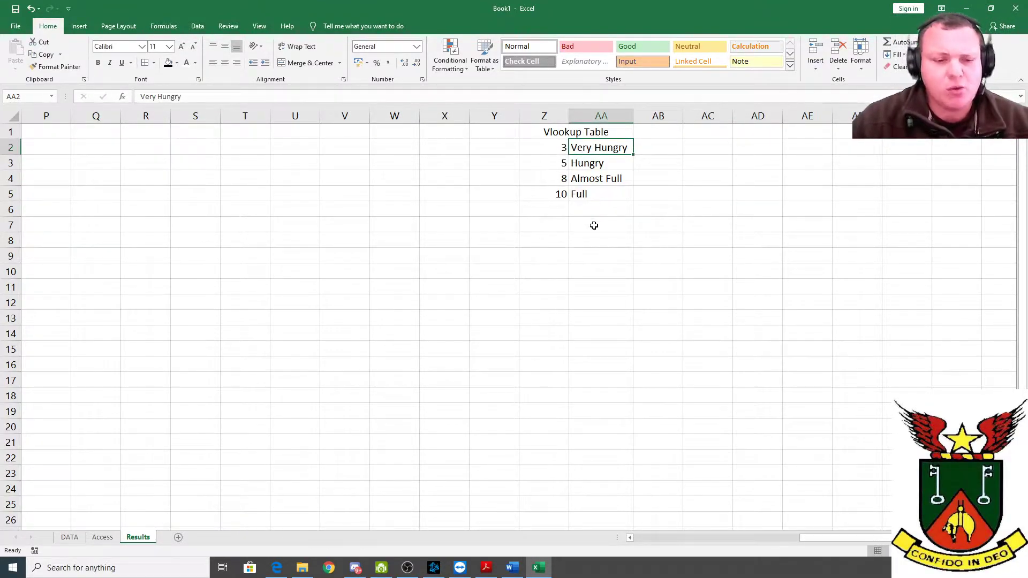
Insert a VLOOKUP function in cell K3 of the DATA sheet, finding it by searching for "vlook".
left_click(79, 537)
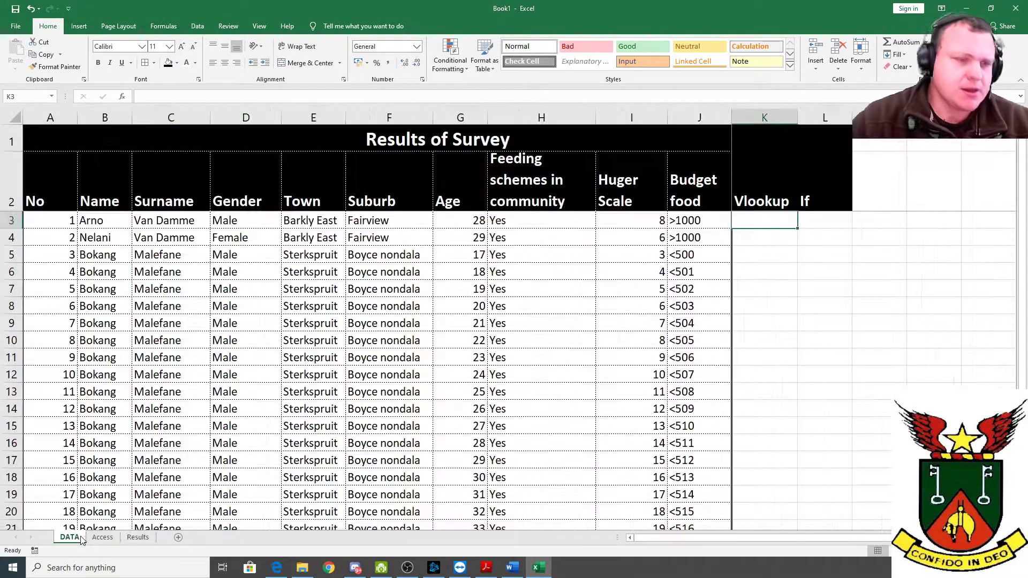
type("=")
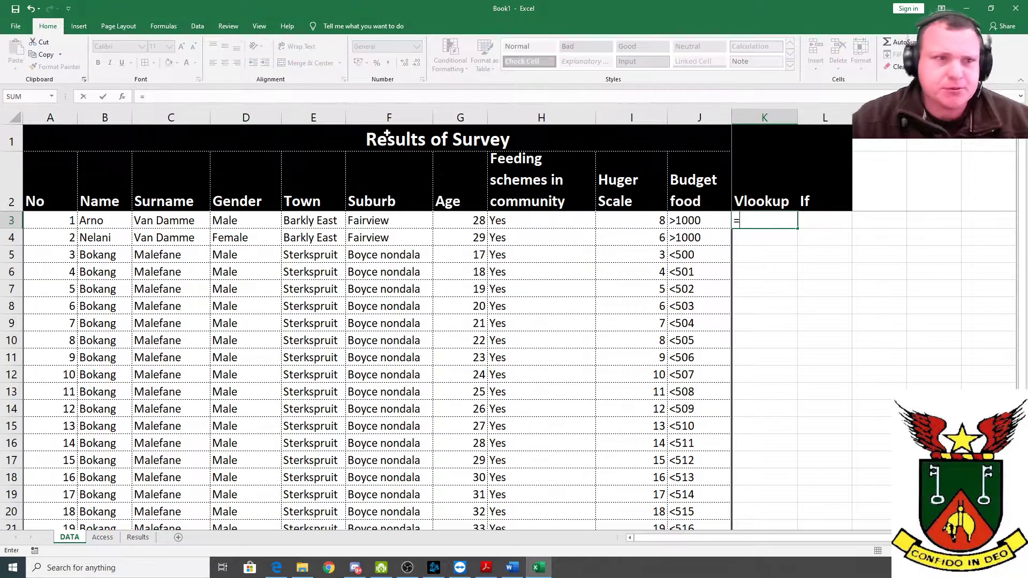
left_click(122, 97)
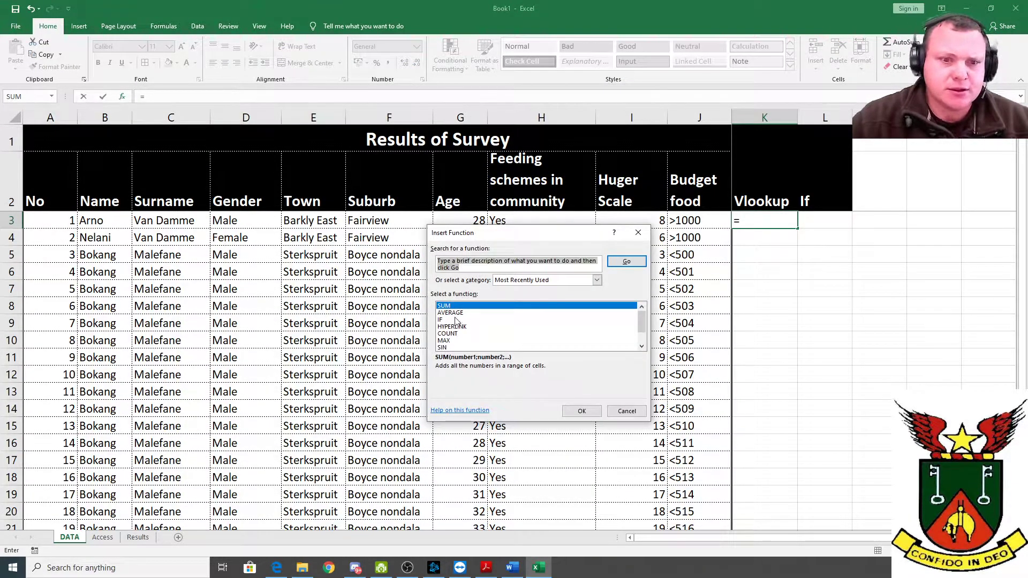
scroll(460, 344, "down", 1)
type("vlook")
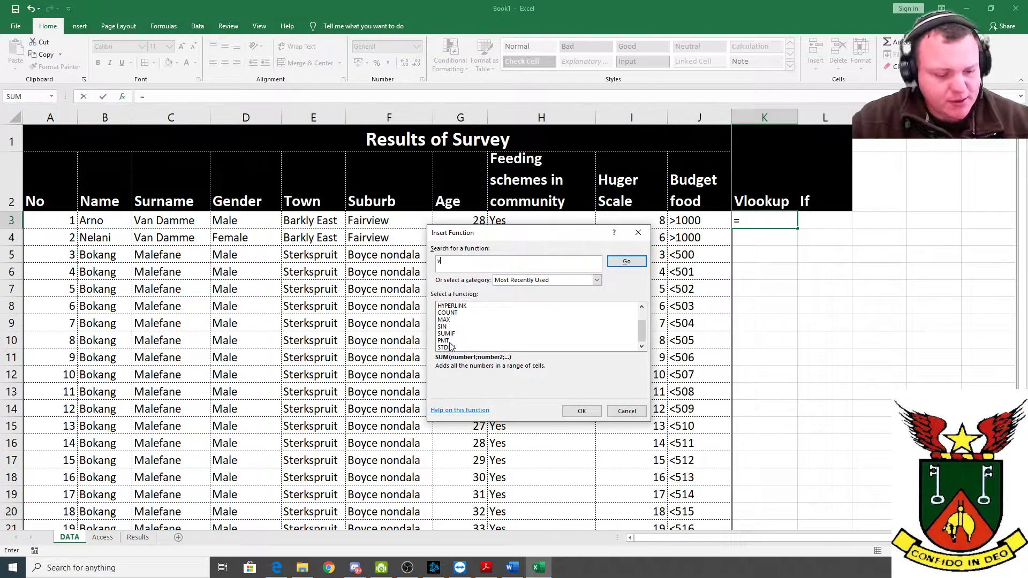
left_click(615, 261)
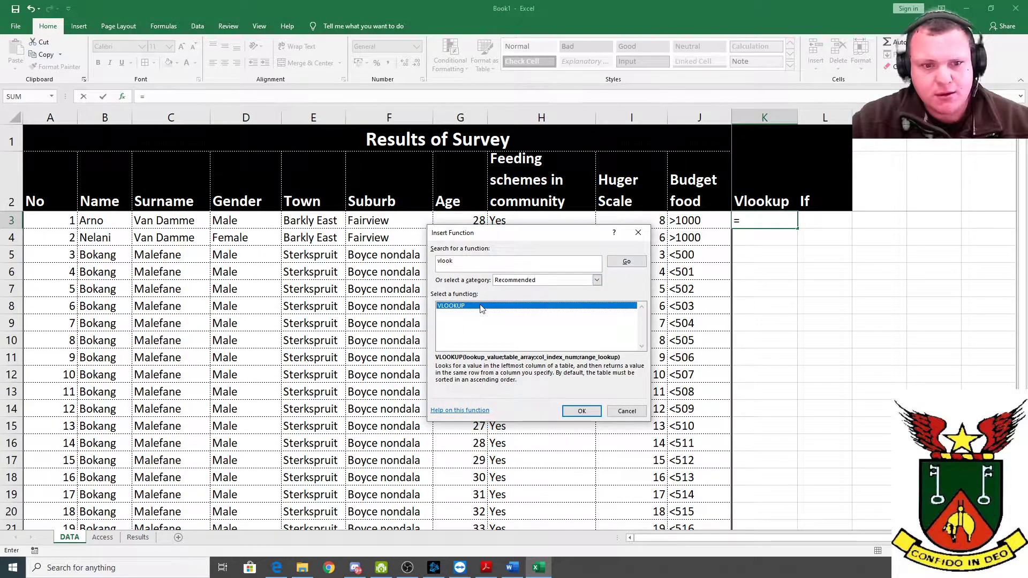
double_click(482, 306)
Set the VLOOKUP's Lookup_value to I3, the first respondent's Huger Scale score.
left_click_drag(514, 234, 637, 256)
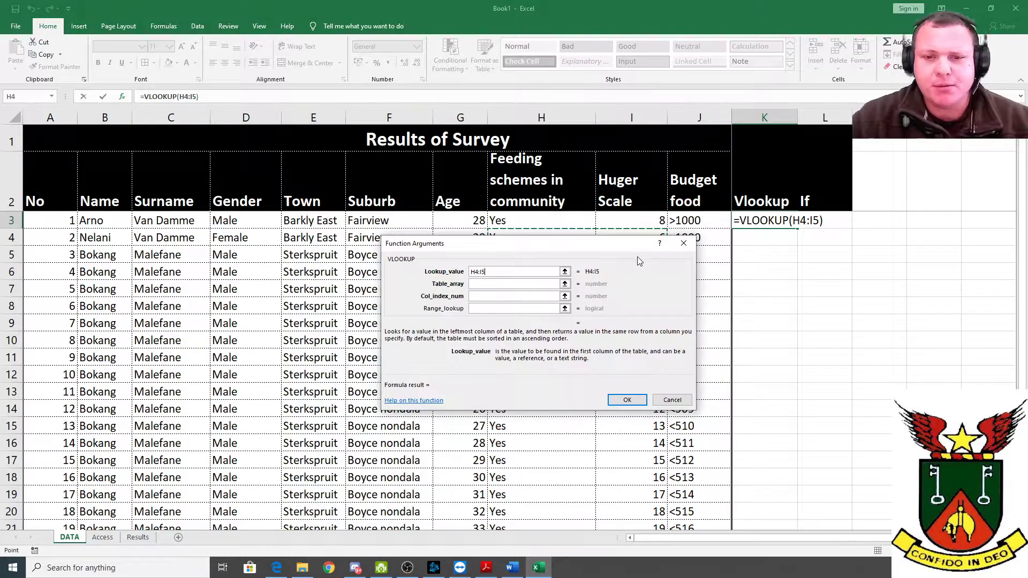
left_click_drag(565, 297, 489, 304)
key("BackSpace")
left_click(639, 221)
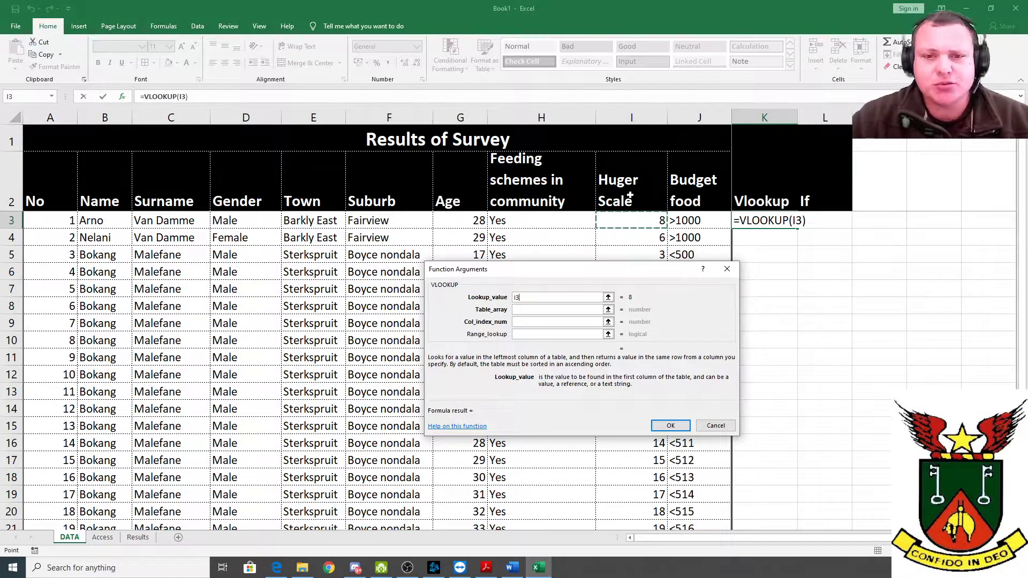
Set the Table_array to the lookup rows Z2:AA5 on the Results sheet as an absolute reference, without the title row.
left_click(549, 310)
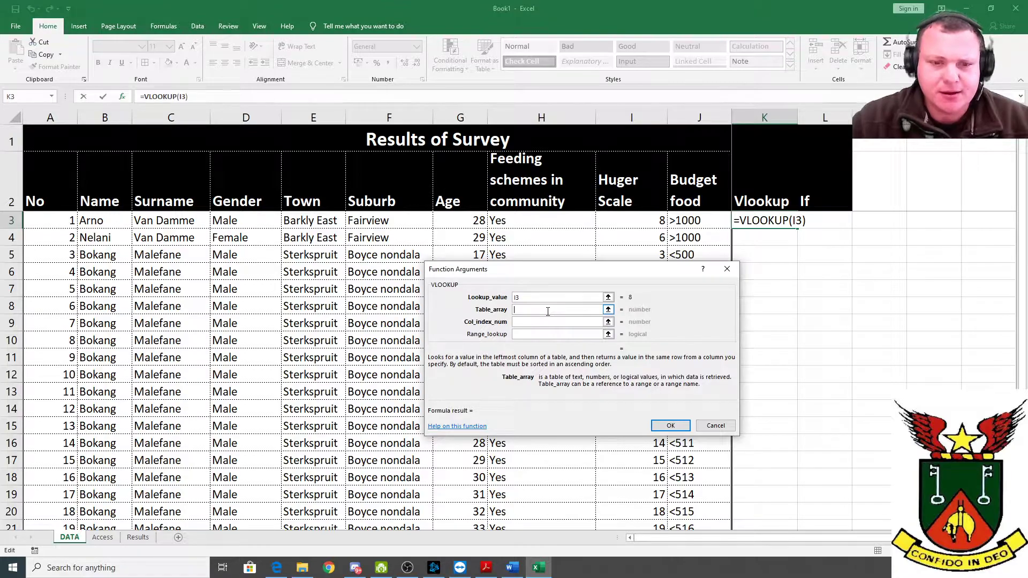
left_click(138, 537)
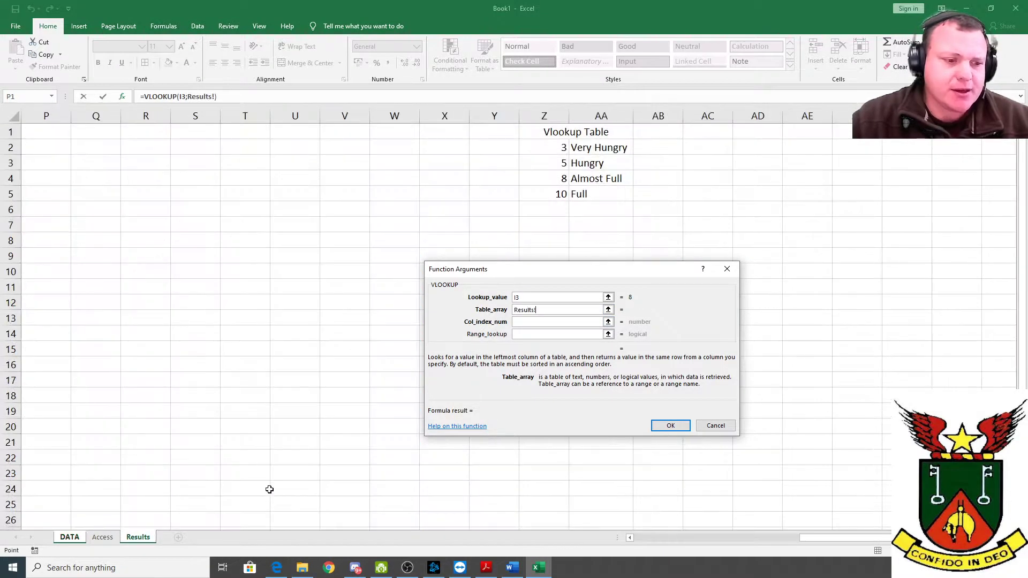
left_click_drag(565, 133, 581, 193)
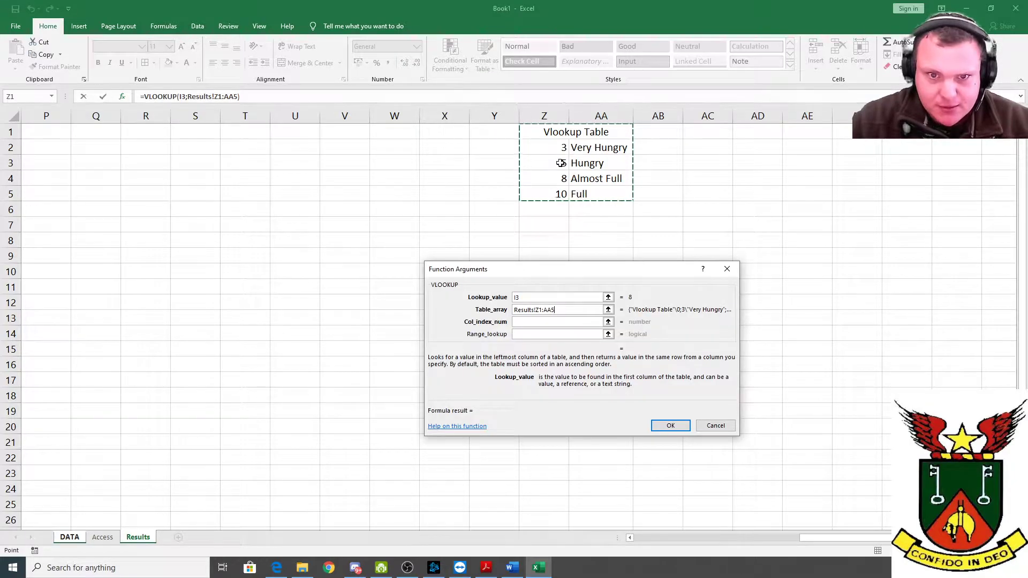
left_click_drag(559, 148, 621, 197)
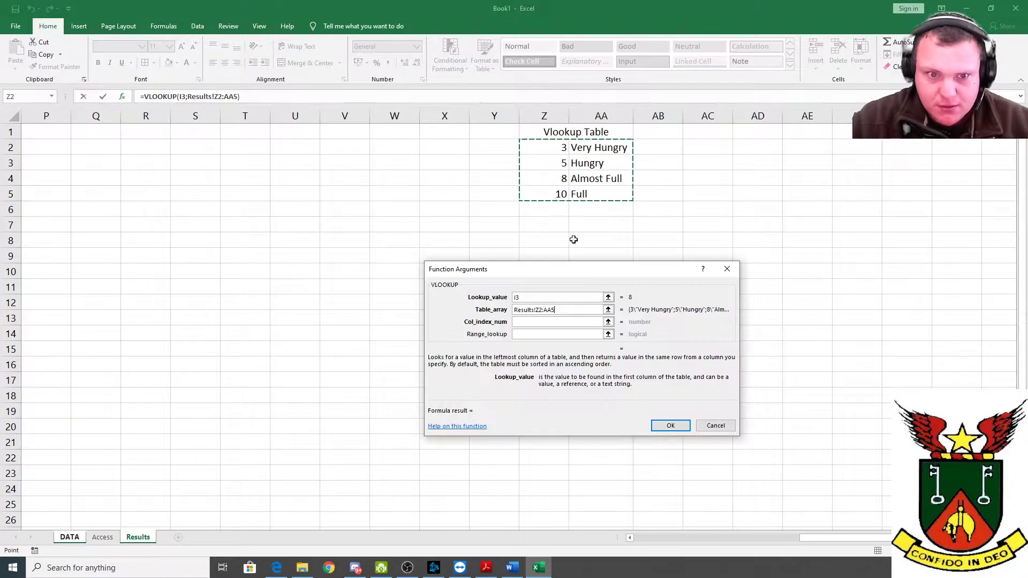
key("F4")
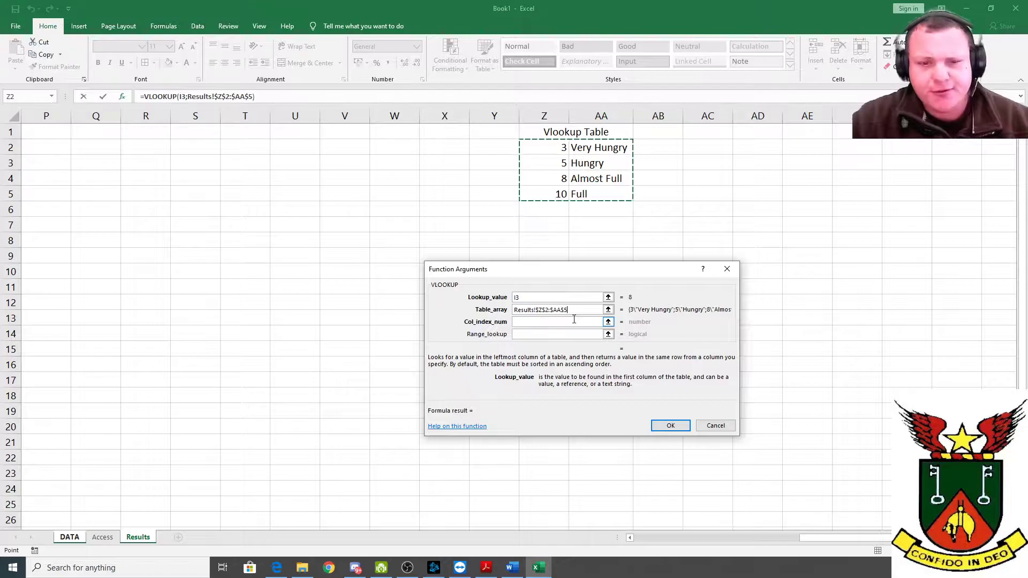
Set Col_index_num to 2 and Range_lookup to True, and complete the VLOOKUP function.
left_click(570, 323)
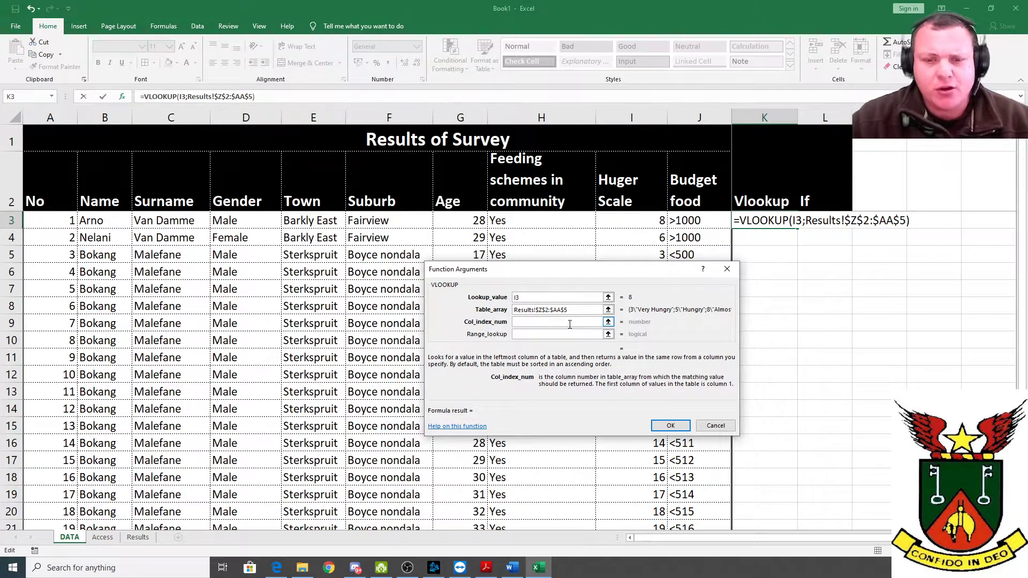
type("2")
left_click(571, 335)
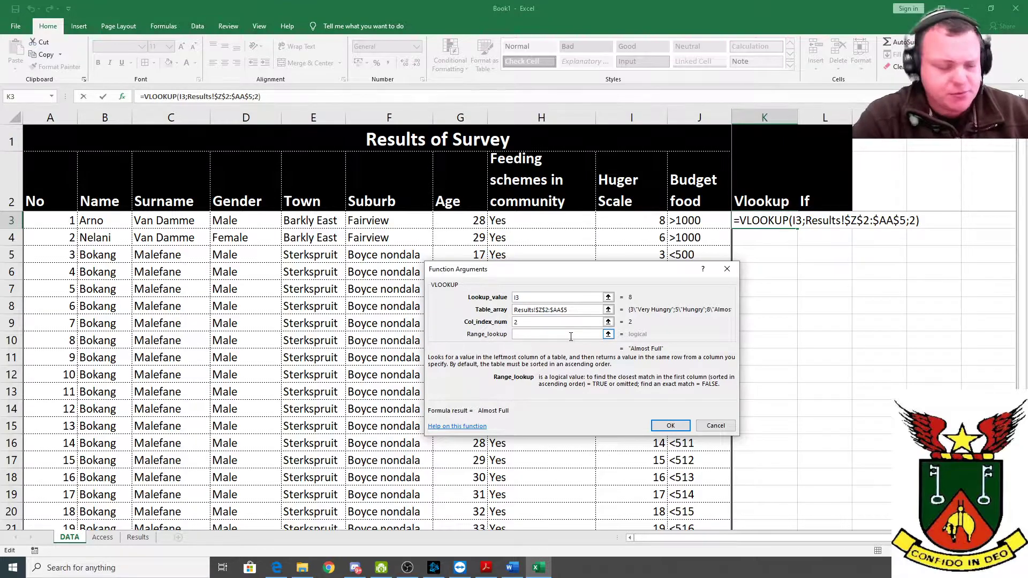
type("True")
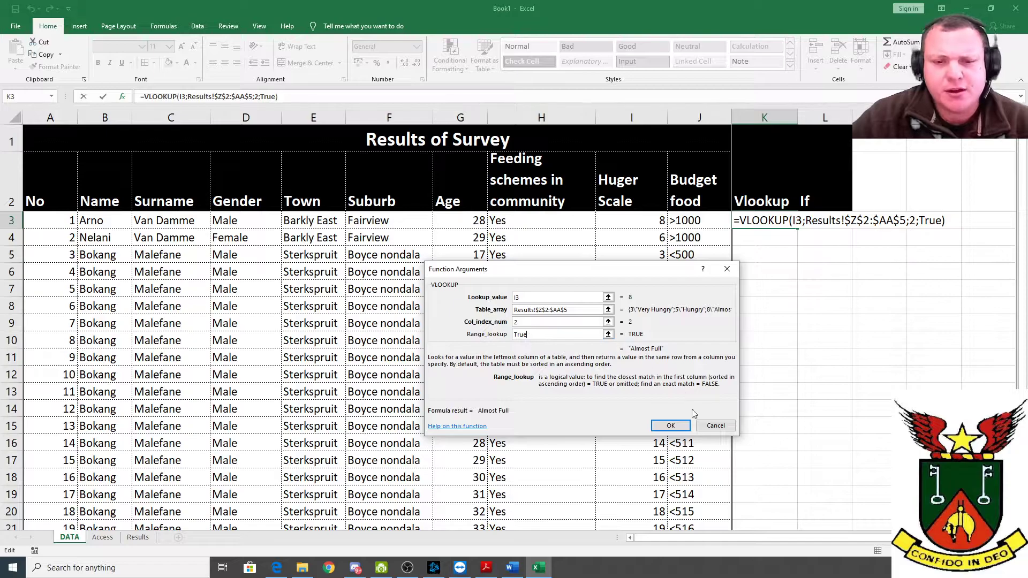
left_click(671, 426)
Fill the VLOOKUP formula from K3 down the Vlookup column for all survey rows and check it.
double_click(797, 230)
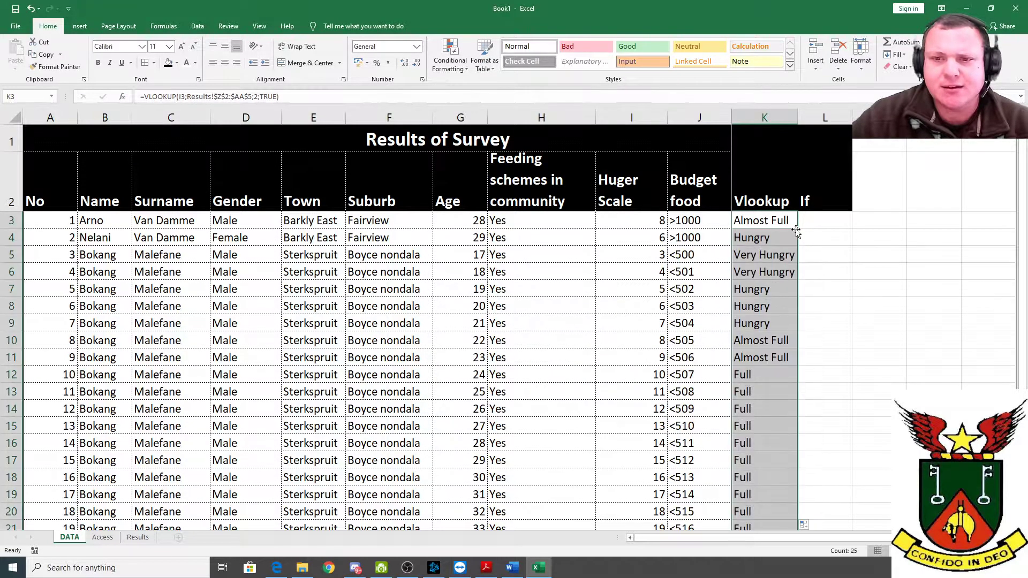
scroll(781, 343, "down", 6)
scroll(774, 366, "up", 6)
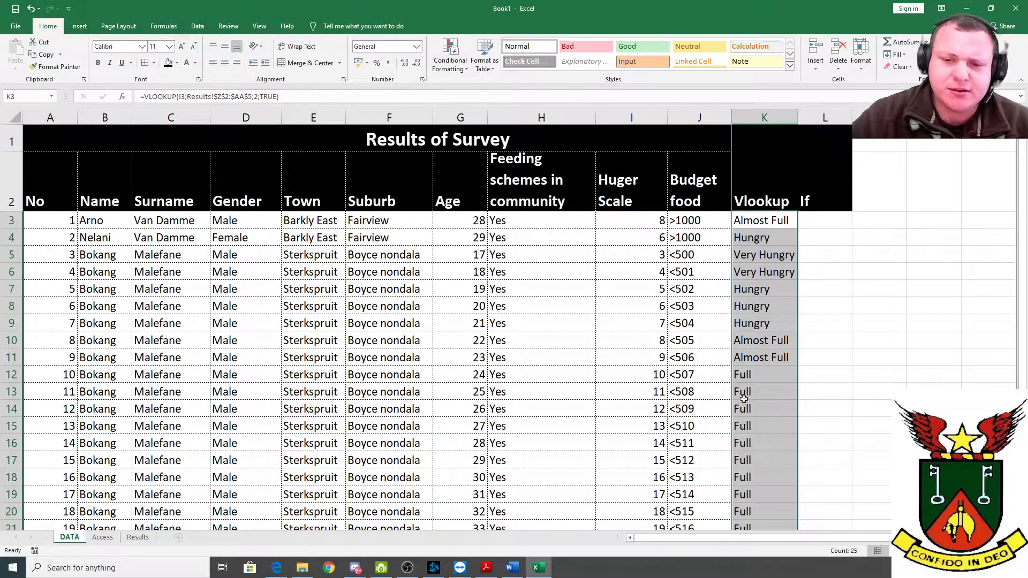
left_click(769, 224)
scroll(761, 367, "down", 2)
scroll(760, 367, "up", 2)
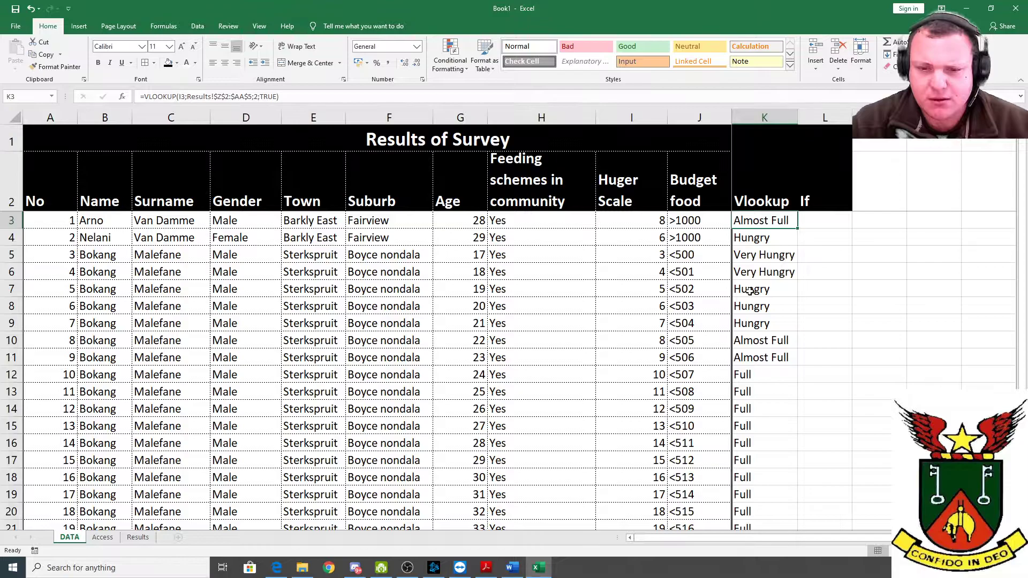
left_click(102, 537)
left_click(131, 538)
left_click_drag(545, 147, 559, 194)
right_click(554, 180)
key("Escape")
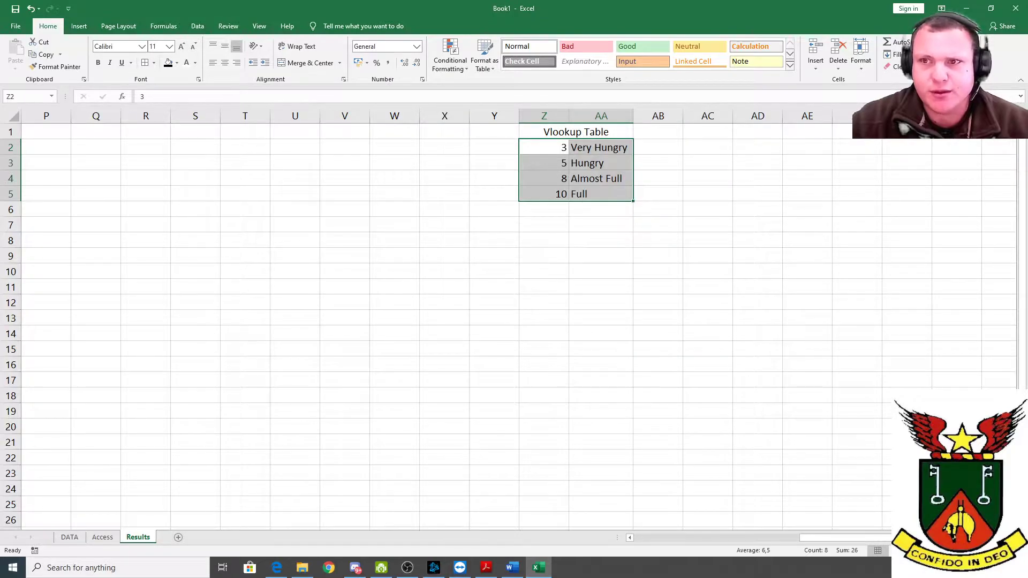
left_click(942, 56)
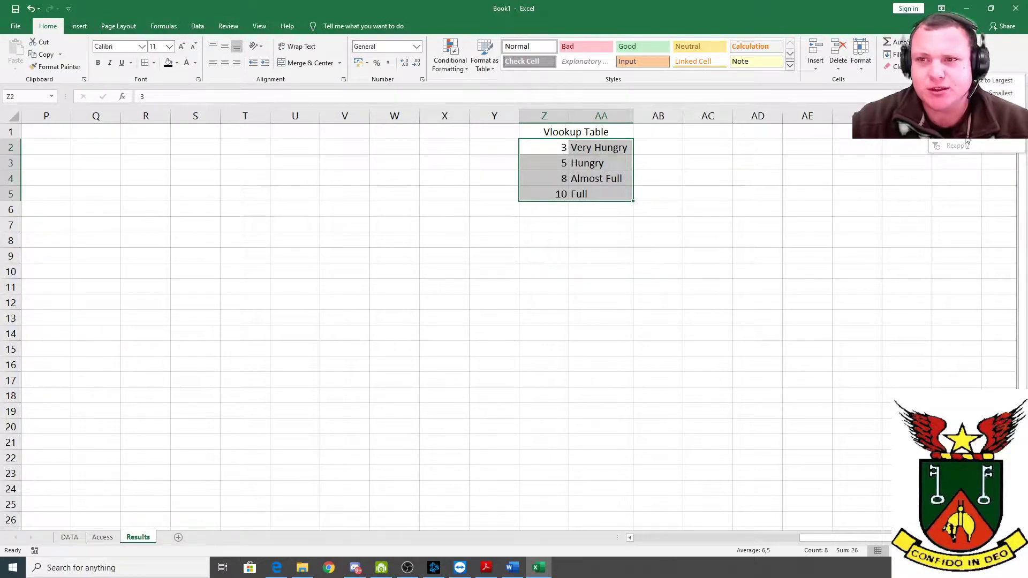
left_click(980, 106)
left_click(509, 337)
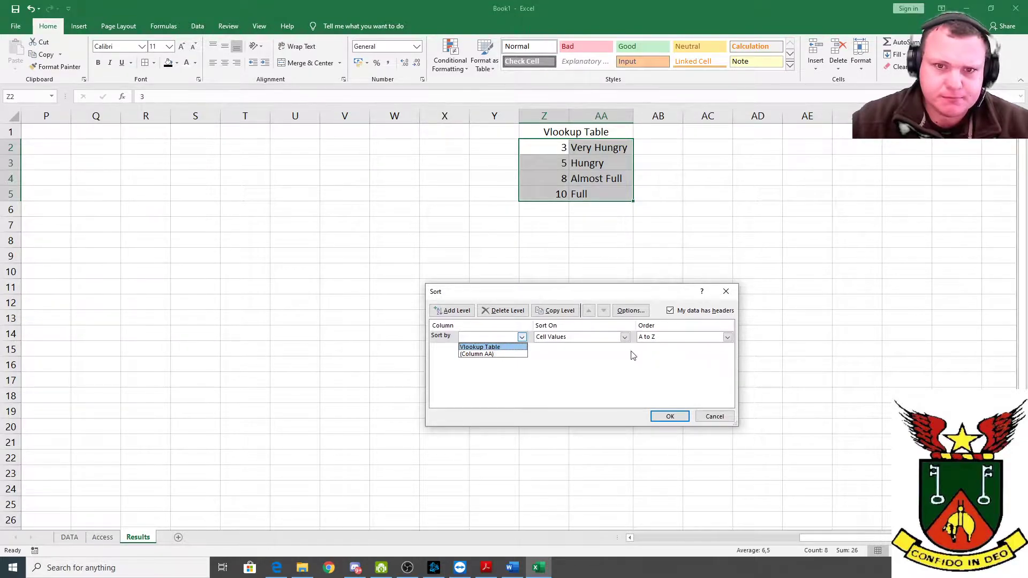
left_click(702, 413)
left_click(707, 414)
left_click(706, 271)
Custom sort the lookup rows Z2:AA5 on the Results sheet by Column Z cell values, Largest to Smallest.
left_click_drag(544, 148, 600, 194)
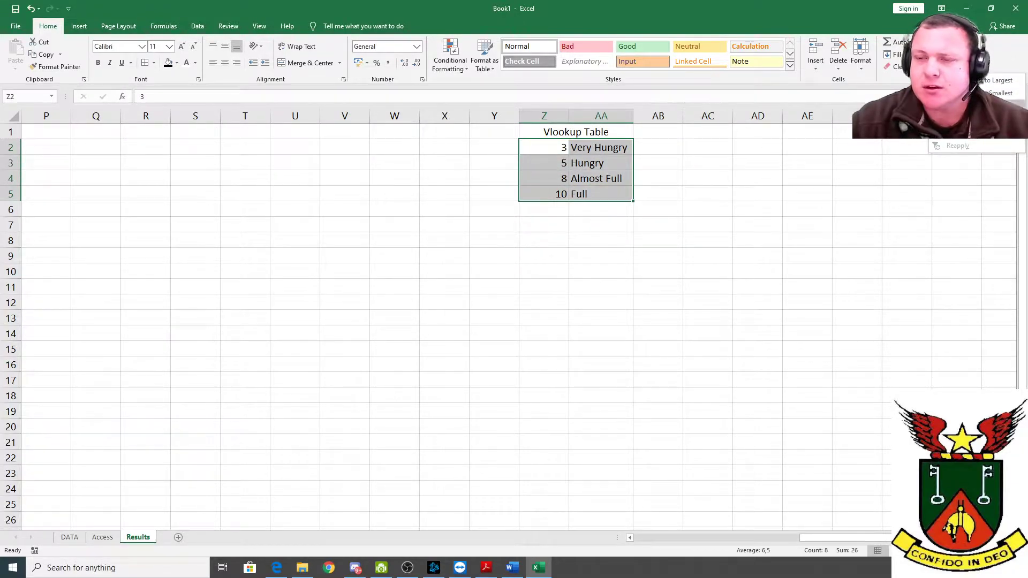
left_click(980, 106)
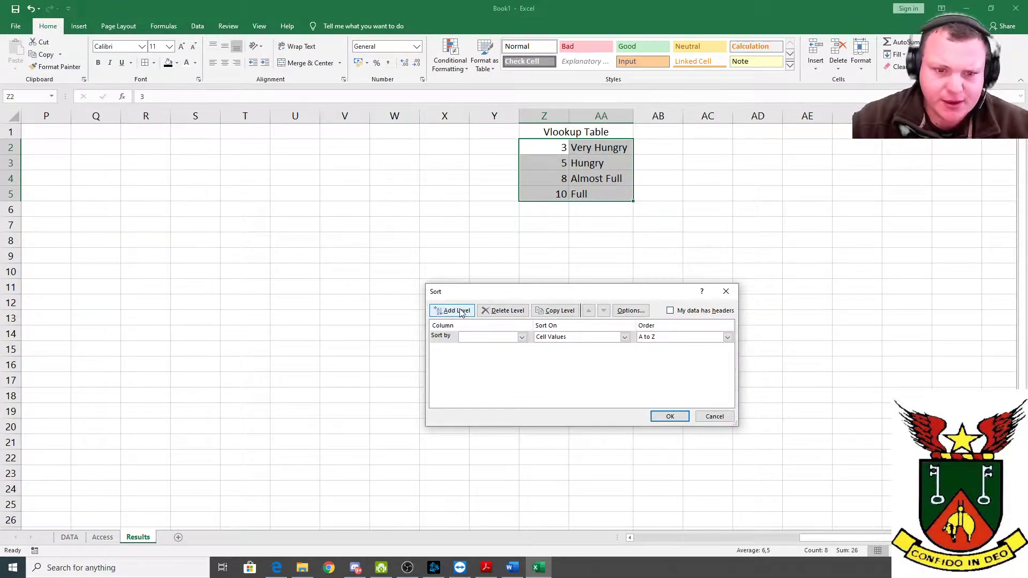
left_click(515, 337)
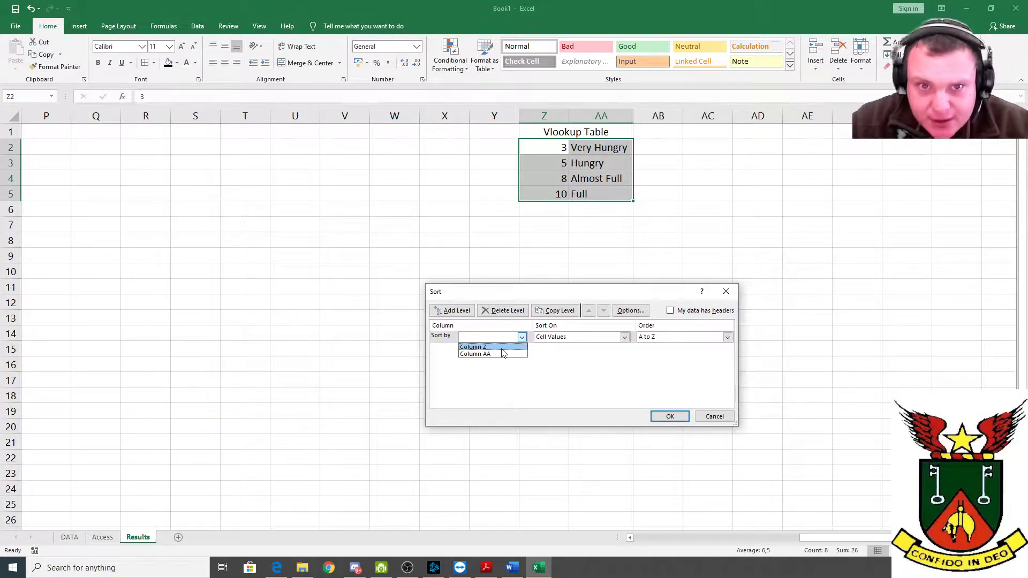
left_click(502, 347)
left_click(679, 338)
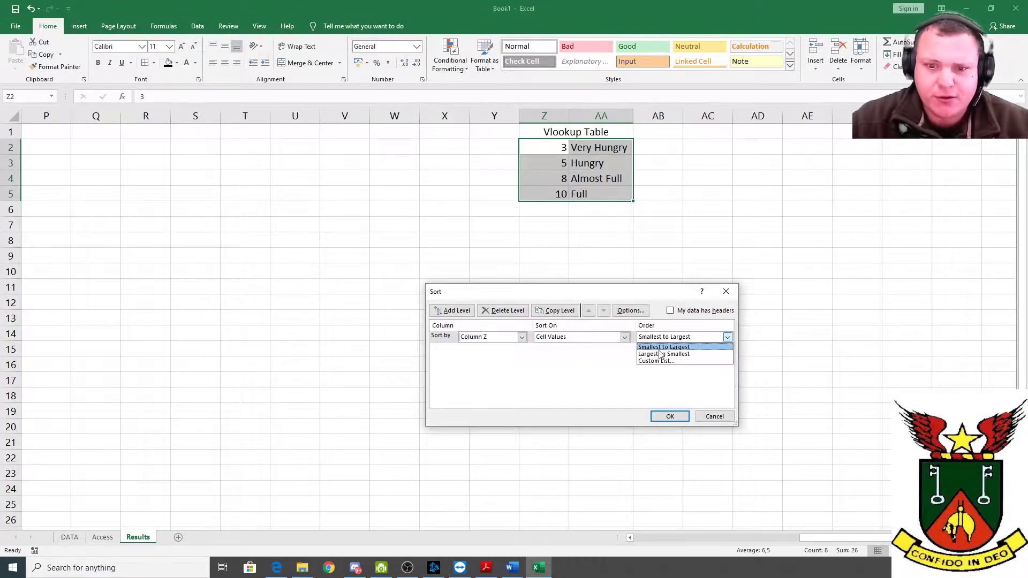
left_click(664, 352)
left_click(670, 417)
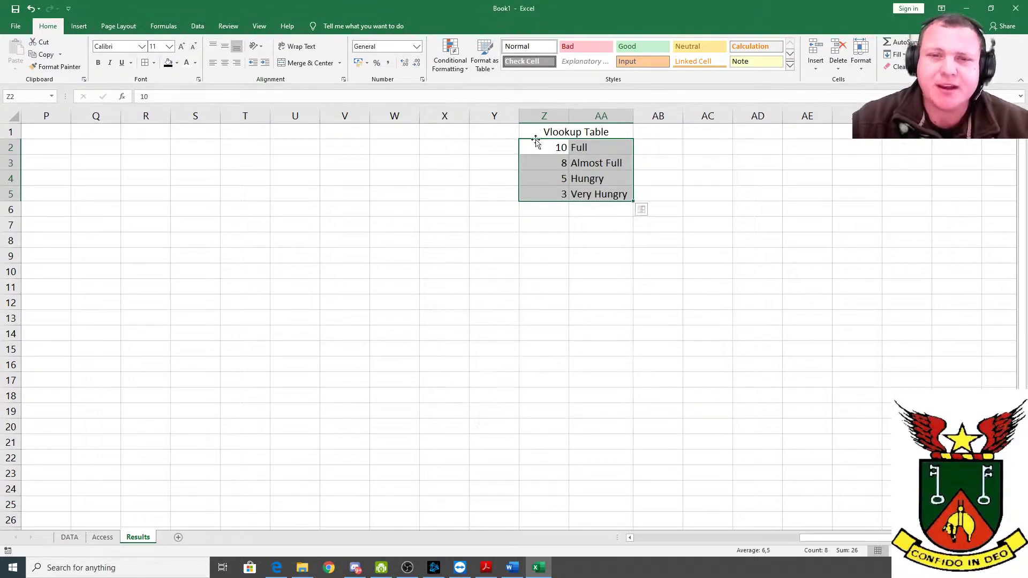
Examine the Vlookup column on the DATA sheet to see how the new sort order affects it.
left_click(69, 538)
scroll(760, 374, "down", 3)
scroll(759, 374, "up", 3)
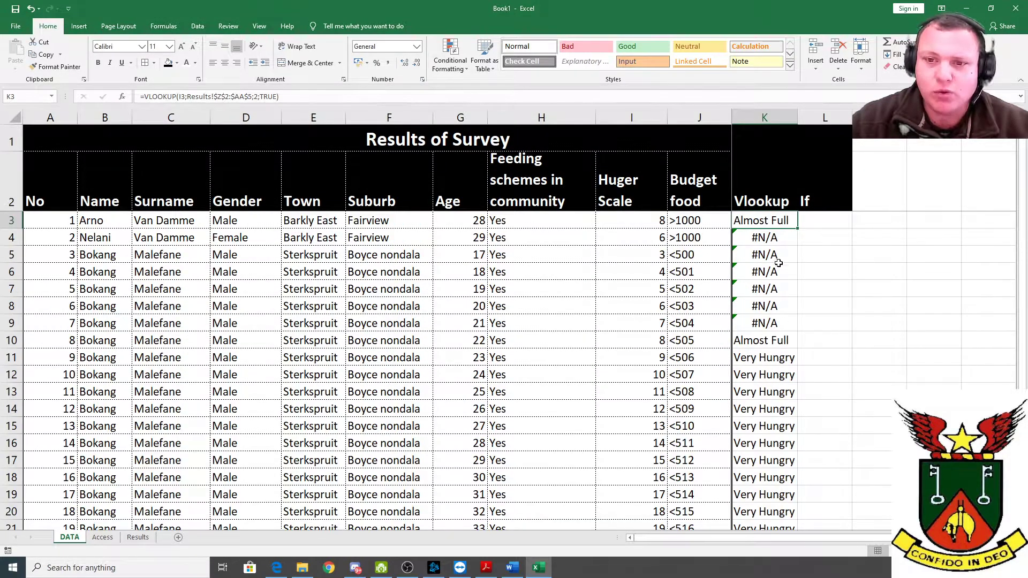
Custom sort the lookup rows Z2:AA5 on the Results sheet by Column AA cell values, Z to A.
left_click(138, 537)
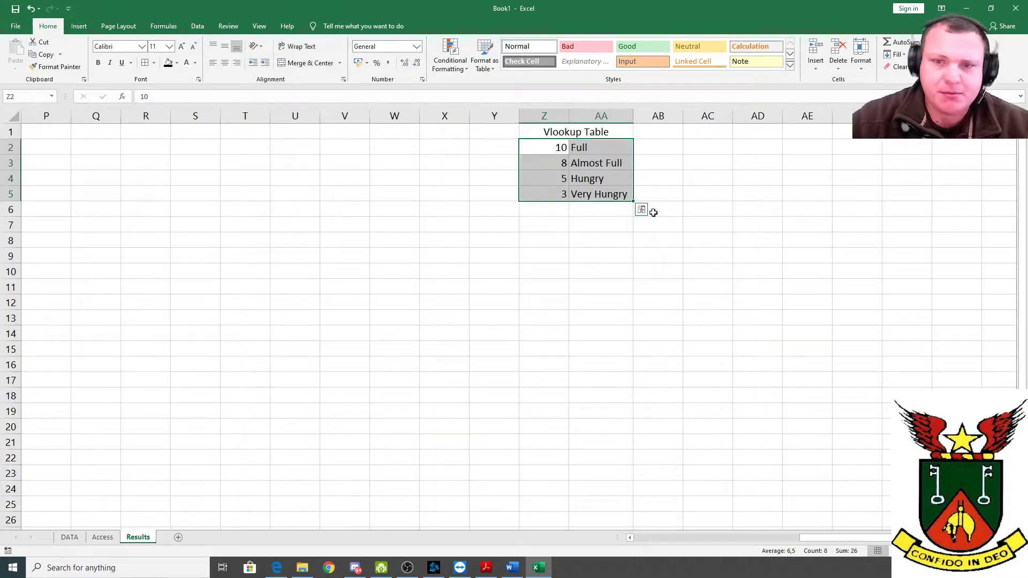
right_click(558, 153)
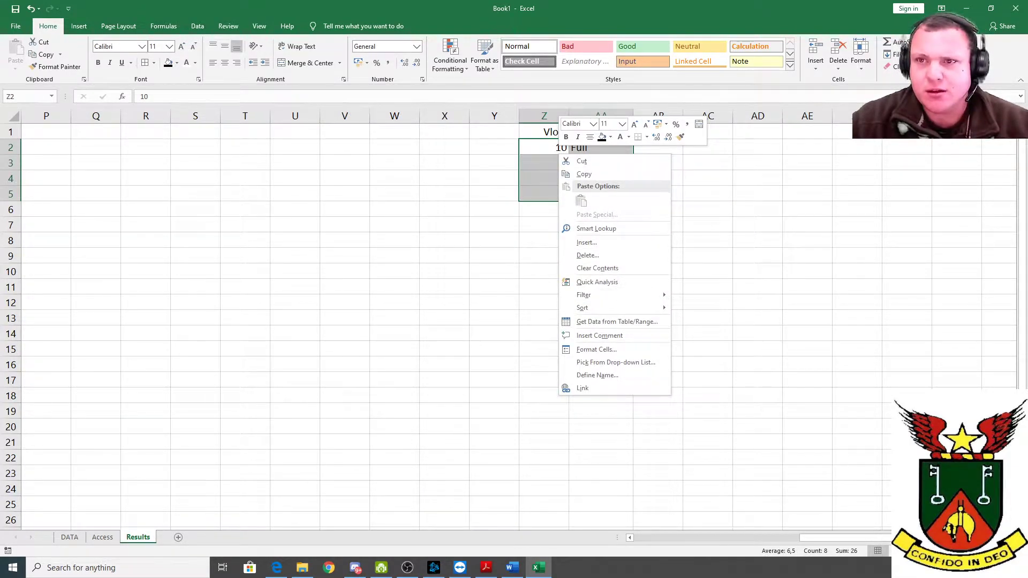
left_click(944, 56)
left_click(958, 110)
left_click(522, 336)
left_click(495, 352)
left_click(676, 418)
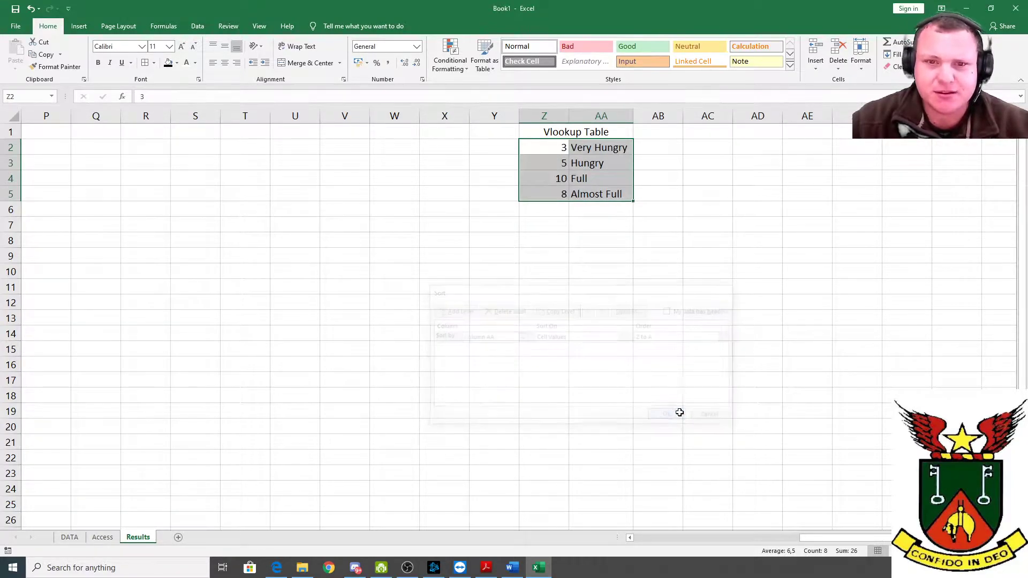
left_click(650, 268)
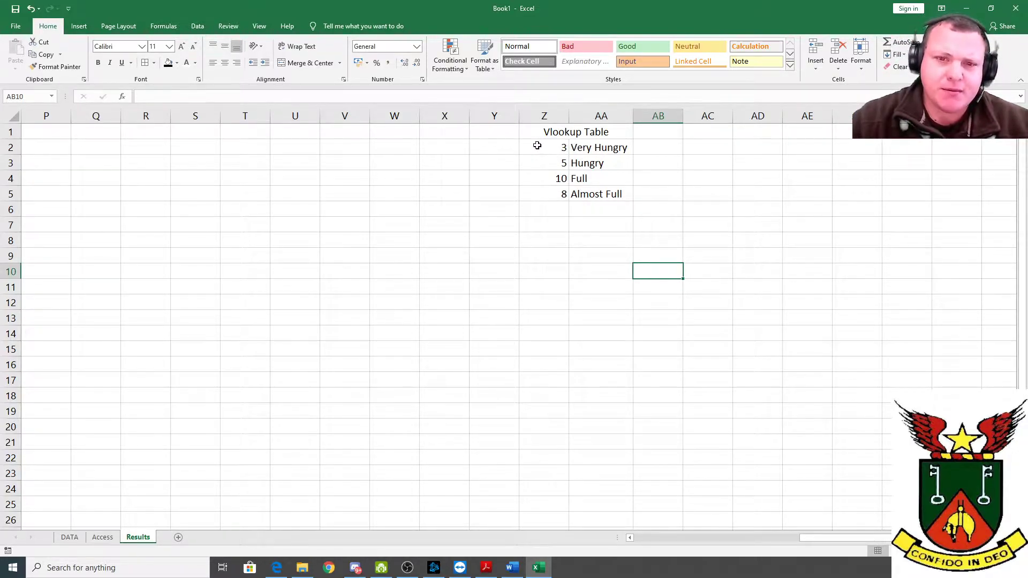
On the DATA sheet, set the Huger Scale values in I10, I11 and I12 to 3, 2 and 1, and check their Vlookup formula.
left_click(70, 537)
left_click(640, 338)
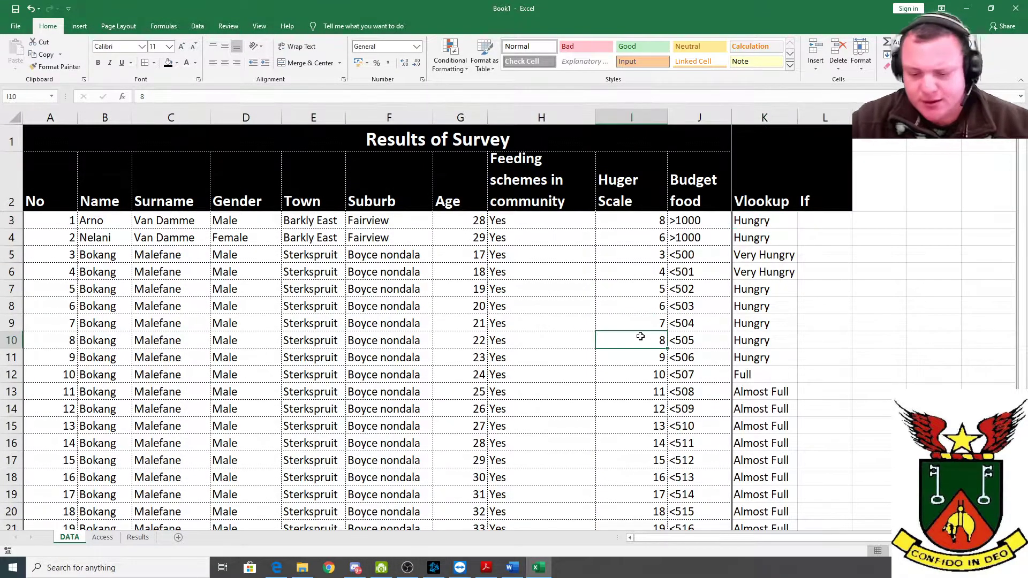
type("3")
left_click(613, 403)
left_click(661, 359)
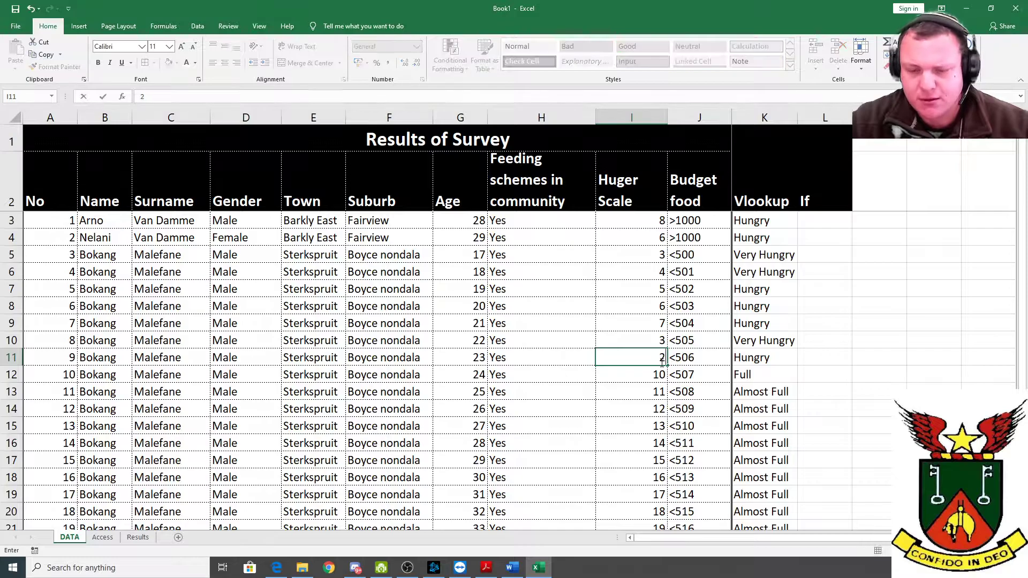
type("2")
key("Return")
type("1")
key("Return")
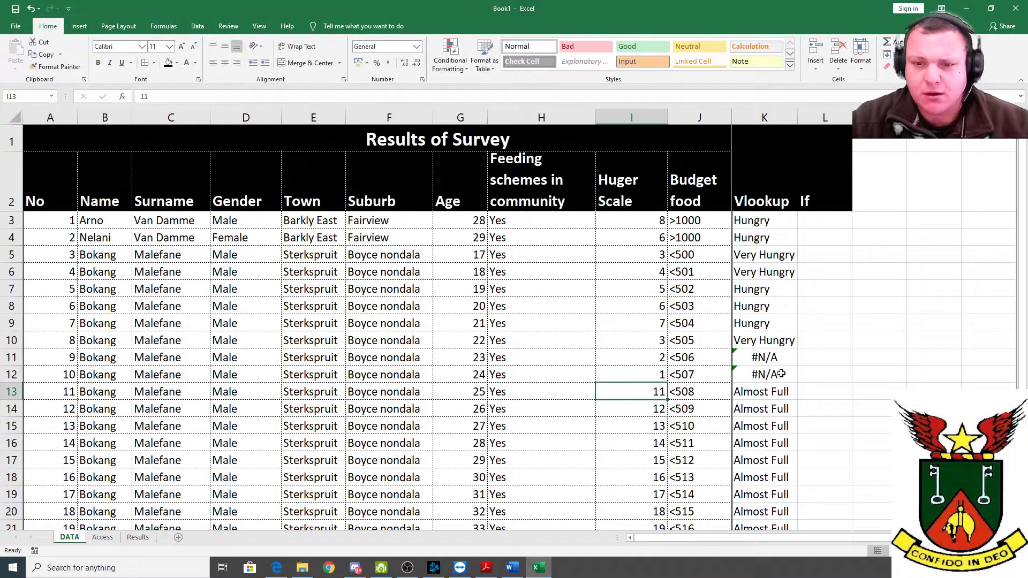
left_click(767, 358)
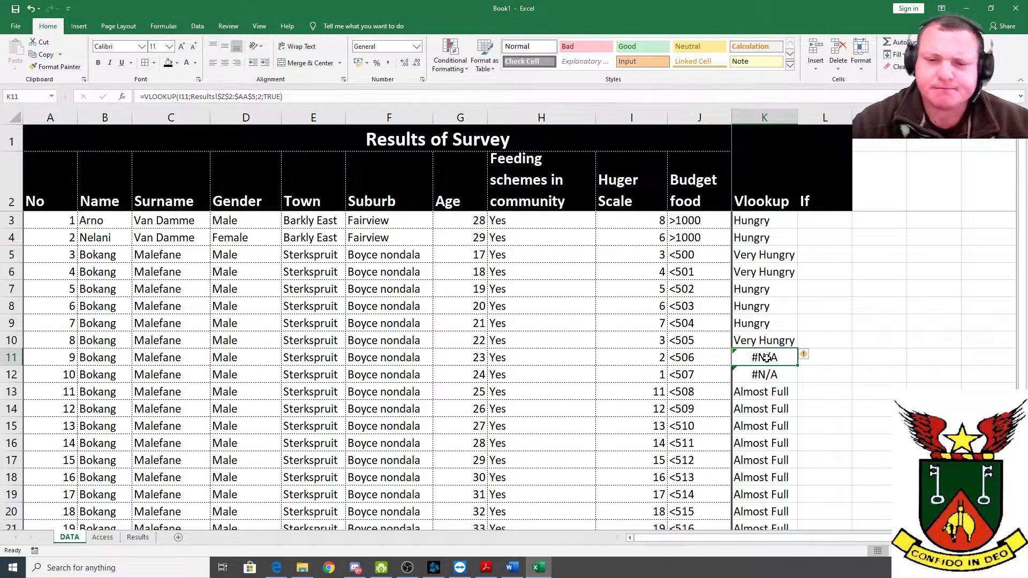
Set the Very Hungry threshold in Z2 of the Results sheet to 0 and check the Vlookup column on DATA.
left_click(105, 538)
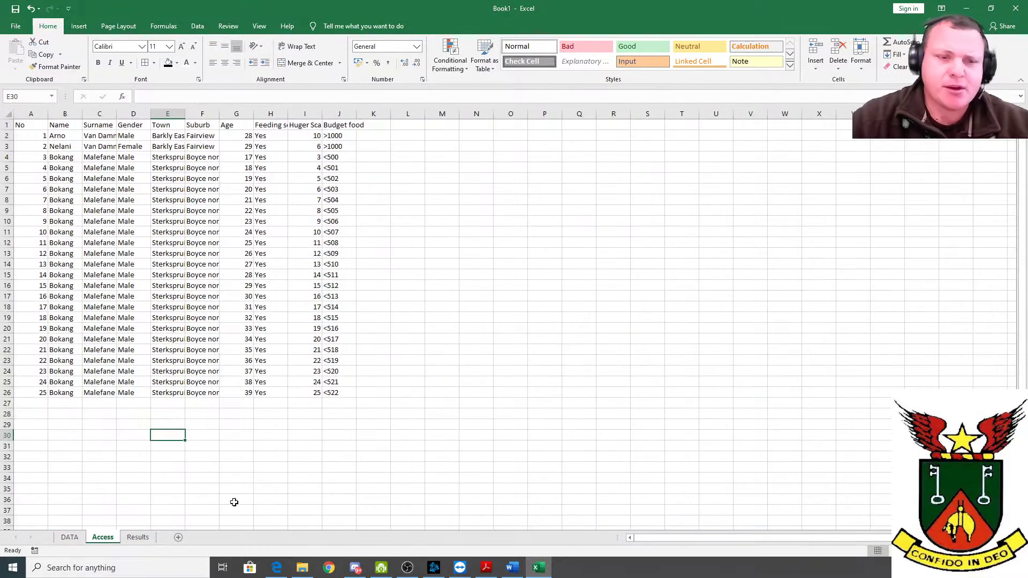
left_click(138, 538)
left_click(556, 149)
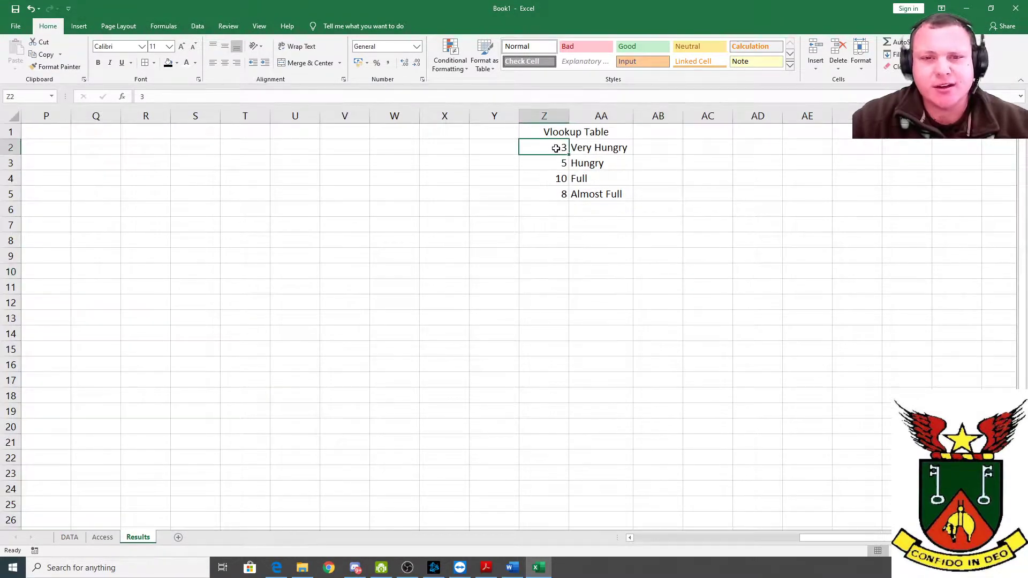
type("0")
key("Return")
left_click(574, 148)
left_click(556, 149)
left_click(70, 538)
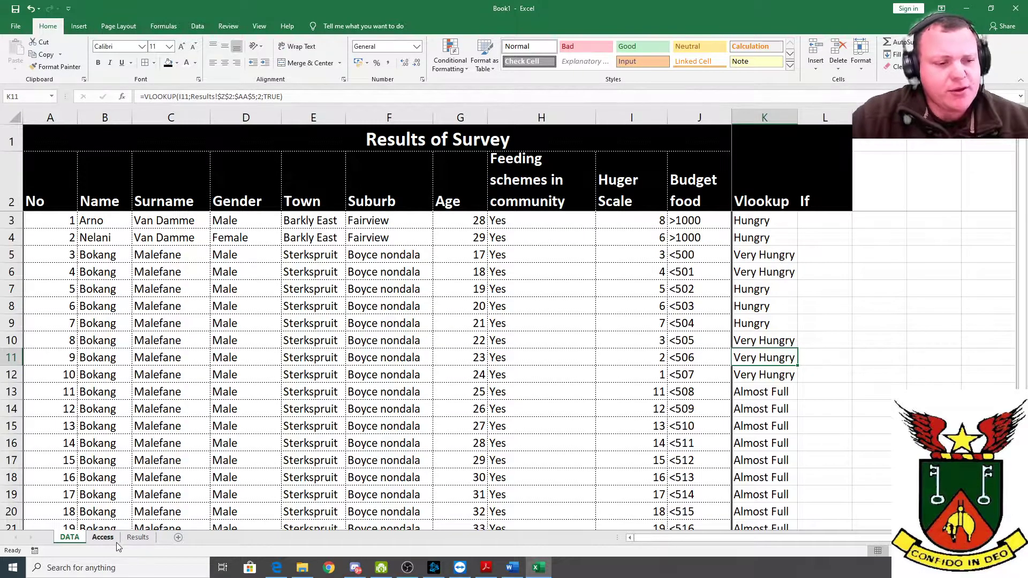
left_click(103, 538)
left_click(151, 537)
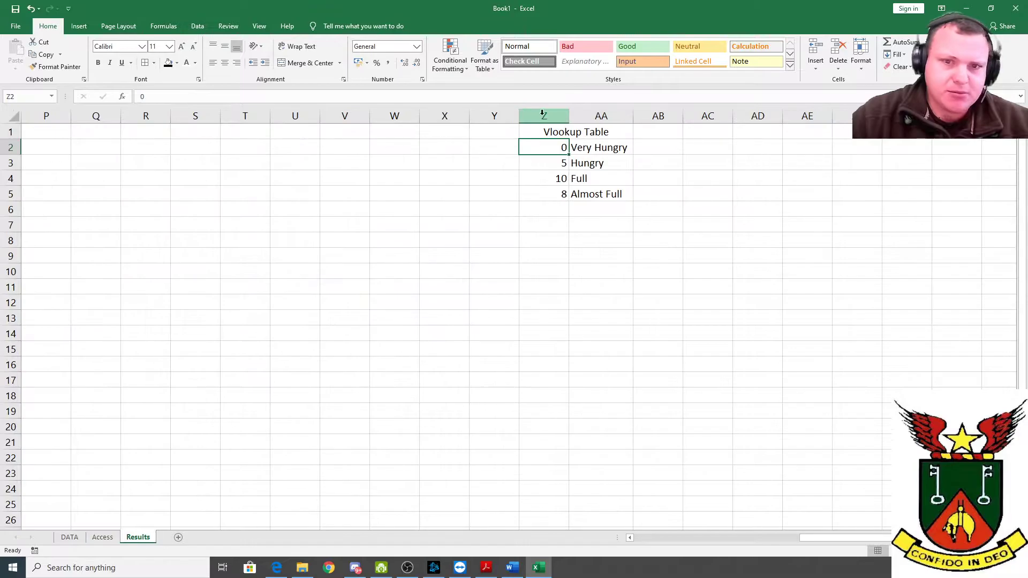
On the DATA sheet, set the Huger Scale values in I13 to I16 to 5, 6, 7 and 8.
left_click(78, 538)
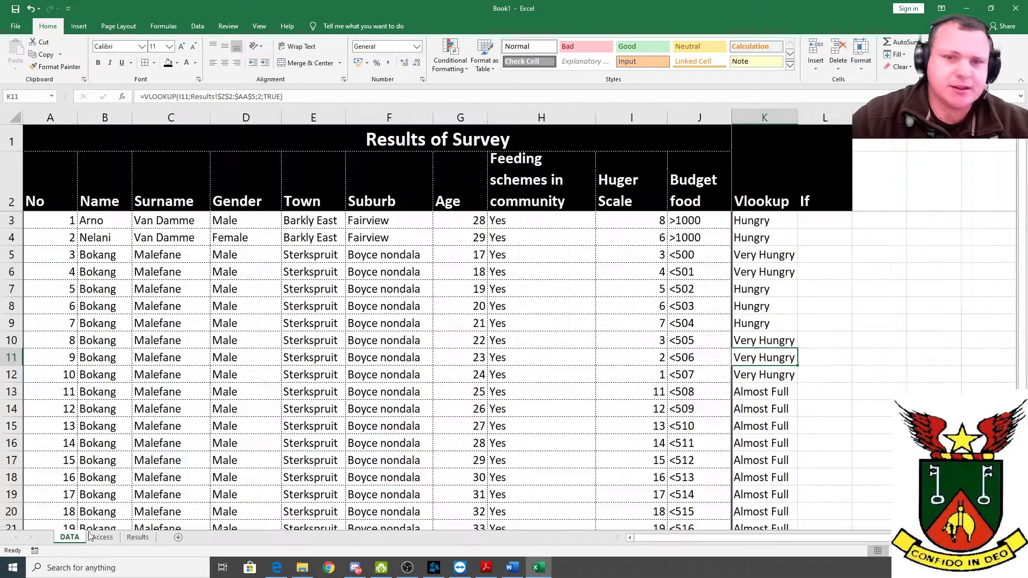
left_click(658, 376)
left_click(647, 394)
type("5")
key("Return")
type("6")
key("Return")
type("7")
key("Return")
type("8")
key("Return")
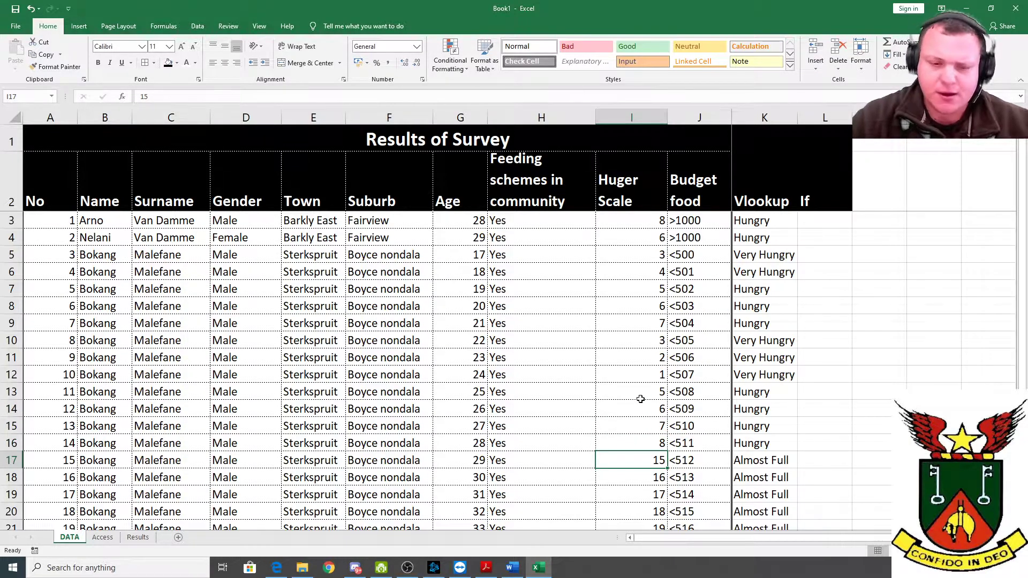
left_click(139, 537)
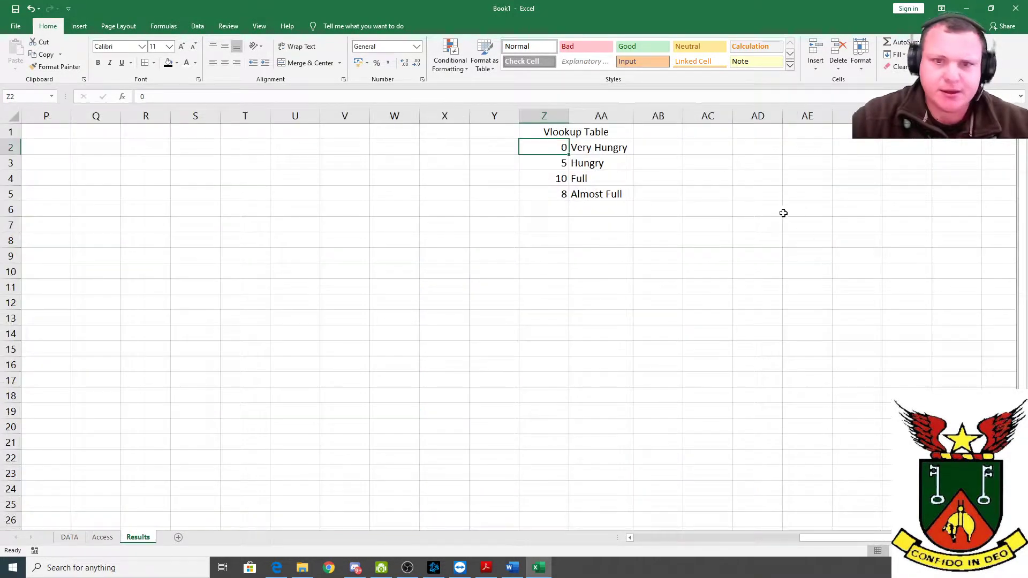
left_click(562, 194)
left_click(570, 182)
left_click(553, 179)
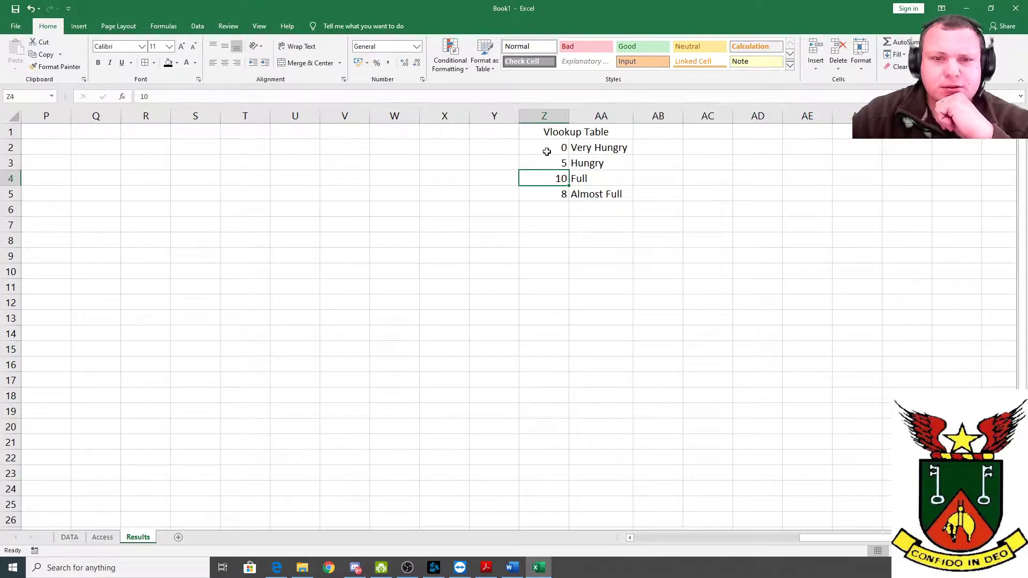
left_click_drag(548, 152, 605, 196)
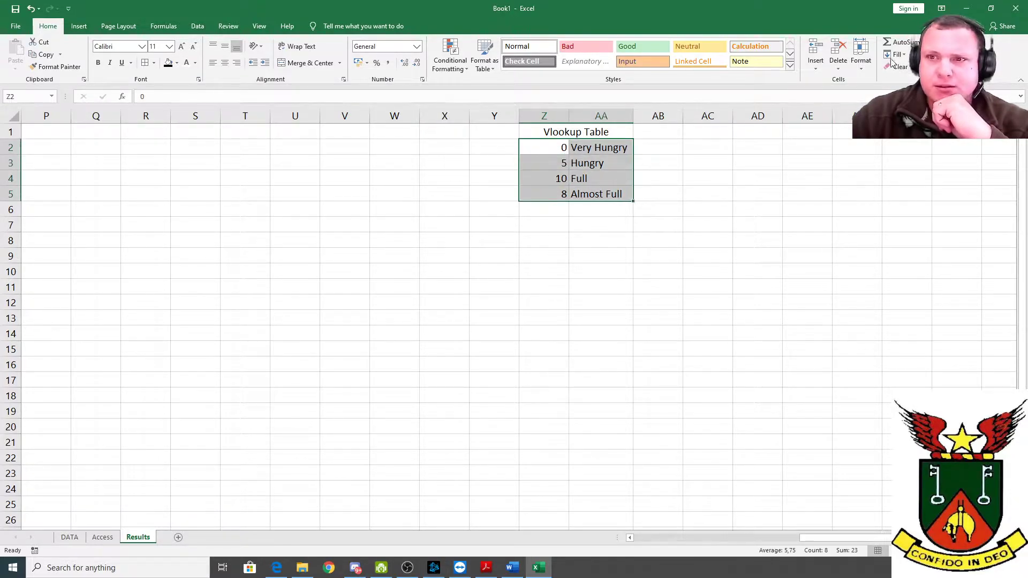
left_click(958, 121)
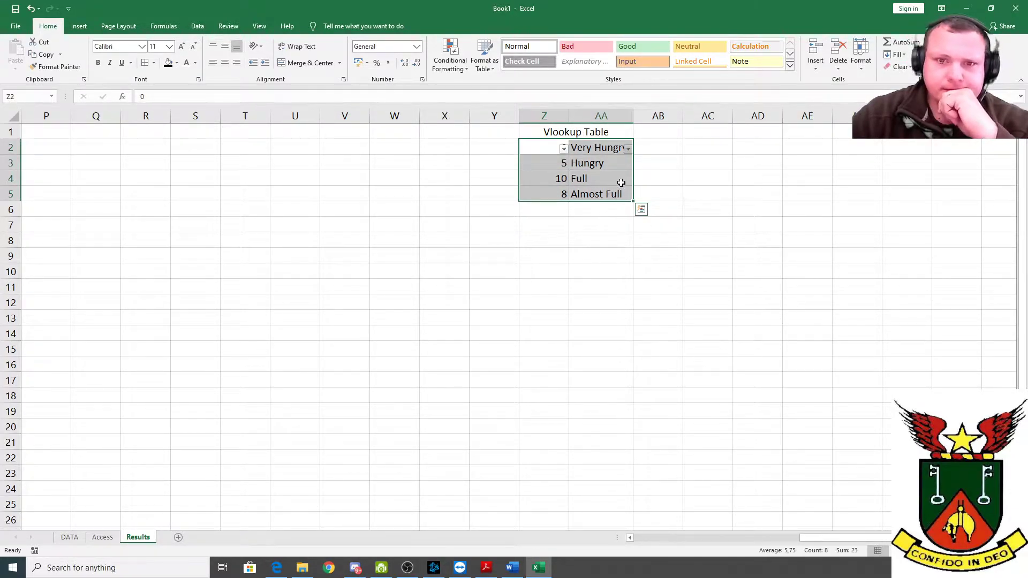
left_click(959, 106)
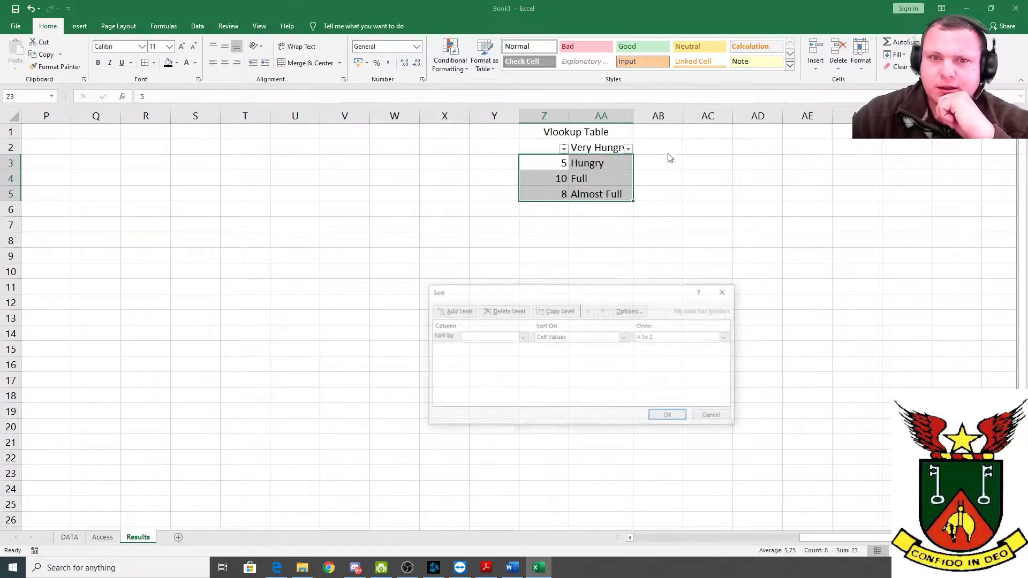
left_click(726, 291)
left_click(670, 173)
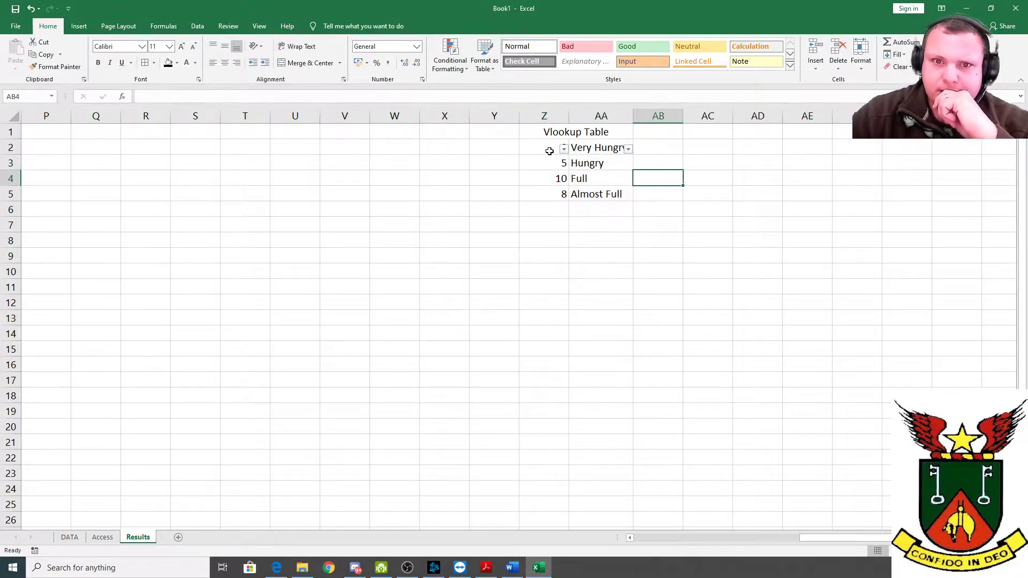
left_click_drag(549, 151, 613, 205)
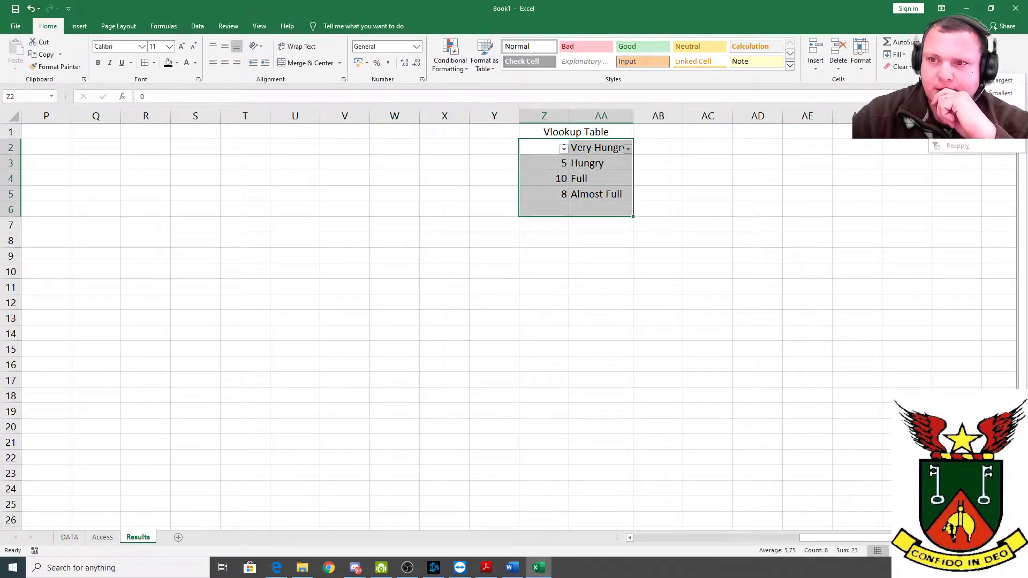
left_click_drag(705, 225, 651, 211)
Remove the filter from Z2:AA5 on the Results sheet and custom sort these rows by Column Z cell values, Smallest to Largest.
left_click_drag(554, 150, 614, 192)
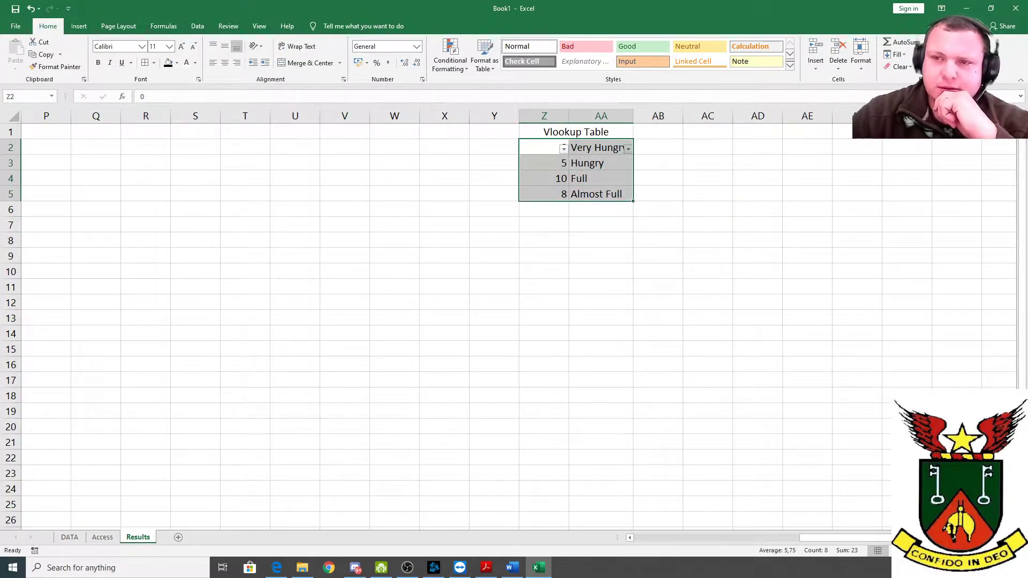
left_click(959, 114)
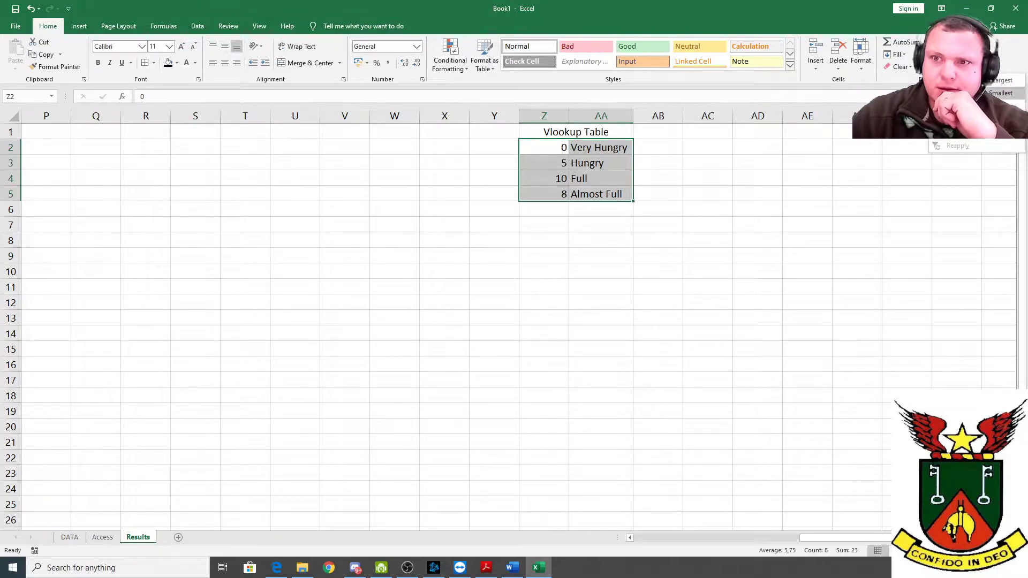
left_click(501, 340)
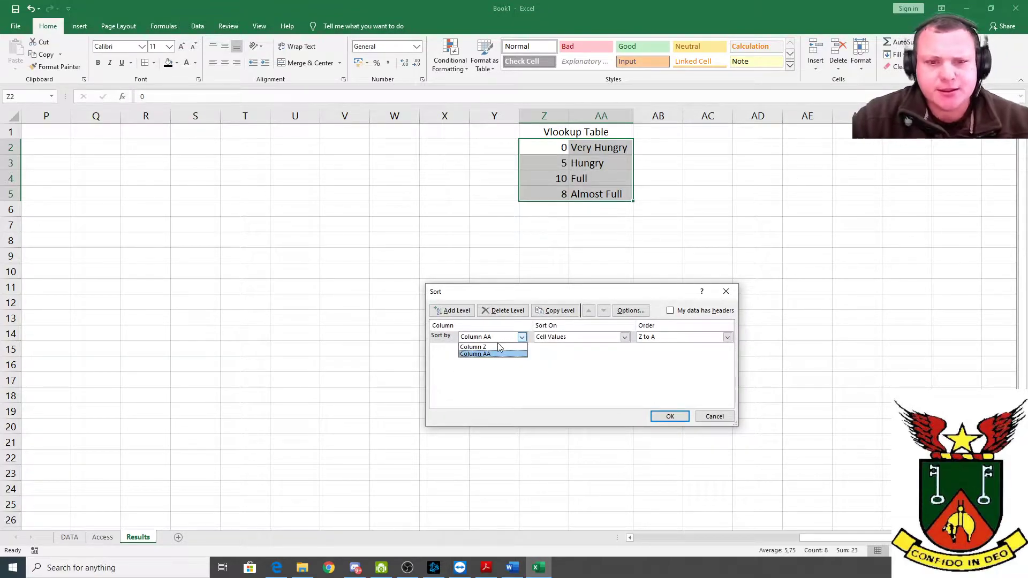
left_click(497, 347)
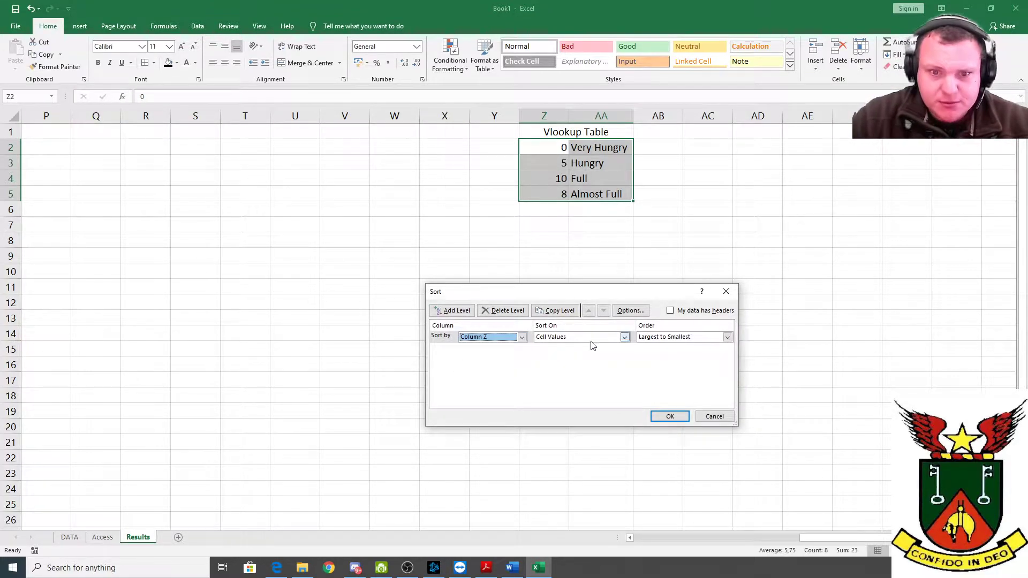
left_click(665, 337)
left_click(670, 346)
left_click(670, 416)
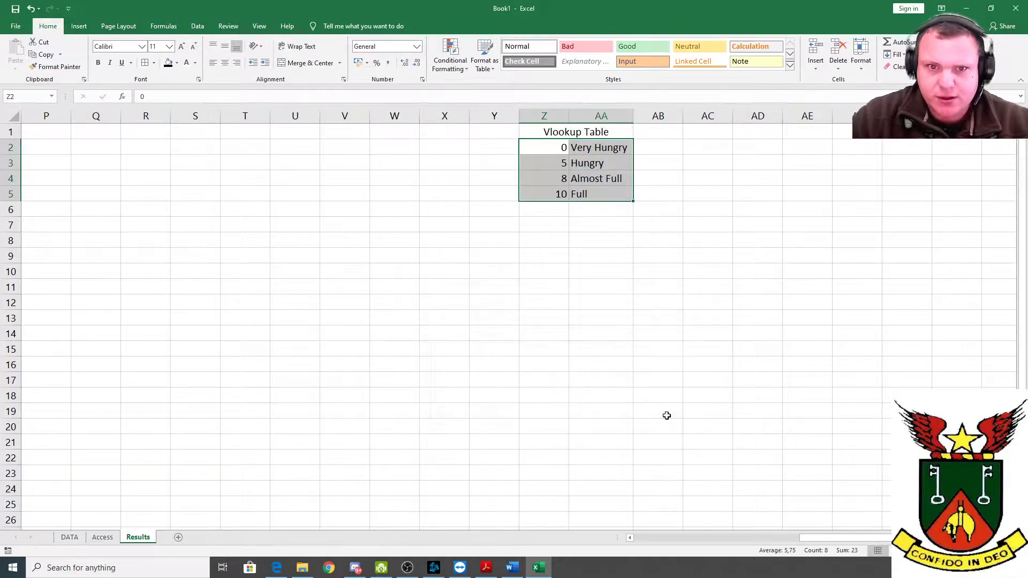
left_click(590, 237)
left_click_drag(568, 151, 589, 195)
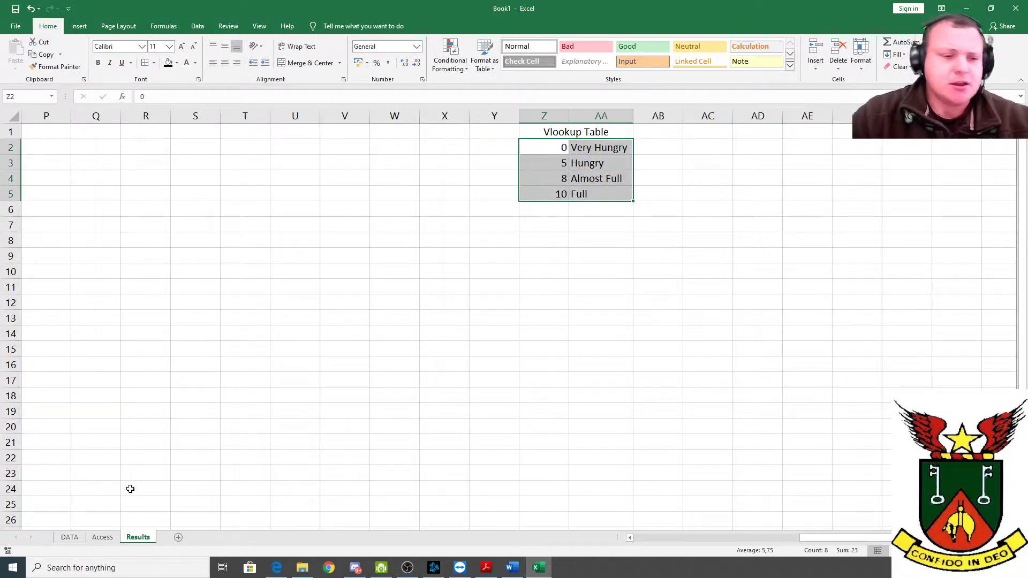
On the DATA sheet, set the Huger Scale values in I17 and I18 to 9 and 10, and check the Vlookup column.
left_click(70, 537)
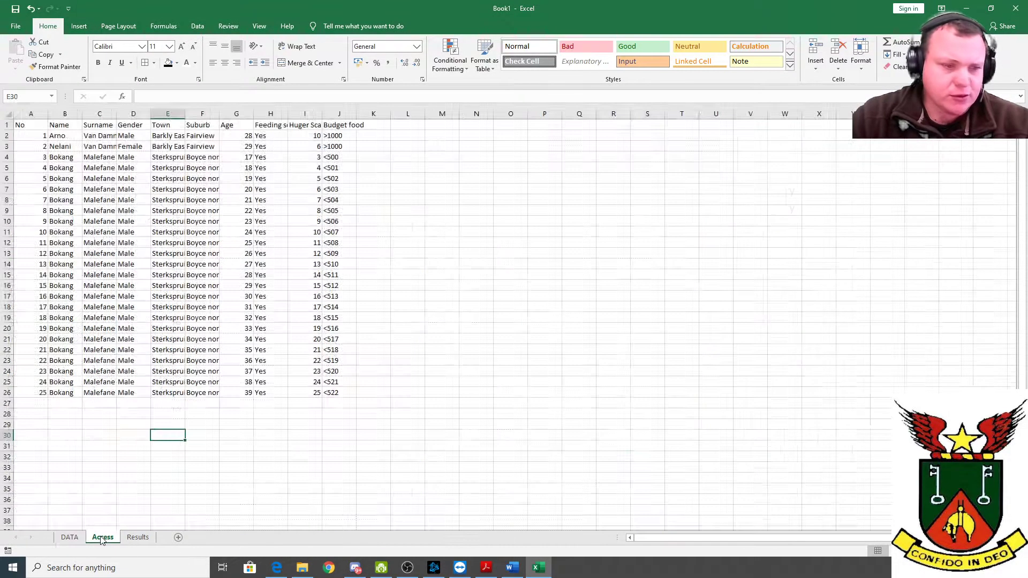
left_click(102, 538)
left_click(142, 537)
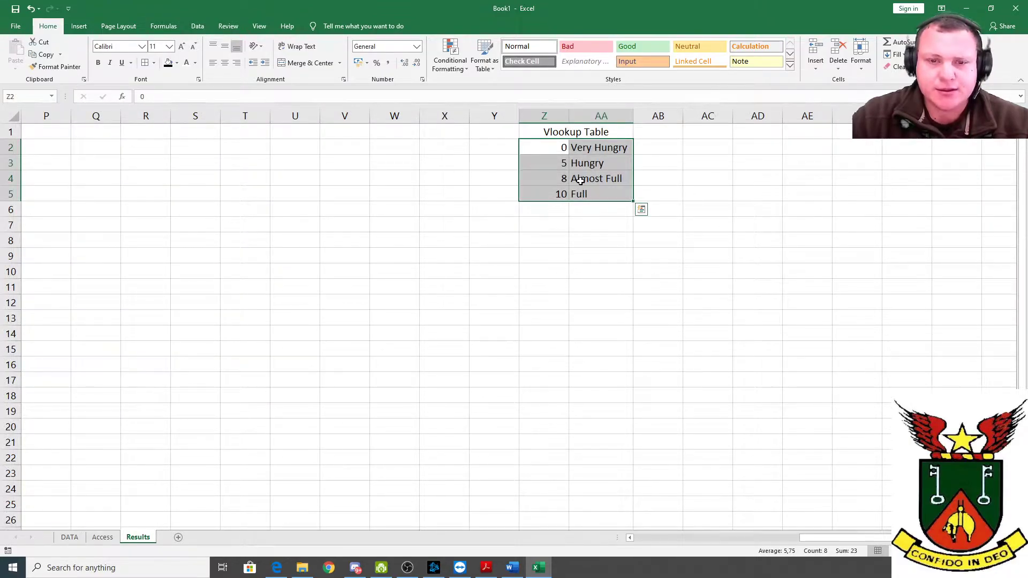
left_click(77, 538)
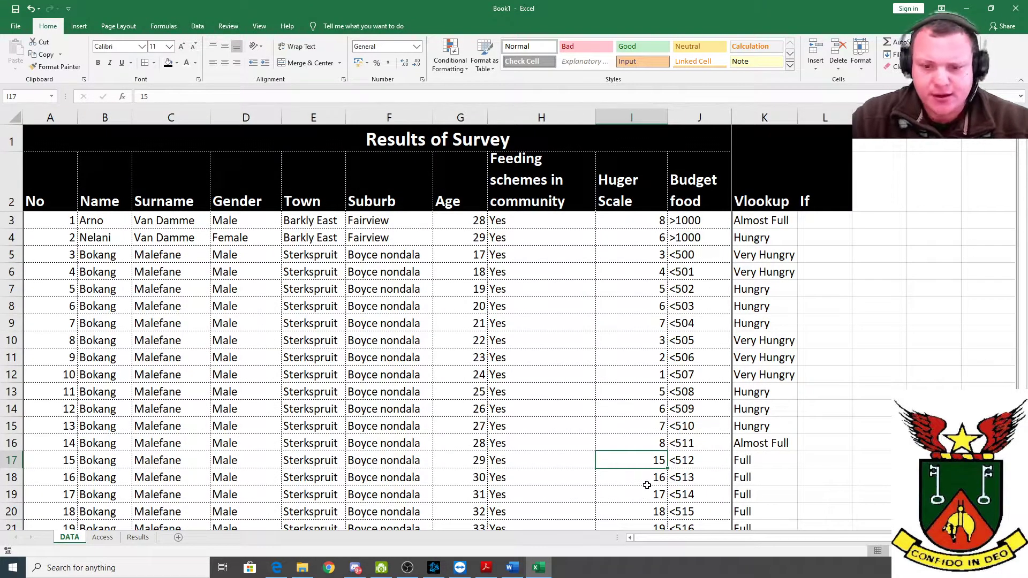
type("9")
key("Return")
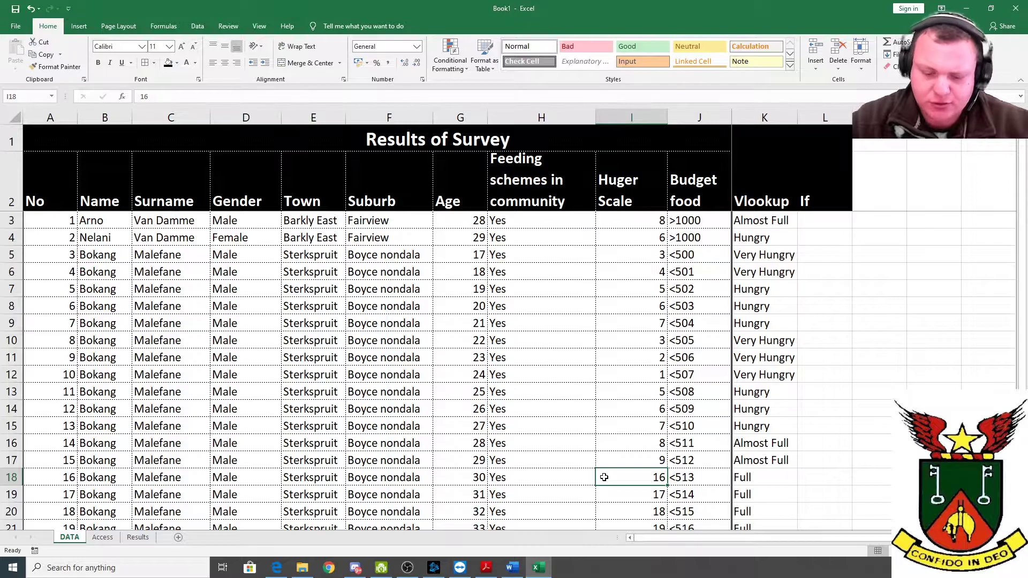
type("10")
key("Return")
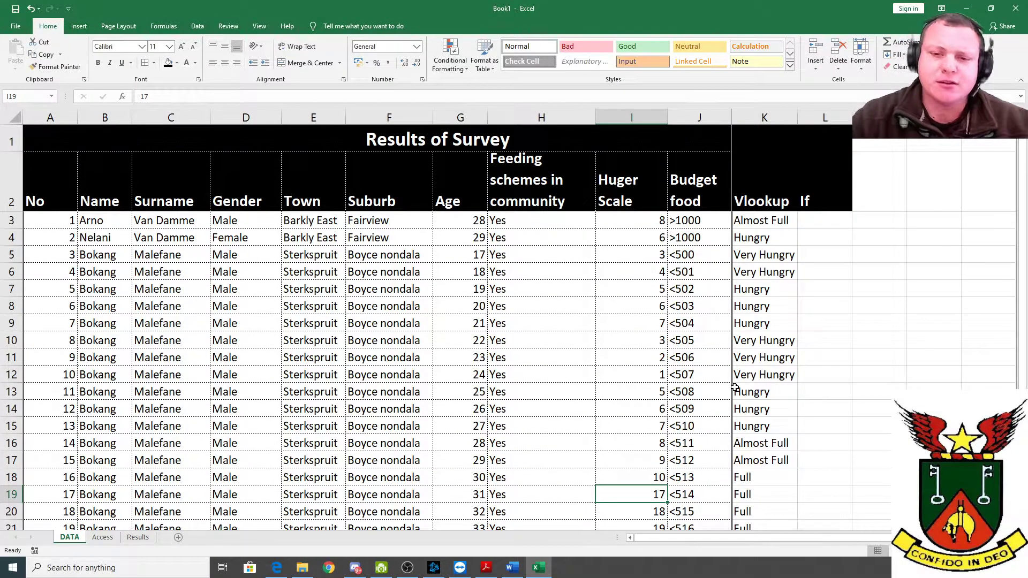
left_click_drag(757, 225, 767, 460)
Switch to the PAT guidelines PDF in Acrobat Reader and select the level 4 LOOKUP or nested IF line under Spreadsheet – Complexity.
left_click(486, 567)
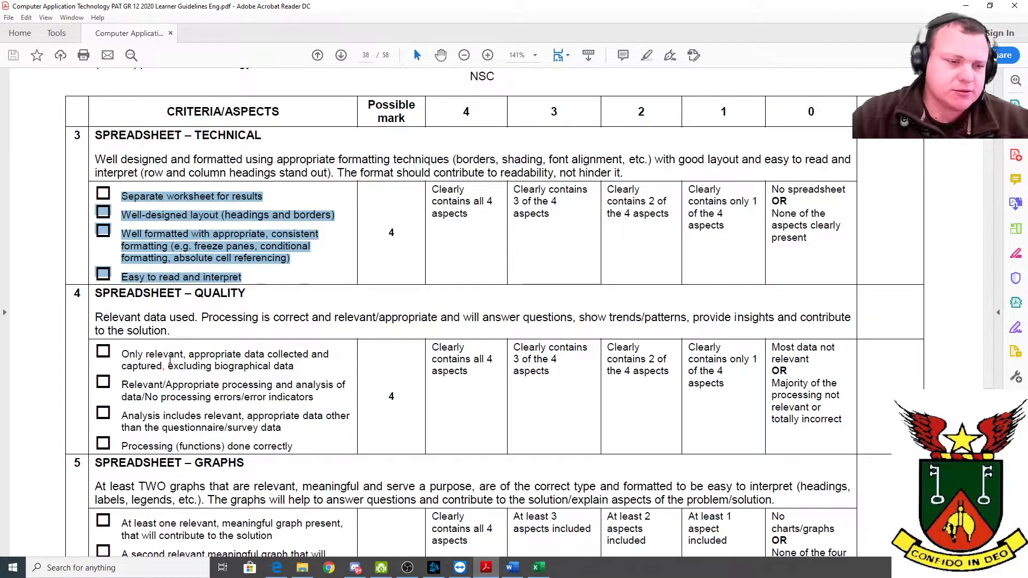
scroll(202, 353, "down", 10)
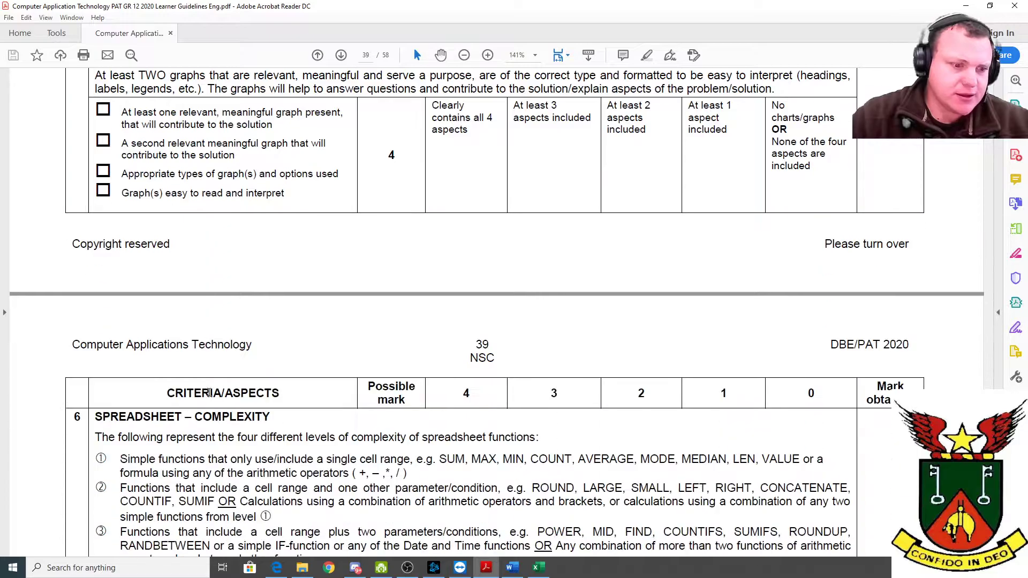
left_click_drag(115, 420, 520, 421)
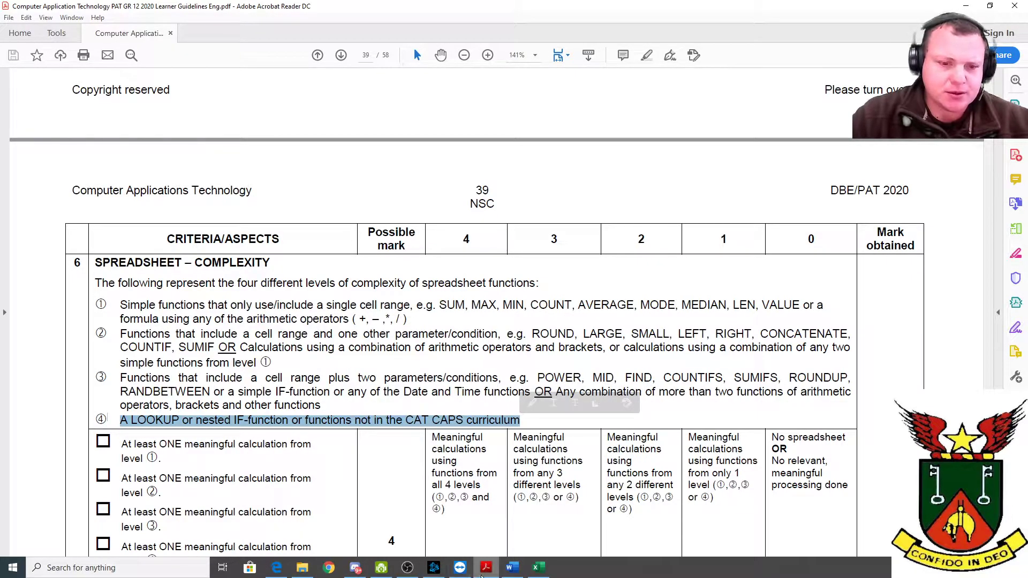
Switch to the Excel workbook and start an IF formula in L3 of the DATA sheet that returns "Full" when I3>=10.
left_click(538, 568)
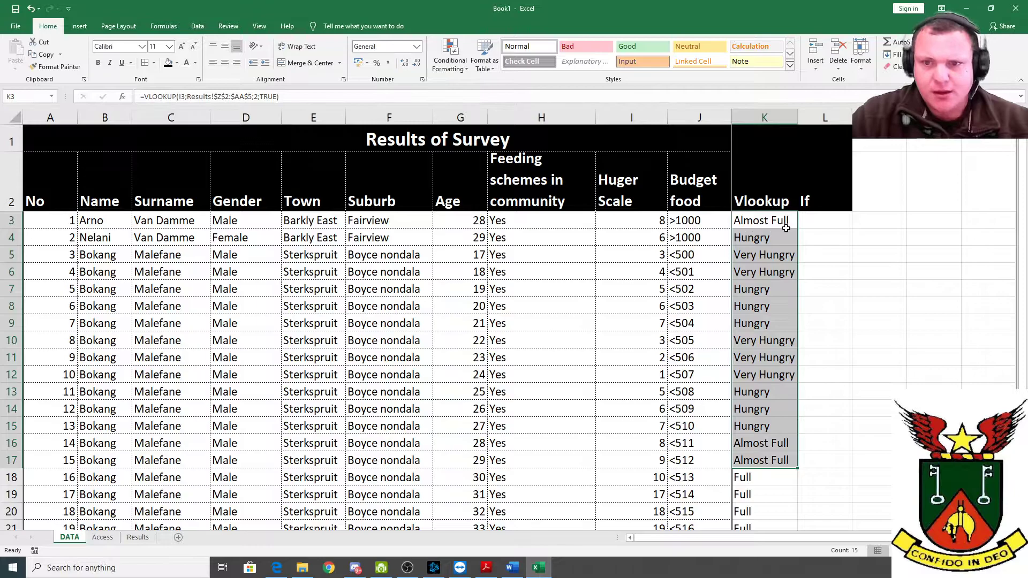
left_click(820, 226)
type("=if(")
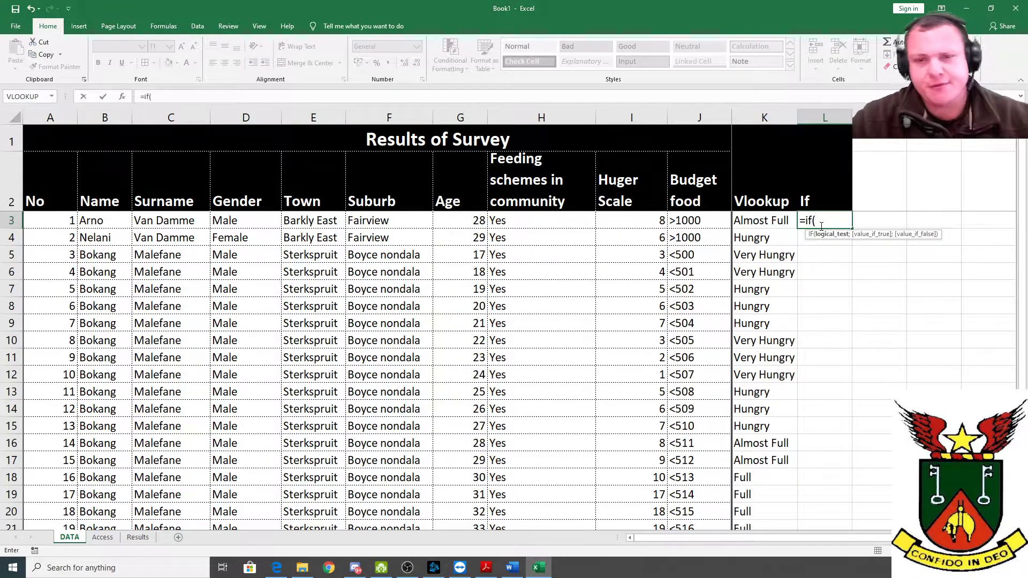
left_click(644, 223)
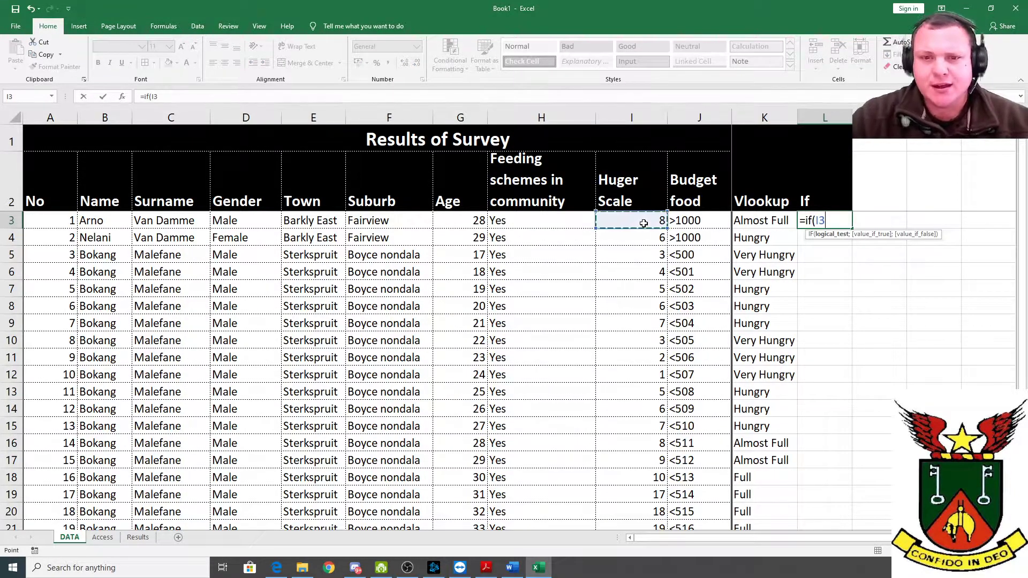
type(">")
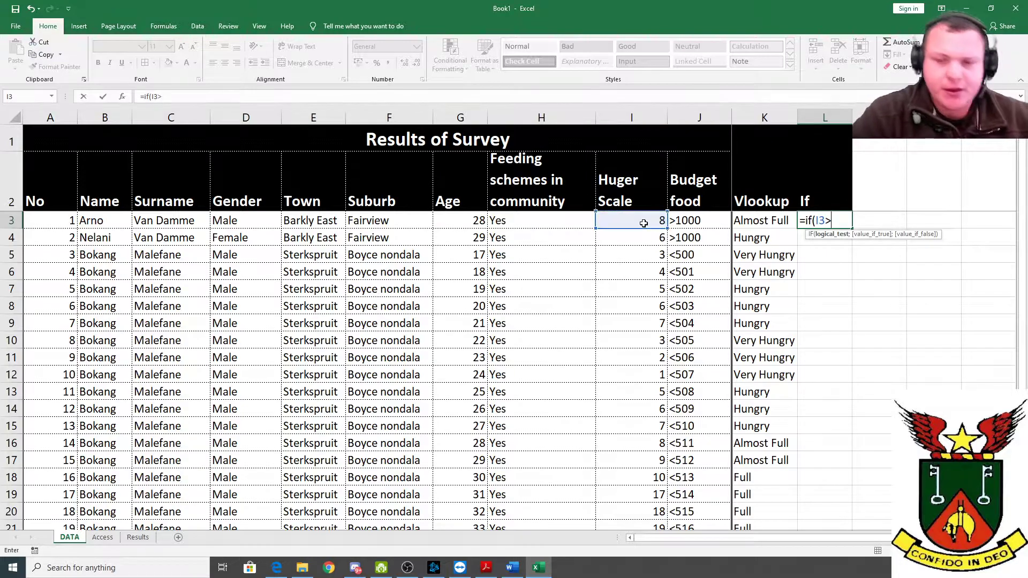
type("=")
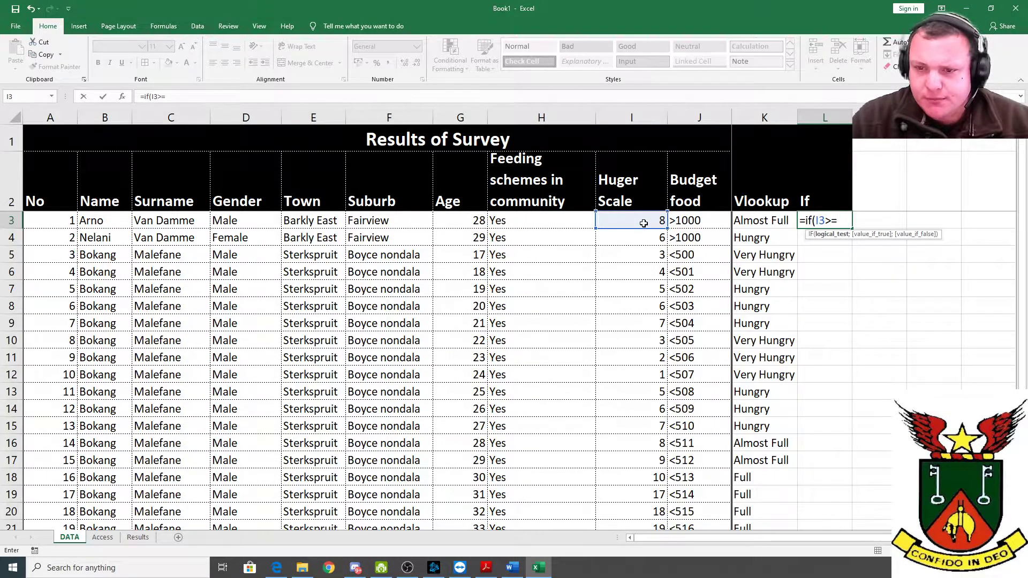
type("1")
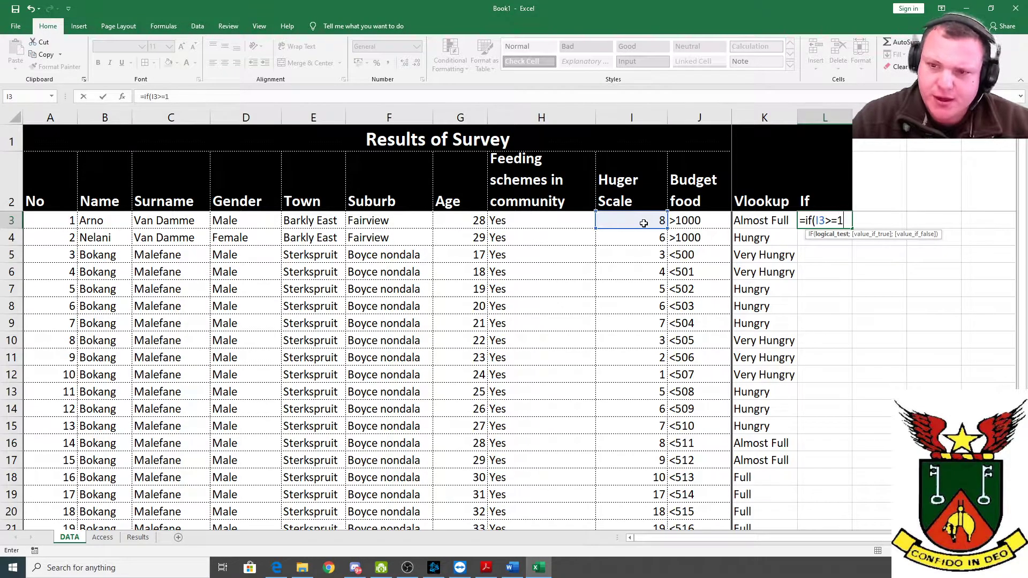
type("0;")
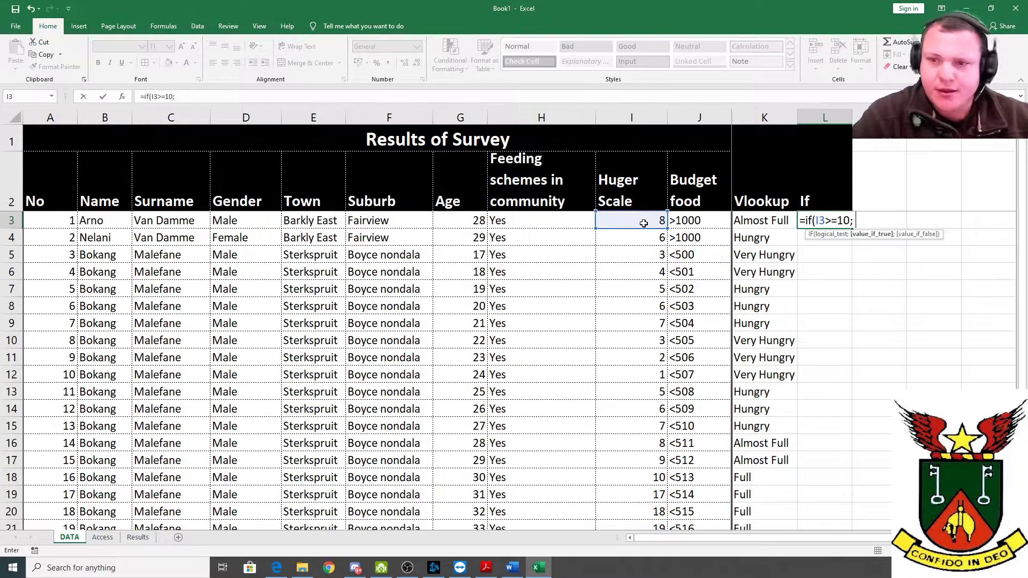
type("\"f")
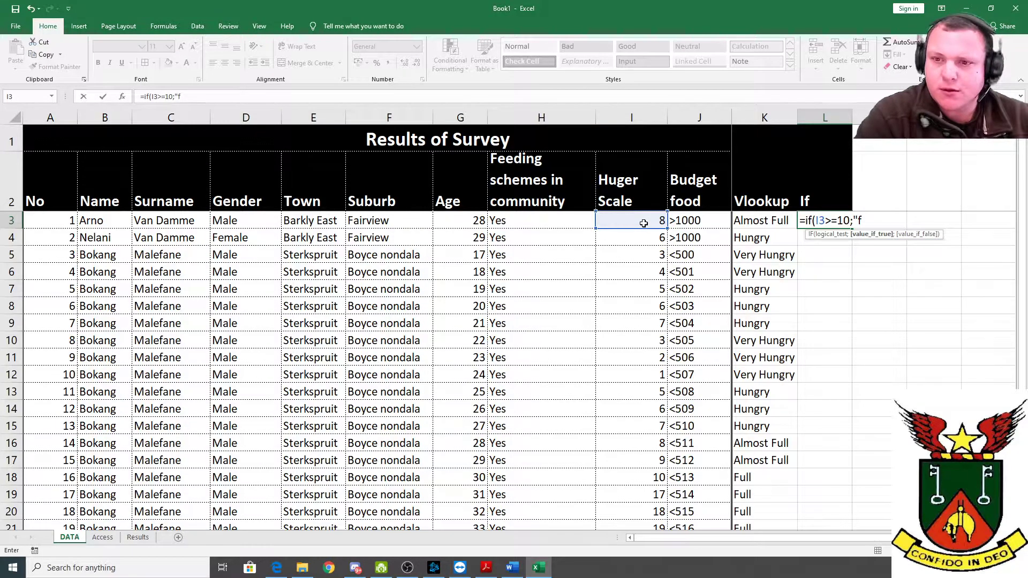
key("BackSpace")
type("Full")
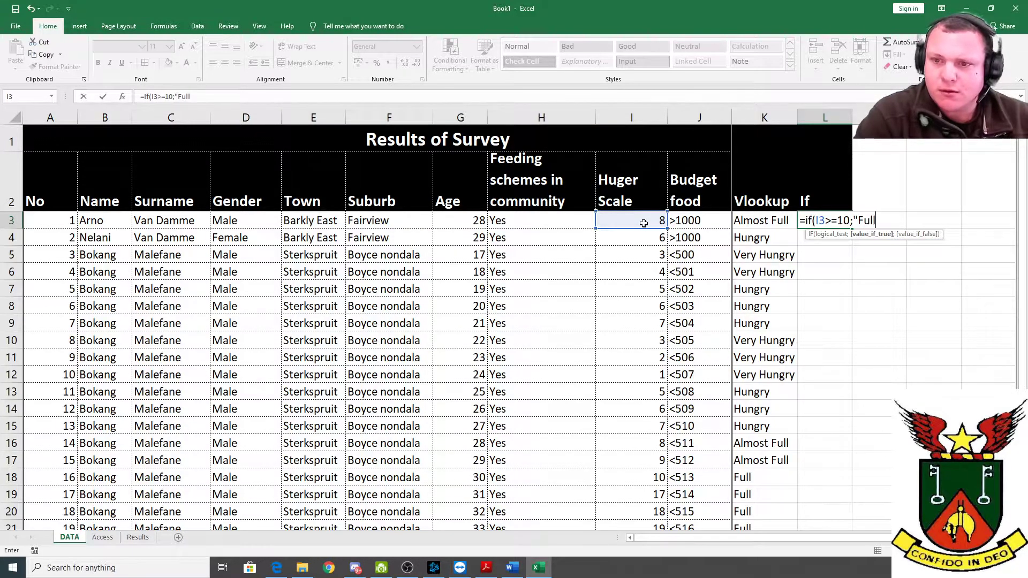
type("\";")
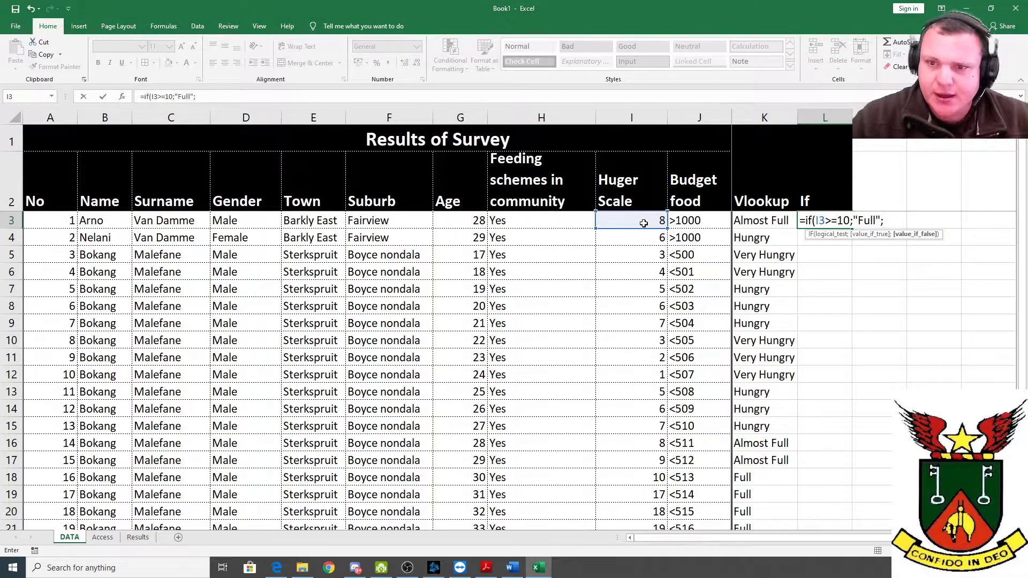
Nest a second IF as the false argument of the L3 formula, returning "Almost Full" when I3>=8.
type("if(")
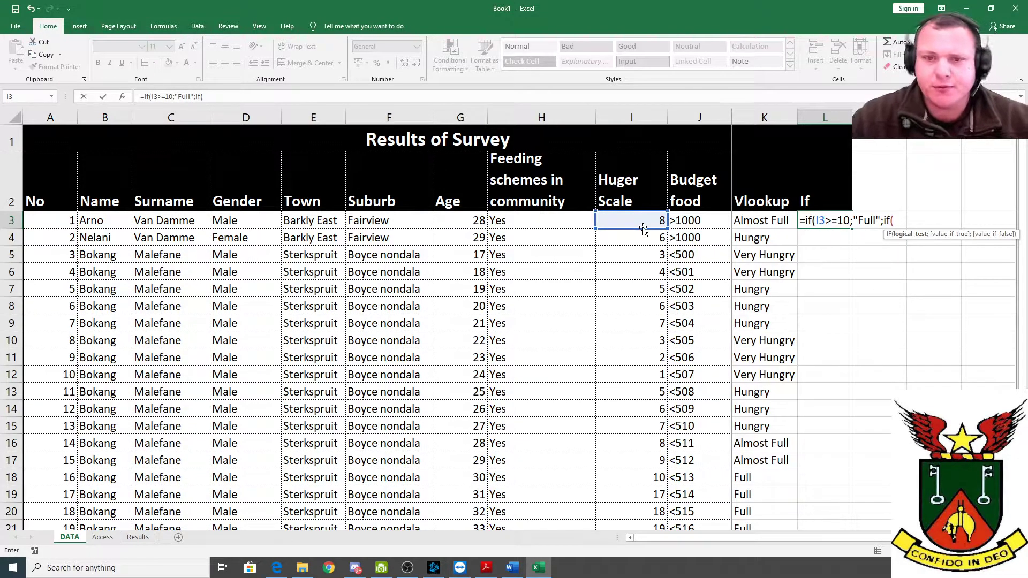
left_click(644, 224)
type(">")
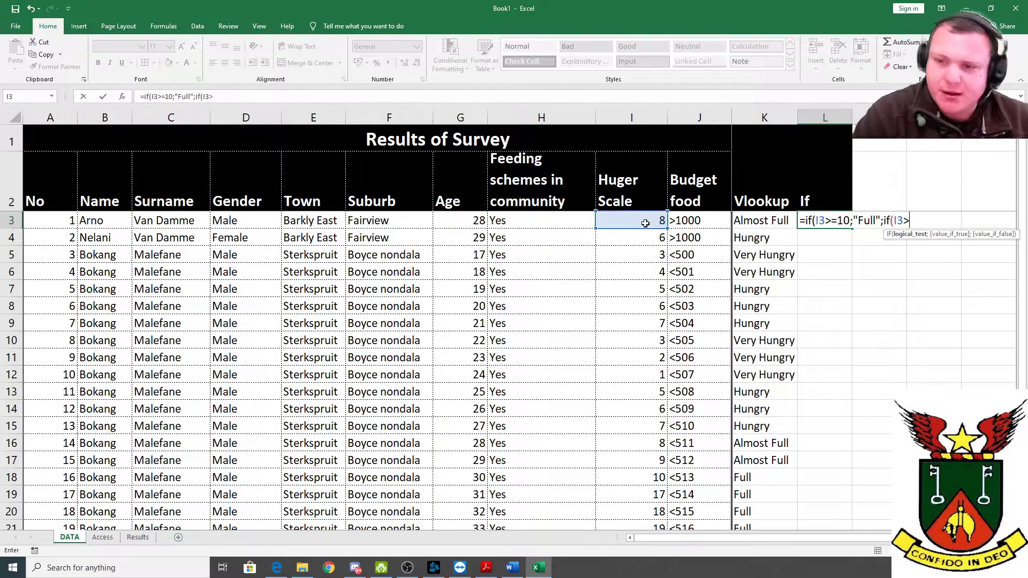
type("=8")
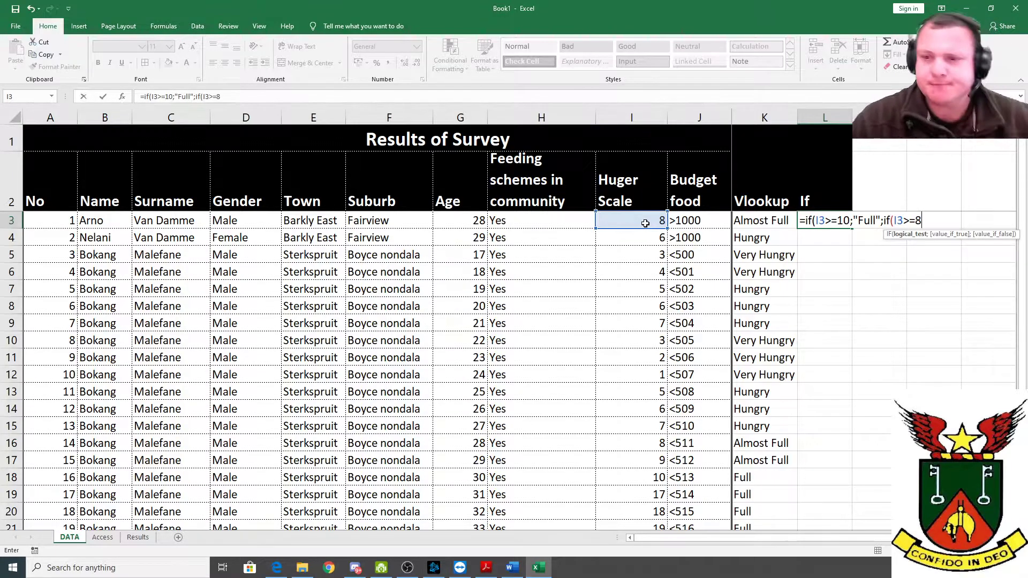
type(";")
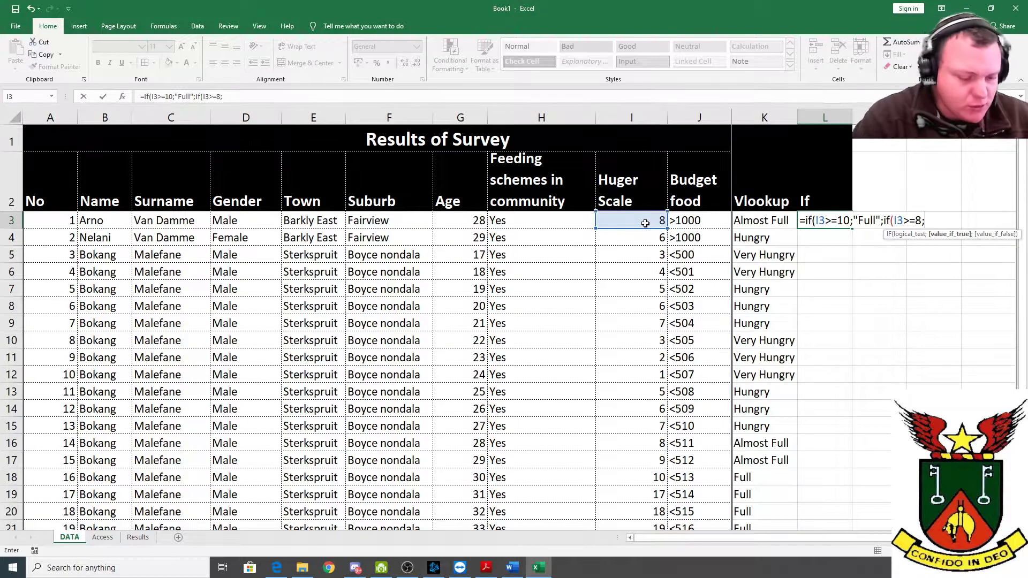
type("\"Almost ")
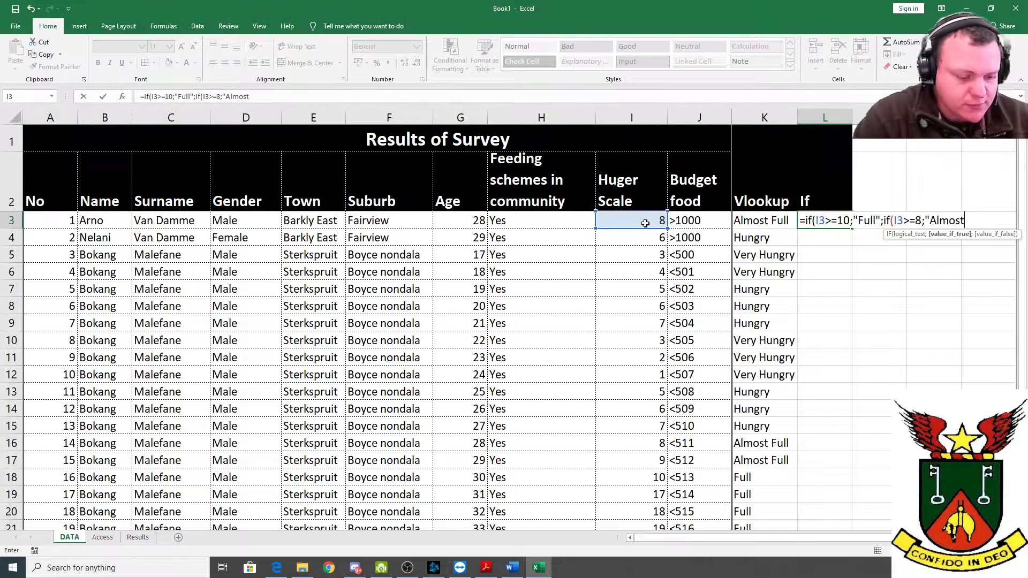
type("Ful")
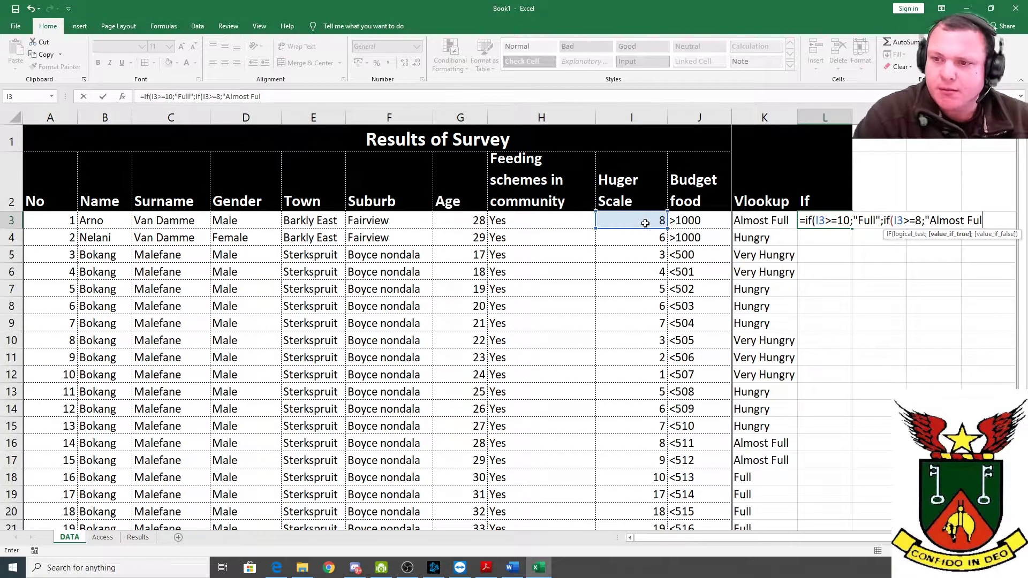
type("l\";id(")
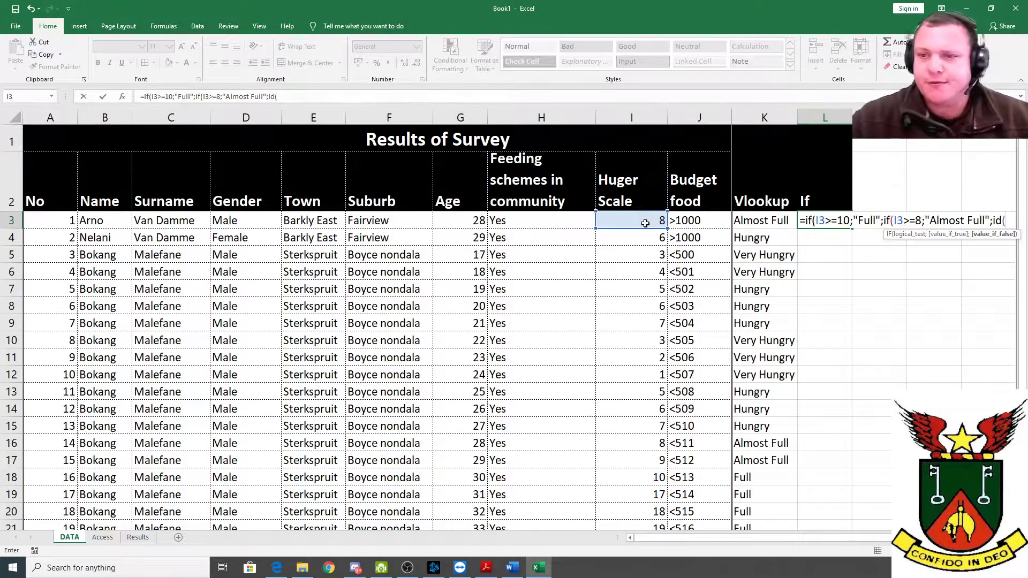
Nest a third IF in the L3 formula that returns "Full" when I3>=5.
key("BackSpace")
key("BackSpace")
type("f(")
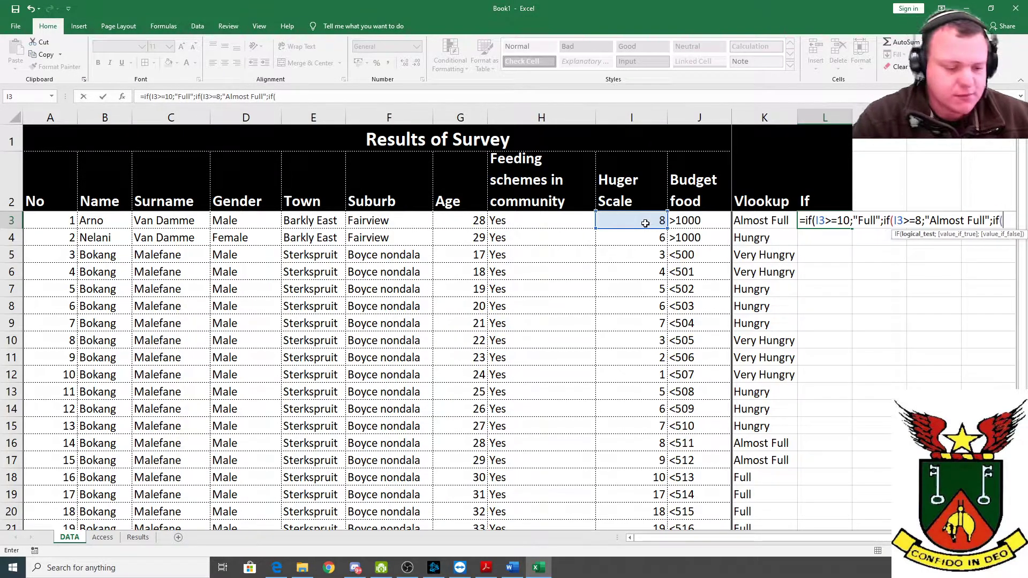
left_click(646, 223)
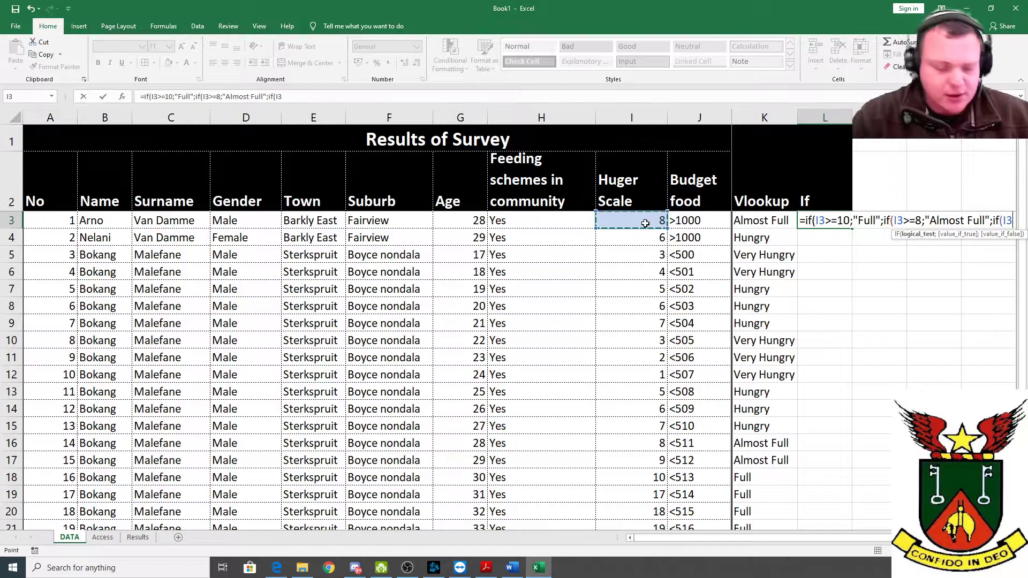
type(">=")
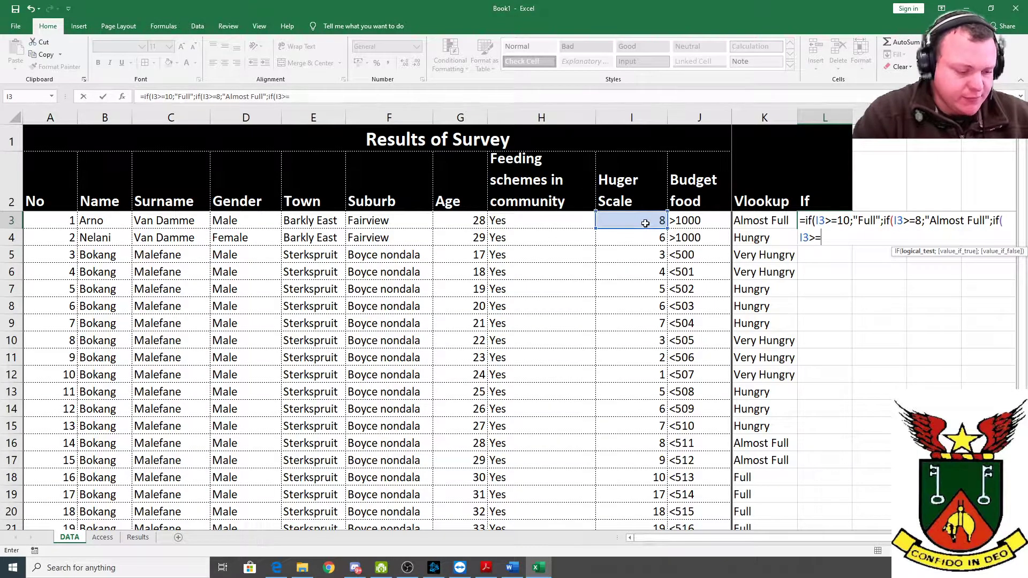
type("5")
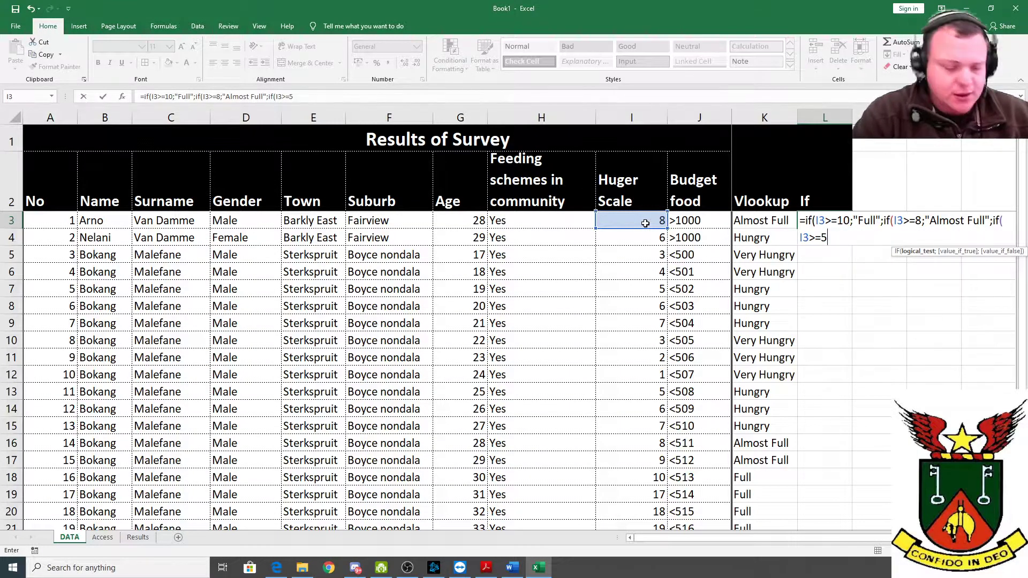
type(";|\"")
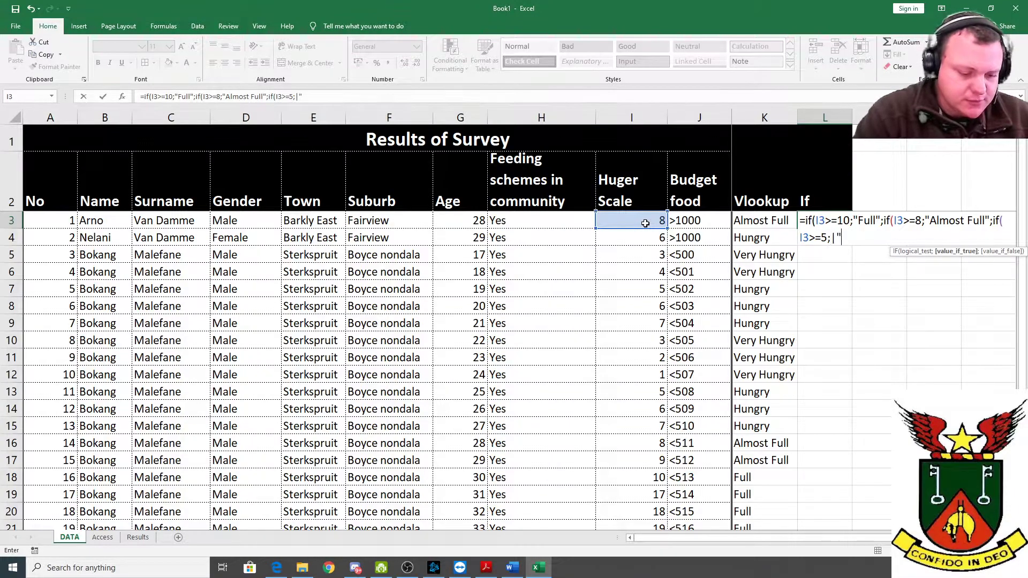
key("BackSpace")
key("BackSpace")
type("\"Ful")
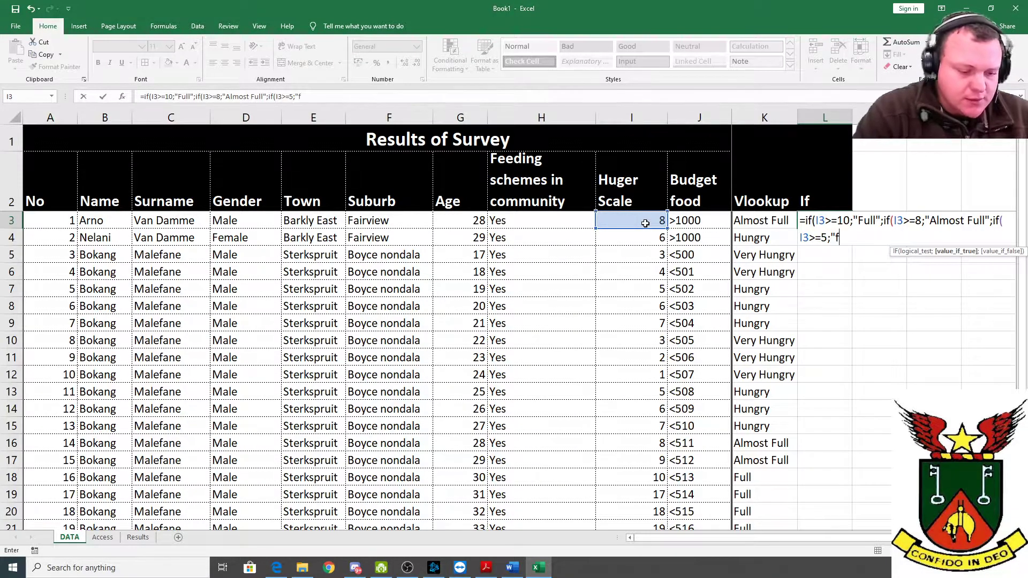
key("BackSpace")
key("BackSpace")
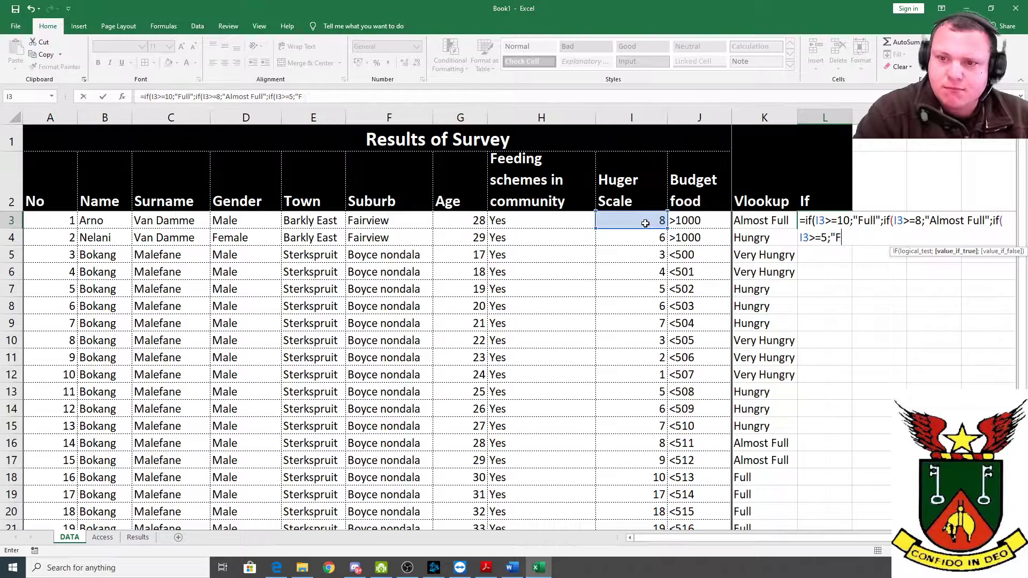
type("ull")
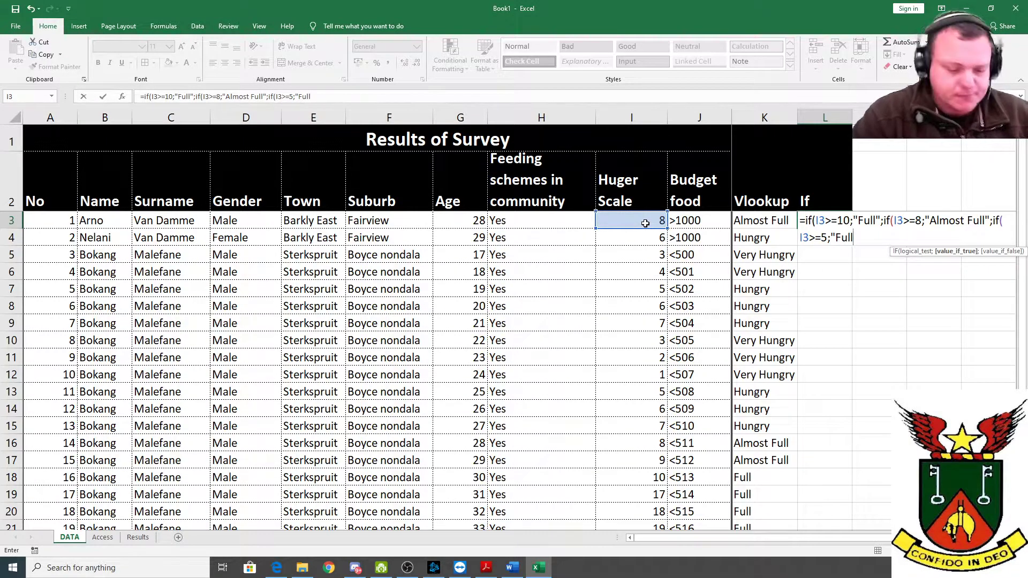
type("\";")
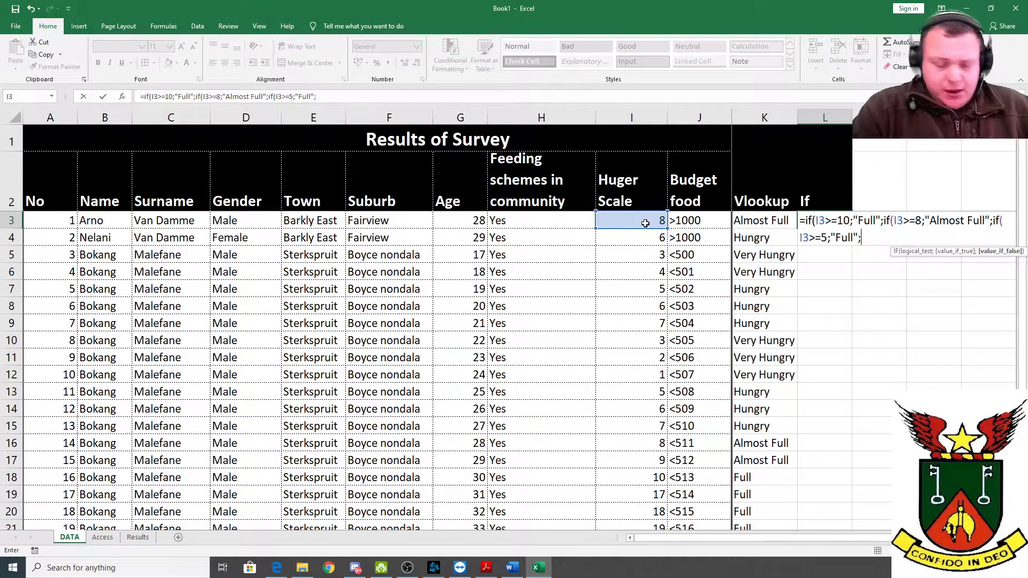
Nest a fourth IF in the L3 formula that returns "Hungry" when I3>=3.
type("if")
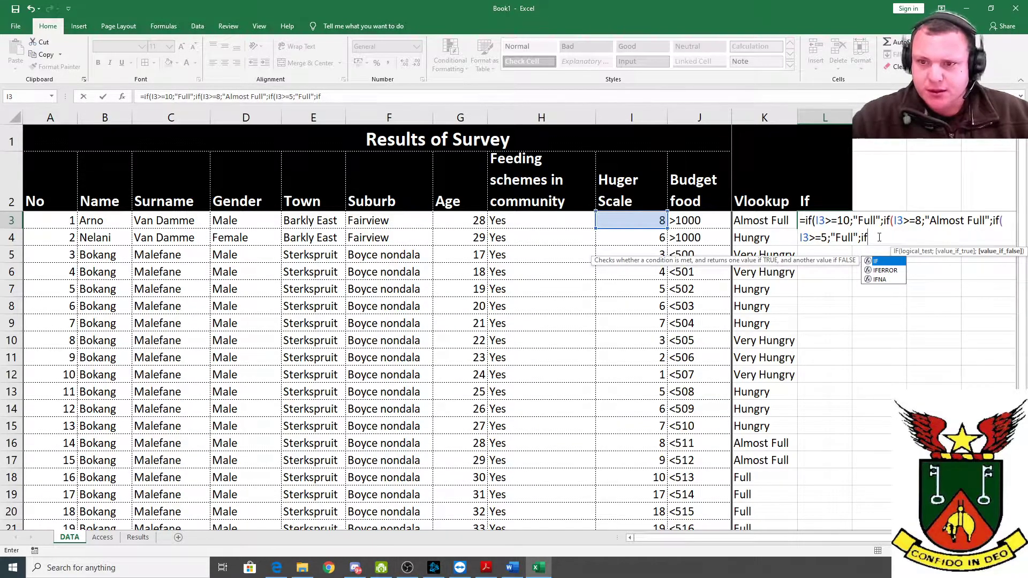
type("(")
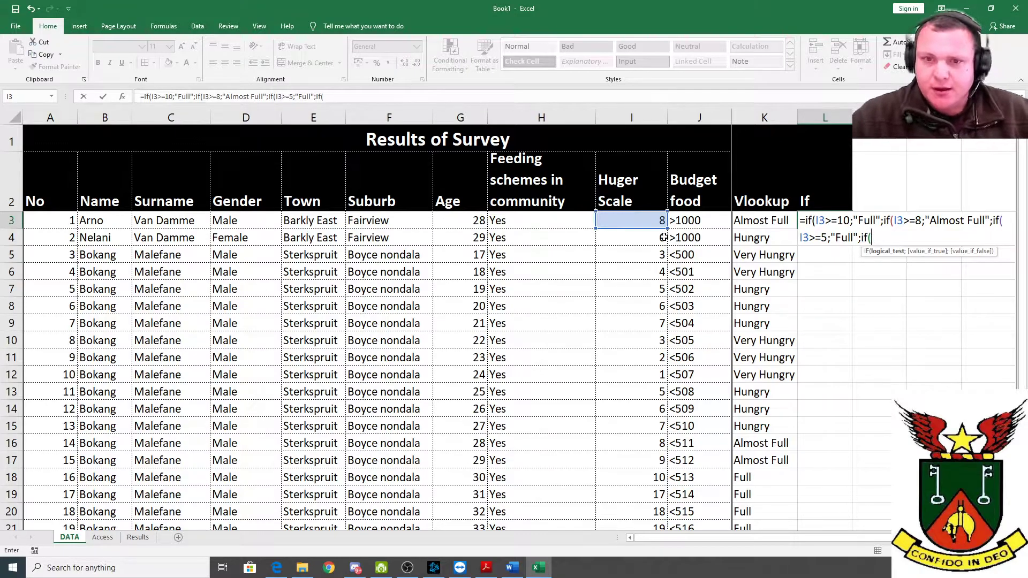
left_click(648, 223)
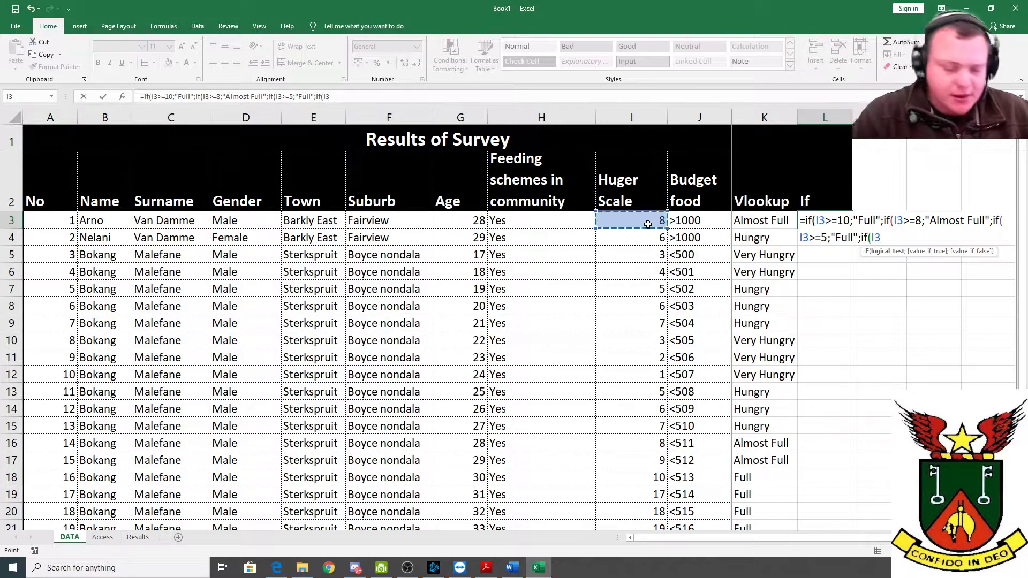
type(">=")
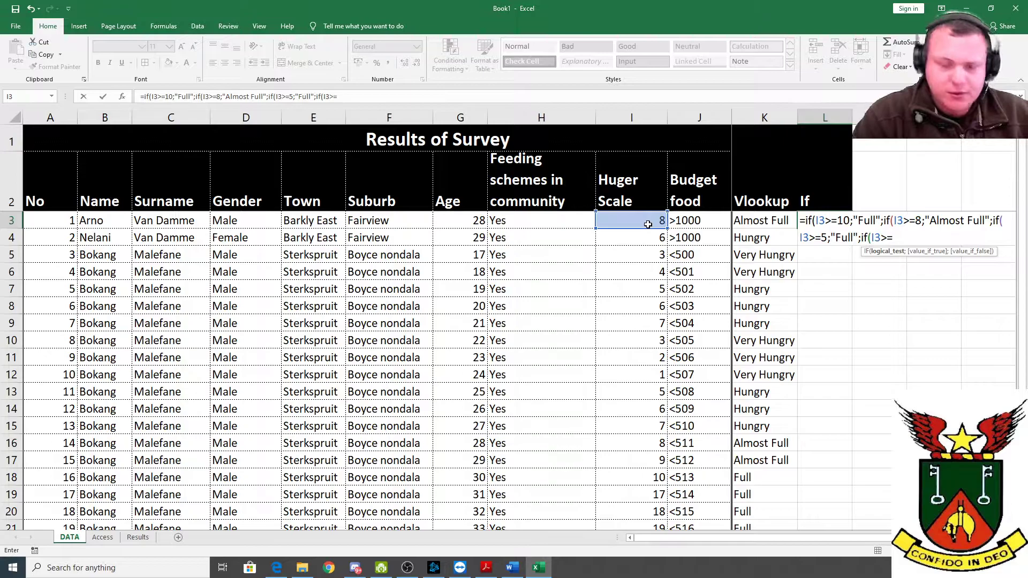
type("3")
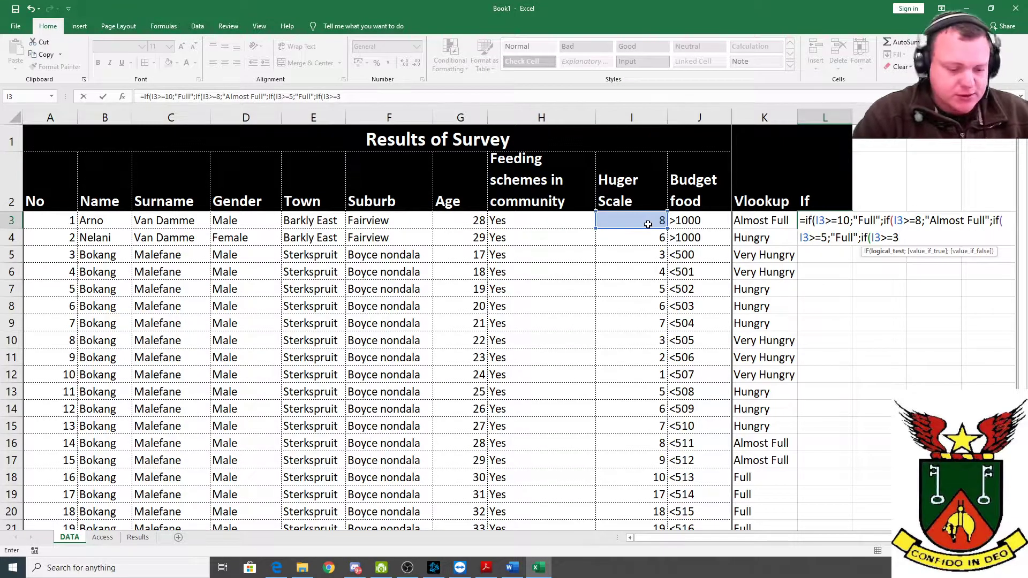
type("'")
type(";")
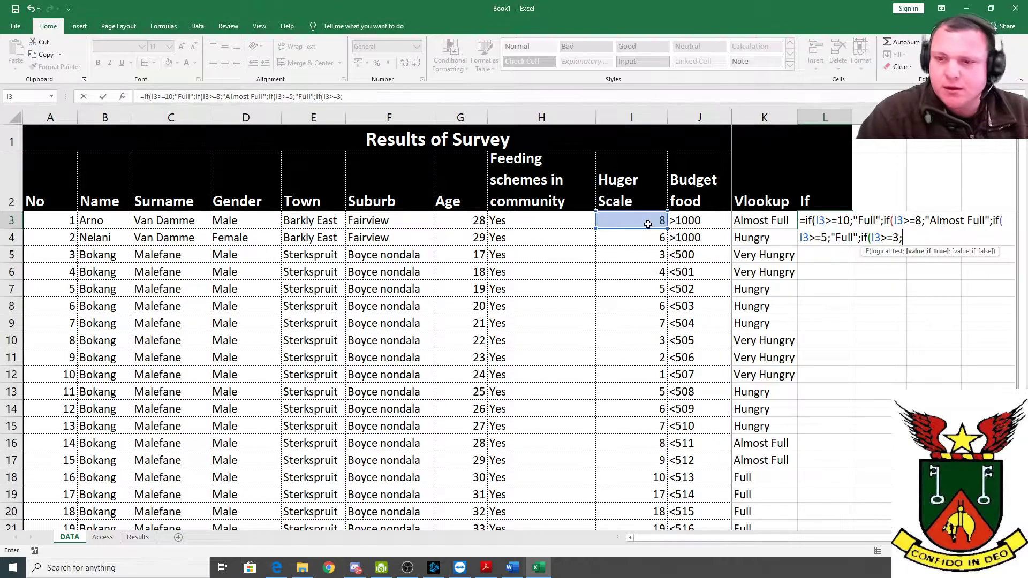
type("\"h")
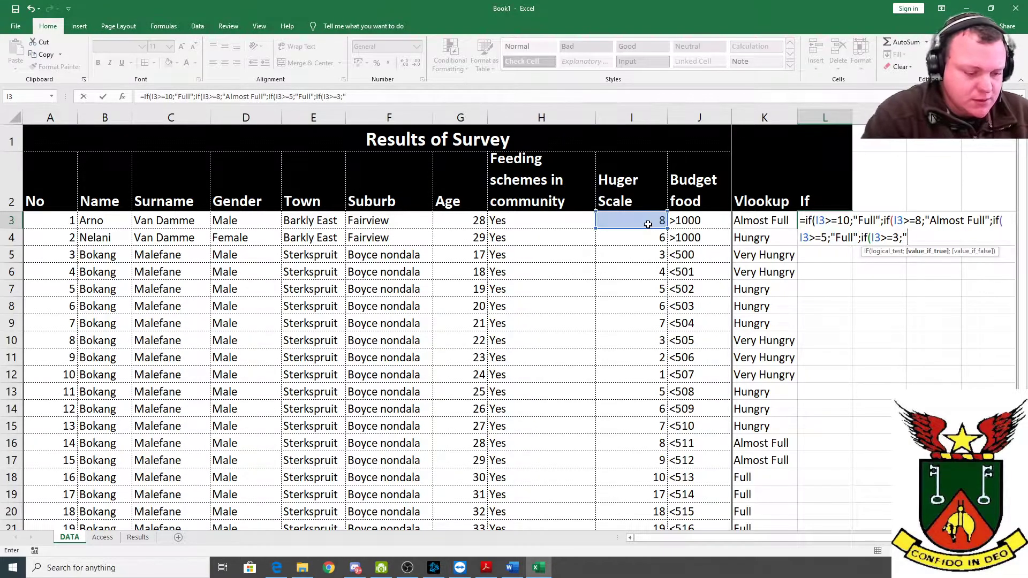
key("BackSpace")
key("BackSpace")
type("\"Hungry")
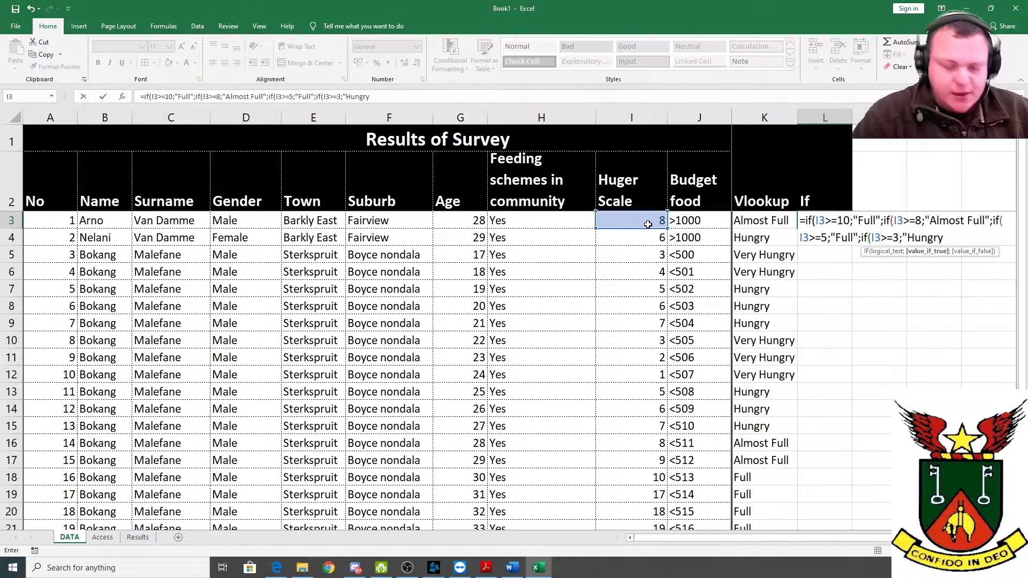
type("\"")
type(";")
Finish the L3 formula with "Very Hungry" as the last IF's false value and accept the suggested closing brackets.
type("Ver")
key("BackSpace")
key("BackSpace")
key("BackSpace")
type("\"V")
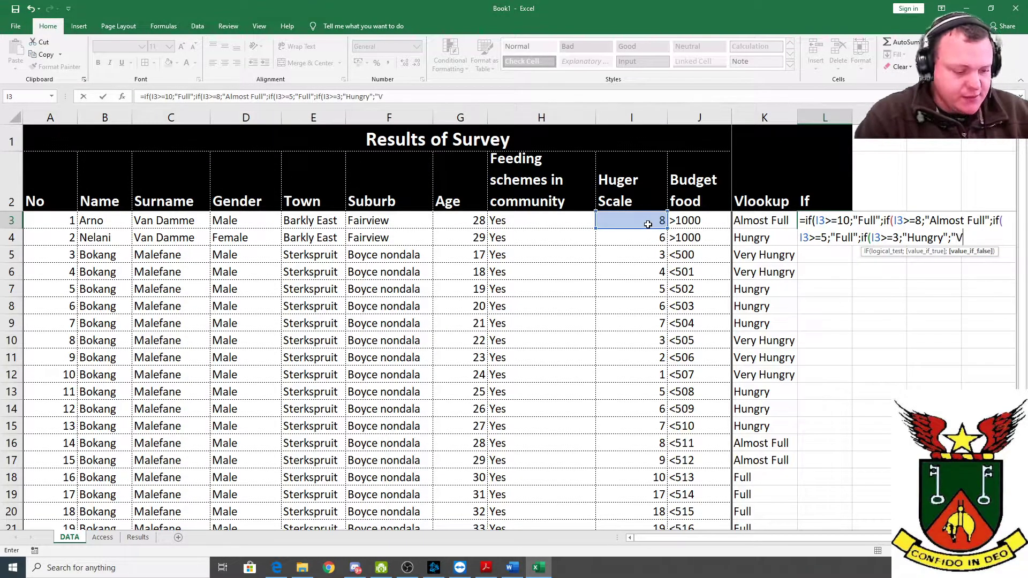
type("ery Hungry")
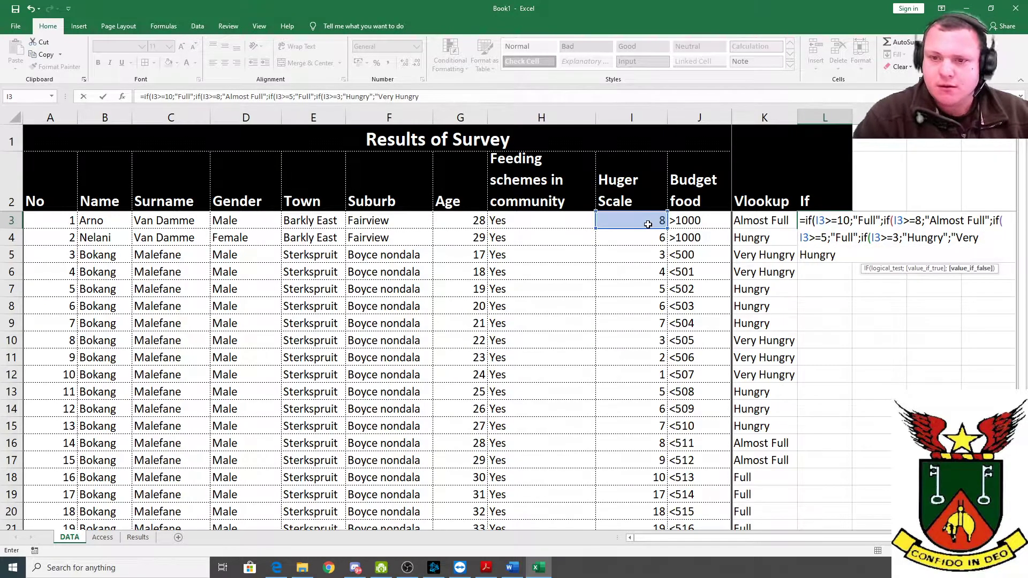
type("\"")
key("Return")
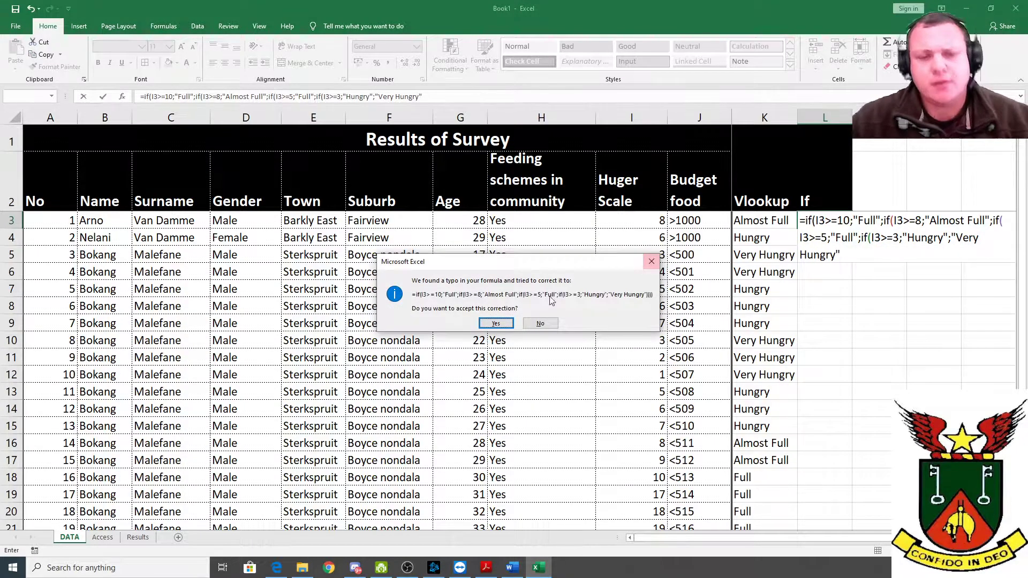
left_click(498, 324)
Fill the L3 formula down the If column for all survey rows.
left_click(825, 221)
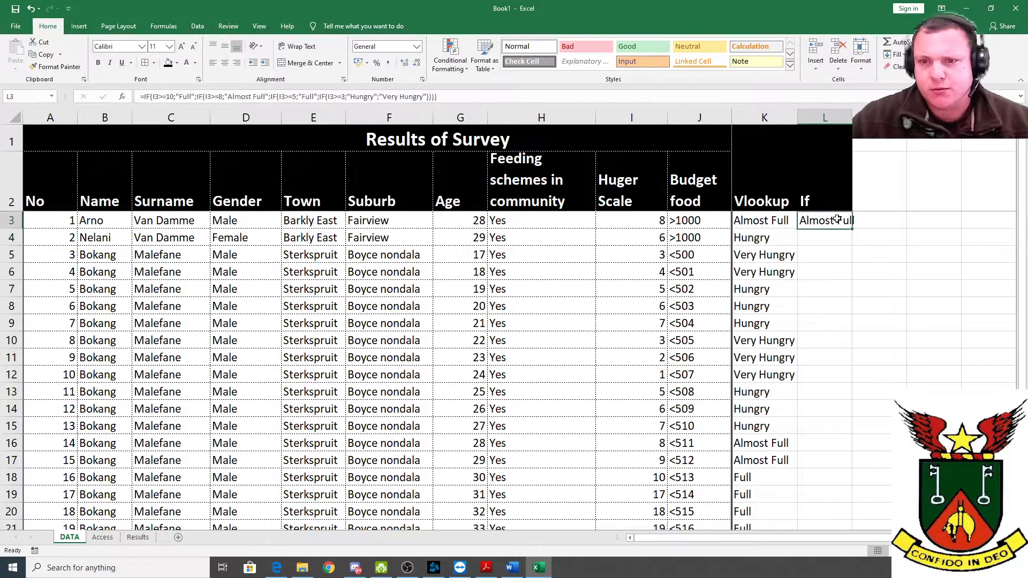
double_click(851, 228)
left_click(934, 272)
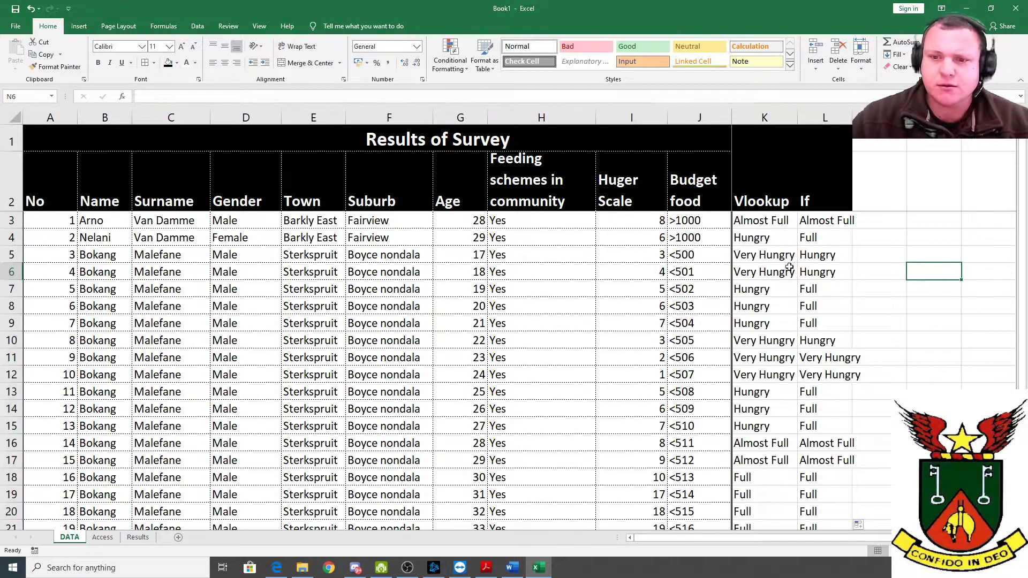
Change the result of the I10>=3 test in the L10 formula to "Very Hungry".
left_click(839, 347)
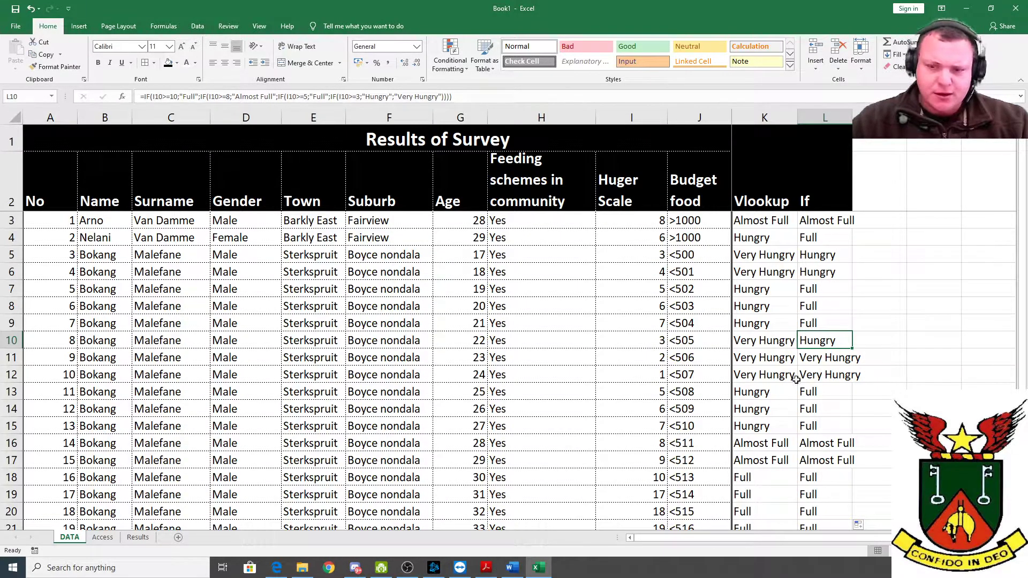
left_click_drag(218, 8, 225, 98)
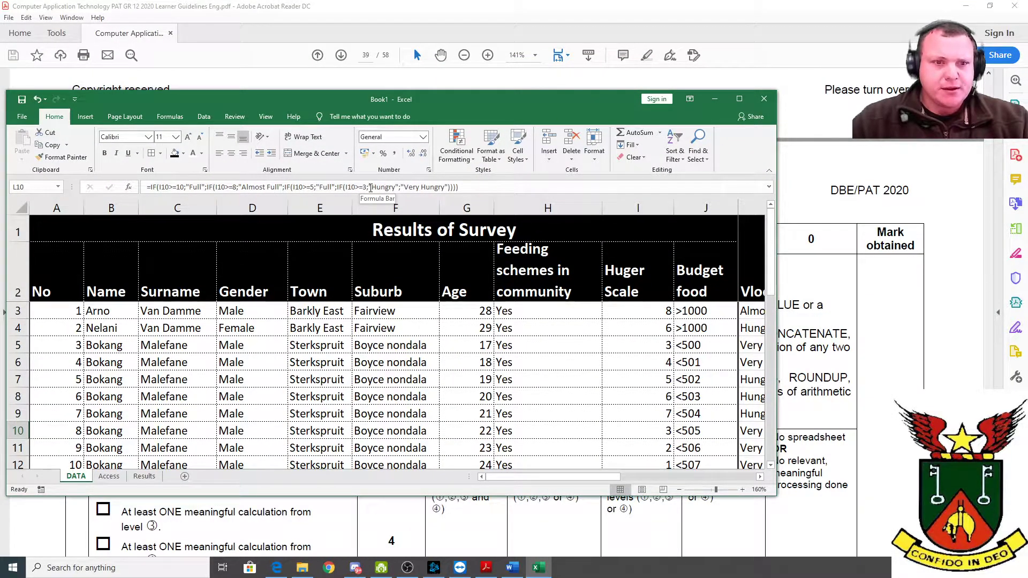
left_click(374, 186)
type("Ver")
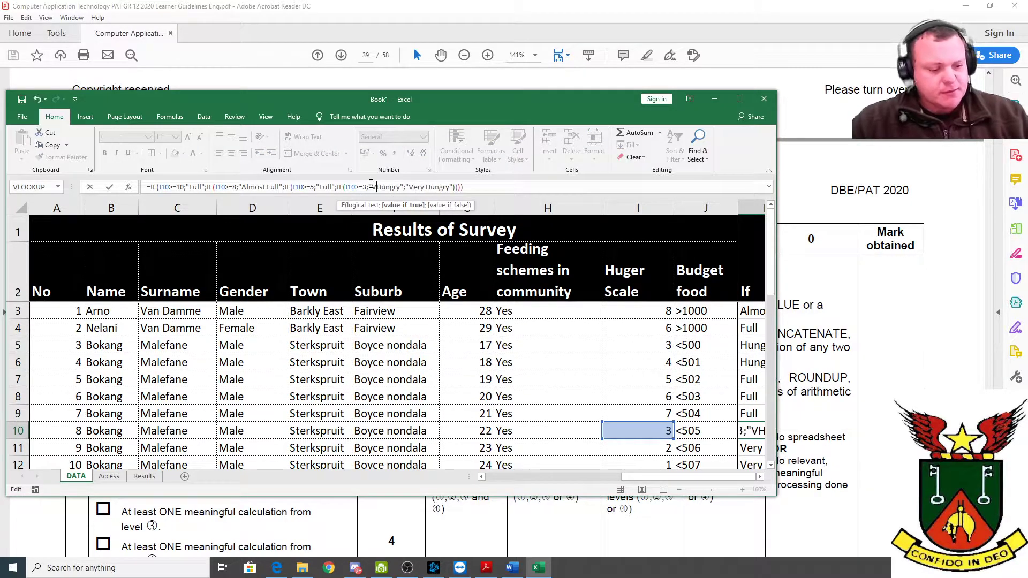
type("y")
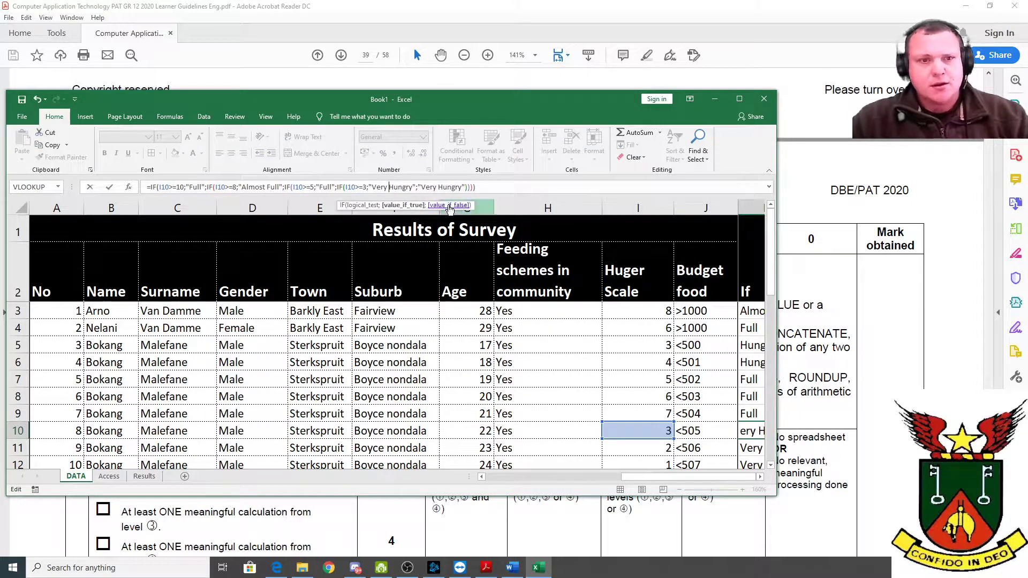
key("Return")
left_click(739, 99)
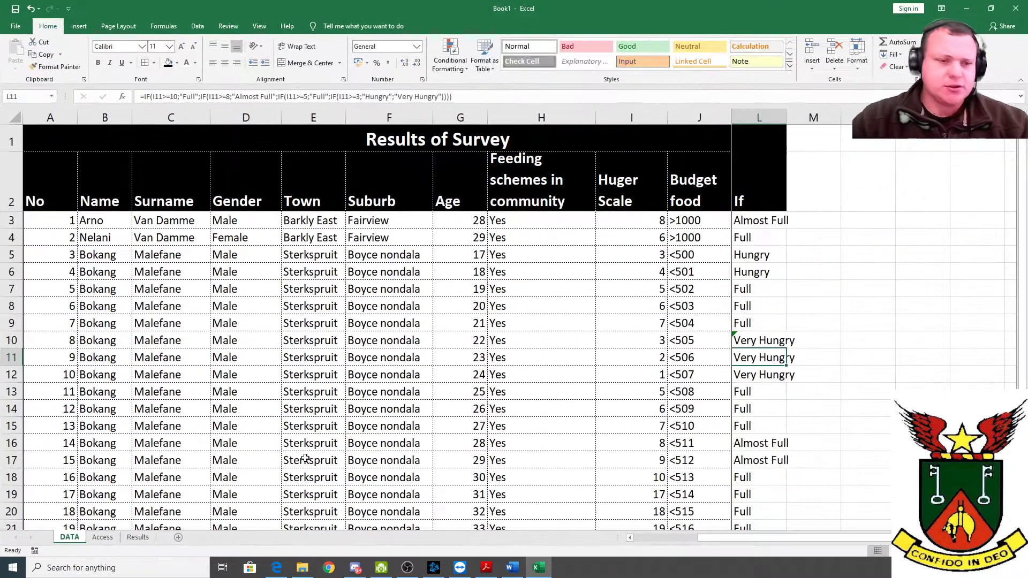
Compare the Vlookup and If columns on the DATA sheet with the Vlookup Table on the Results sheet.
left_click(135, 541)
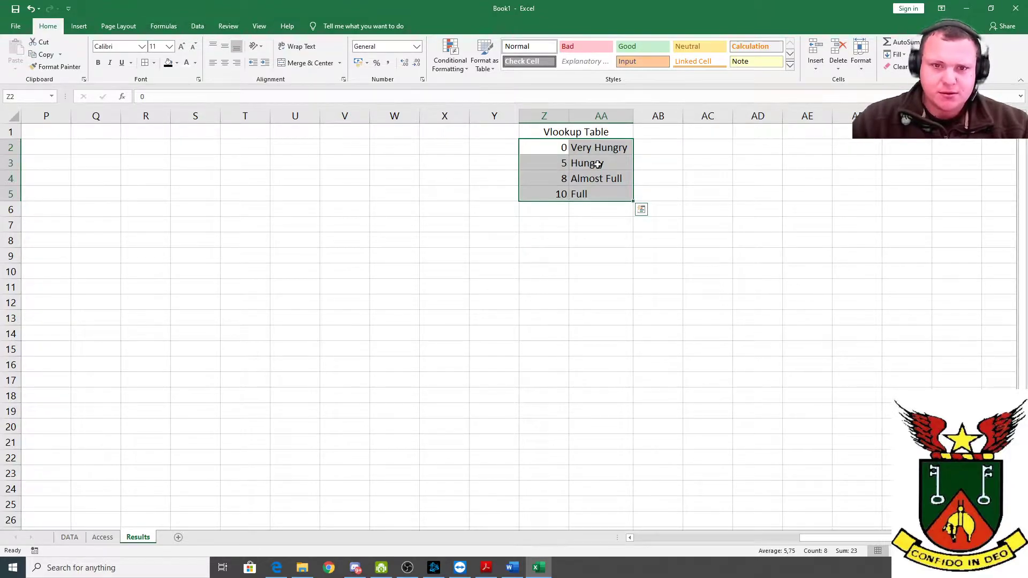
left_click(70, 537)
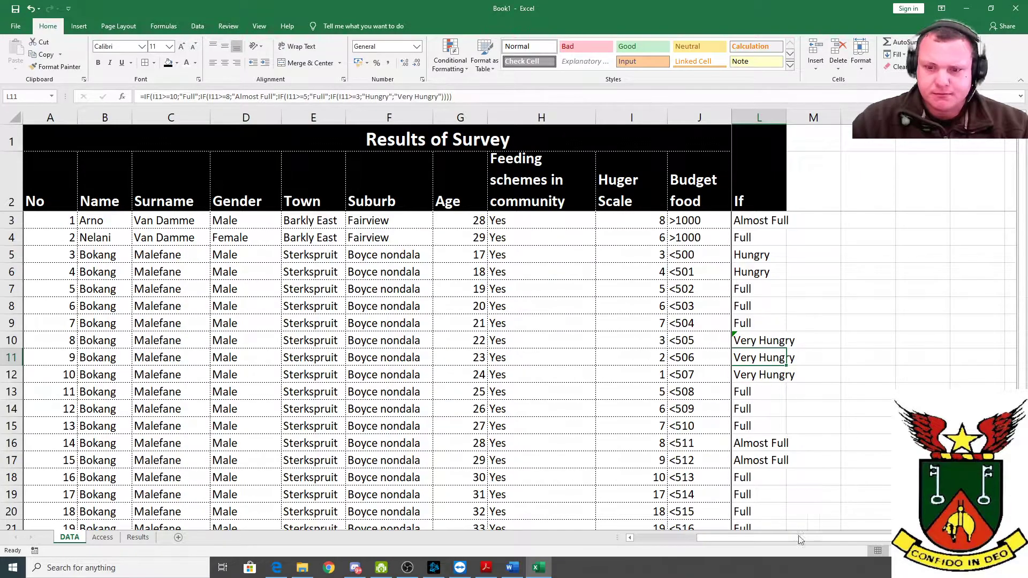
left_click_drag(723, 538, 658, 540)
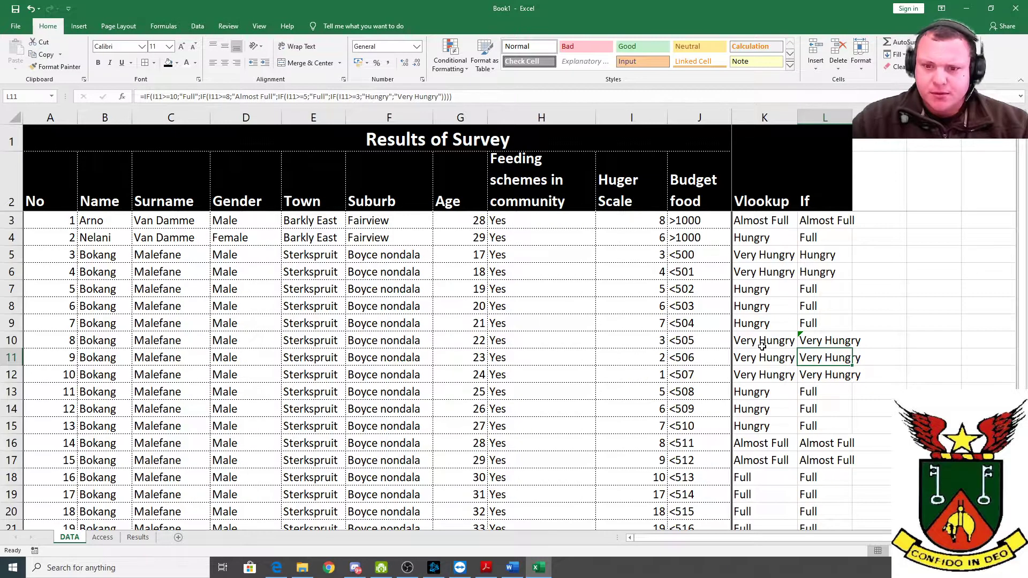
left_click(135, 537)
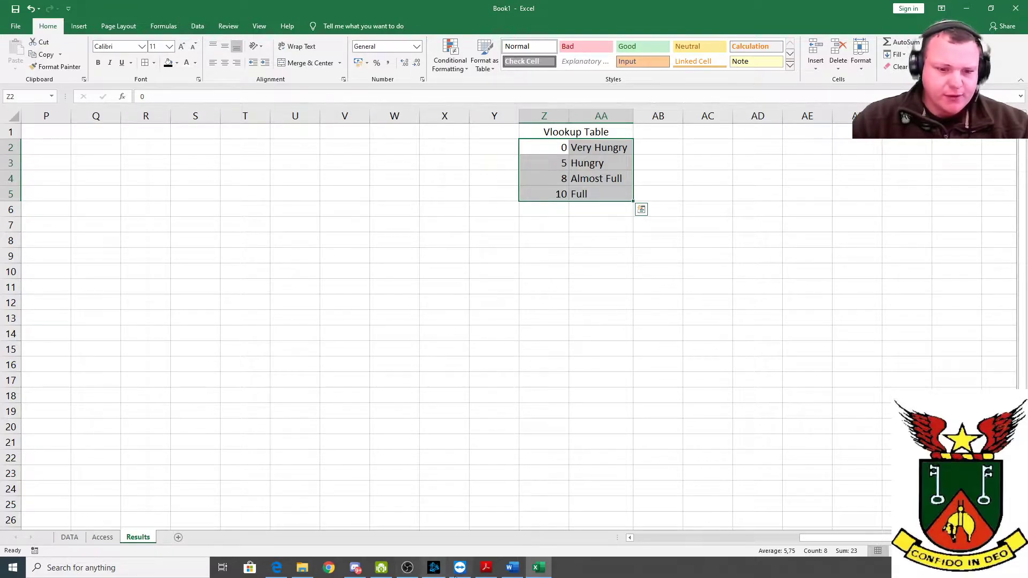
left_click(509, 572)
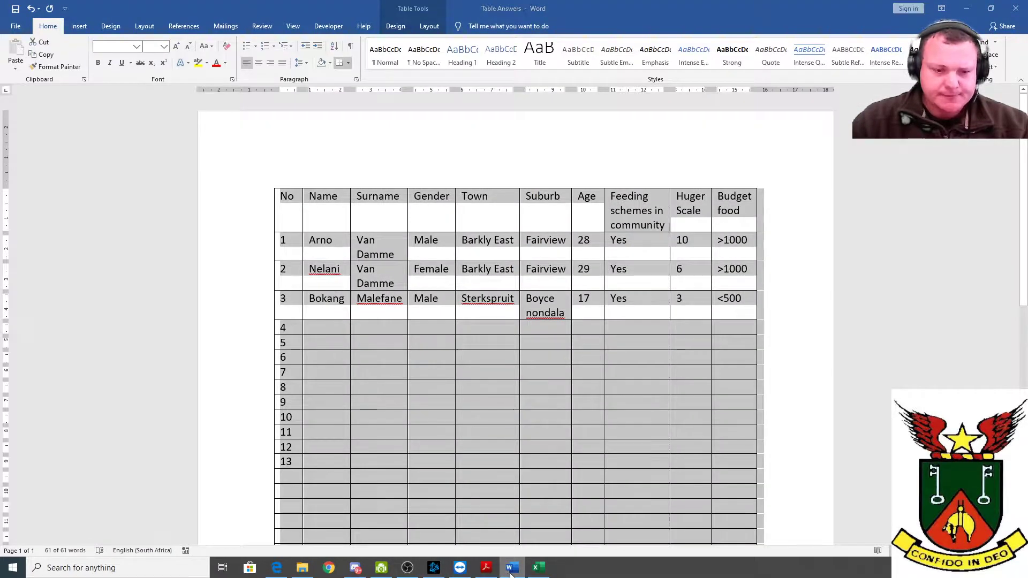
left_click(510, 572)
left_click(530, 572)
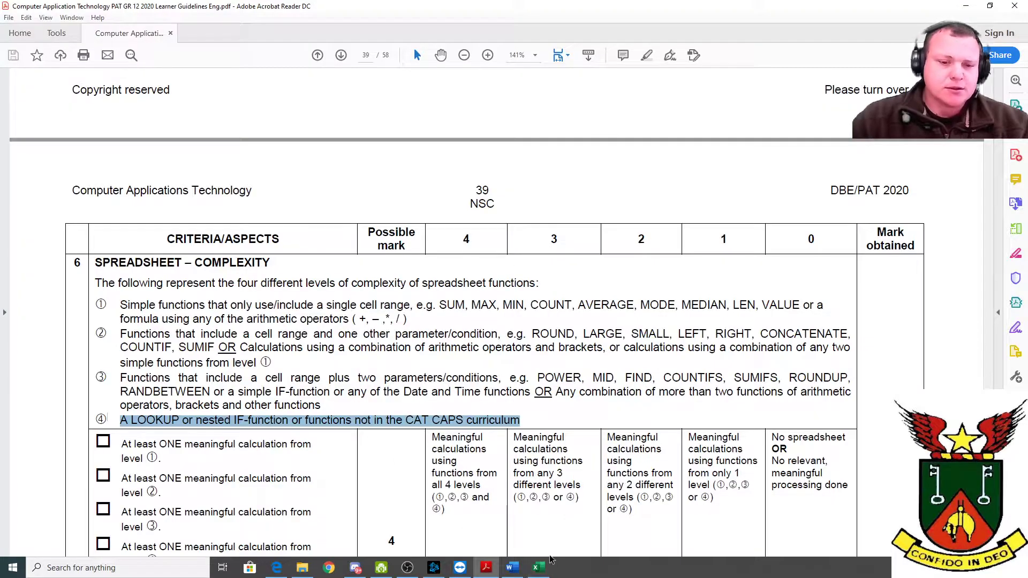
left_click(533, 571)
left_click(70, 537)
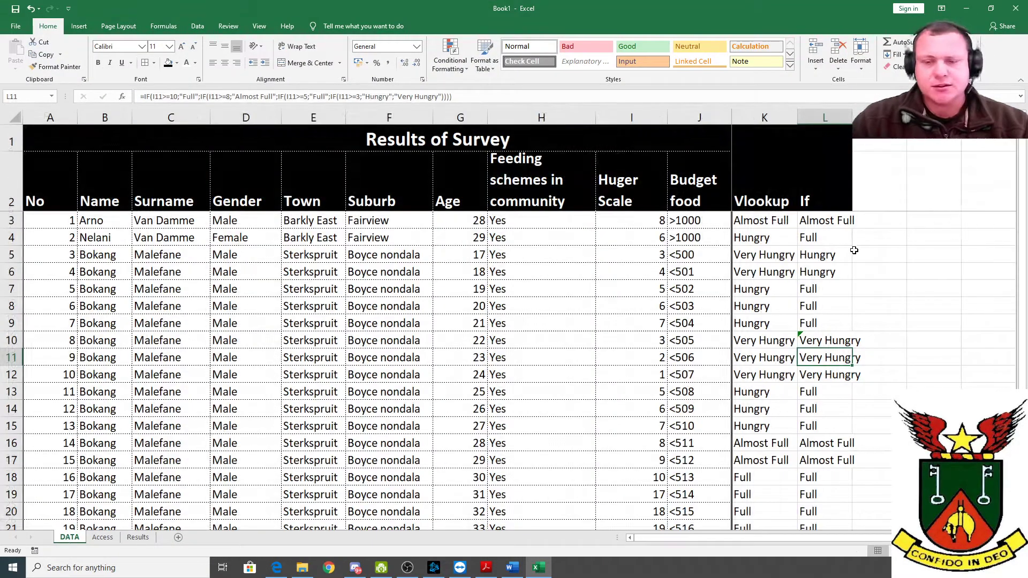
In the L3 formula, remove the 3 from the last nested IF test and change its operator to <=.
left_click(844, 225)
double_click(343, 5)
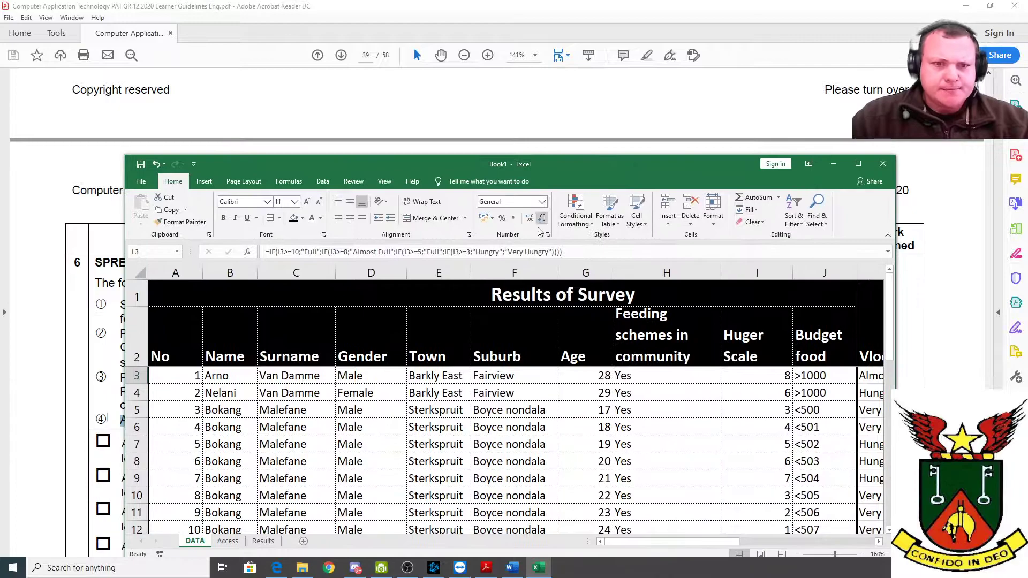
left_click(471, 254)
left_click(471, 254)
key("BackSpace")
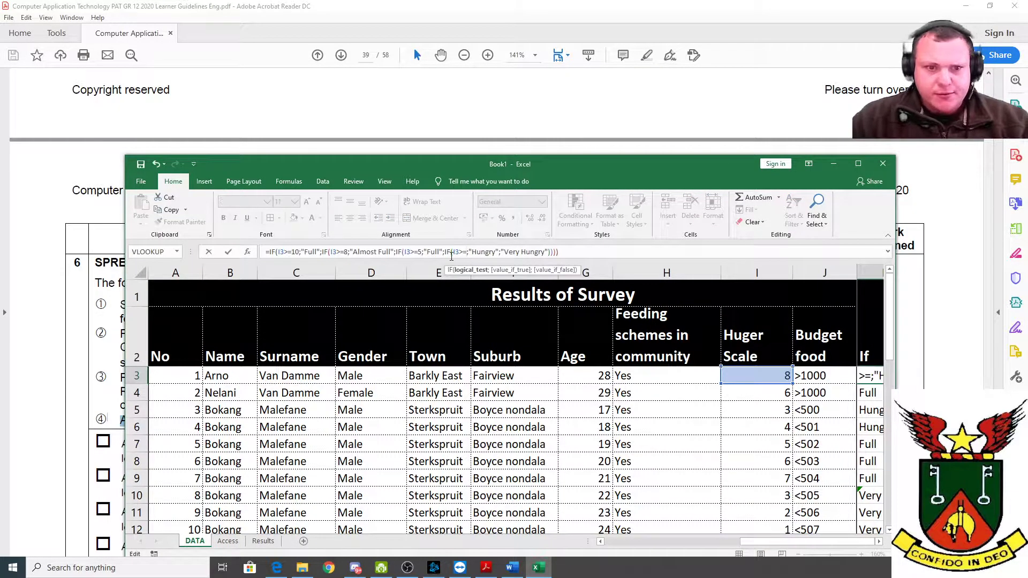
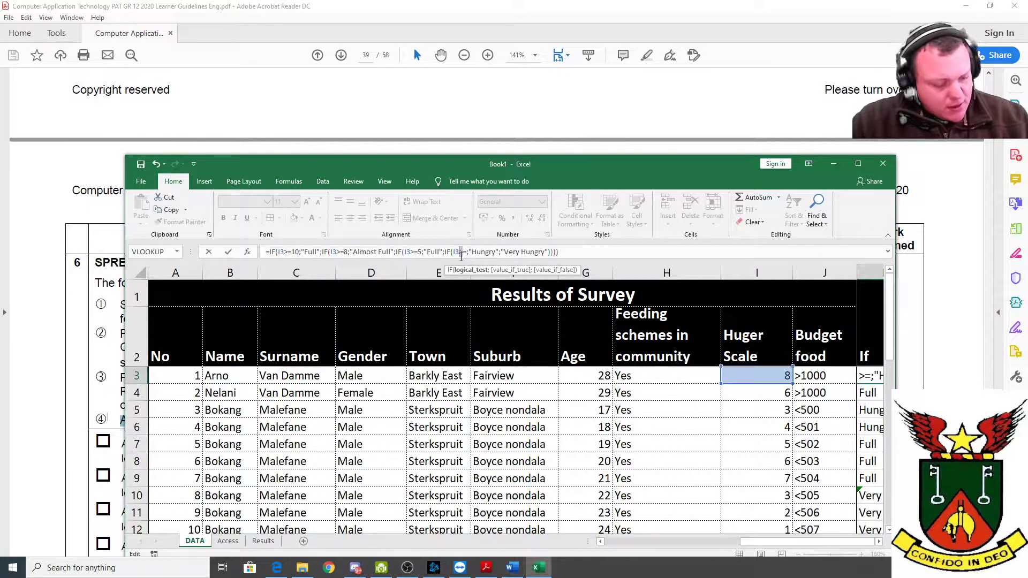
type("<")
Change the third IF test in L3 to I3>5 and complete the last test as I3<=5.
left_click(415, 252)
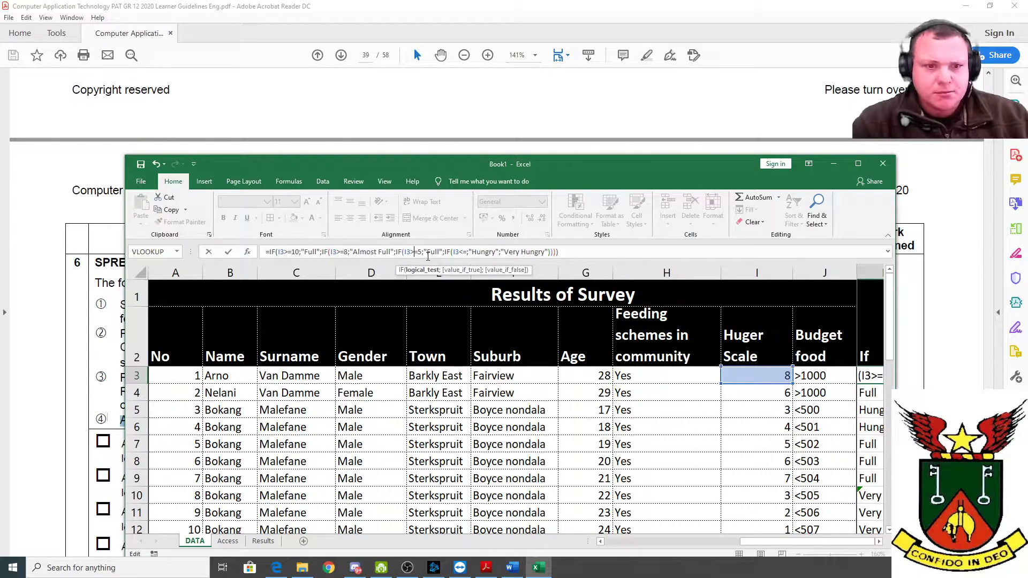
key("Delete")
key("Return")
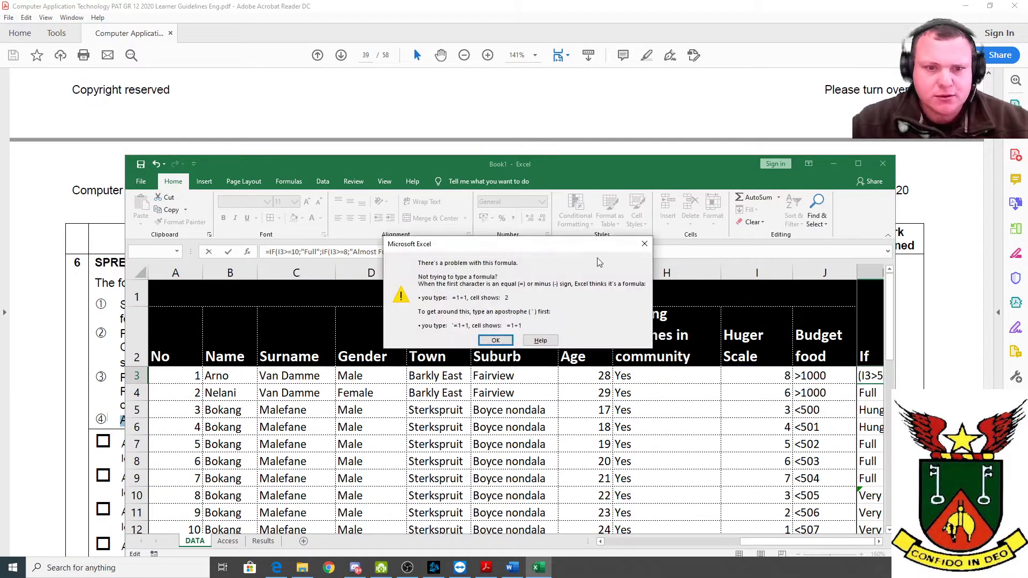
left_click(645, 243)
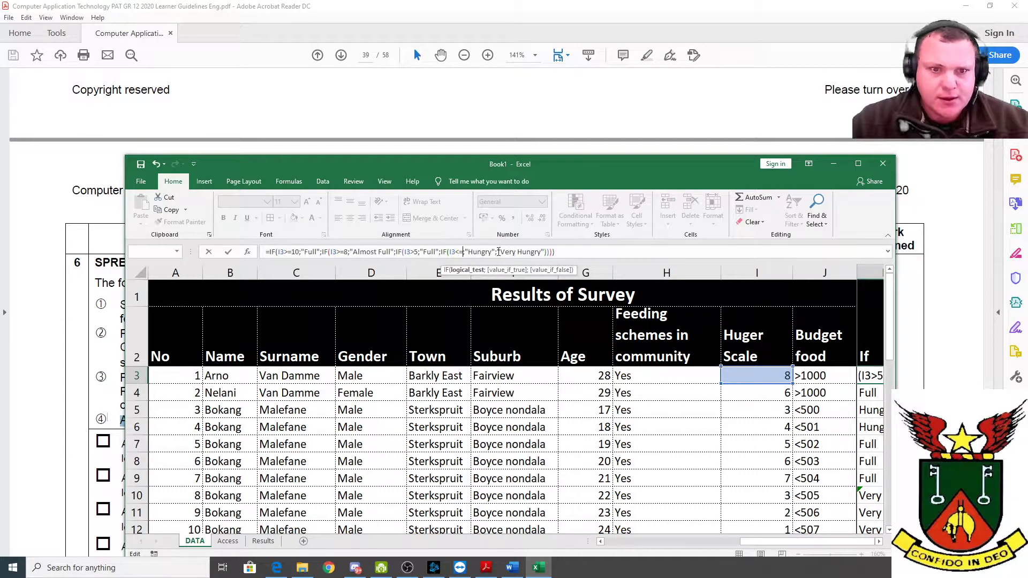
type("5;")
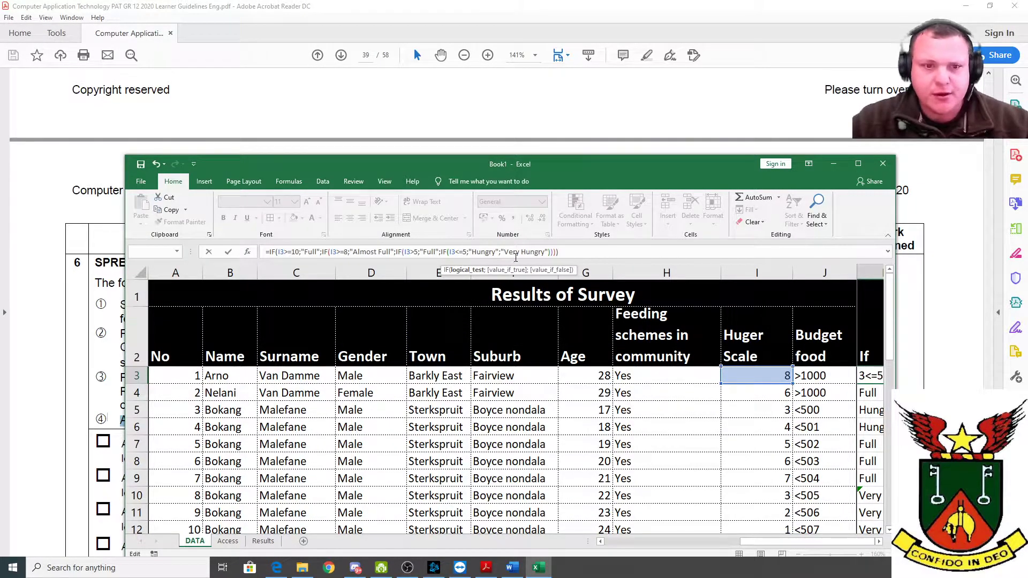
left_click(576, 253)
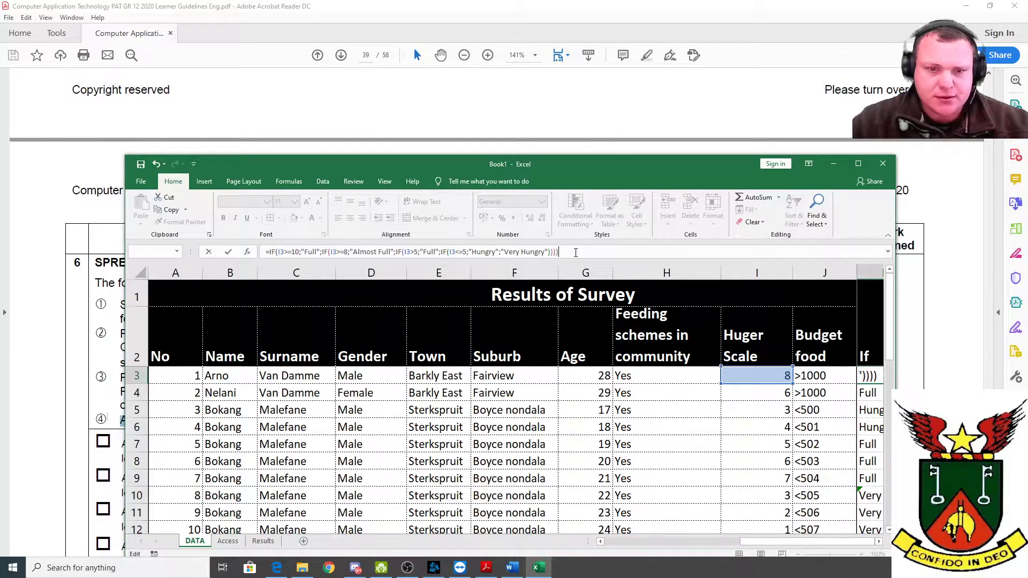
left_click(884, 165)
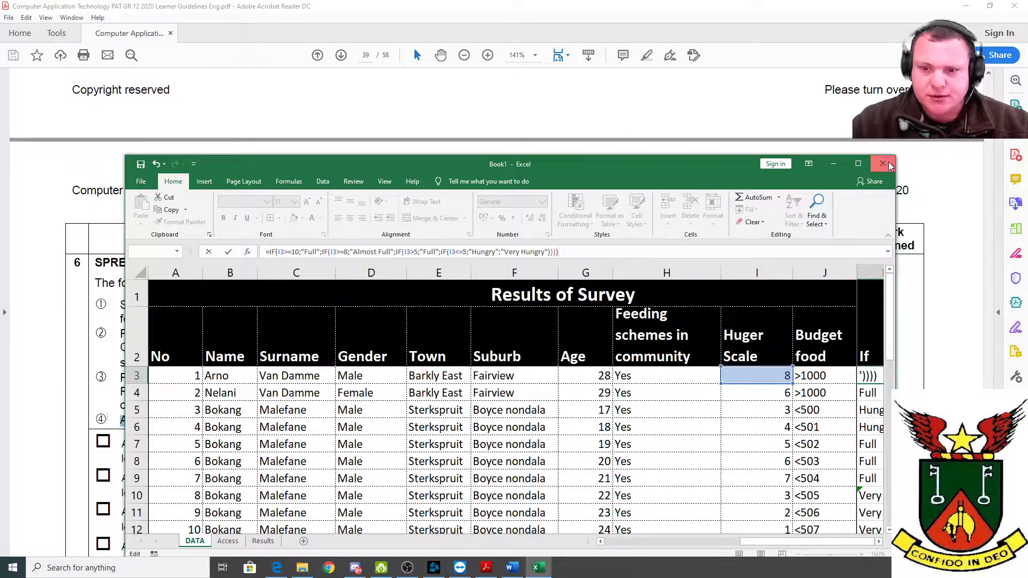
left_click(858, 163)
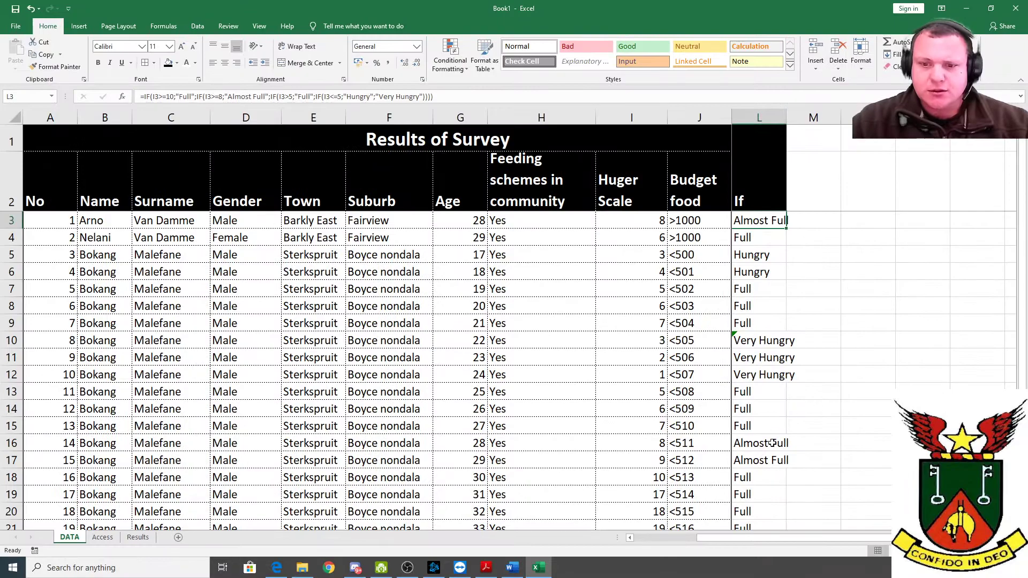
Fill the revised L3 formula down to row 27 and review the If column beside the Vlookup column.
double_click(786, 227)
left_click_drag(809, 539, 743, 542)
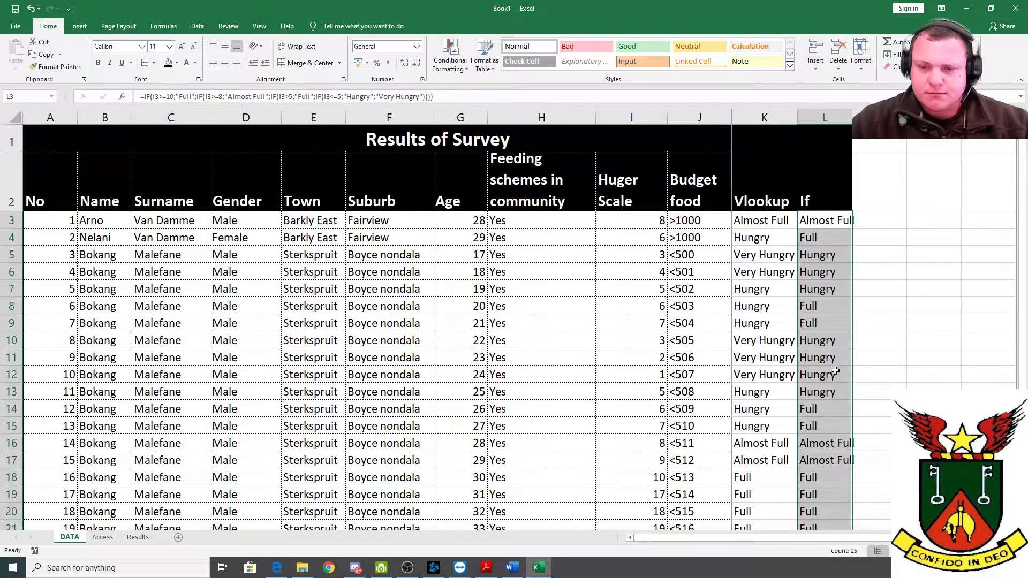
scroll(833, 397, "down", 4)
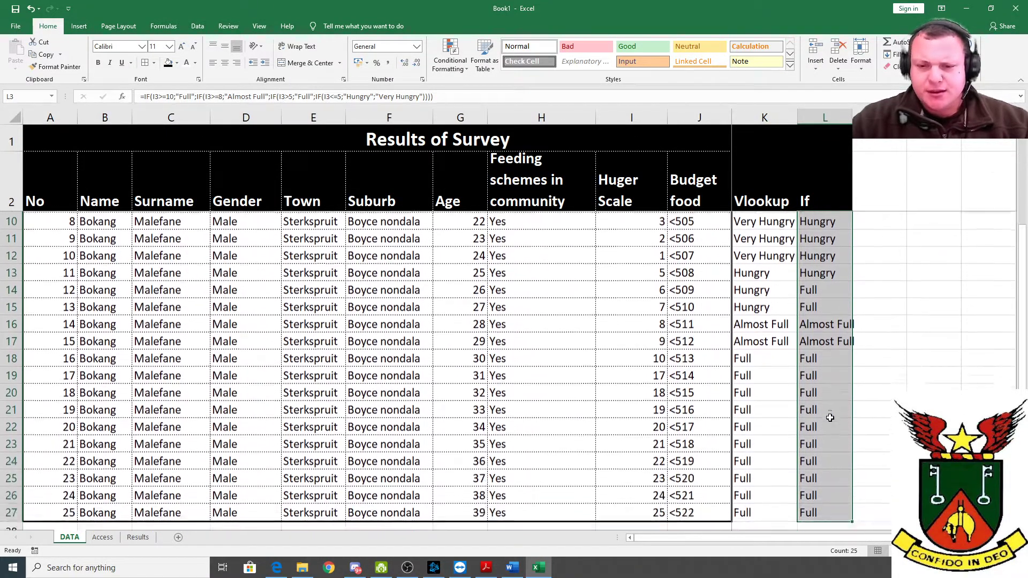
scroll(830, 418, "up", 4)
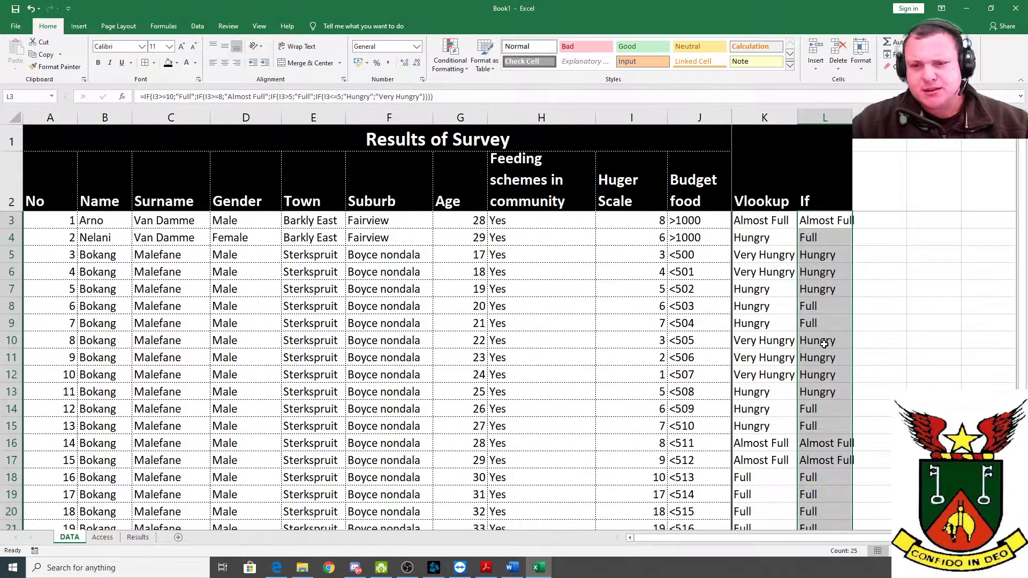
In the L5 formula, change the "Hungry" result of the innermost IF to "Very Hungry".
left_click(821, 256)
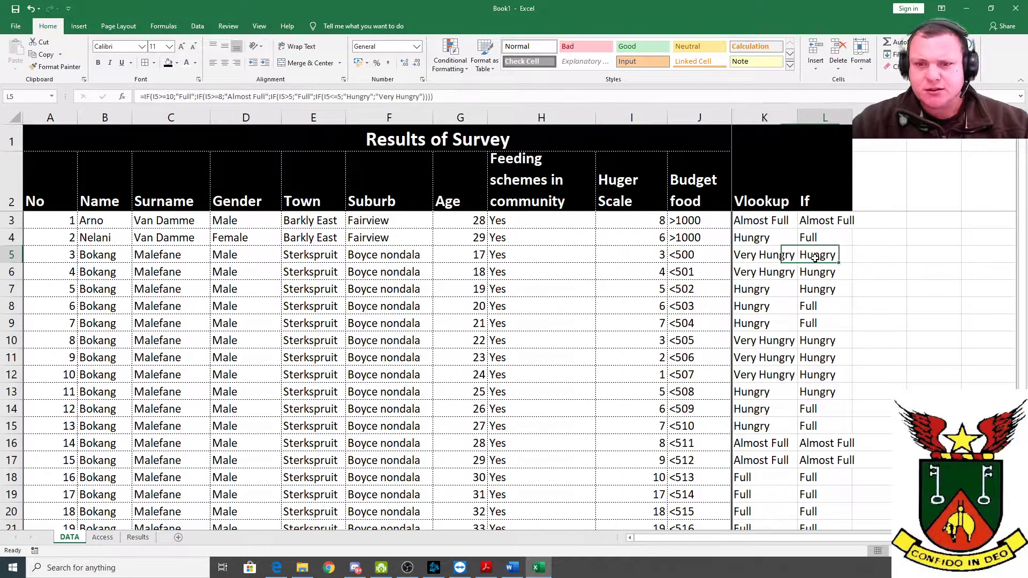
left_click(761, 258)
left_click(842, 258)
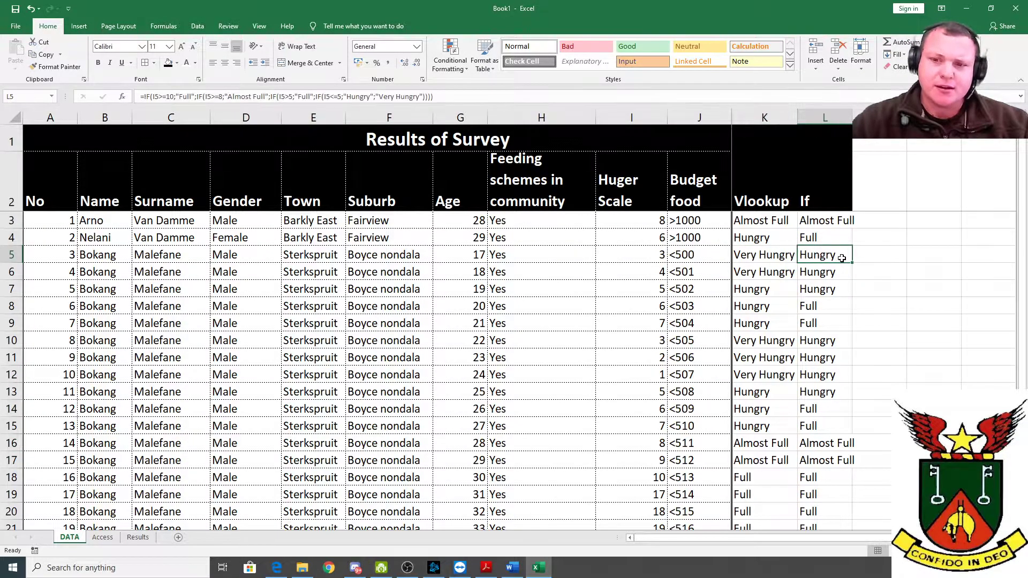
double_click(306, 11)
left_click(391, 218)
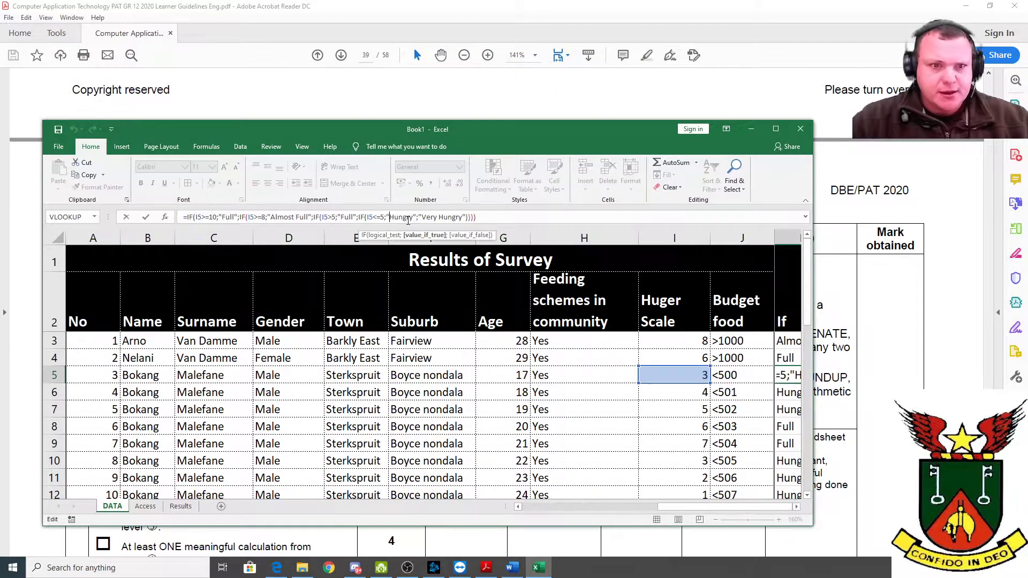
type("Verr")
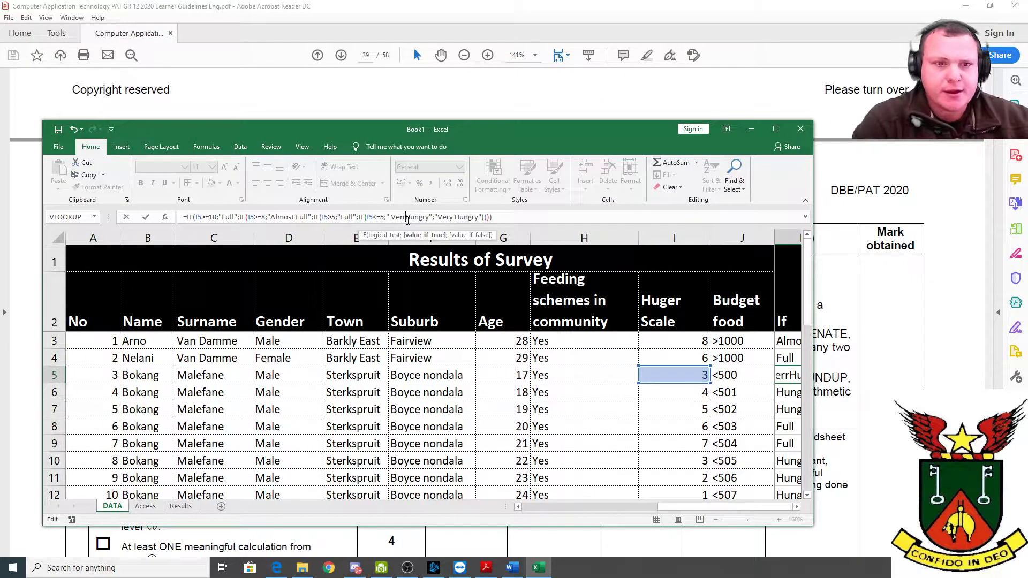
key("BackSpace")
type("y")
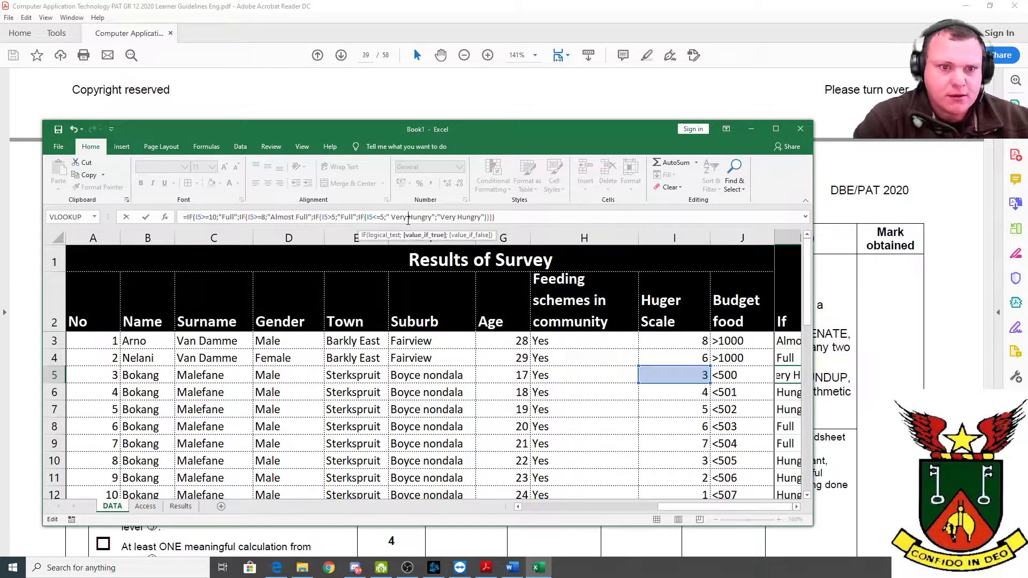
left_click(801, 129)
left_click(593, 258)
left_click(776, 129)
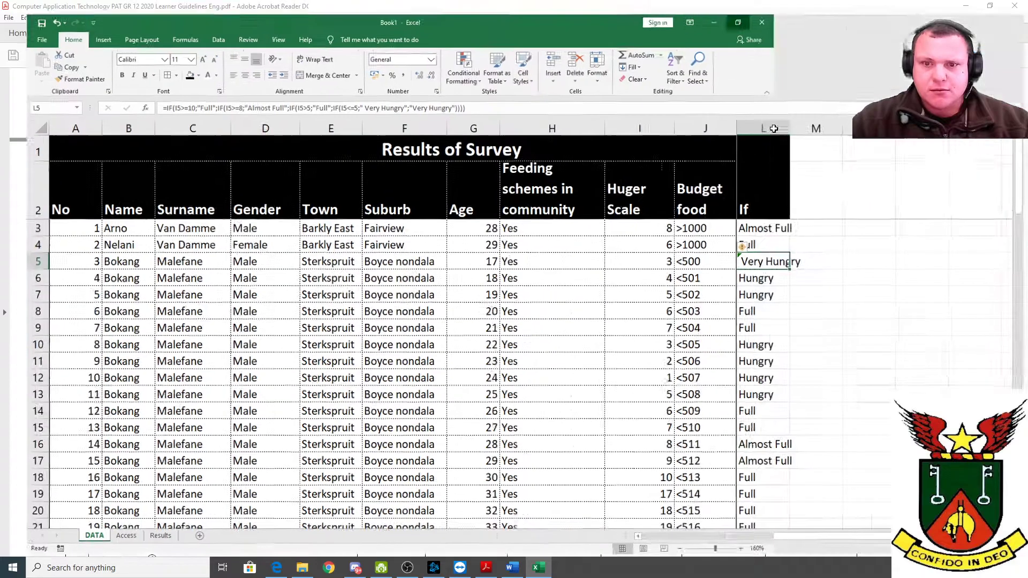
Fill the edited L5 formula down to row 27 and compare the If column with the Vlookup column.
double_click(786, 261)
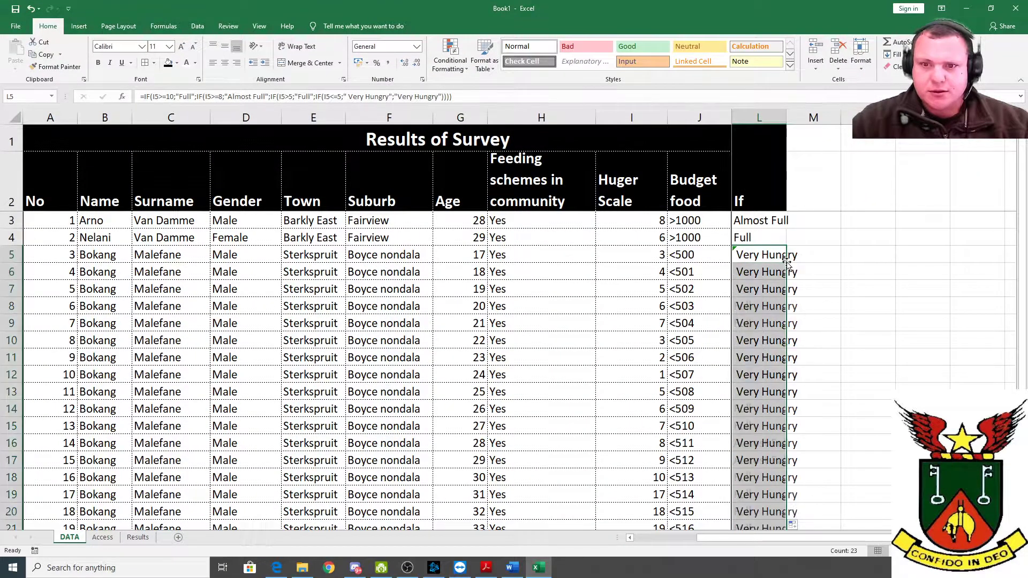
left_click_drag(839, 538, 735, 538)
left_click(769, 292)
left_click(841, 291)
left_click(779, 396)
left_click(858, 396)
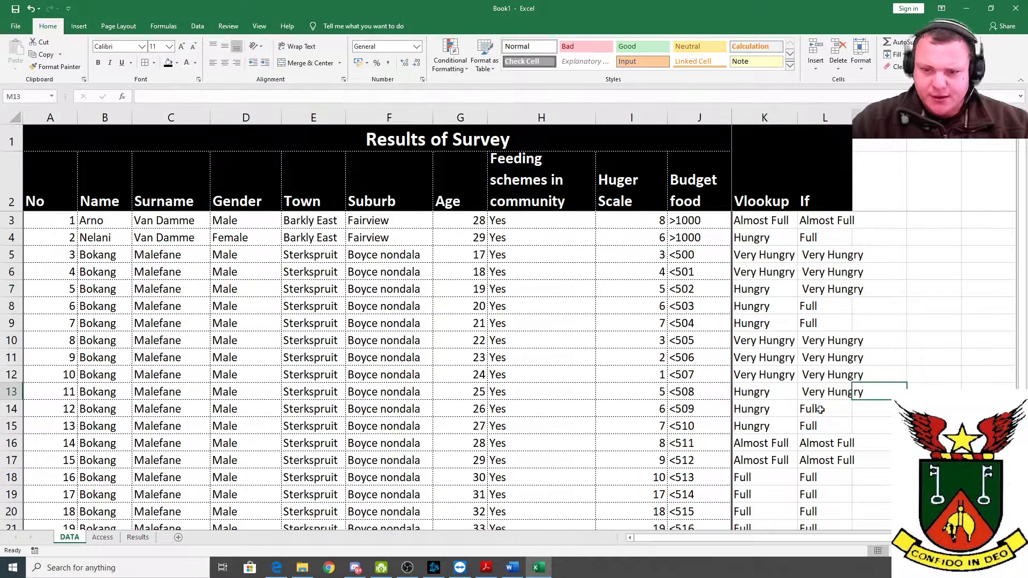
scroll(716, 450, "down", 1)
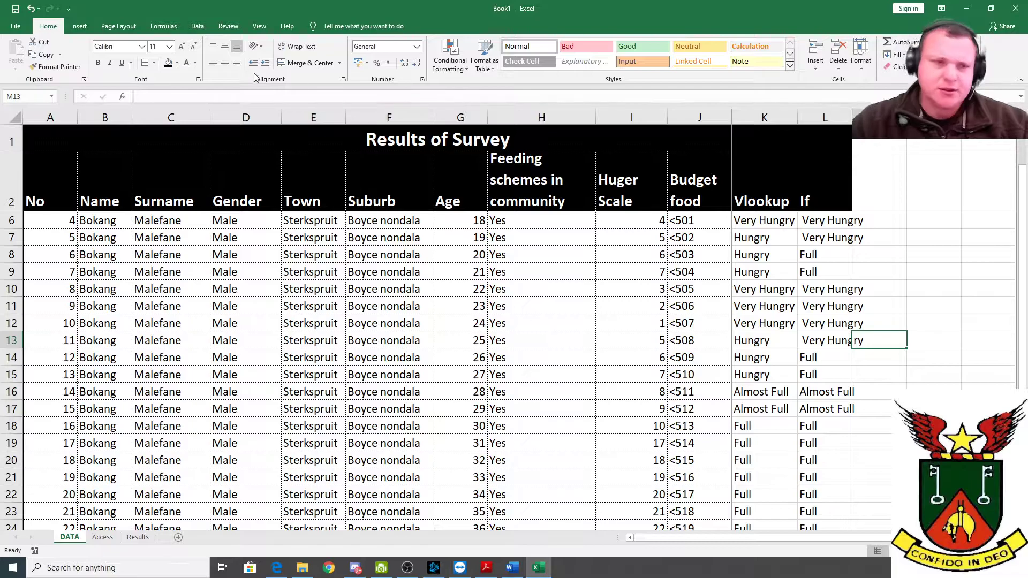
scroll(777, 280, "up", 1)
Examine the formulas in L3 and K3 on the DATA sheet and the Vlookup Table on the Results sheet.
left_click(836, 220)
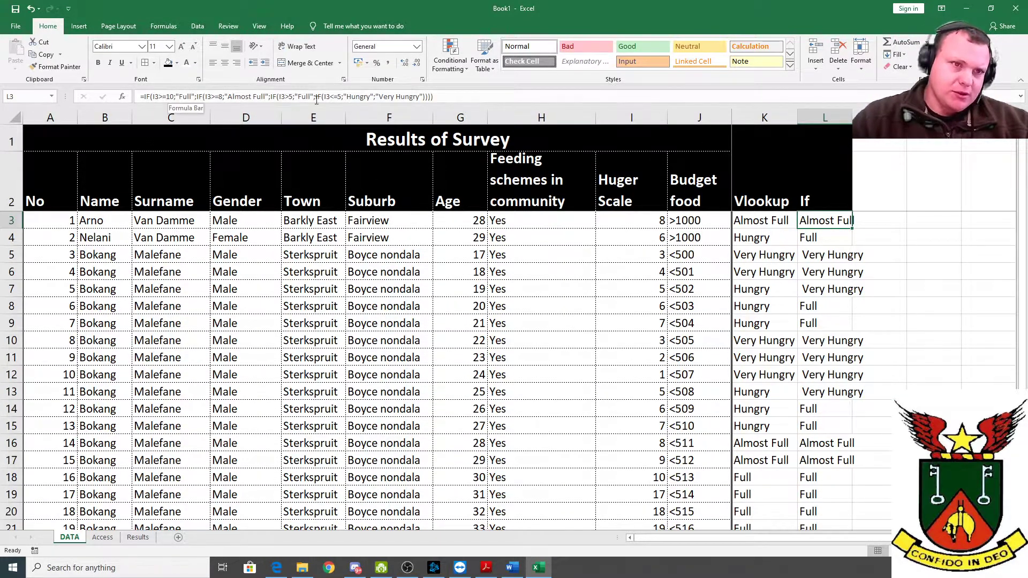
left_click(761, 223)
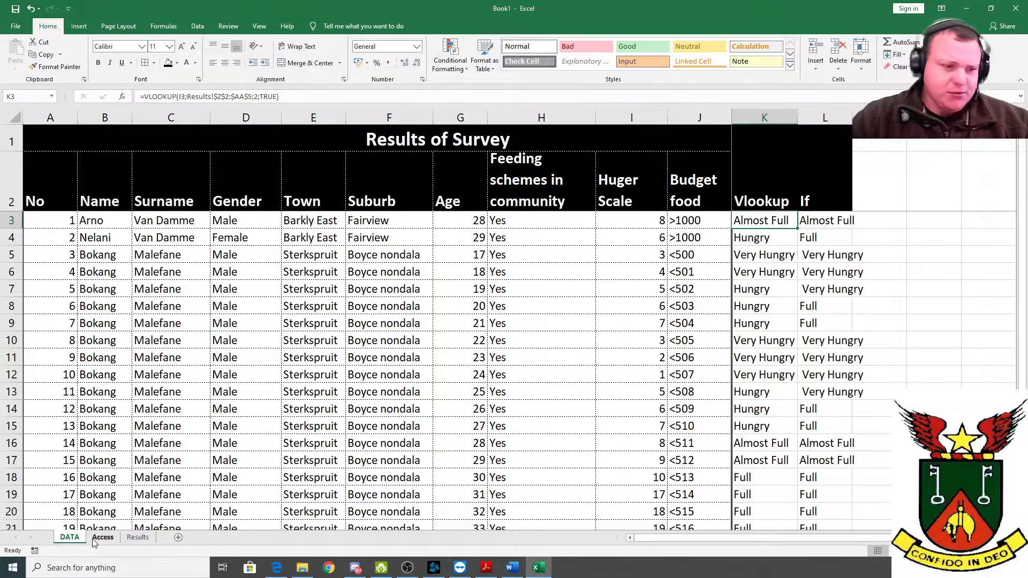
left_click(137, 538)
left_click(57, 136)
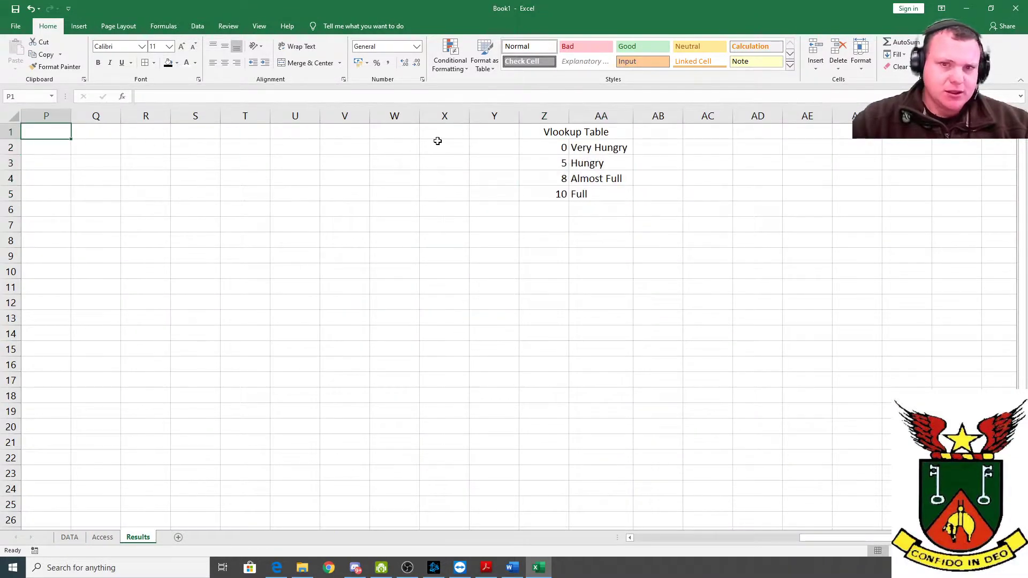
left_click_drag(836, 538, 651, 544)
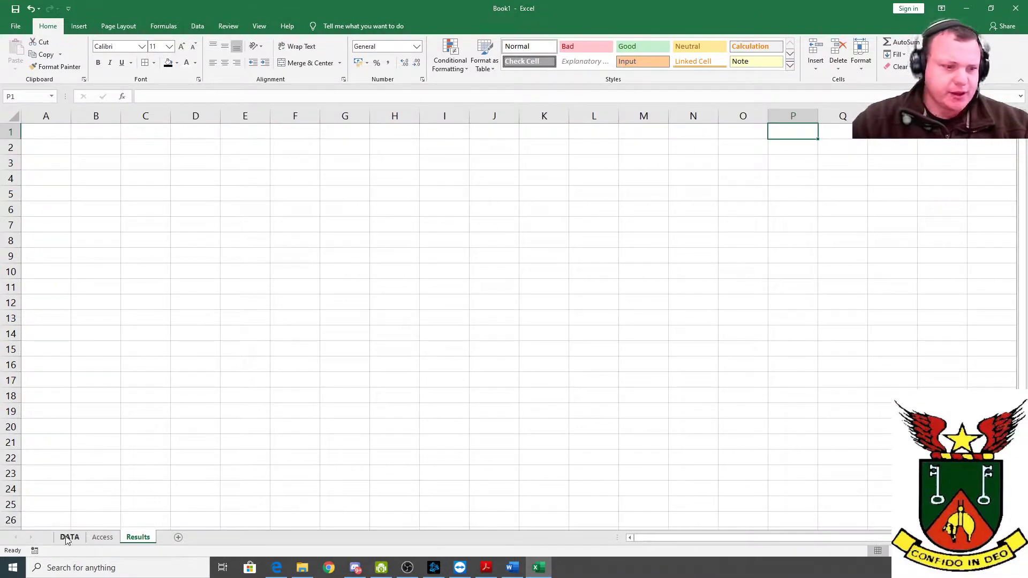
left_click(69, 537)
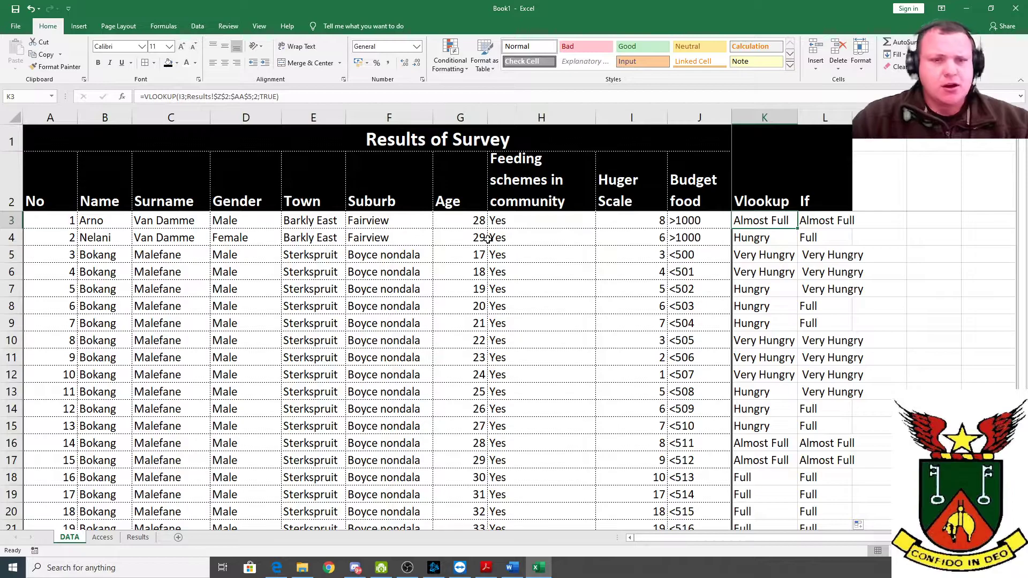
Copy the "Feeding schemes in community" heading in H2 of the DATA sheet and go to the Results sheet.
right_click(561, 198)
left_click(606, 218)
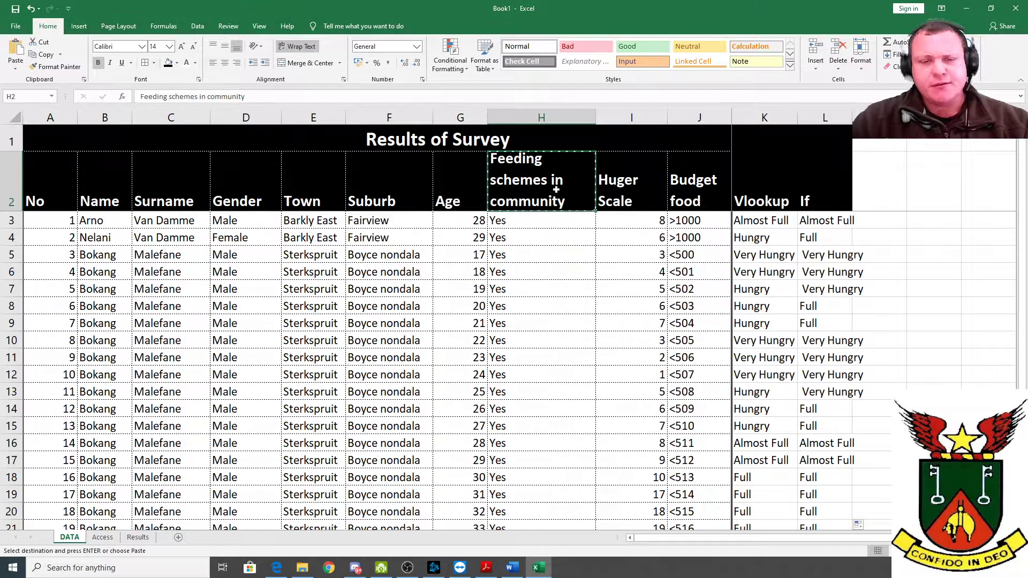
left_click(102, 537)
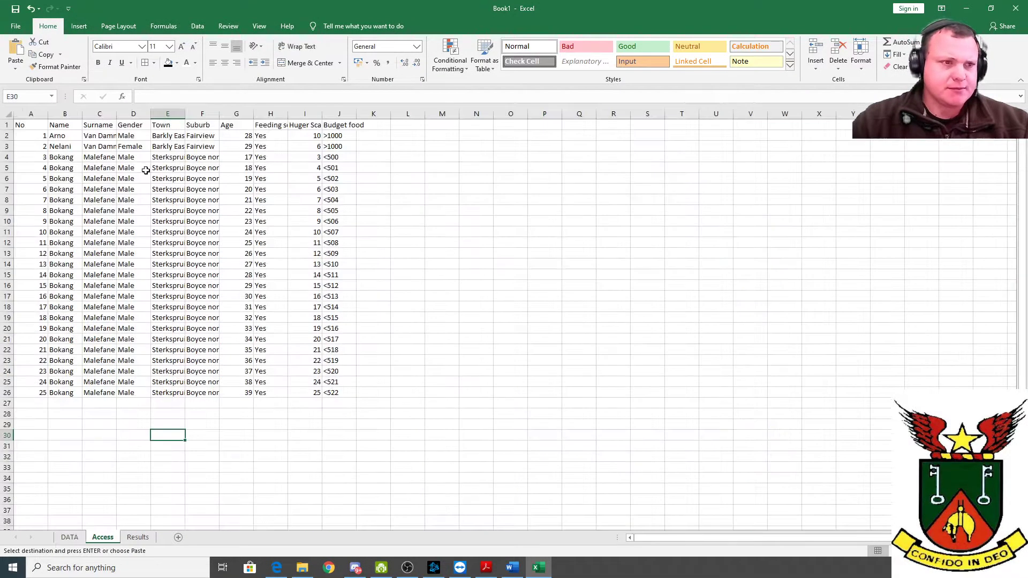
left_click(137, 537)
Try to paste the copied heading with its original formatting into cells A1:B1 of the Results sheet, and undo it.
left_click_drag(67, 134, 94, 133)
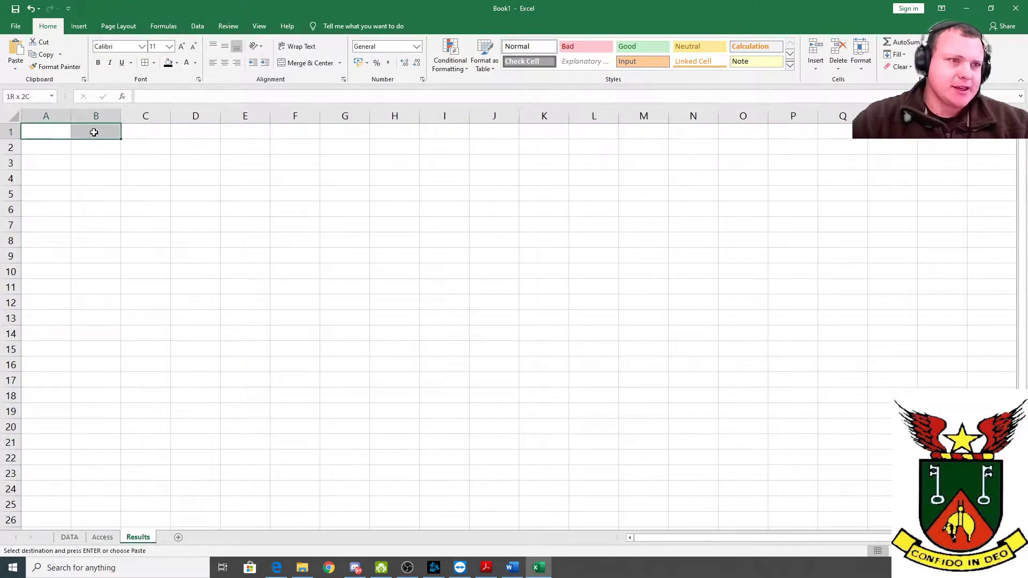
right_click(94, 133)
left_click(115, 178)
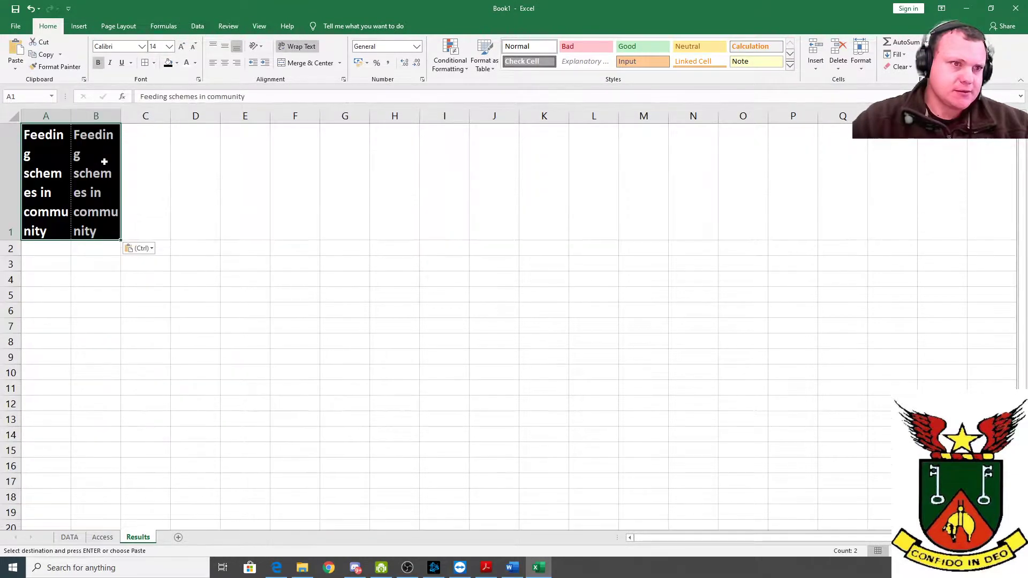
key("ctrl+z")
Paste the copied heading as values only into cell A1 of the Results sheet.
left_click(46, 131)
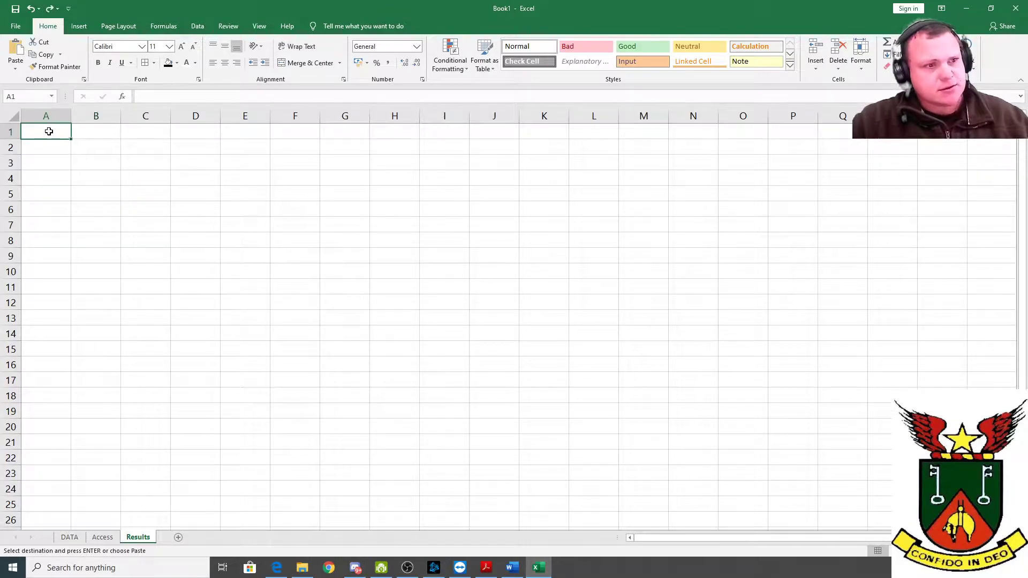
right_click(50, 131)
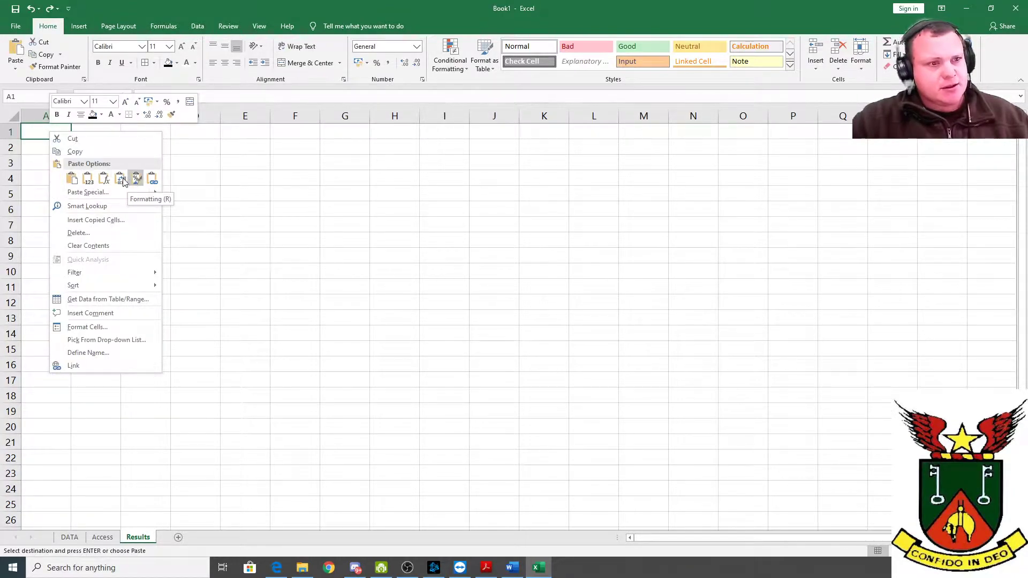
left_click(88, 179)
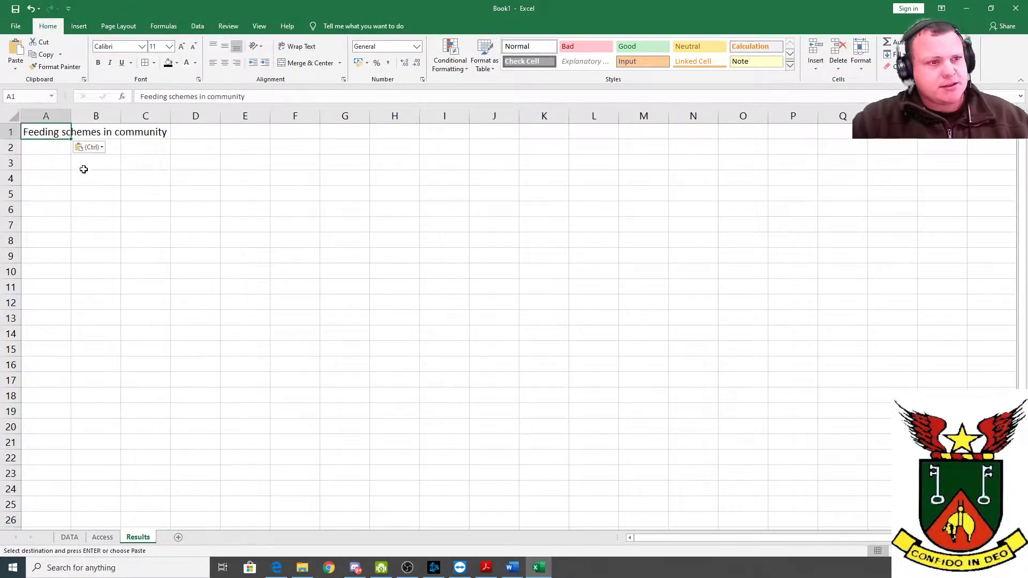
Merge and centre the heading across A1:B1, wrap its text, and increase row 1's height to fit two lines.
left_click_drag(55, 133, 103, 133)
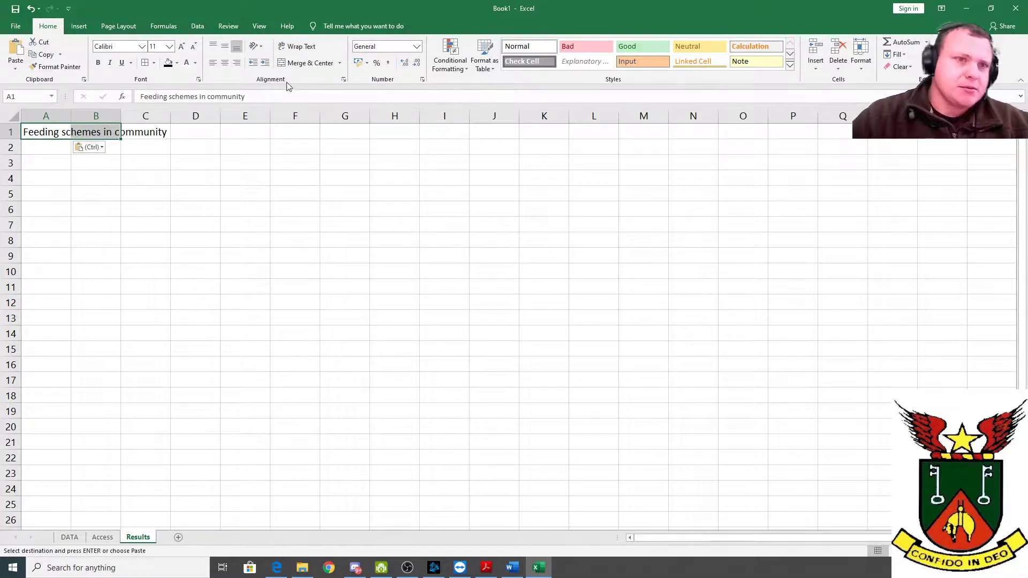
left_click(302, 63)
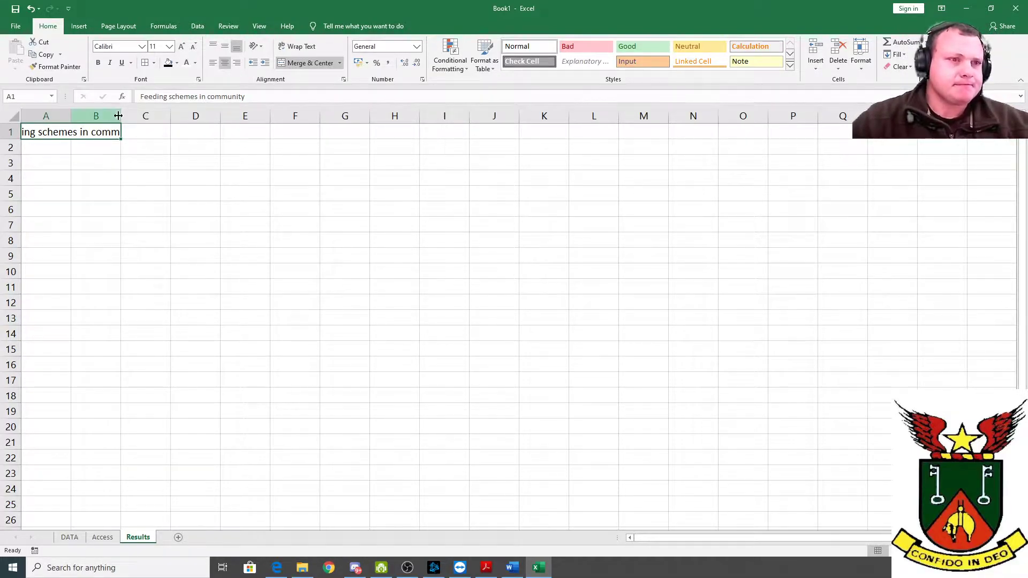
left_click(284, 47)
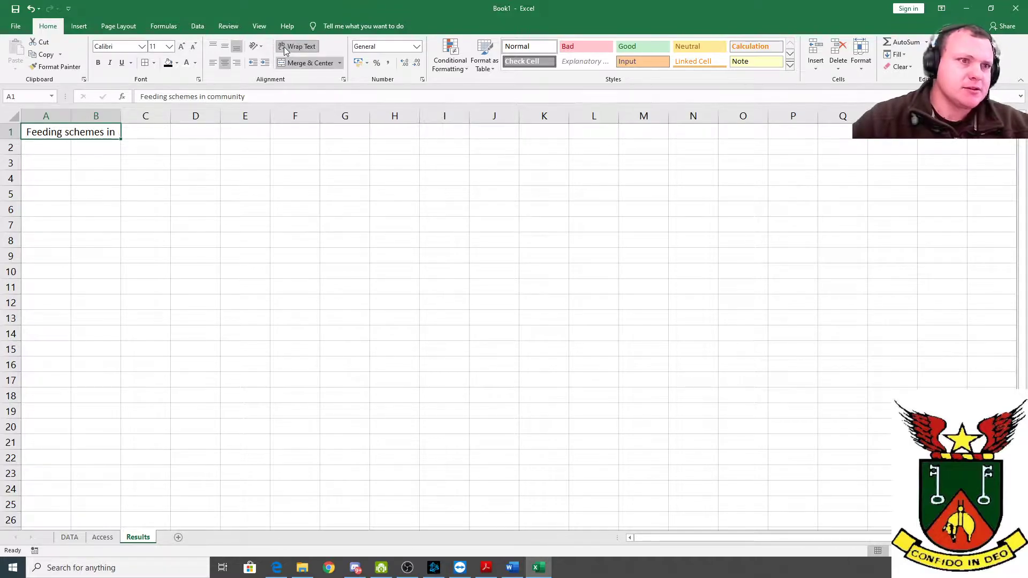
left_click(111, 166)
left_click_drag(16, 138, 16, 154)
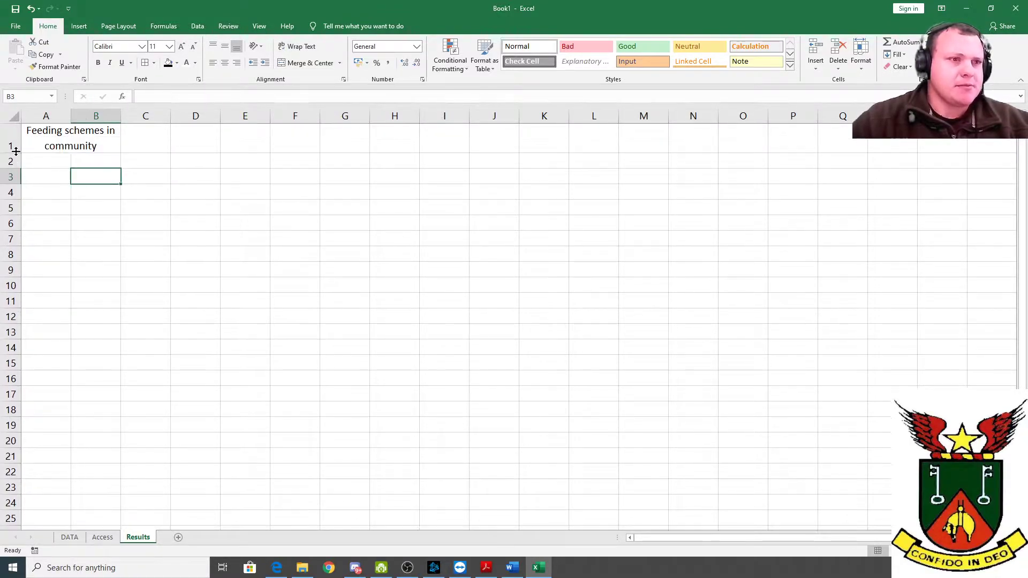
Enter the row labels Yes, No and Total in cells A2 to A4 of the Results sheet.
left_click(46, 163)
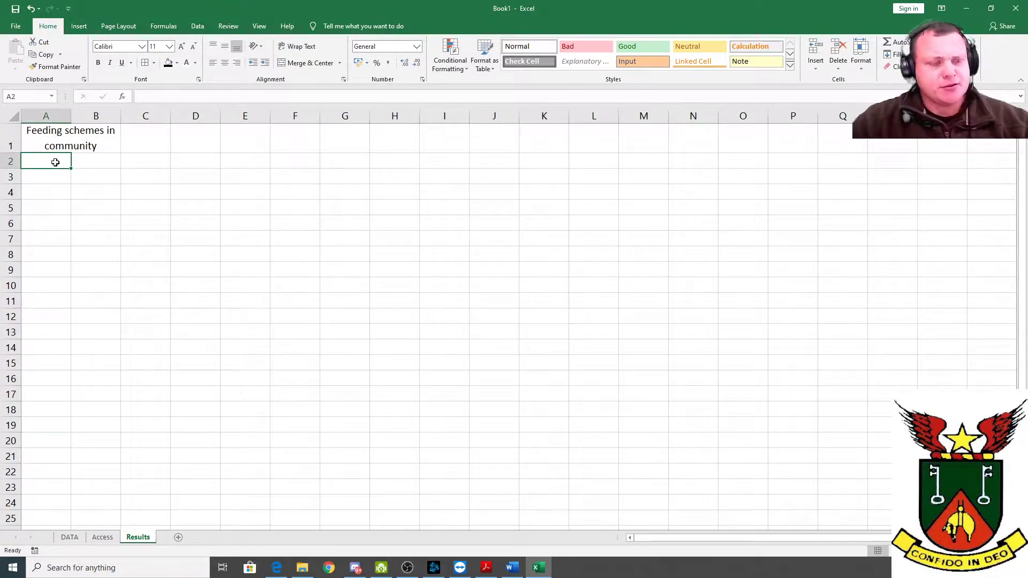
type("Yes")
key("Return")
type("No")
left_click(55, 162)
key("Right")
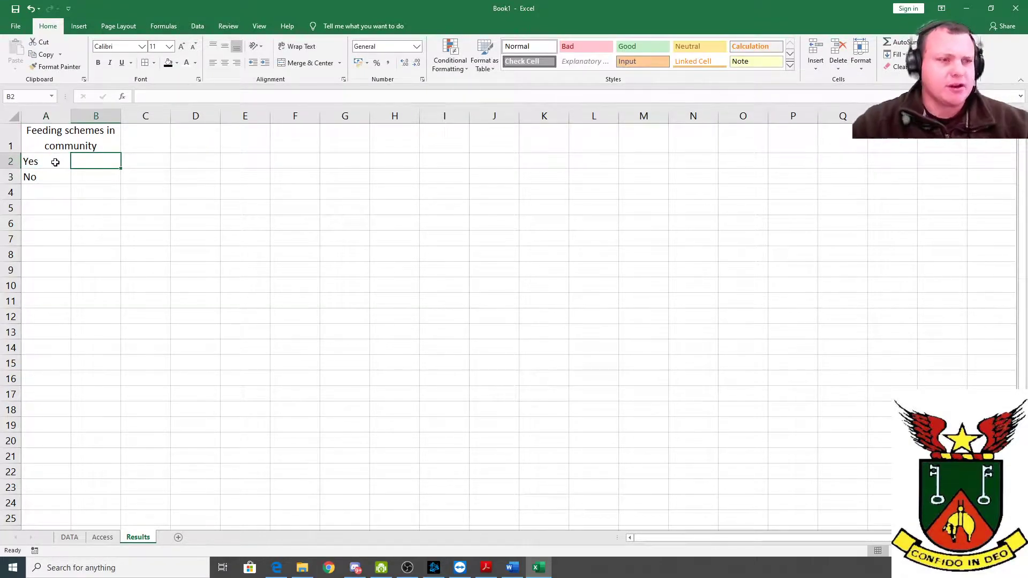
left_click(47, 194)
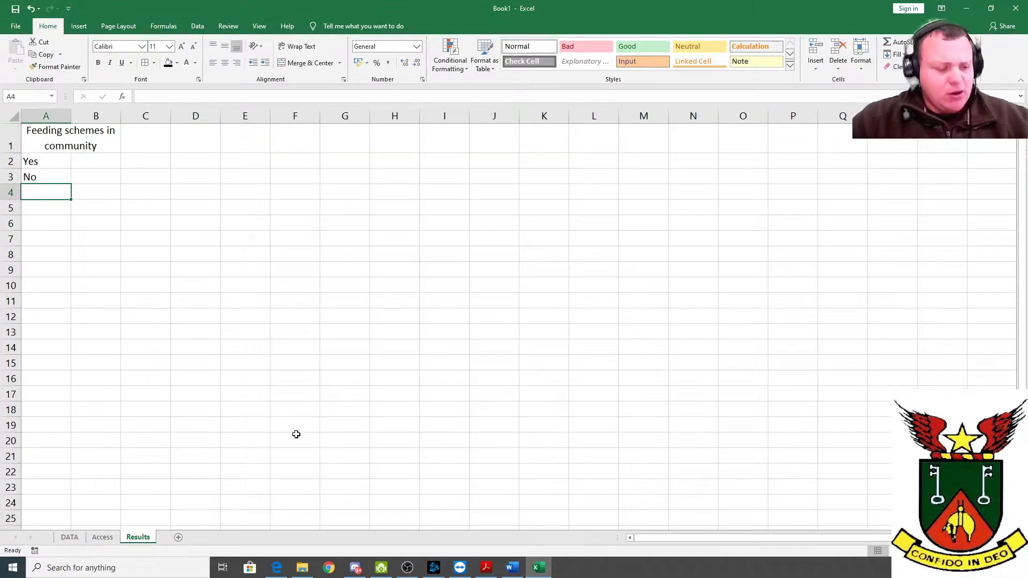
type("TG")
type("otal")
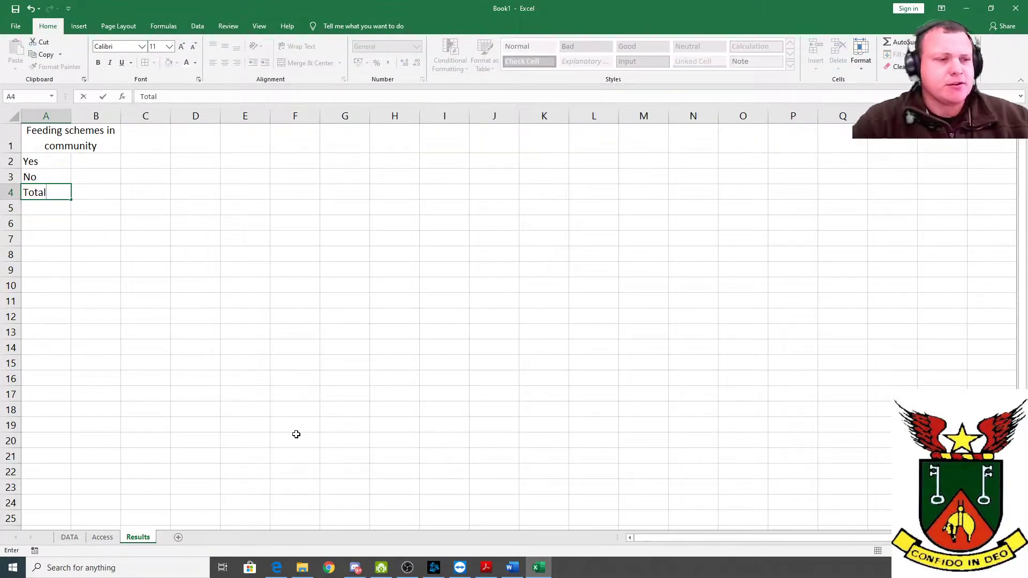
key("Return")
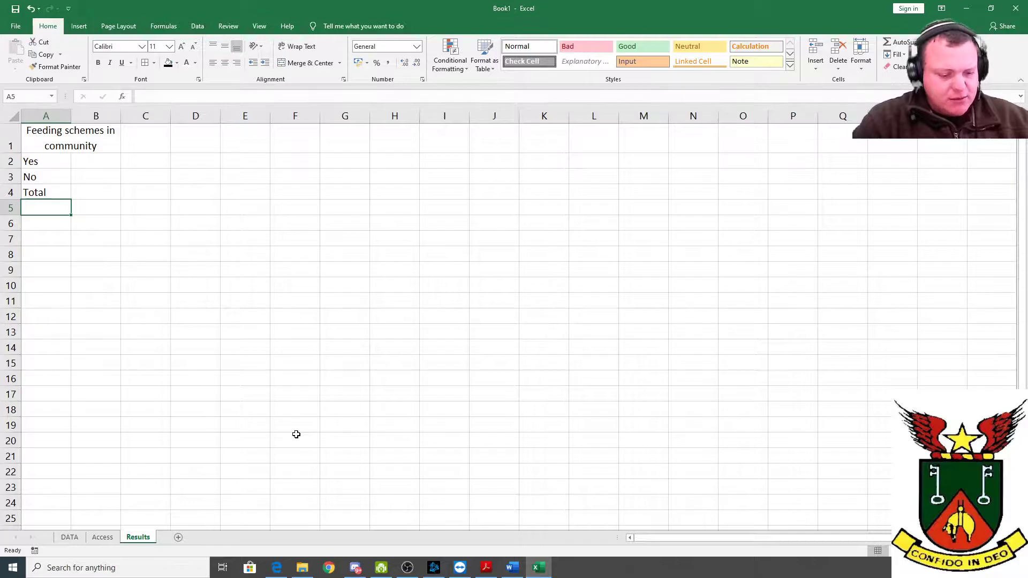
Add the percentage labels No% in A5 and Yes% in A6.
type("%")
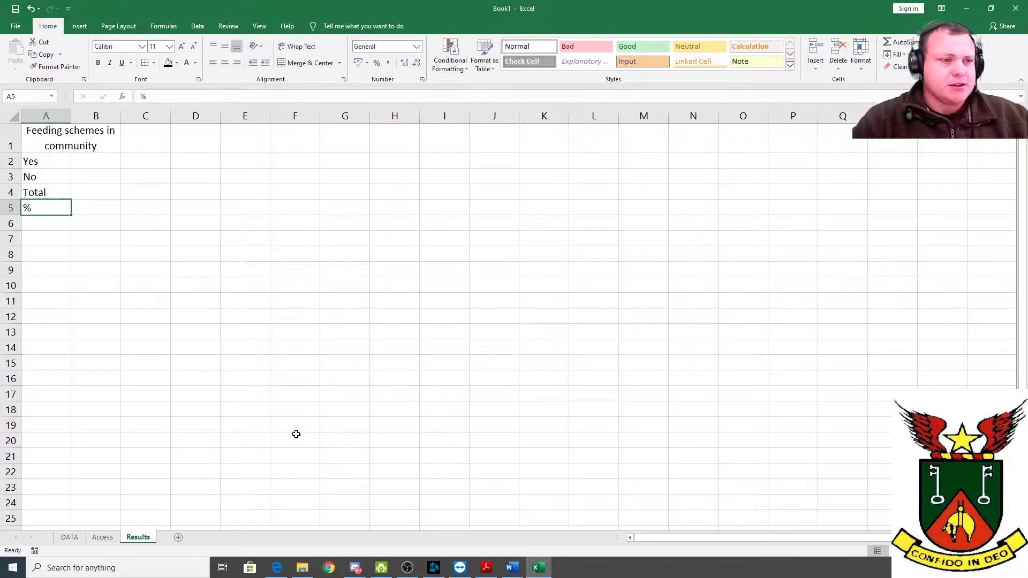
double_click(28, 211)
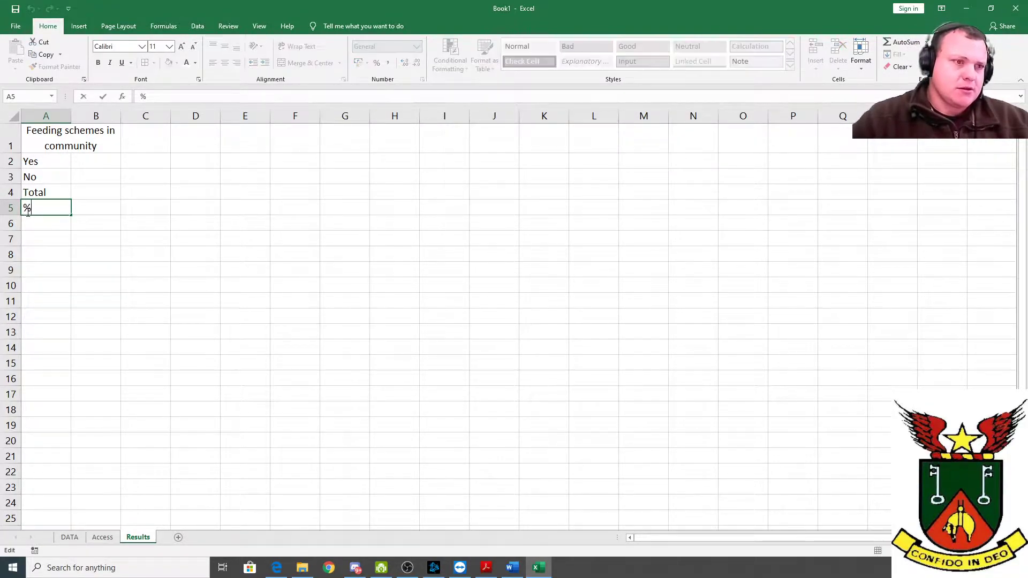
type("No")
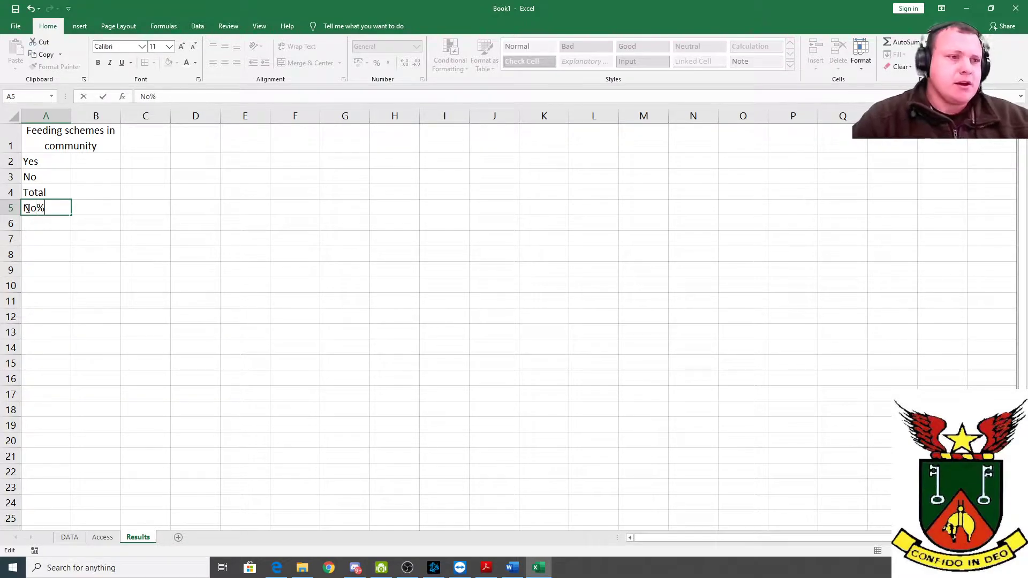
left_click(36, 225)
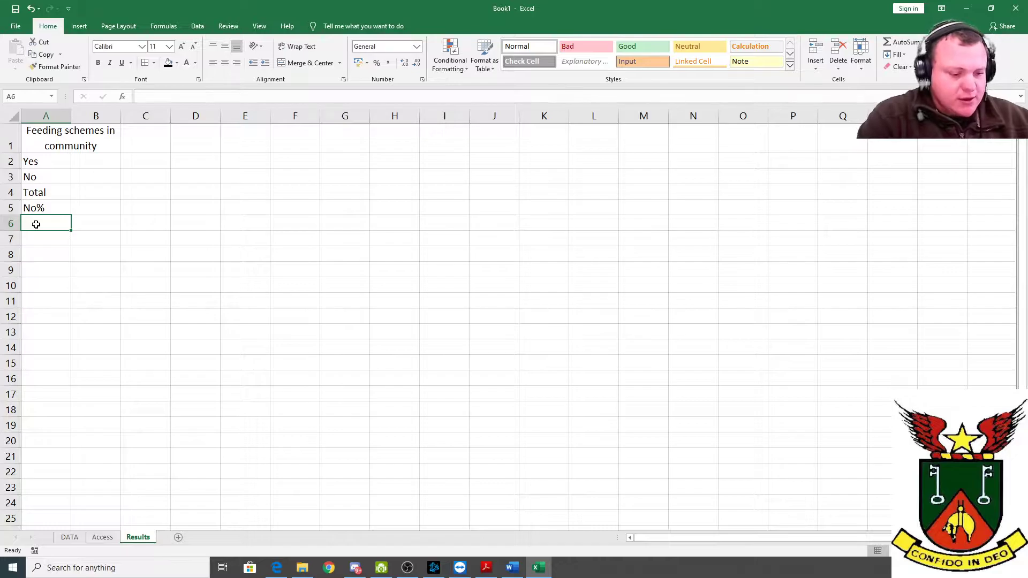
type("Yes%")
left_click(92, 198)
Start a COUNTIF formula in B2 that uses H3:H27 on the DATA sheet as its range.
left_click(80, 162)
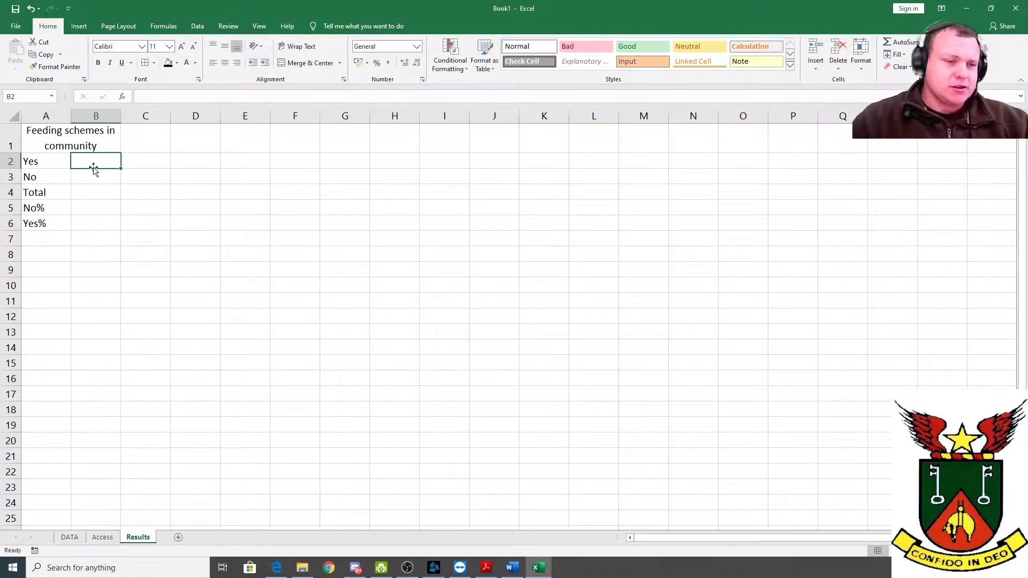
type("=[countifd")
key("BackSpace")
key("BackSpace")
key("BackSpace")
key("BackSpace")
key("BackSpace")
type("co")
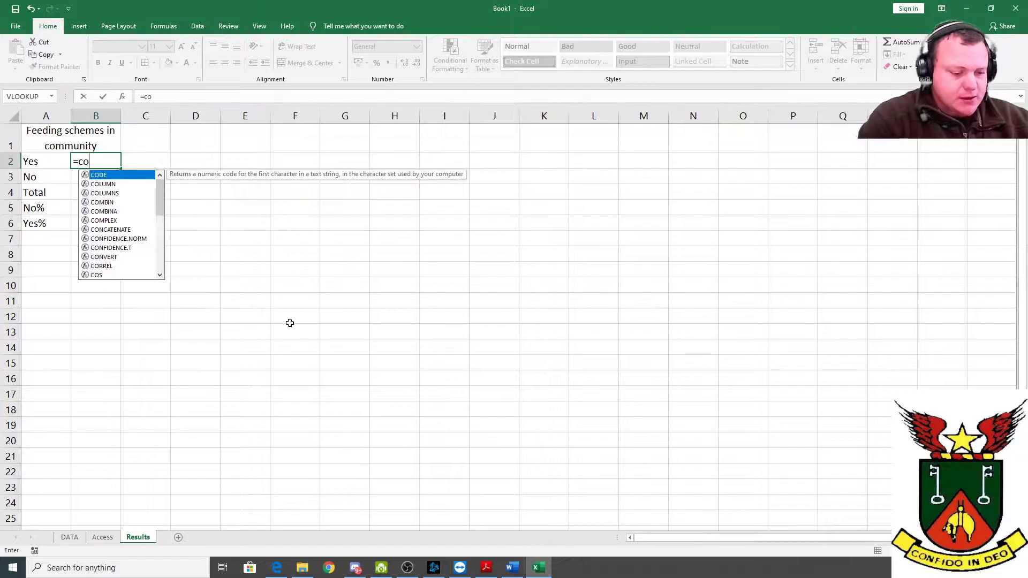
type("untif(")
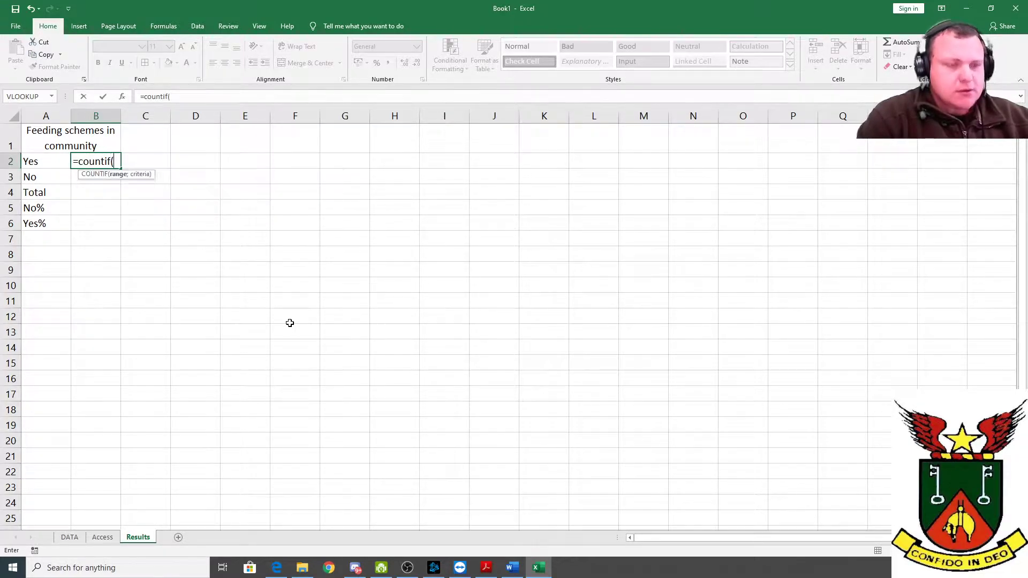
left_click(69, 537)
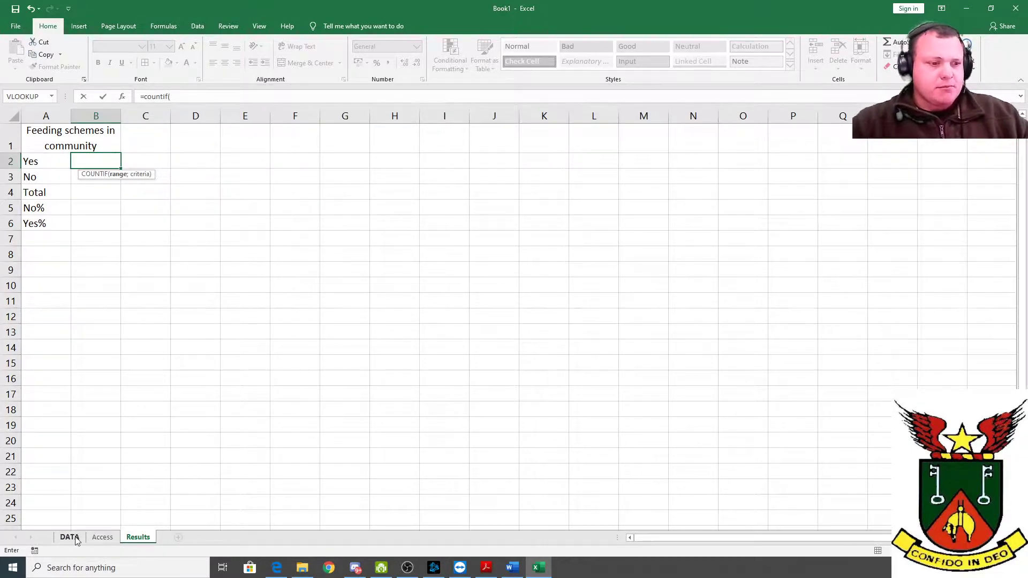
left_click_drag(523, 219, 500, 491)
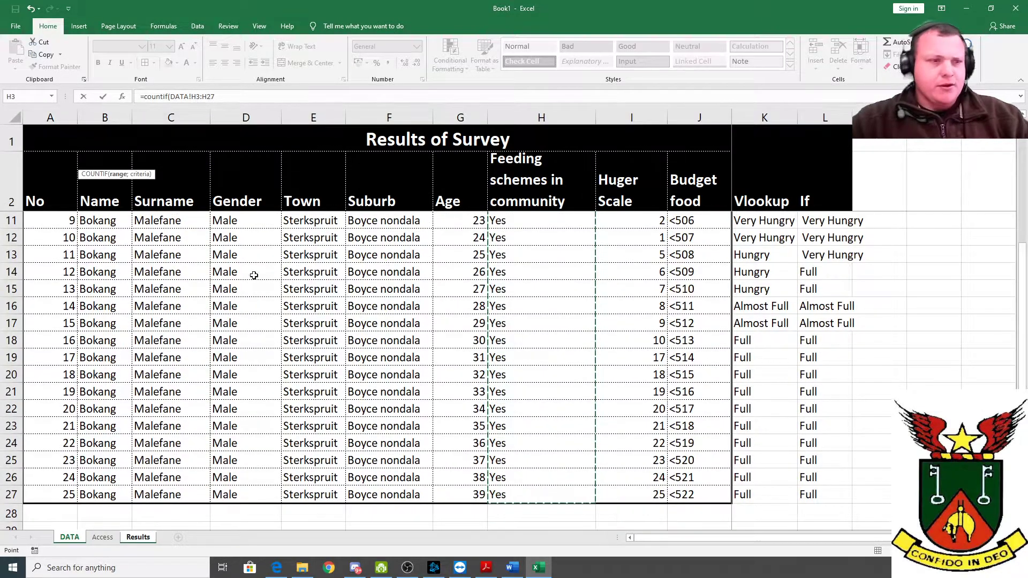
key("Return")
left_click(518, 314)
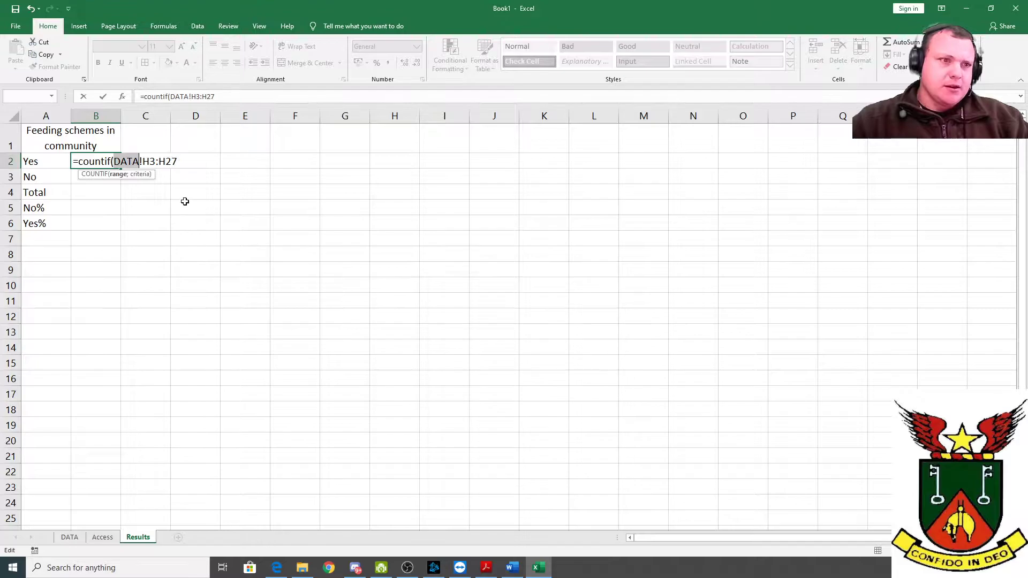
left_click(186, 164)
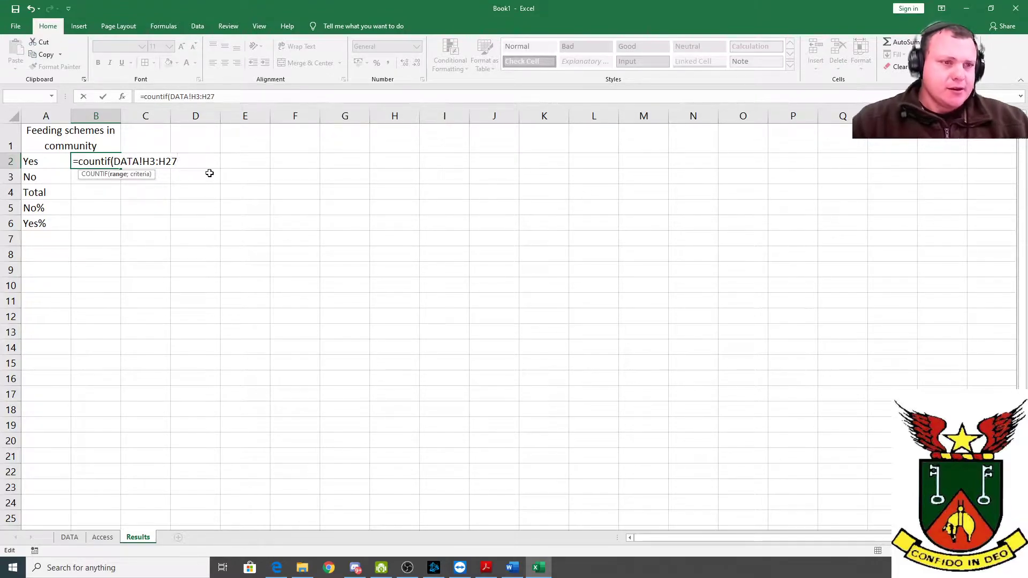
Complete the COUNTIF function's arguments in B2 with Yes as the criteria.
left_click(122, 97)
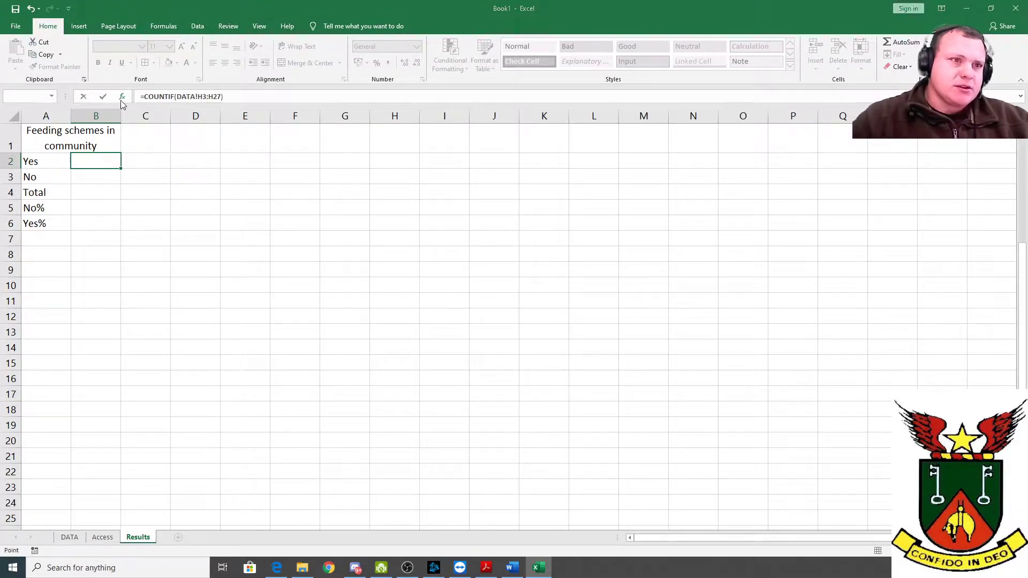
key("Tab")
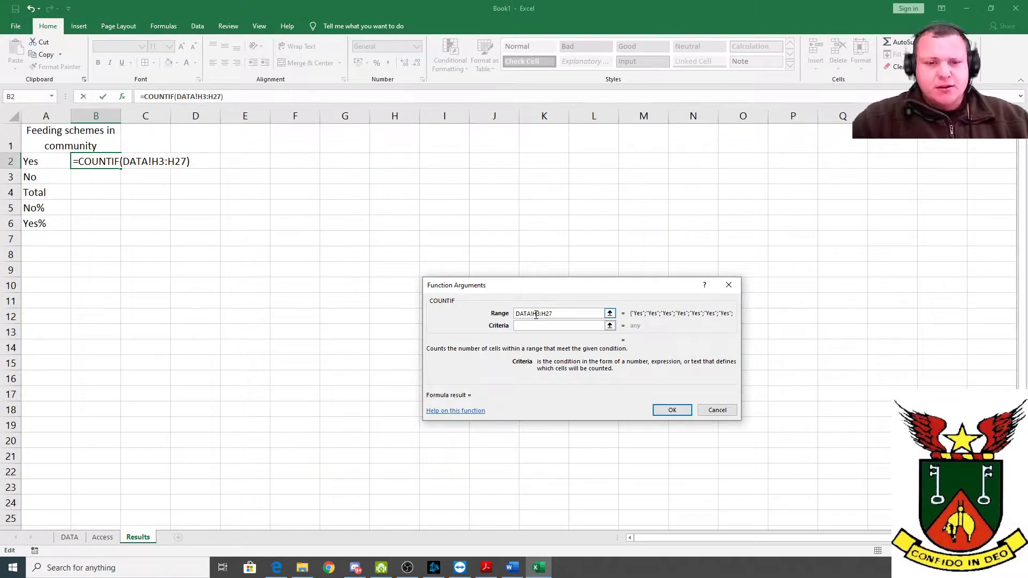
type("Yes")
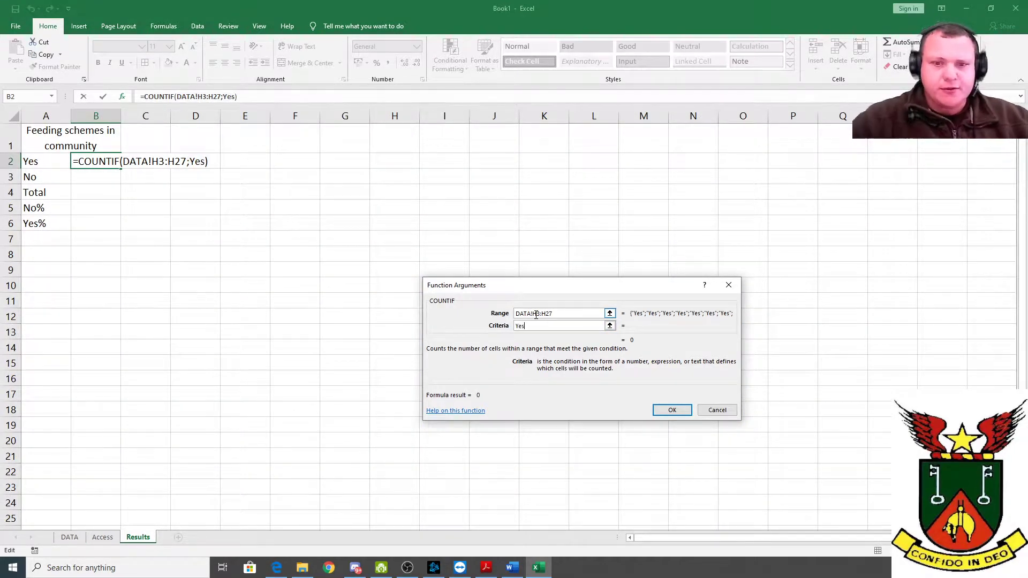
left_click(673, 410)
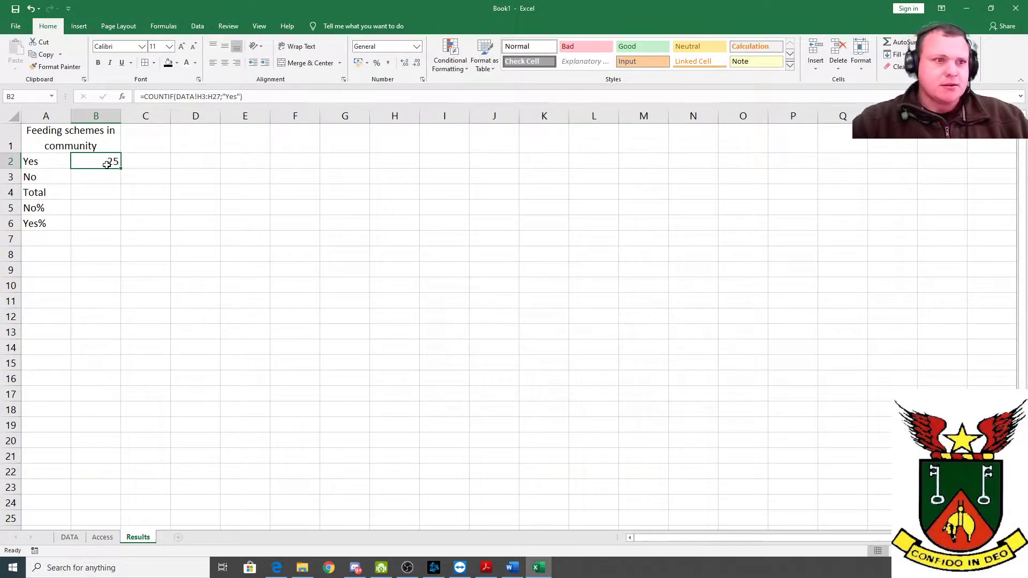
Make the COUNTIF range in B2 absolute as DATA!$H$3:$H$27.
left_click(105, 173)
left_click(110, 162)
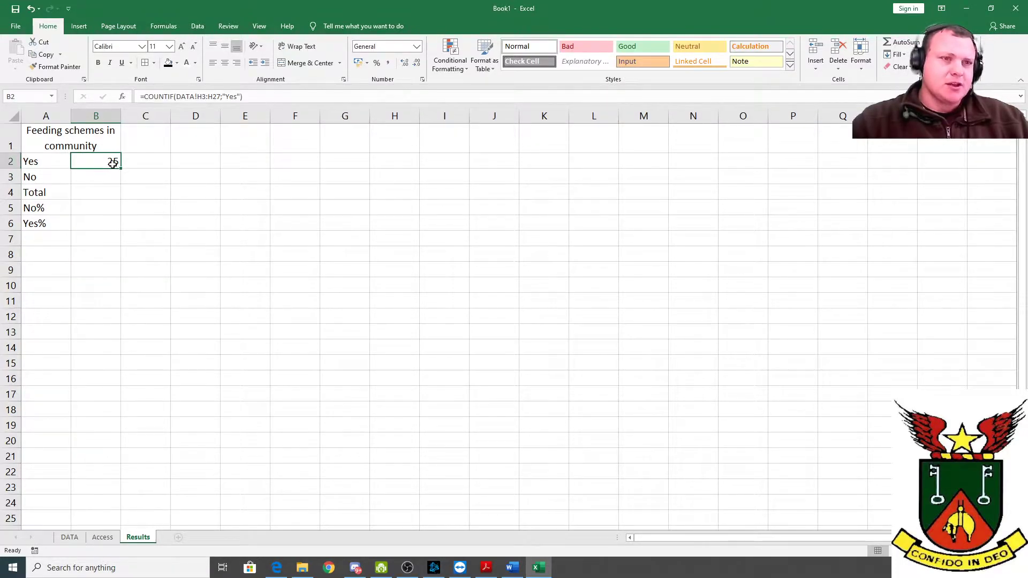
left_click(193, 96)
key("F4")
left_click(220, 97)
key("F4")
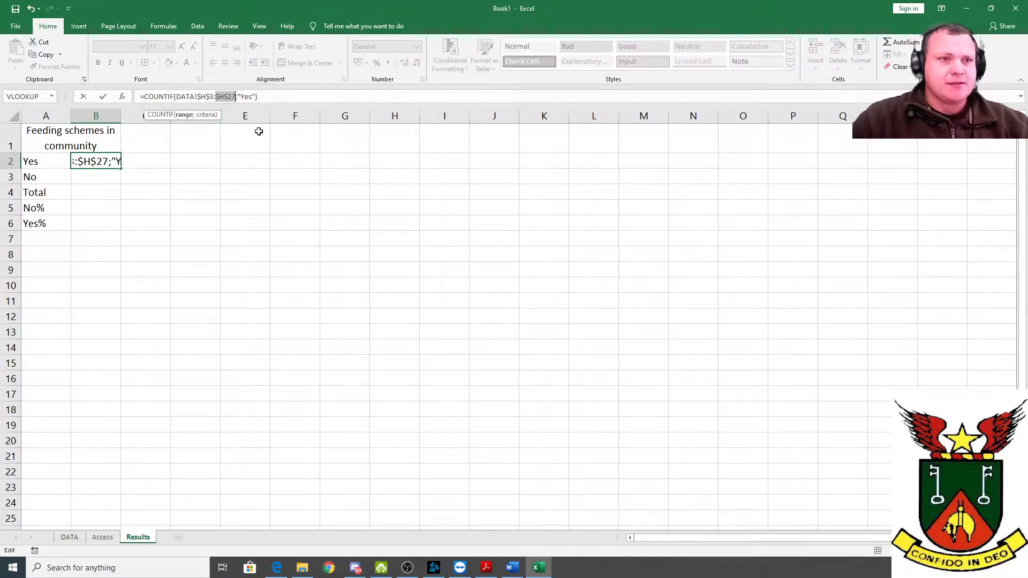
key("Return")
Replace the "Yes" criteria in B2's COUNTIF formula with a reference to cell A2.
left_click(104, 162)
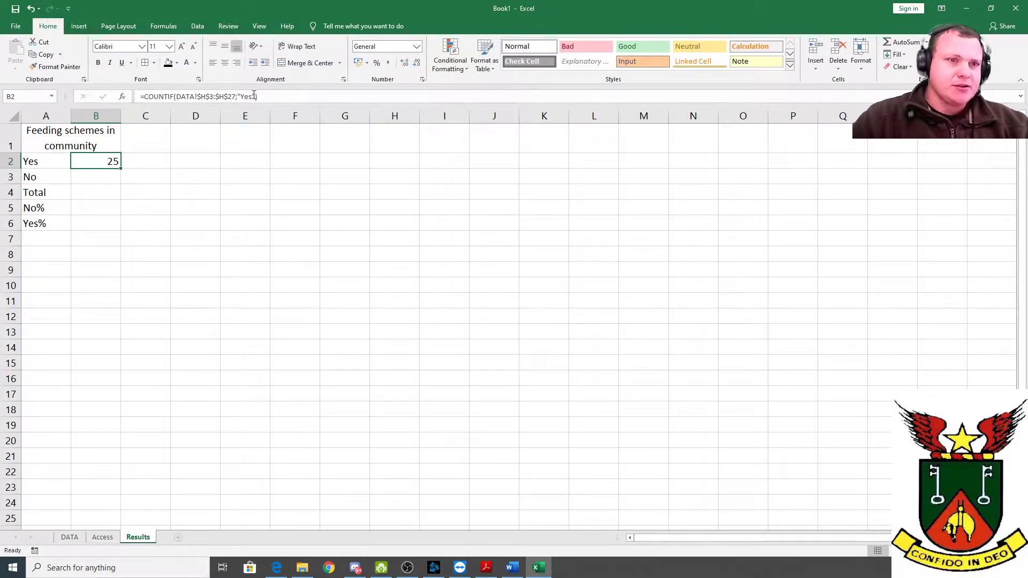
left_click(251, 97)
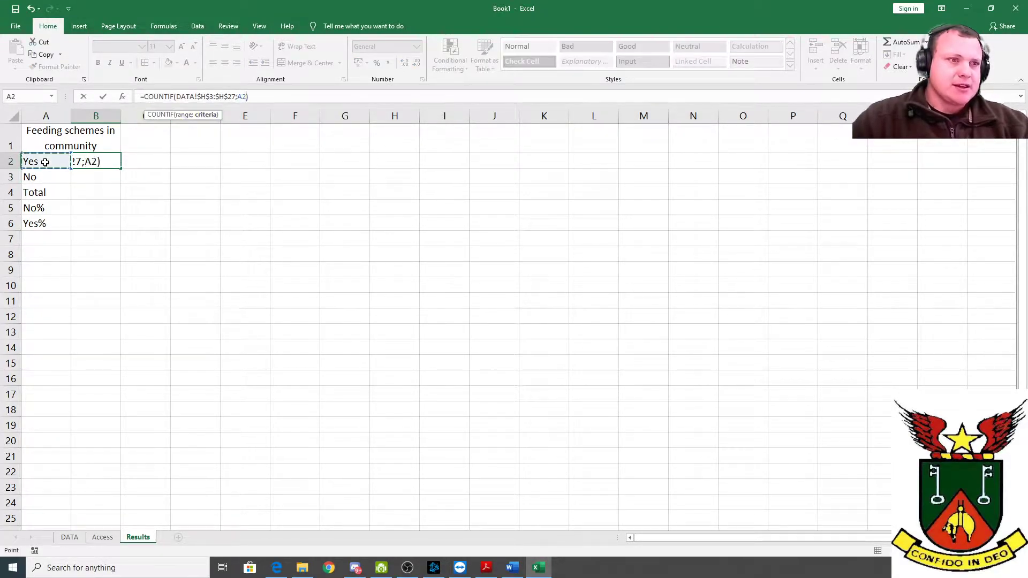
key("Return")
Fill the COUNTIF formula from B2 down to B3 for the No count.
key("Up")
left_click_drag(122, 170, 122, 183)
left_click(158, 187)
left_click(101, 162)
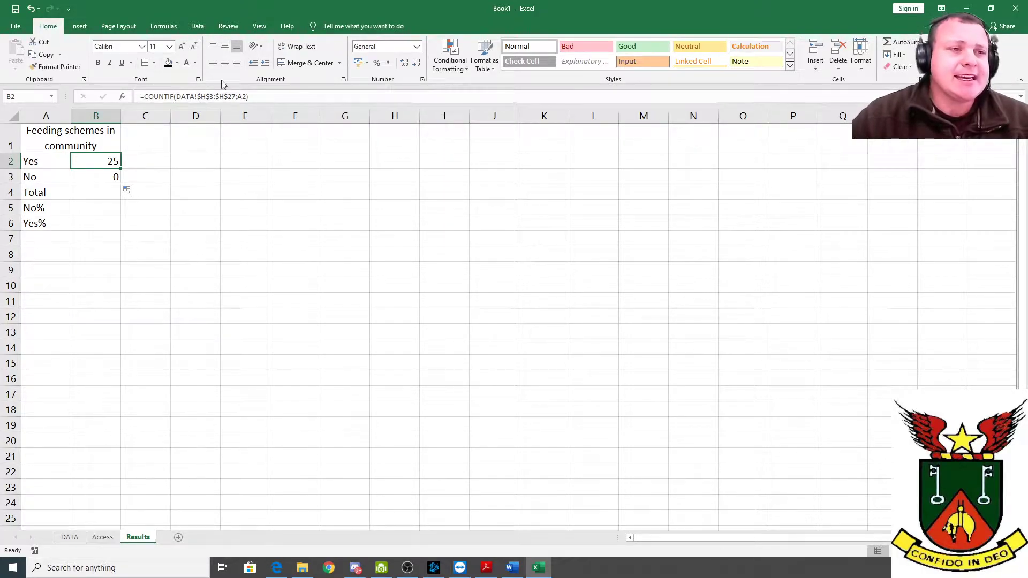
Enter a SUM formula in B4 that totals the Yes and No counts in B2:B3.
left_click(98, 194)
type("=")
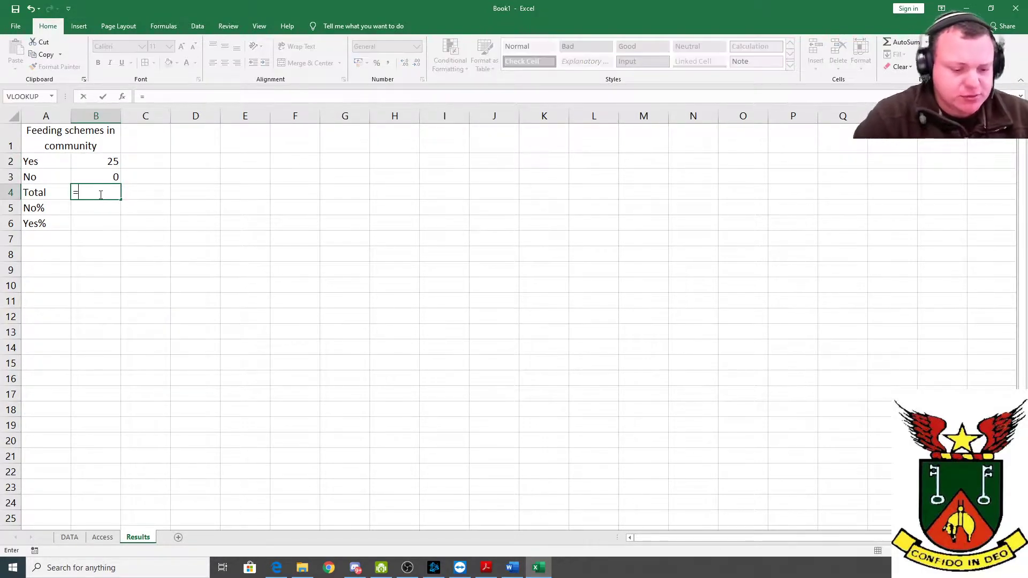
type("sum(")
left_click_drag(103, 162, 105, 174)
key("Return")
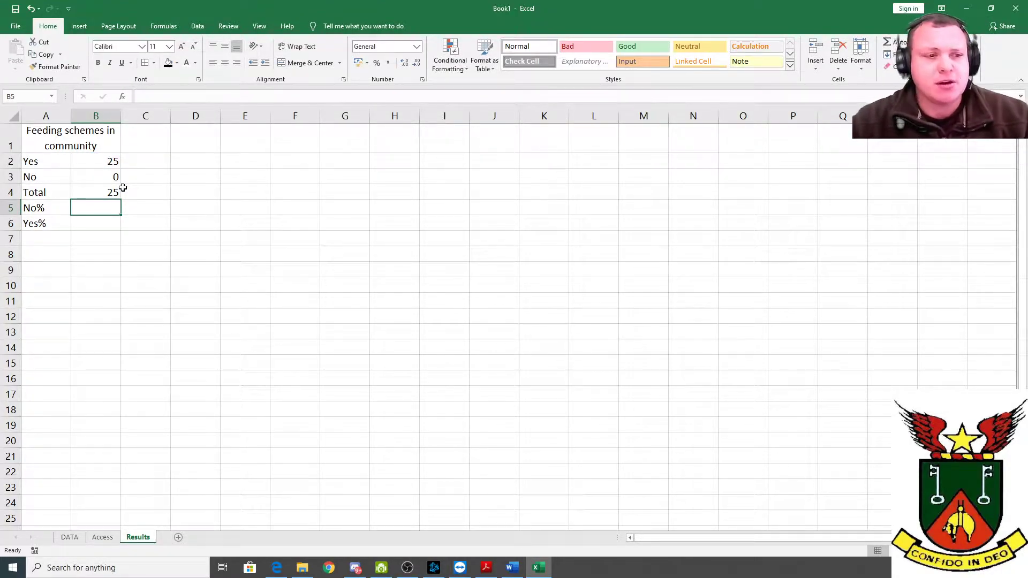
Compare the Yes count formula in B2 with the feeding scheme answers in column H of the DATA sheet.
left_click(114, 163)
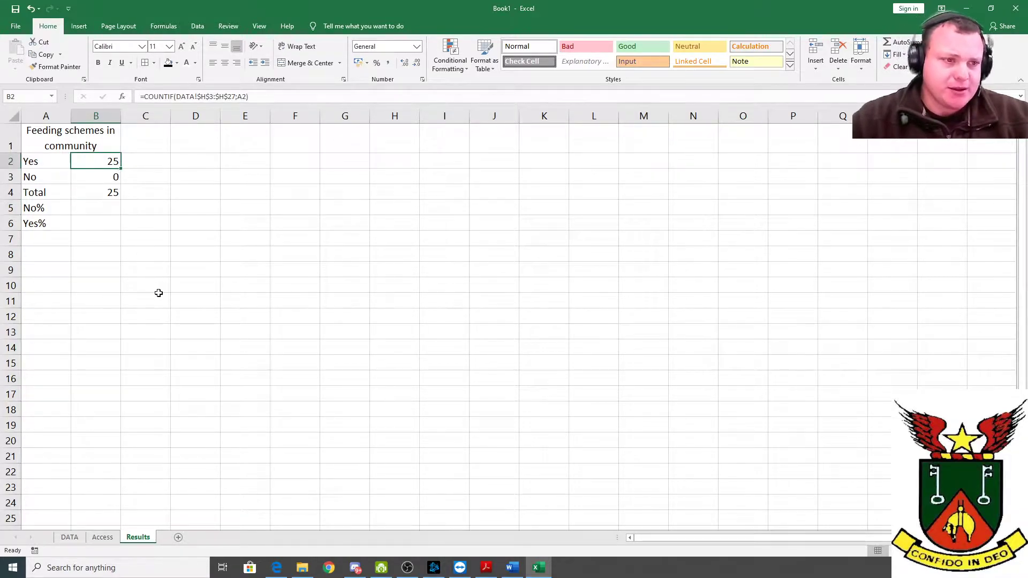
left_click(77, 540)
scroll(519, 221, "down", 5)
scroll(518, 220, "up", 5)
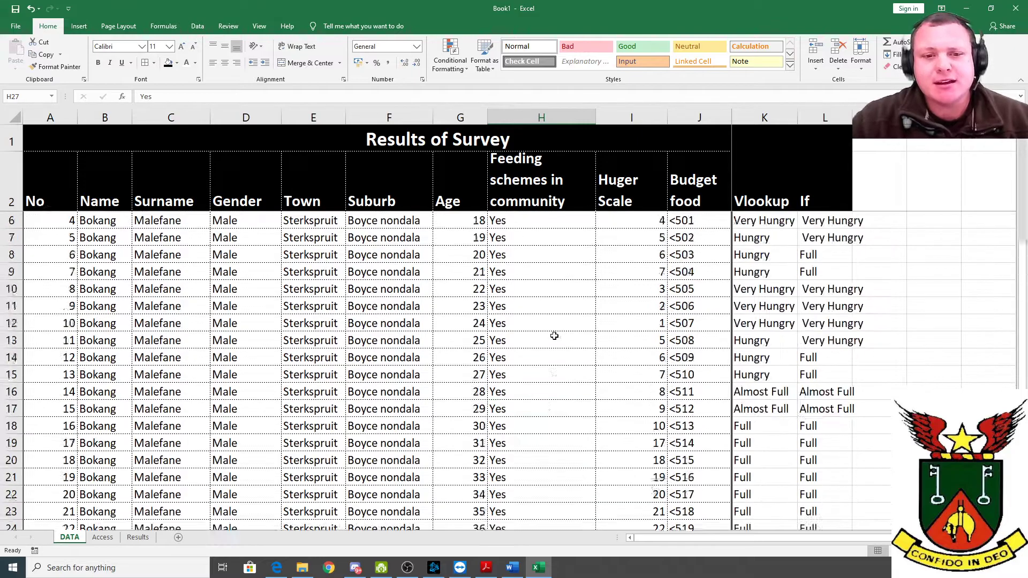
double_click(538, 233)
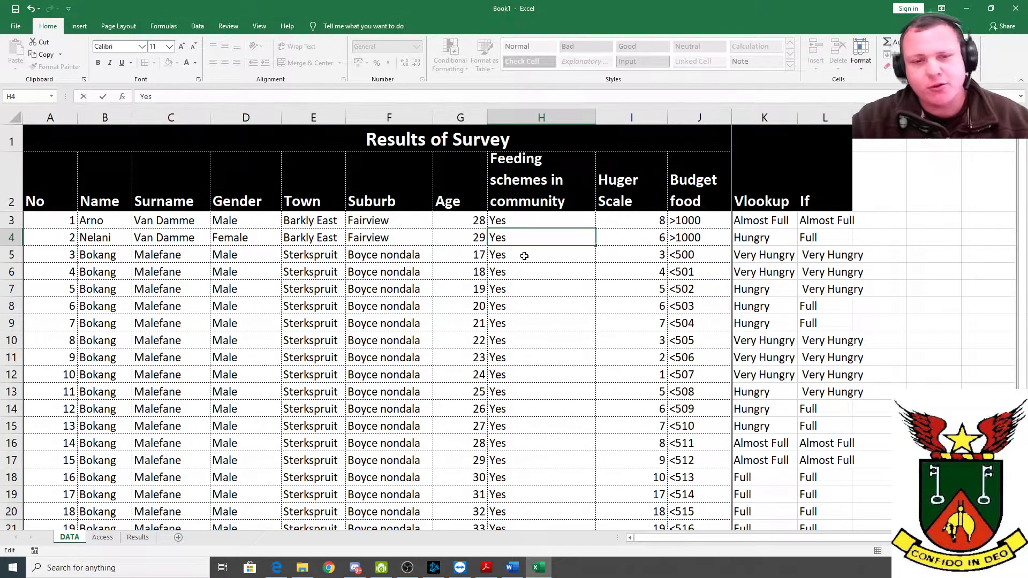
key("Escape")
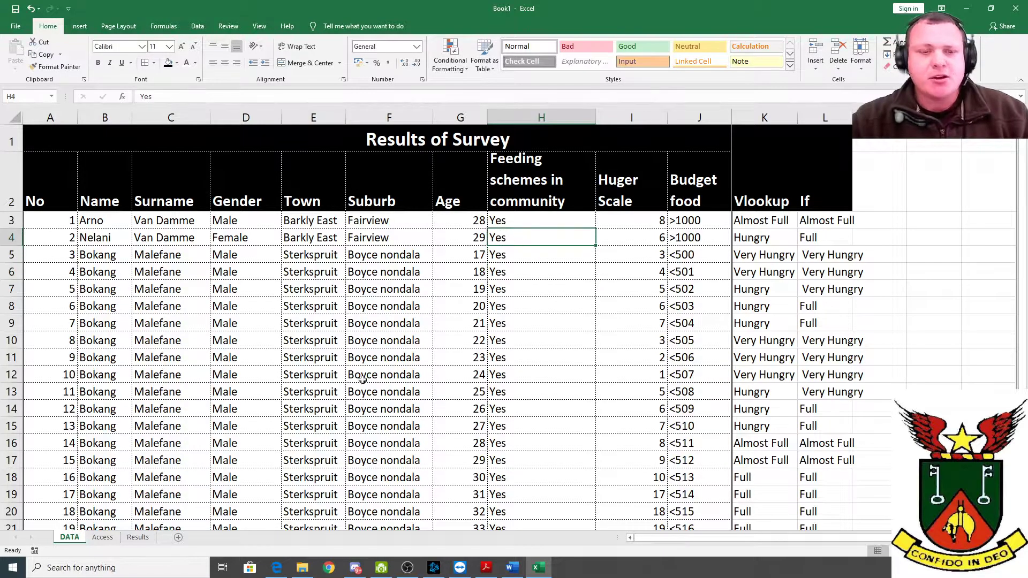
Re-enter the feeding scheme answer in H4 of the DATA sheet as Yes and recheck the count on the Results sheet.
left_click(137, 537)
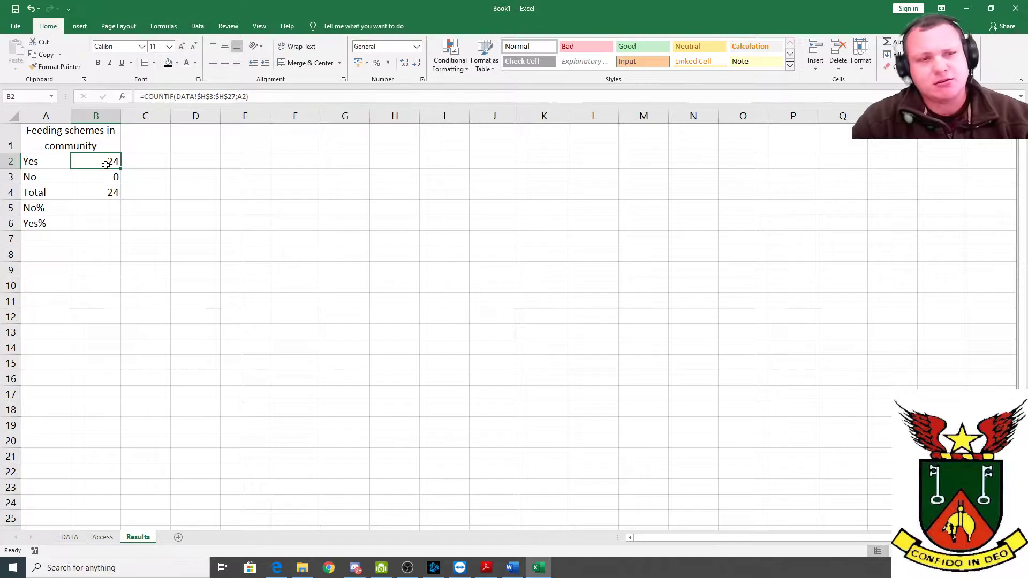
left_click(70, 537)
left_click(560, 259)
left_click(551, 243)
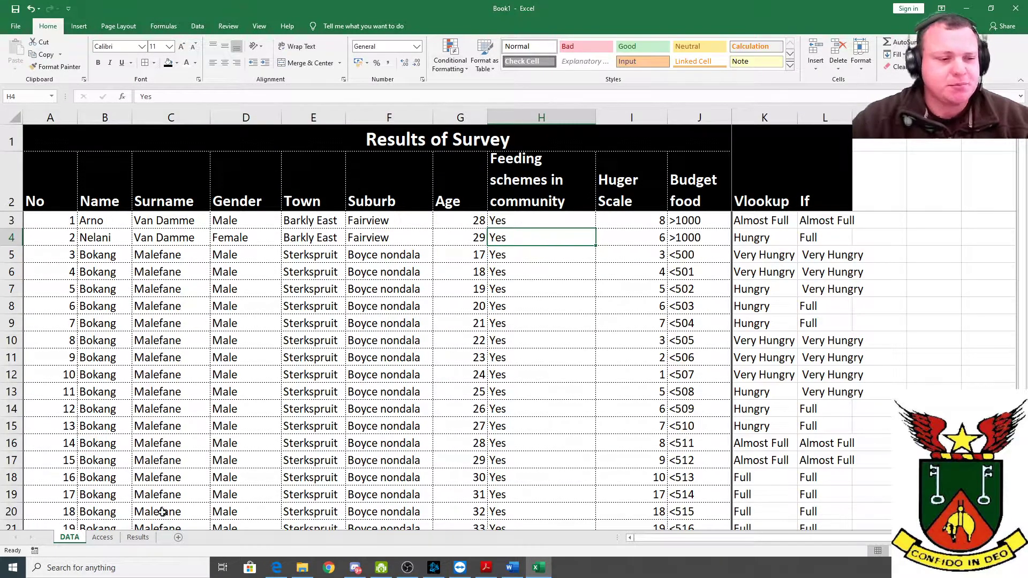
left_click(102, 537)
left_click(138, 537)
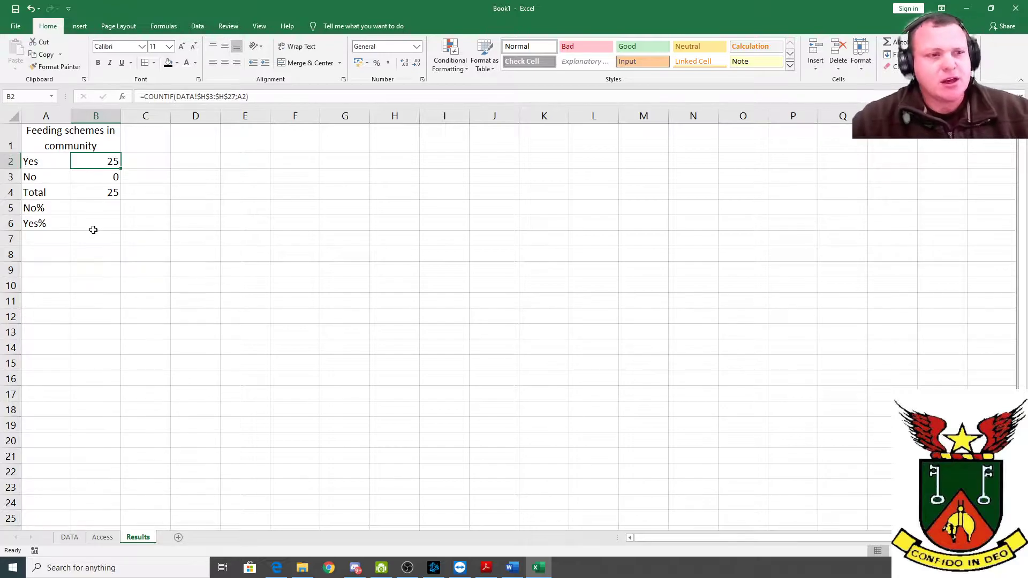
Enter the formula =B3/B4*100 in B5 to calculate the No percentage.
left_click(91, 208)
type("=")
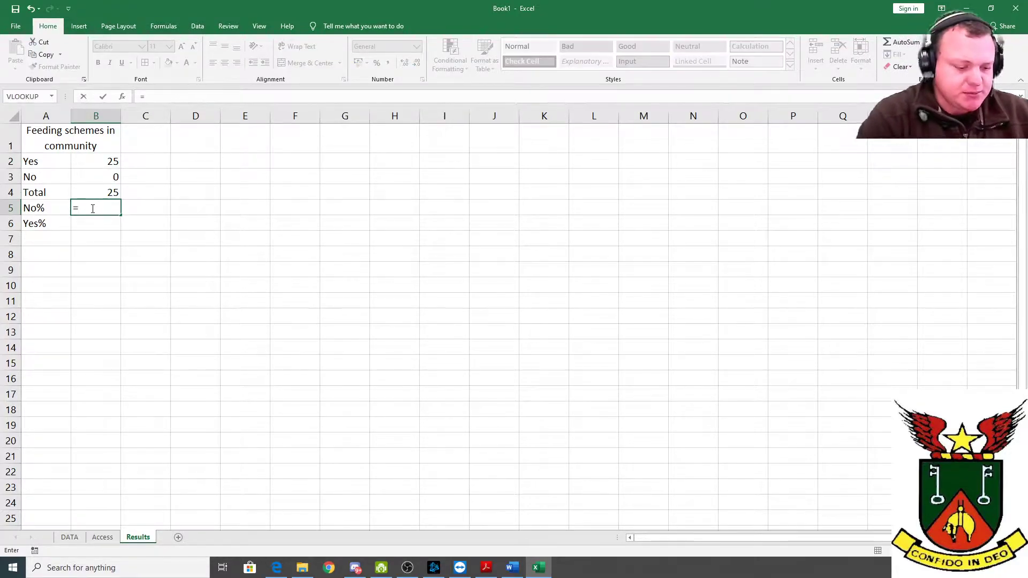
left_click(111, 178)
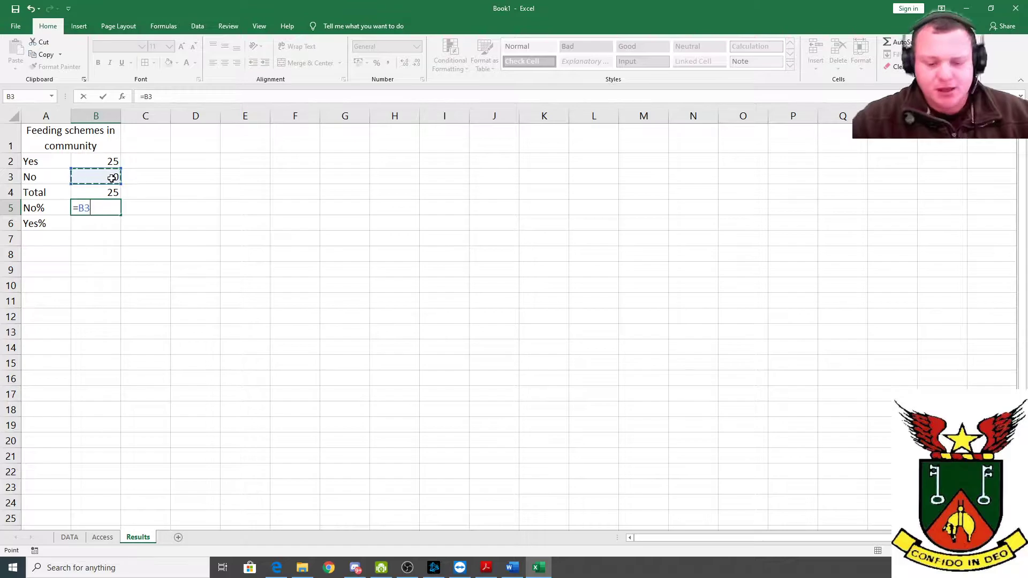
left_click(117, 192)
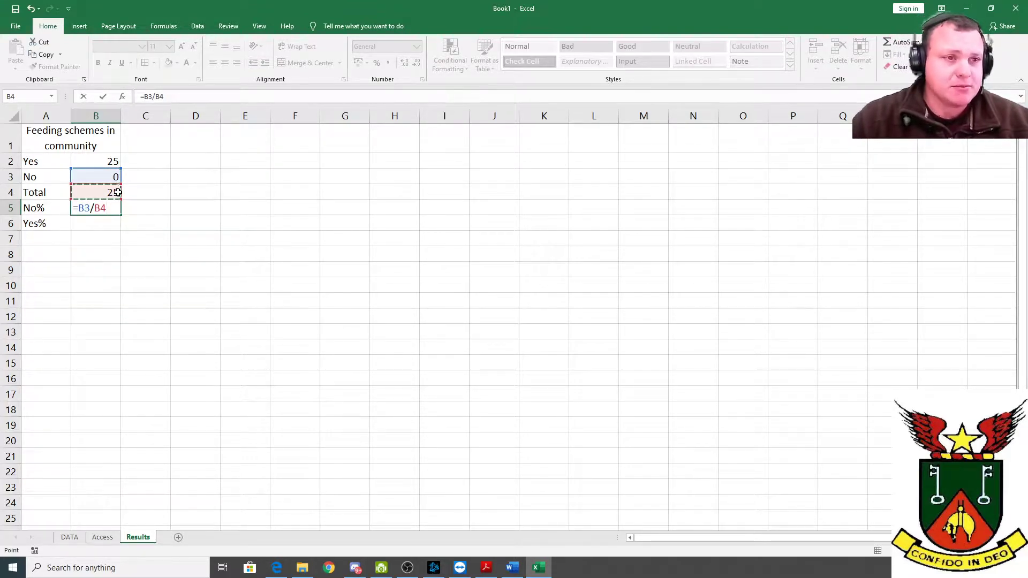
type("*100")
key("Return")
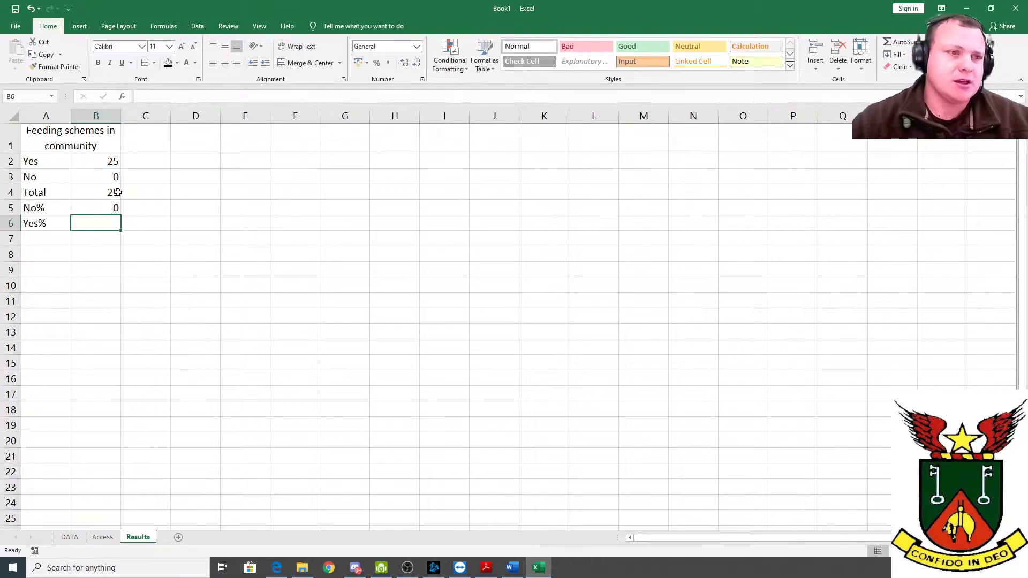
left_click(94, 211)
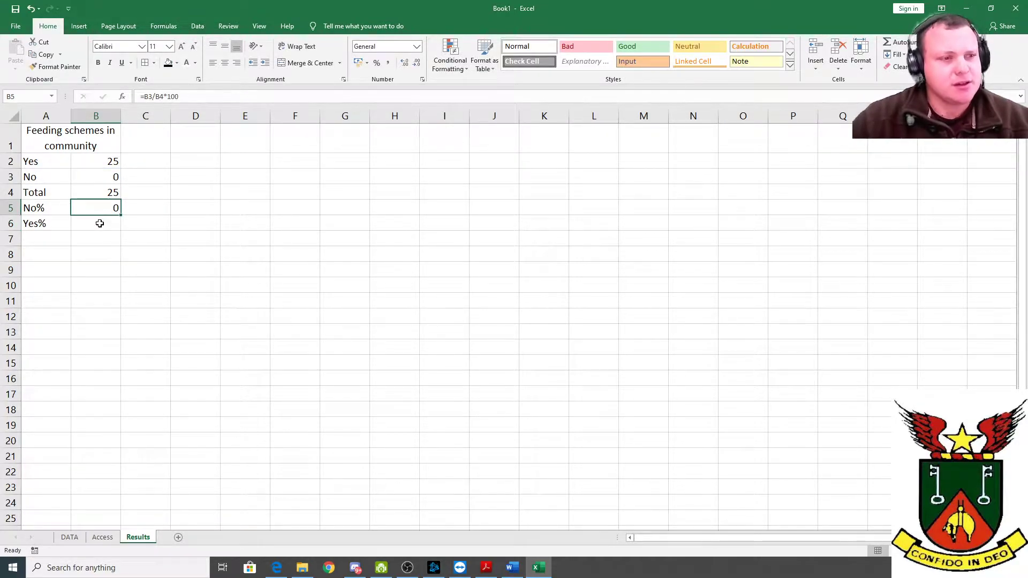
Enter the formula =B2/B4*100 in B6 to calculate the Yes percentage.
left_click(100, 224)
type("=")
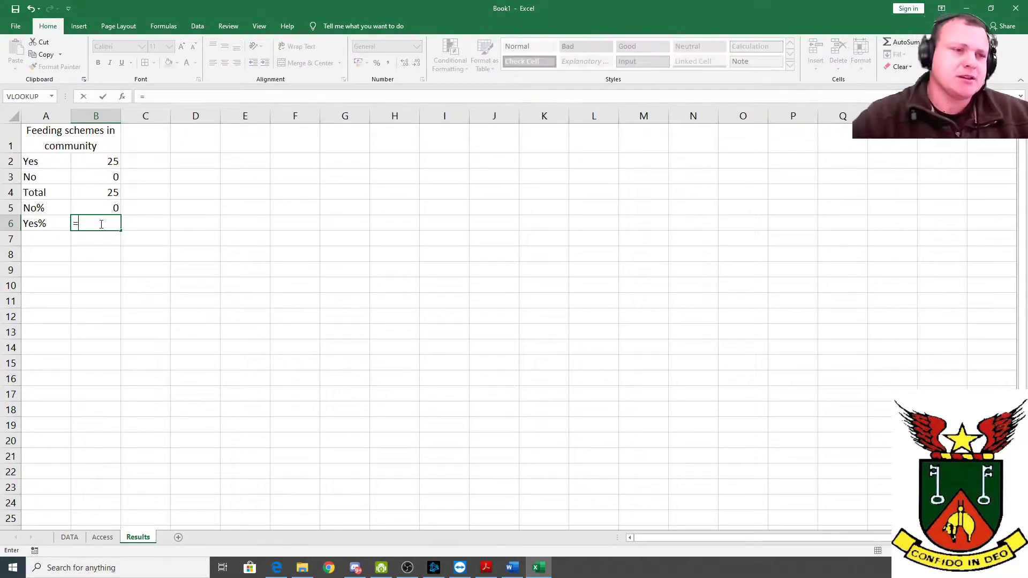
left_click(114, 165)
type("/")
left_click(106, 191)
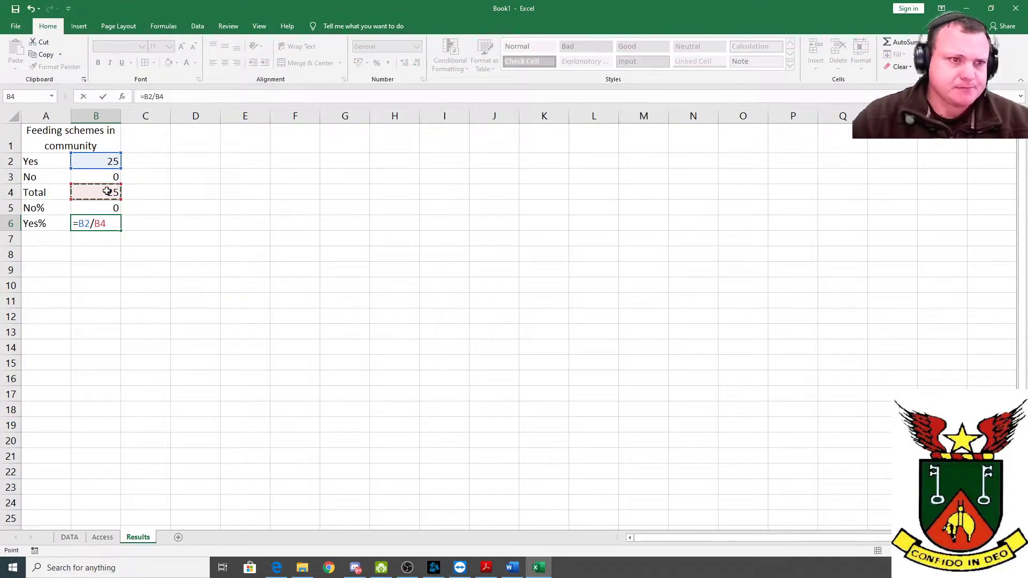
type("*100")
key("ctrl+Return")
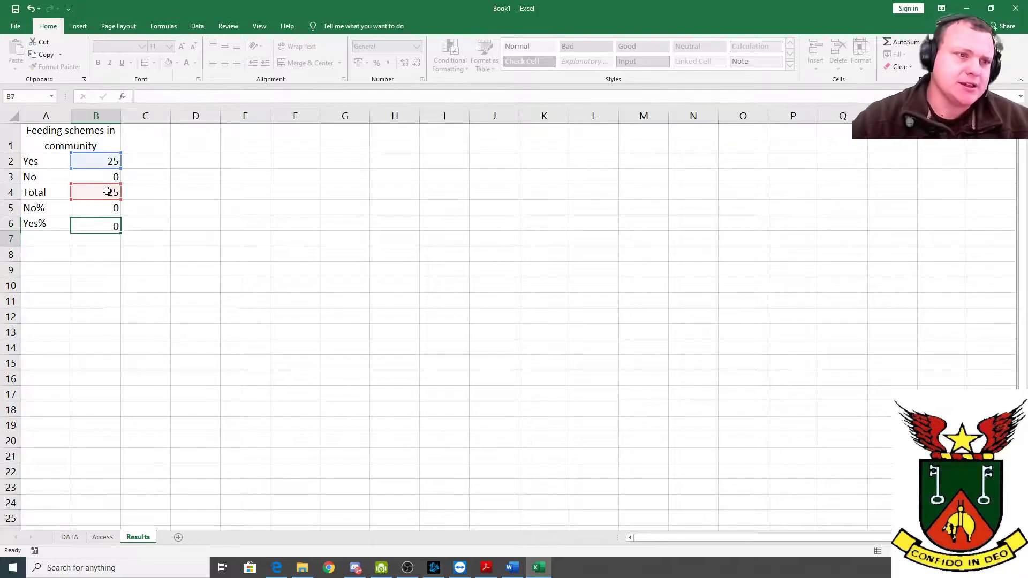
left_click(104, 222)
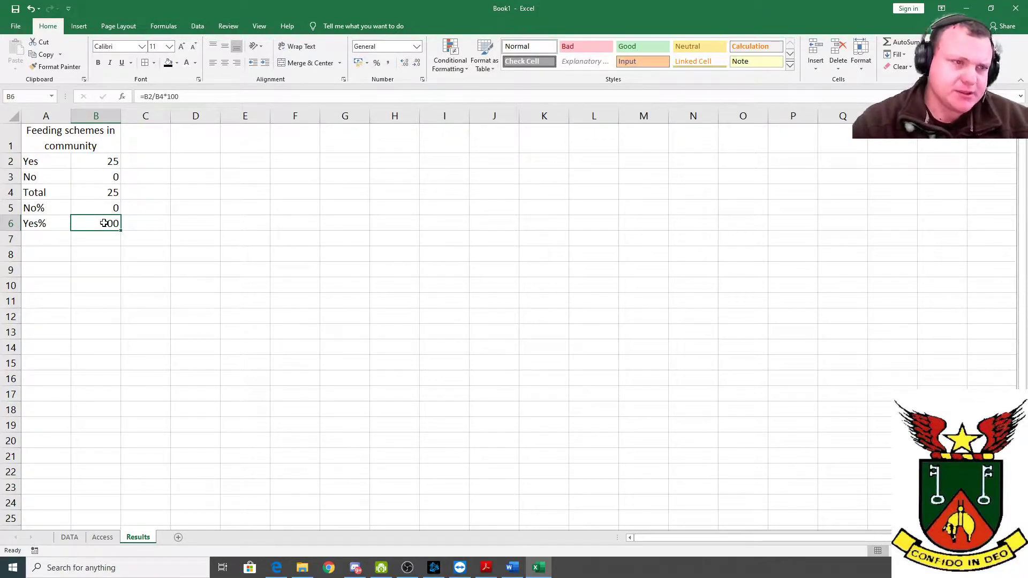
Format the merged "Feeding schemes in community" heading in A1 with a black fill and white text.
left_click(55, 140)
left_click(168, 63)
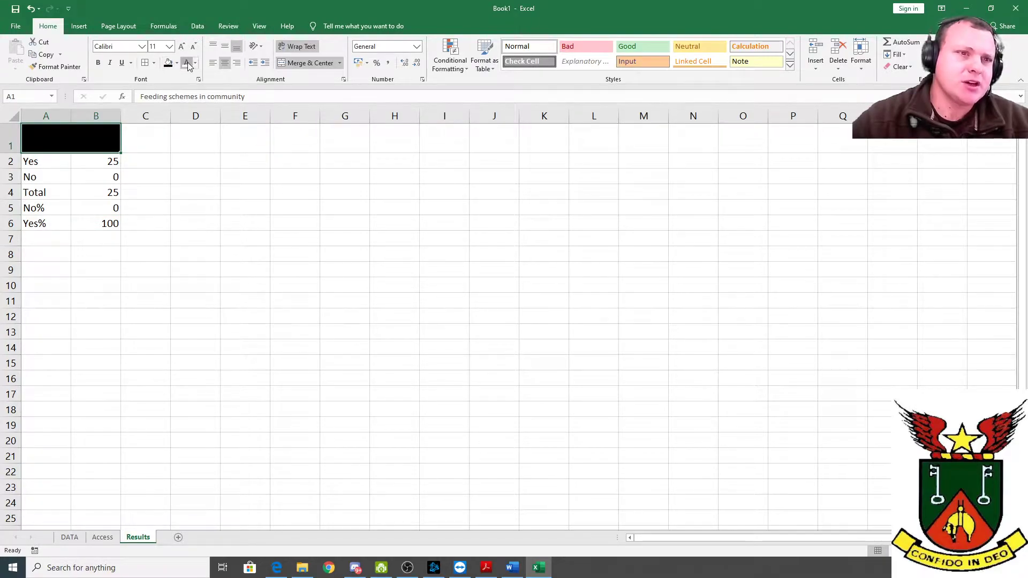
left_click(186, 63)
left_click(141, 219)
left_click(105, 135)
left_click(197, 140)
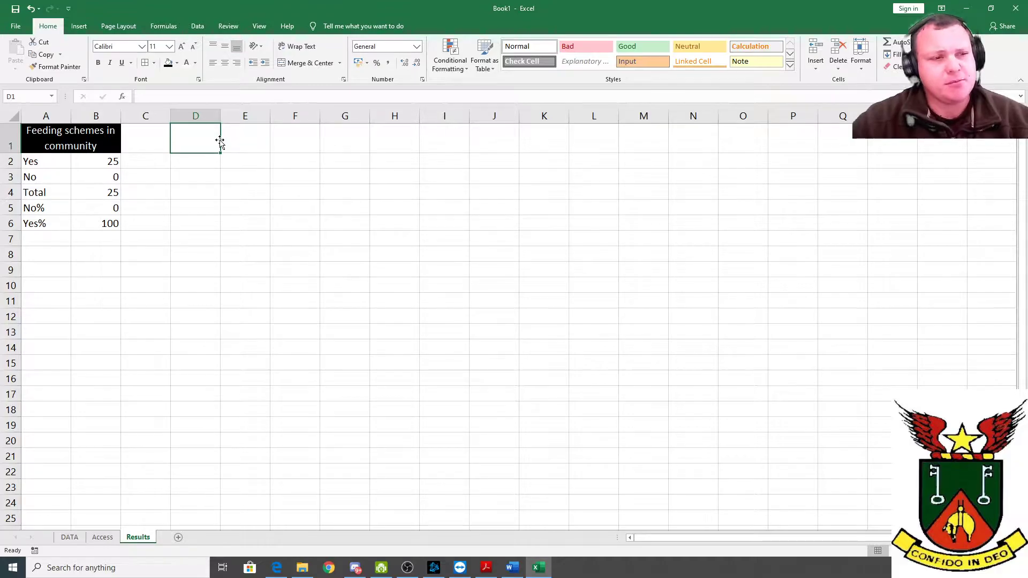
Review the feeding scheme table's formulas on the Results sheet and the Budget food answers on the DATA sheet.
left_click(42, 134)
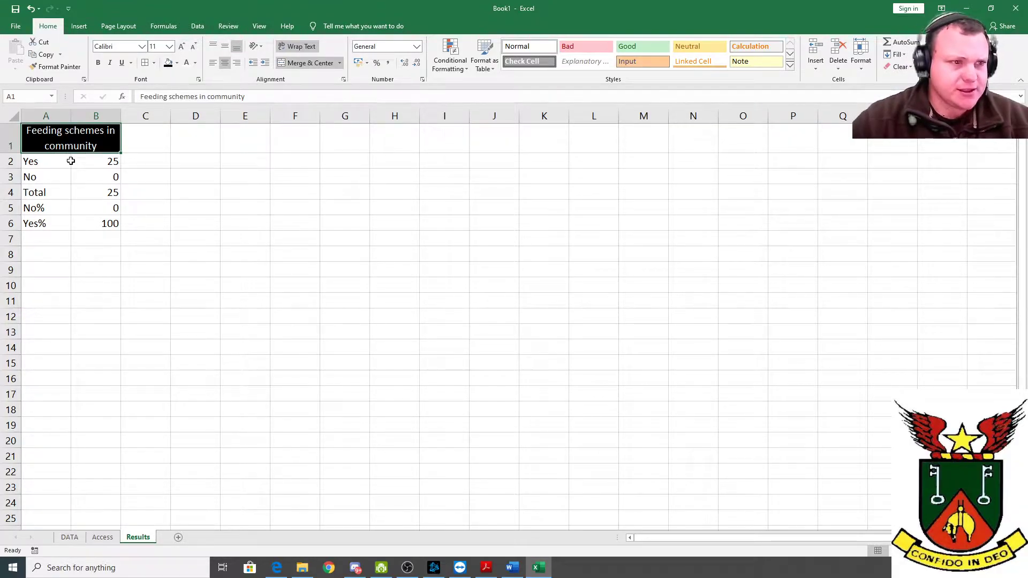
left_click_drag(71, 151, 68, 218)
left_click(110, 168)
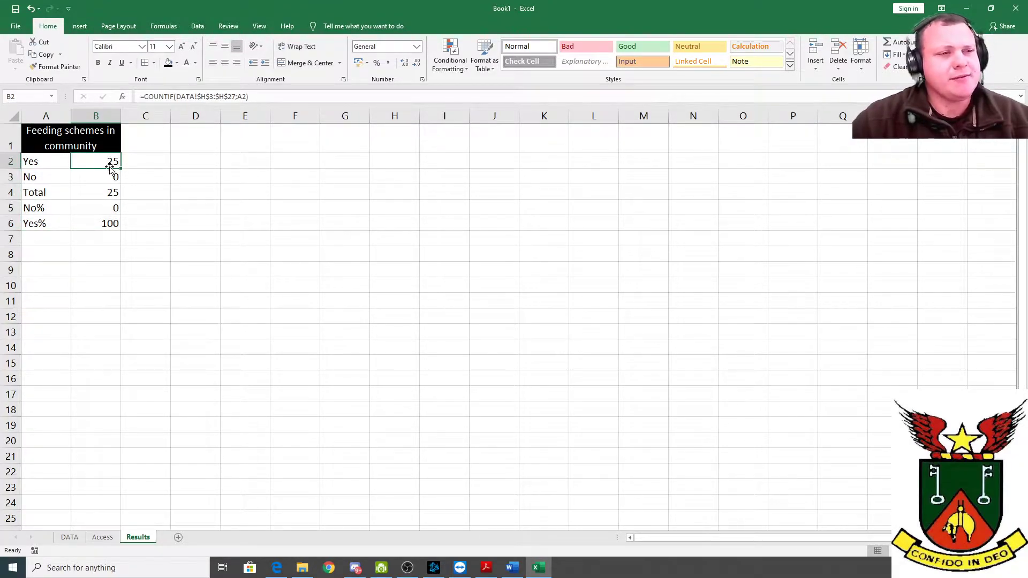
left_click(104, 180)
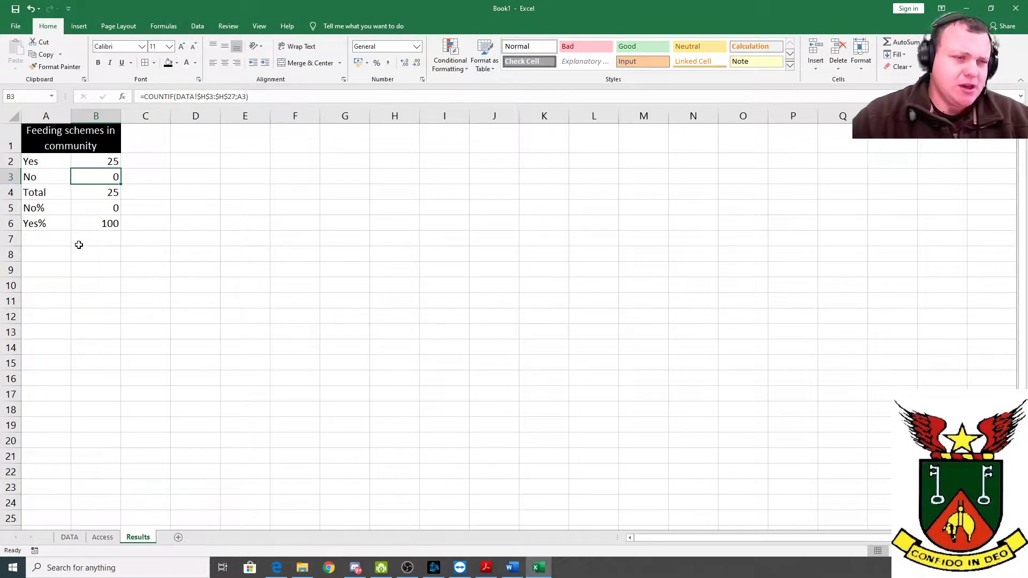
left_click_drag(79, 144, 72, 224)
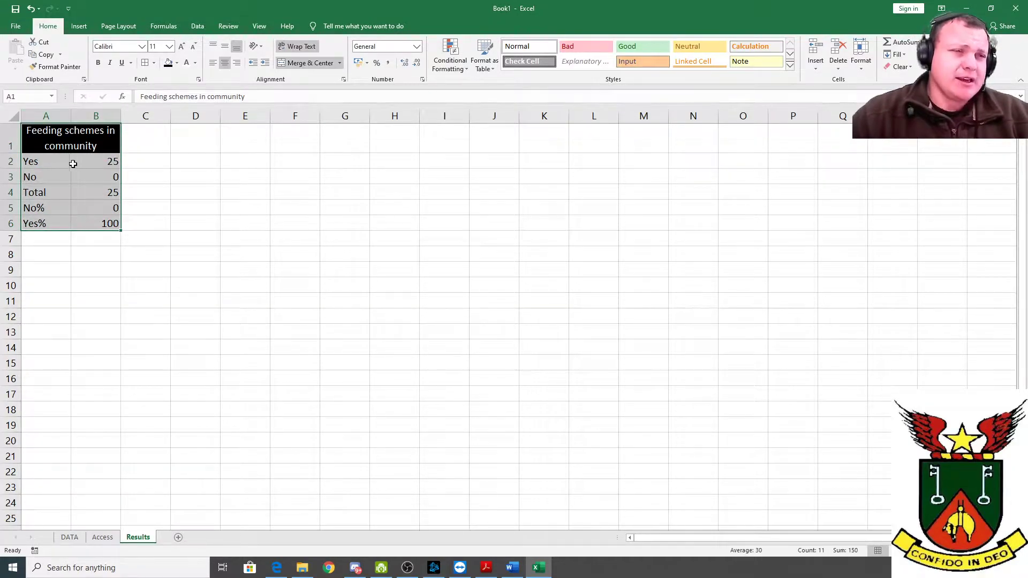
left_click(186, 148)
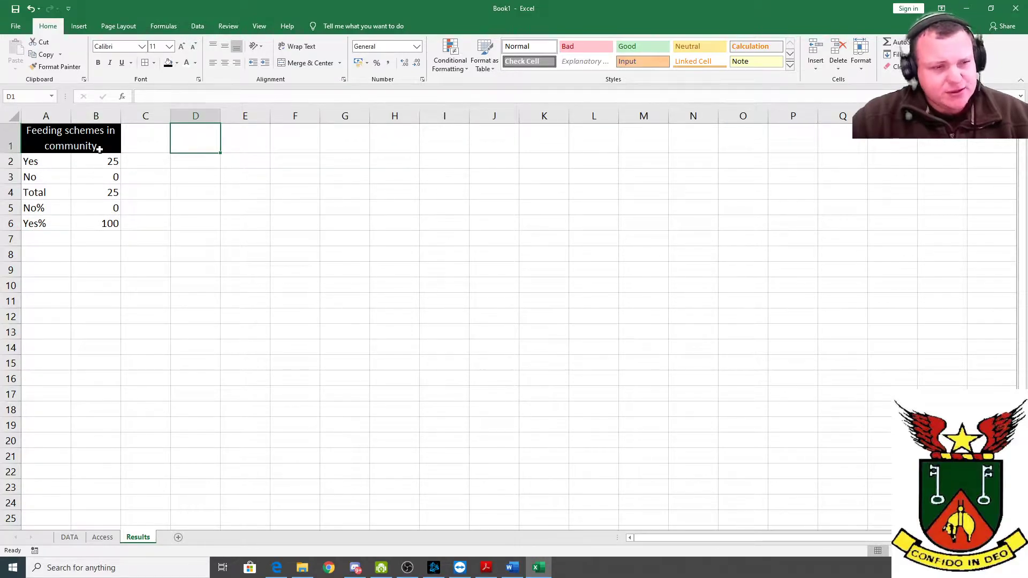
left_click(76, 540)
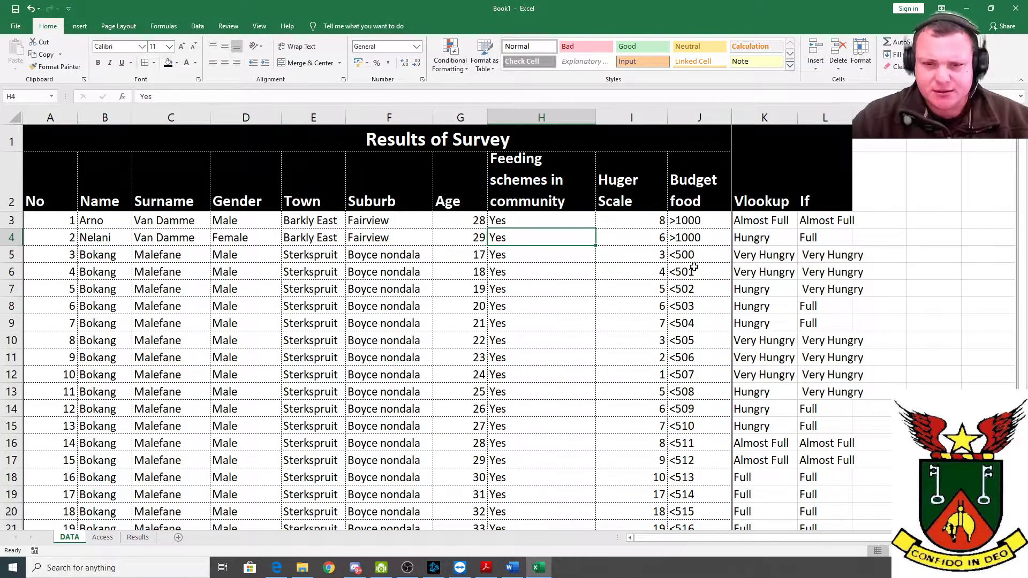
left_click(691, 222)
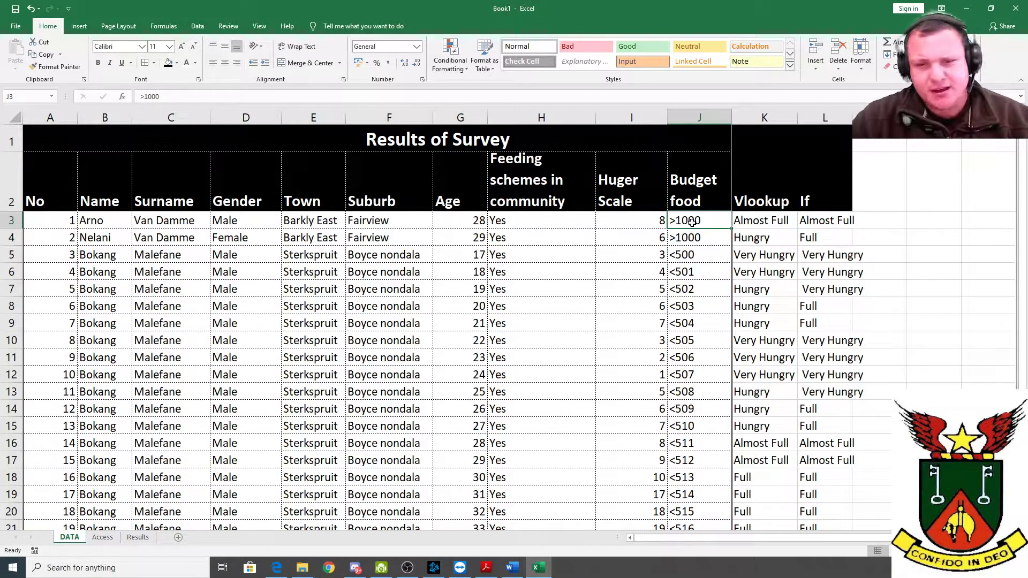
scroll(683, 386, "down", 3)
scroll(689, 394, "up", 3)
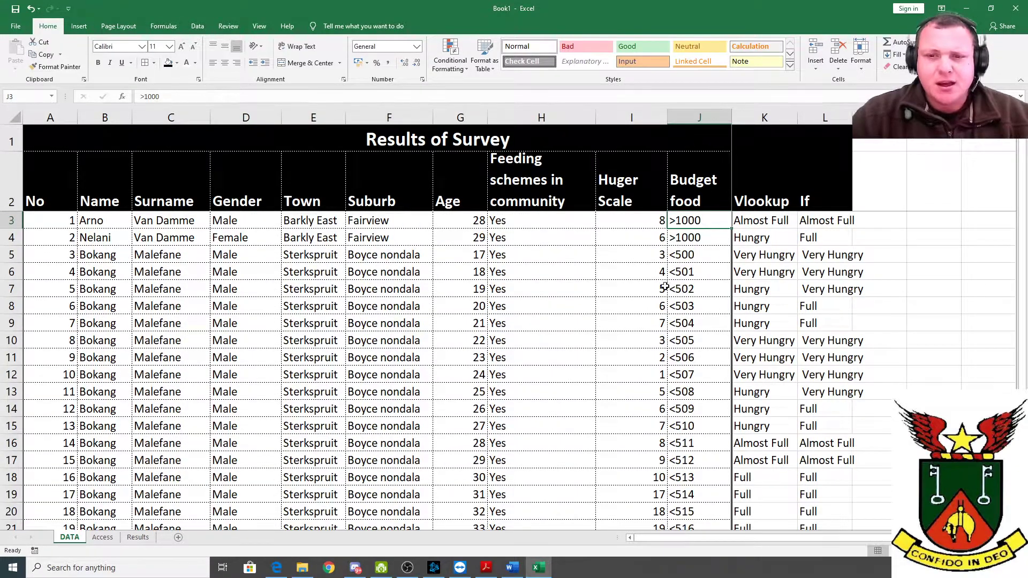
Copy the "Huger Scale" heading from I2 of the DATA sheet to D1 of Results and merge and center it across D1:E1.
left_click(634, 188)
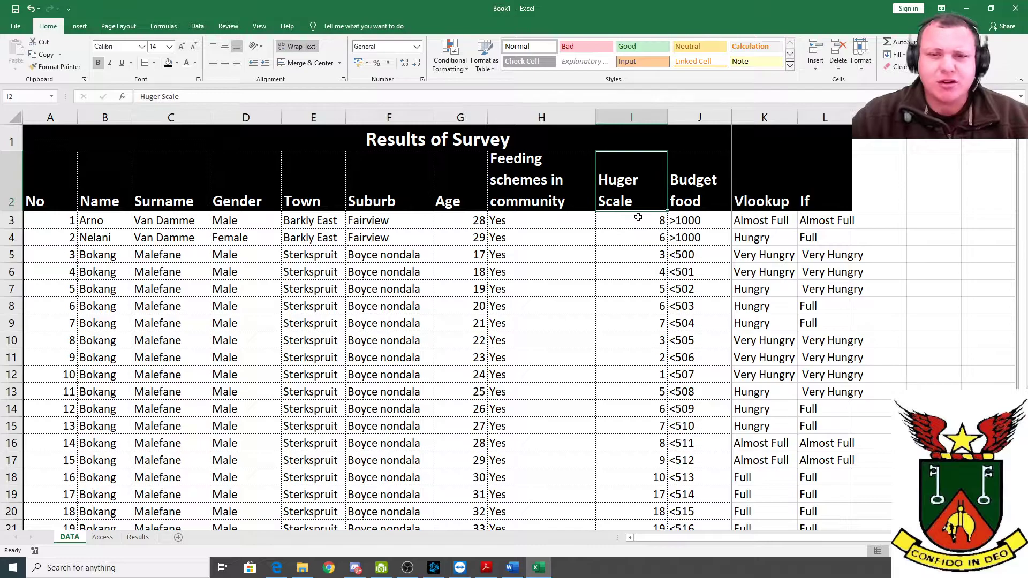
right_click(601, 179)
left_click(639, 208)
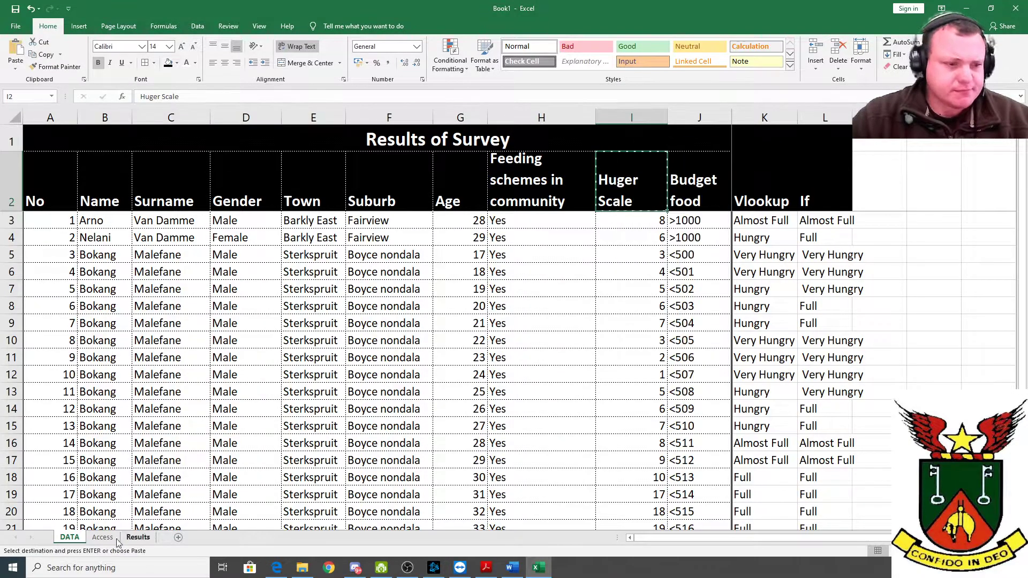
left_click(102, 537)
left_click(138, 537)
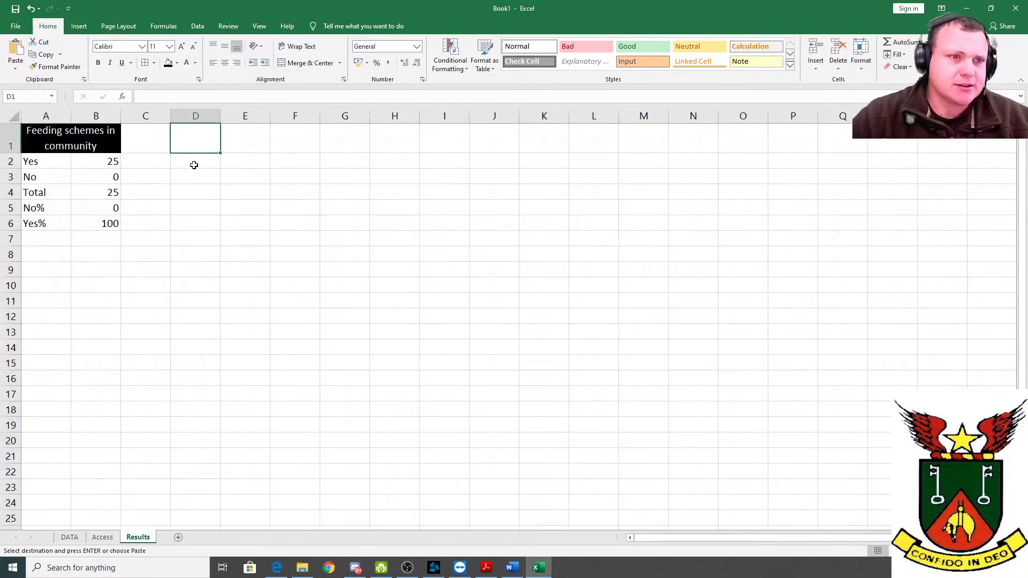
right_click(191, 139)
left_click(212, 186)
left_click_drag(193, 135, 238, 142)
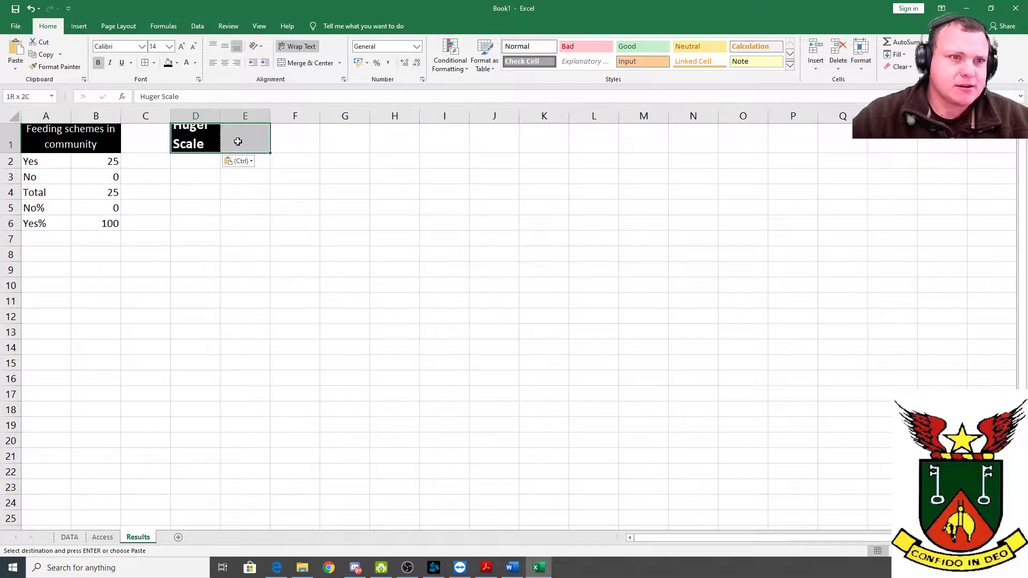
left_click(282, 63)
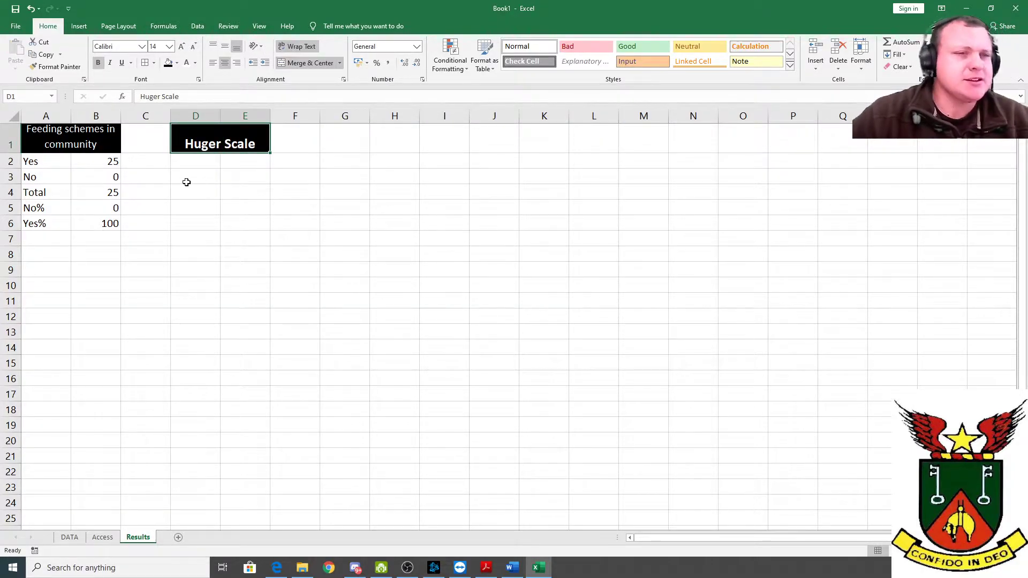
Copy the categories Very Hungry, Hungry, Almost Full and Full from AA2:AA5 to D2:D5 and fit column D's width to the text.
left_click(182, 164)
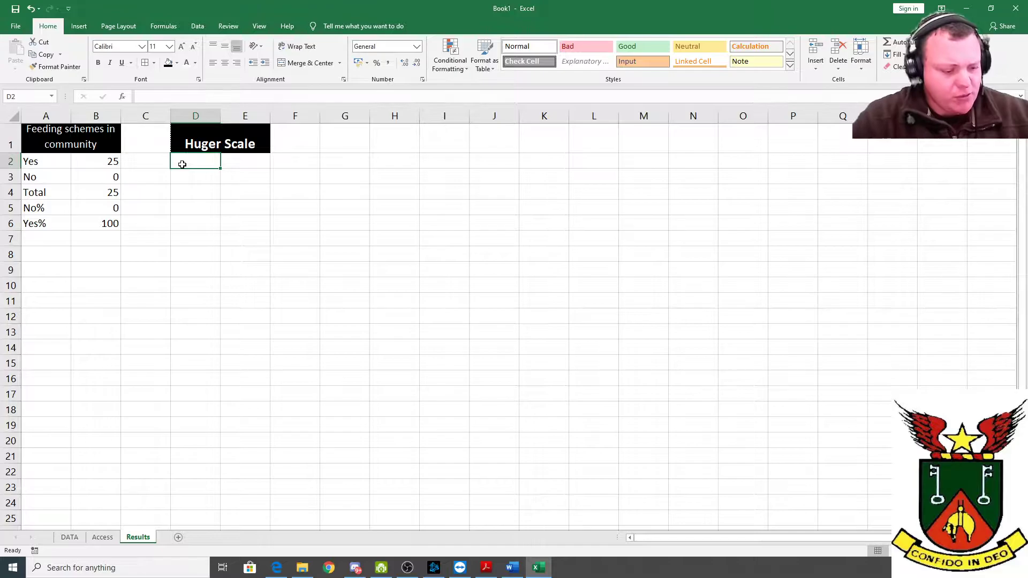
type("V")
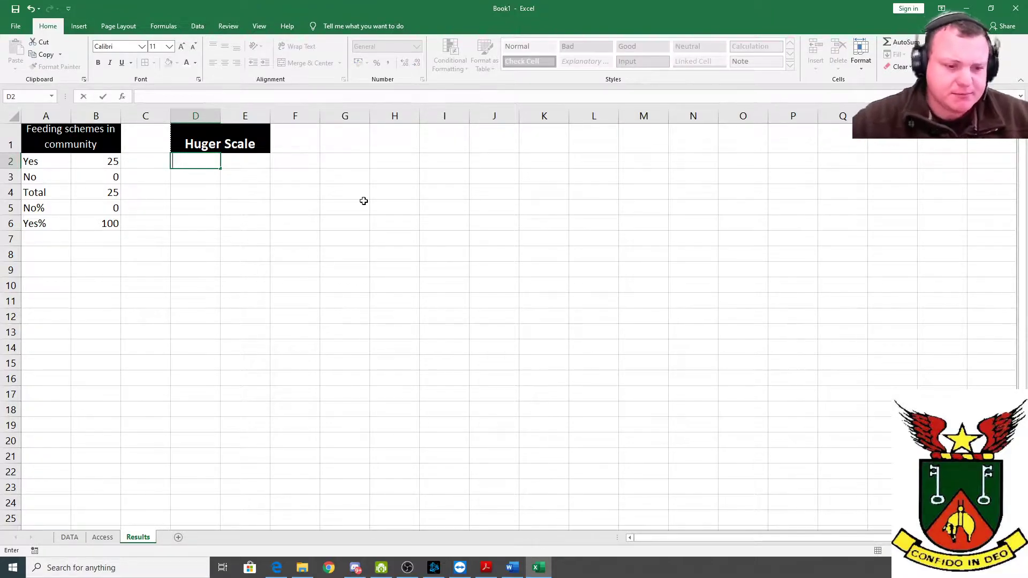
left_click_drag(798, 538, 814, 538)
left_click_drag(905, 538, 905, 539)
left_click_drag(948, 161, 943, 211)
right_click(946, 182)
left_click(857, 203)
left_click_drag(793, 539, 664, 537)
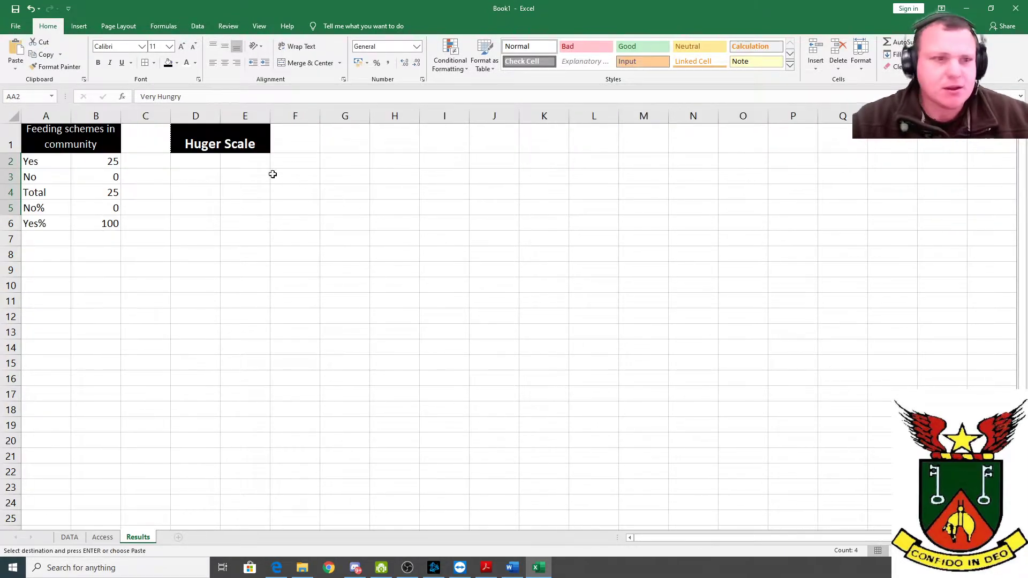
right_click(209, 158)
left_click(232, 205)
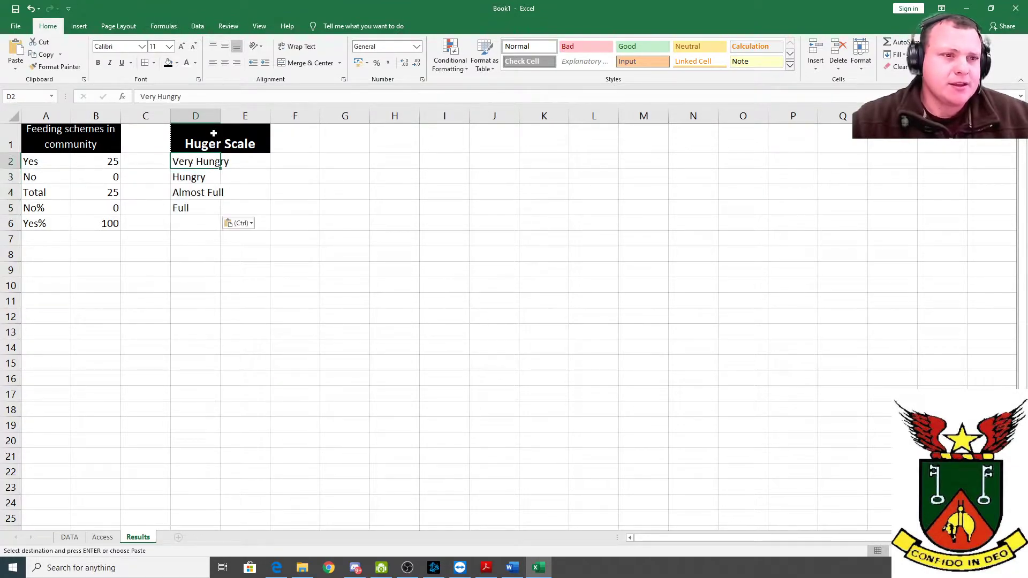
double_click(220, 116)
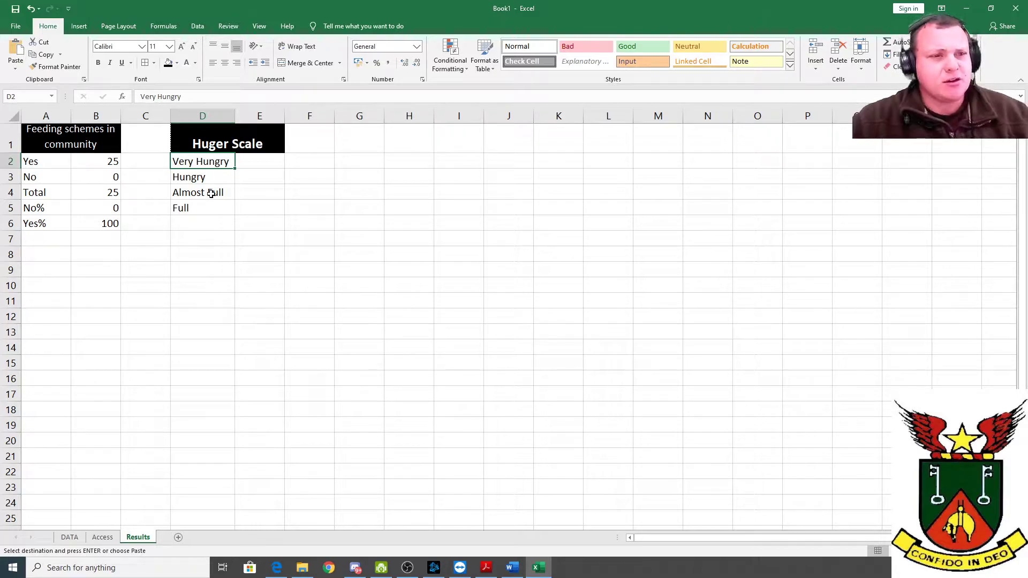
left_click(205, 210)
Start a COUNTIF formula in E2 of the Results sheet with K3:K27 as its range.
left_click(238, 159)
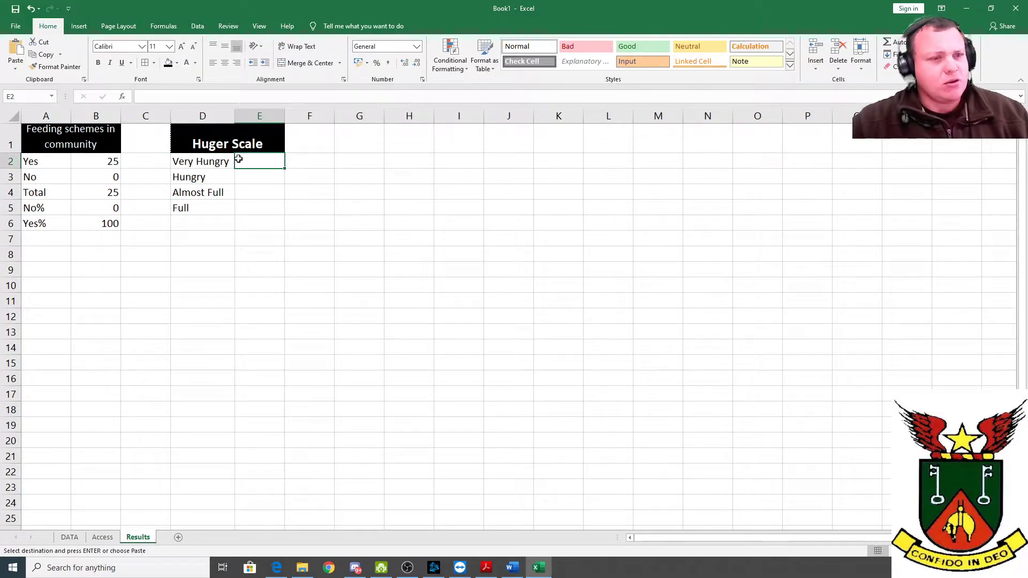
type("=count9")
key("BackSpace")
type("if(")
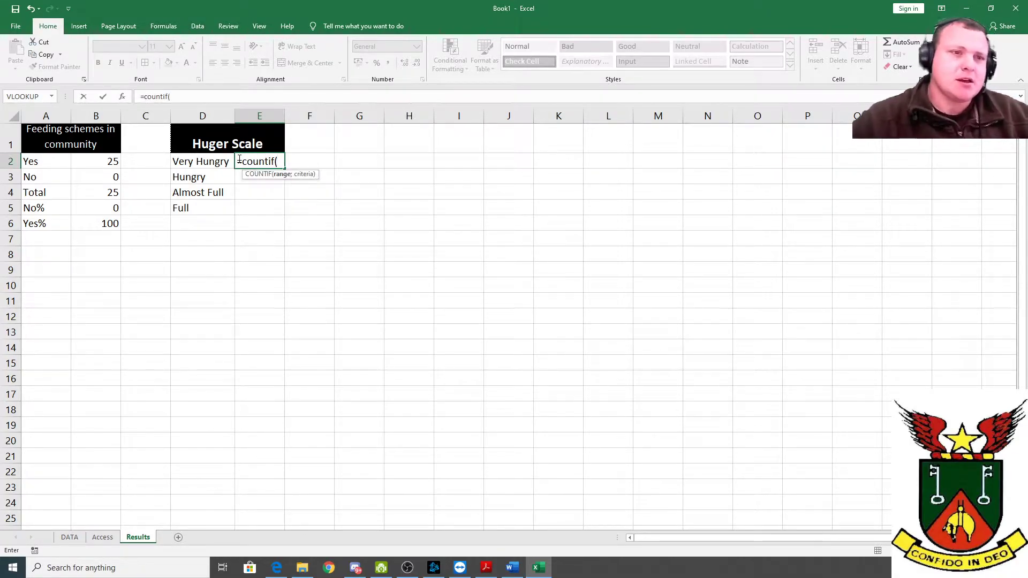
left_click(214, 163)
key("BackSpace")
left_click(70, 538)
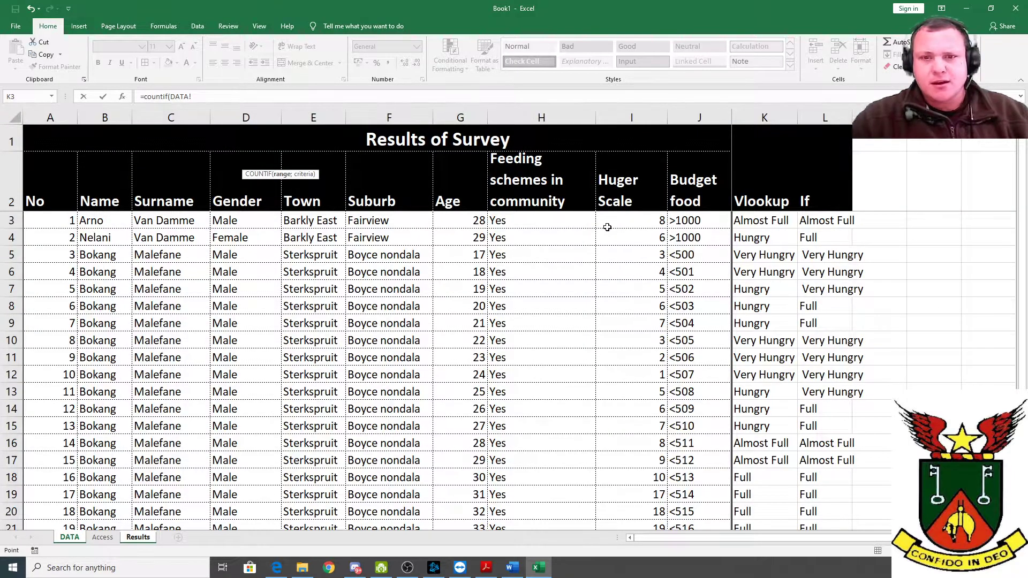
left_click_drag(758, 225, 781, 500)
scroll(769, 350, "up", 2)
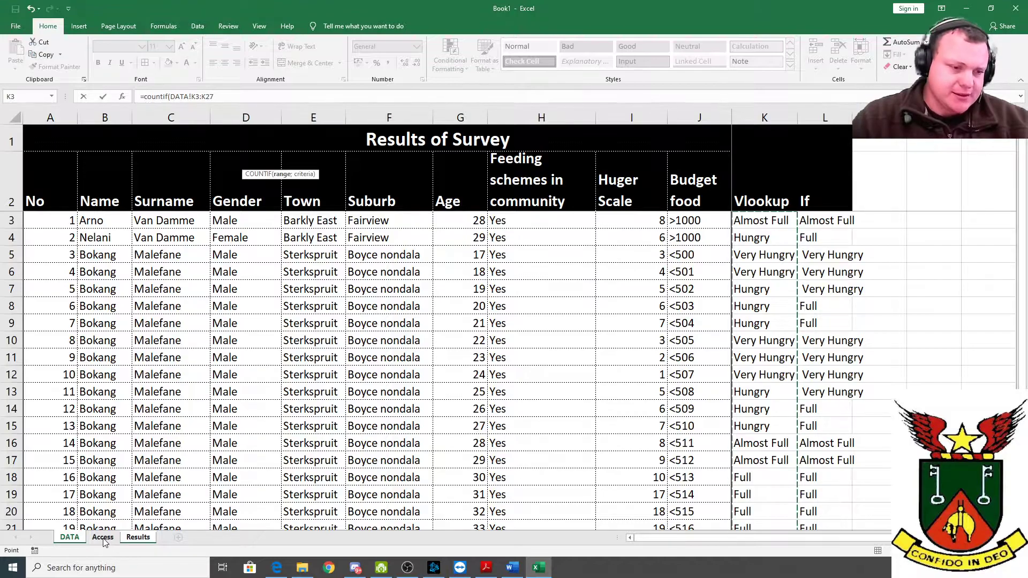
left_click(138, 537)
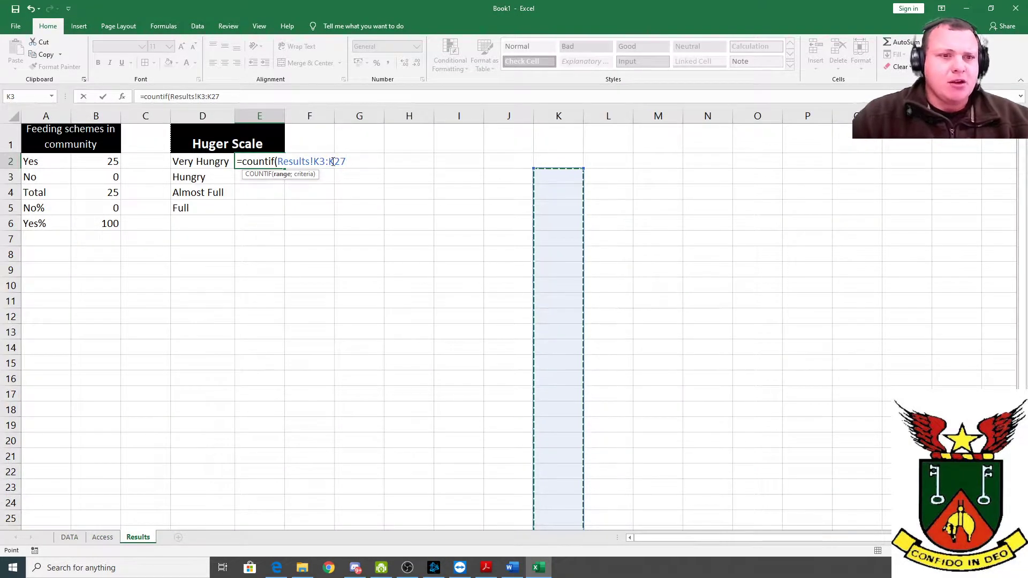
type(";")
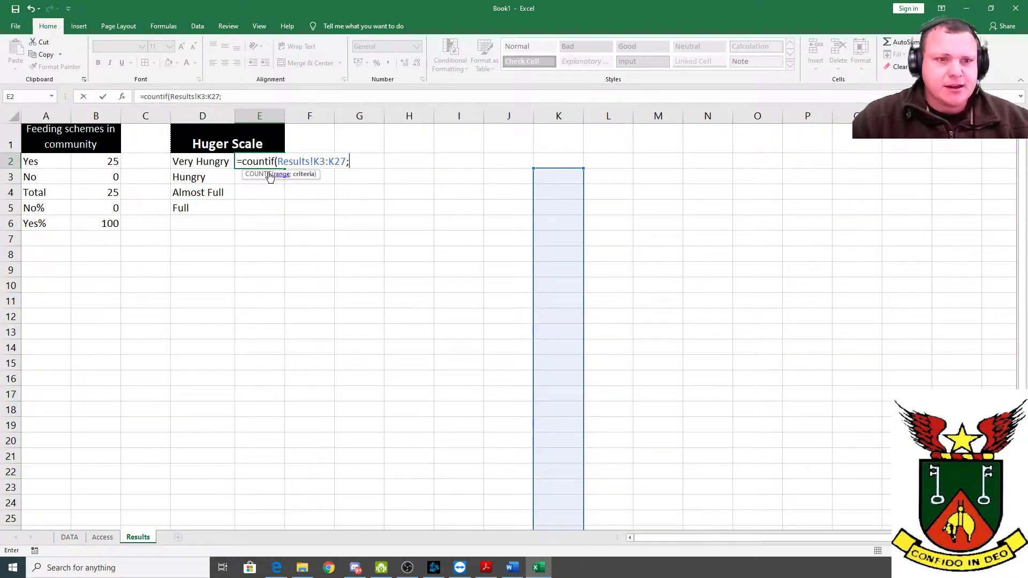
Complete E2's COUNTIF with D2 as criterion and the absolute range $K$3:$K$27, and fill it down to E5.
left_click(200, 164)
left_click(319, 161)
key("F4")
left_click(344, 162)
key("F4")
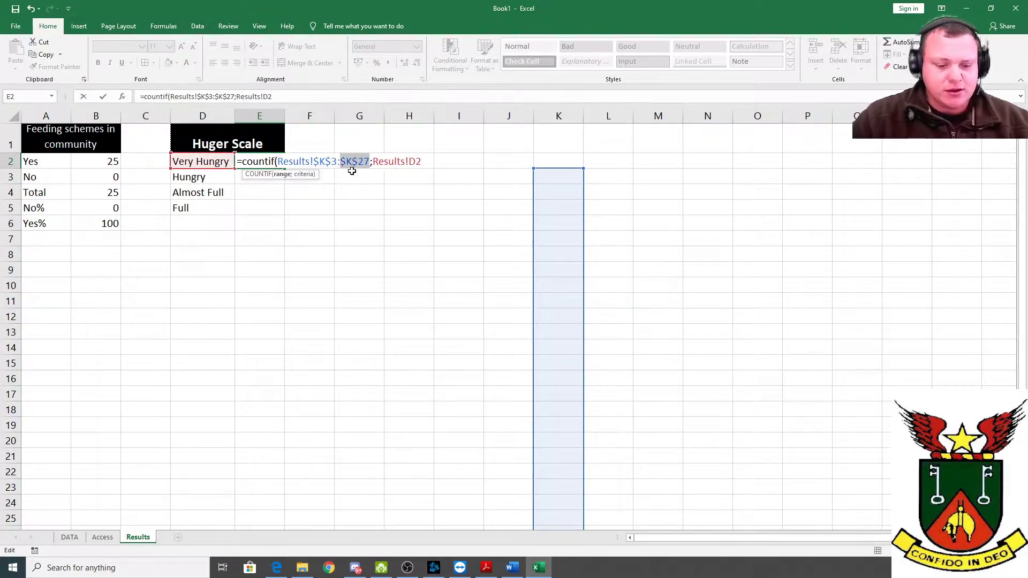
key("Return")
left_click(278, 162)
double_click(283, 167)
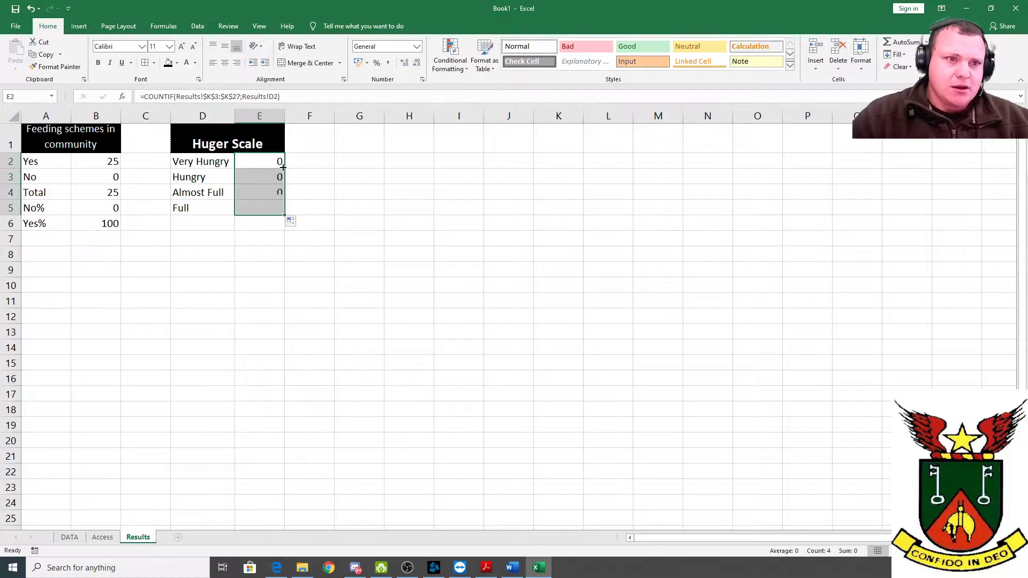
left_click(274, 165)
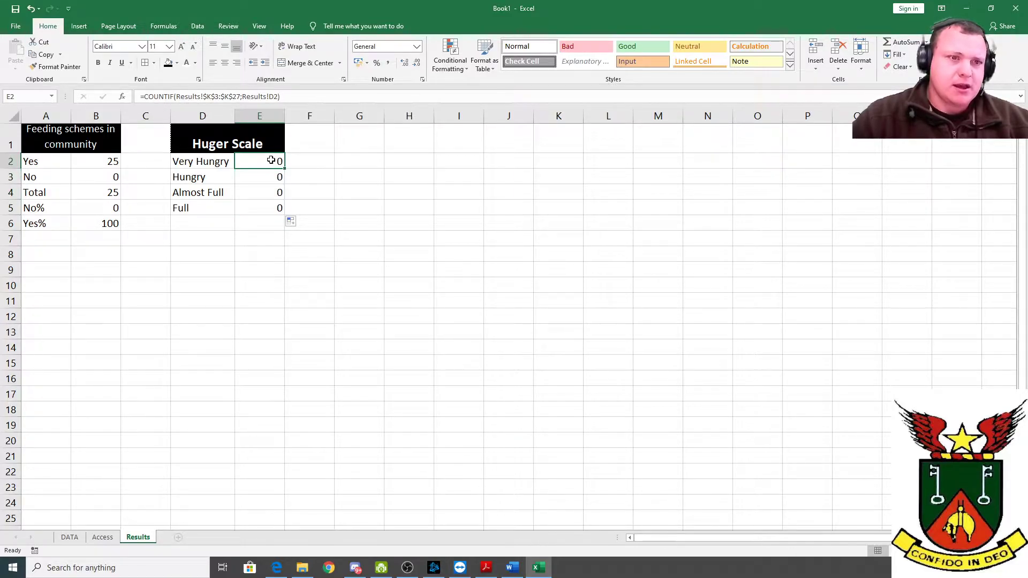
Check the category labels in D2:D3 and E2's formula on Results, and the Vlookup formulas in column K of DATA.
double_click(217, 161)
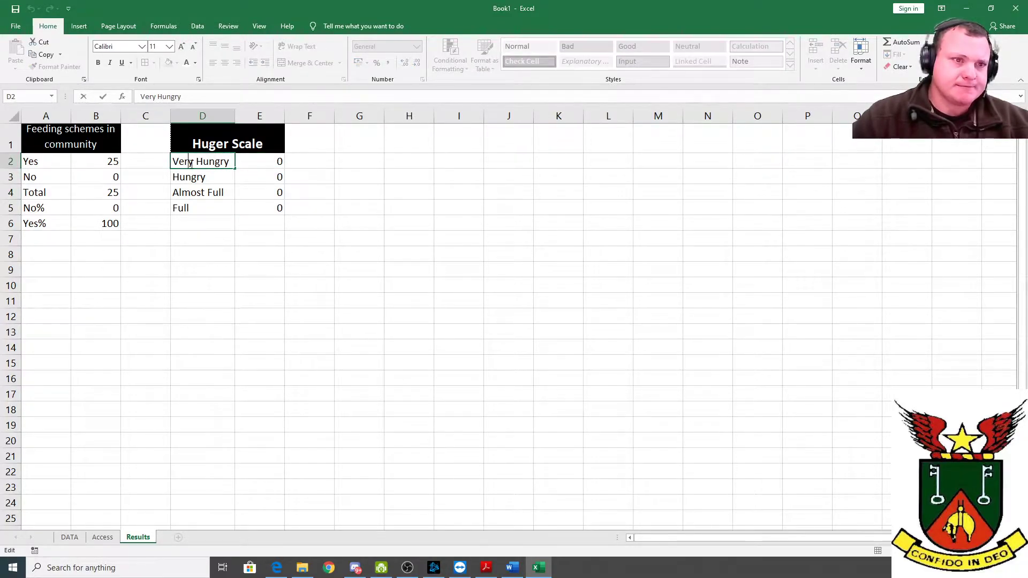
double_click(208, 177)
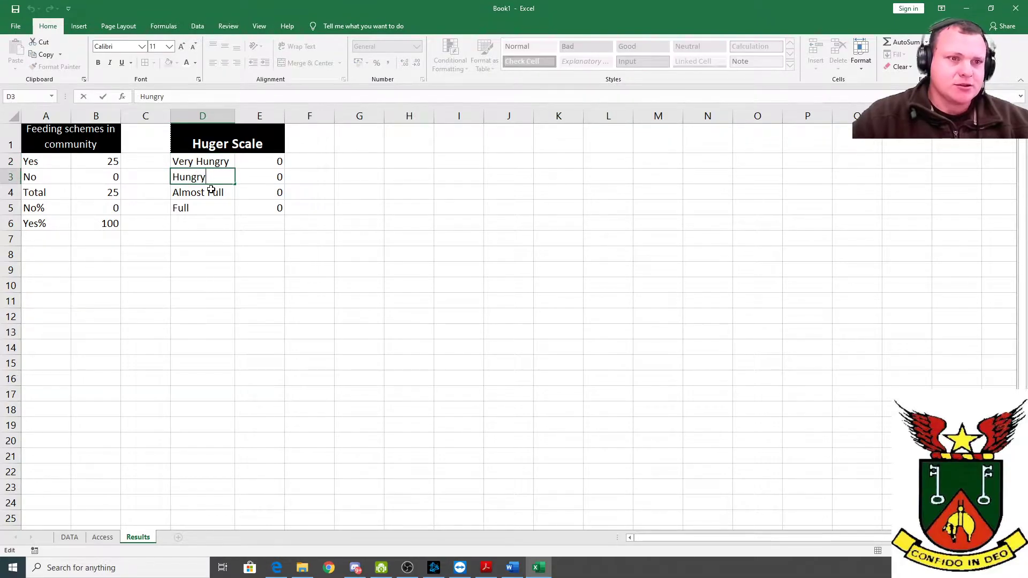
left_click(212, 190)
left_click(270, 163)
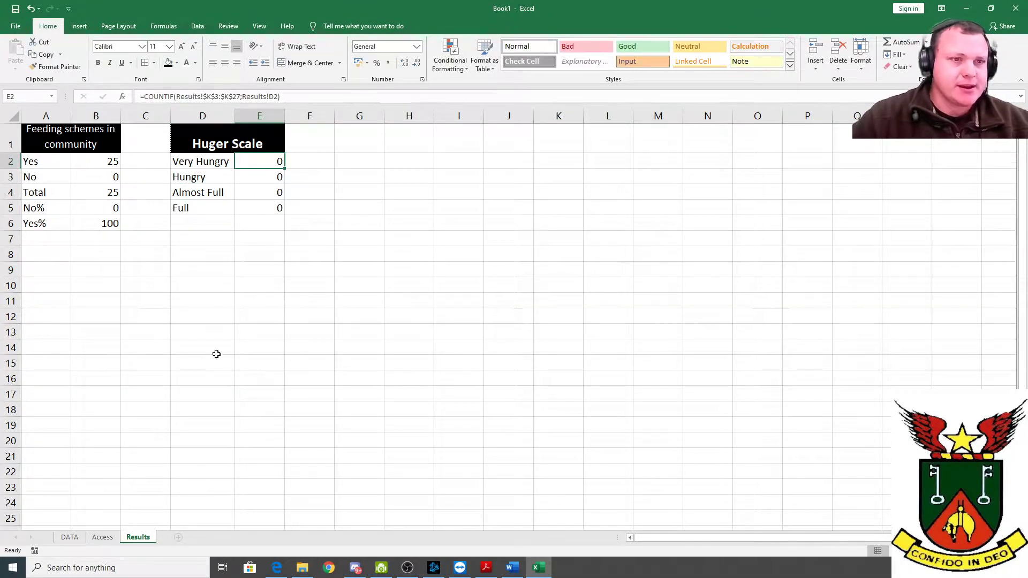
left_click(70, 538)
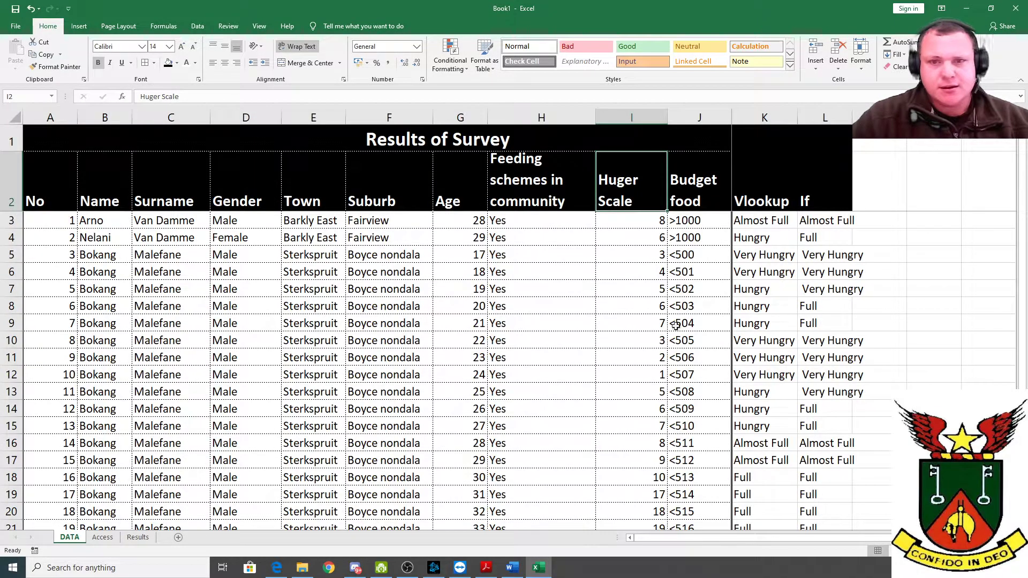
double_click(790, 220)
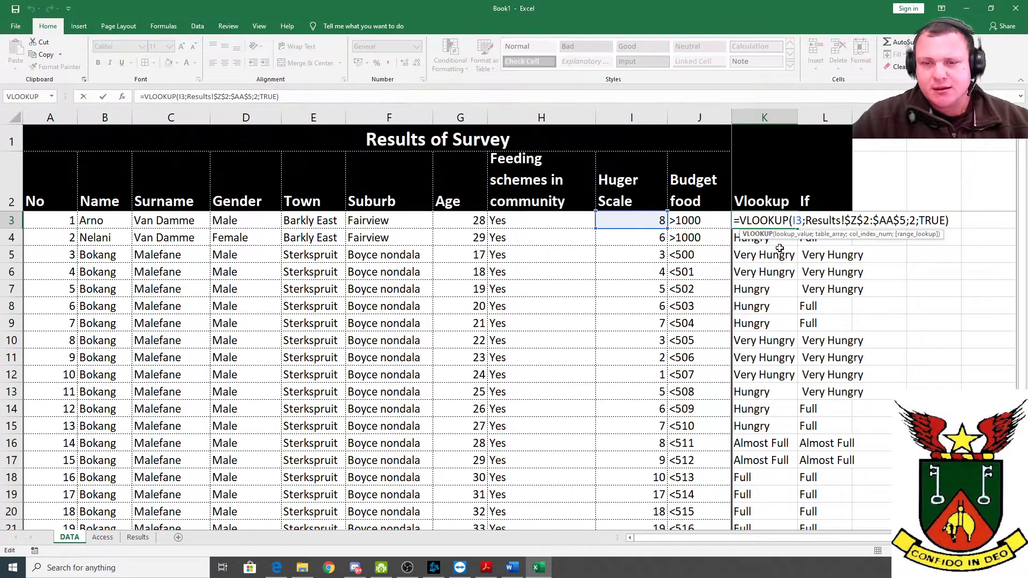
left_click(781, 234)
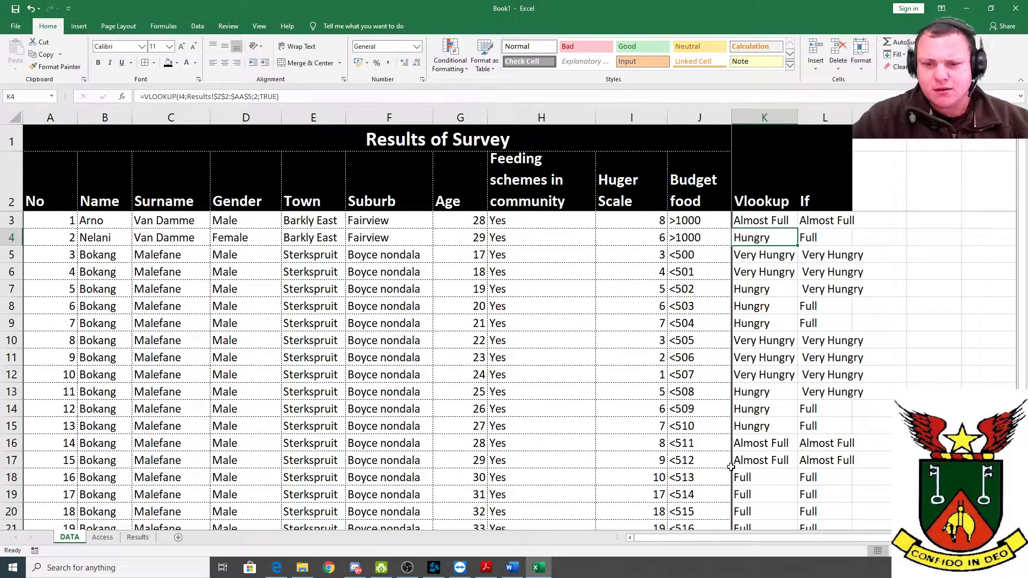
double_click(775, 477)
key("Return")
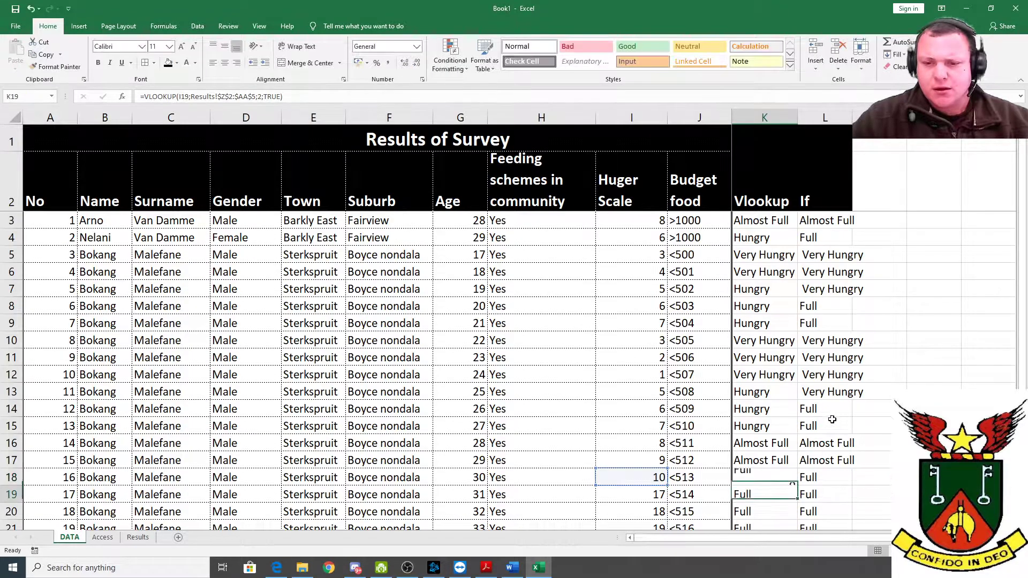
left_click(105, 542)
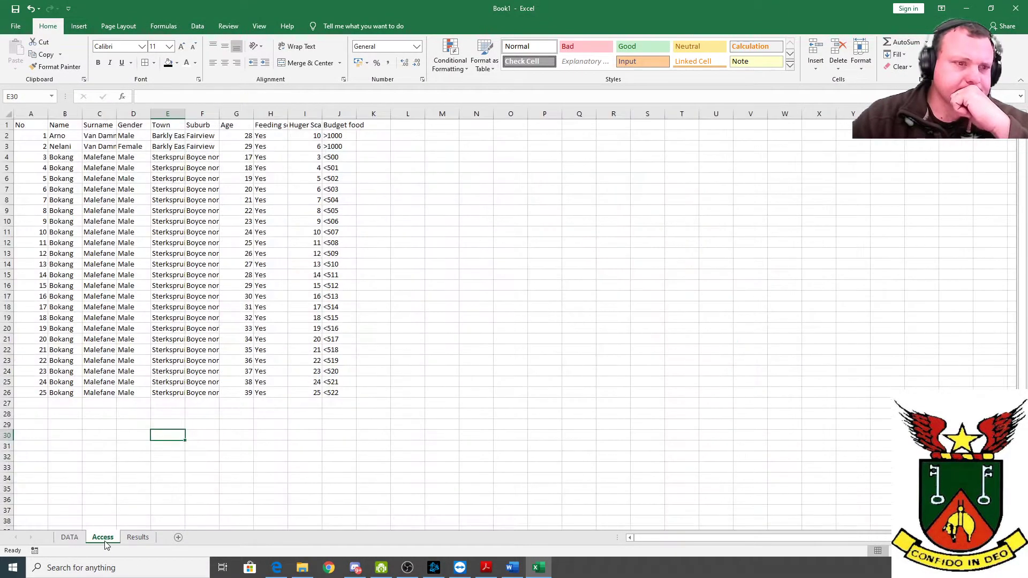
left_click(68, 540)
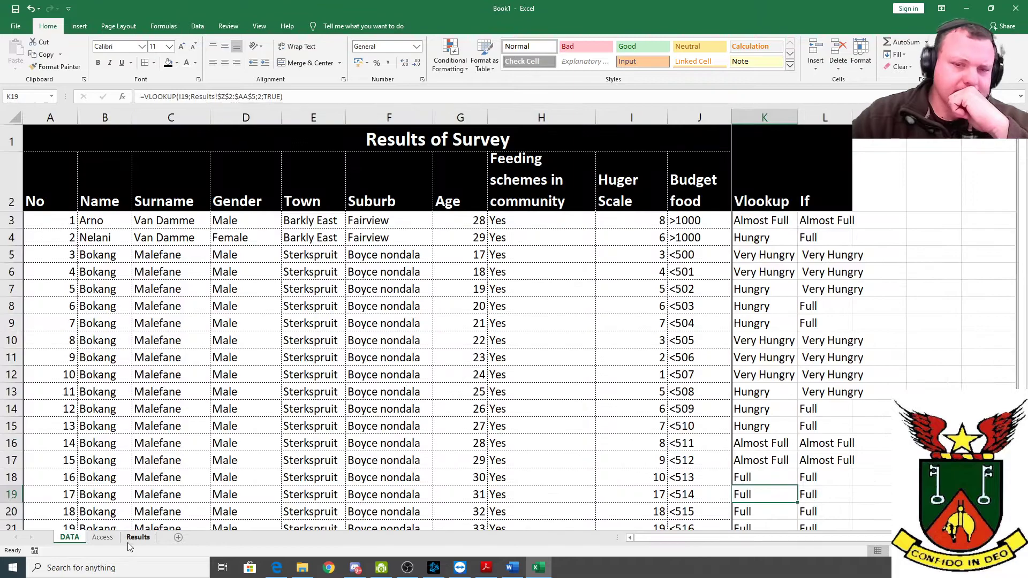
Recheck the Very Hungry label in D2 of Results for stray characters and look at the formula in E2.
left_click(134, 541)
left_click_drag(208, 172, 209, 161)
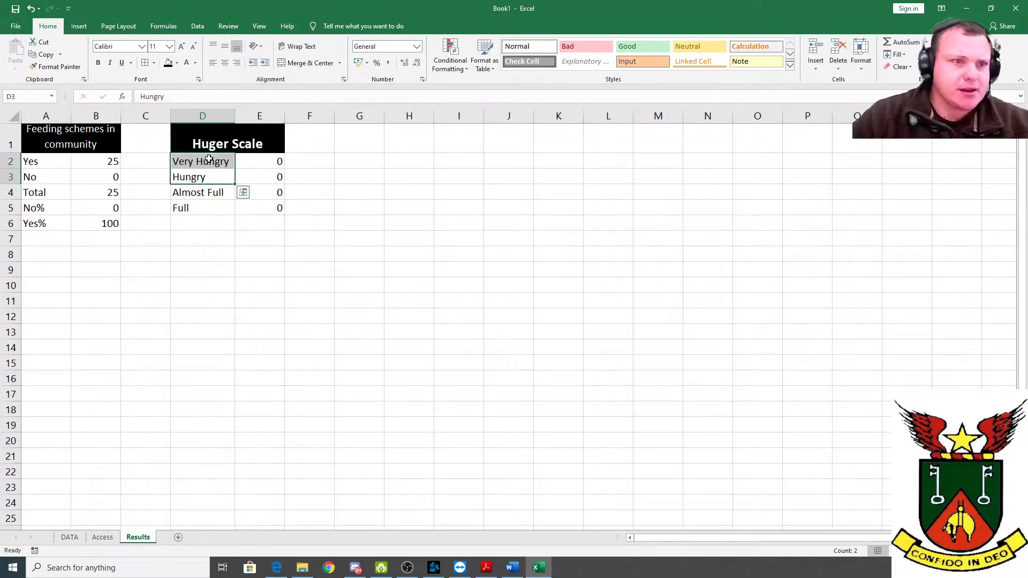
left_click(209, 159)
left_click(274, 163)
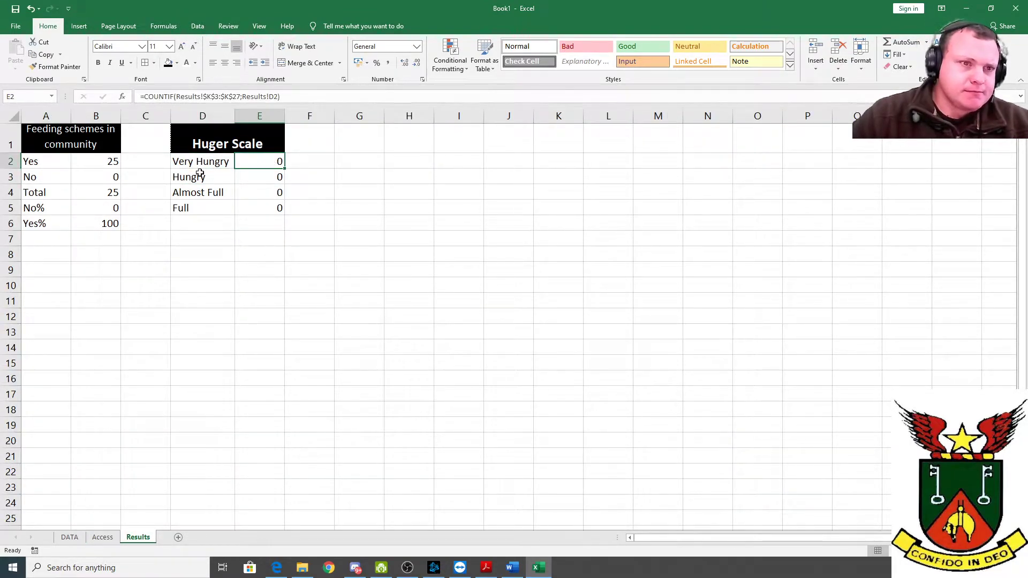
double_click(202, 166)
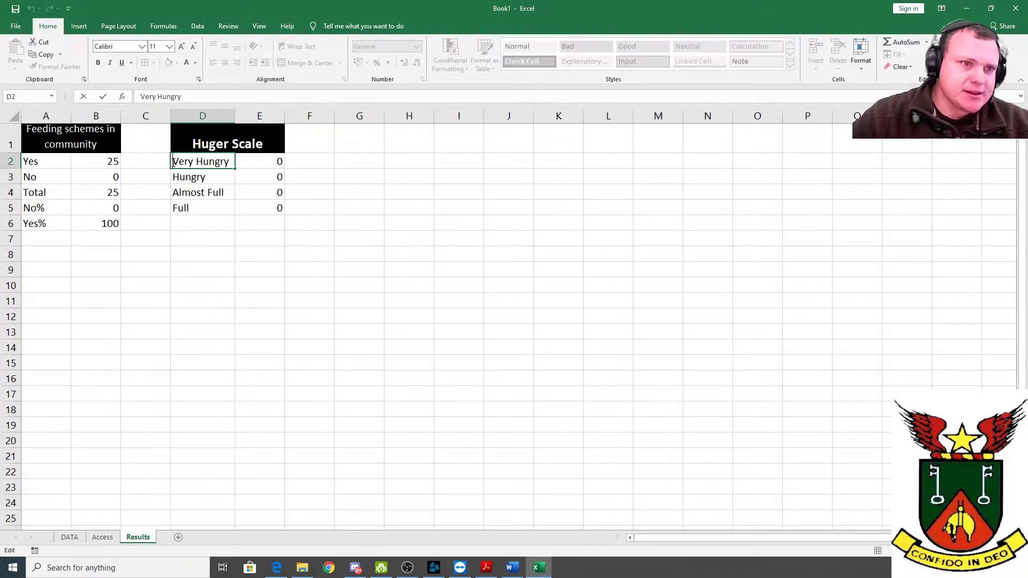
key("BackSpace")
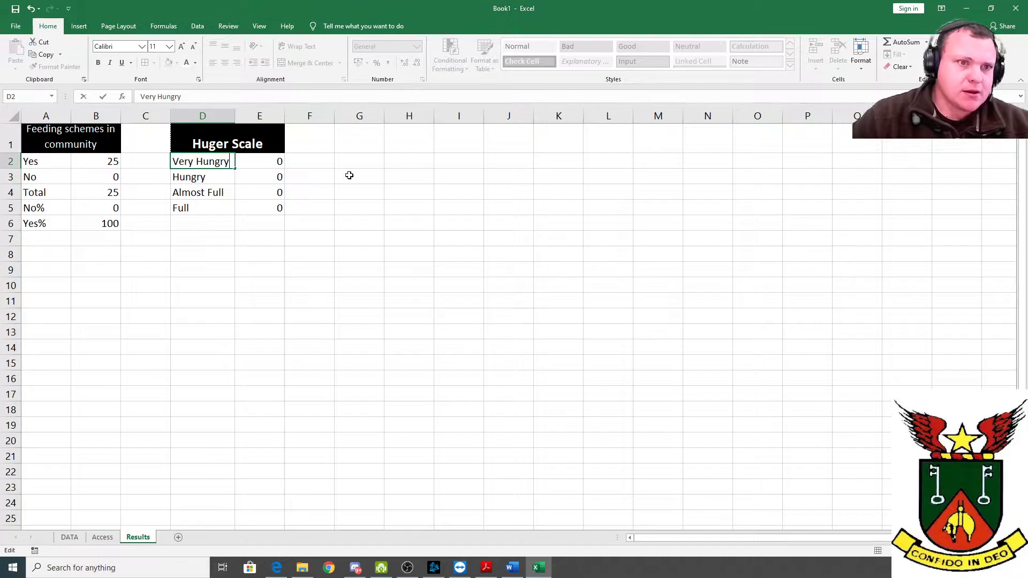
left_click(278, 161)
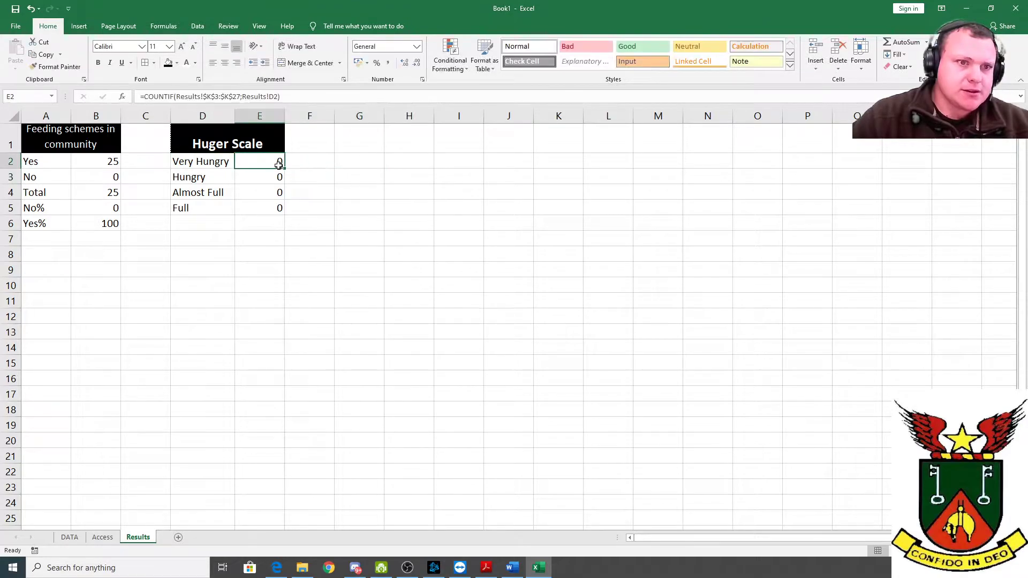
Replace the criterion in E2's COUNTIF formula with the literal text "Very Hungry".
left_click(279, 97)
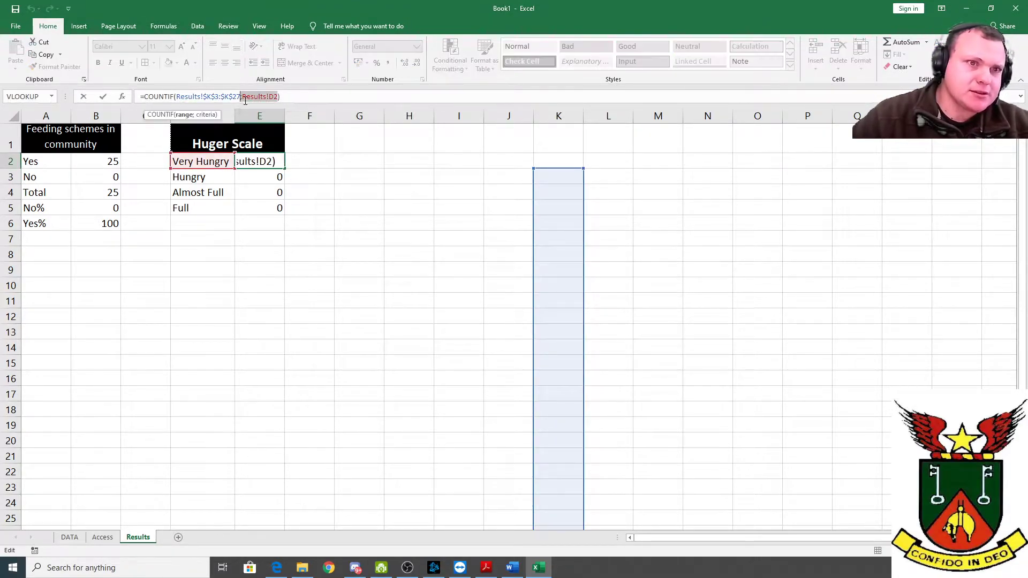
left_click_drag(278, 98, 246, 98)
key("BackSpace")
type("Very H")
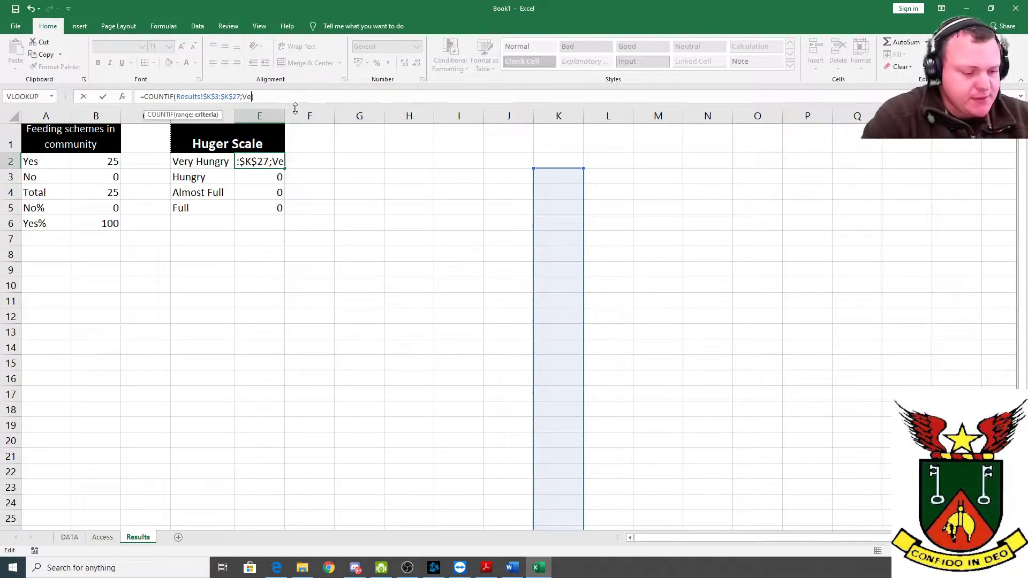
type("ui")
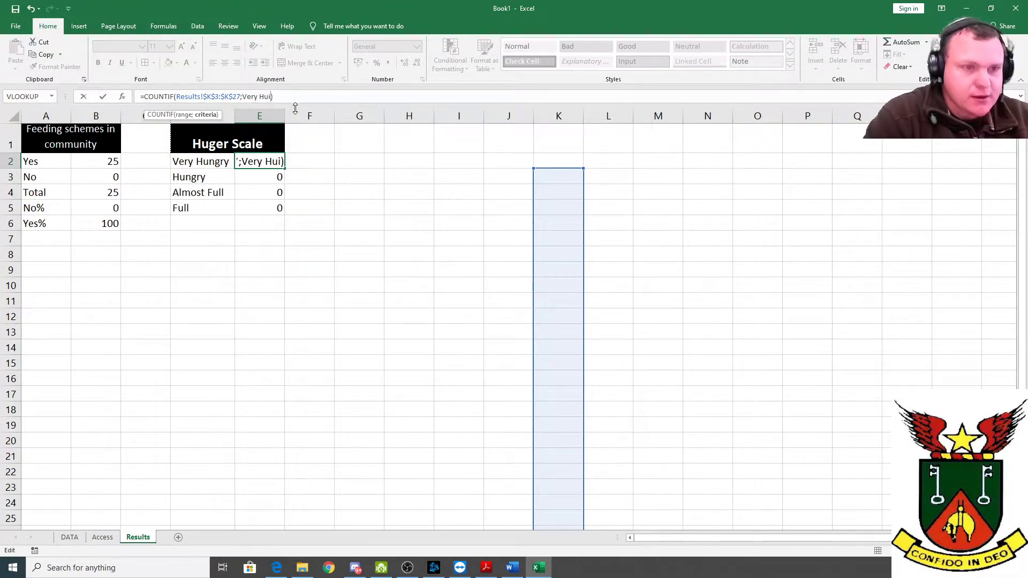
type("ngry")
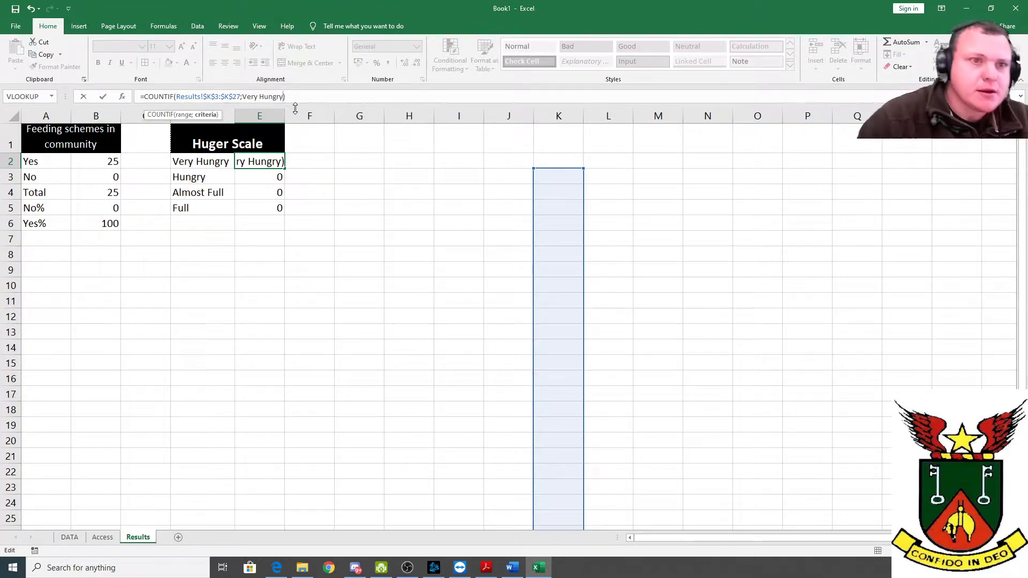
type("\"")
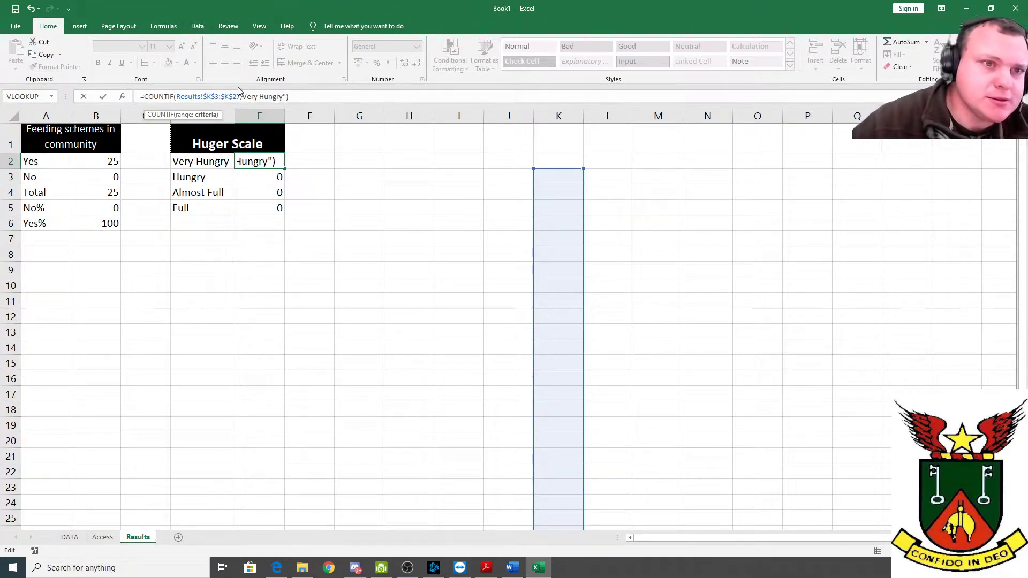
left_click(242, 95)
type("\"")
key("Return")
left_click(269, 161)
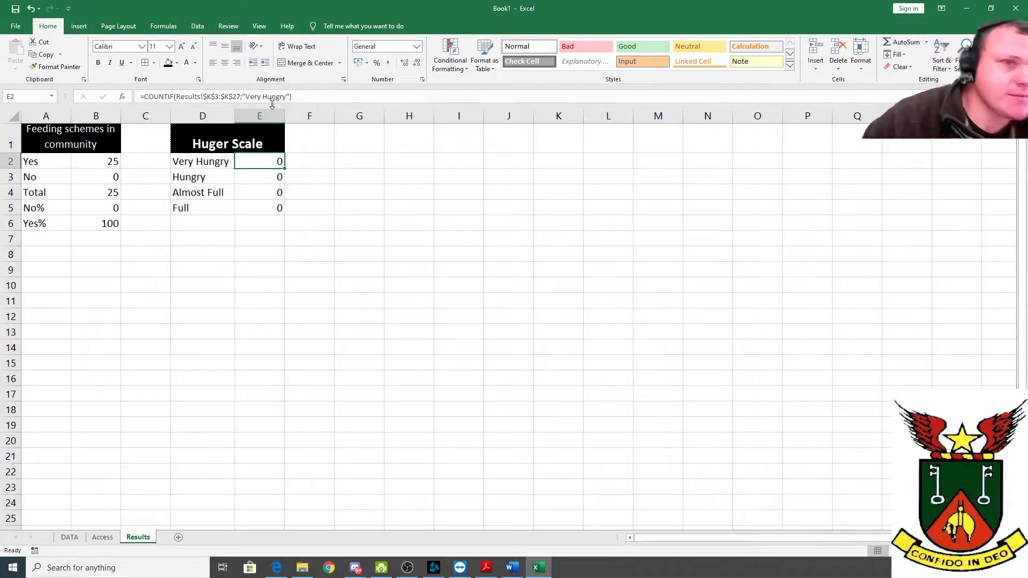
Replace the range in E2's COUNTIF formula with K3:K27 of the DATA sheet.
left_click_drag(223, 5, 194, 105)
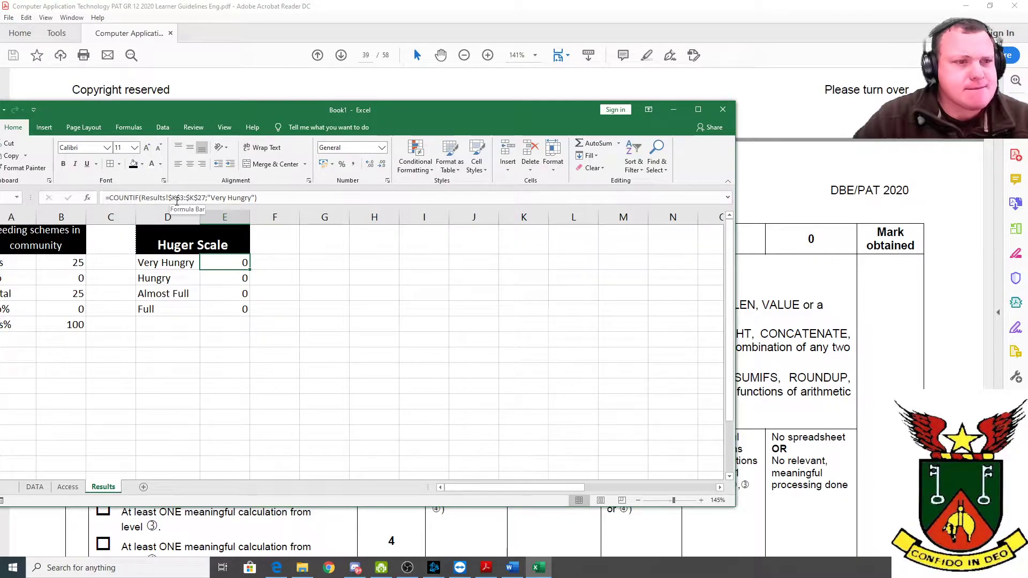
left_click(698, 110)
left_click_drag(200, 97, 179, 97)
key("BackSpace")
left_click(205, 97)
key("BackSpace")
left_click(70, 537)
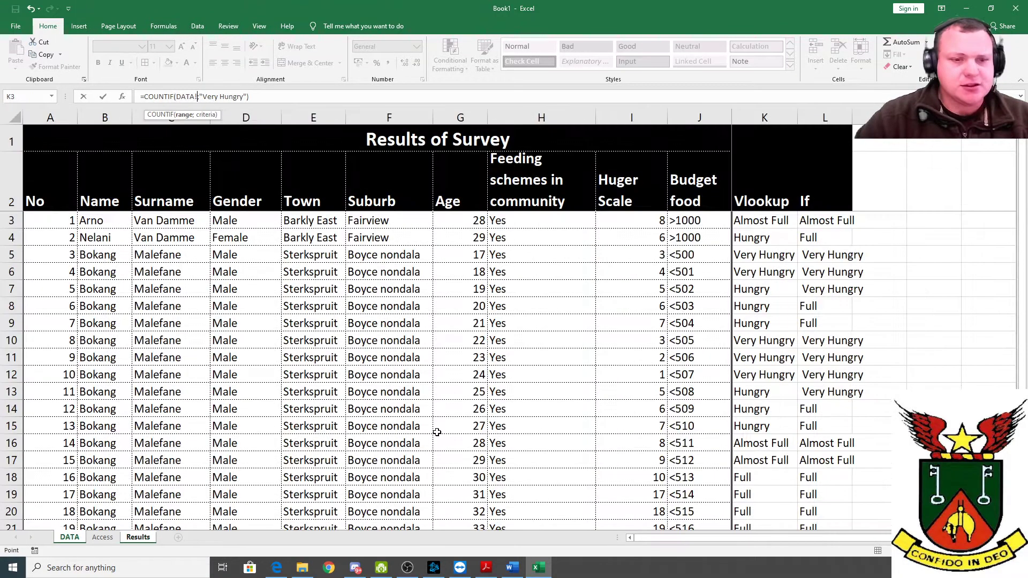
left_click_drag(763, 220, 771, 492)
key("Return")
left_click(276, 165)
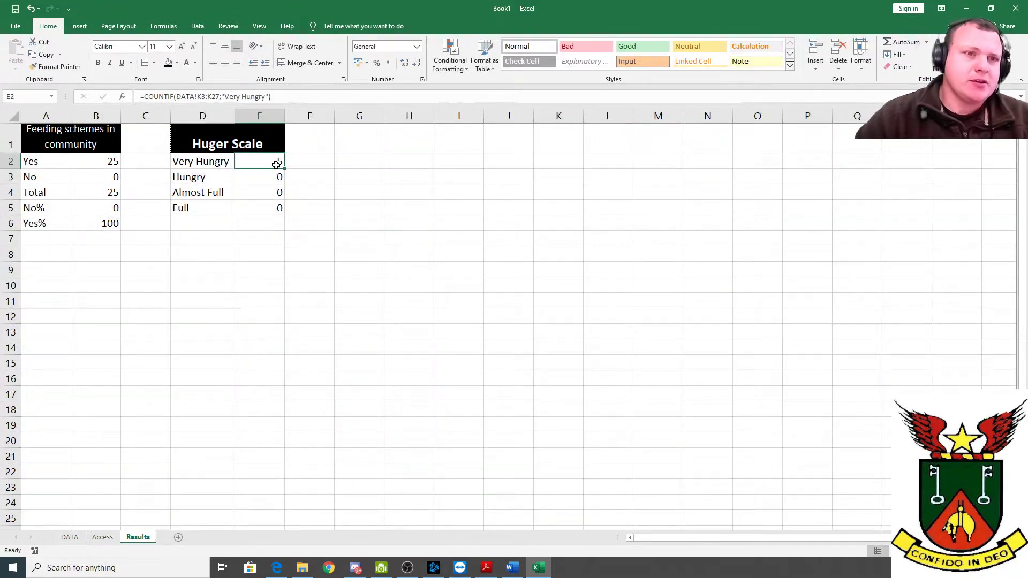
Change the criterion in E2's COUNTIF to cell D2 and fill the formula down to E5.
left_click(265, 97)
left_click_drag(265, 97, 224, 97)
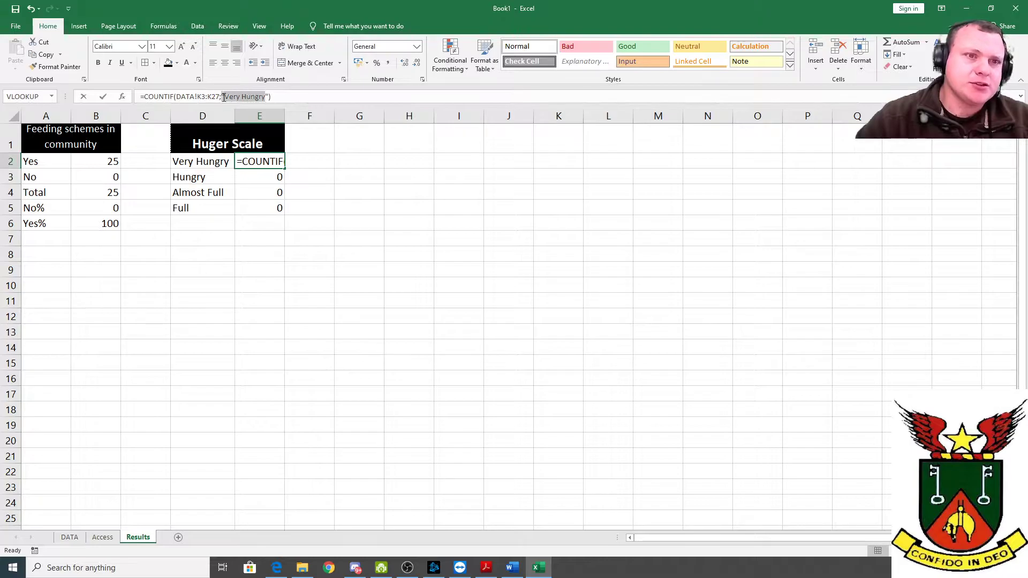
key("BackSpace")
left_click(215, 161)
key("Return")
left_click_drag(284, 168, 280, 211)
left_click(260, 160)
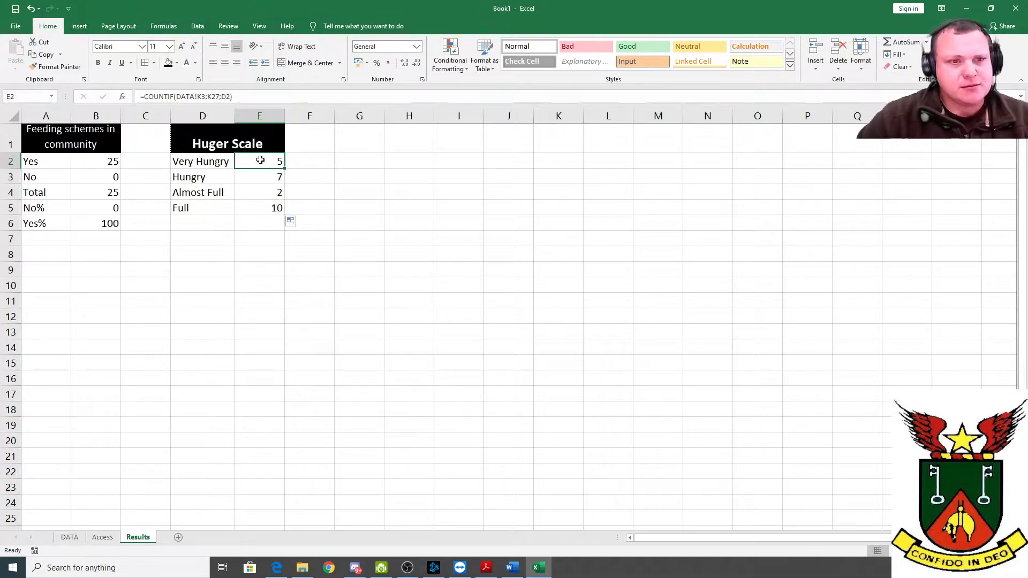
Label cell D6 of the Results sheet as Total.
left_click(194, 228)
type("Total")
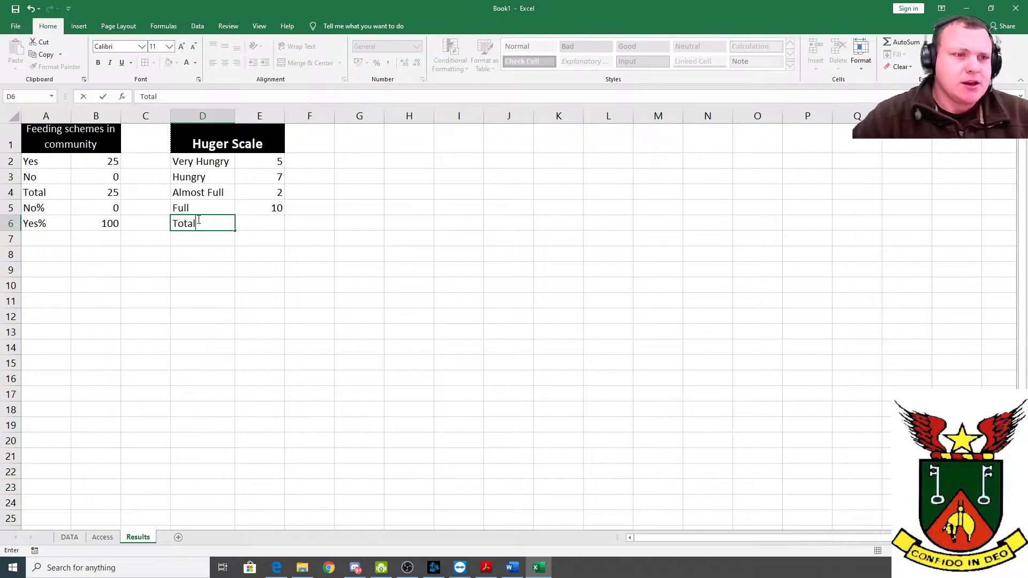
key("Return")
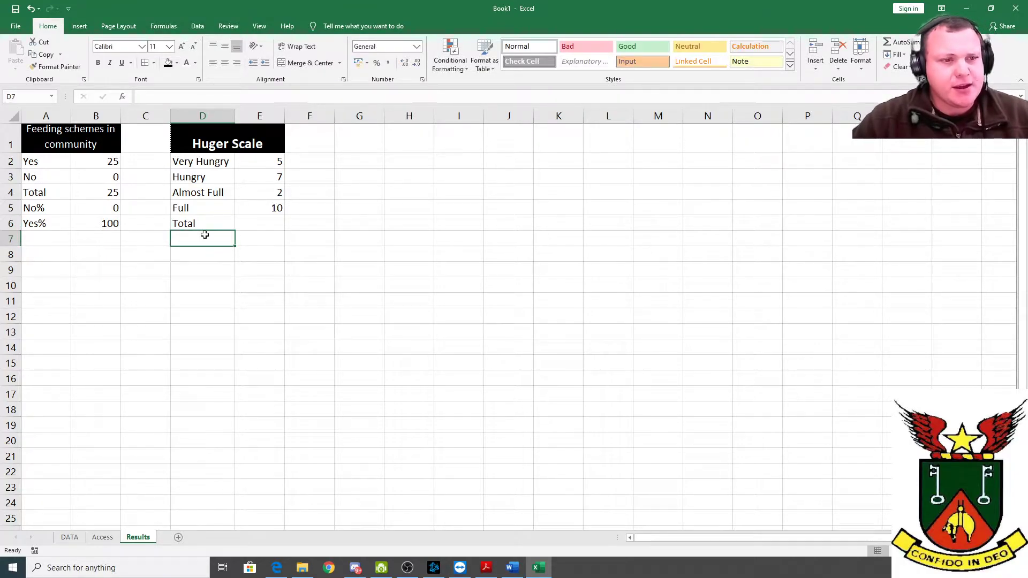
Copy the four hunger category labels in D2:D5 to the cells starting at D7.
left_click_drag(203, 162, 199, 206)
right_click(199, 184)
left_click(219, 203)
right_click(197, 237)
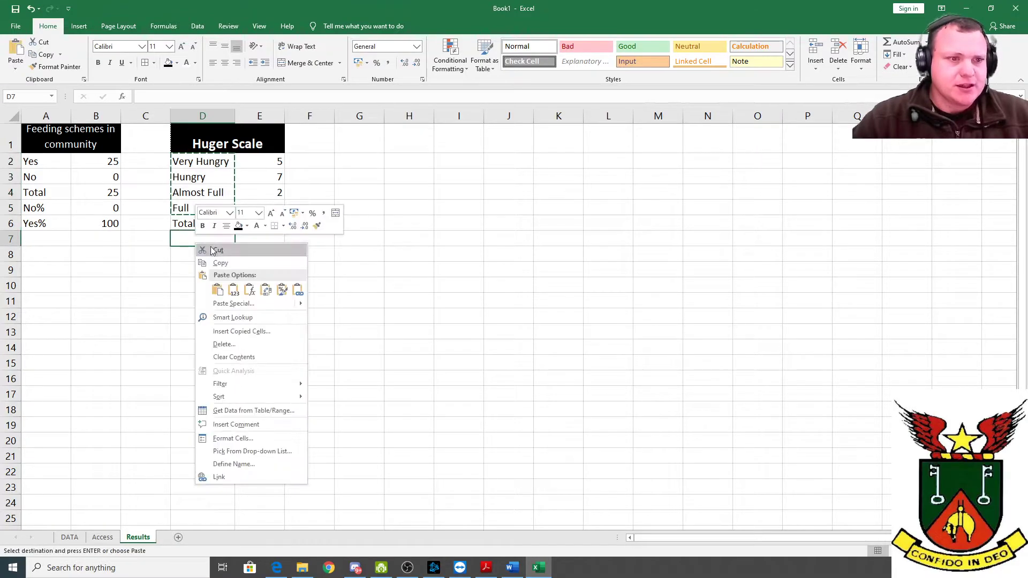
left_click(219, 291)
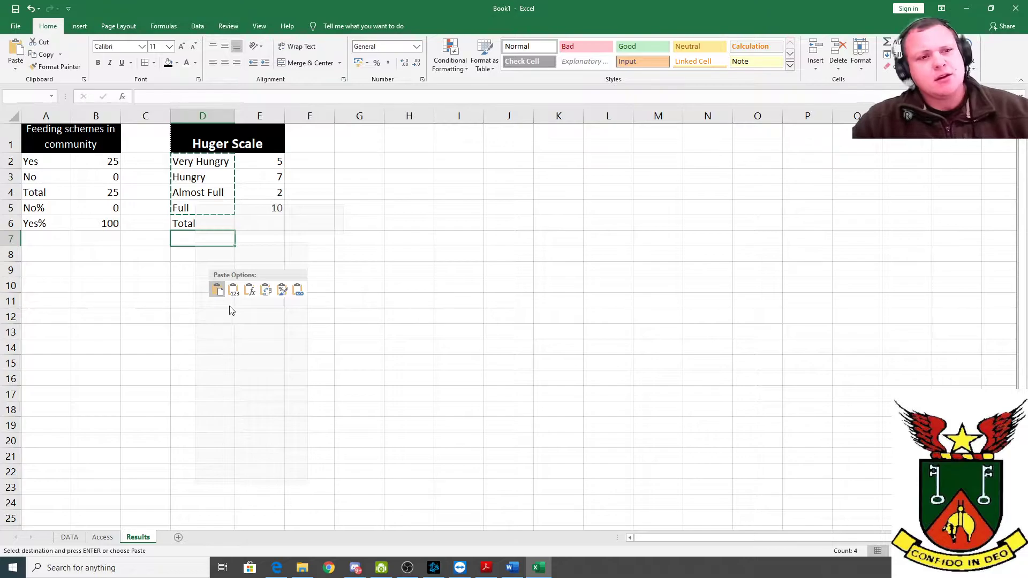
left_click(349, 190)
Total the hunger scale counts in E6 with a SUM of E2:E5.
left_click(243, 225)
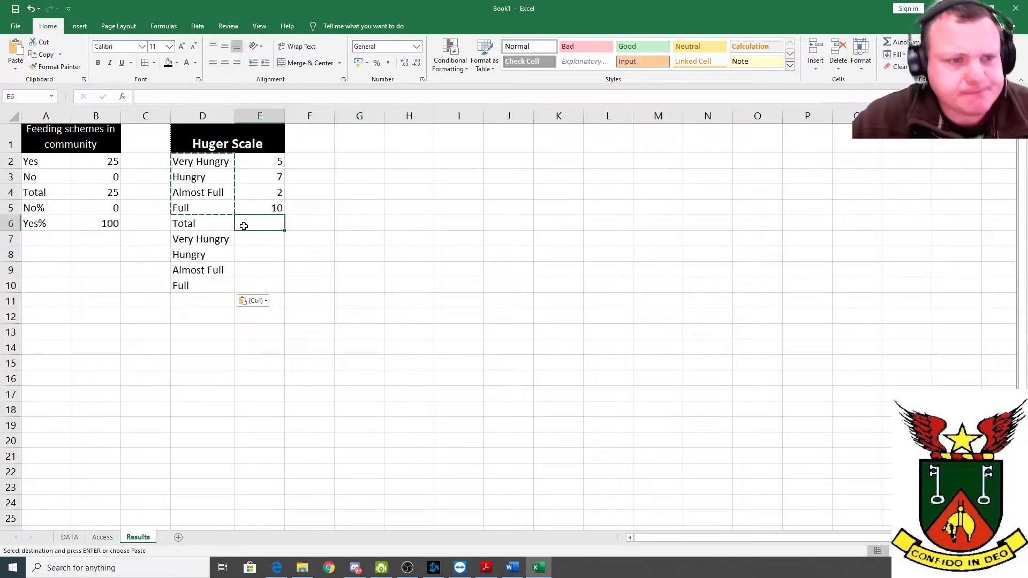
type("=sum(")
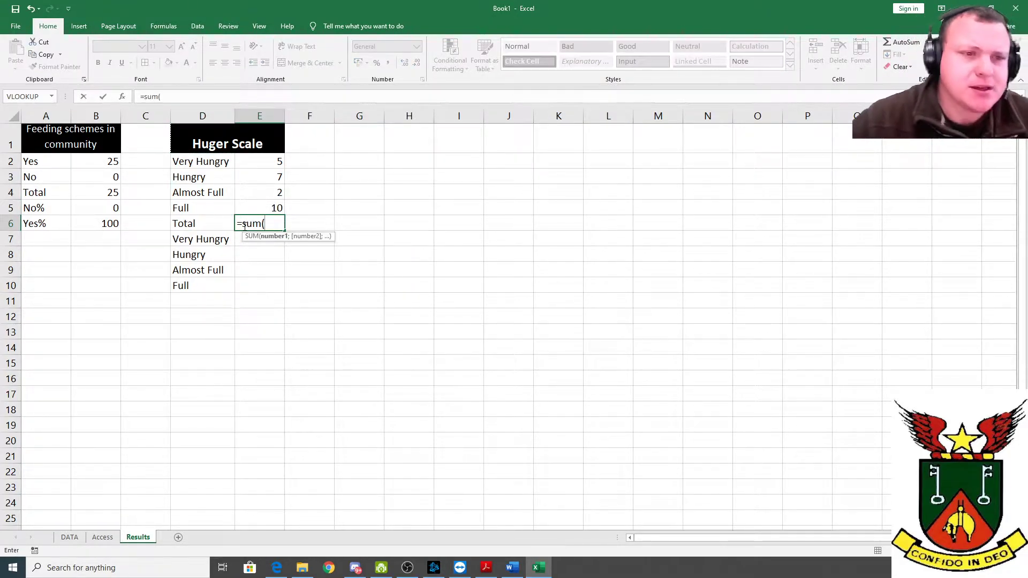
left_click_drag(266, 162, 268, 204)
key("Return")
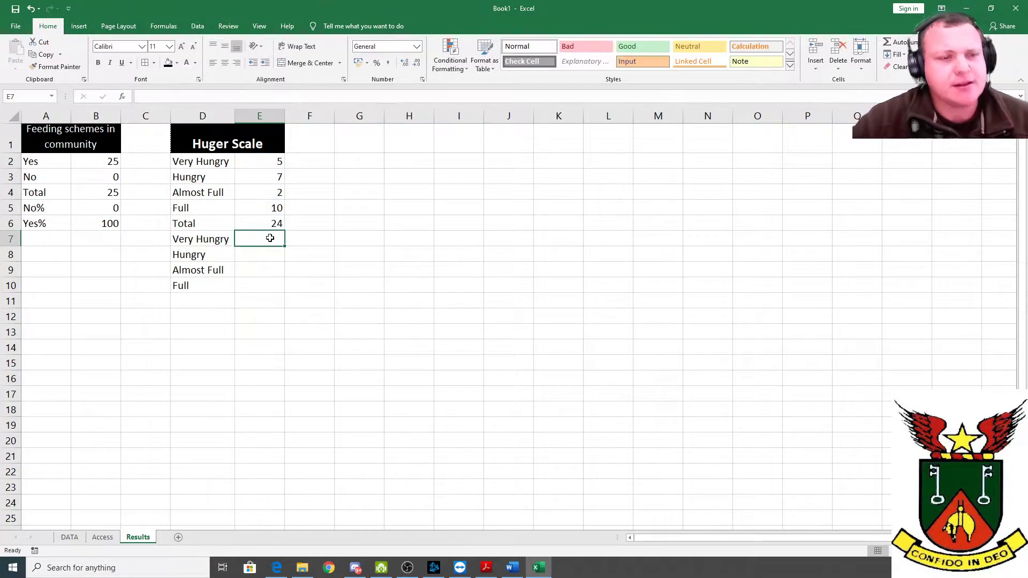
left_click(279, 225)
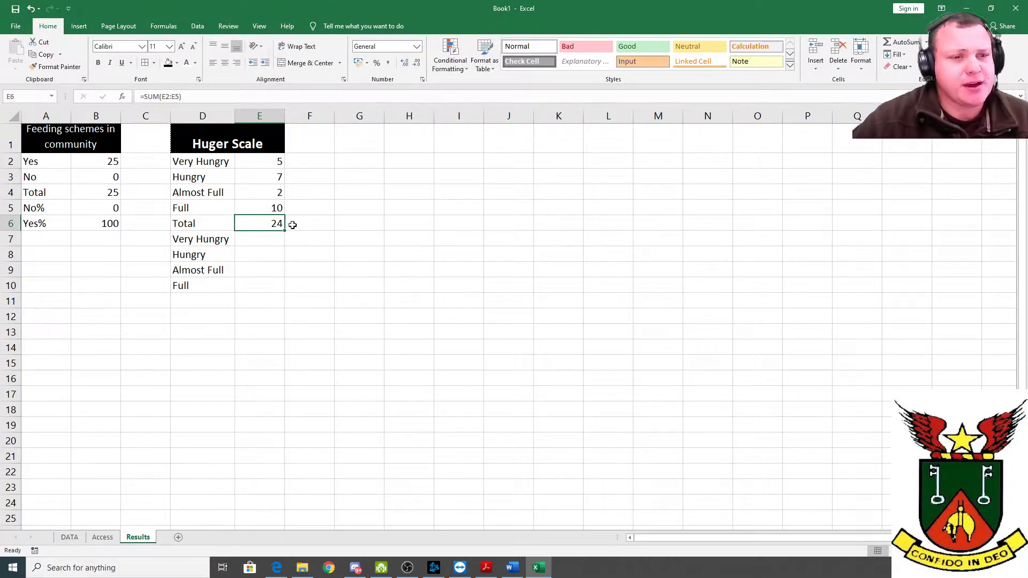
Check the Vlookup column of the DATA sheet down to row 27 against the COUNTIF formula in E2 of Results.
left_click(70, 537)
scroll(745, 472, "down", 2)
scroll(748, 466, "up", 5)
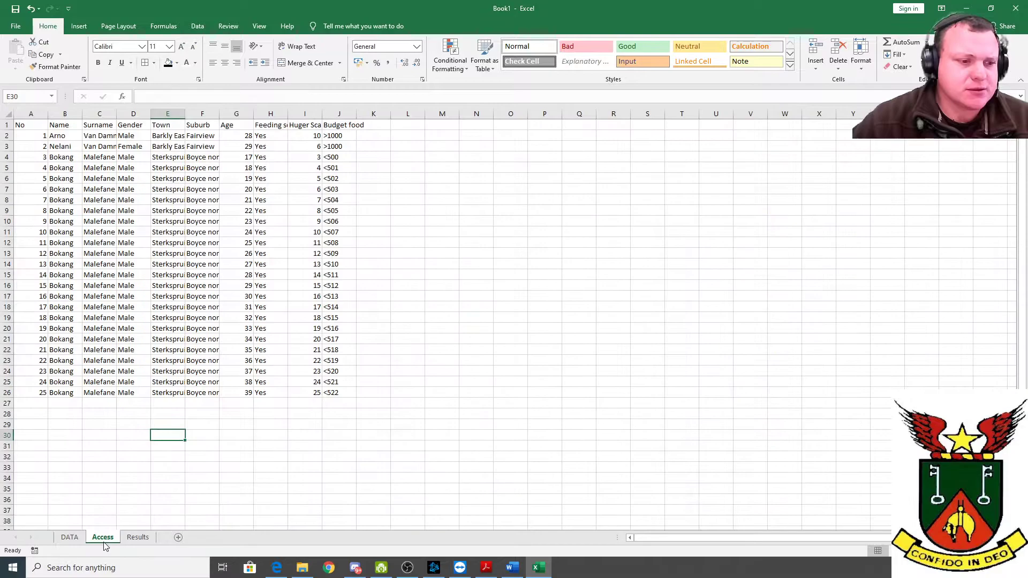
left_click(105, 540)
left_click(136, 540)
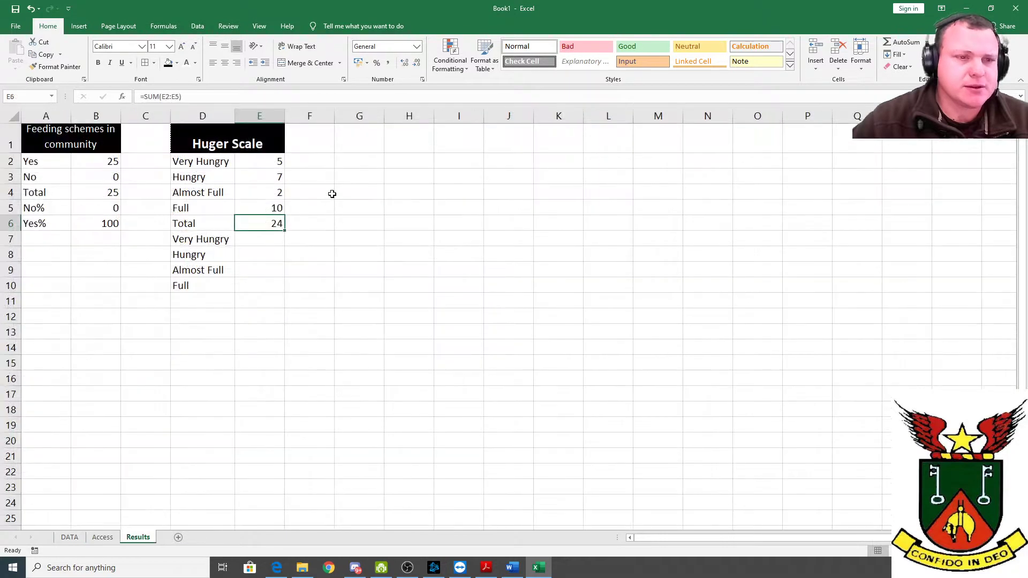
left_click(212, 160)
left_click(251, 161)
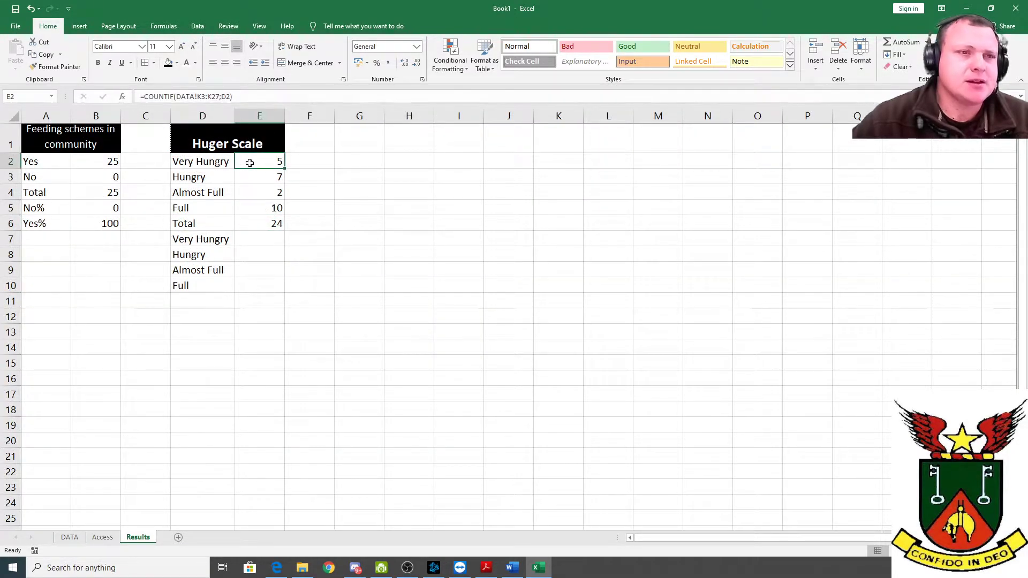
left_click(70, 537)
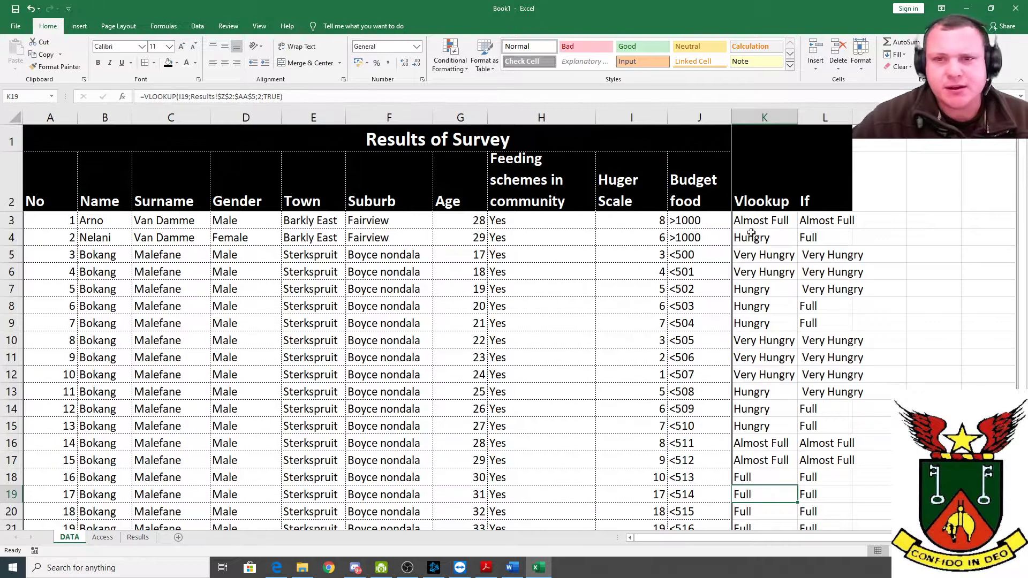
scroll(738, 233, "down", 4)
left_click(756, 428)
scroll(768, 233, "up", 4)
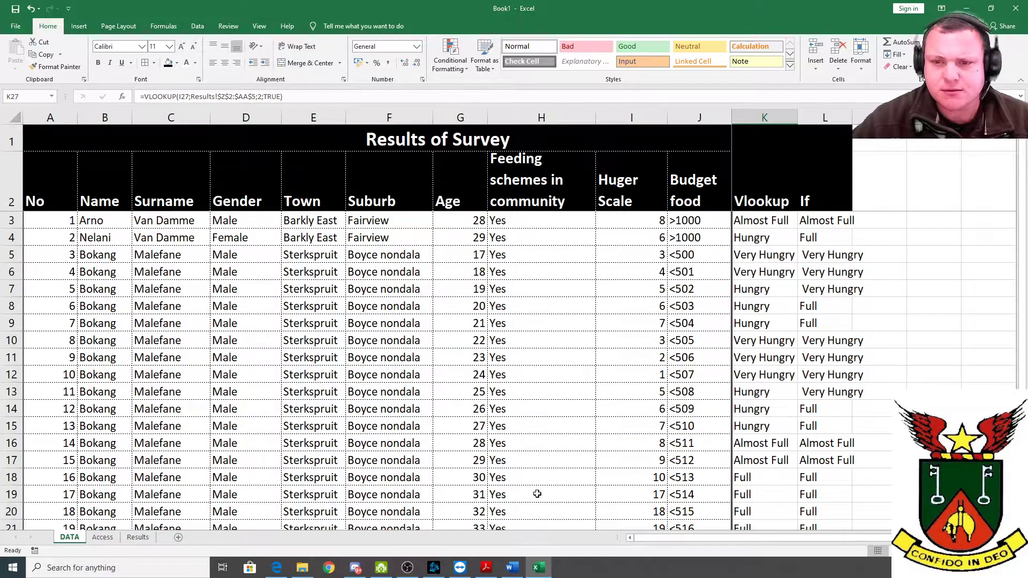
left_click(137, 537)
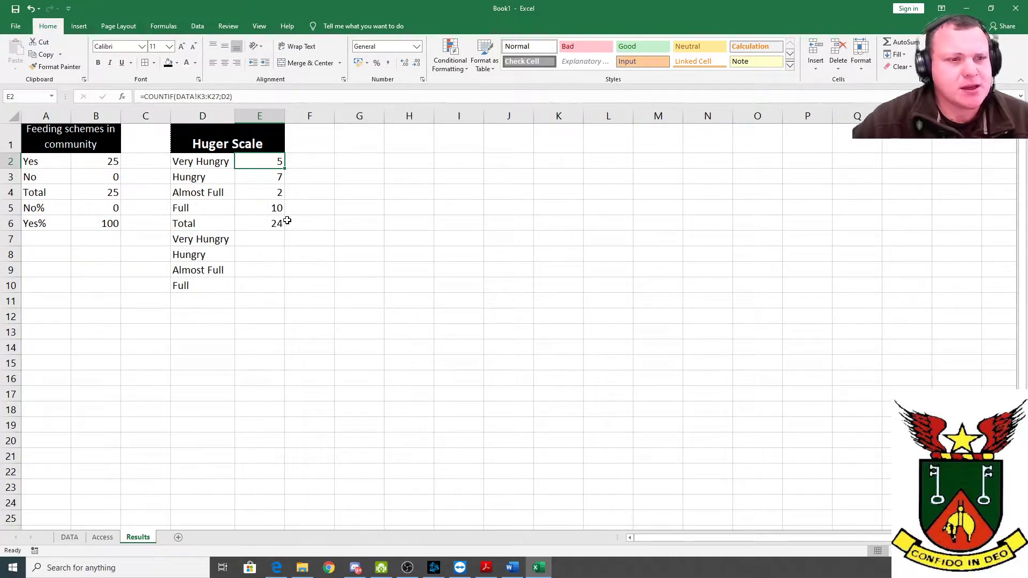
Compare the first and last Vlookup rows, K3 and K27 of DATA, with the range in E2's formula on Results.
left_click(263, 241)
left_click(275, 226)
left_click(266, 245)
left_click(269, 167)
left_click(60, 536)
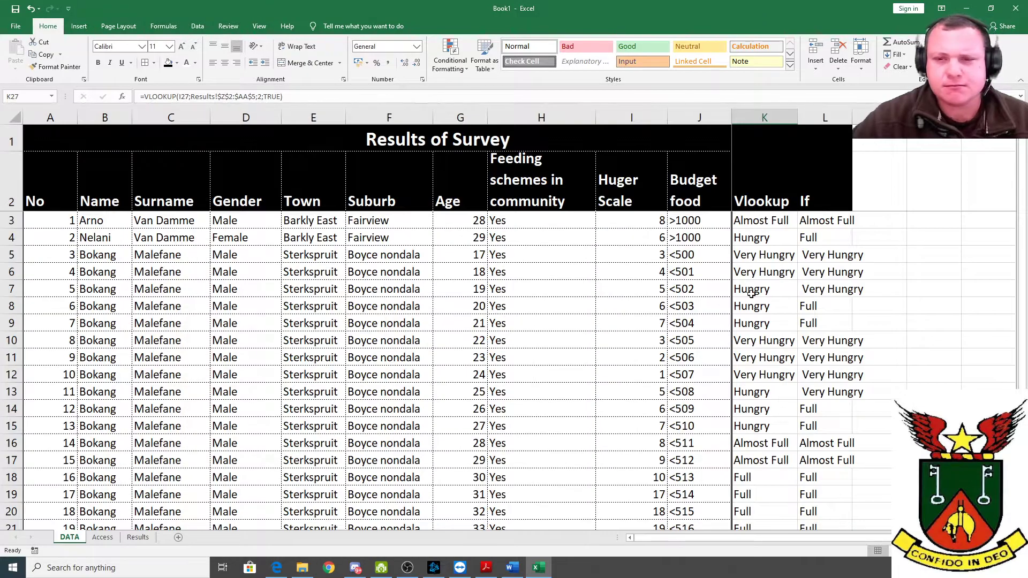
left_click(759, 222)
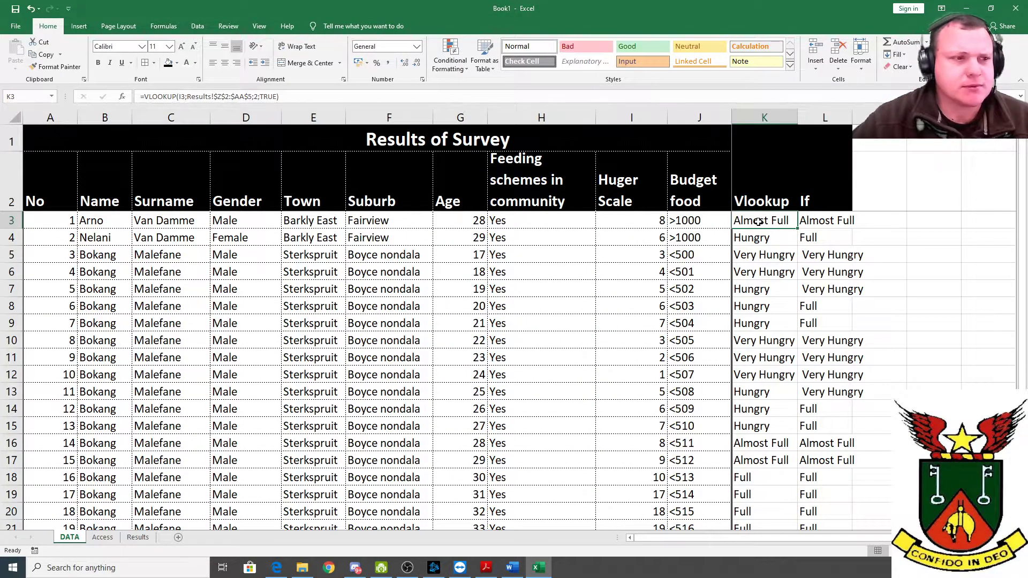
scroll(751, 391, "down", 5)
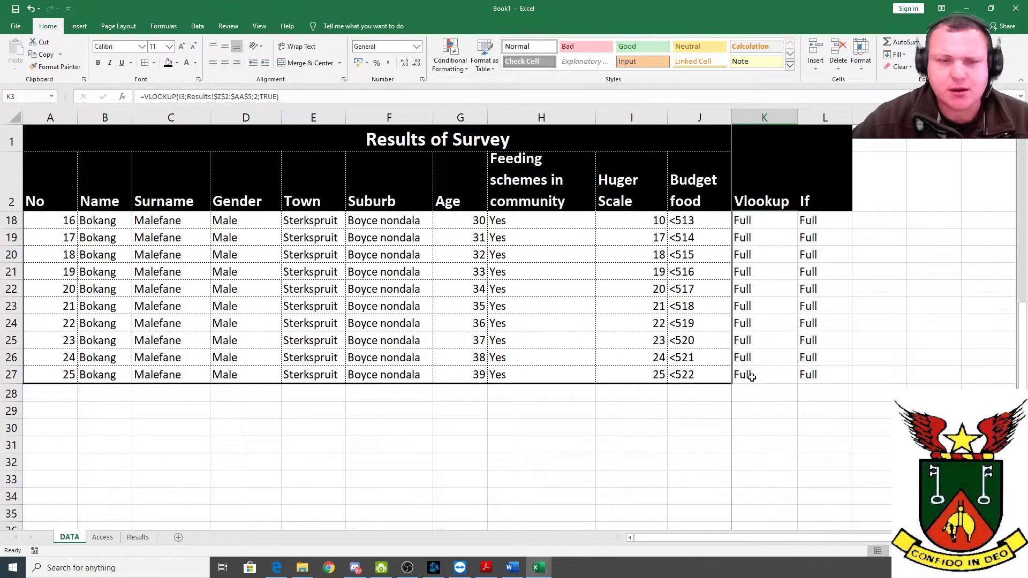
left_click(751, 377)
scroll(752, 377, "up", 5)
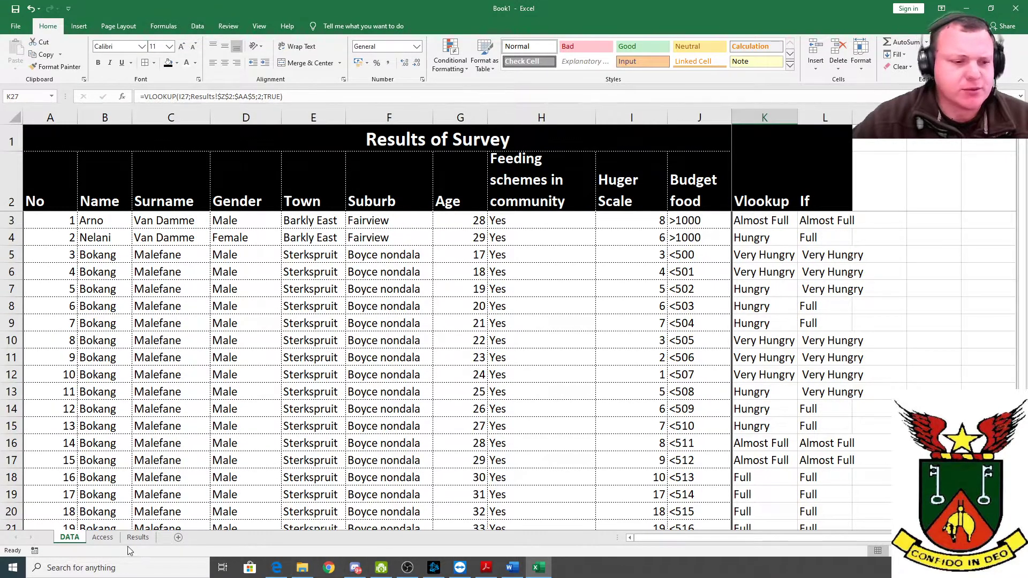
left_click(103, 537)
left_click(137, 538)
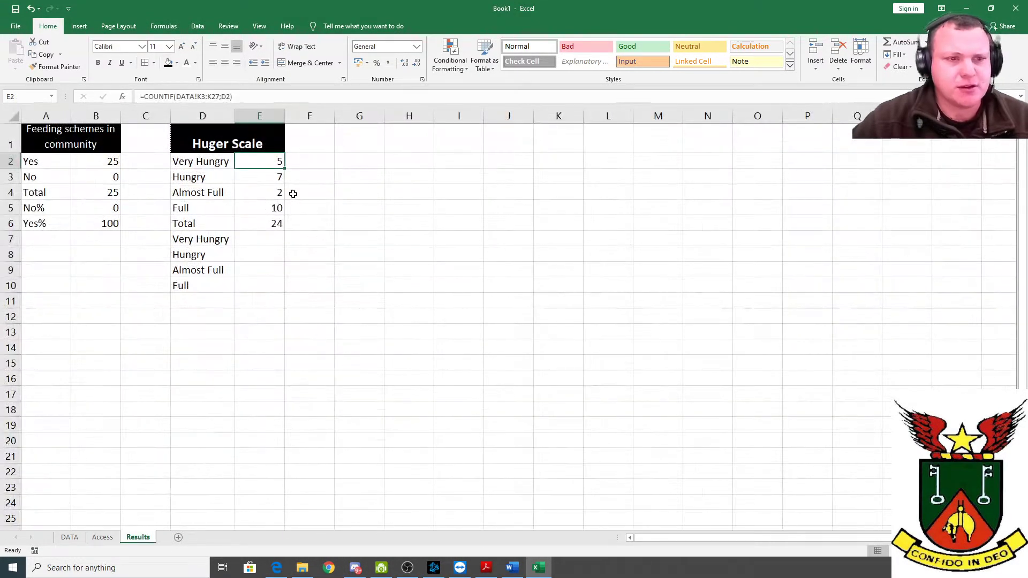
Replace the cell reference criterion in E3's COUNTIF formula with the literal text "hungry".
left_click(268, 177)
left_click(216, 191)
left_click(271, 180)
left_click(235, 98)
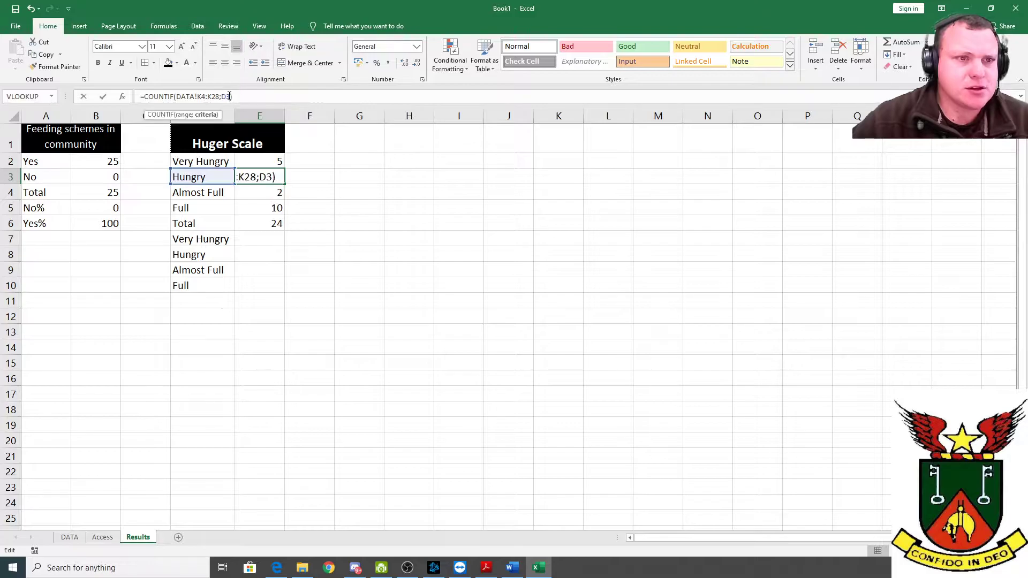
key("Left")
key("BackSpace")
key("BackSpace")
type("\"hungry")
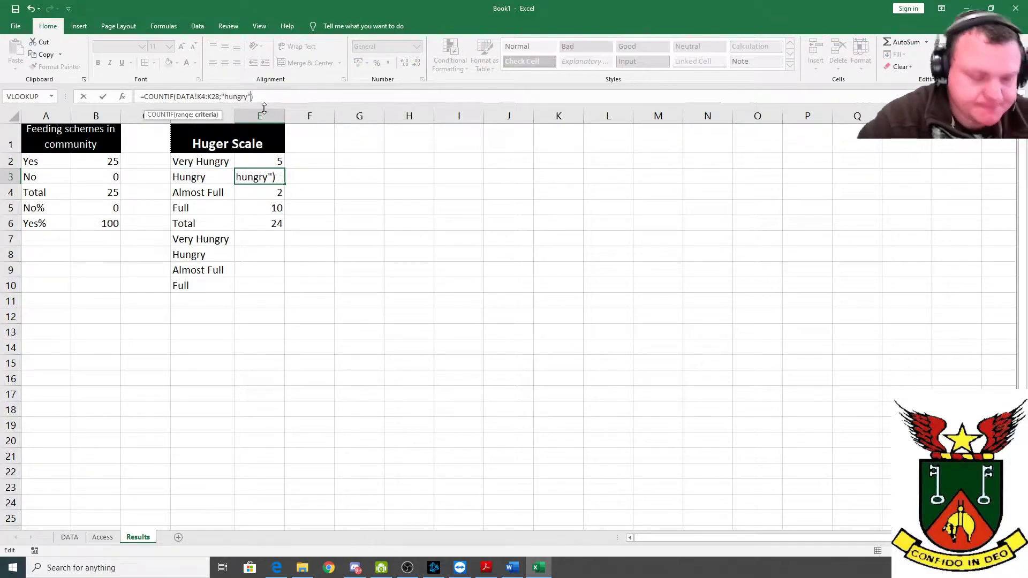
type("\"")
key("Return")
Replace the D2 criterion in E2's COUNTIF formula with the words Very hungry.
left_click(258, 169)
left_click(248, 165)
double_click(224, 98)
type("Very ")
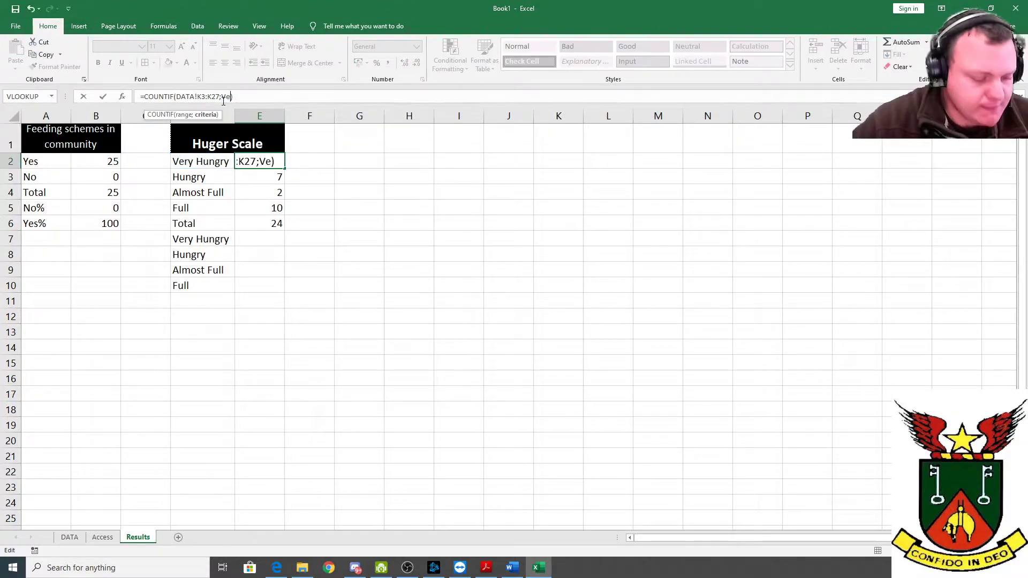
type("Hungry\"")
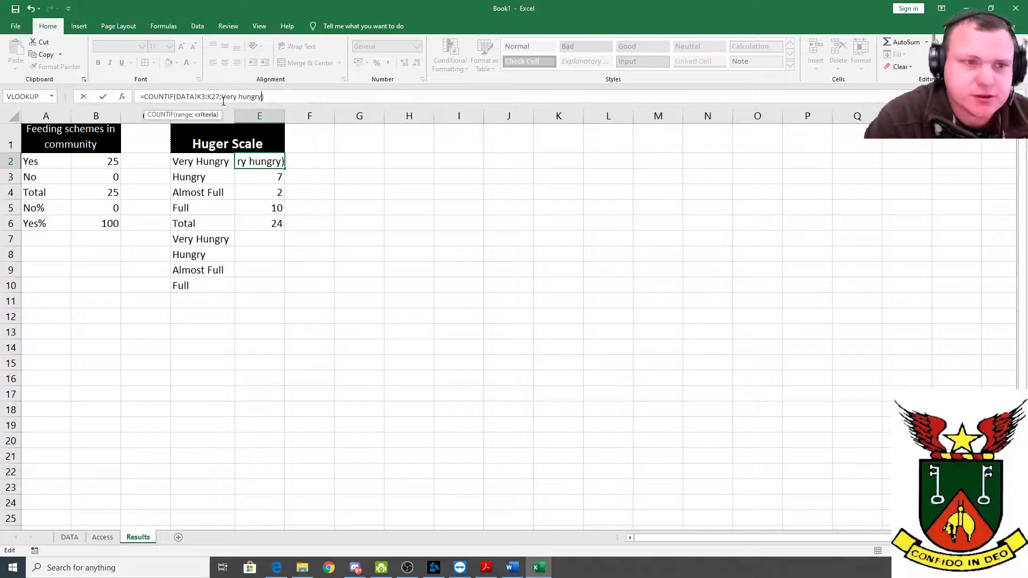
key("Return")
left_click(253, 162)
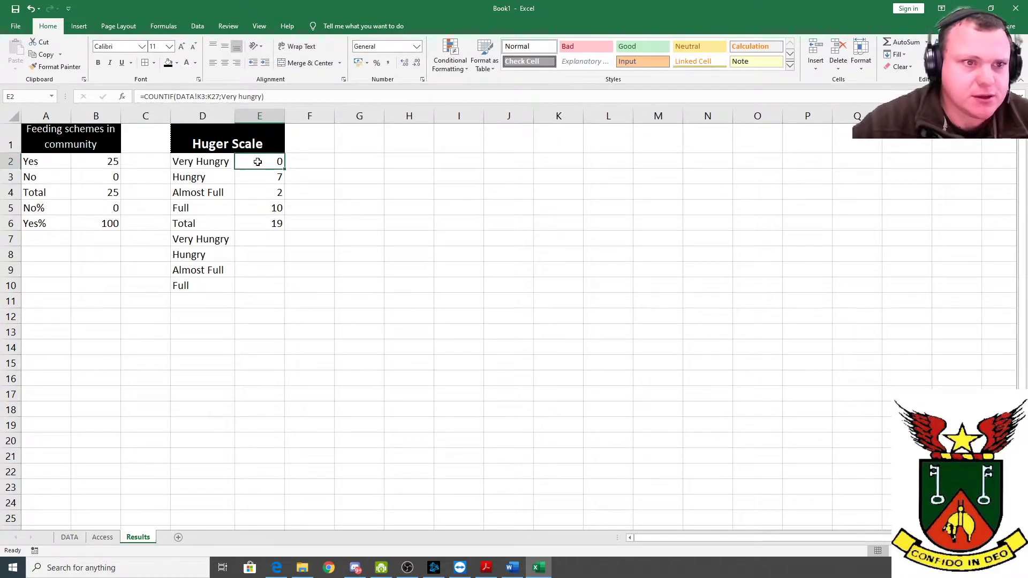
Enclose the Very hungry criterion in E2's COUNTIF formula in quotation marks.
left_click(263, 96)
type("\"")
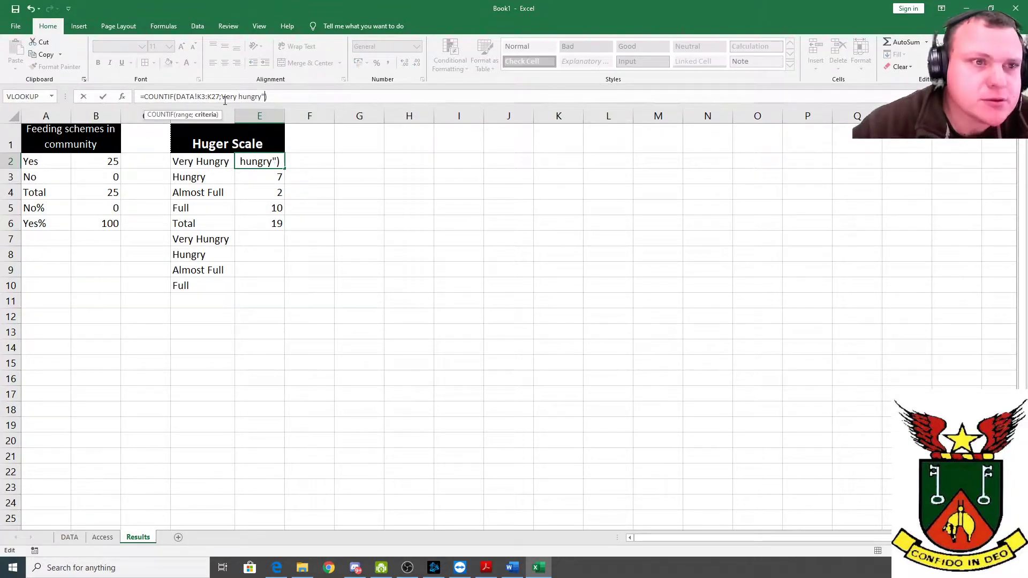
left_click(220, 96)
left_click(223, 97)
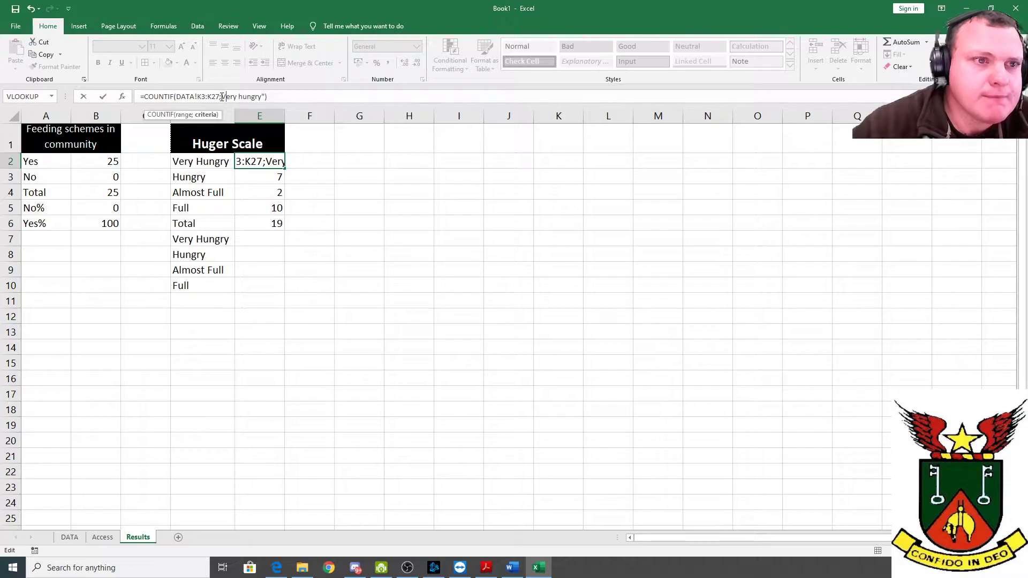
type("\"")
key("Return")
Replace the cell reference criterion in E4's COUNTIF formula with the literal text "Almost Full".
left_click(270, 191)
left_click(232, 98)
key("BackSpace")
key("BackSpace")
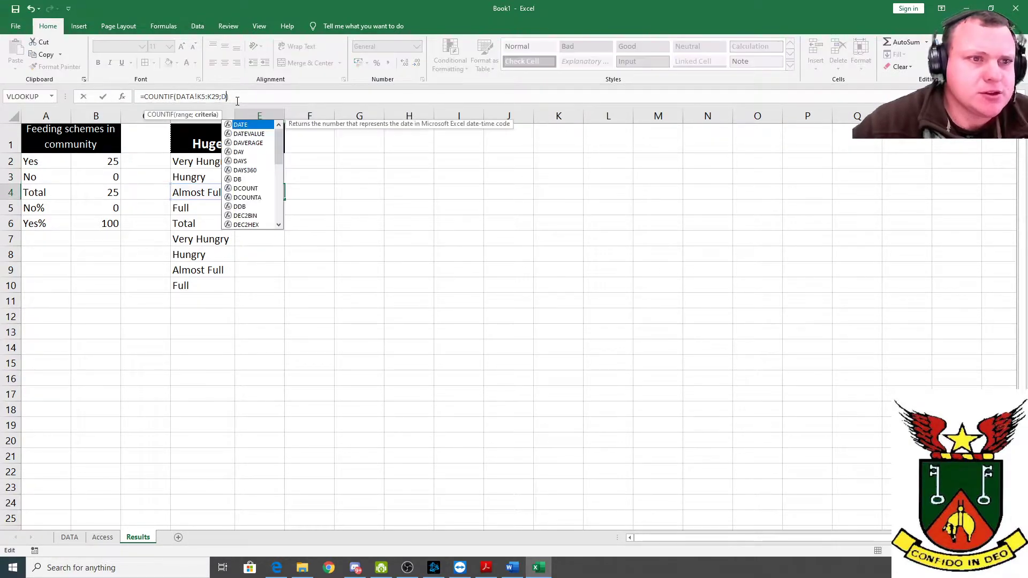
type("\"")
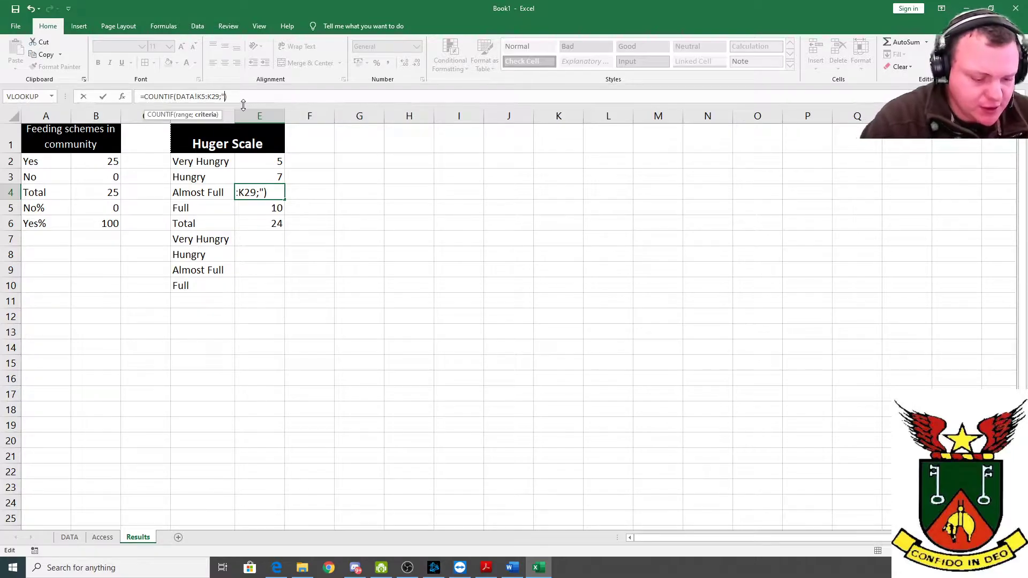
type("Almost")
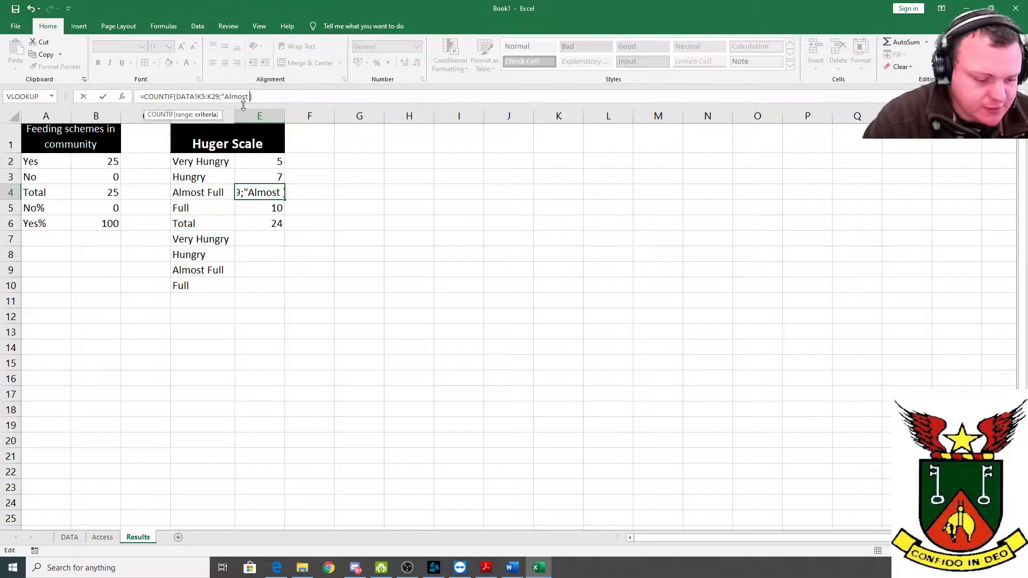
type(" Full\"")
key("Return")
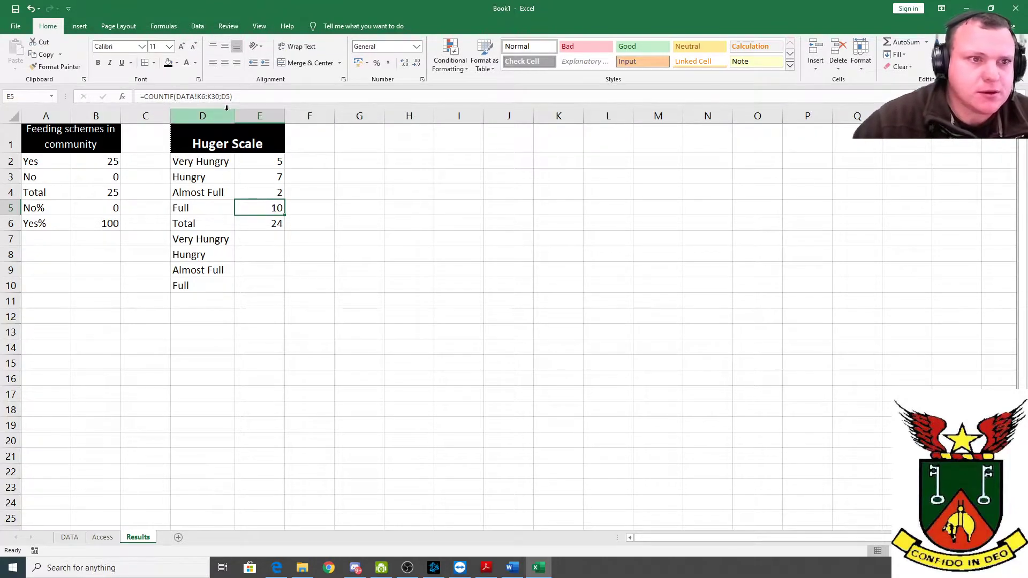
Replace the cell reference criterion in E5's COUNTIF formula with the literal text "Full".
left_click(230, 97)
key("BackSpace")
key("BackSpace")
type("\"")
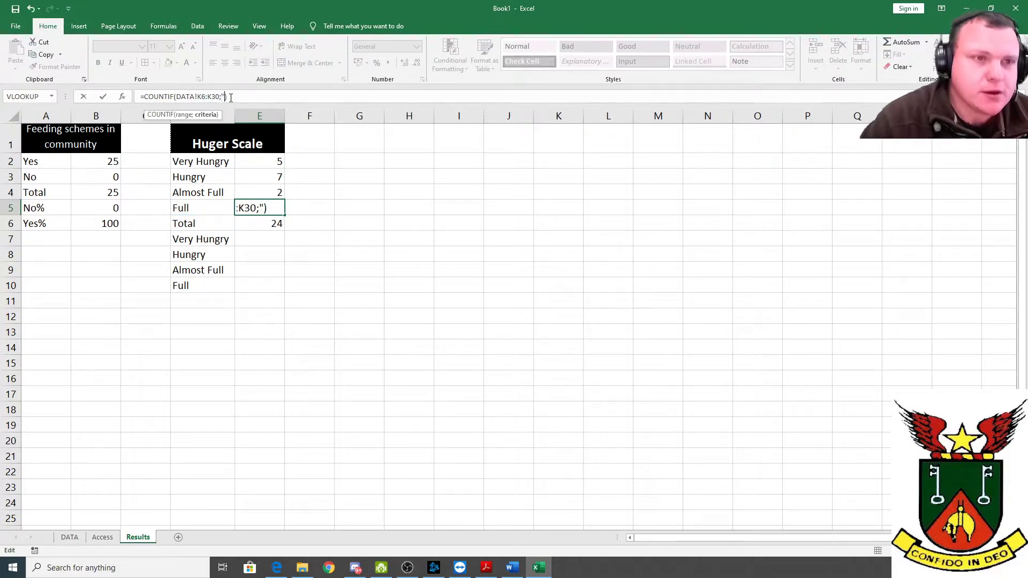
type("Full")
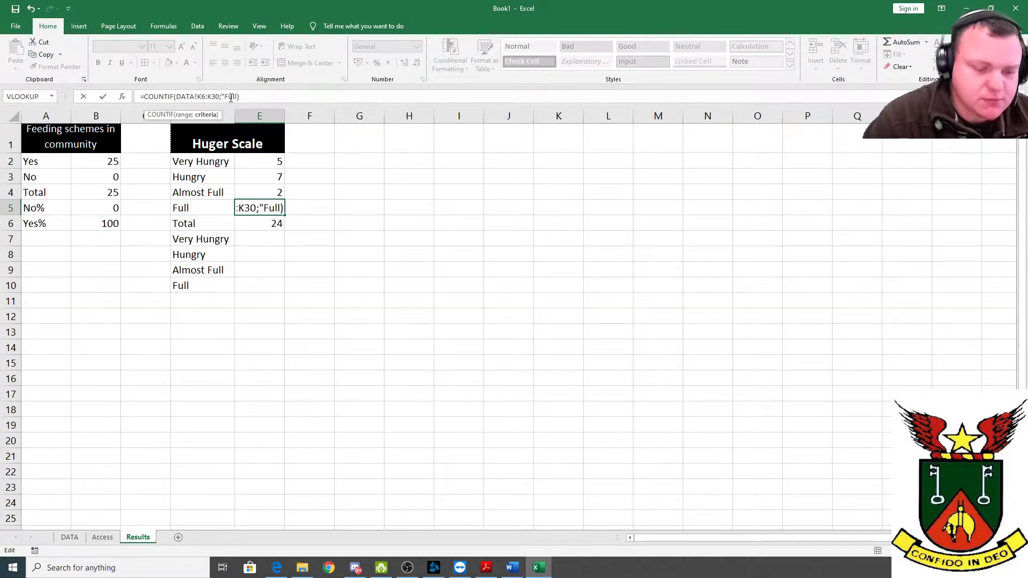
type("\"")
key("Return")
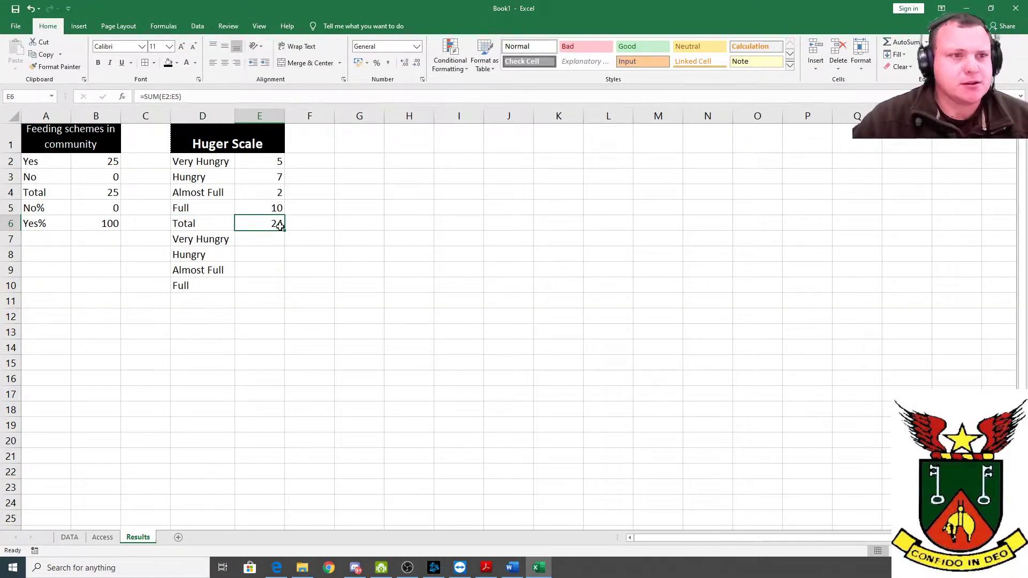
Append a percent sign to the second Very Hungry and Hungry labels in D7 and D8.
left_click(266, 240)
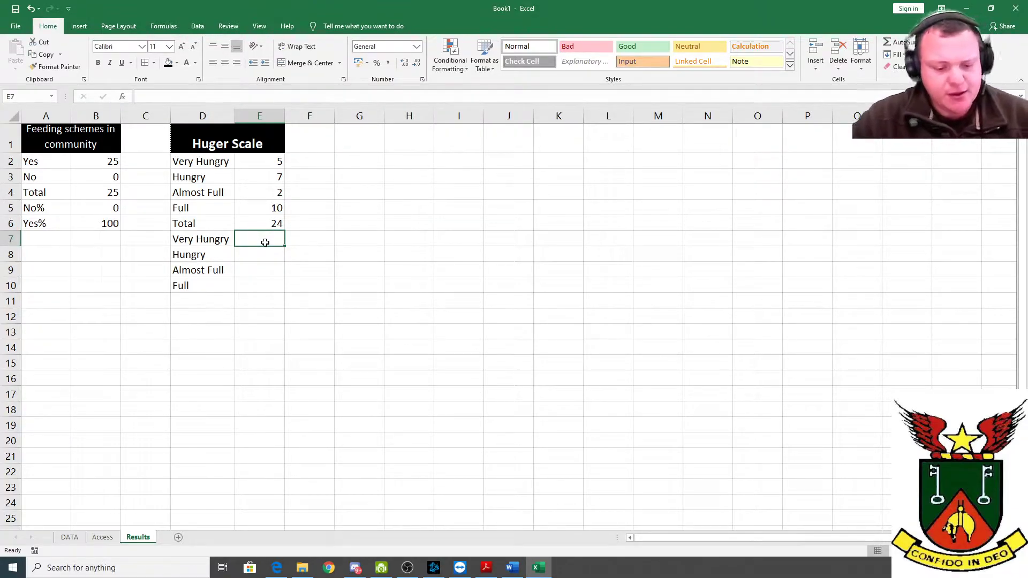
left_click(222, 241)
double_click(231, 240)
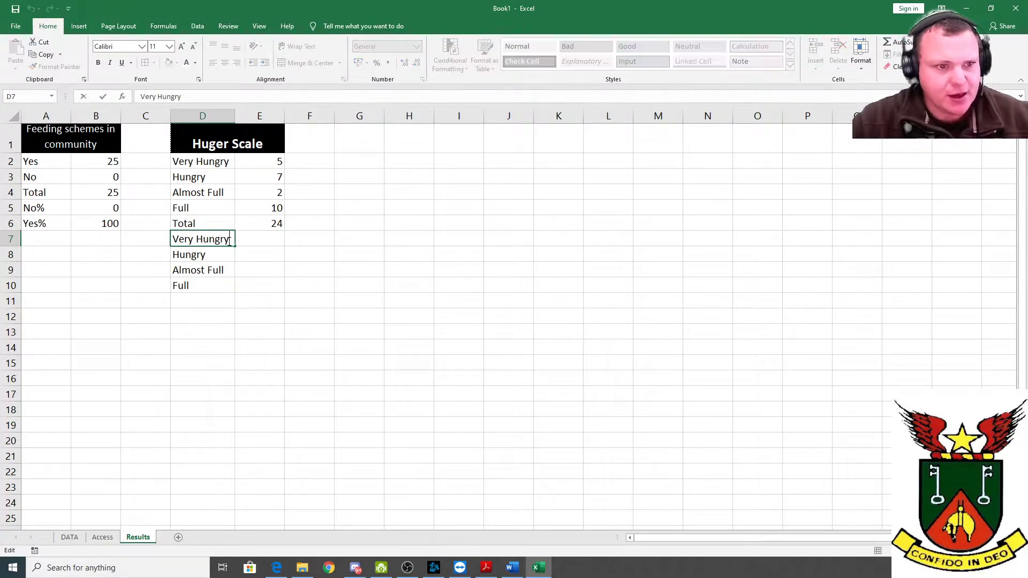
type("%")
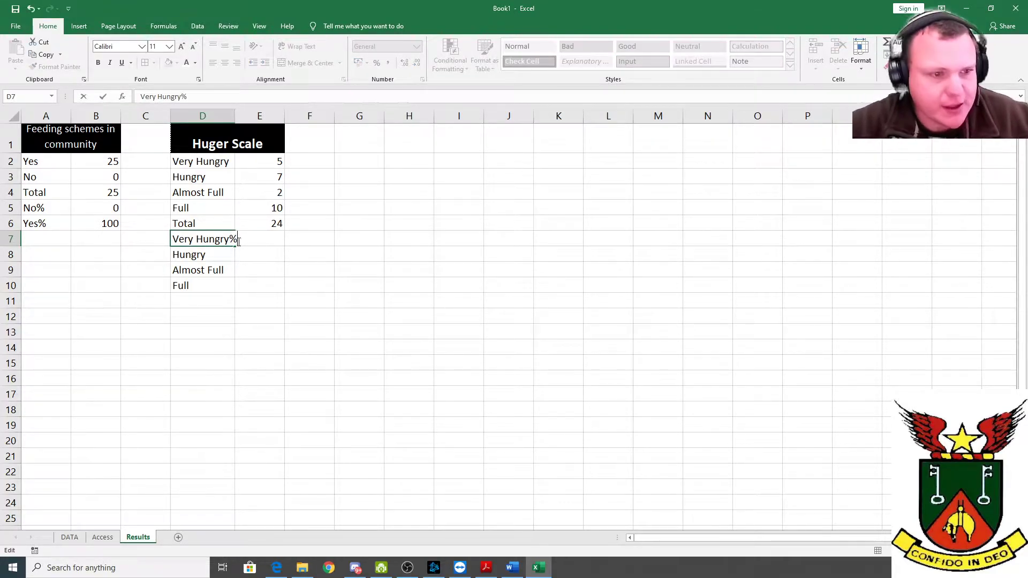
key("Return")
double_click(228, 254)
type("%")
key("Return")
key("Return")
Append a percent sign to the Almost Full and Full labels in D9 and D10.
double_click(220, 272)
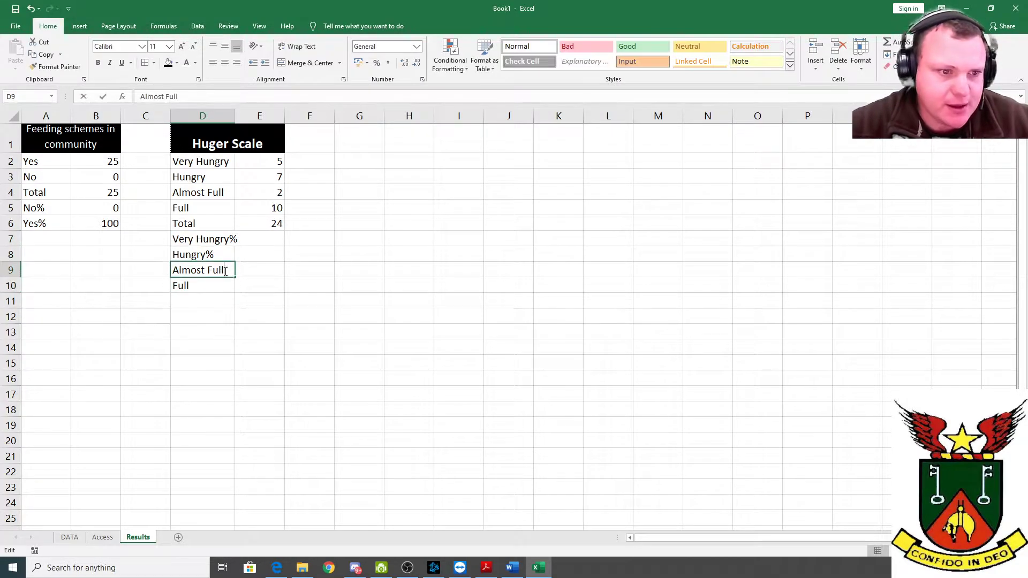
type("%")
key("Return")
double_click(205, 287)
type("%")
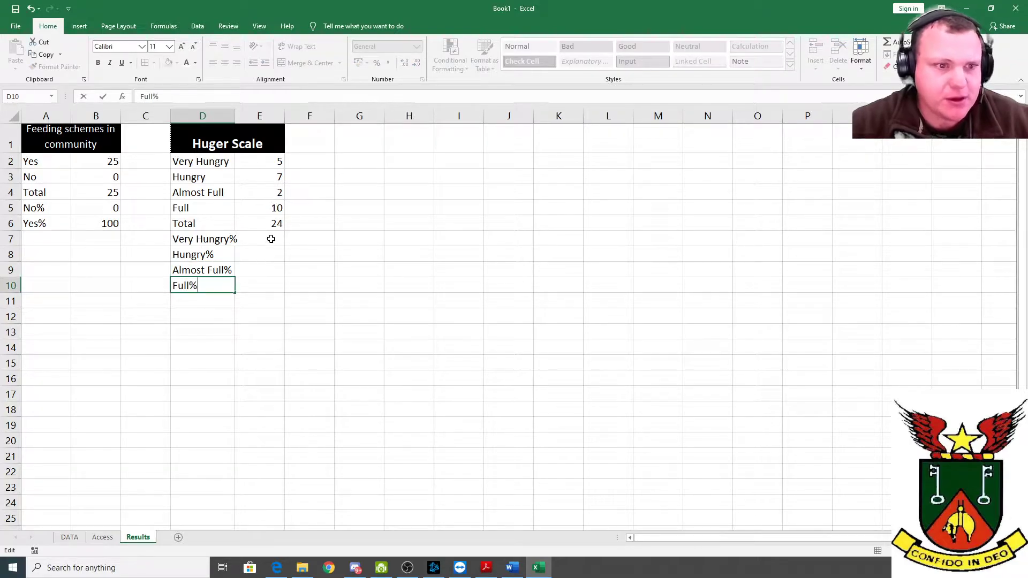
Calculate the Very Hungry percentage in E7 with =E2/$E$6*100 and fill the formula down to E10.
left_click(271, 239)
type("=")
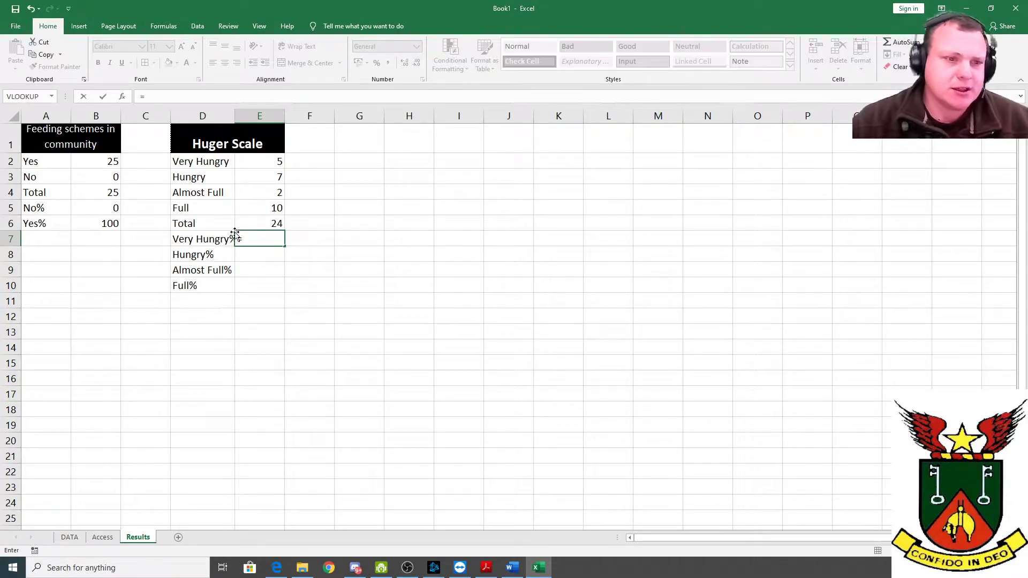
left_click(275, 161)
type("/")
left_click(272, 223)
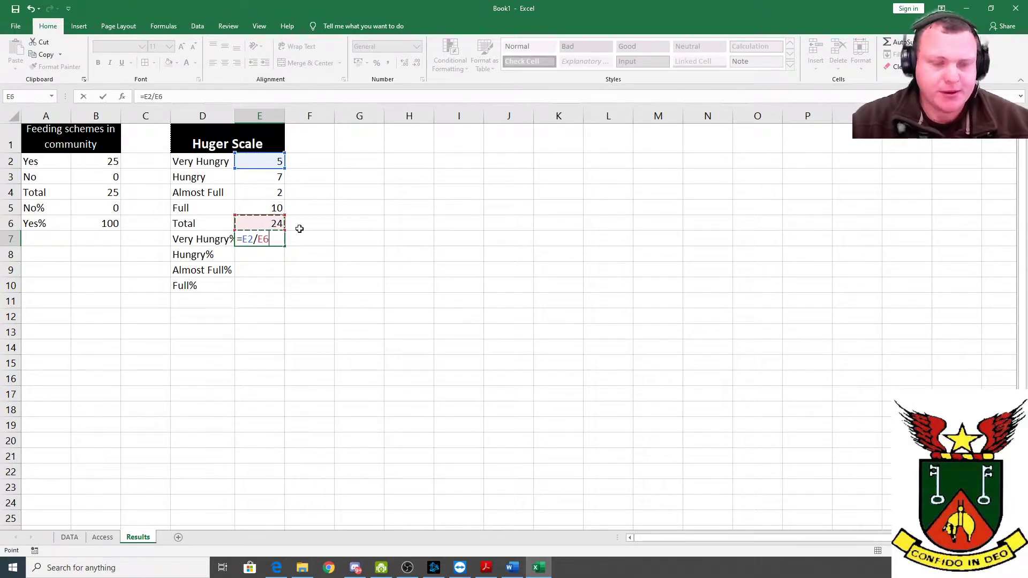
type("*100")
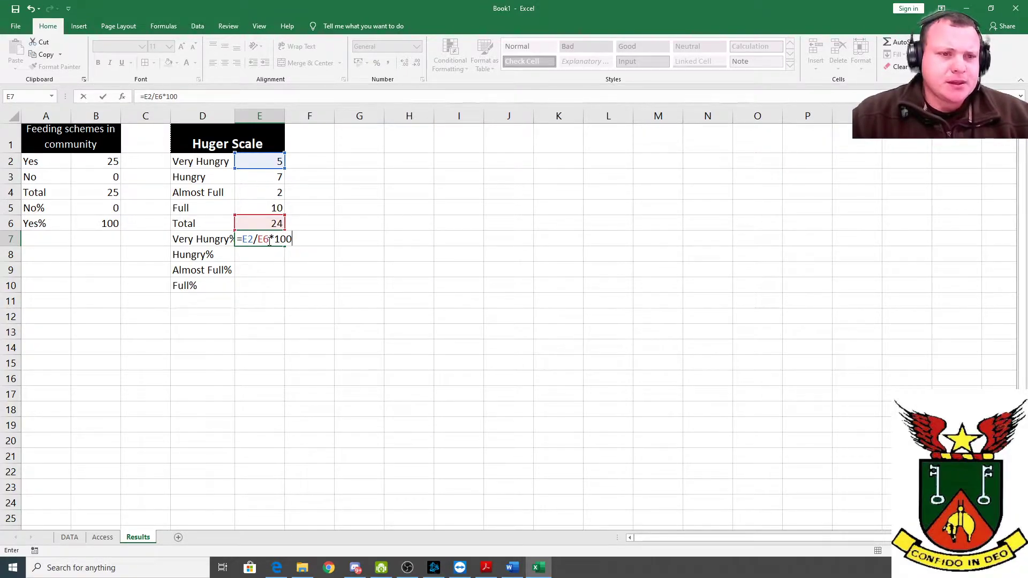
key("F4")
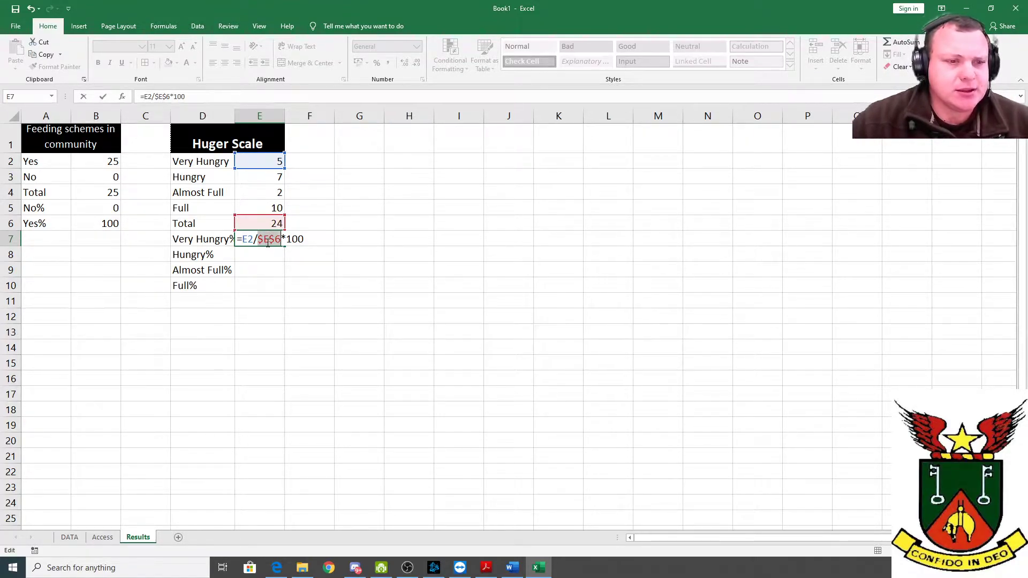
key("Return")
left_click(279, 241)
left_click_drag(284, 246, 284, 291)
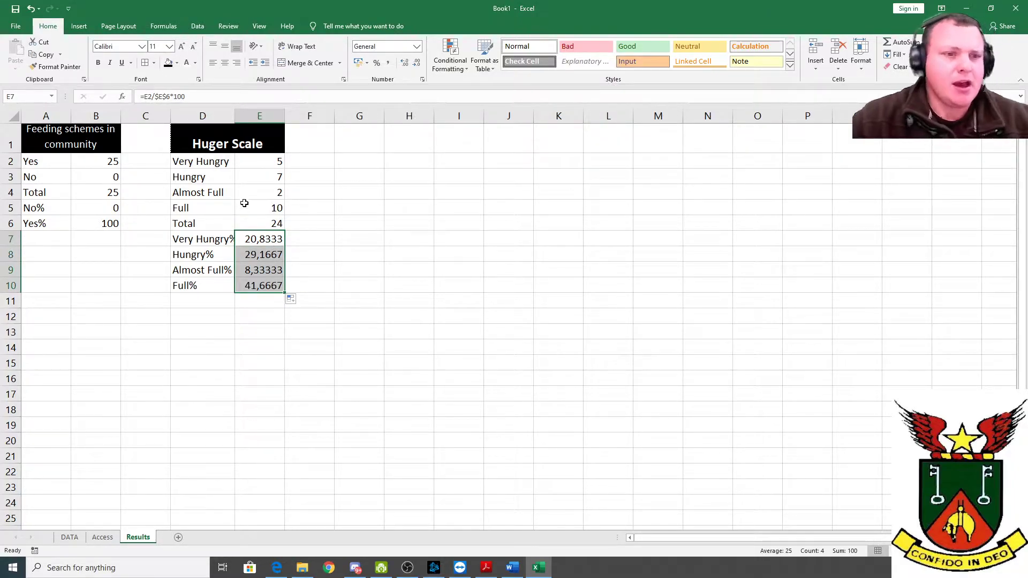
Wrap E7's percentage formula in ROUND with 0 decimal digits and fill it down to E10.
left_click(238, 237)
left_click(146, 97)
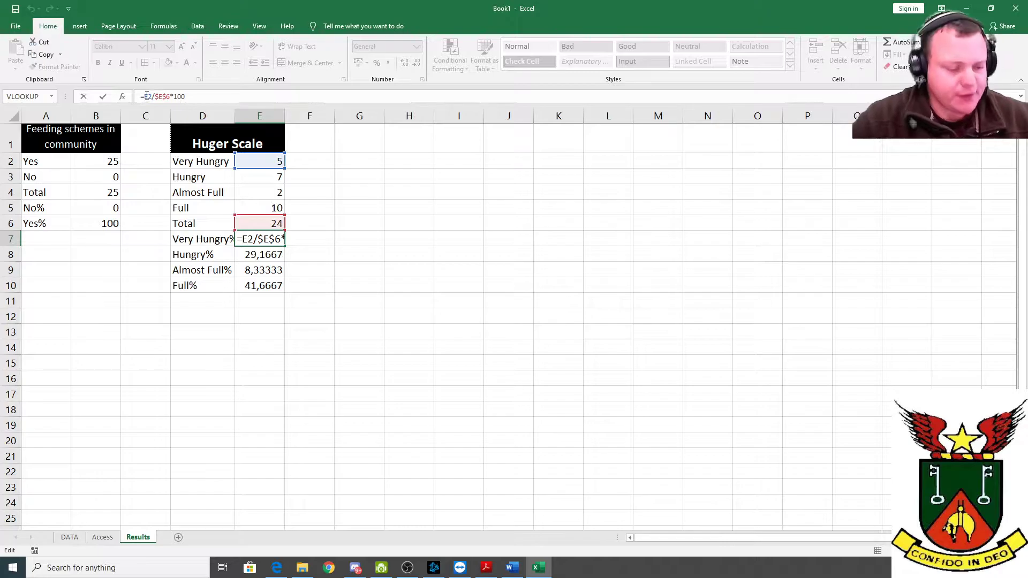
type("Round(")
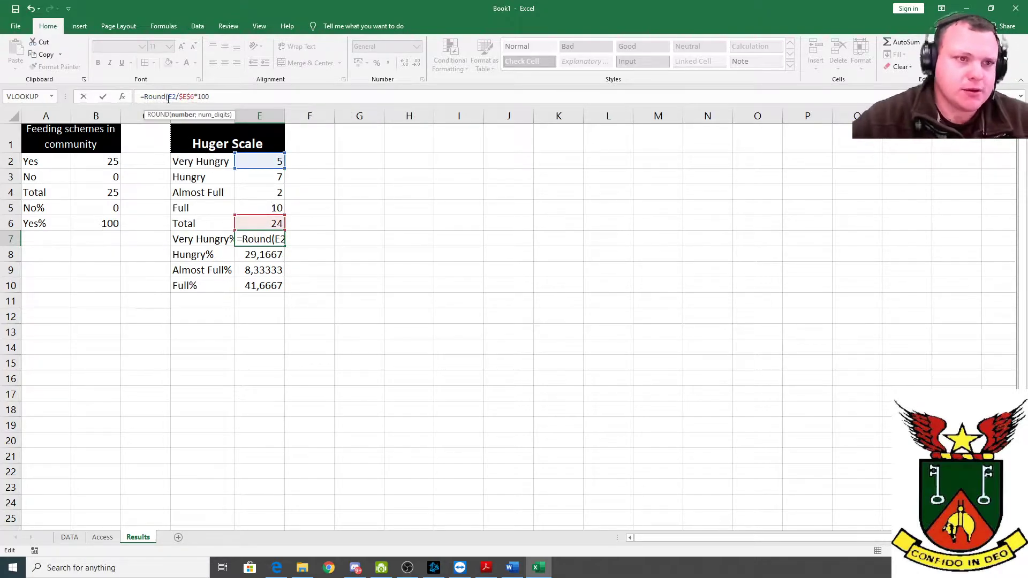
left_click(216, 96)
type(";0)")
key("Return")
left_click(279, 240)
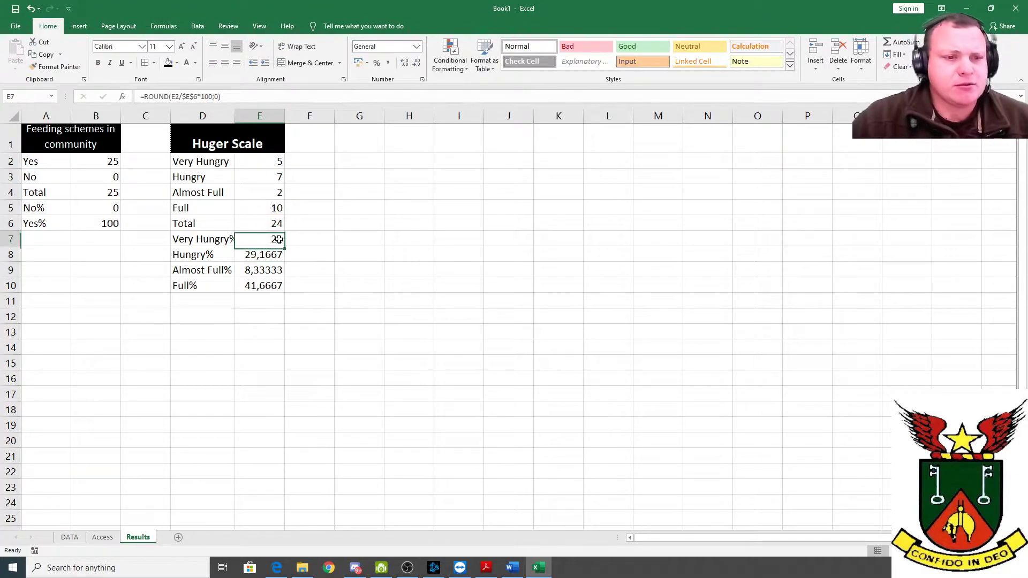
left_click_drag(285, 251, 283, 289)
left_click(310, 270)
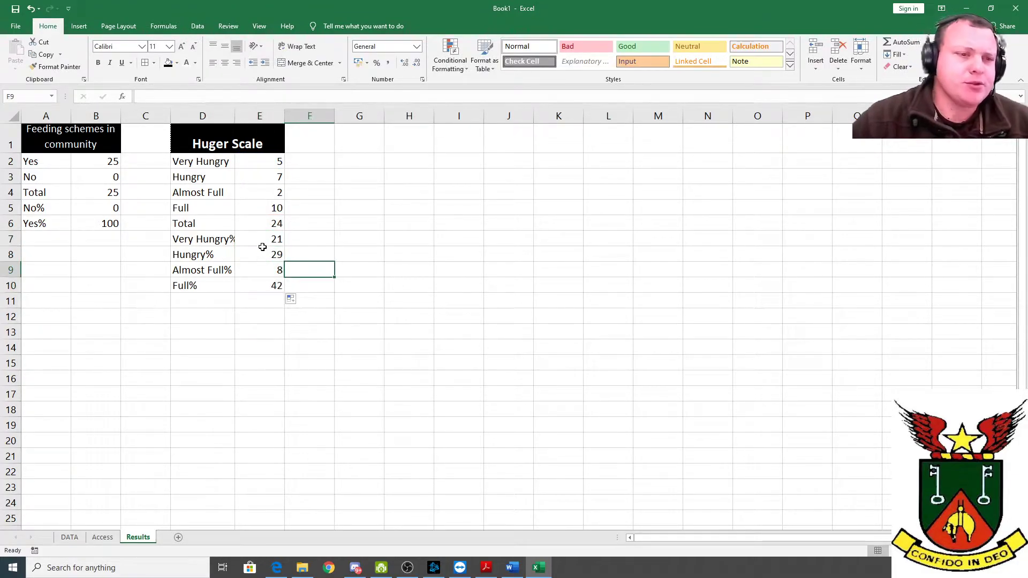
left_click(264, 240)
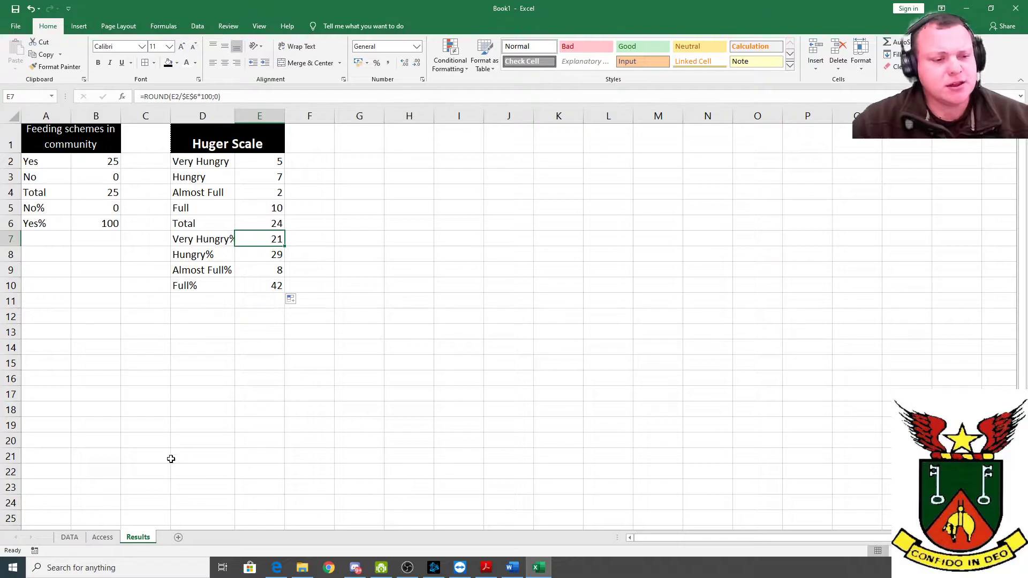
On the DATA sheet, replace the first two Budget food entries, J3 and J4, with 100 and 1000.
left_click(77, 538)
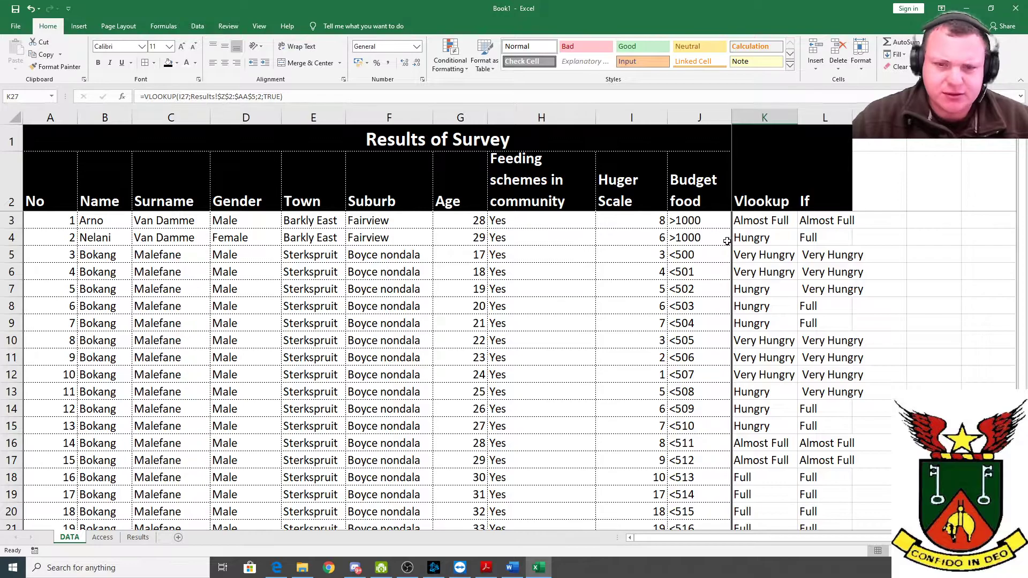
left_click(703, 224)
type("11")
key("BackSpace")
type("00")
key("Return")
type("1000")
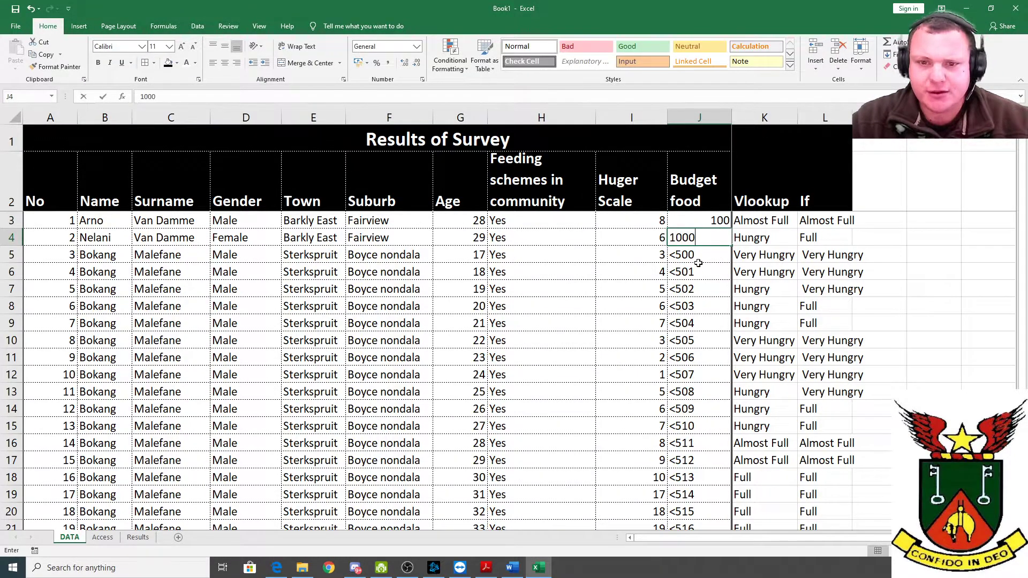
key("Return")
Replace the Budget food entries in J5 through J9 with 10000, 2000, 2000, 500 and 300.
type("10000")
key("Return")
type("2000")
key("Return")
type("200")
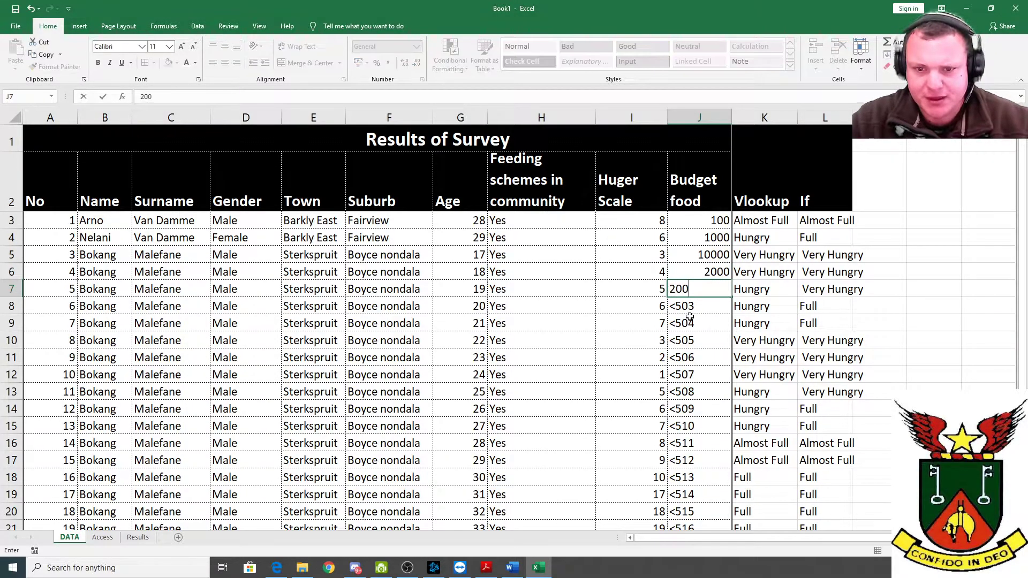
type("0")
key("Return")
type("500")
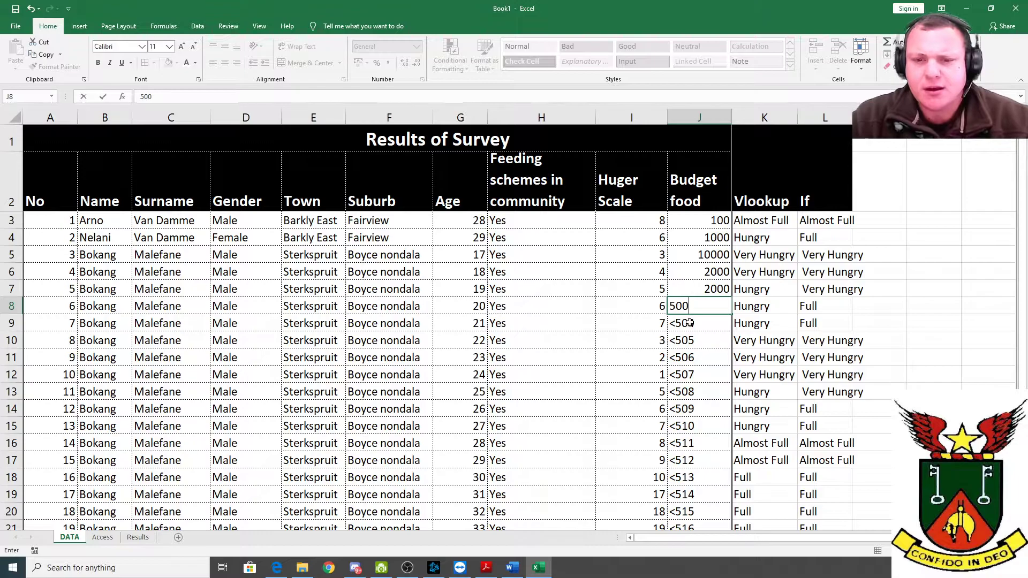
key("Return")
type("300")
key("Return")
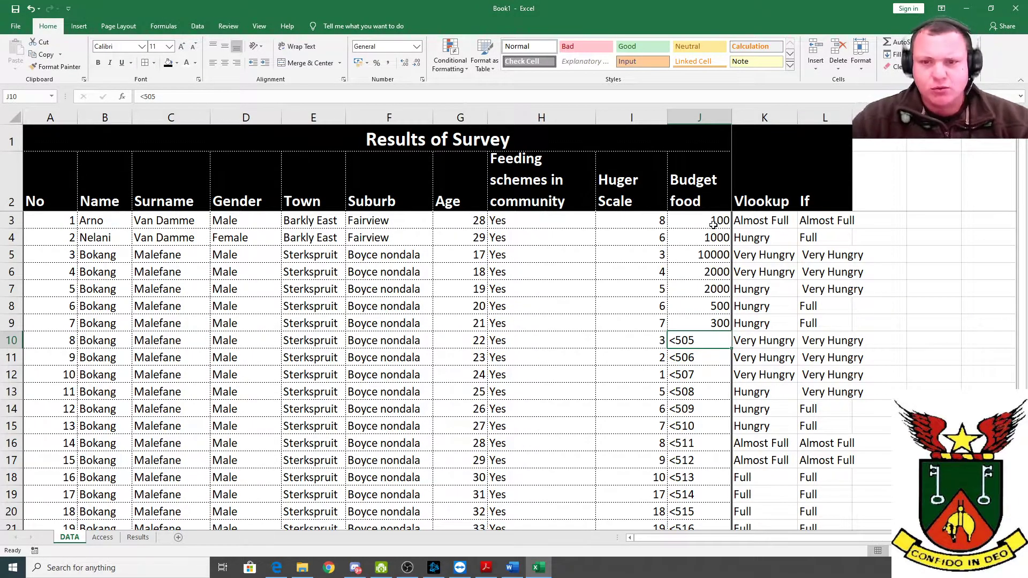
Fill the 300 in J9 down the remaining Budget food rows to J27.
left_click(724, 329)
left_click_drag(731, 333, 696, 503)
scroll(701, 375, "up", 3)
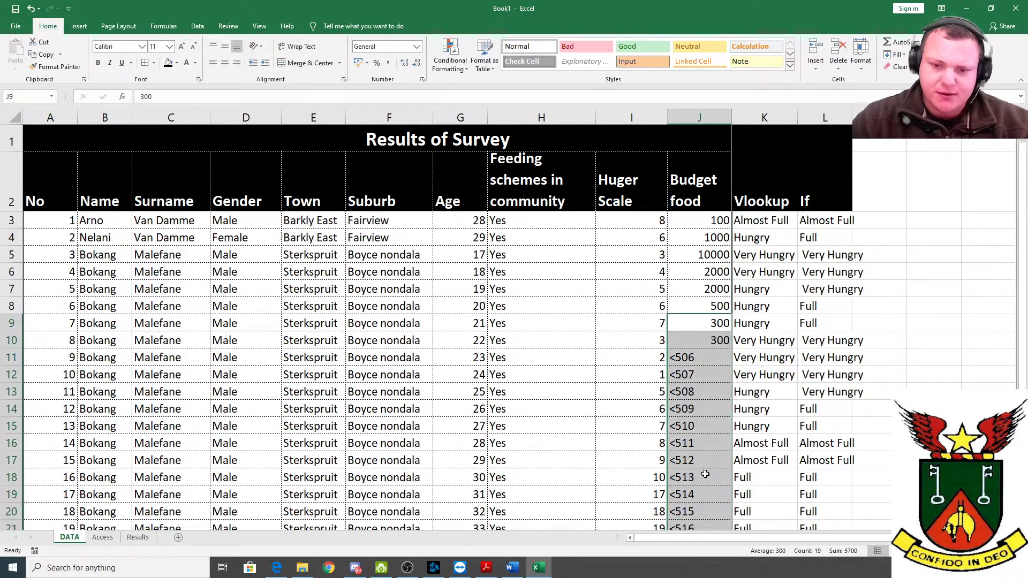
left_click(713, 224)
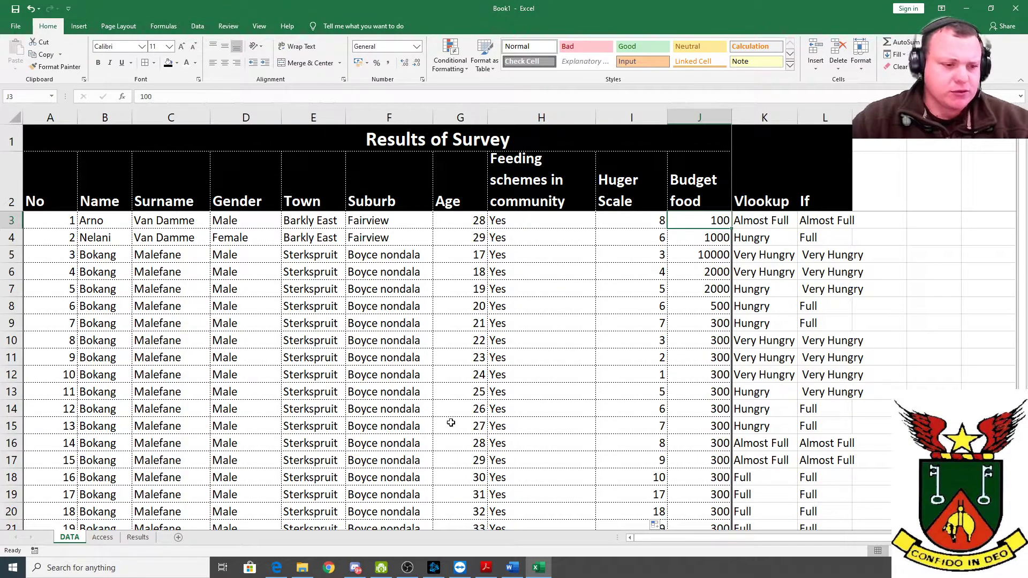
Copy the Budget food heading from the DATA sheet into G1 of the Results sheet.
right_click(705, 184)
left_click(726, 205)
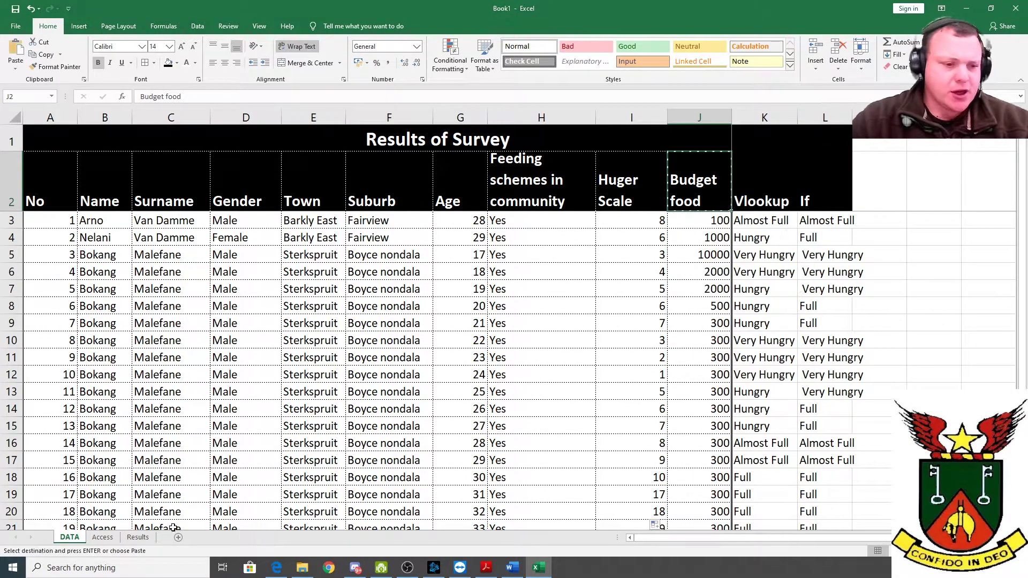
left_click(138, 537)
left_click_drag(389, 145, 380, 146)
right_click(379, 146)
left_click(372, 143)
right_click(378, 144)
left_click(401, 189)
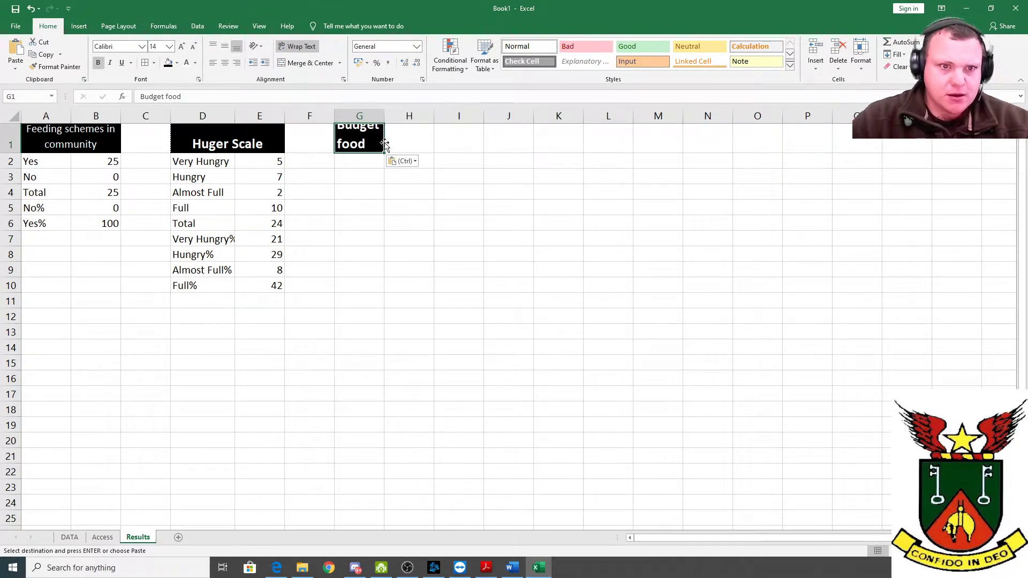
Make row 1 taller and merge and center the Budget food heading across G1:H1.
left_click_drag(15, 154, 15, 163)
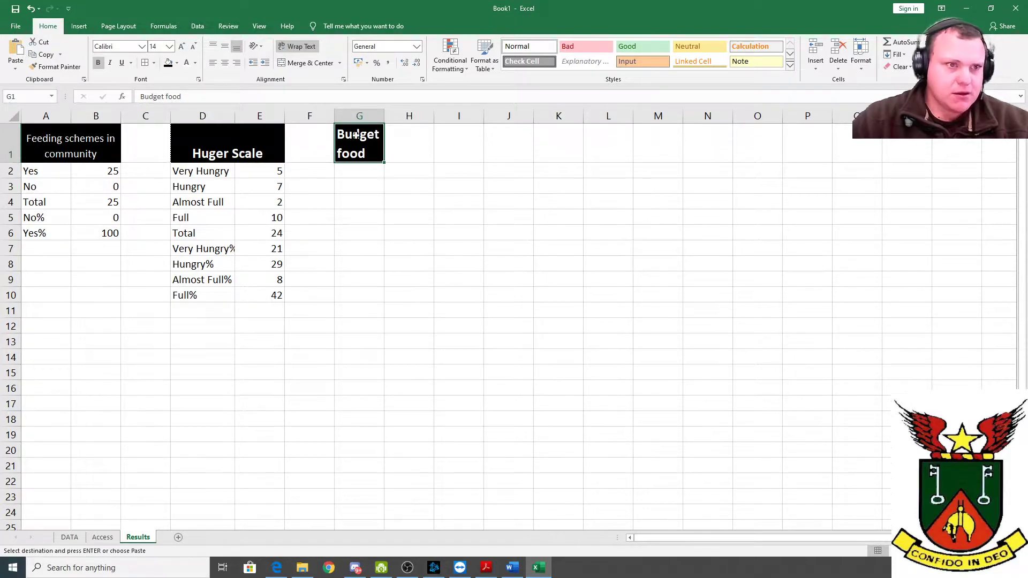
left_click_drag(377, 143, 393, 143)
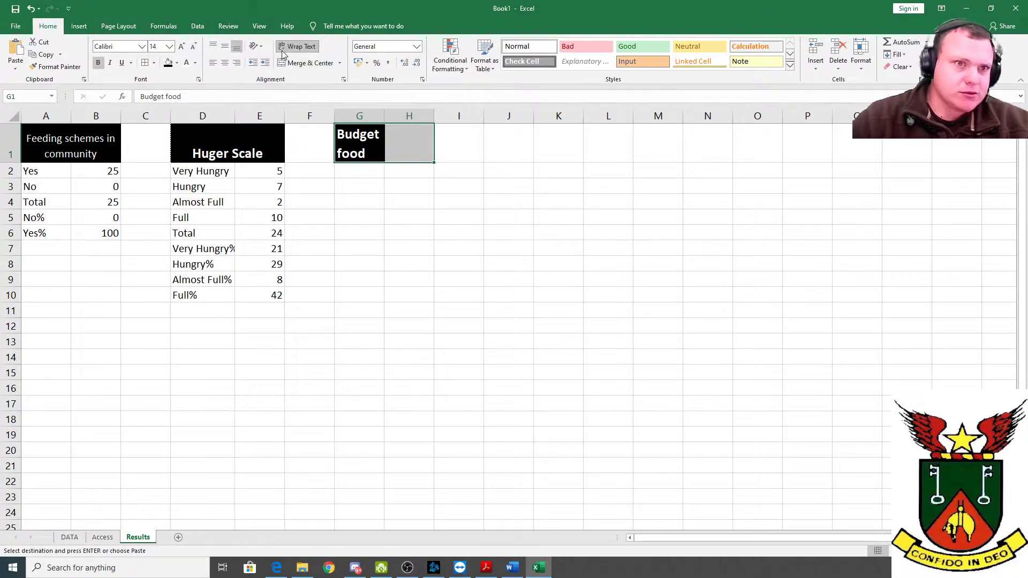
left_click(305, 62)
left_click(364, 173)
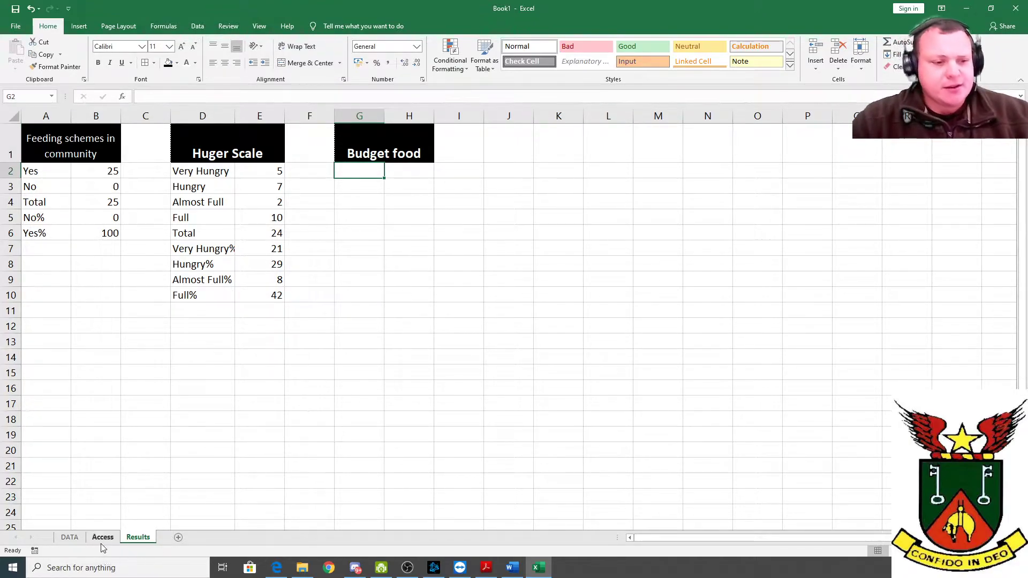
Check the suburb names on the DATA sheet and enter Fairview in G2 of the Results sheet.
left_click(69, 537)
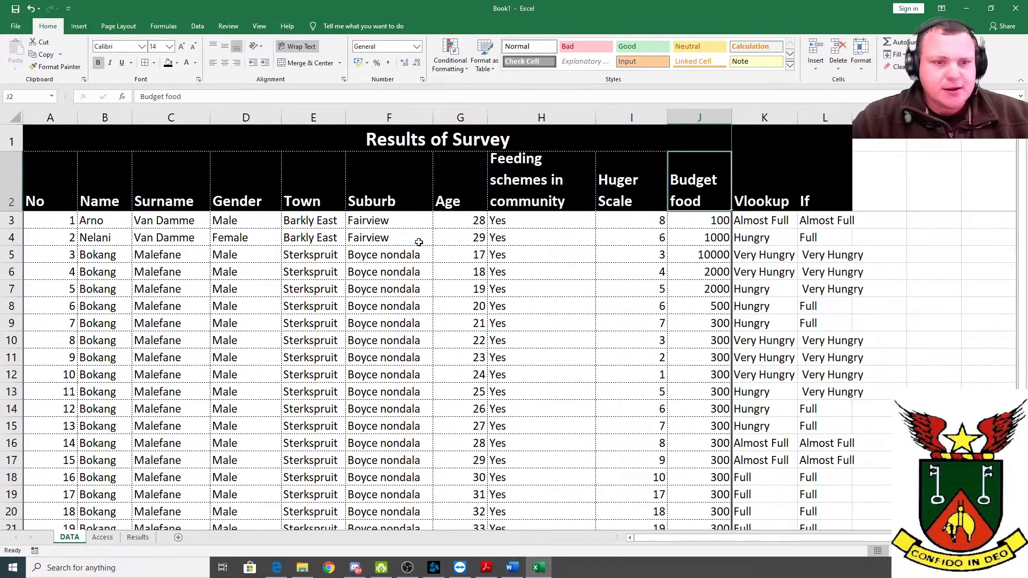
left_click(139, 538)
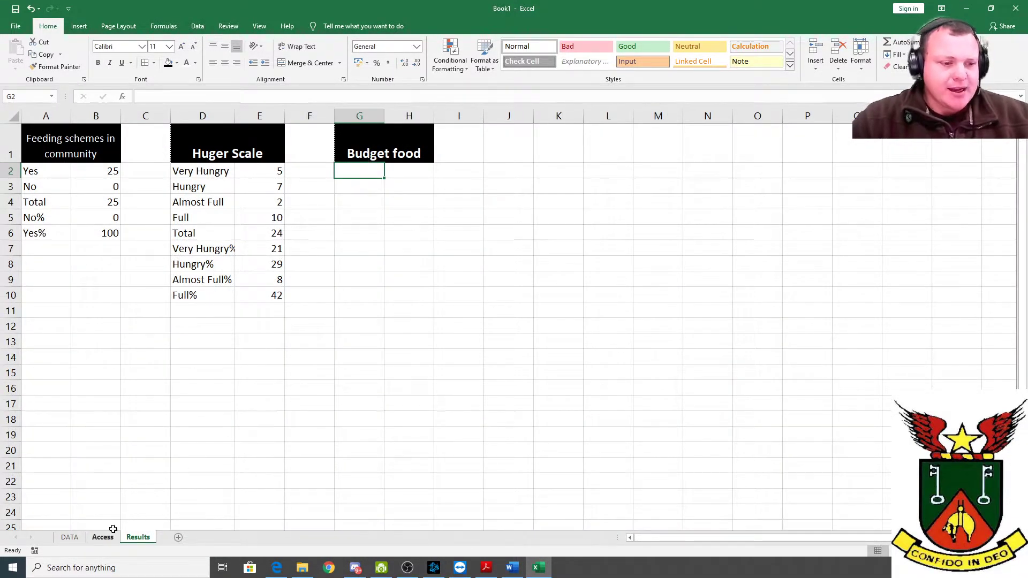
type("Fairview")
key("Return")
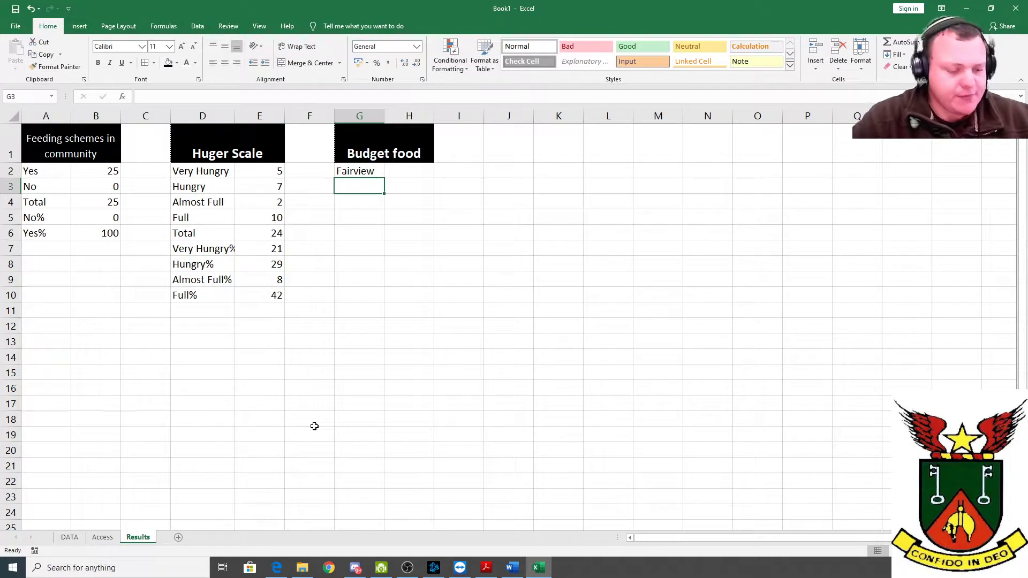
Enter the suburb Boyce nondala in G3 and autofit column G to its contents.
type("Bo")
type("yc")
type("e noid")
type("ndal")
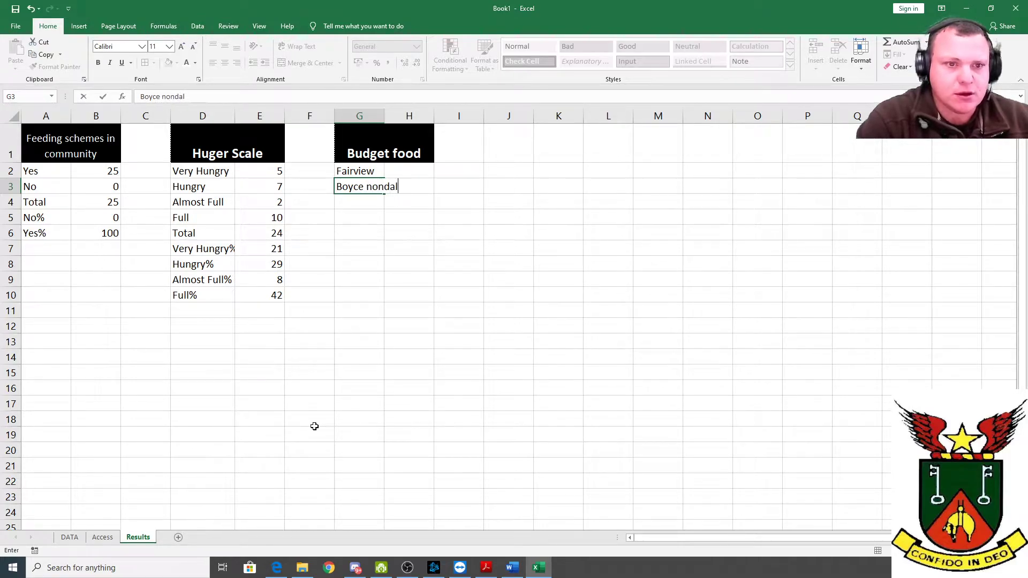
left_click(379, 116)
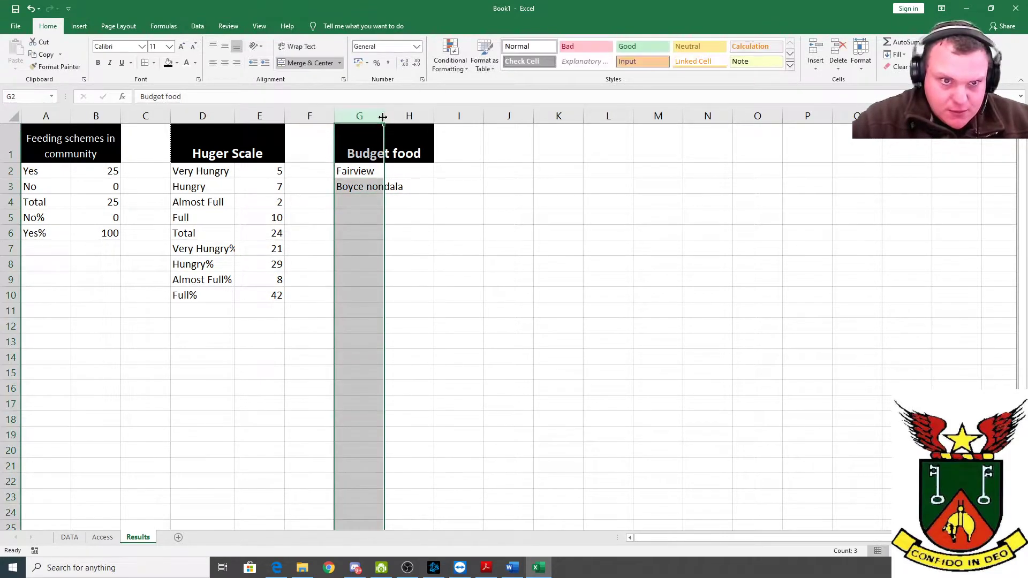
double_click(386, 121)
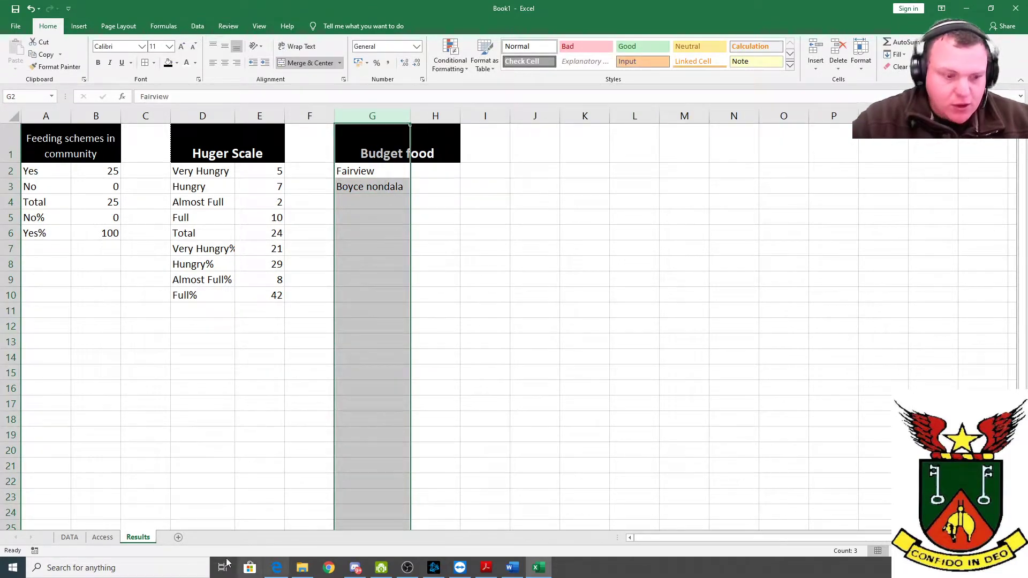
Examine the Suburb column on the DATA sheet for the suburbs that occur in the survey.
left_click(70, 537)
scroll(406, 290, "down", 1)
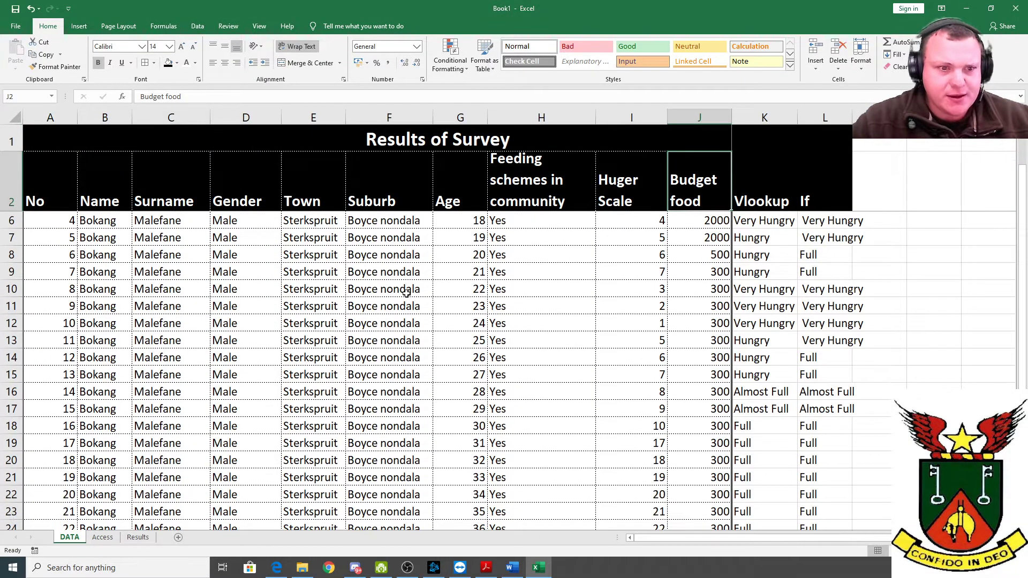
scroll(404, 299, "down", 2)
scroll(399, 297, "up", 3)
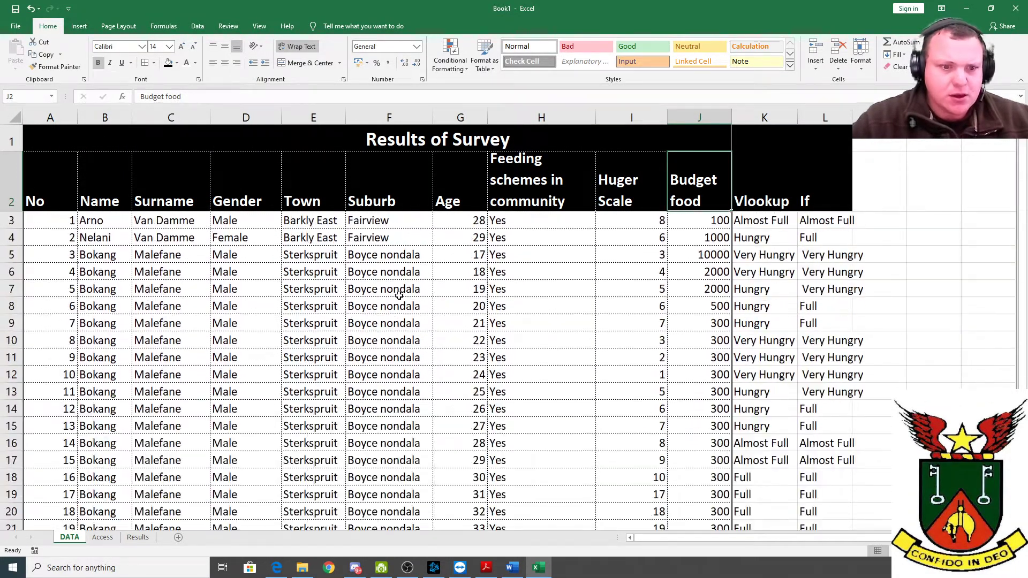
Enter Town as the third suburb in G4 of the Results sheet.
left_click(138, 537)
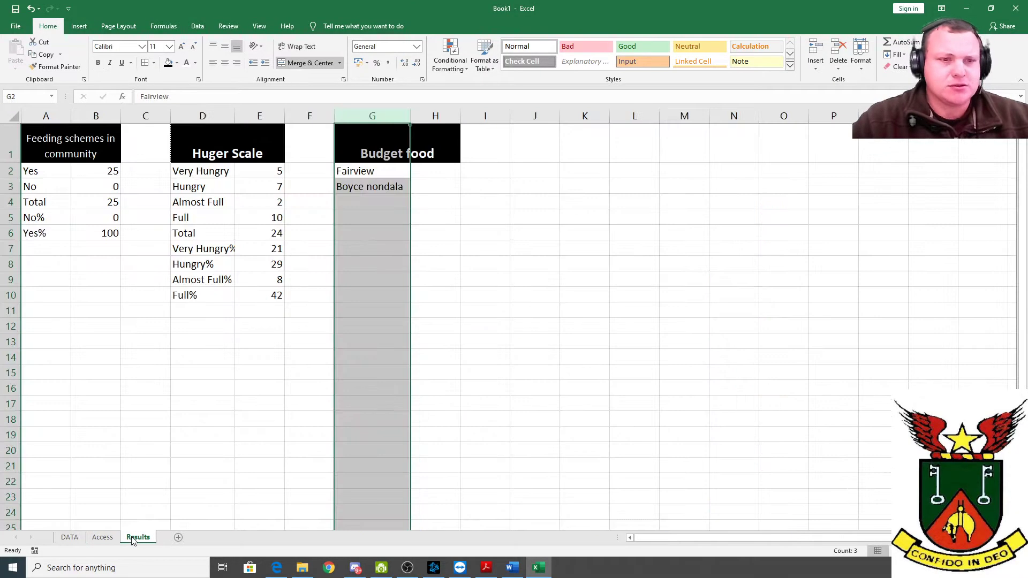
left_click(379, 203)
type("Town")
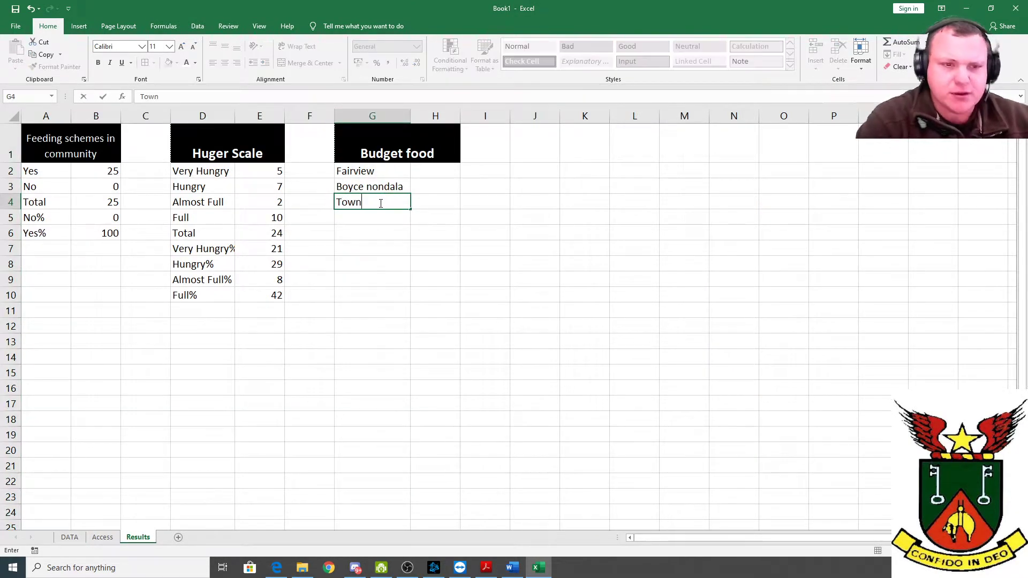
left_click(430, 183)
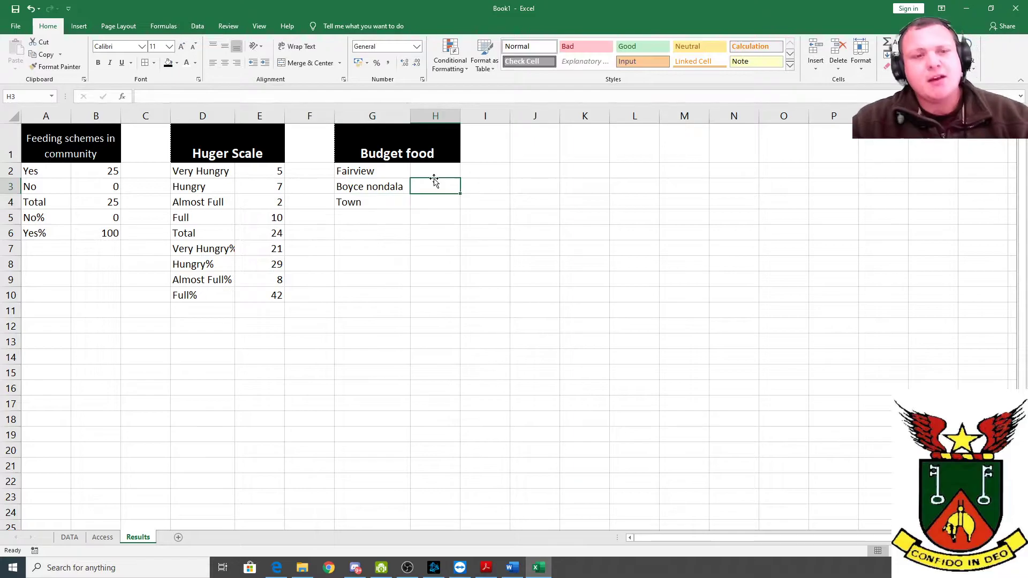
Insert an AVERAGEIF function in H2 with the suburb cells DATA!F3:F27 as its range.
left_click(431, 168)
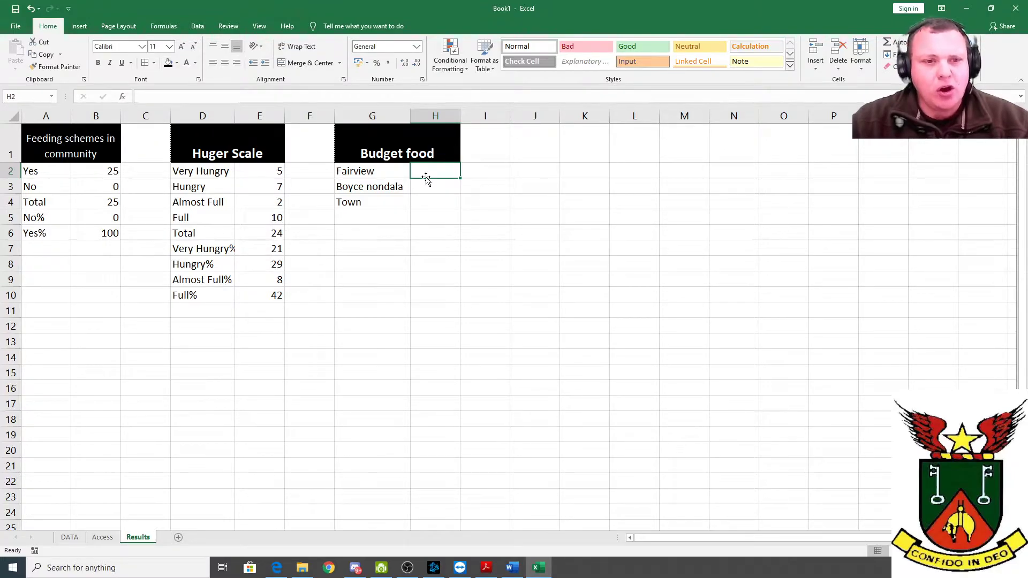
left_click(122, 97)
type("averageif")
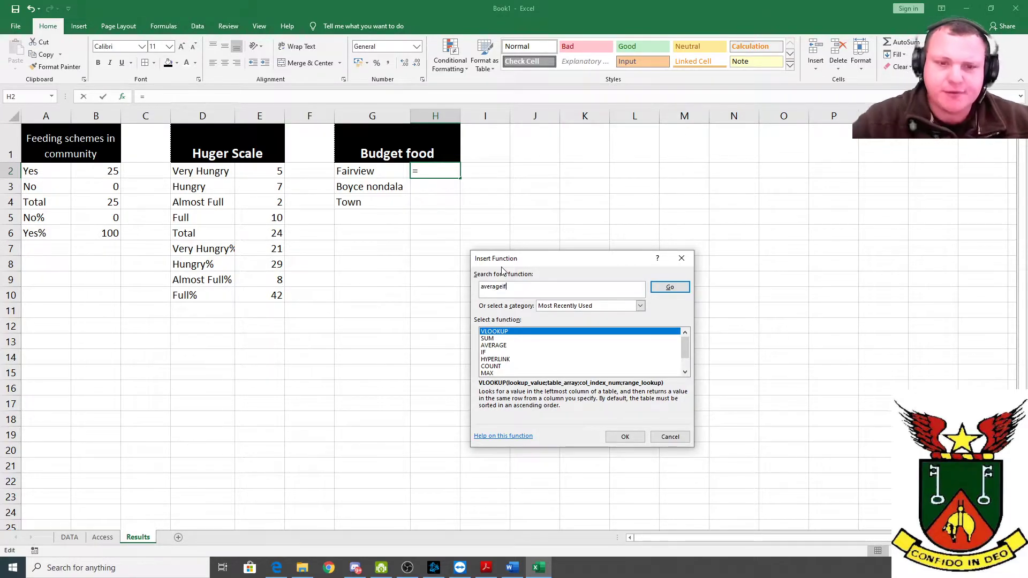
left_click(670, 287)
double_click(515, 332)
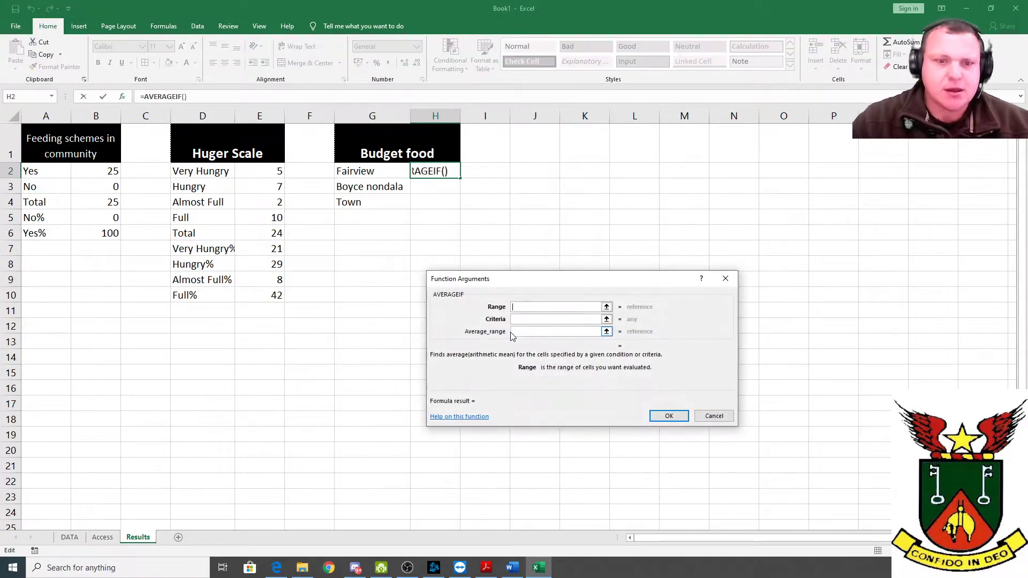
left_click(70, 537)
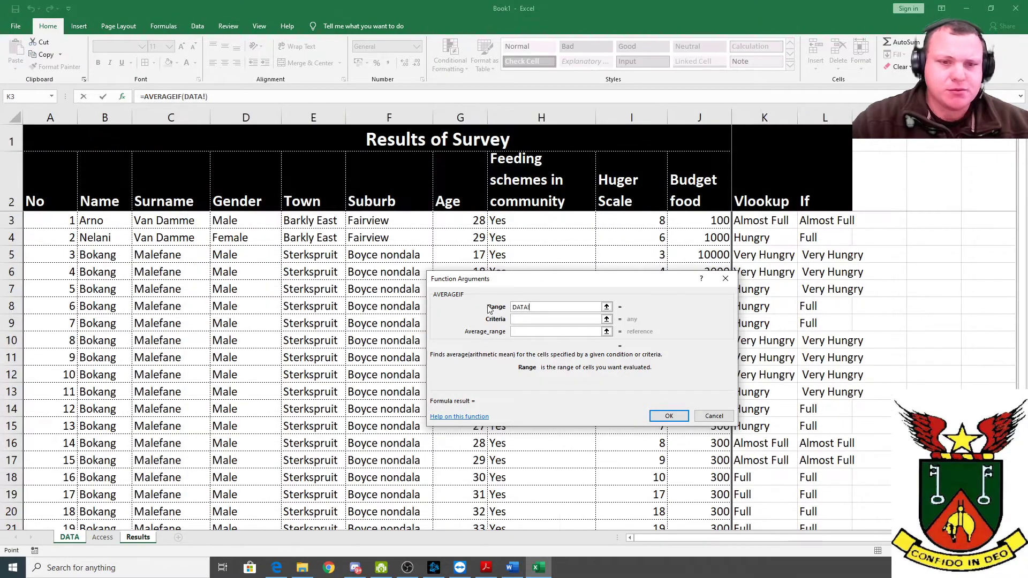
left_click_drag(700, 222, 671, 491)
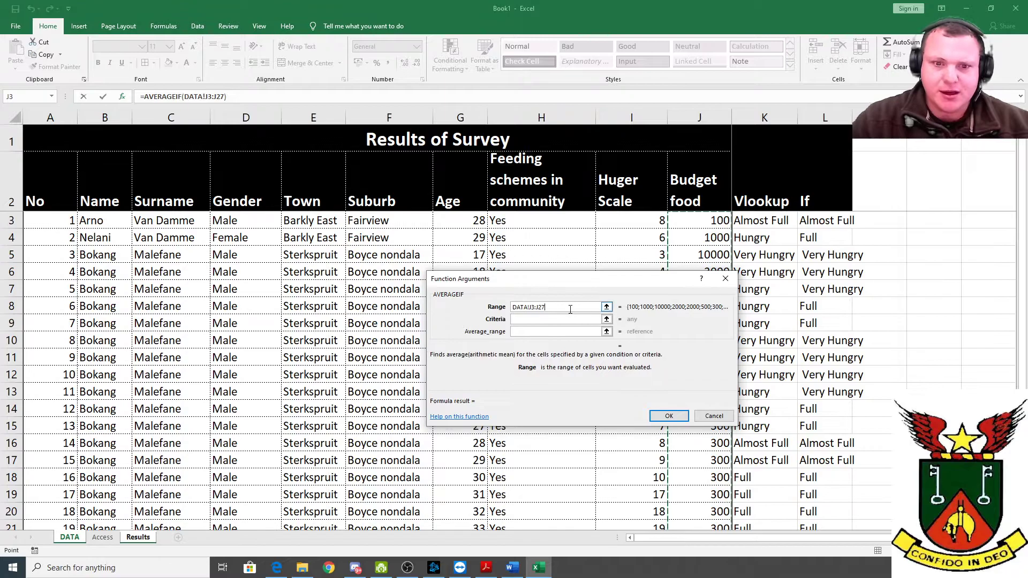
left_click_drag(566, 308, 497, 312)
key("BackSpace")
left_click_drag(377, 223, 388, 497)
Set H2's AVERAGEIF criteria to G2 and its average range to DATA!J11:J27, and complete the formula.
left_click(523, 320)
left_click(369, 170)
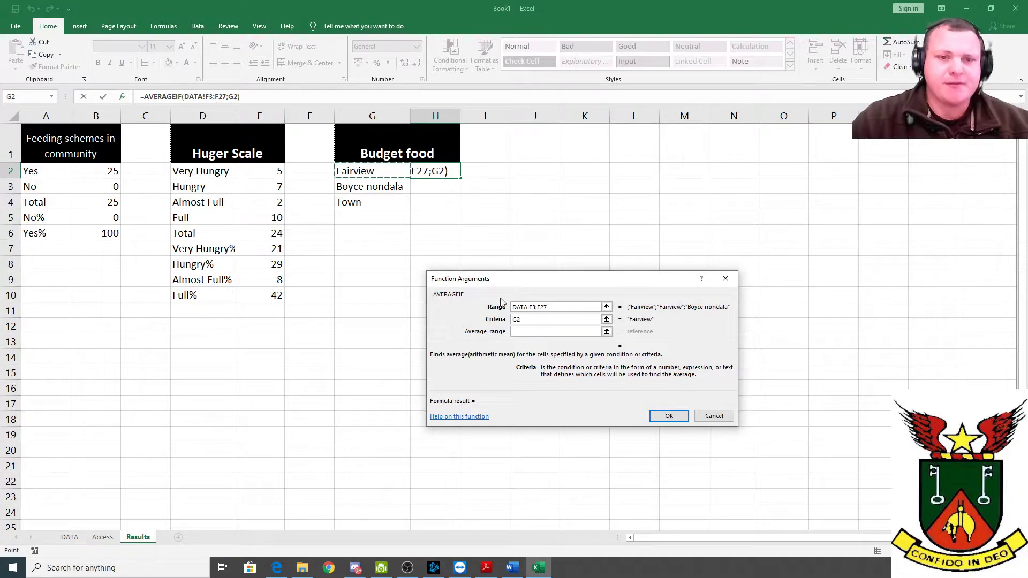
left_click(531, 332)
left_click(69, 538)
left_click_drag(699, 221, 712, 359)
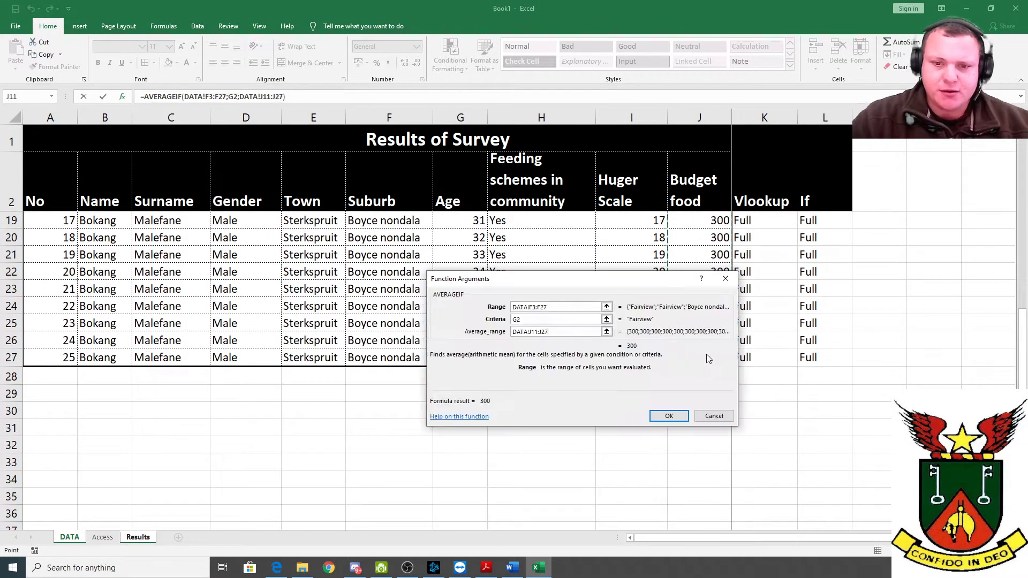
key("Return")
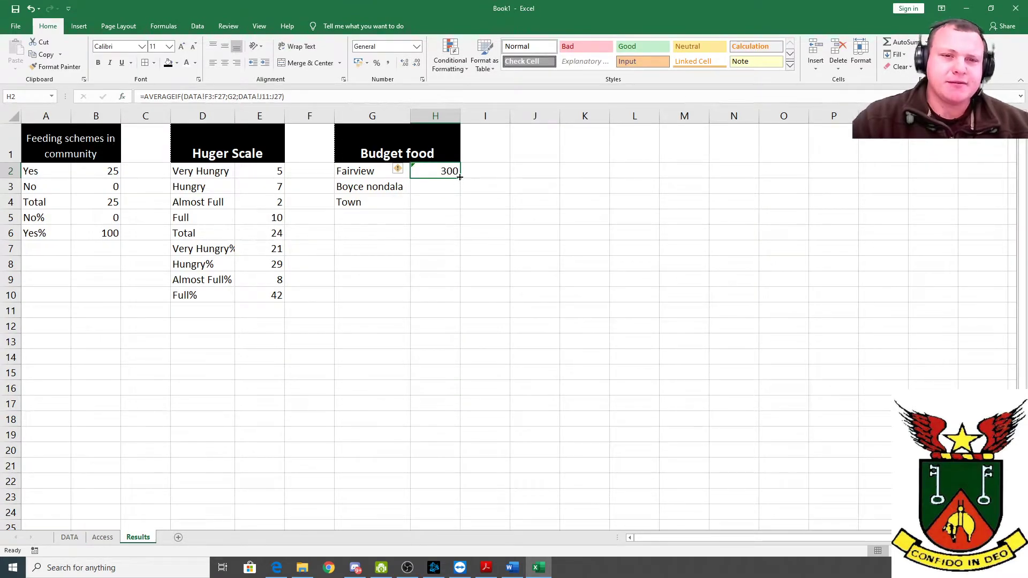
Fill the H2 formula down to H4 and clear the copy in H4.
left_click_drag(460, 177, 463, 211)
left_click(451, 210)
key("Delete")
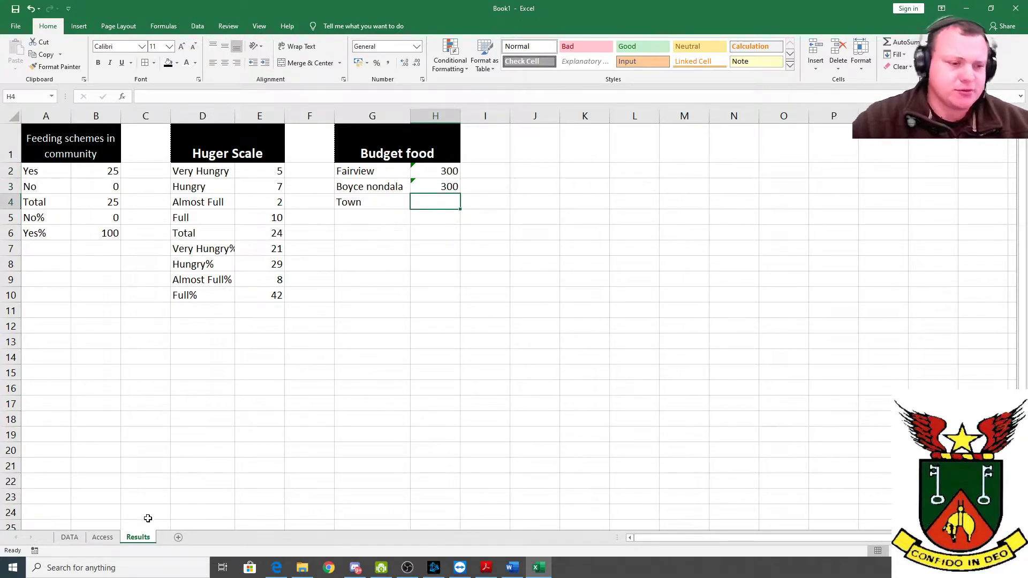
Check the Budget food values on the DATA sheet against the AVERAGEIF arguments in H2 and H3.
left_click(69, 537)
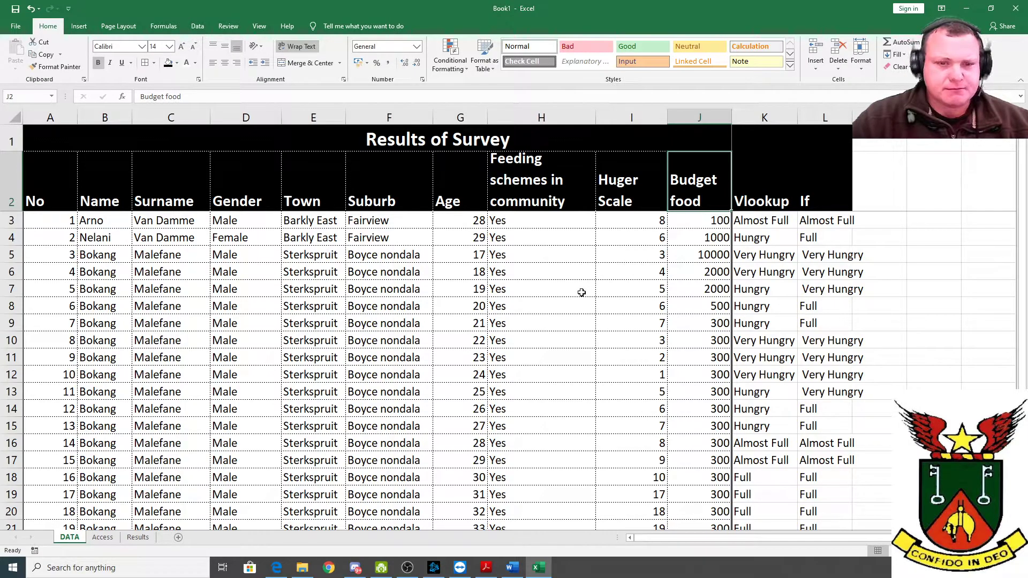
scroll(684, 367, "down", 1)
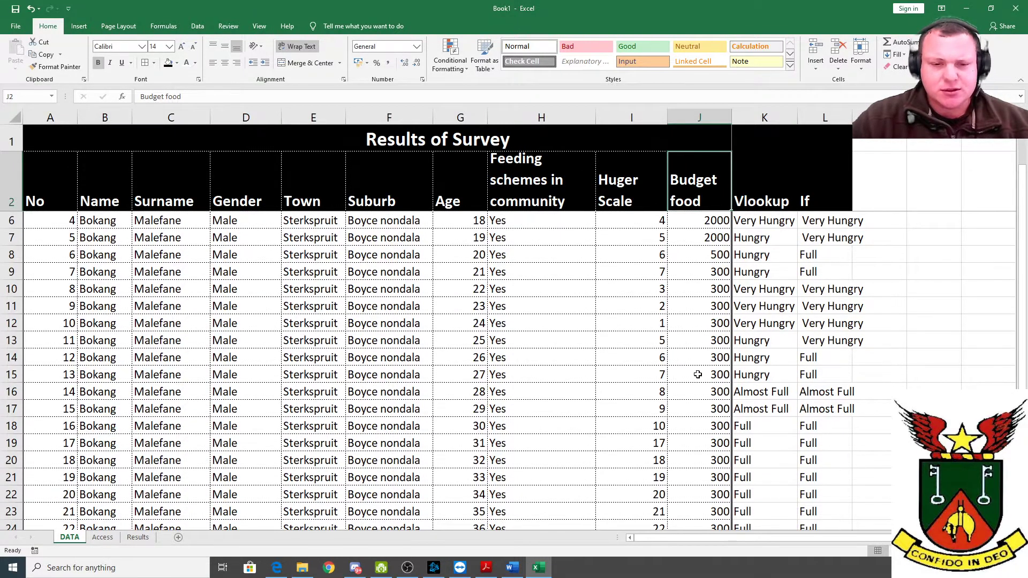
left_click(137, 538)
left_click(449, 185)
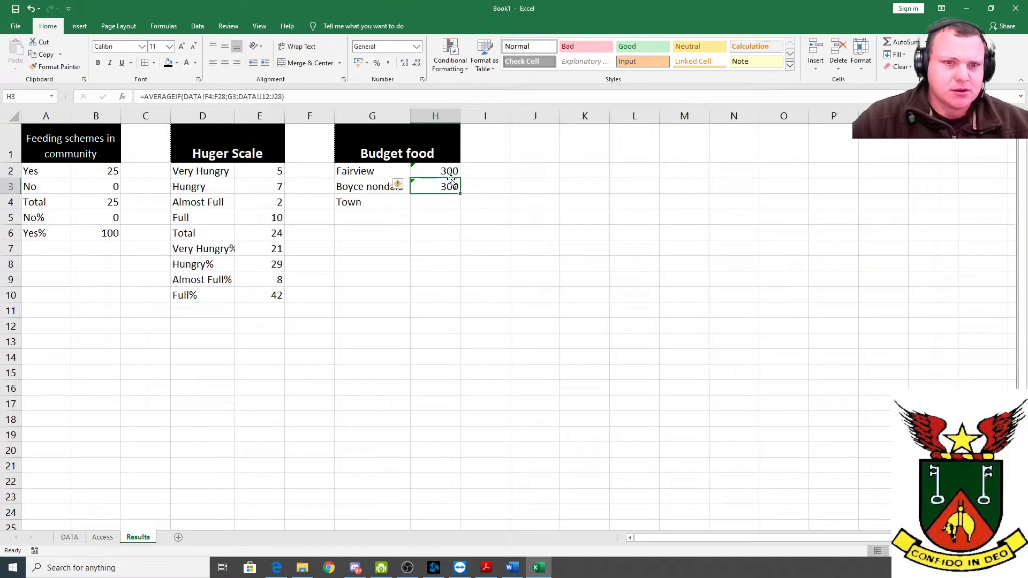
left_click(449, 171)
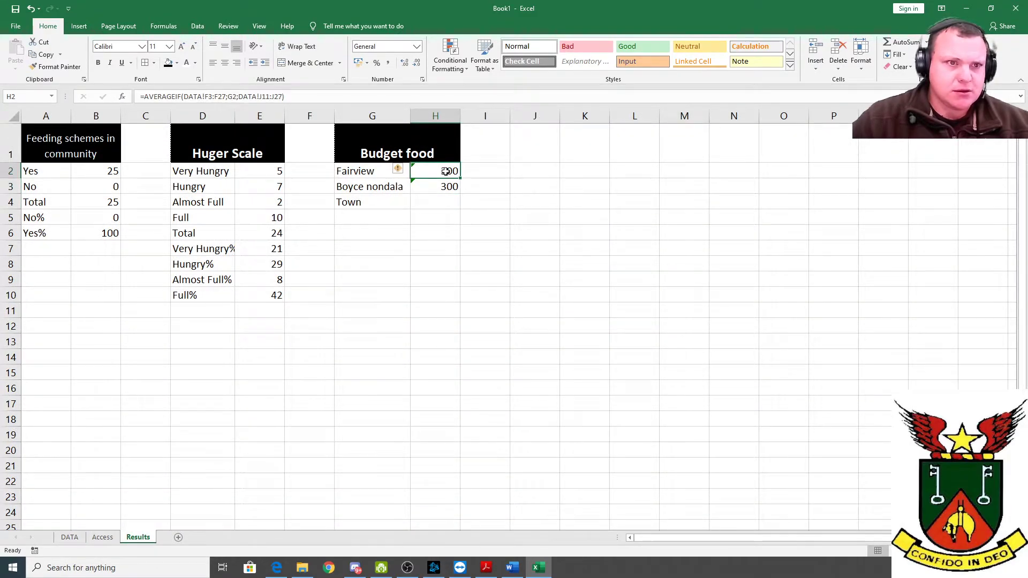
left_click(122, 96)
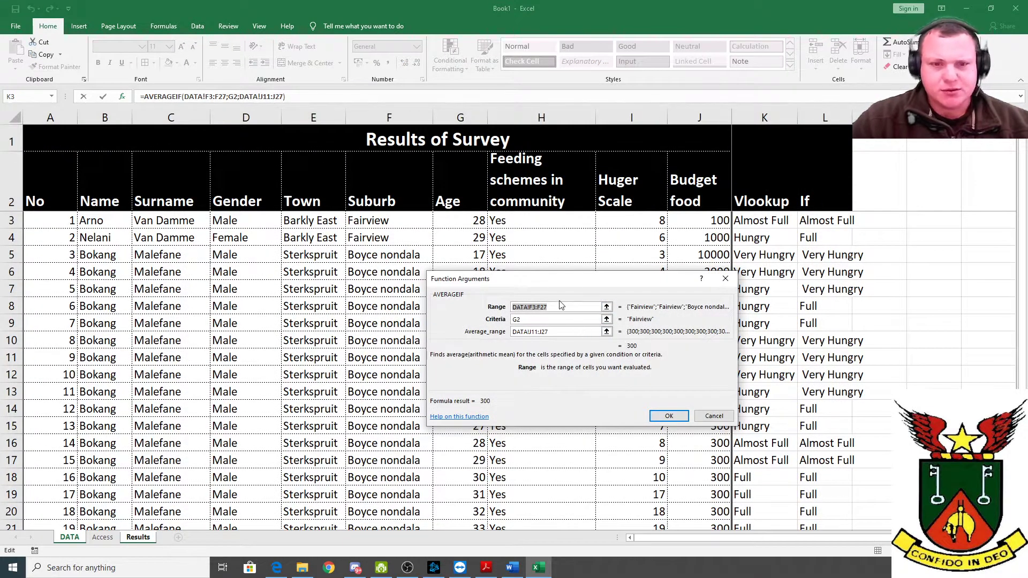
left_click_drag(388, 221, 391, 513)
left_click(547, 321)
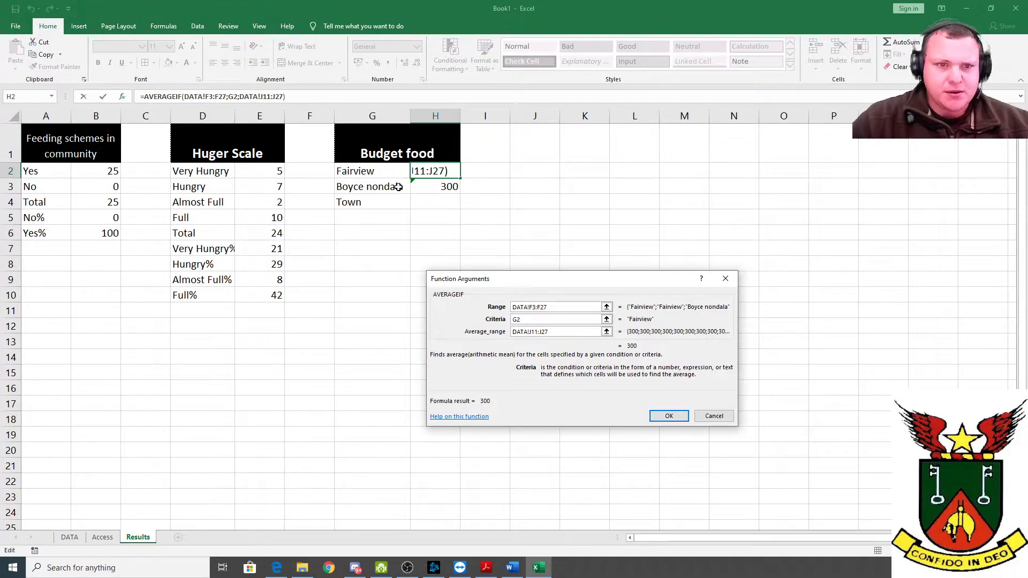
left_click(724, 424)
Clear the AVERAGEIF formulas from H2 and H3 under Budget food.
left_click(586, 404)
key("Delete")
mouse_move(450, 173)
left_mouse_down()
mouse_move(453, 202)
mouse_move(438, 180)
left_mouse_up()
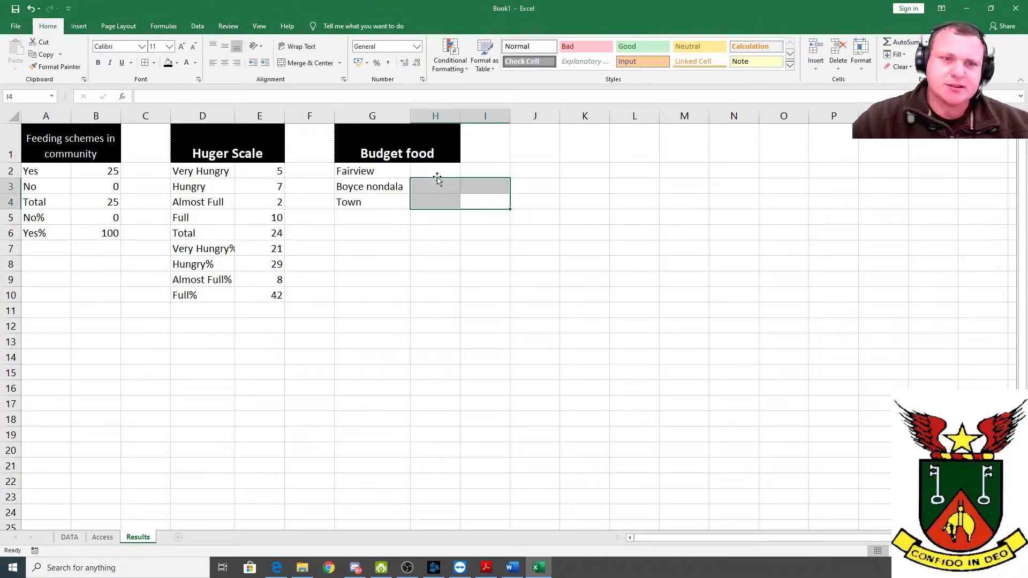
Insert an AVERAGEIF function in H2 with DATA!F10:F27 as the range and Fairview as the criteria.
left_click(438, 169)
left_click(122, 97)
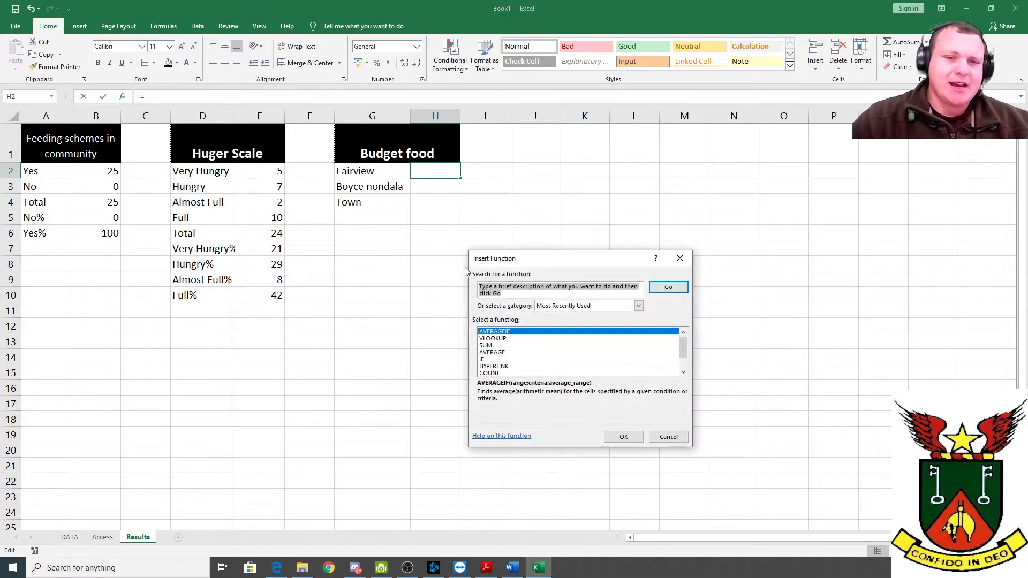
double_click(501, 332)
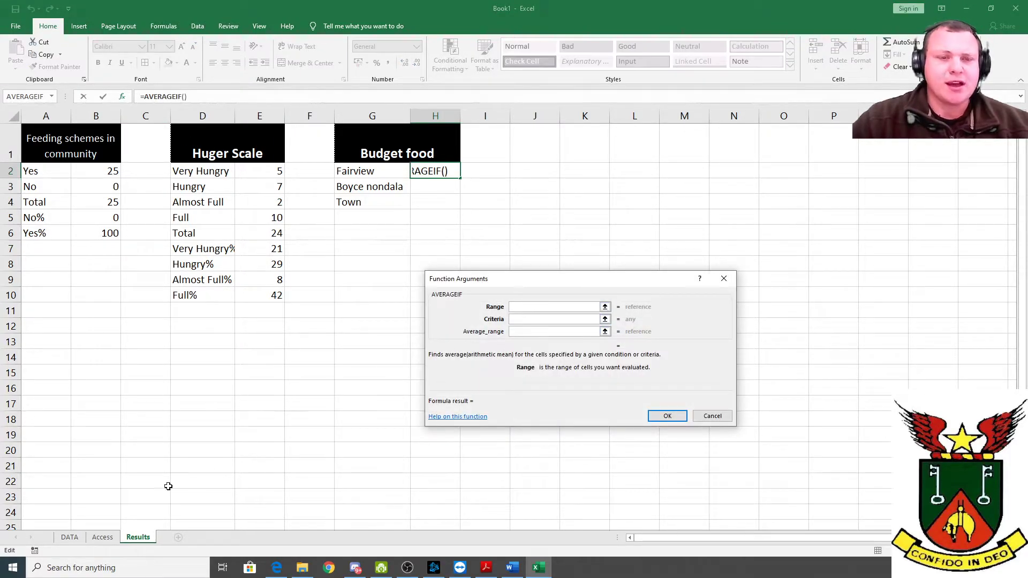
left_click(77, 539)
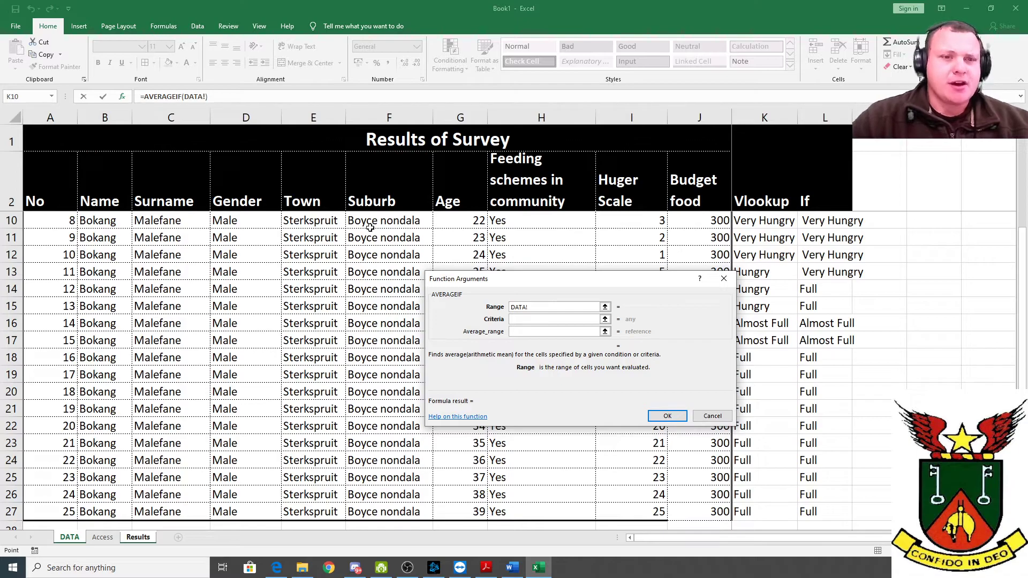
left_click_drag(378, 219, 390, 435)
left_click(523, 319)
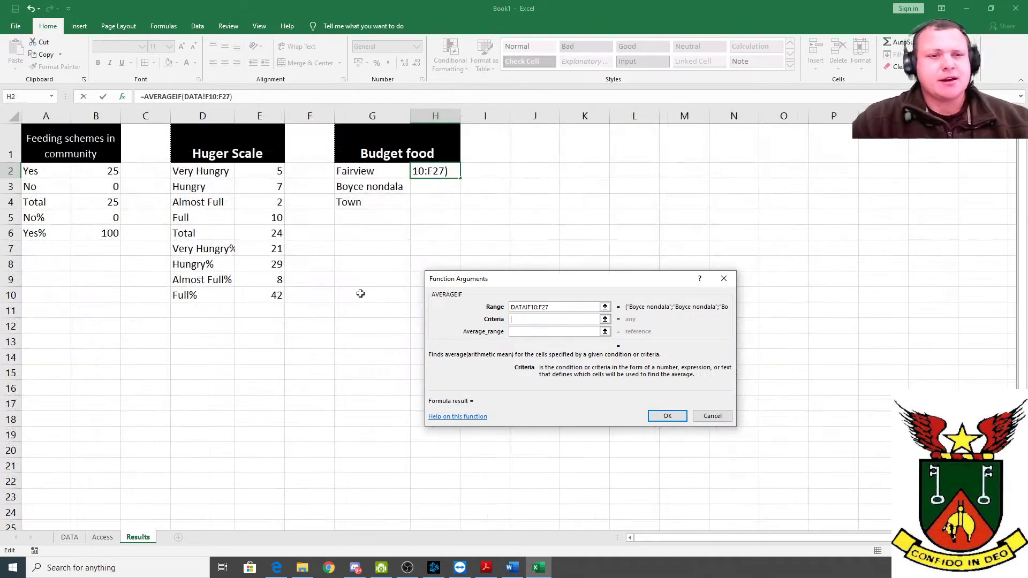
type("Fairview")
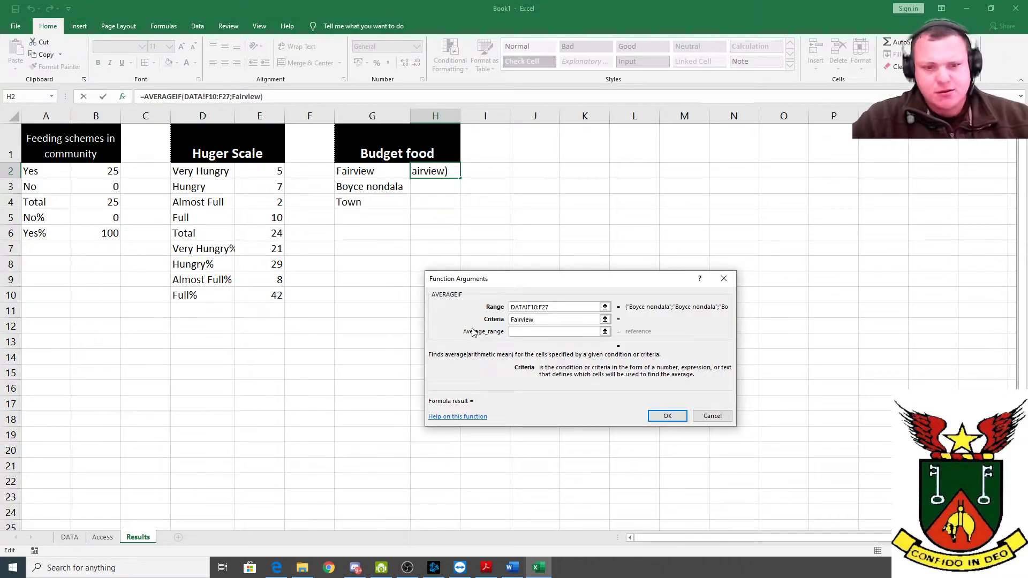
Set H2's average range to the budget cells DATA!J3:J27 and complete the formula.
left_click(594, 331)
left_click(69, 538)
left_click_drag(715, 449, 704, 225)
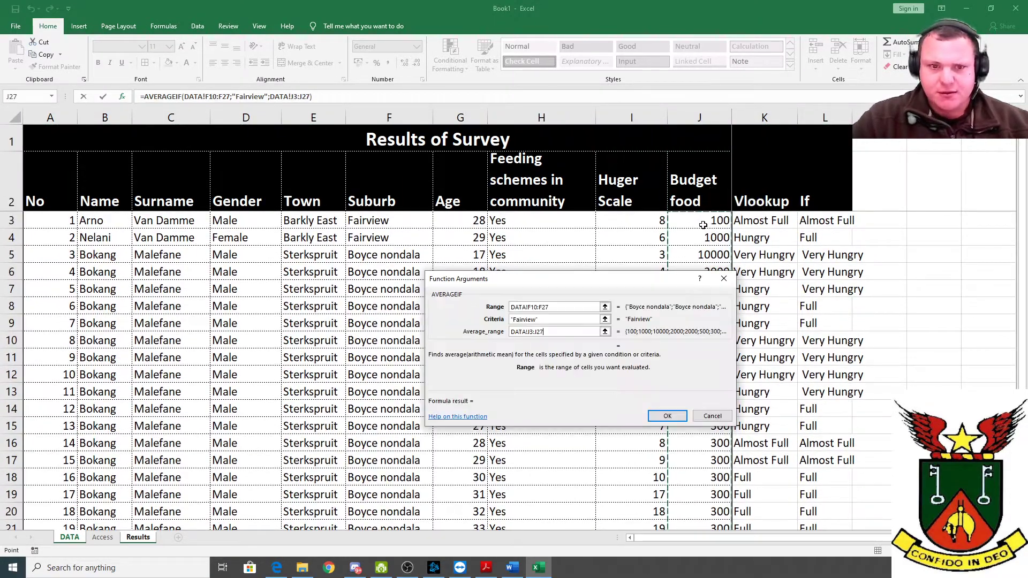
left_click(655, 415)
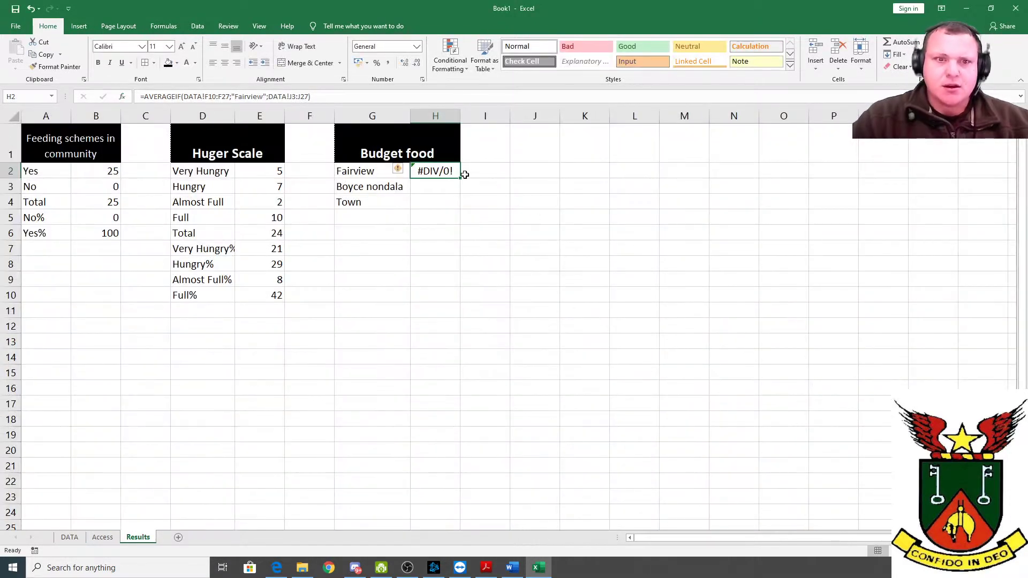
Correct the range in H2's AVERAGEIF formula to DATA!F3:F27.
left_click(122, 96)
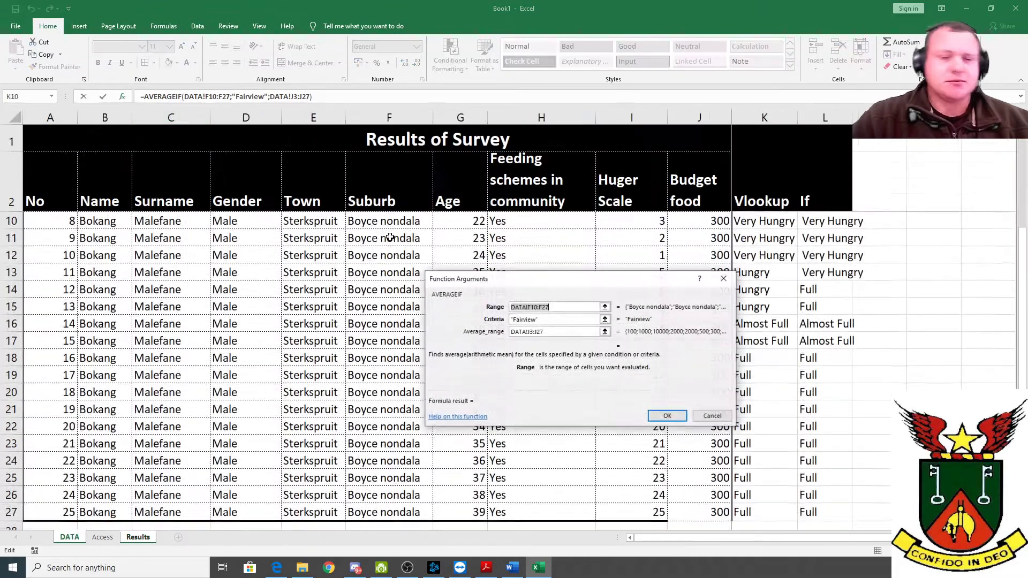
left_click(551, 331)
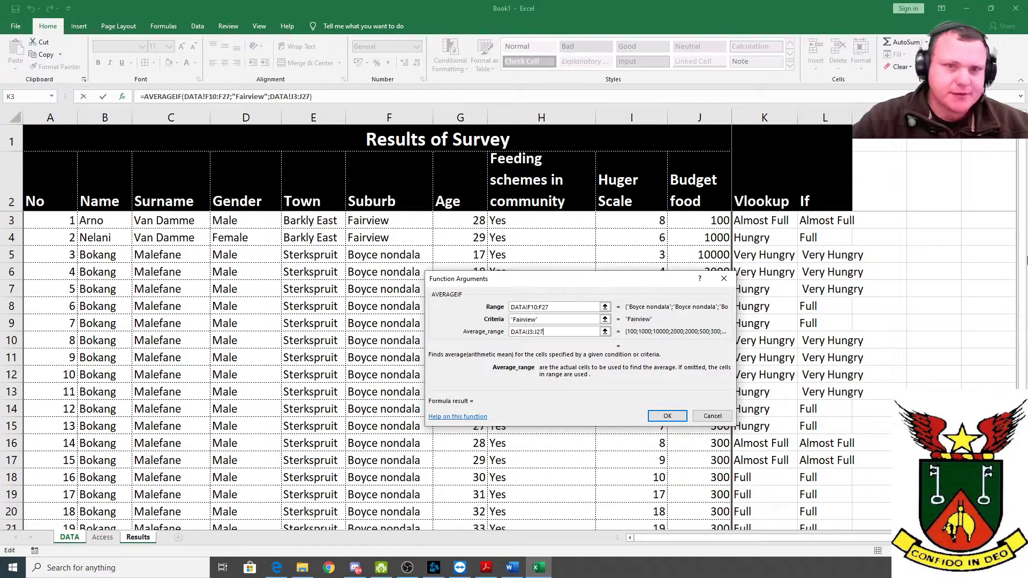
left_click(540, 308)
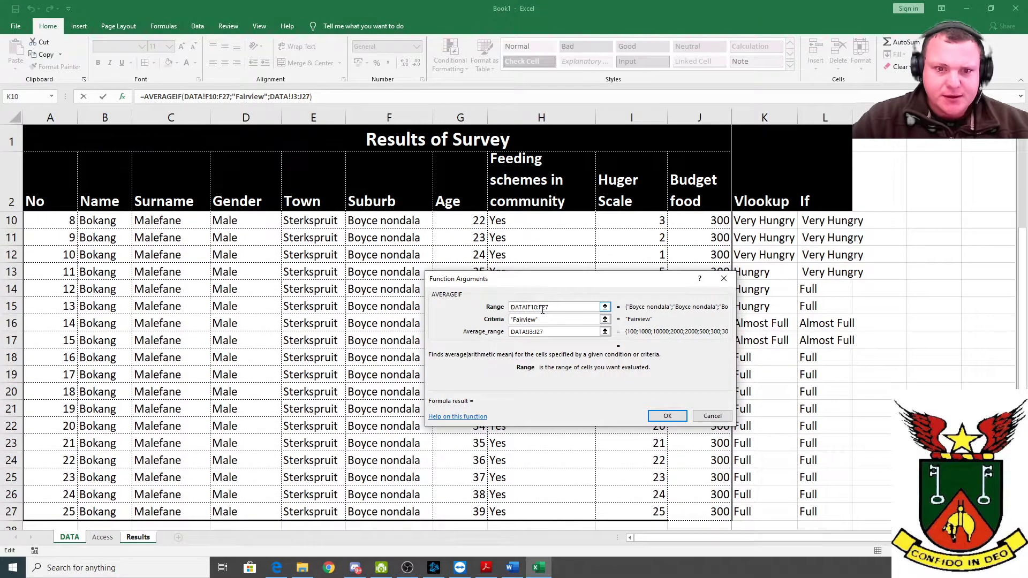
key("BackSpace")
key("BackSpace")
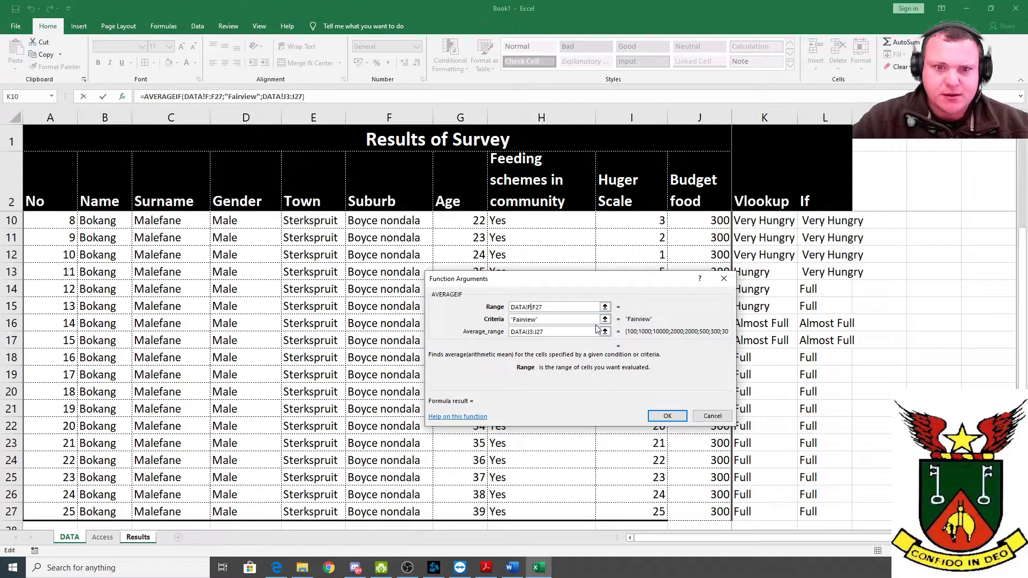
type("3")
key("Return")
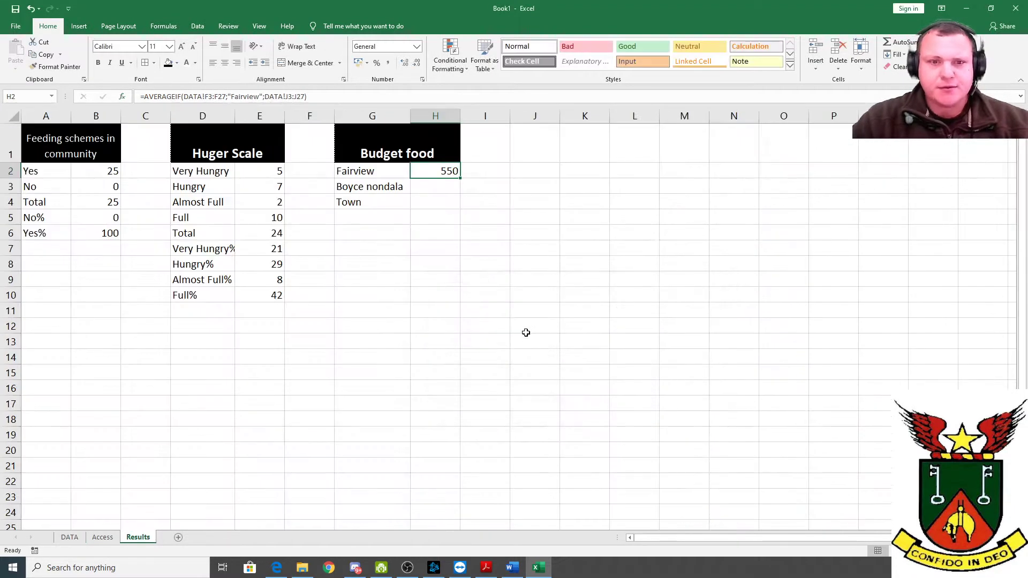
left_click(439, 184)
left_click(443, 167)
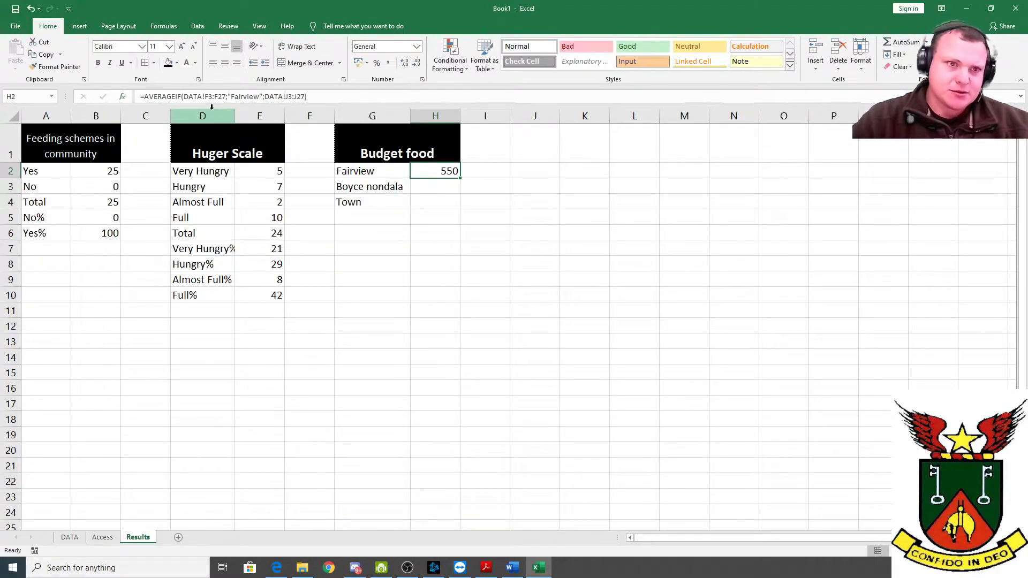
left_click(426, 185)
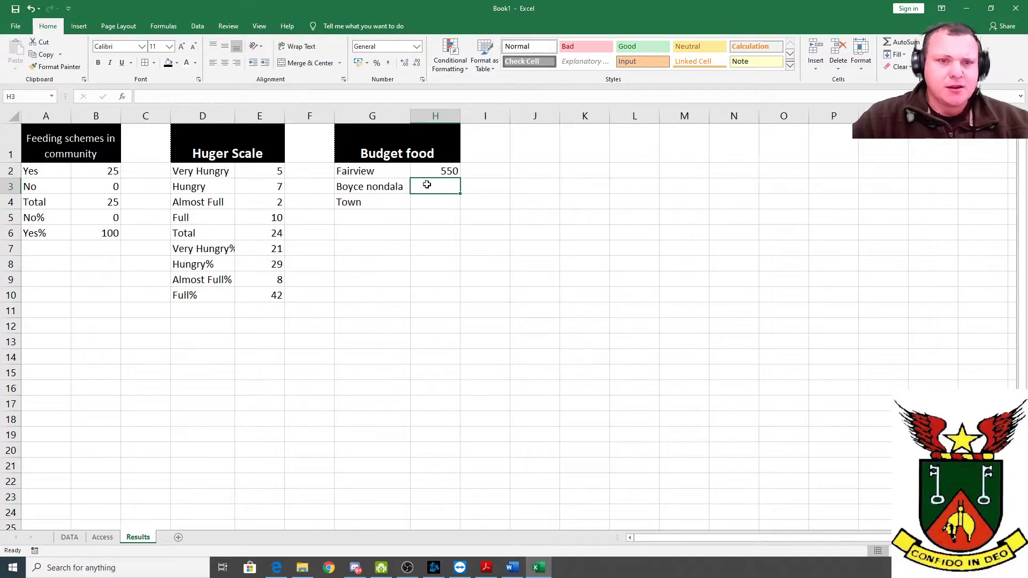
left_click(122, 97)
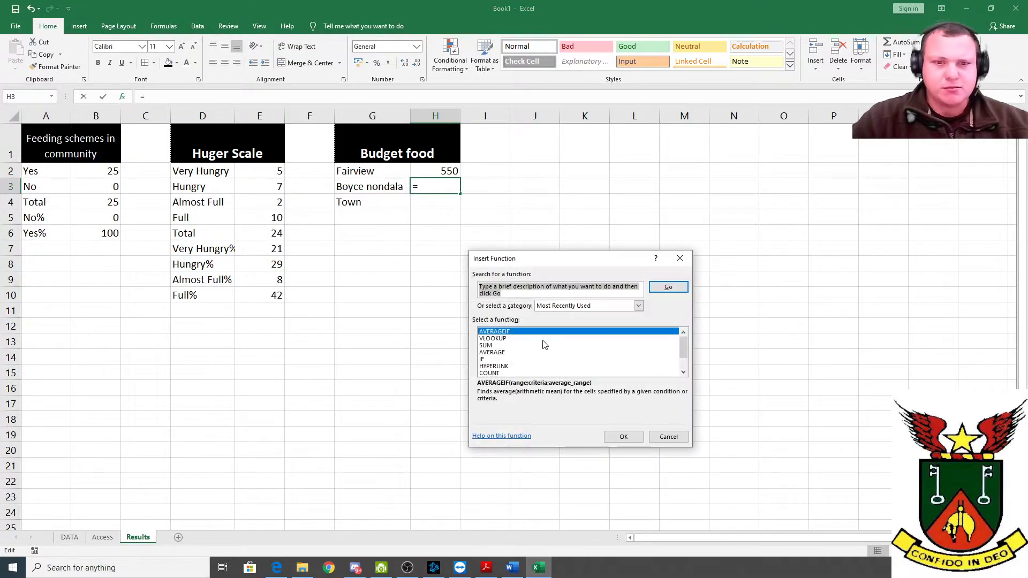
double_click(505, 333)
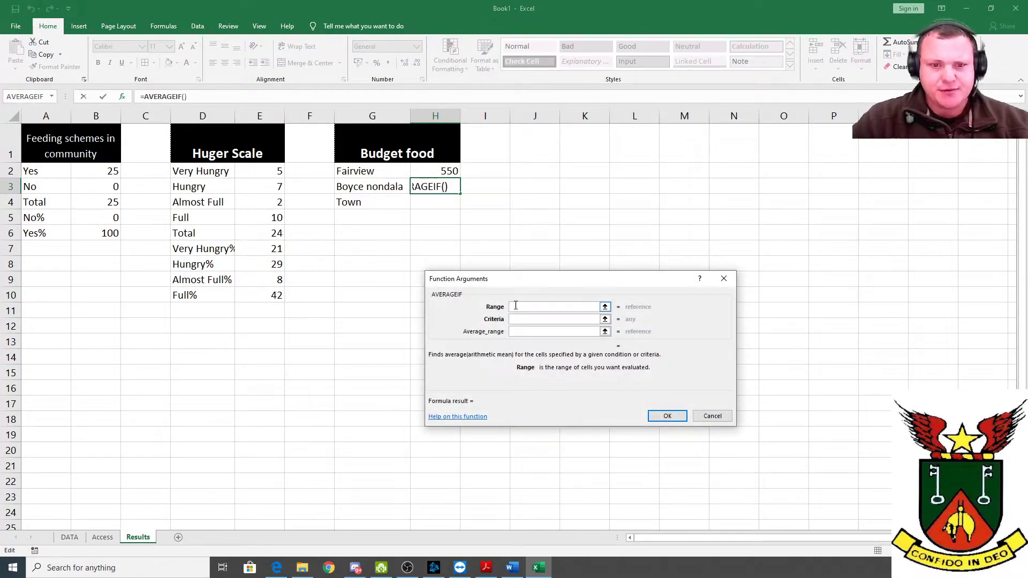
left_click(70, 537)
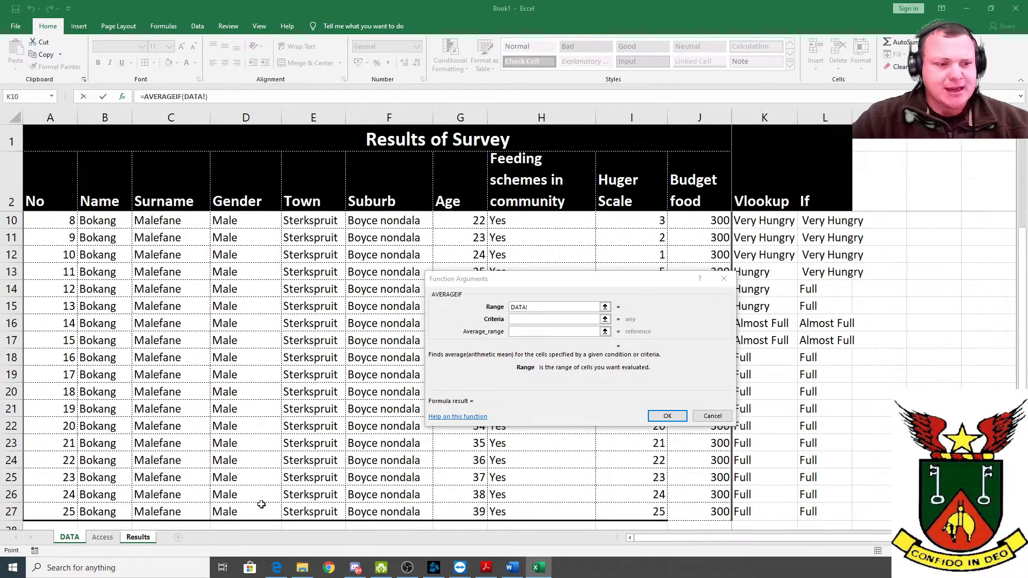
scroll(407, 239, "up", 3)
left_click_drag(385, 223, 383, 512)
left_click(531, 322)
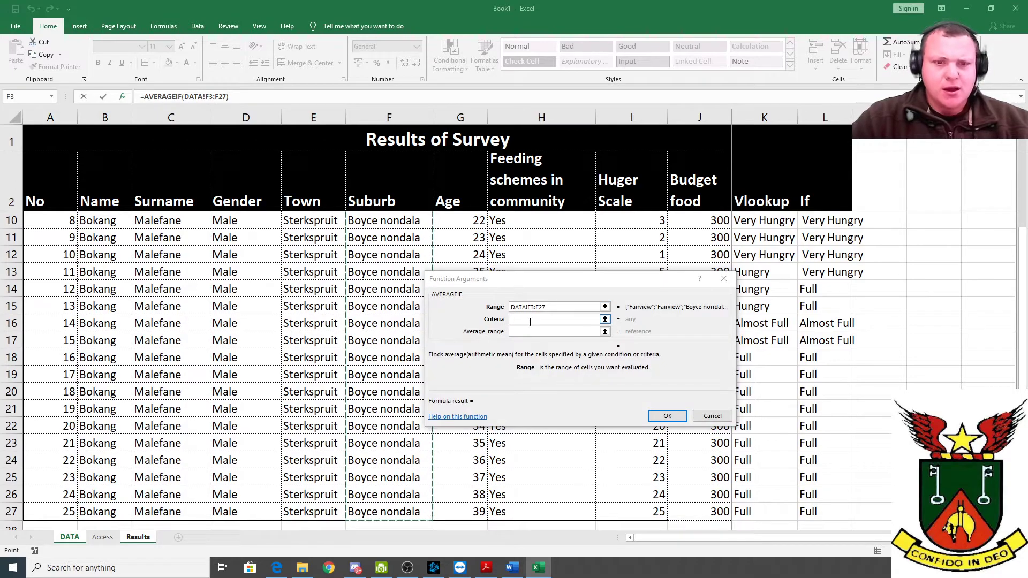
left_click(536, 318)
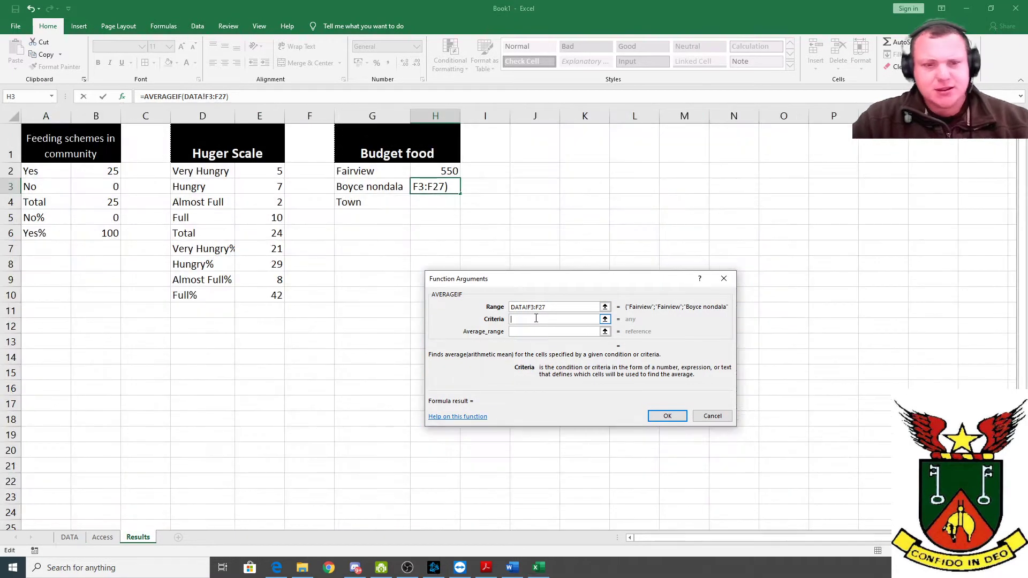
type("Bo")
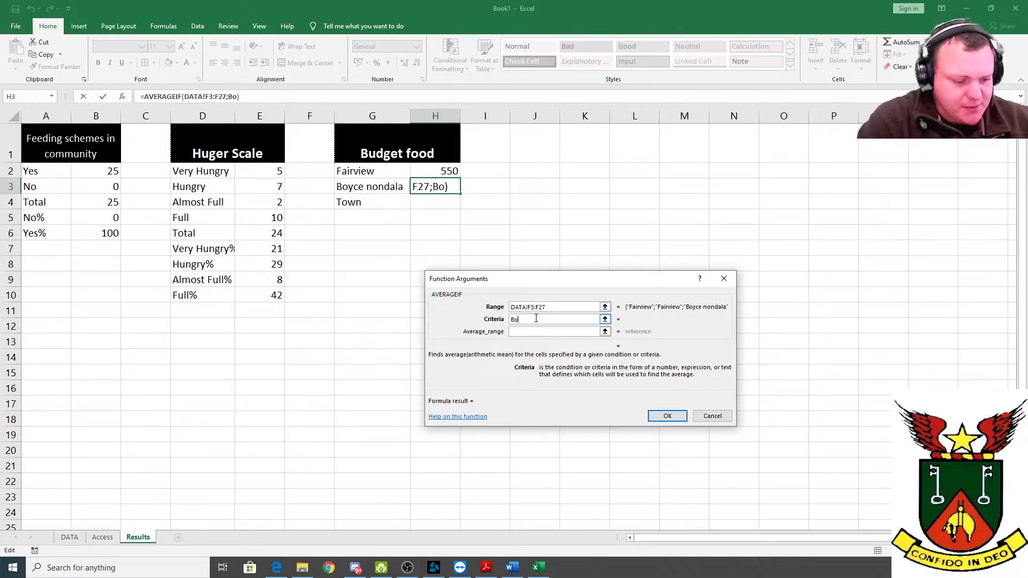
type("yce Nondala")
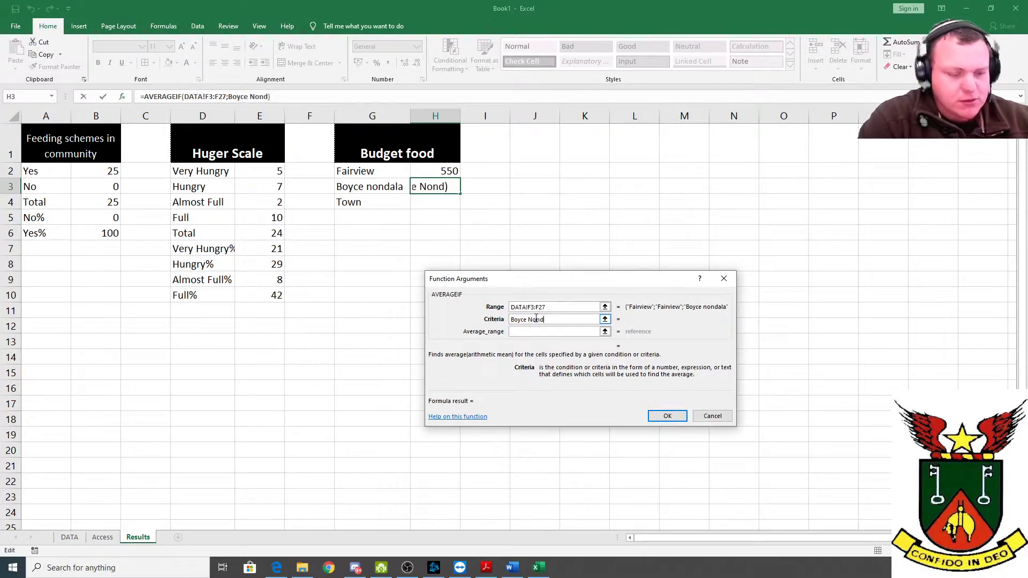
left_click(533, 320)
key("BackSpace")
type("n")
Set H3's average range to the budget cells DATA!J3:J27 and complete the formula.
left_click(526, 332)
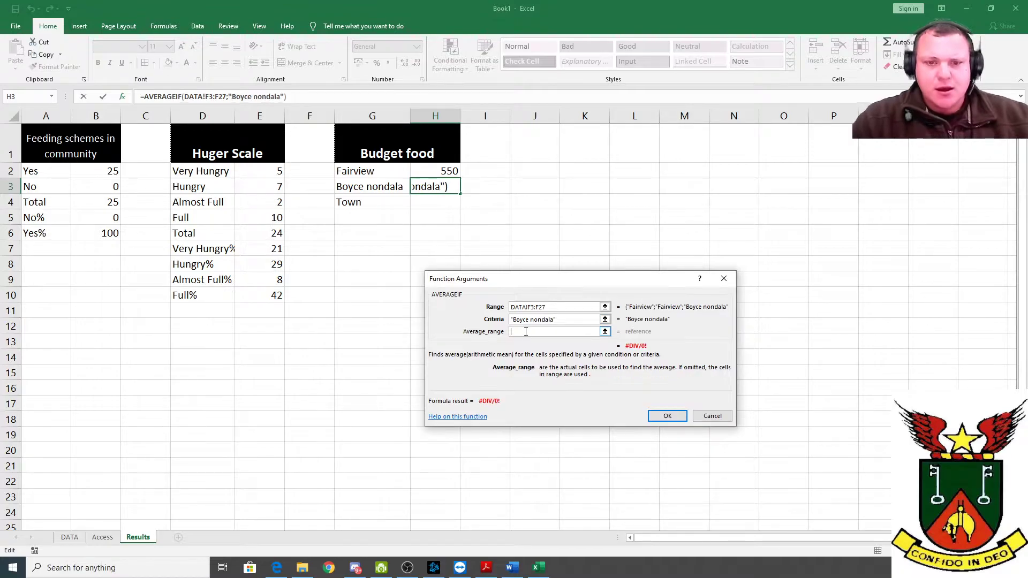
left_click(72, 538)
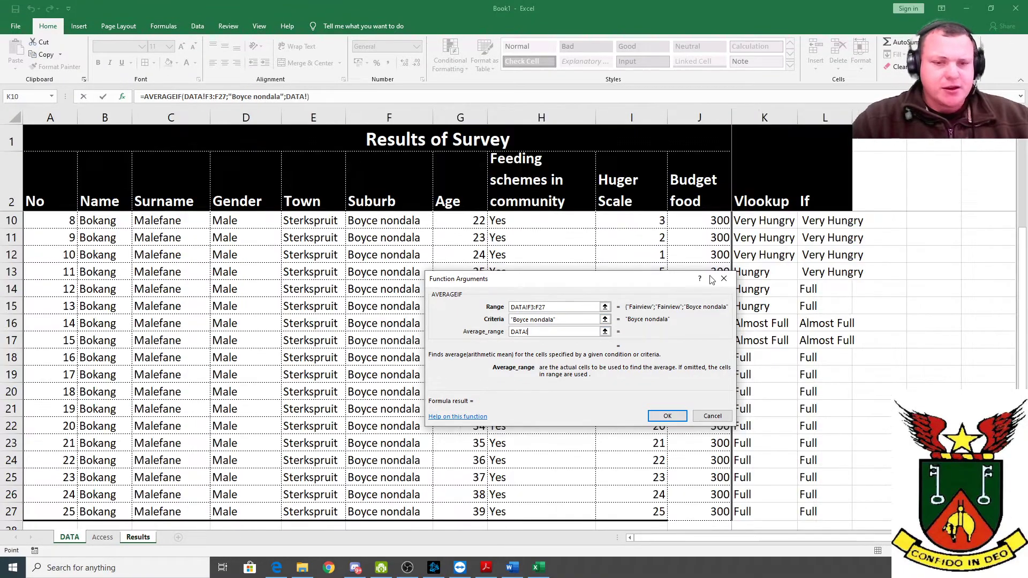
mouse_move(705, 218)
left_mouse_down()
mouse_move(707, 514)
mouse_move(706, 220)
left_mouse_up()
key("Return")
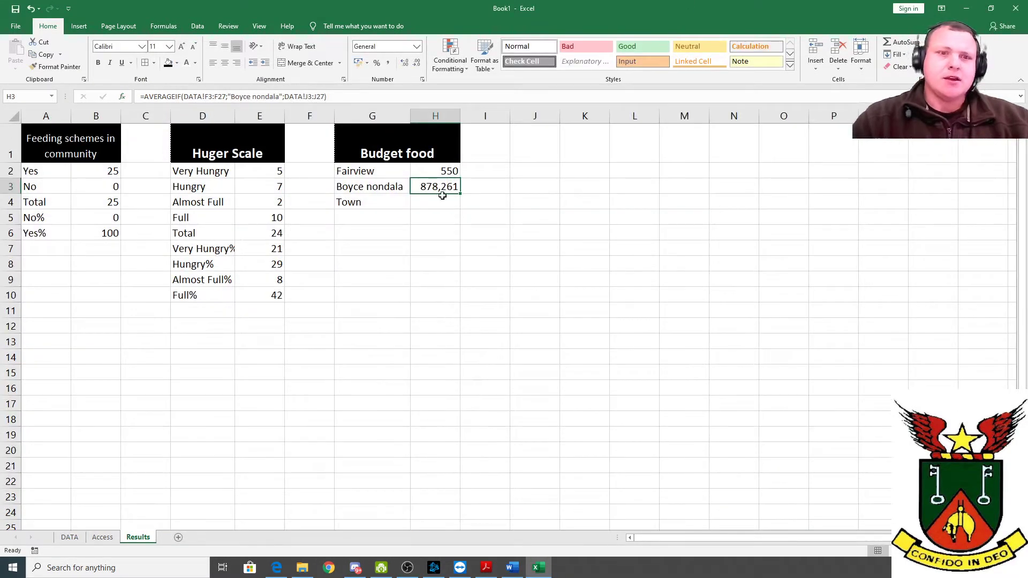
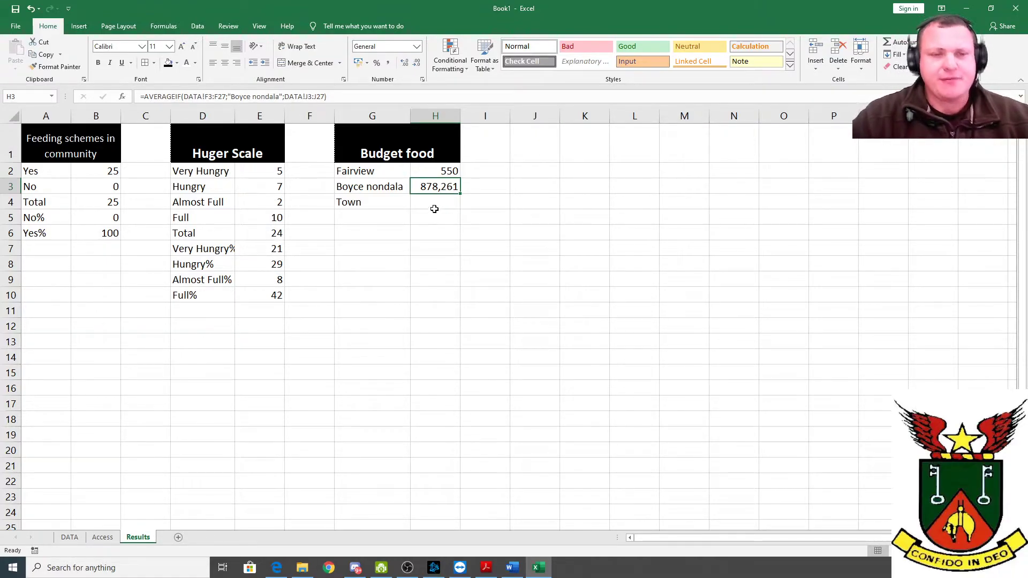
Replace the Town label in G4 under Budget food with Total.
left_click(443, 208)
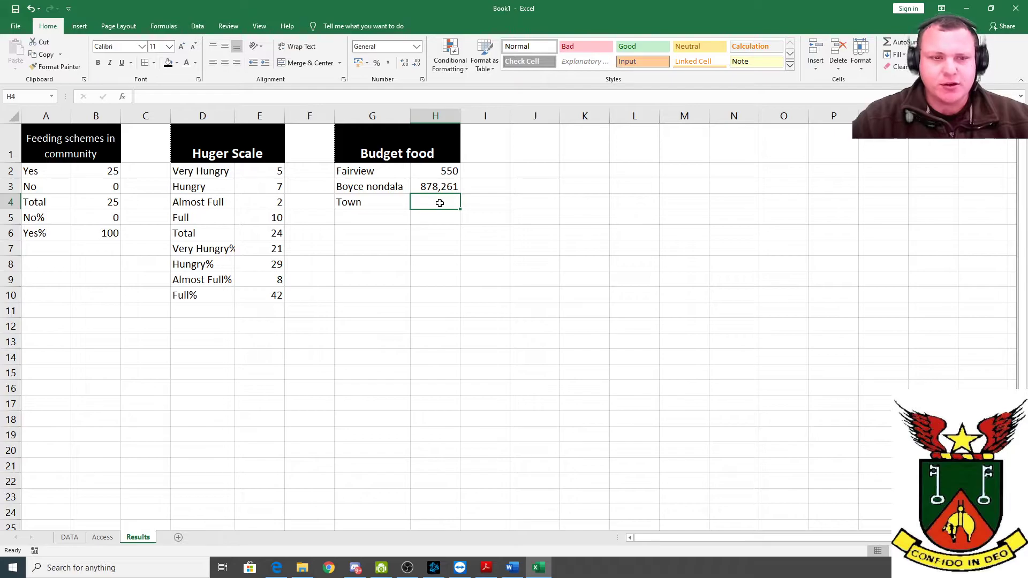
left_click(380, 207)
key("Delete")
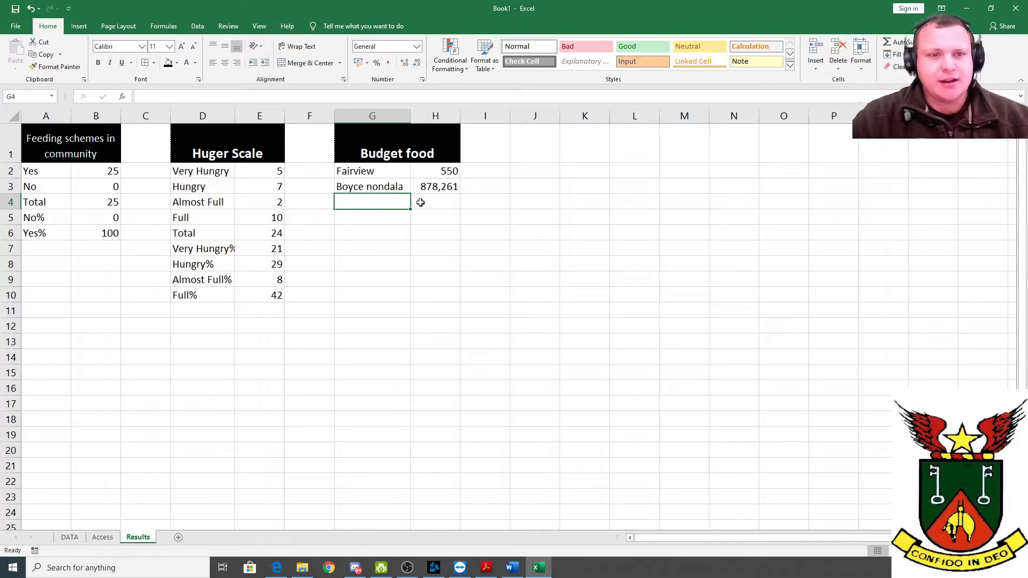
key("Right")
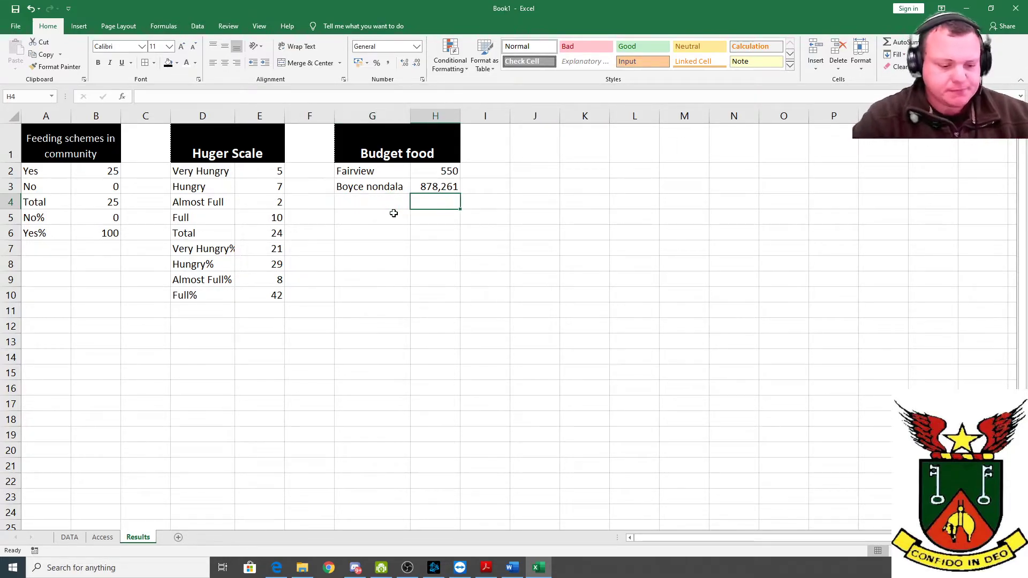
type("t")
key("Left")
type("Total")
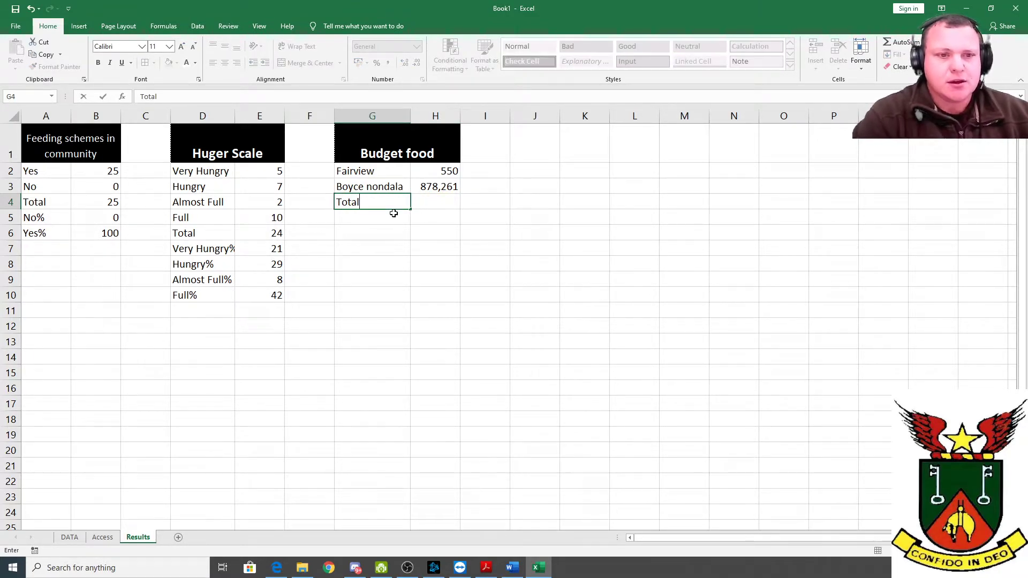
Enter a SUM formula in H4 that adds the Fairview and Boyce nondala budget averages.
key("Right")
type("0")
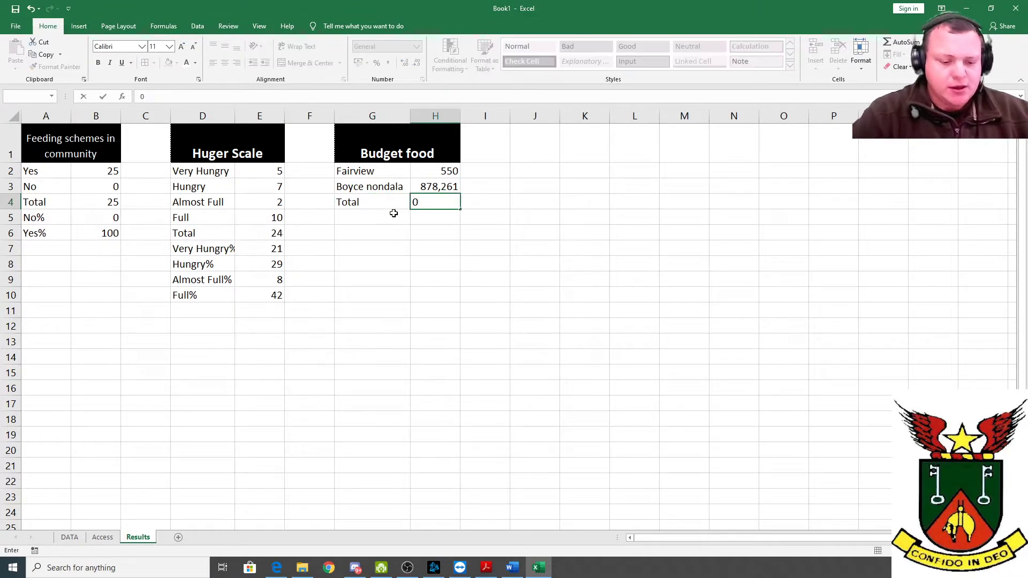
type("=")
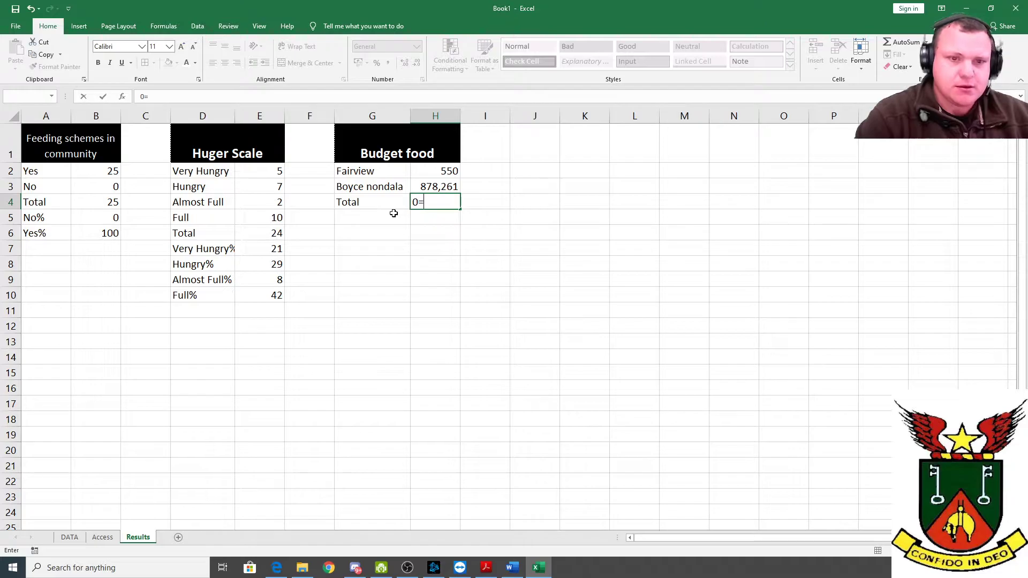
key("BackSpace")
key("BackSpace")
type("=sum(")
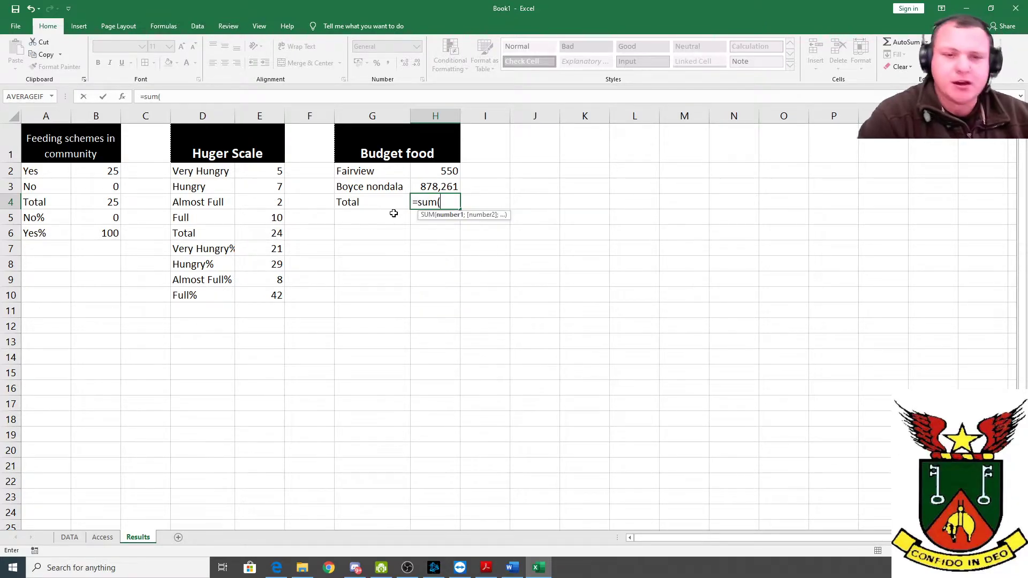
key("Return")
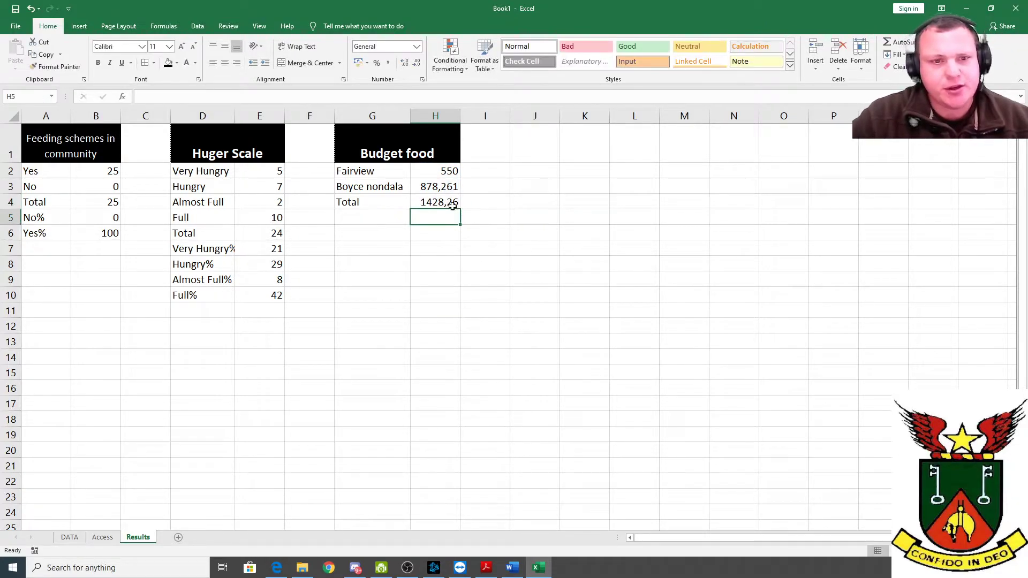
Insert a 2-D pie chart from the feeding scheme Yes and No counts in A2:B3.
left_click(407, 214)
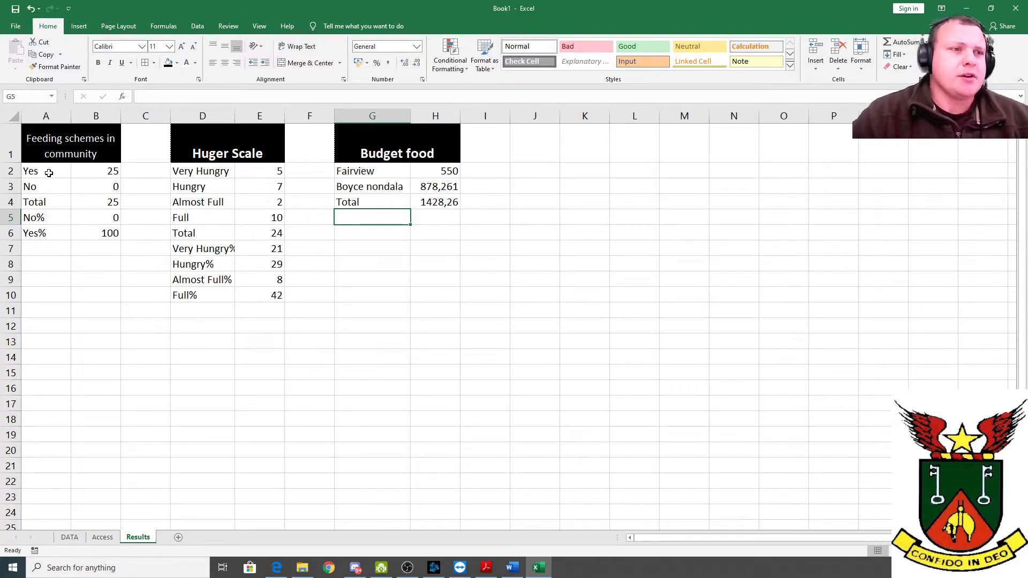
left_click_drag(39, 170, 109, 187)
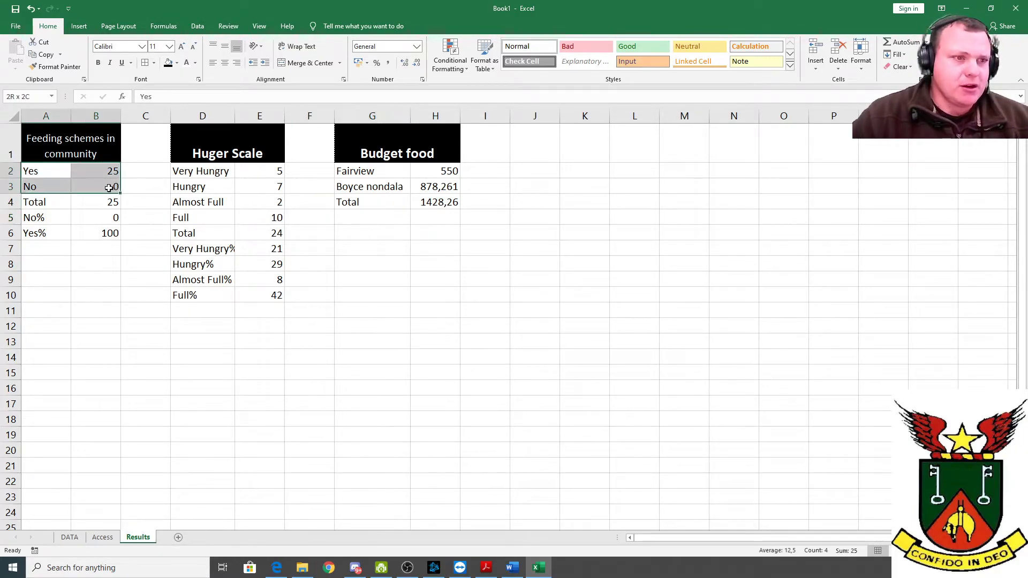
left_click(78, 26)
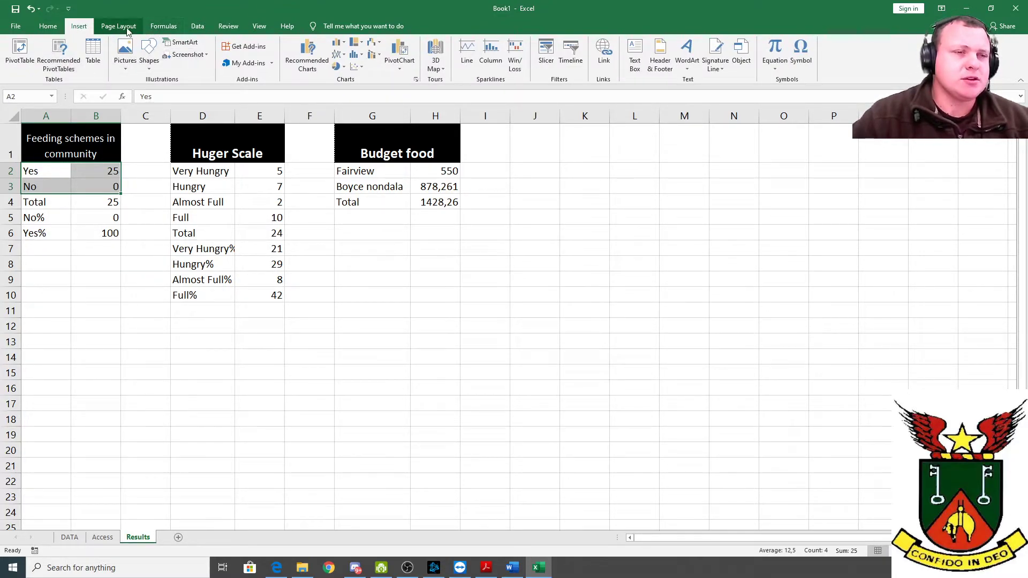
left_click(42, 27)
left_click_drag(241, 10, 292, 160)
left_click(135, 178)
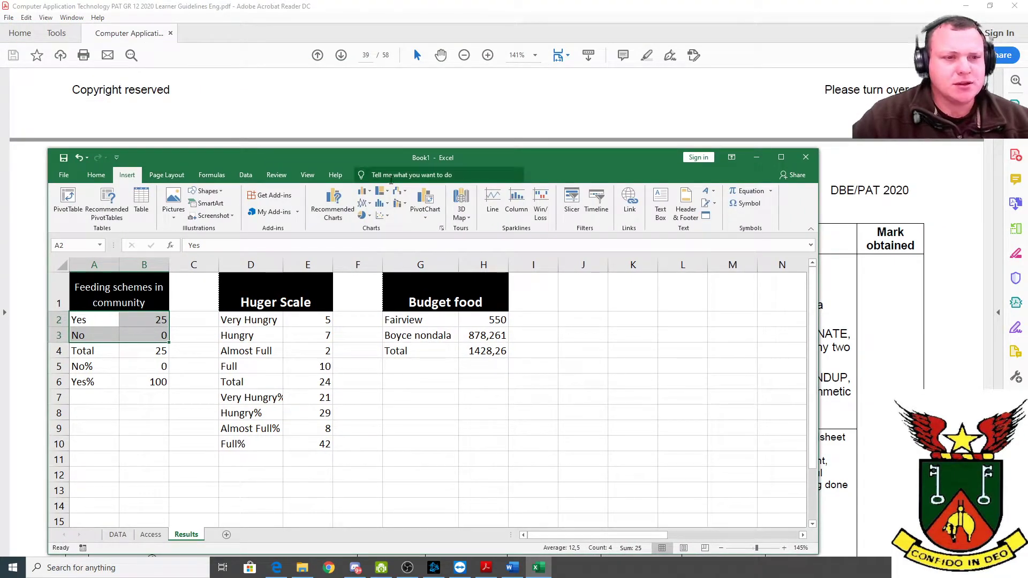
left_click(362, 215)
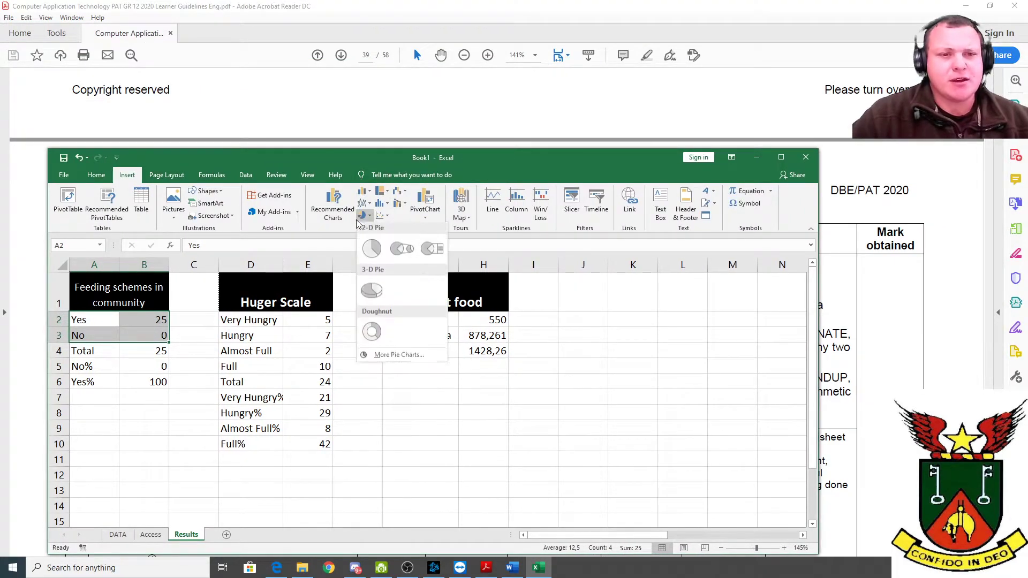
left_click(371, 246)
Move the pie chart to the empty cells below the Budget food table and maximise the workbook window.
scroll(490, 390, "down", 3)
scroll(490, 389, "up", 2)
left_click_drag(562, 367, 746, 473)
double_click(650, 347)
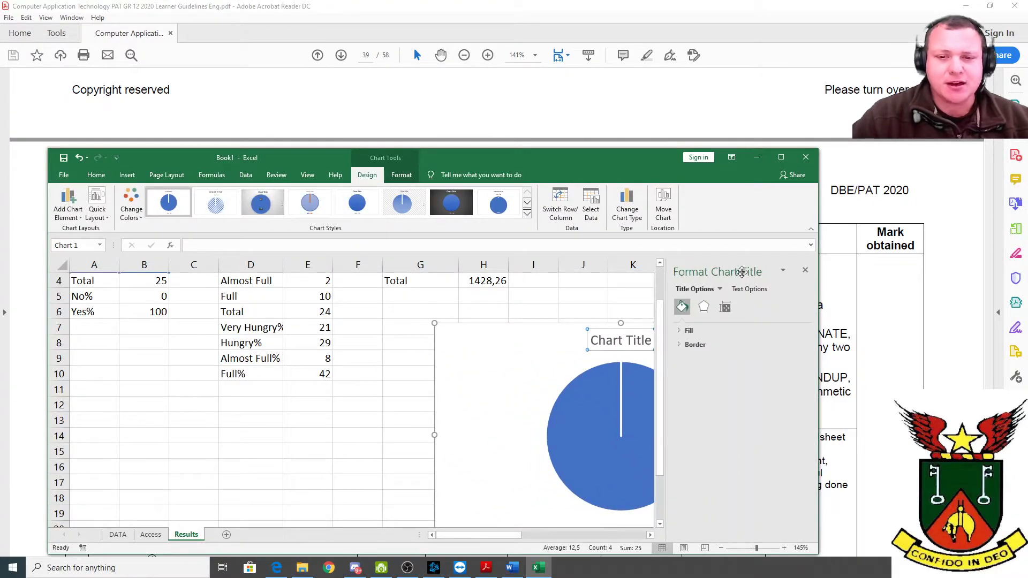
left_click(806, 271)
left_click(781, 157)
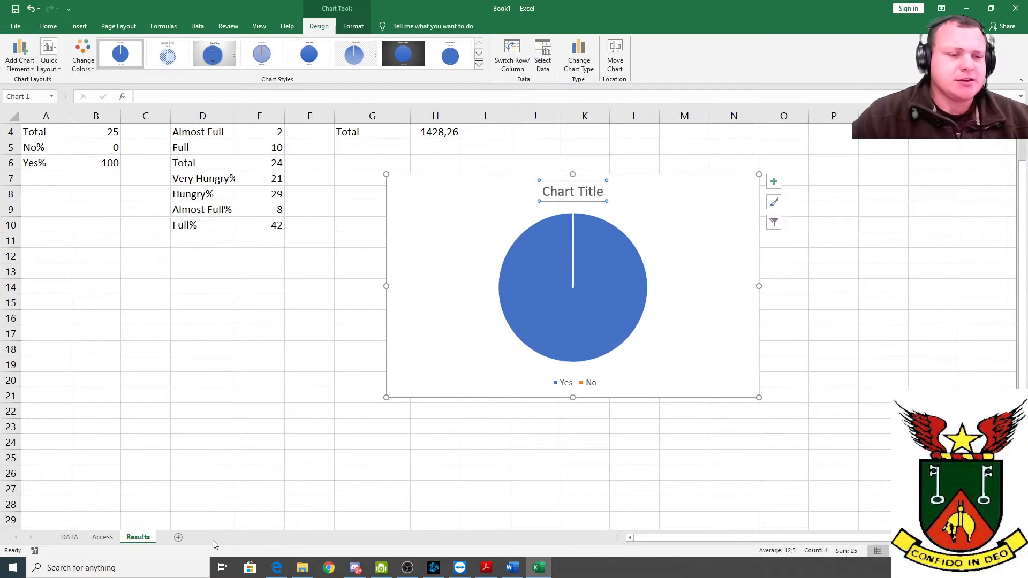
Add a new worksheet and paste a copy of the feeding scheme pie chart at its cell A1.
left_click(178, 537)
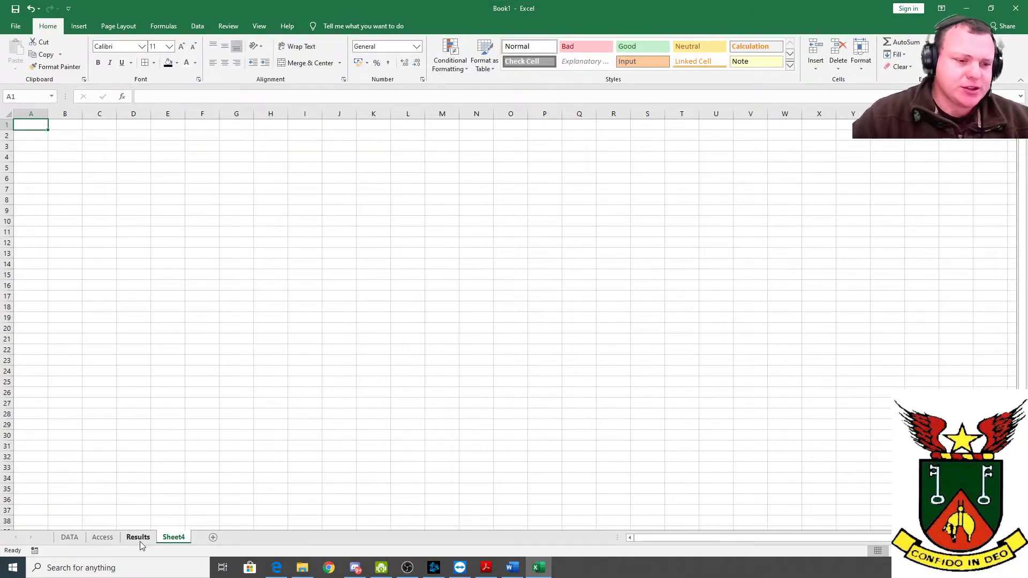
left_click(138, 537)
right_click(457, 249)
left_click(485, 278)
left_click(173, 537)
right_click(29, 126)
left_click(51, 169)
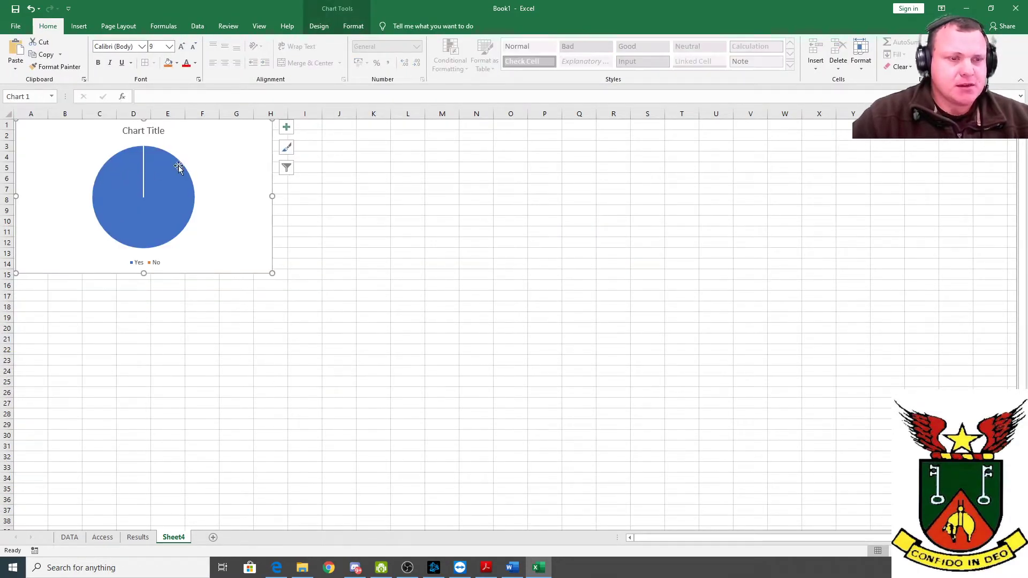
Move the pie chart on Sheet4 so its upper-left corner sits in column A near row 2.
double_click(130, 130)
left_click(210, 136)
left_click(424, 274)
mouse_move(218, 135)
left_mouse_down()
mouse_move(340, 170)
mouse_move(225, 146)
left_mouse_up()
left_click_drag(476, 296, 476, 306)
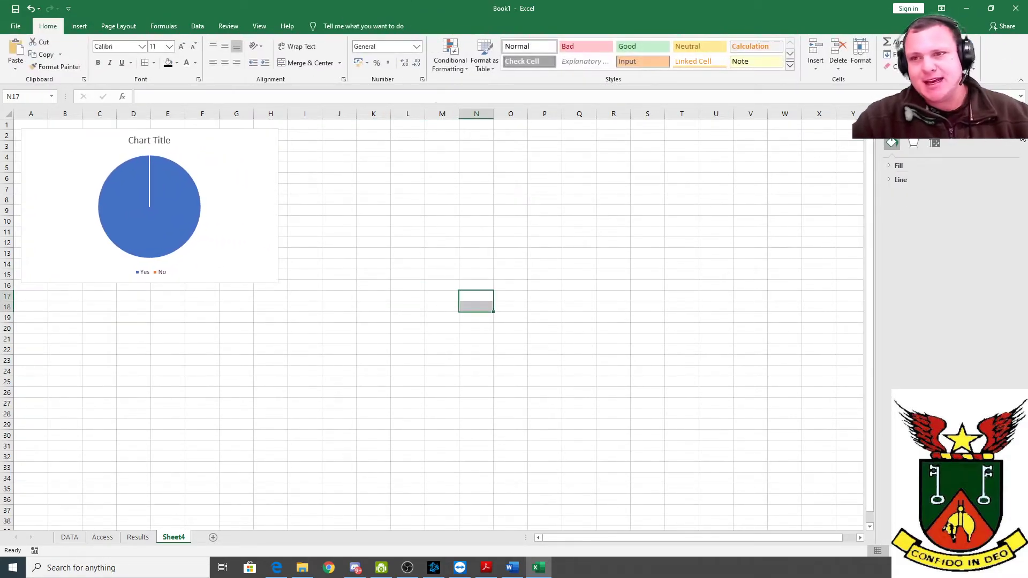
Insert a 2-D clustered column chart from the hunger scale labels and counts in D2:E5 of the Results sheet.
left_click(103, 537)
left_click(137, 537)
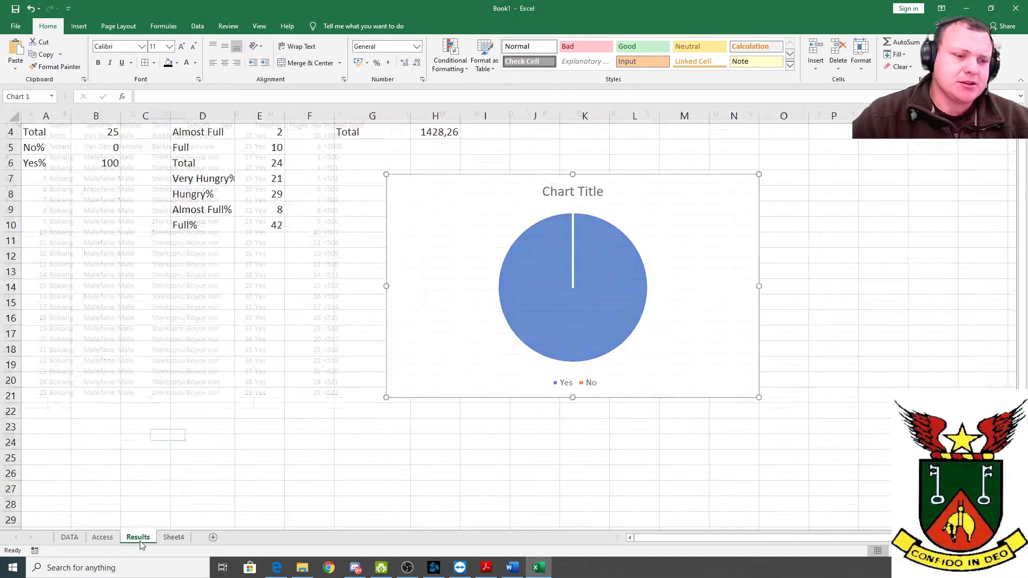
scroll(220, 259, "up", 1)
left_click_drag(193, 170, 284, 224)
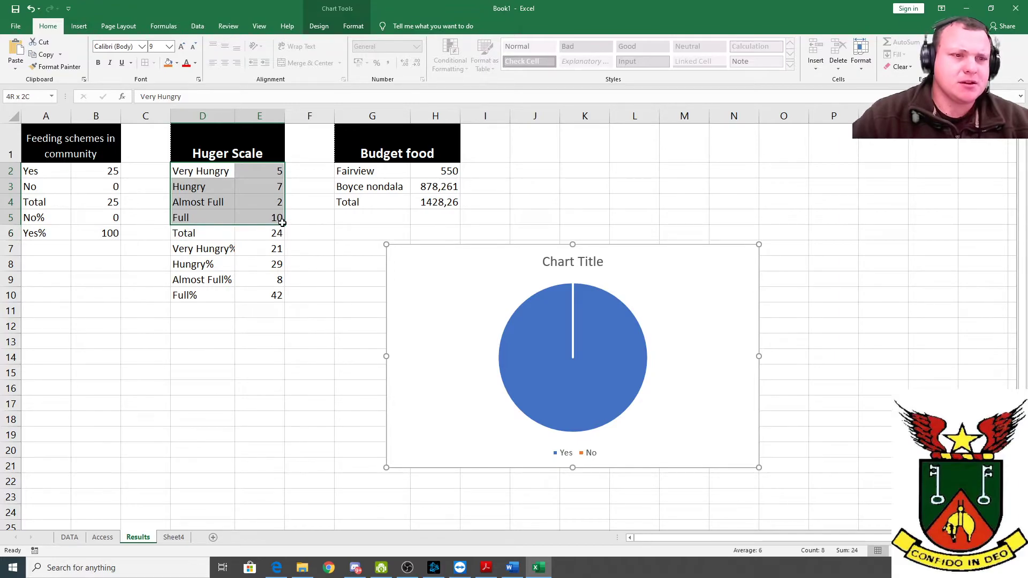
double_click(260, 4)
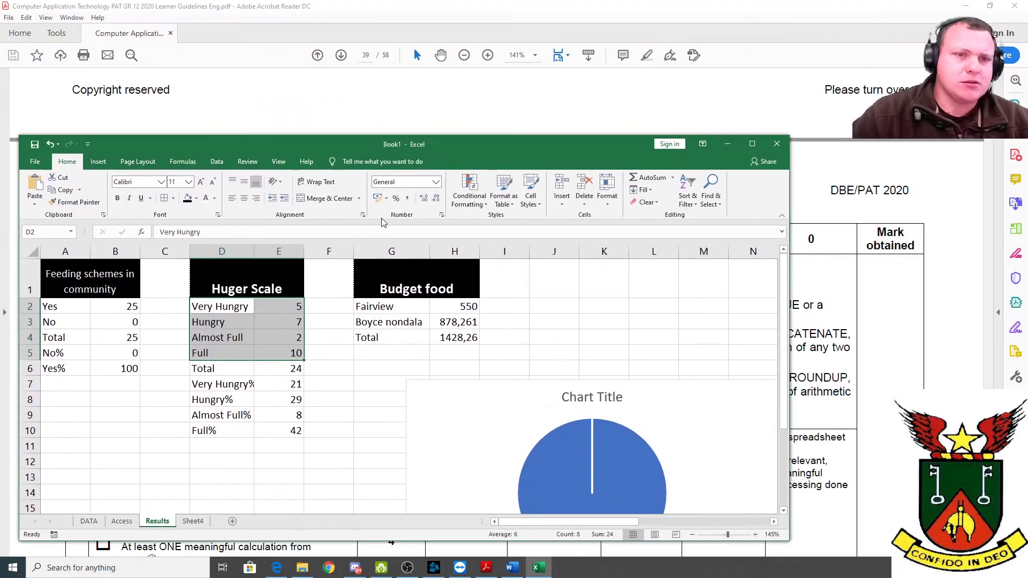
left_click(98, 161)
left_click(339, 179)
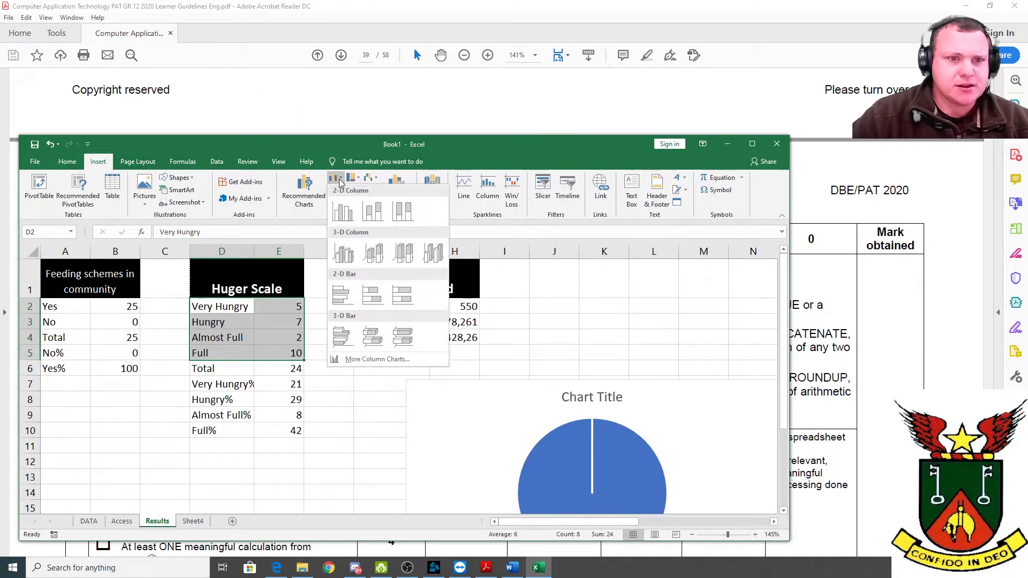
left_click(343, 205)
left_click(752, 143)
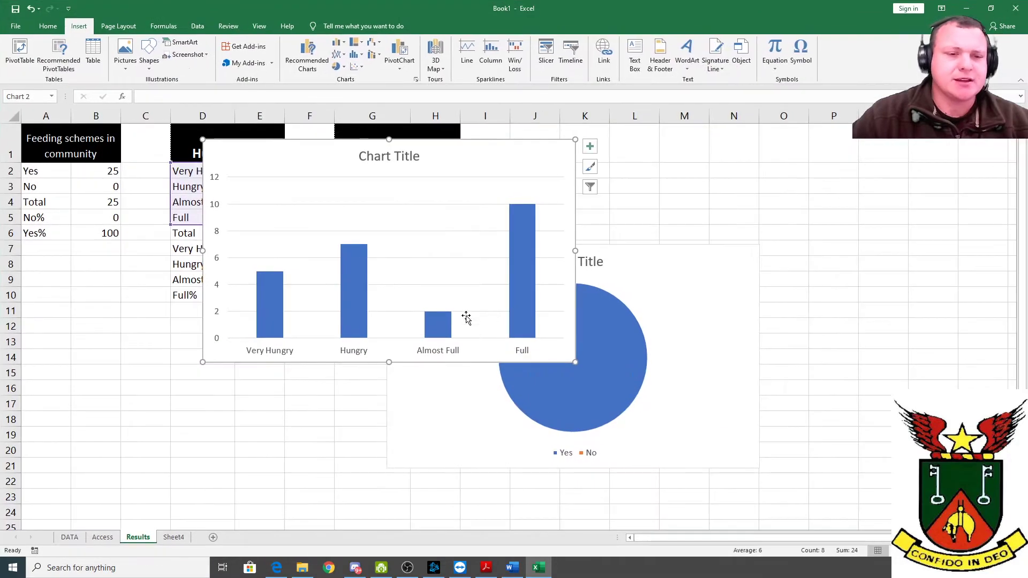
Cut the hunger scale column chart, paste it on Sheet4 and place it beside the pie chart with its upper-left corner near I2.
right_click(335, 164)
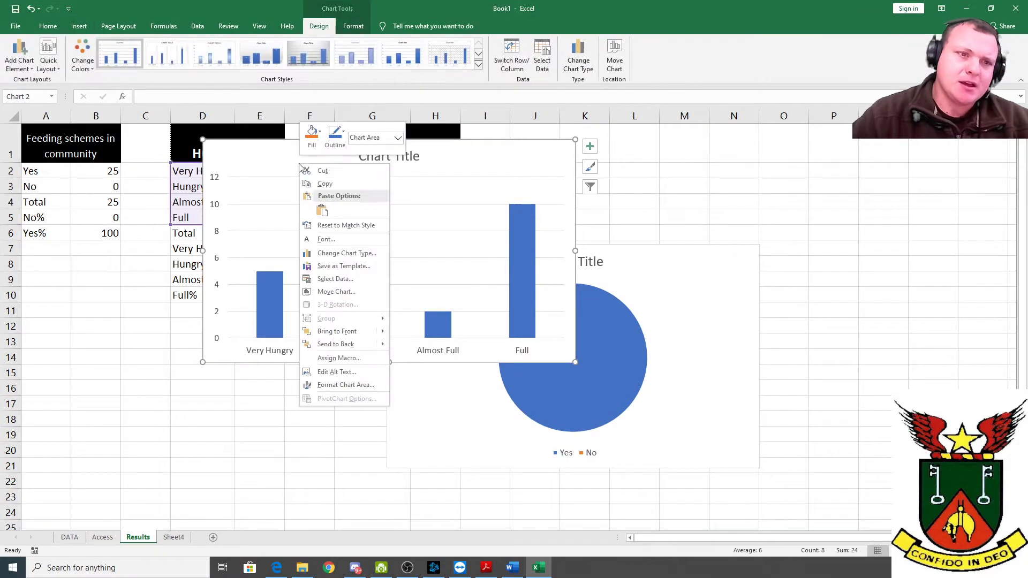
left_click(344, 171)
left_click(174, 537)
left_click_drag(339, 200, 348, 193)
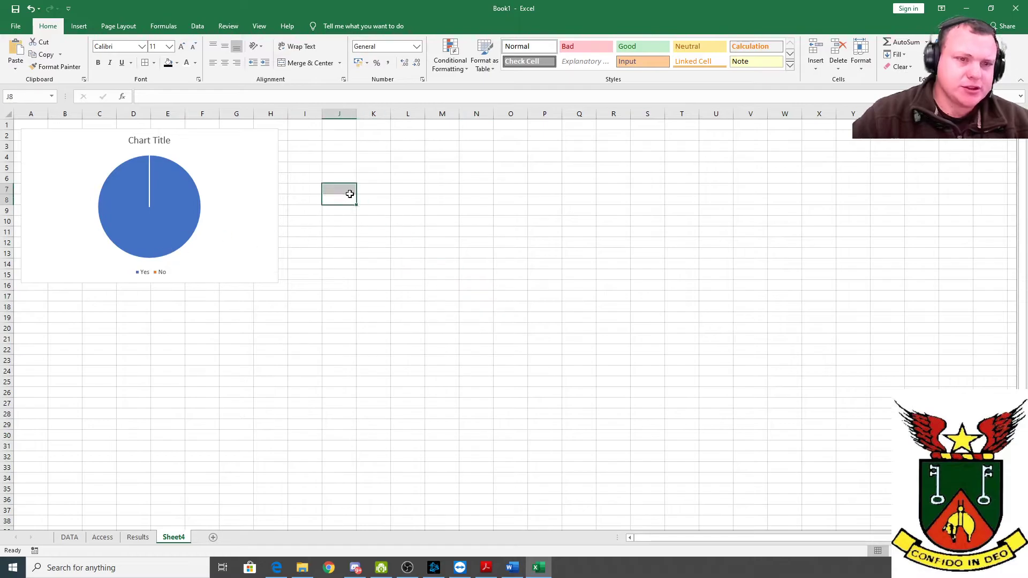
right_click(349, 194)
left_click(372, 241)
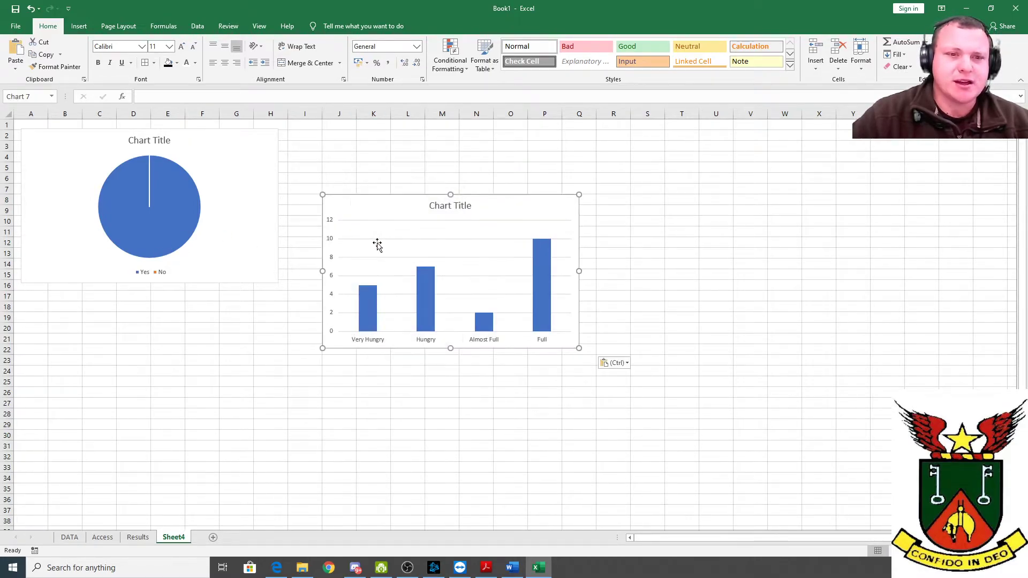
mouse_move(396, 206)
left_mouse_down()
mouse_move(359, 153)
mouse_move(363, 142)
left_mouse_up()
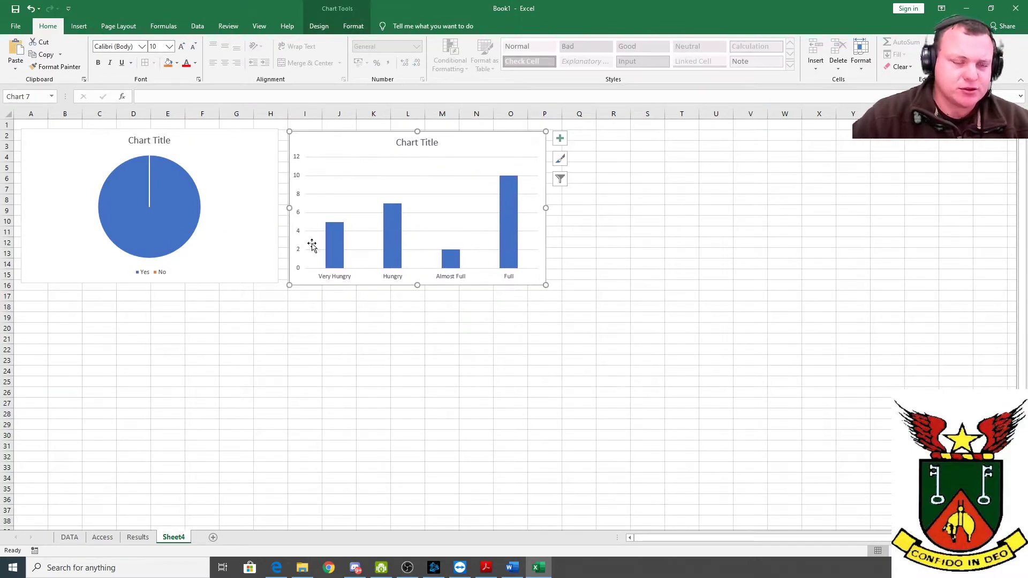
Delete the feeding scheme pie chart from the Results sheet.
left_click(139, 537)
left_click(677, 296)
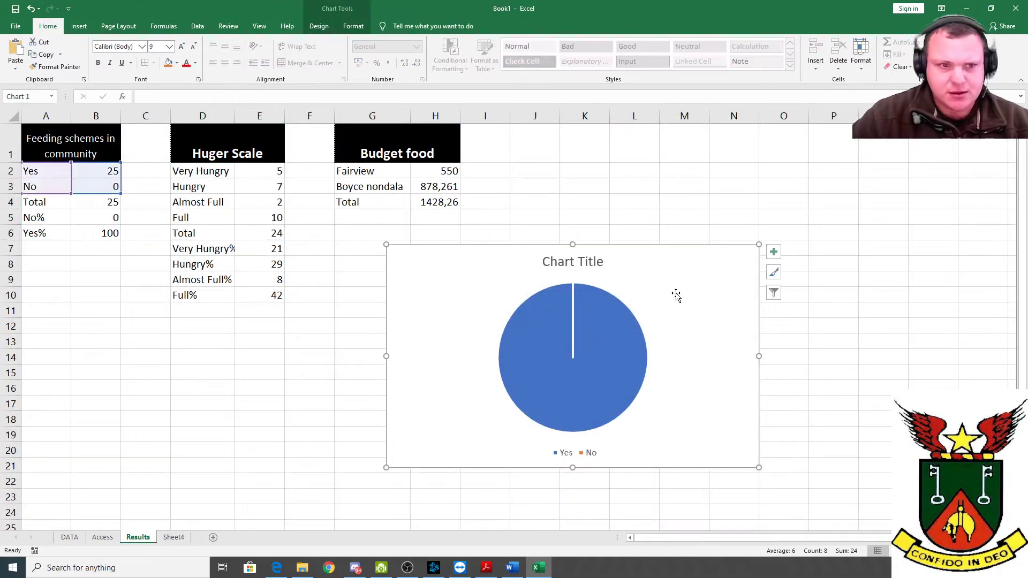
key("Delete")
left_click(350, 370)
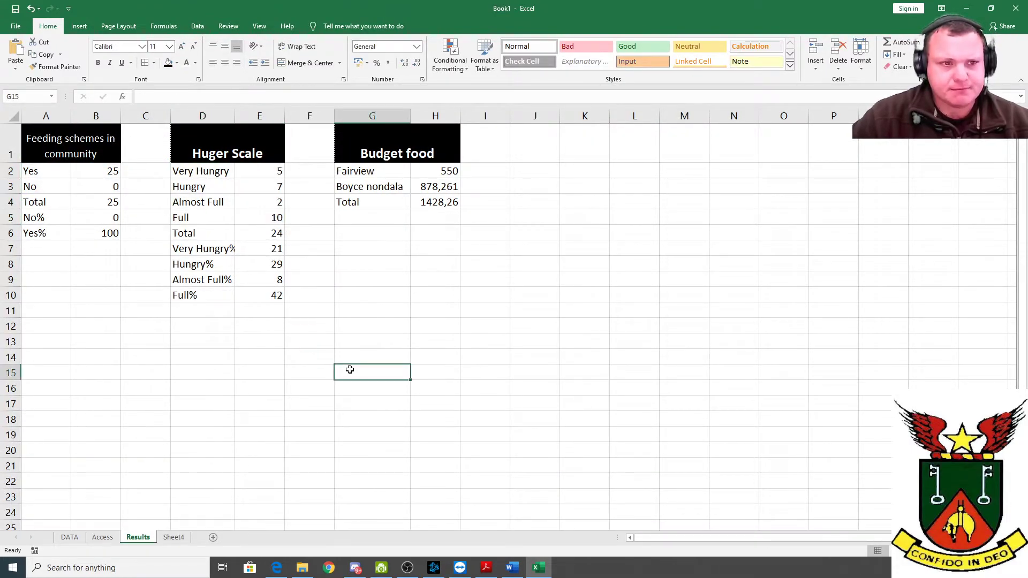
Review the charts on Sheet4 and the contents of the DATA, Access and Results sheets.
left_click(174, 537)
left_click(395, 247)
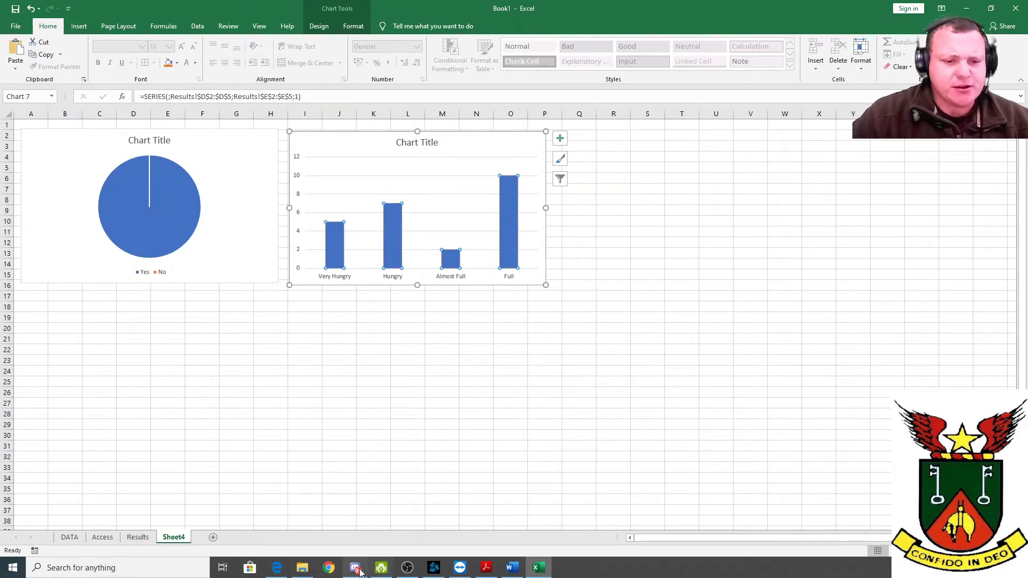
left_click(486, 568)
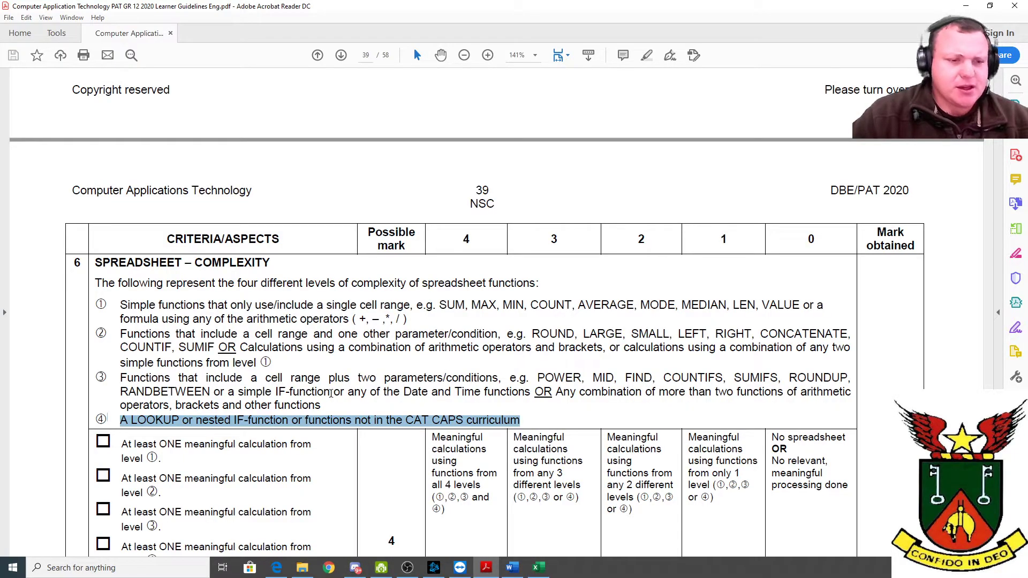
left_click(539, 567)
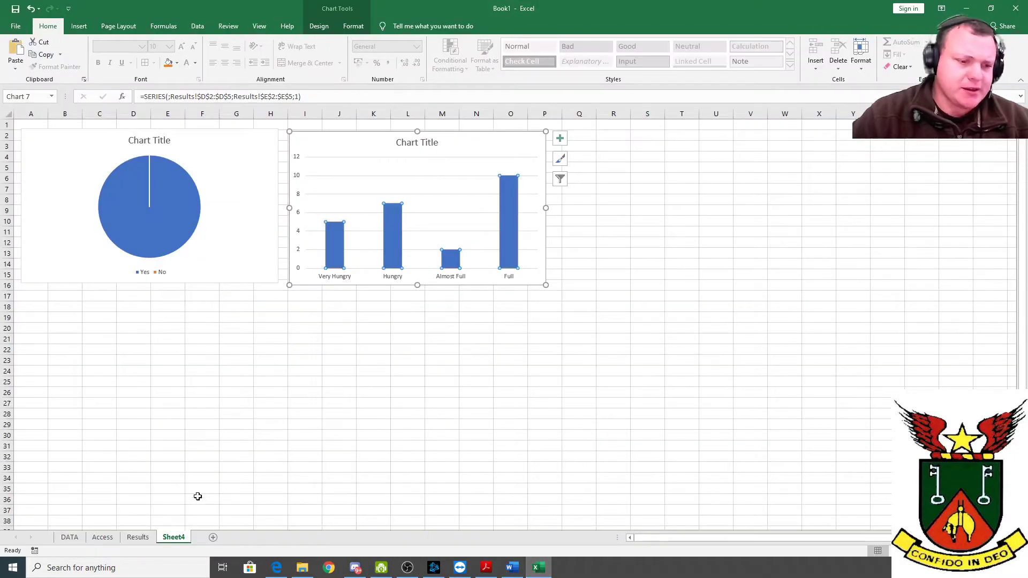
left_click(70, 537)
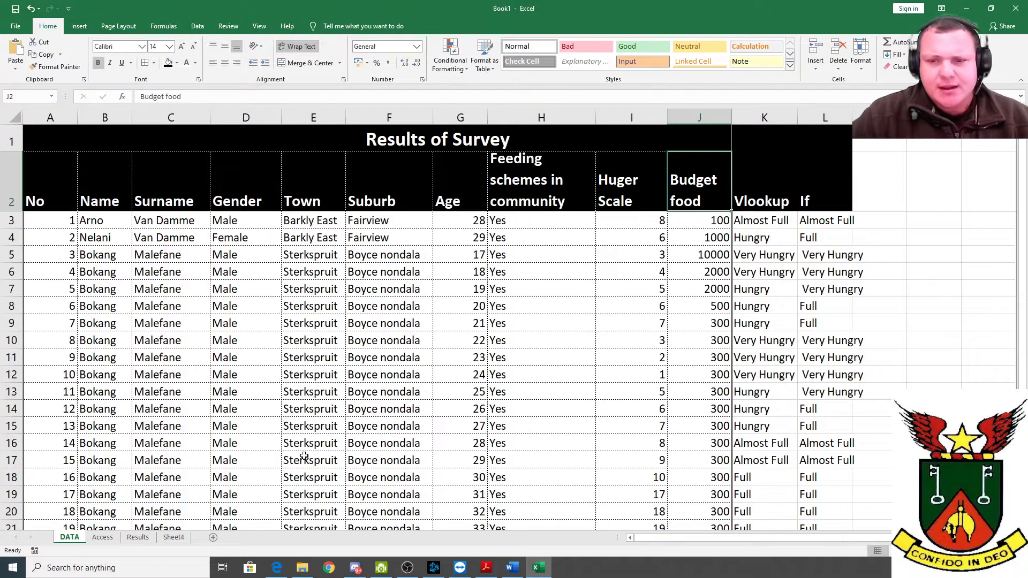
scroll(717, 343, "down", 2)
scroll(705, 361, "up", 2)
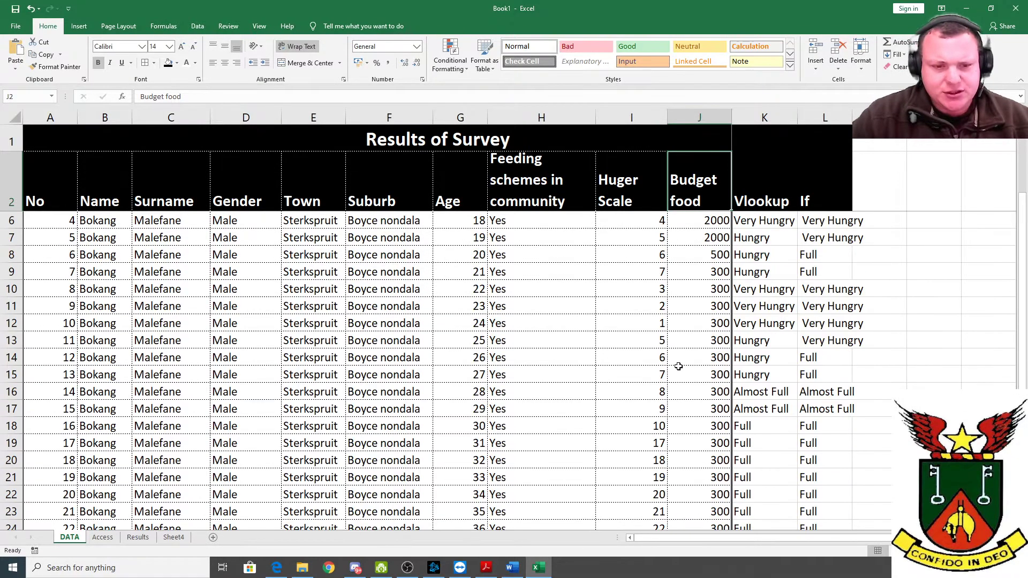
left_click(100, 537)
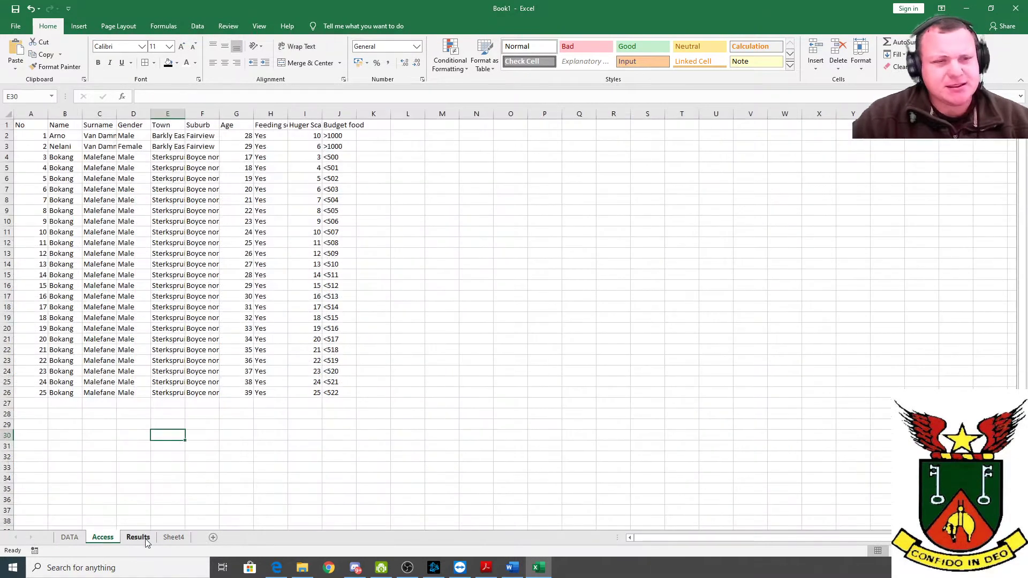
left_click(139, 537)
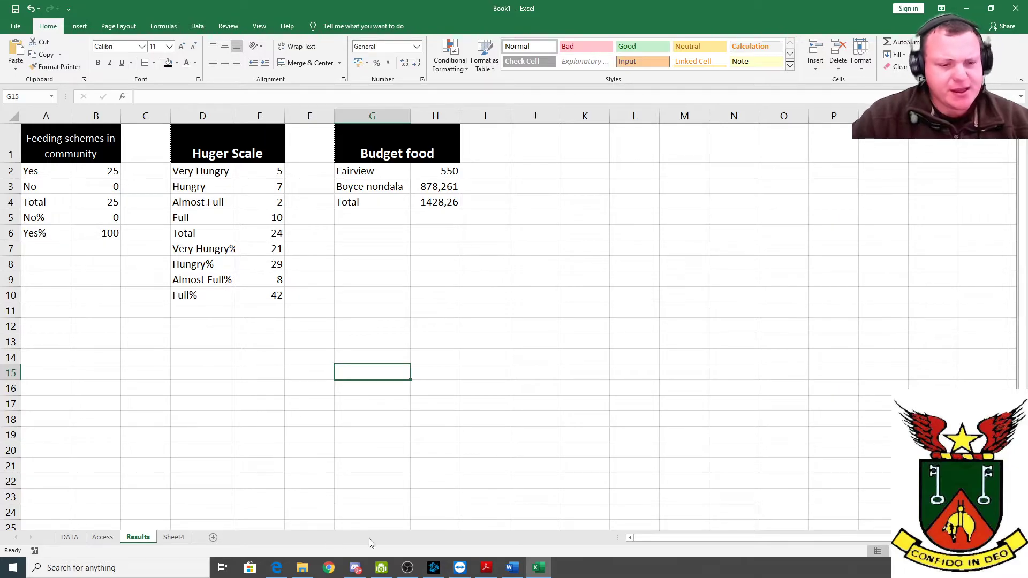
In Adobe Acrobat, find the Spreadsheet – Technical criteria on page 38 and check "Separate worksheet for results" against the Excel workbook.
left_click(512, 568)
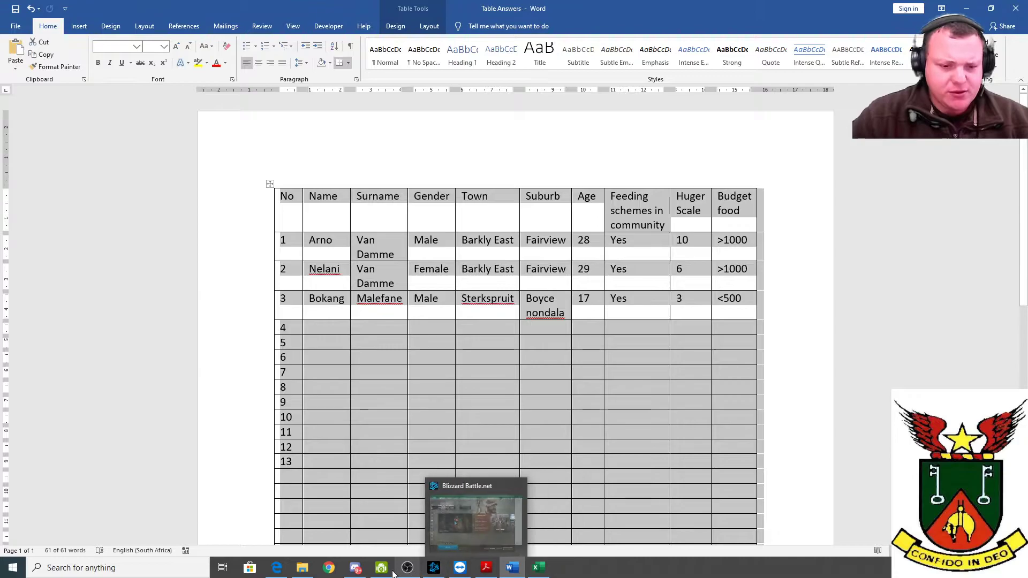
left_click(492, 572)
left_click(173, 354)
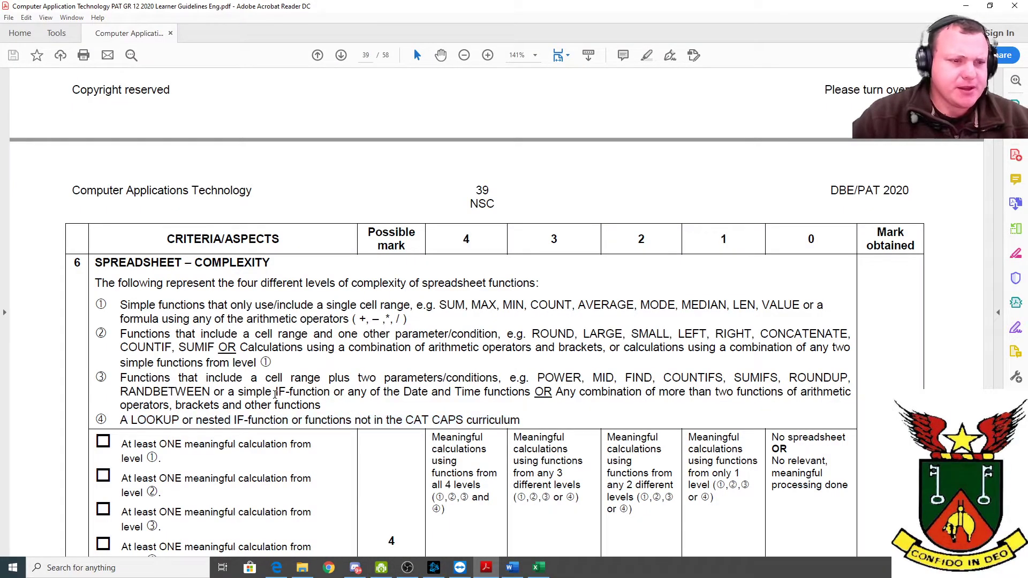
scroll(172, 355, "up", 15)
scroll(155, 345, "up", 4)
scroll(139, 346, "down", 6)
scroll(182, 348, "down", 1)
left_click_drag(121, 247, 264, 248)
left_click(538, 568)
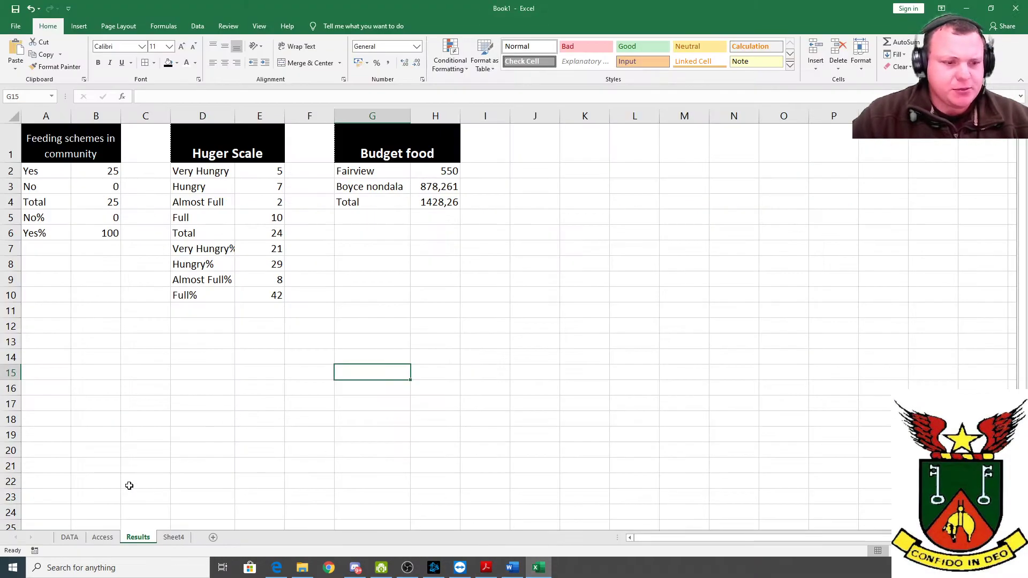
Read the "Well-designed layout" criterion in Acrobat and compare it with the headings on the Results and DATA sheets in Excel.
mouse_move(519, 575)
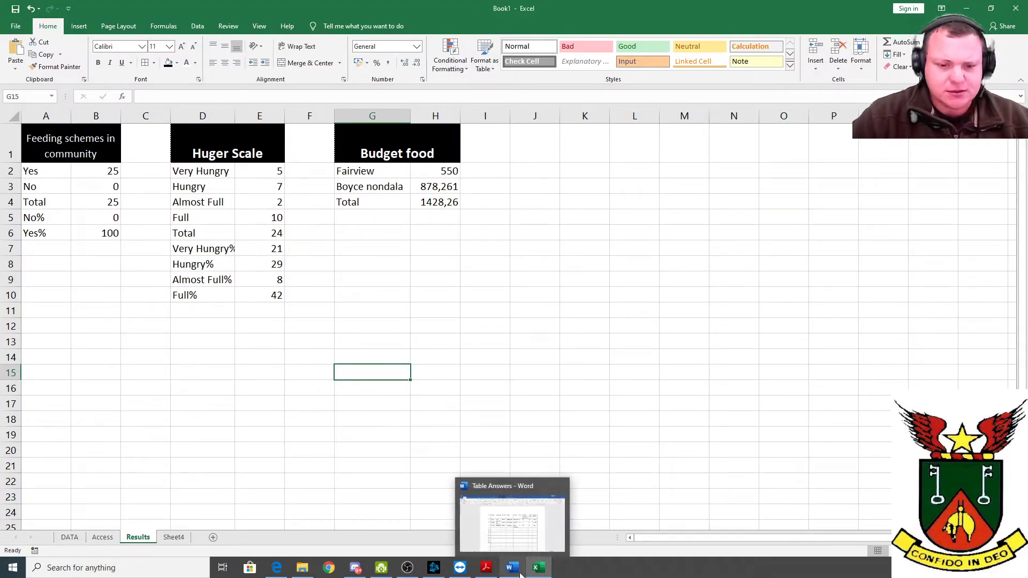
left_click(488, 569)
left_click_drag(121, 266, 219, 266)
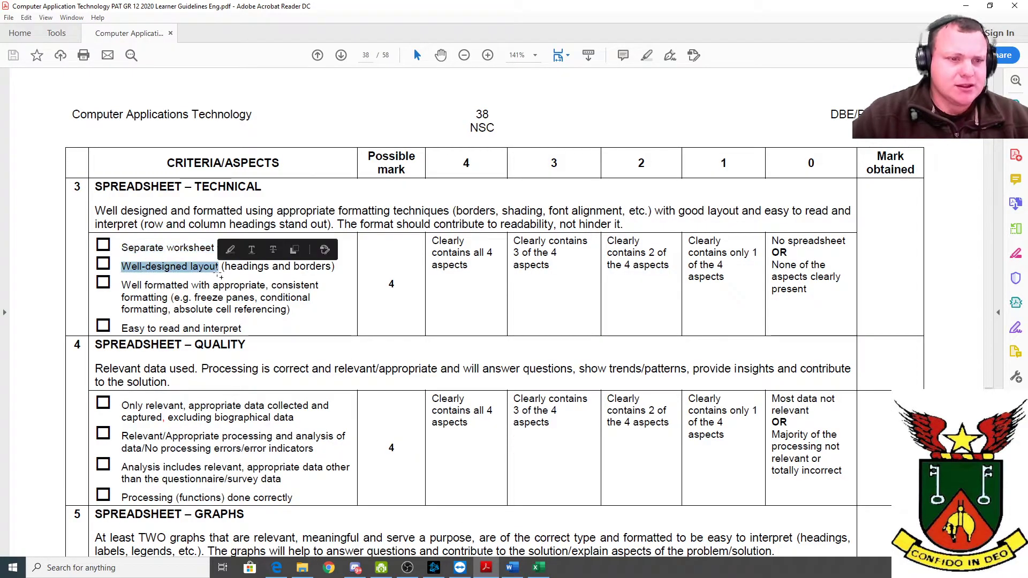
left_click(538, 567)
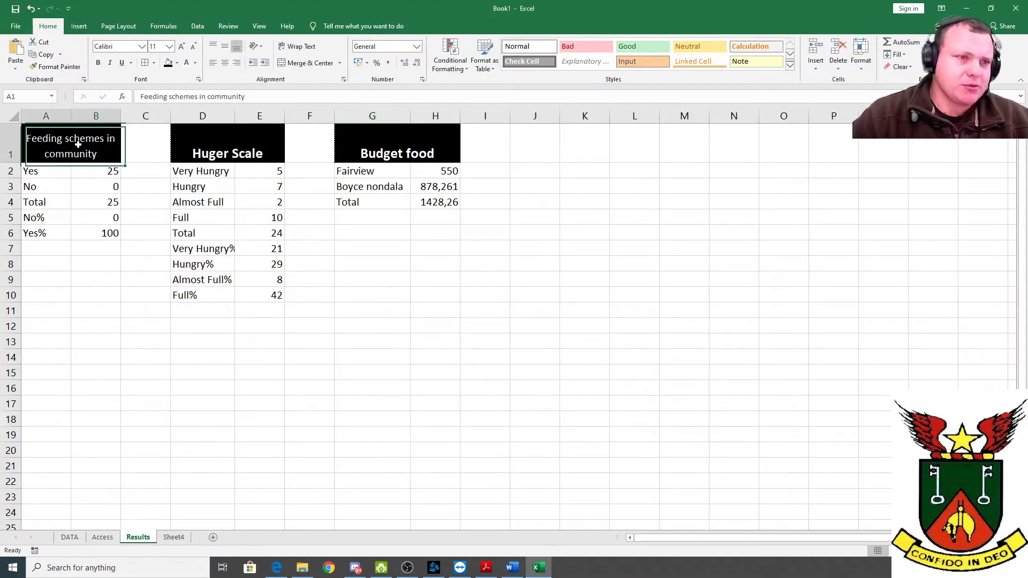
left_click(93, 158)
left_click(70, 537)
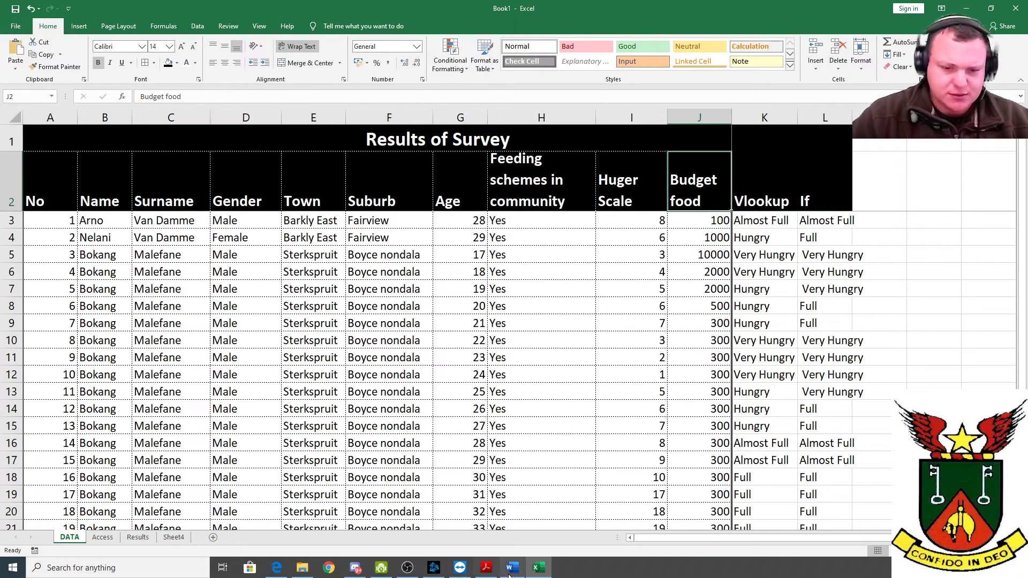
Read the formatting criterion about freeze panes and absolute referencing in Acrobat, then examine the Very Hungry% formula in Results cell E7 in Excel.
left_click(487, 568)
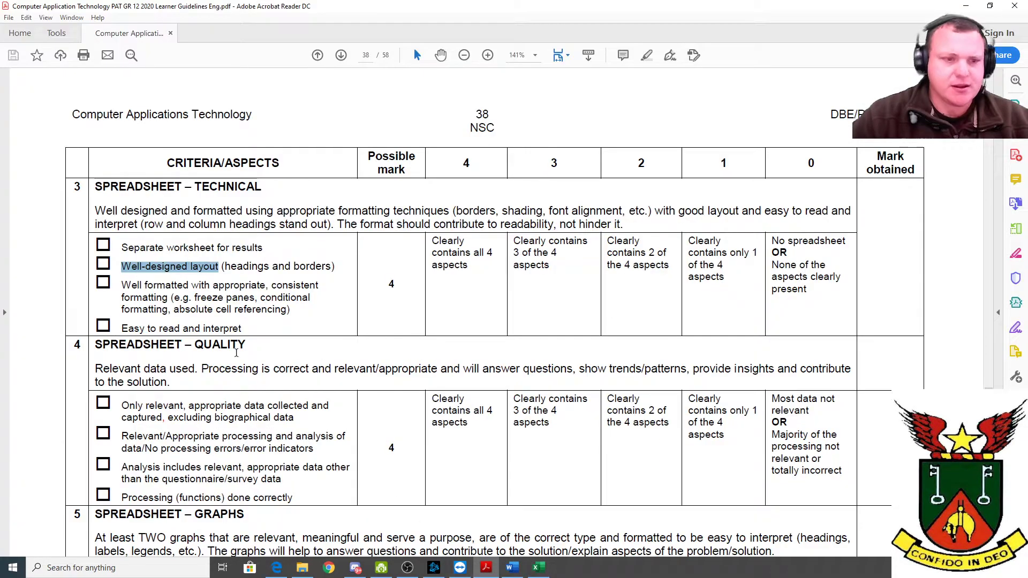
left_click_drag(122, 285, 254, 298)
left_click(206, 298)
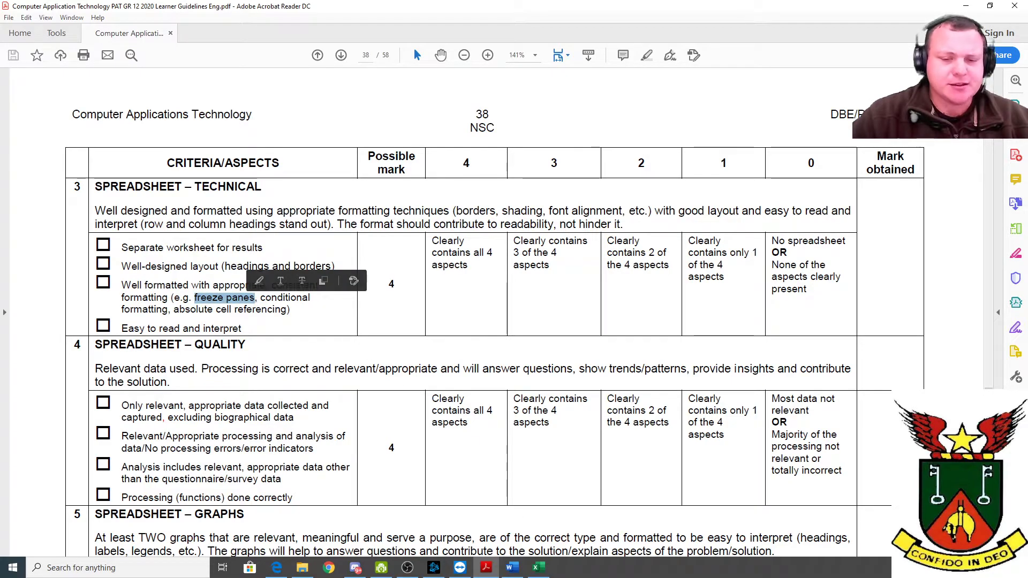
left_click(538, 567)
left_click(137, 538)
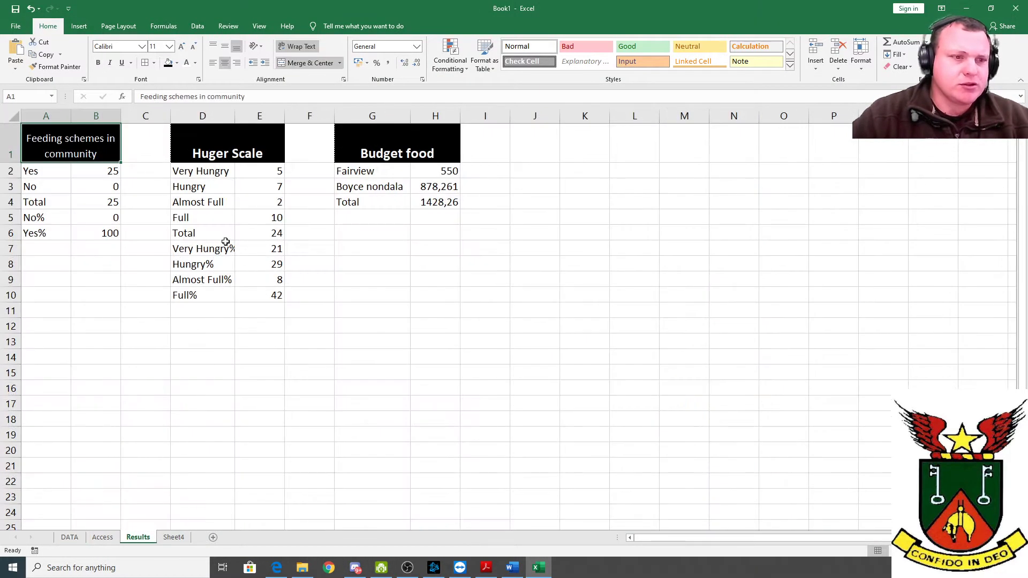
left_click(217, 264)
left_click(269, 249)
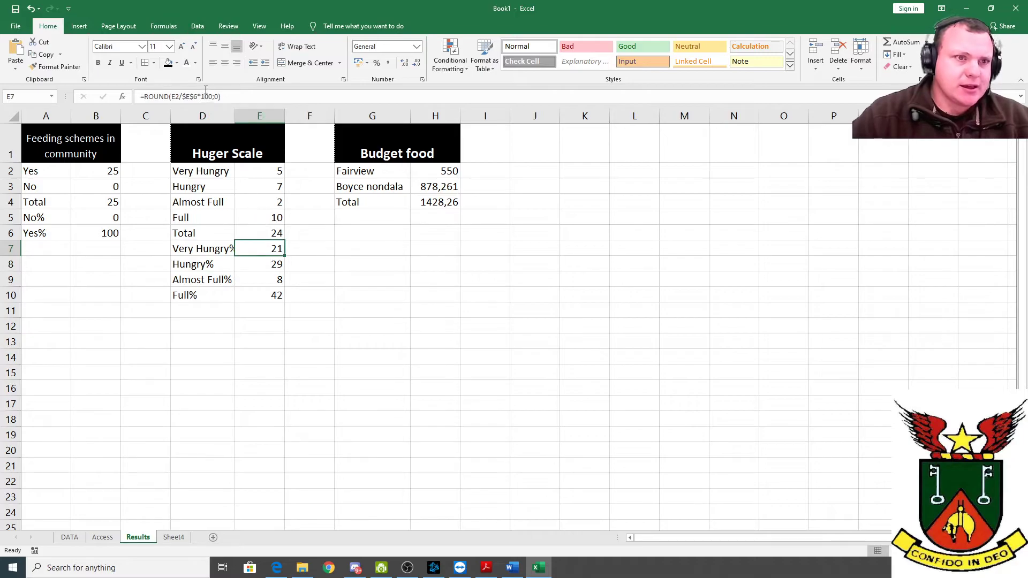
Highlight the "Easy to read and interpret" criterion in Acrobat and check the DATA sheet in Excel against it.
left_click(486, 568)
left_click_drag(122, 328, 242, 328)
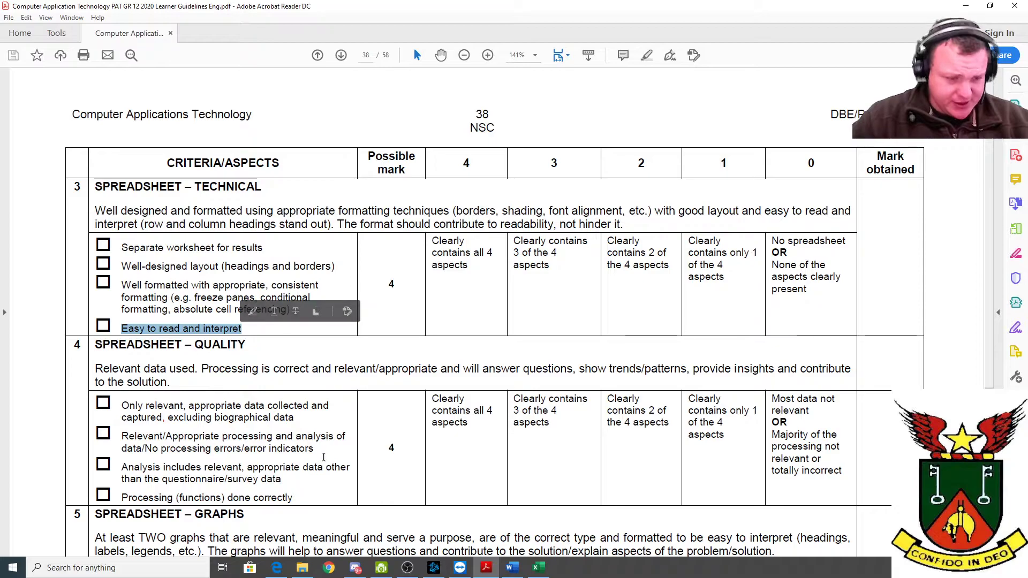
left_click(539, 568)
left_click(70, 538)
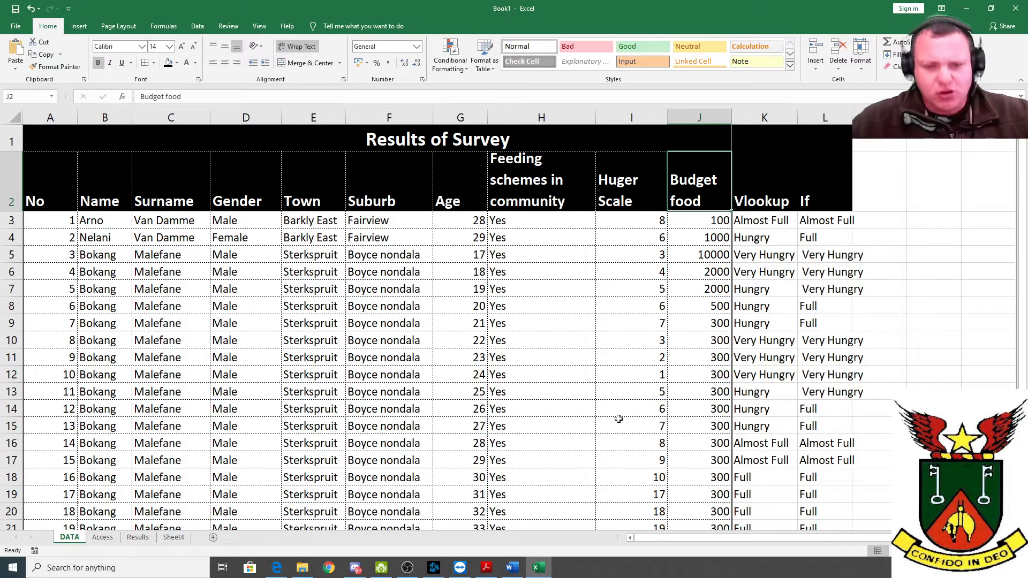
In Acrobat, examine the Spreadsheet – Quality criterion on relevant data, highlighting the words "biographical data".
left_click(486, 568)
scroll(170, 325, "down", 3)
left_click_drag(170, 325, 307, 341)
left_click(214, 341)
left_click(194, 341)
left_click_drag(195, 341, 308, 340)
left_click_drag(215, 342, 294, 341)
scroll(284, 354, "down", 2)
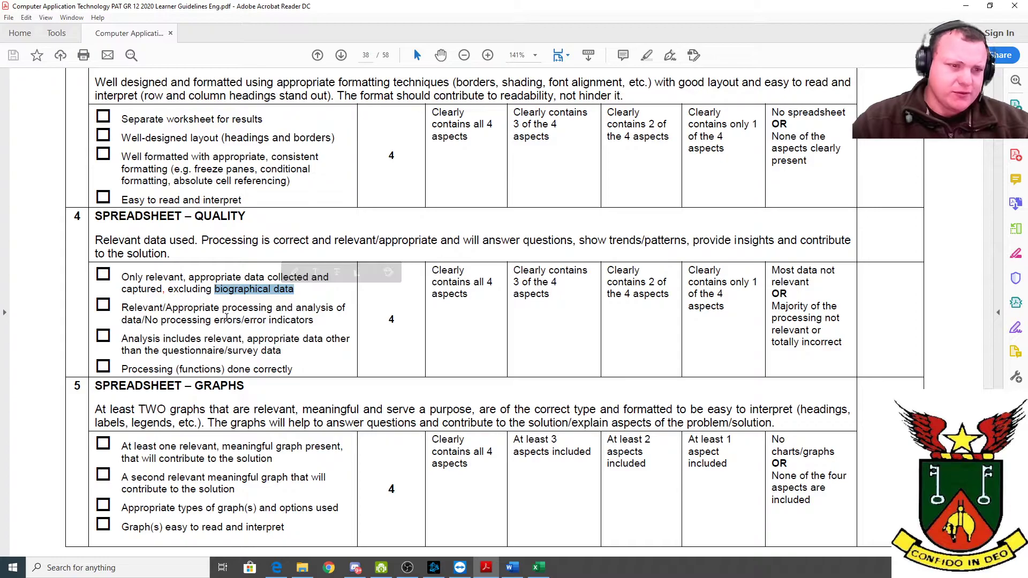
Highlight and read the quality criteria on appropriate processing without errors and on analysis including data other than the questionnaire/survey data.
left_click_drag(123, 308, 299, 320)
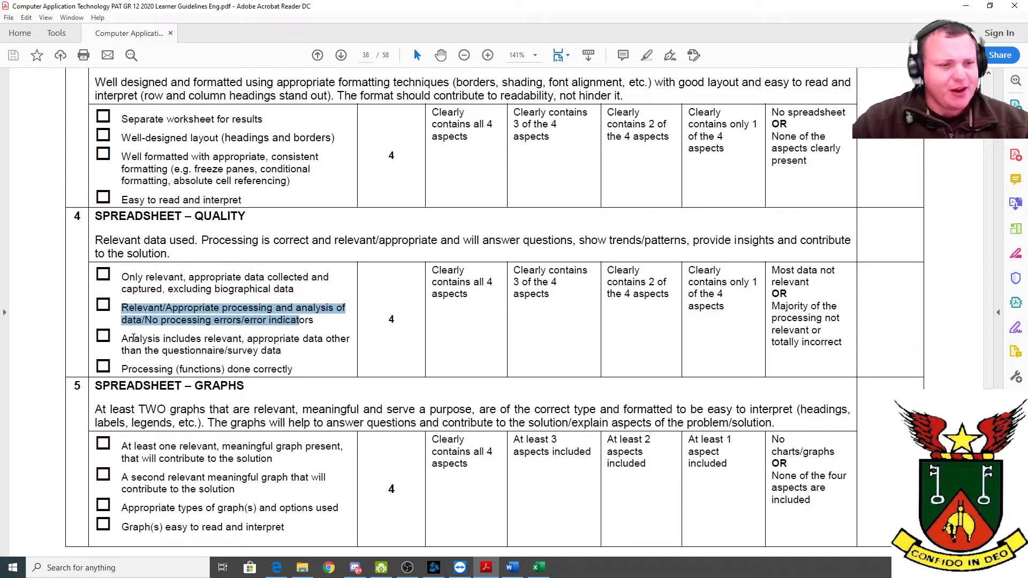
left_click_drag(129, 343, 287, 348)
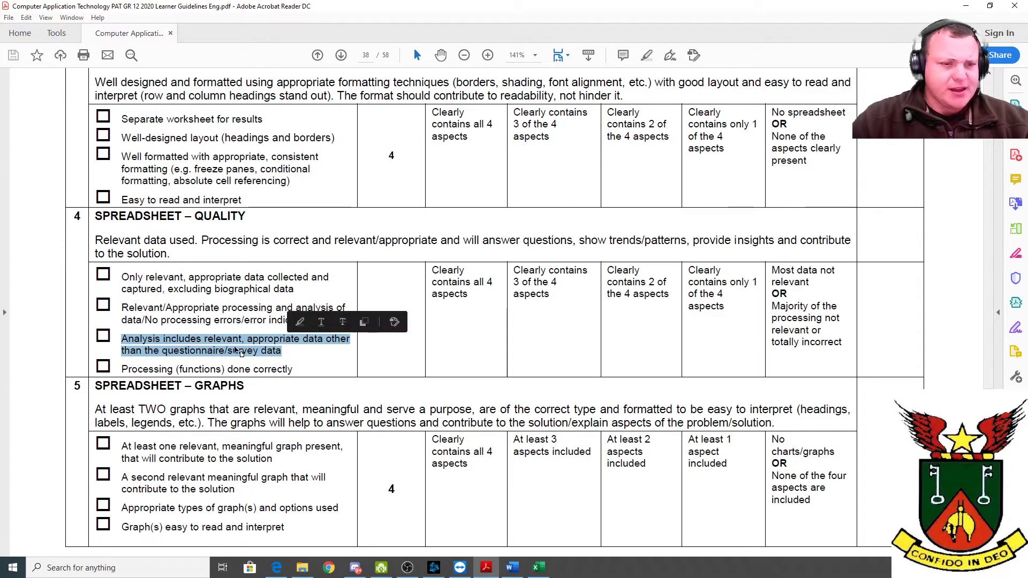
left_click(136, 343)
left_click_drag(126, 340, 286, 352)
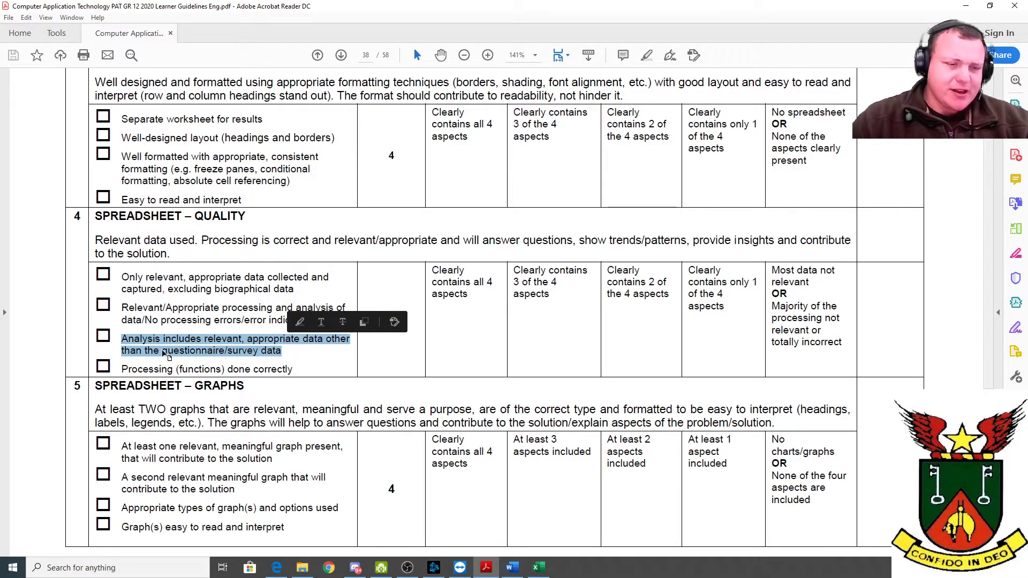
Highlight and read the quality criterion on correctly done functions and the Spreadsheet – Graphs criteria, including "easy to read and interpret".
left_click_drag(123, 370, 279, 373)
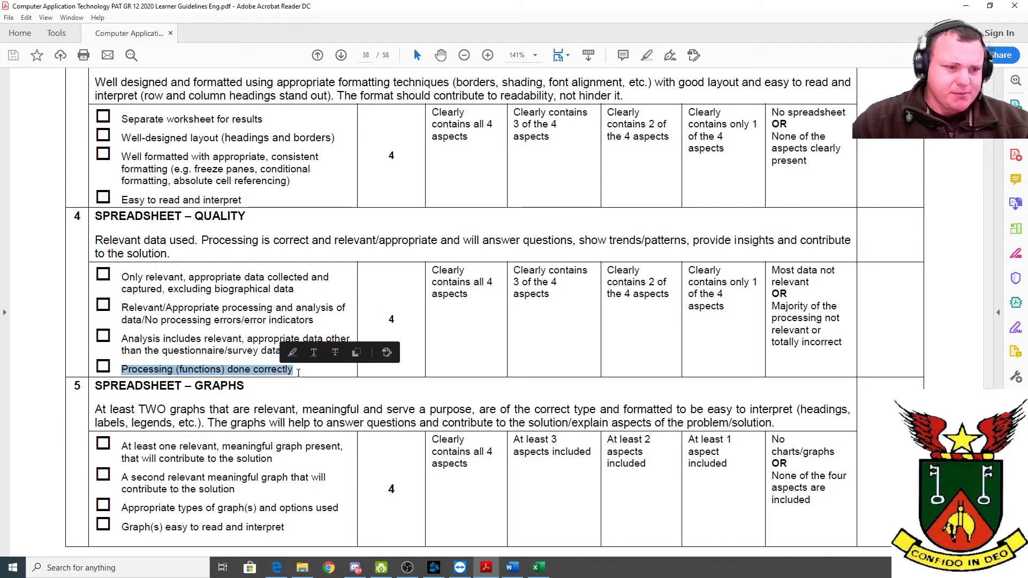
scroll(311, 377, "down", 2)
left_click_drag(122, 395, 328, 458)
left_click_drag(188, 475, 285, 475)
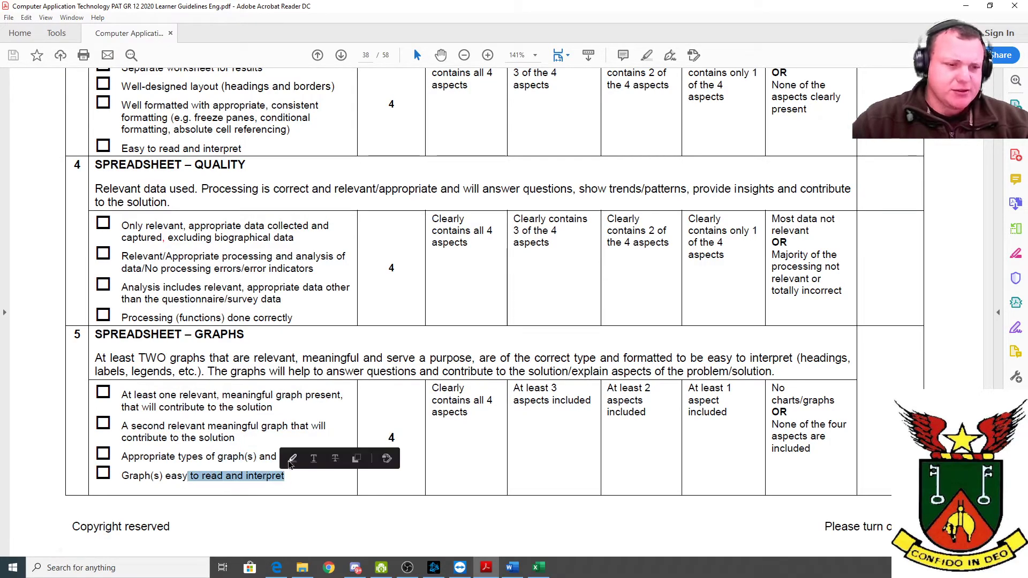
scroll(213, 274, "down", 2)
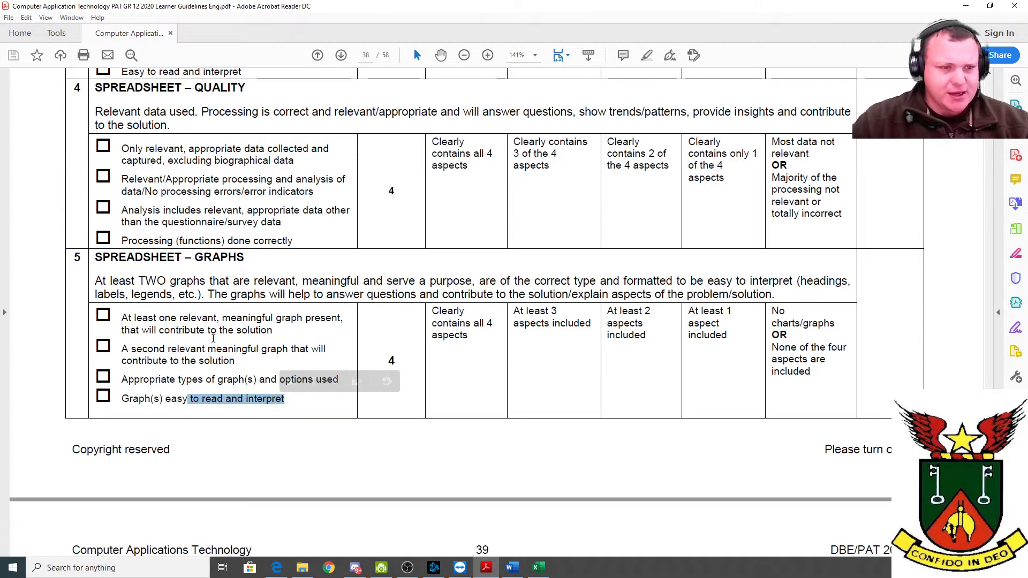
left_click_drag(119, 235, 271, 248)
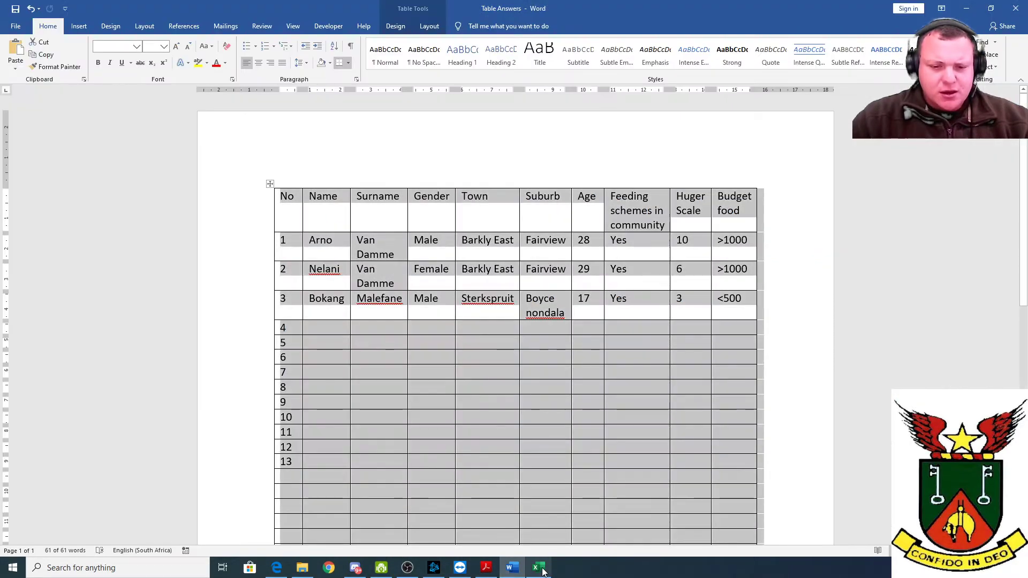
Switch to the workbook in Excel and rename the Sheet5 worksheet as Other DATA.
left_click(538, 568)
left_click(214, 538)
left_click(215, 538)
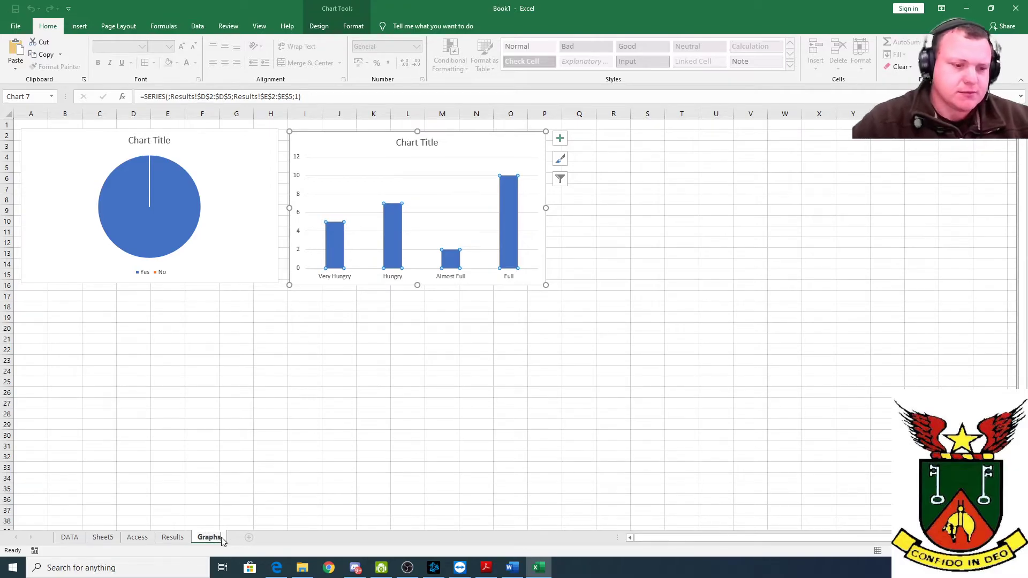
left_click(99, 537)
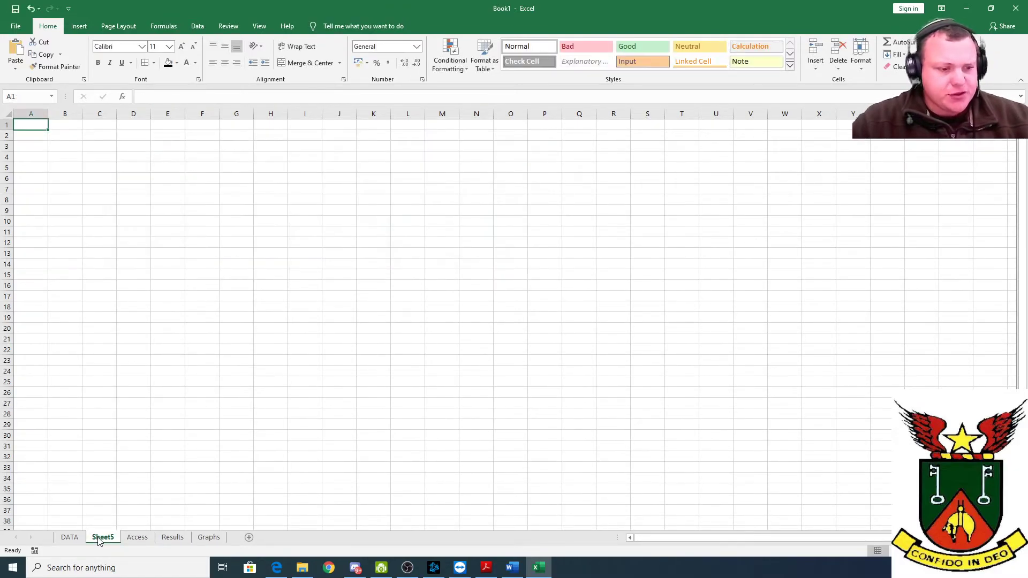
type("Other DART")
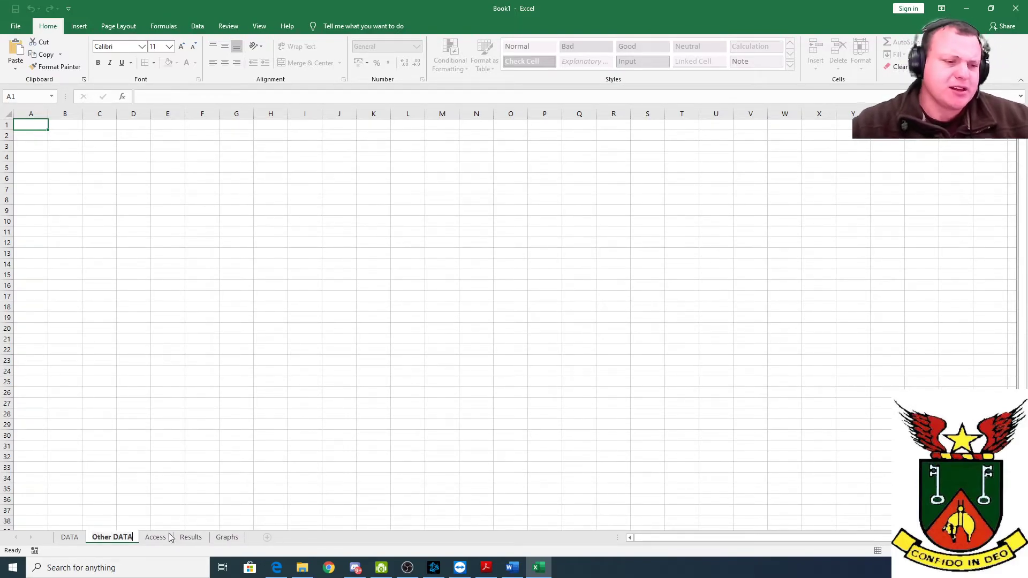
left_click(19, 124)
In File Explorer, browse to the project's Information folder and view the provincial infographic images on school nutrition spending.
left_click(304, 568)
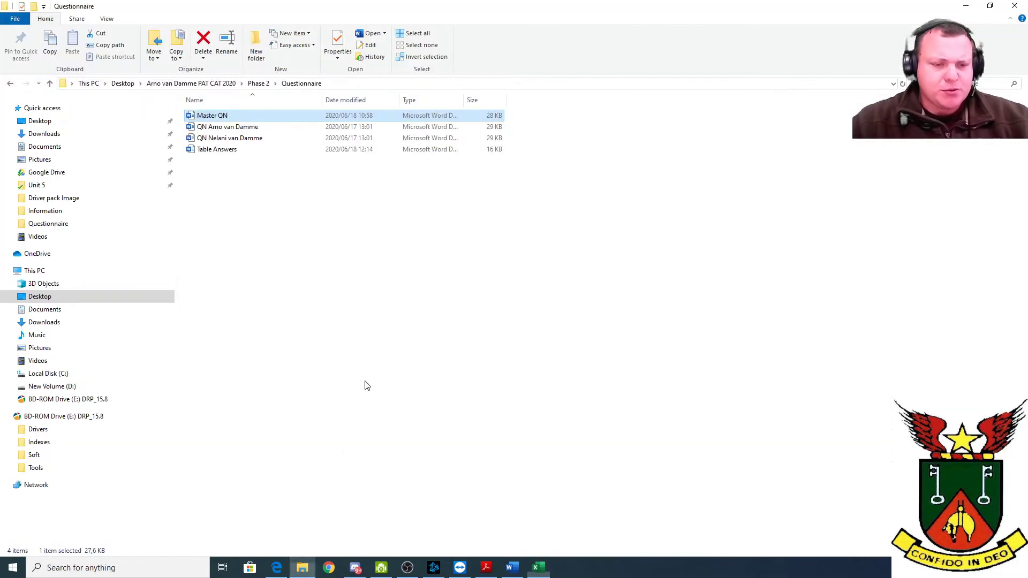
key("alt+Left")
key("alt+Left")
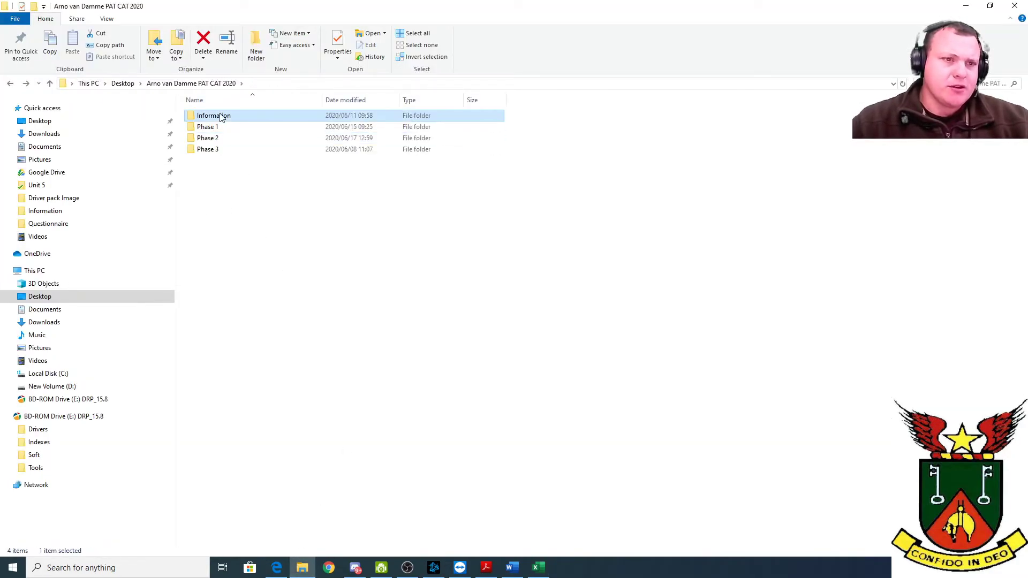
double_click(219, 116)
left_click(234, 227)
double_click(234, 229)
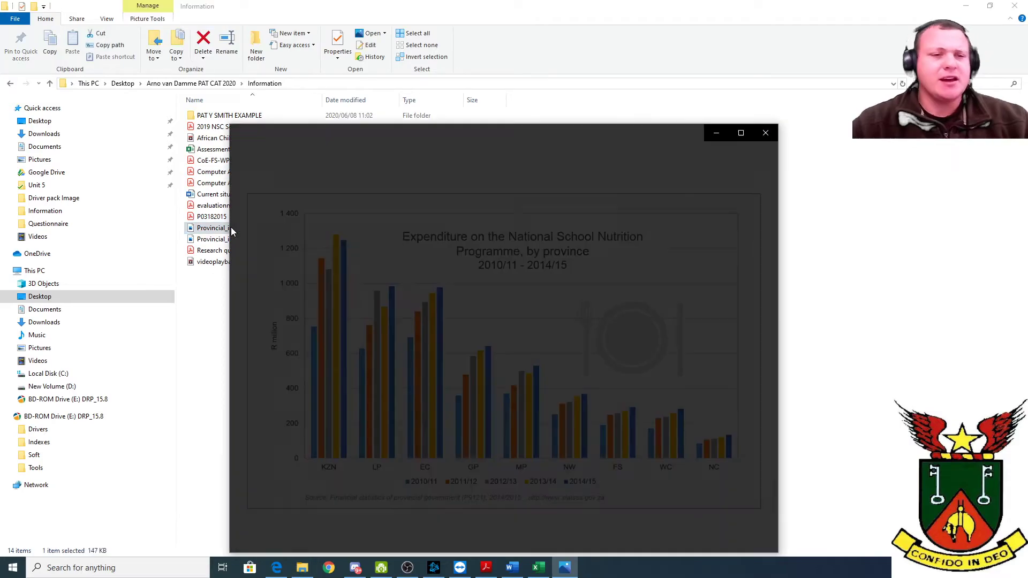
key("Right")
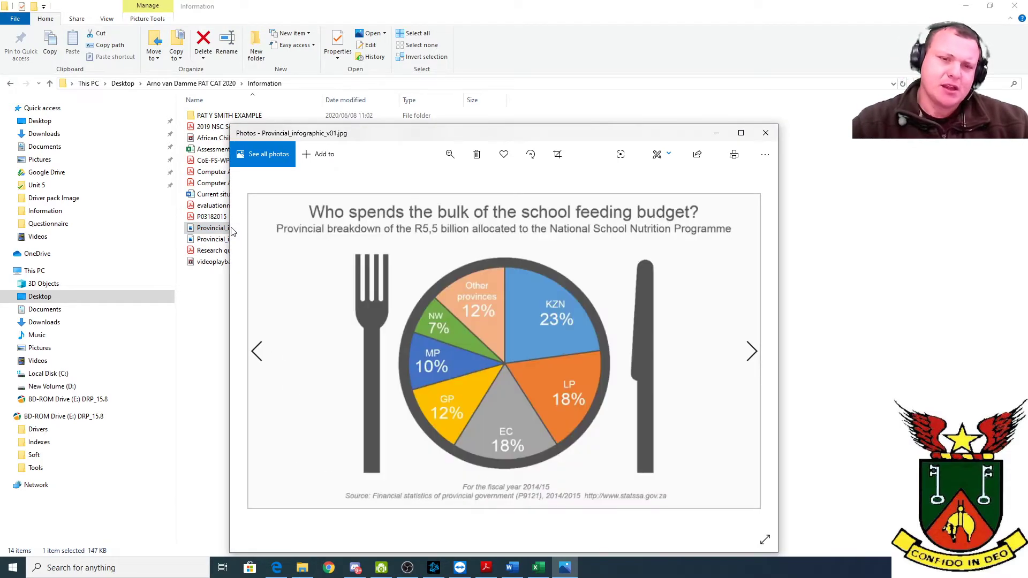
key("Left")
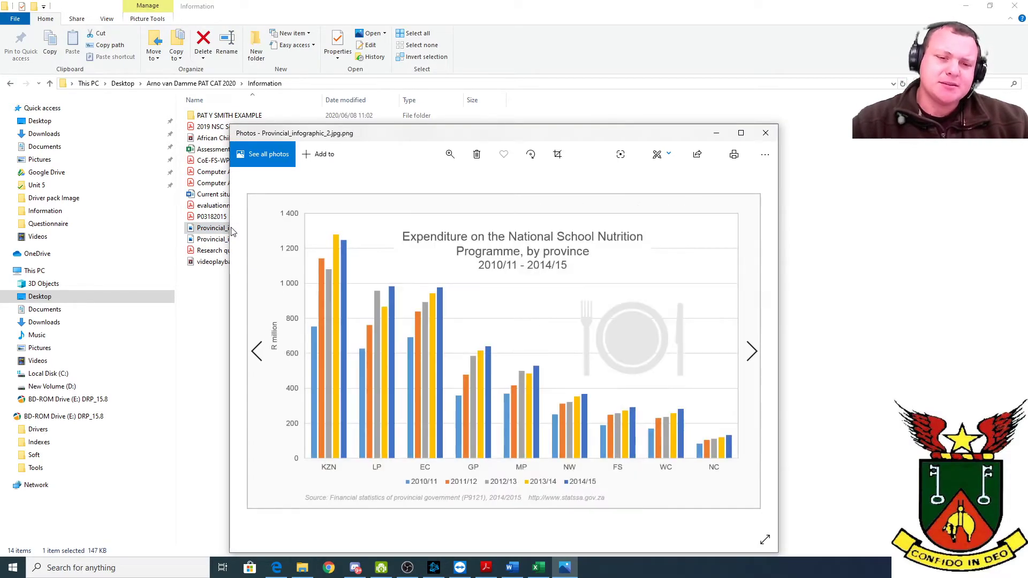
key("Left")
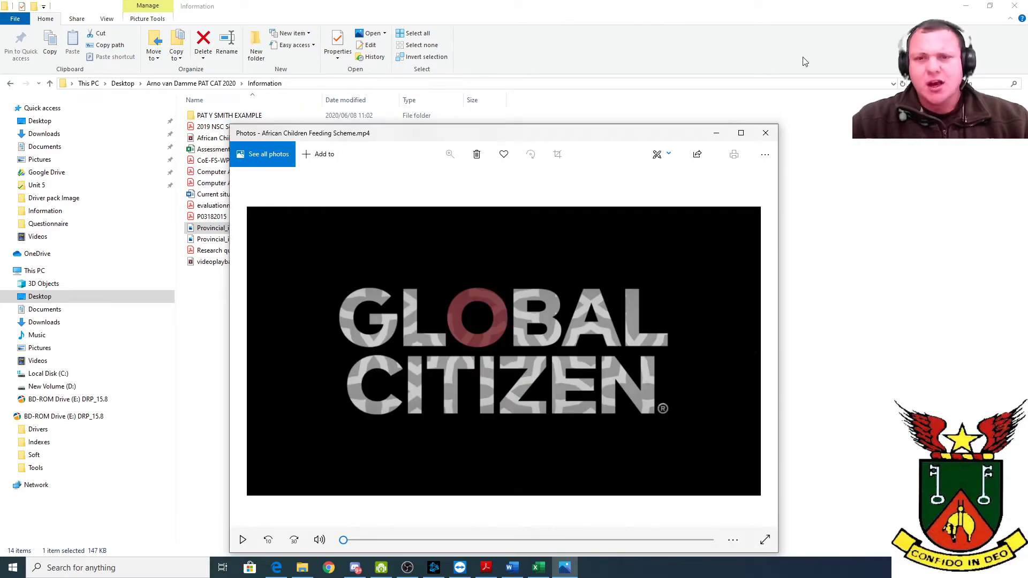
left_click(759, 137)
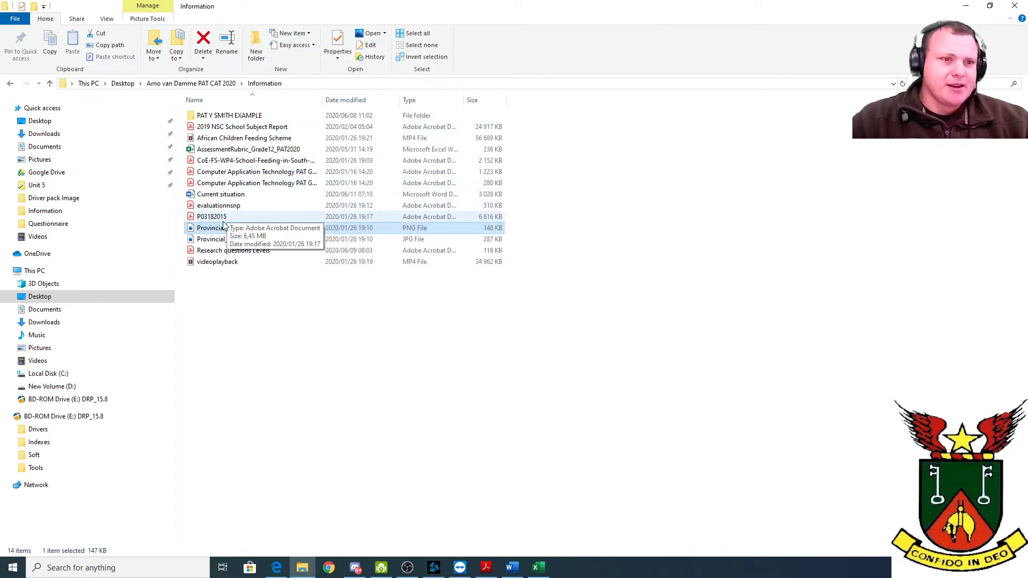
Open P03182015.pdf in Acrobat and go to page 66 to examine Figure 60 on main household income sources by province.
key("alt+Tab")
left_click_drag(288, 3, 335, 167)
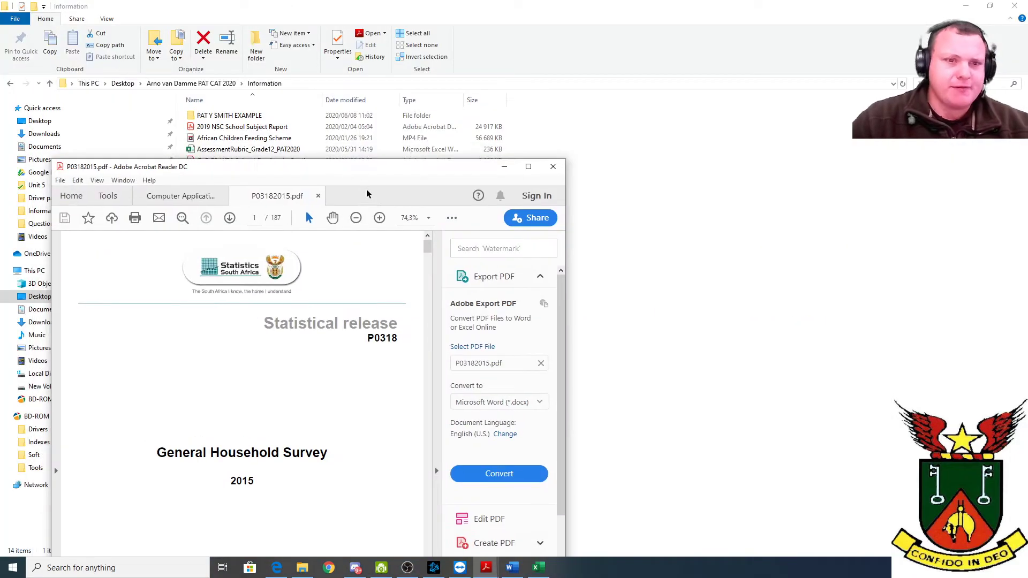
left_click(256, 217)
type("66")
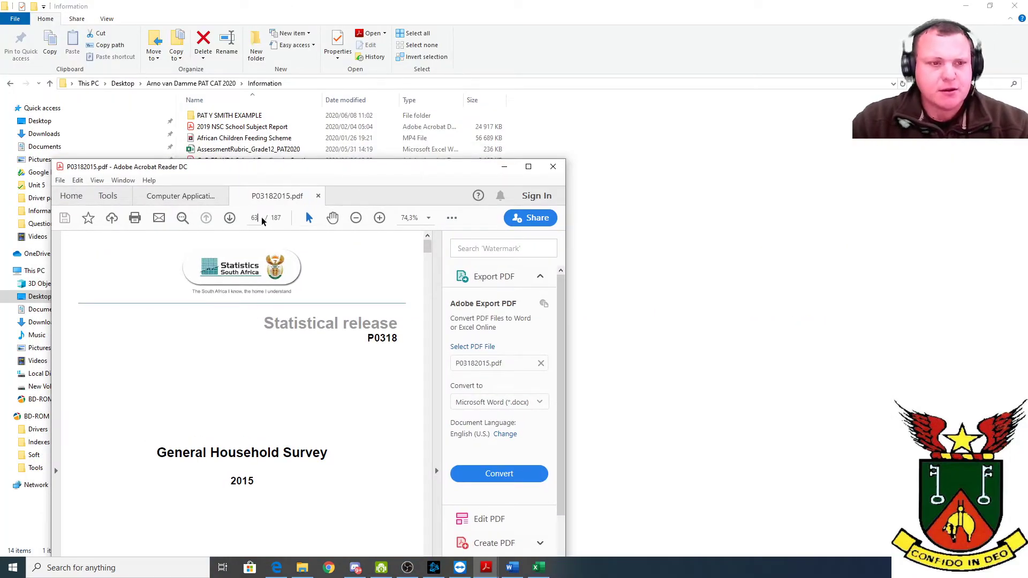
key("Return")
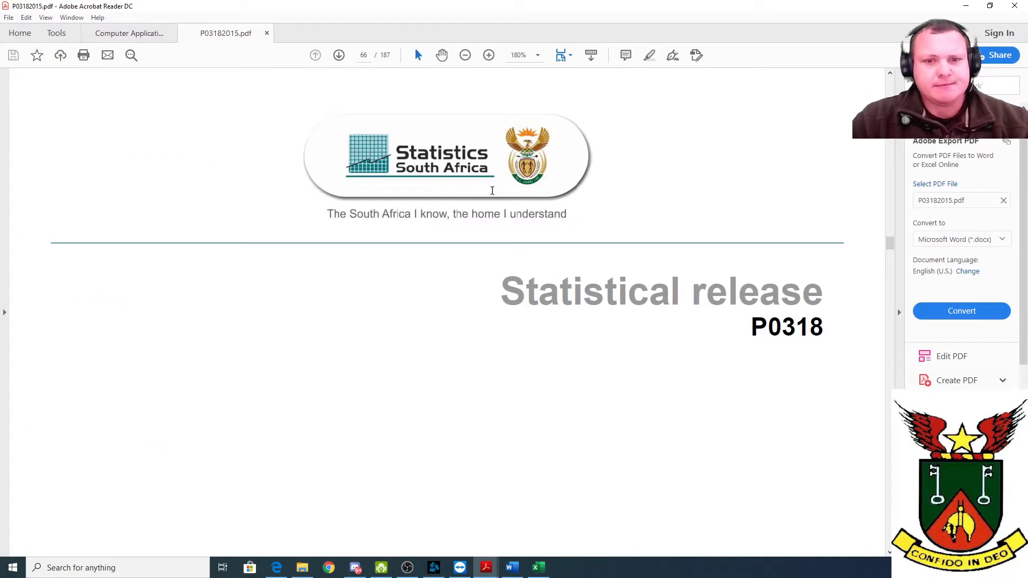
scroll(384, 337, "down", 1)
scroll(370, 336, "down", 1)
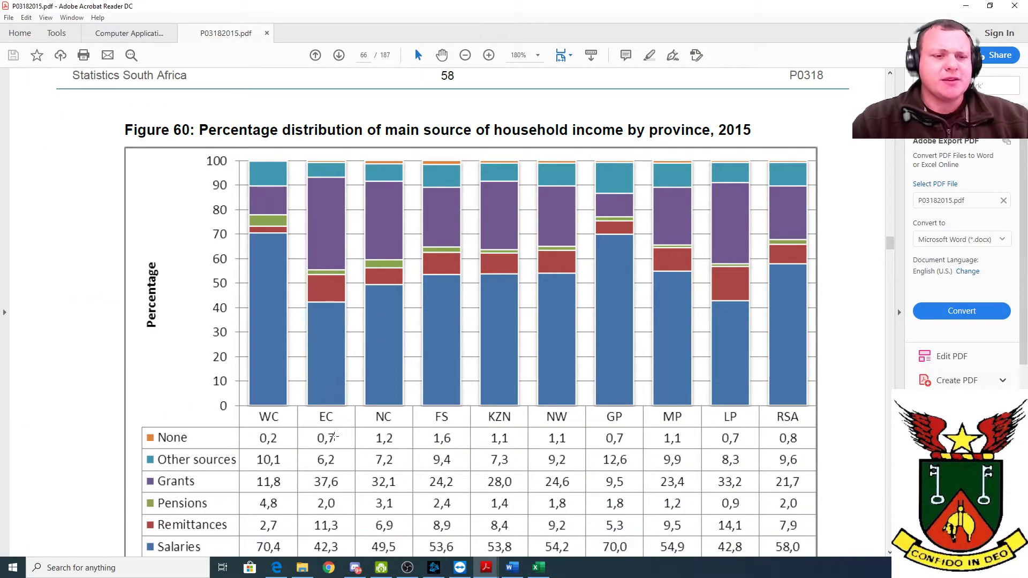
scroll(324, 532, "down", 1)
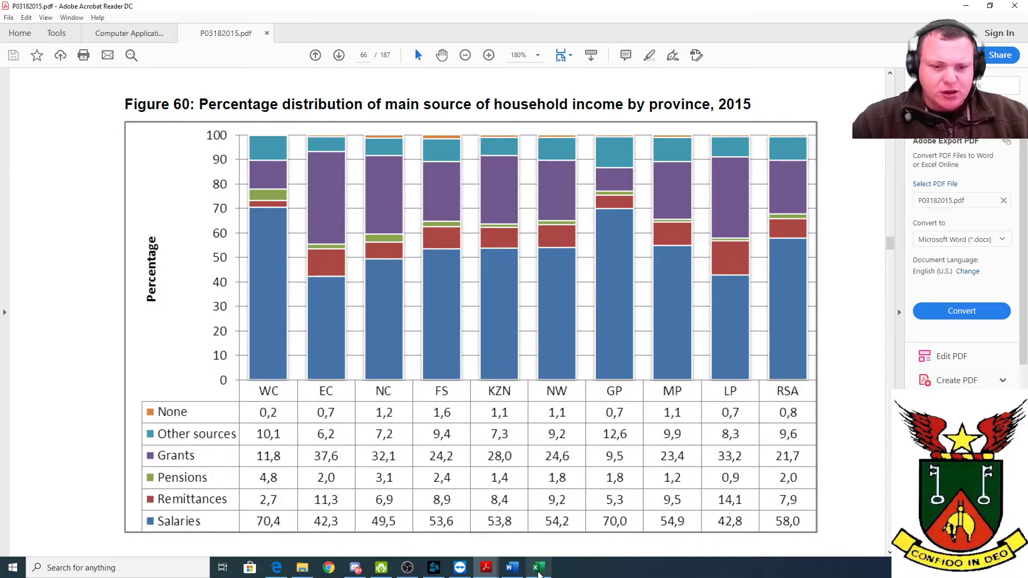
Arrange the Excel workbook and the Acrobat PDF side by side.
left_click(538, 568)
key("super+Right")
left_click(201, 107)
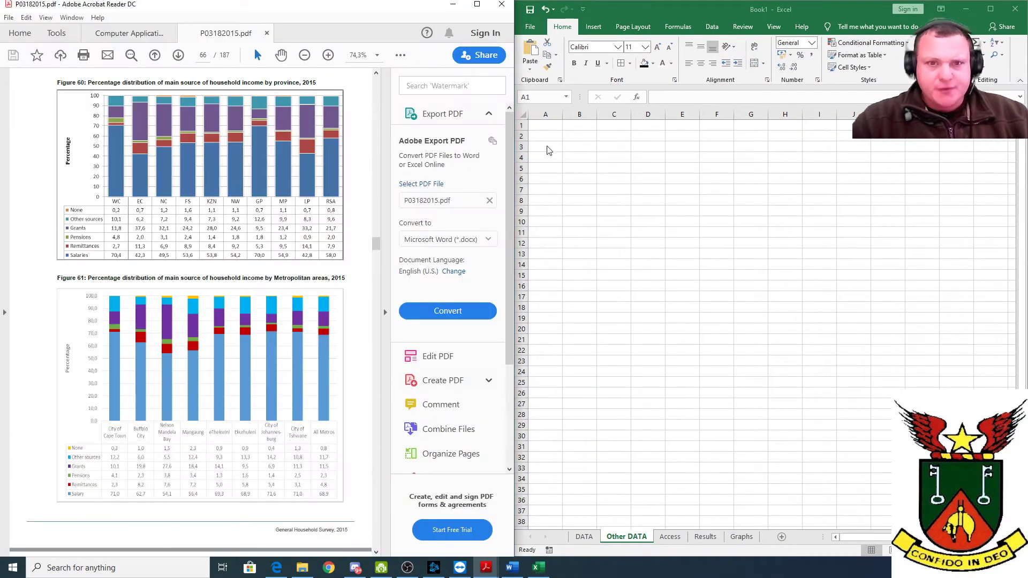
On the Other DATA sheet, enter Ec in A2, None in A3 and Other sources in A4.
left_click(546, 125)
key("Return")
type("E")
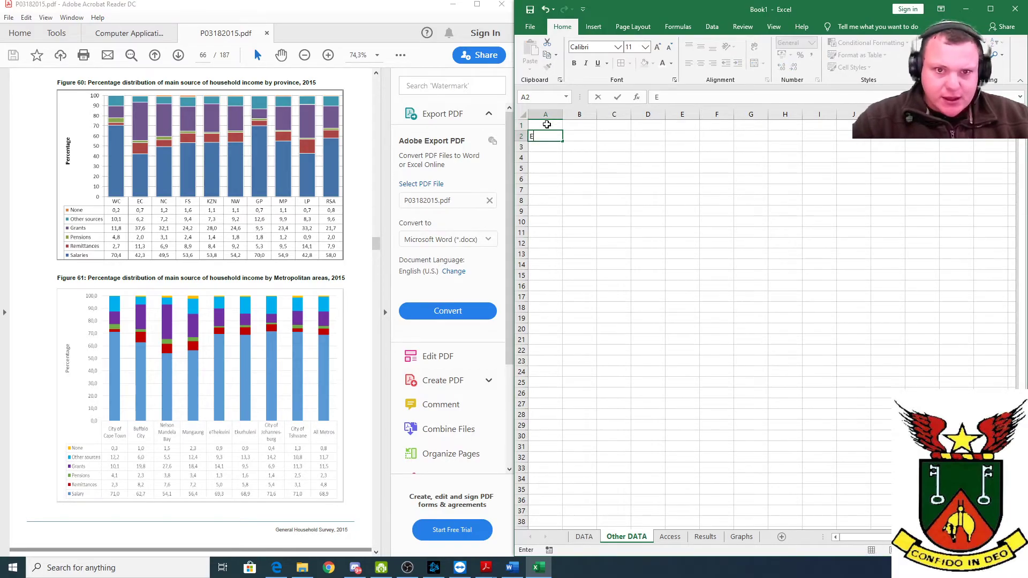
type("c")
key("Return")
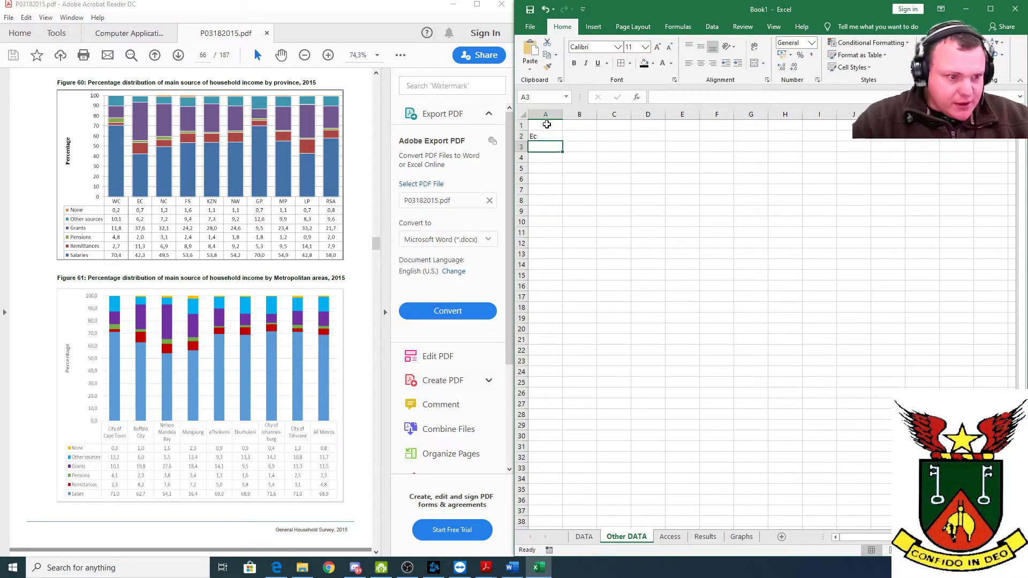
type("None")
key("Return")
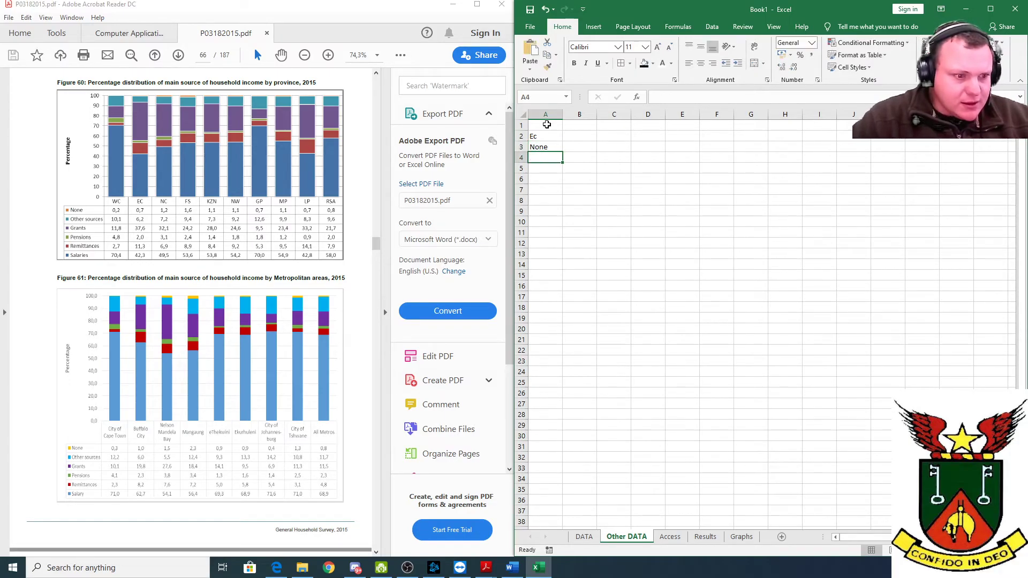
type("Other")
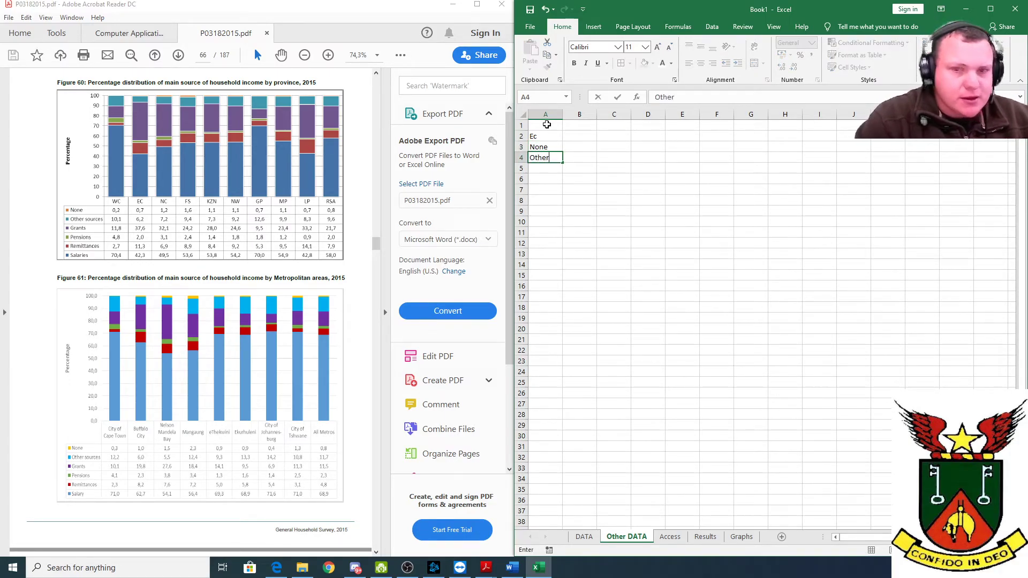
type(" sources")
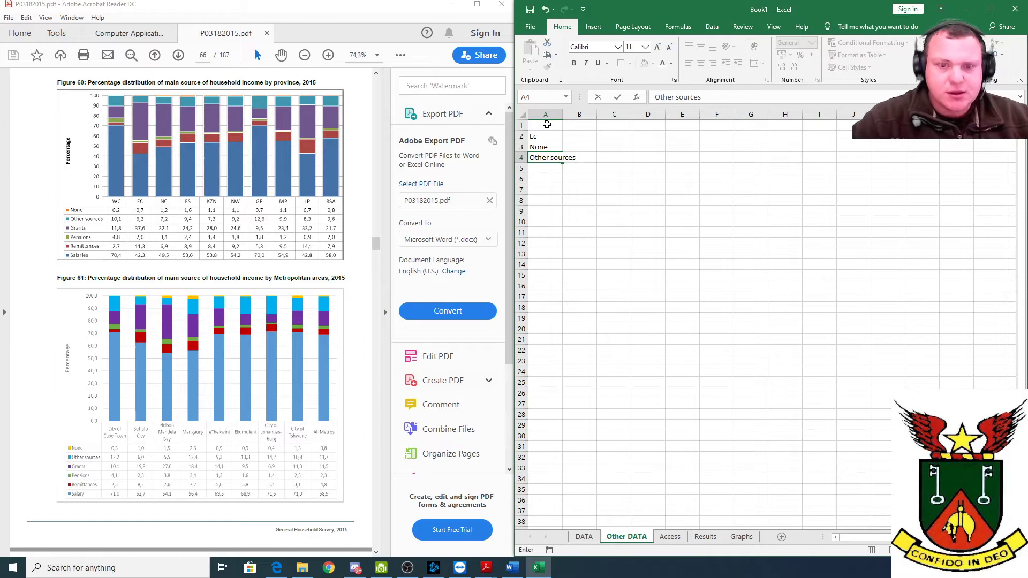
key("Return")
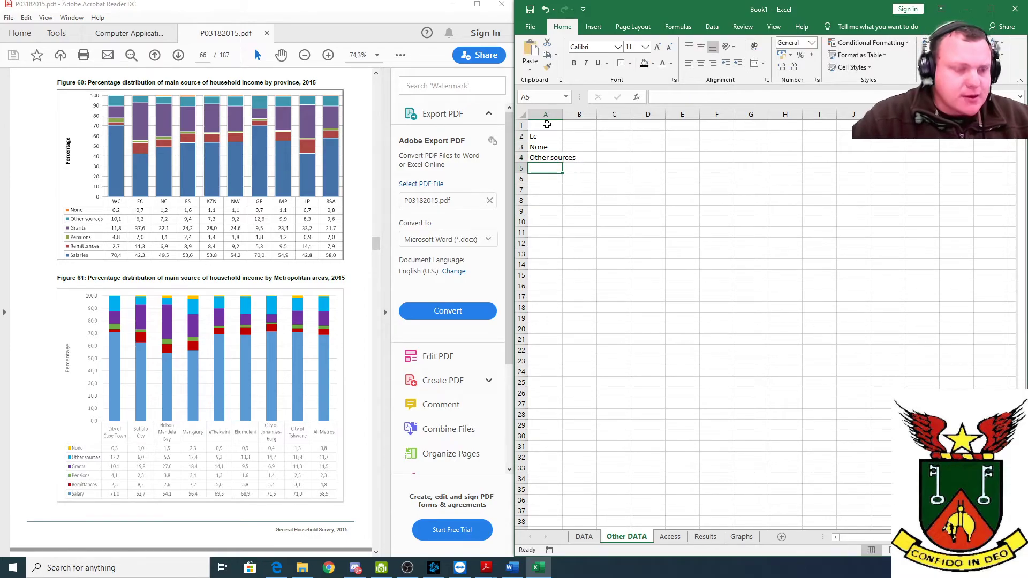
Enter Grants, Pensions, Remittances and Salaries in cells A5 to A8, and widen column A to fit the labels.
type("Grants")
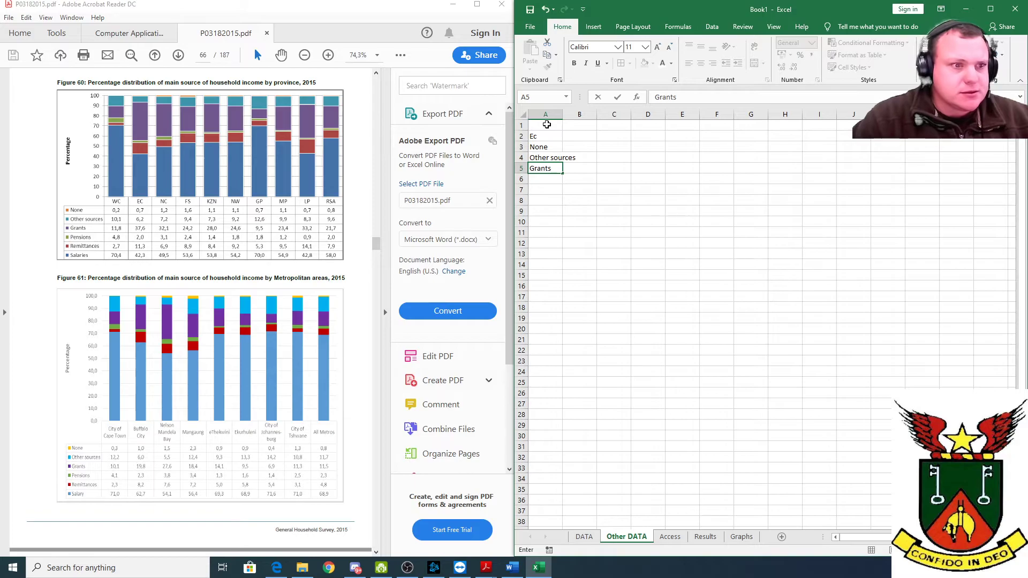
key("Return")
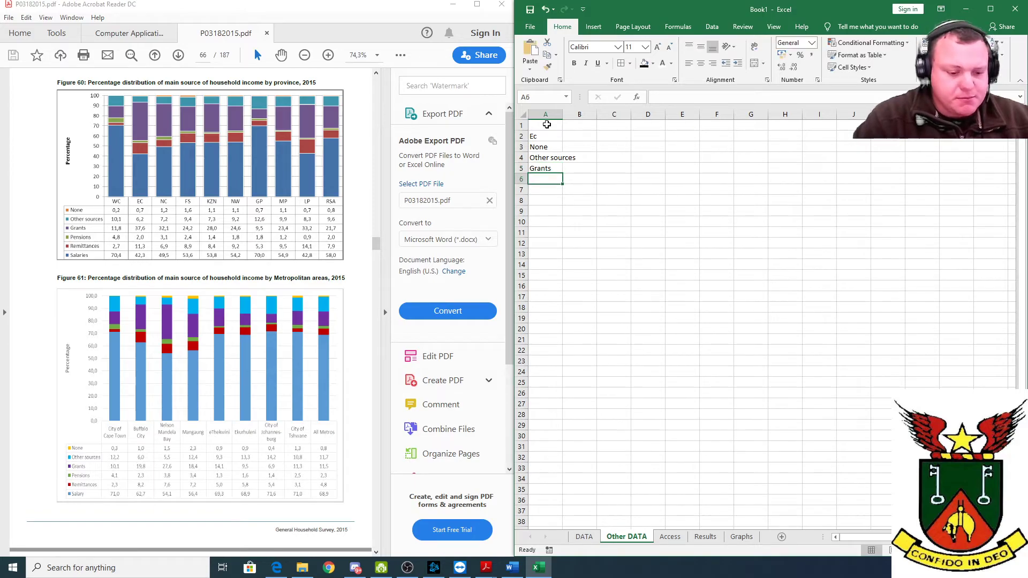
type("Pensions")
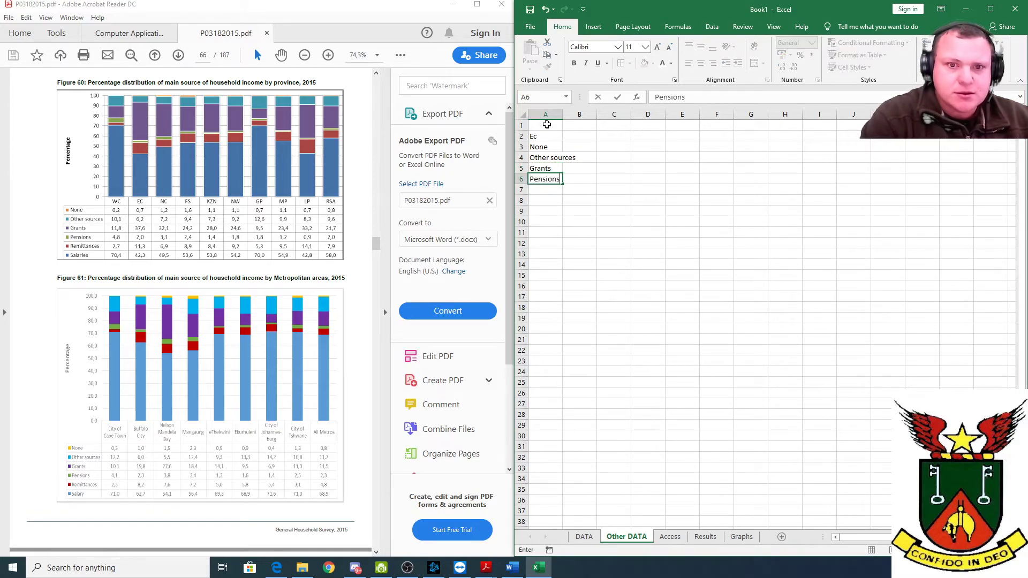
key("Return")
type("Re")
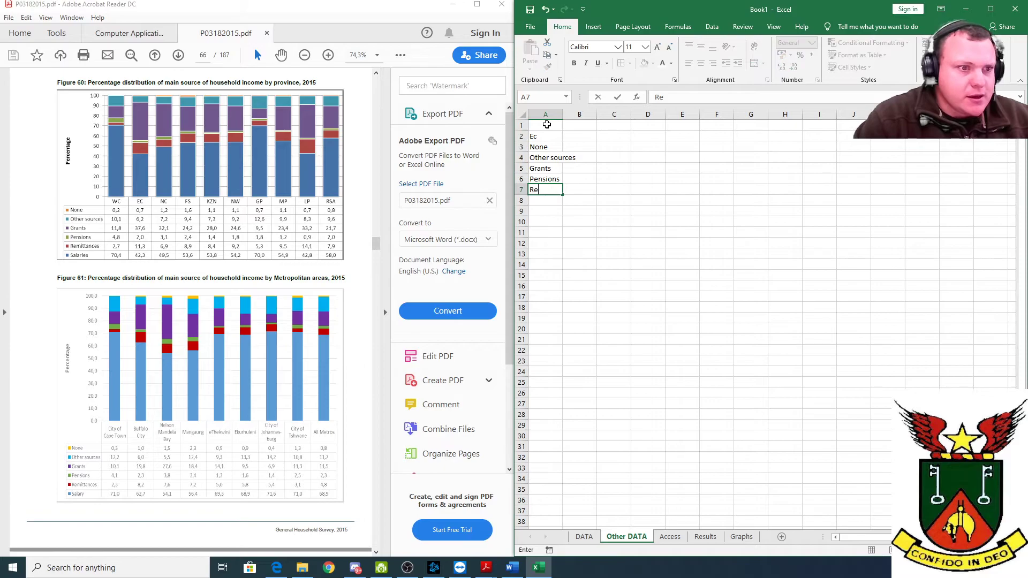
type("mitt")
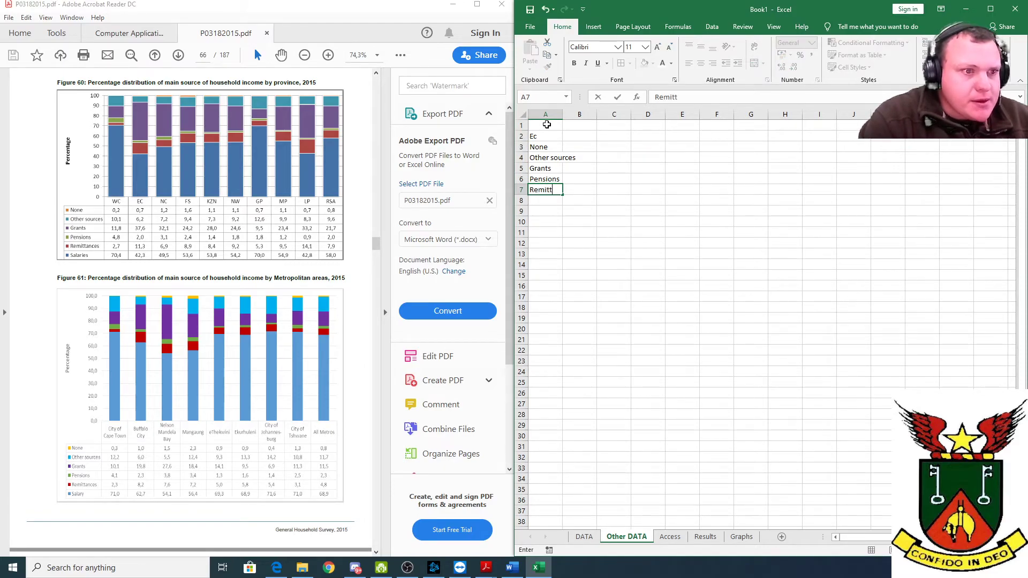
type("ances")
key("Return")
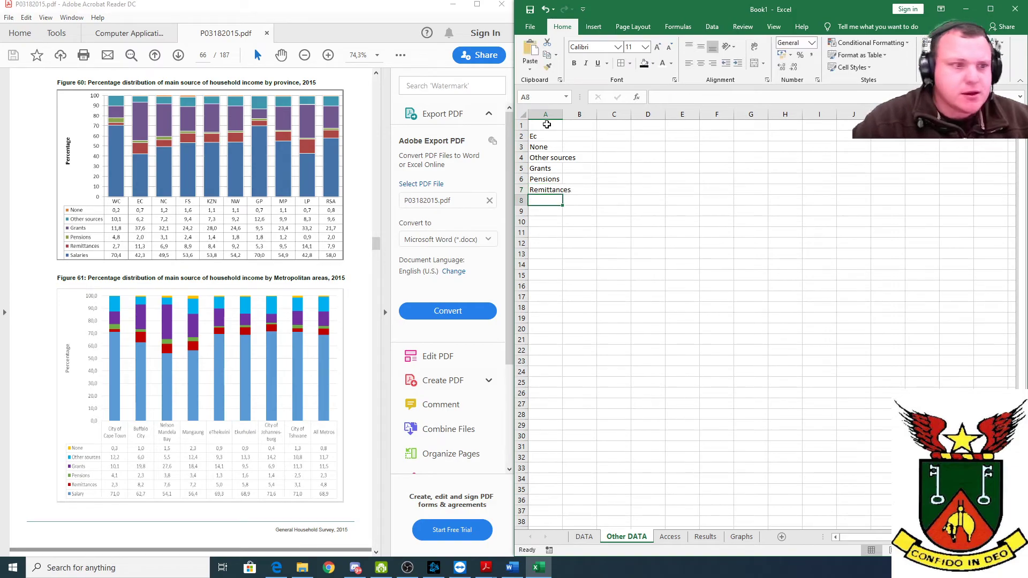
type("Salaries")
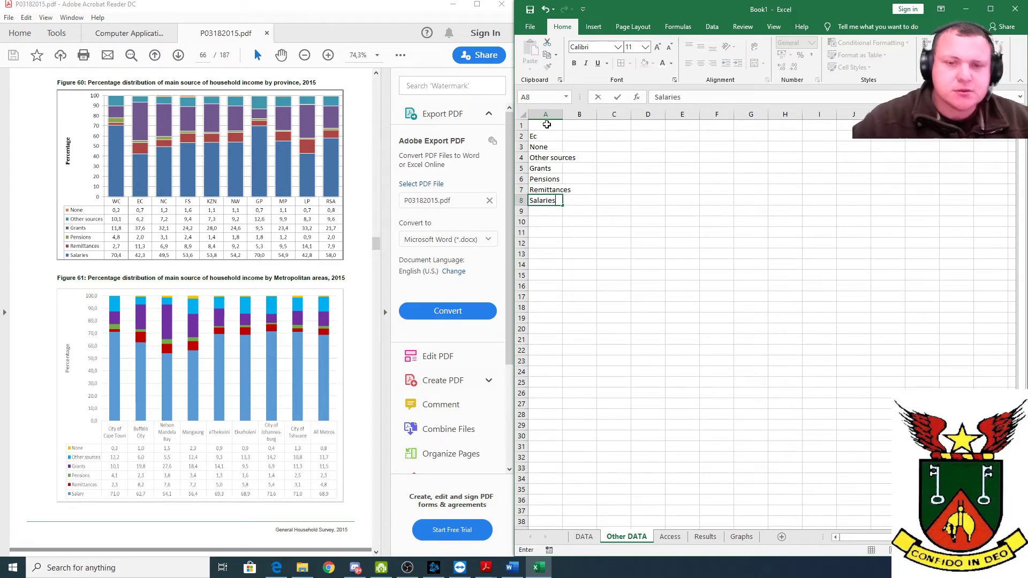
left_click(594, 209)
left_click_drag(564, 117, 579, 117)
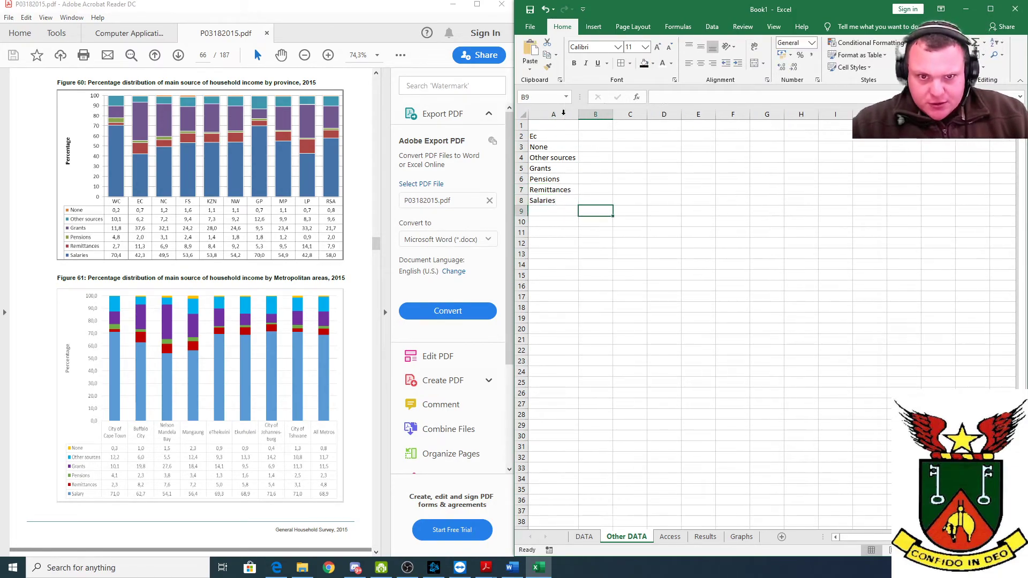
scroll(259, 267, "up", 1)
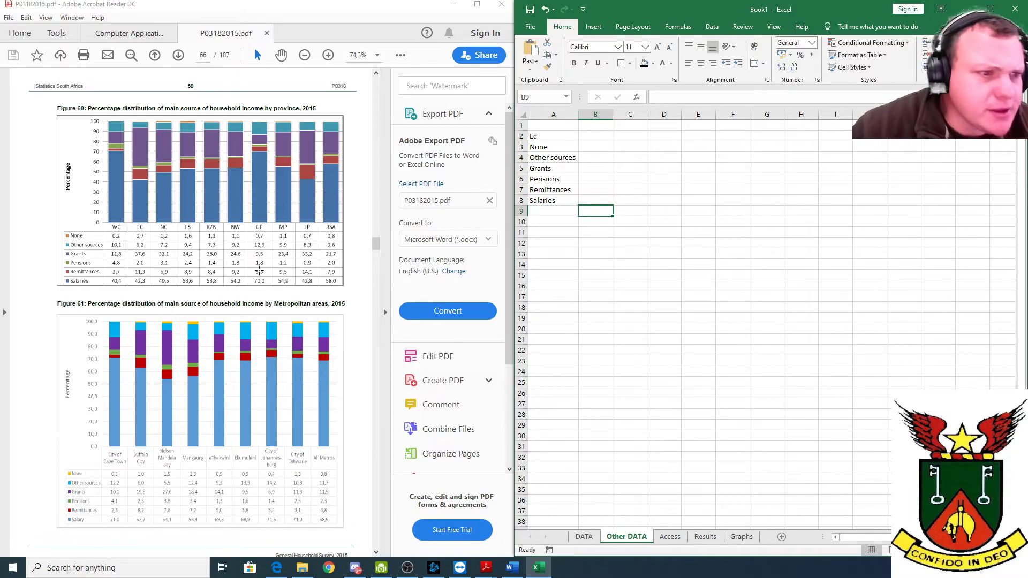
Enter the Eastern Cape percentages from Figure 60 on the Other DATA sheet: 0,7 in B3, 6,2 in B4 and 37,6 in B5.
left_click(386, 316)
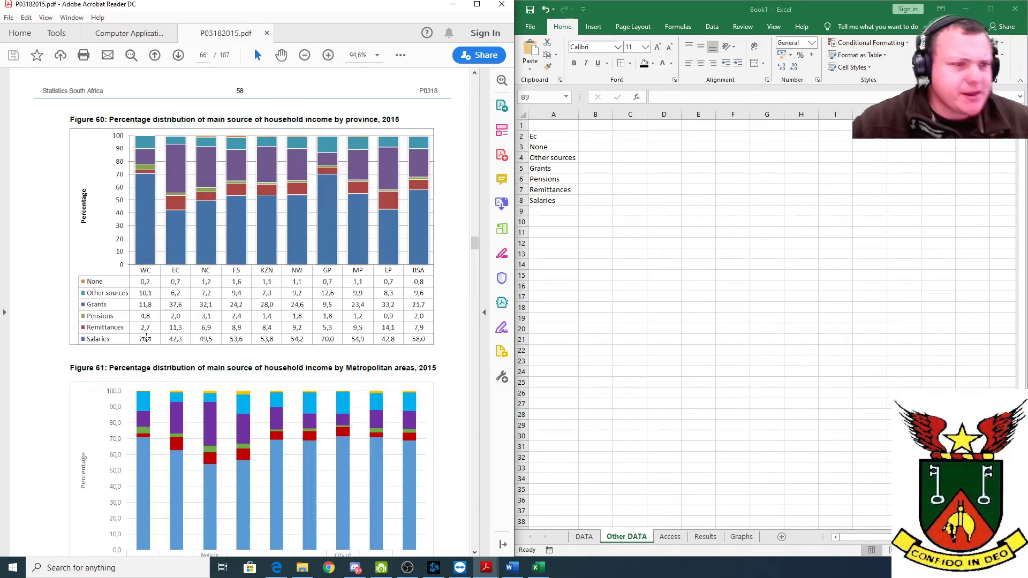
left_click(589, 146)
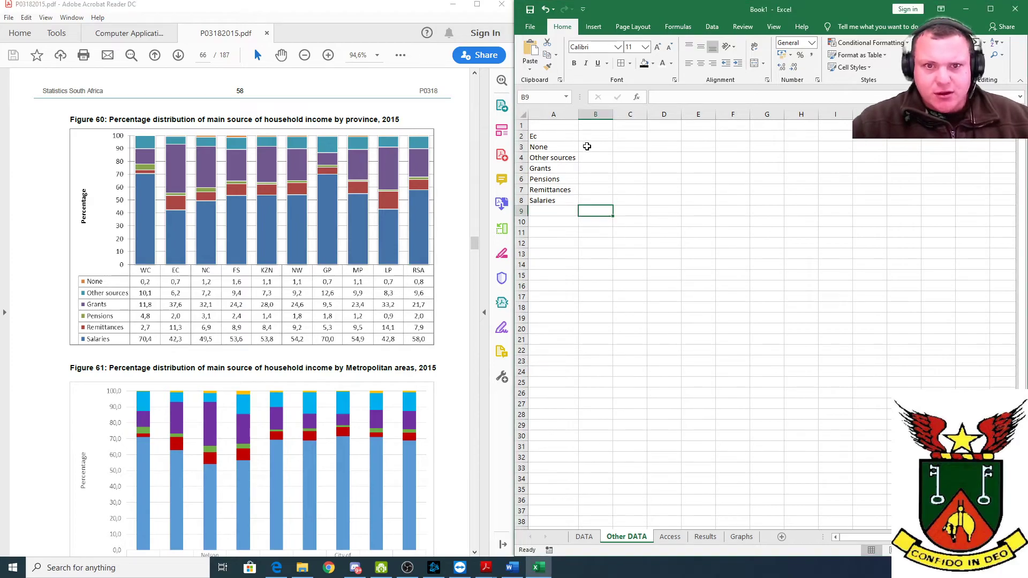
type("0,7")
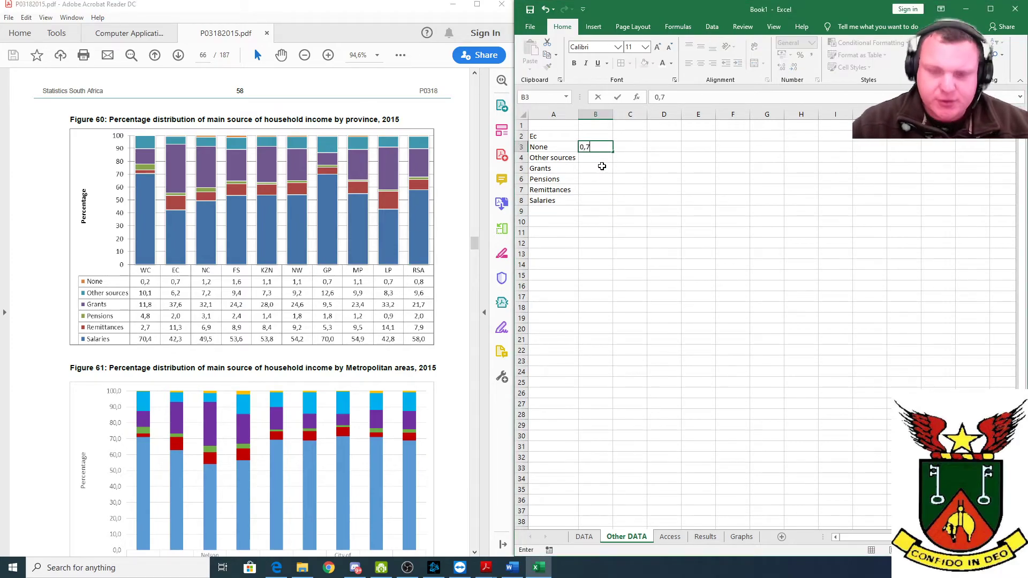
key("Return")
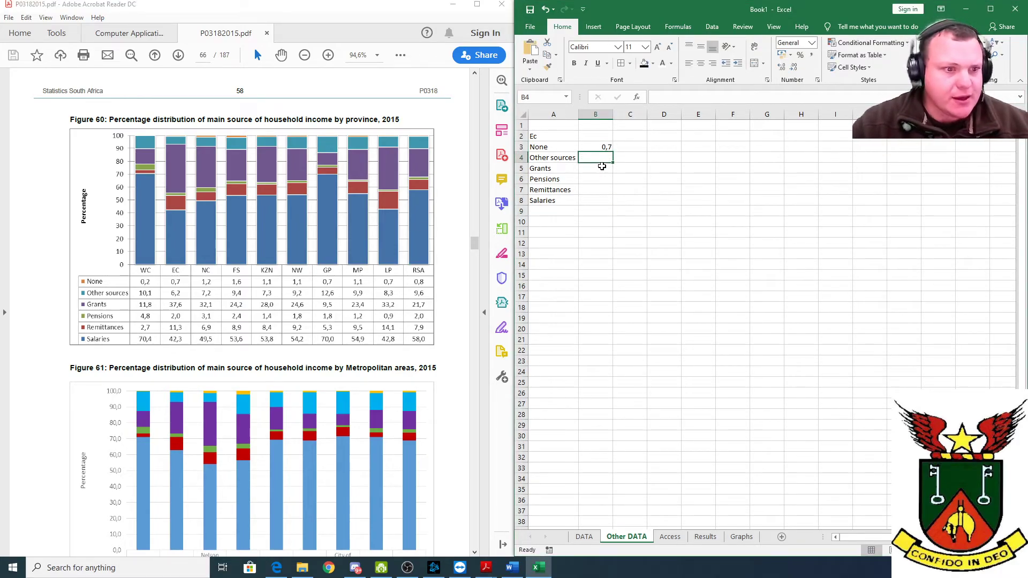
type("6,")
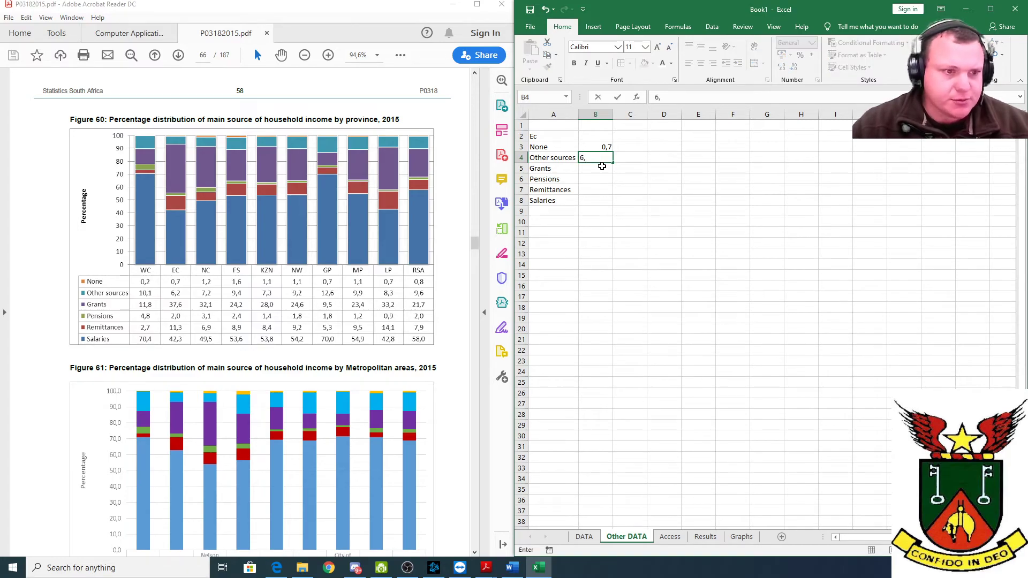
type("2")
key("Return")
type(",")
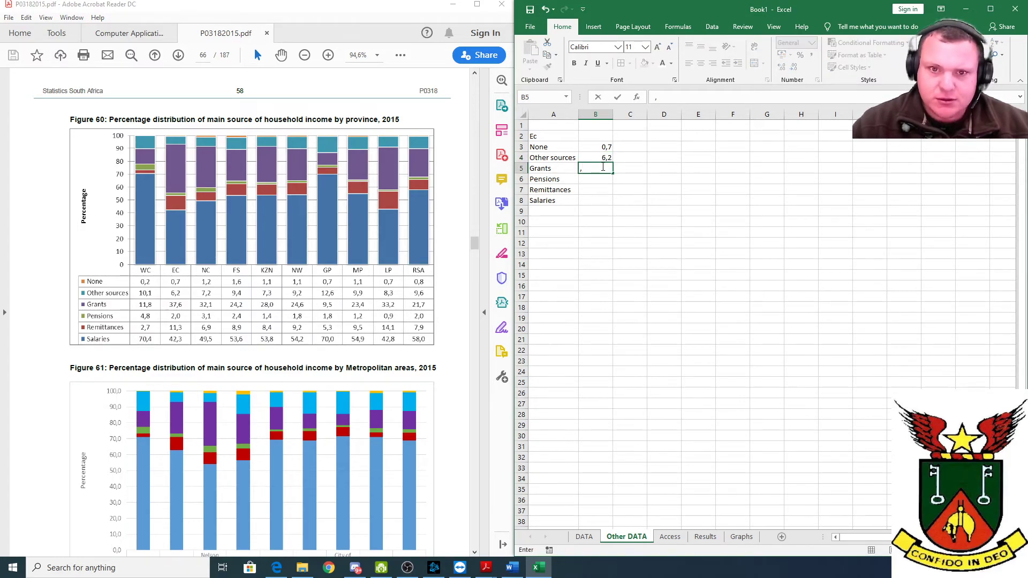
type("37")
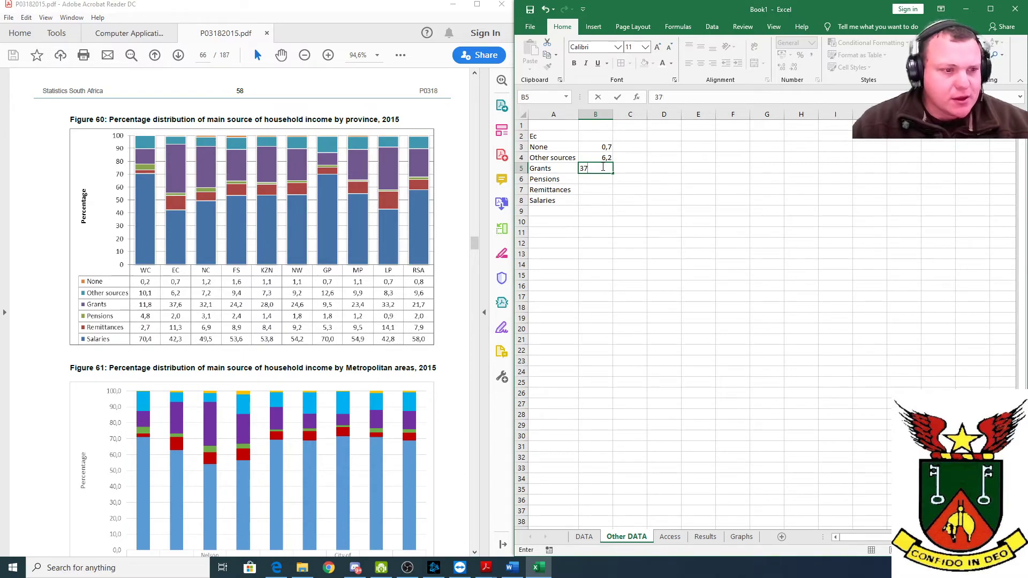
type(",6")
key("Return")
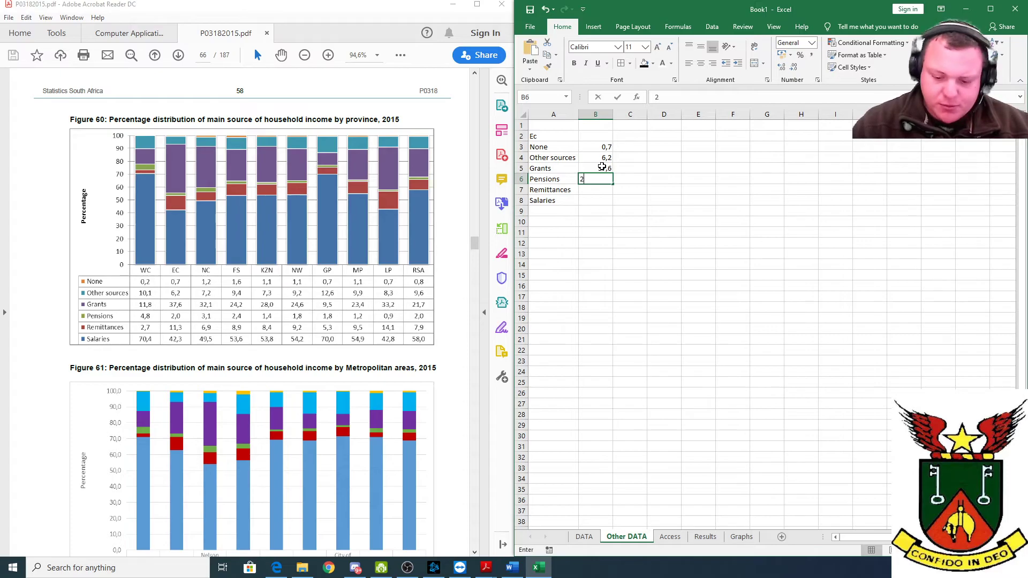
Enter the remaining Eastern Cape percentages: 2 for Pensions, 11,3 for Remittances and 42,3 for Salaries in B6 to B8.
type("2")
key("Return")
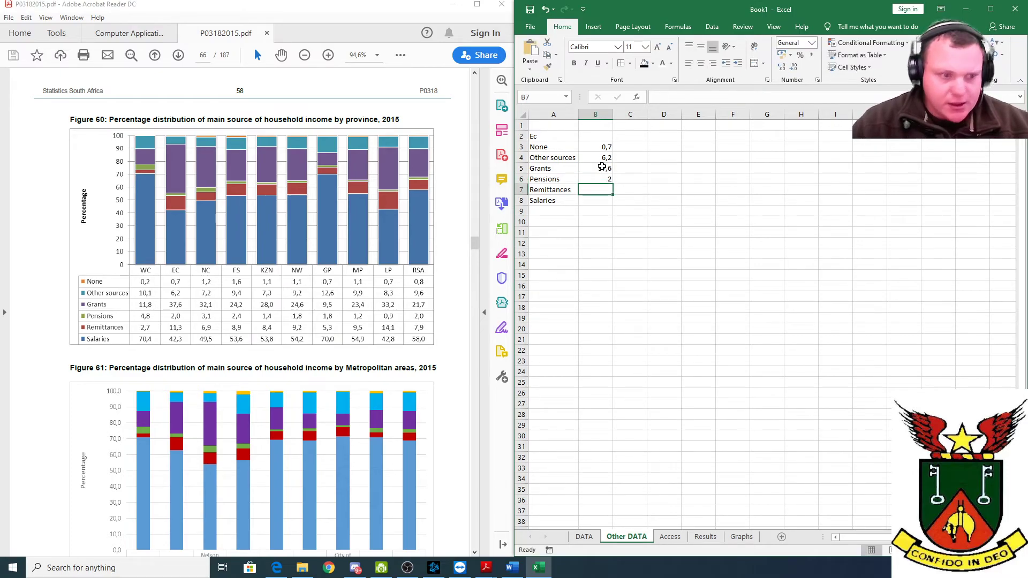
type("11,3")
key("Return")
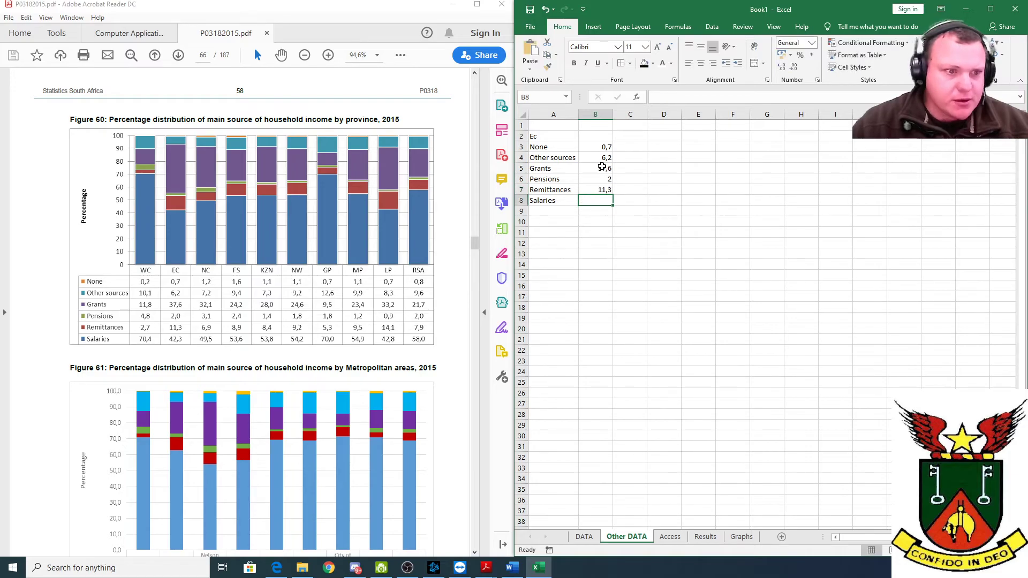
type("42")
key("Return")
key("Up")
type("42,3")
left_click(698, 232)
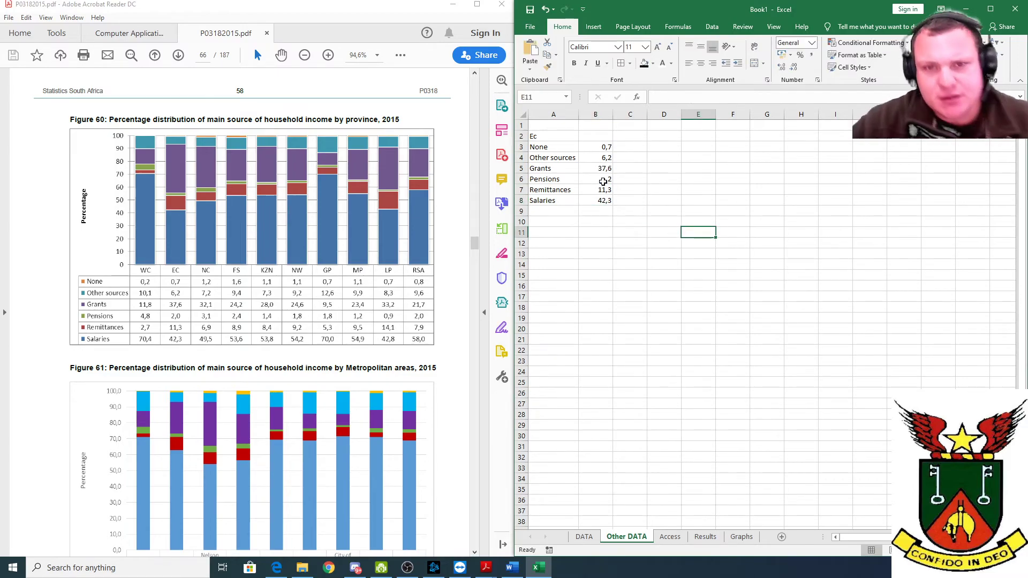
Merge and center A1:B1 above the income table and enter the heading Income for EC.
left_click_drag(539, 126, 596, 125)
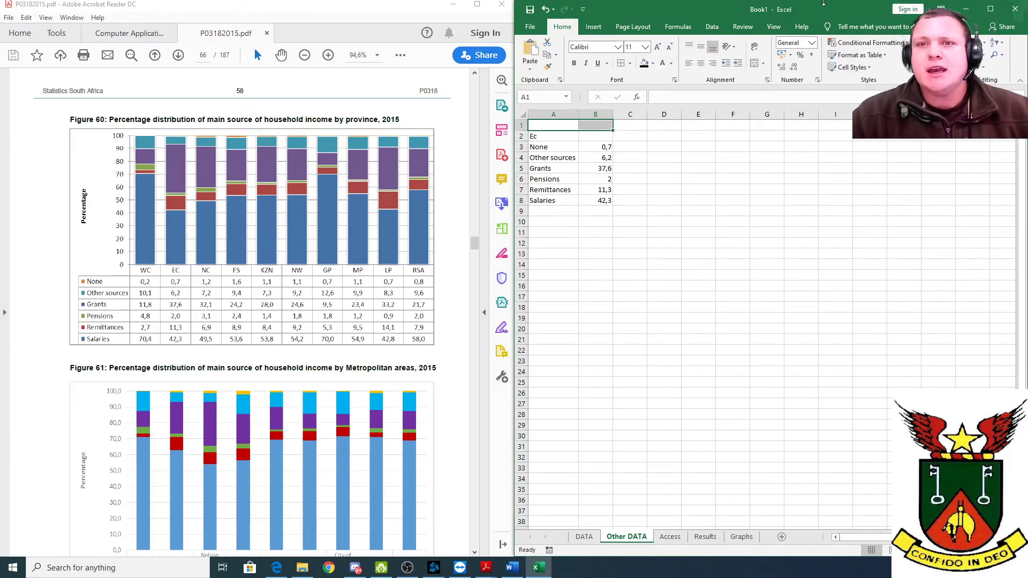
left_click(753, 65)
type("Income")
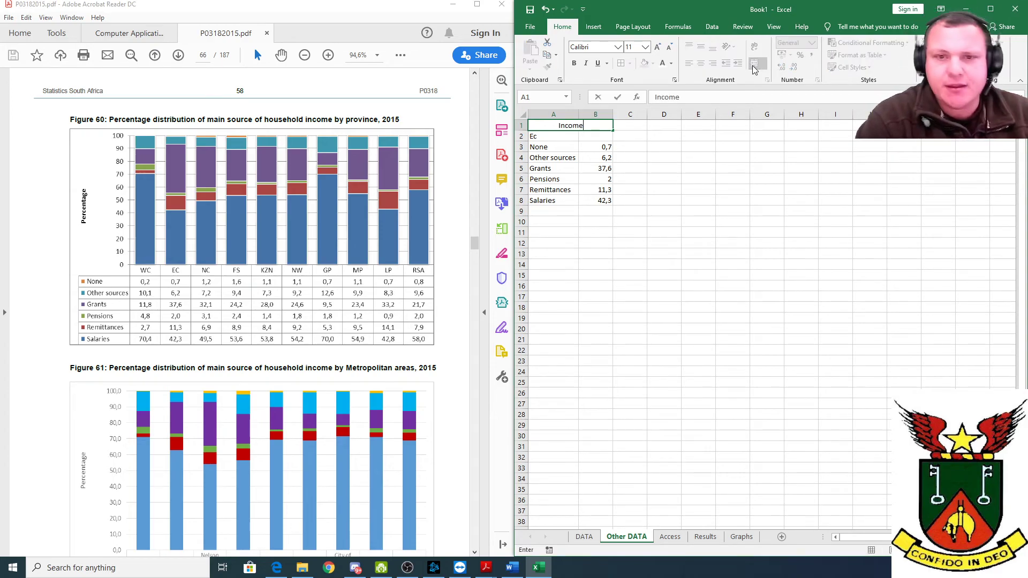
left_click(624, 210)
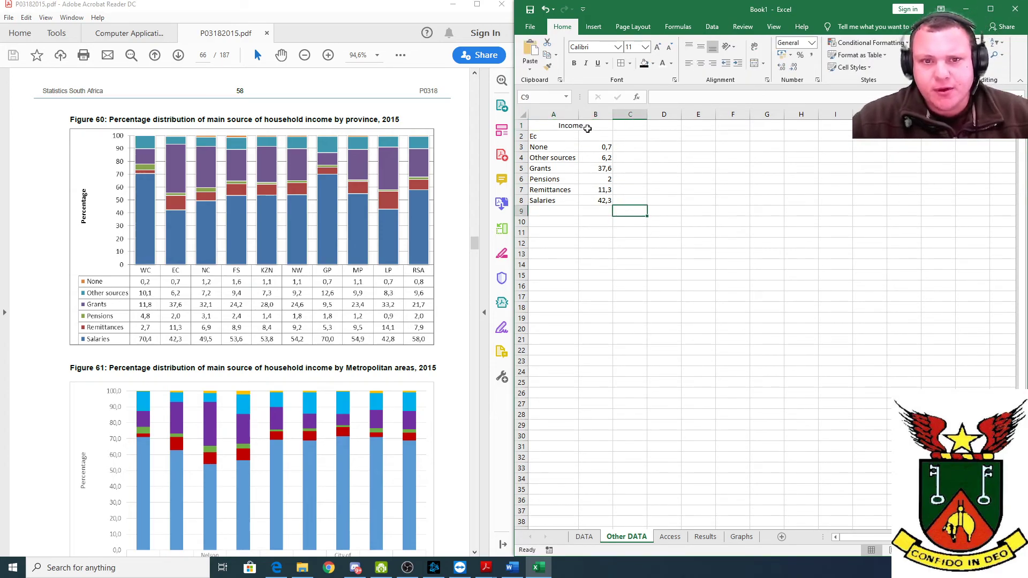
double_click(590, 125)
type("for EX")
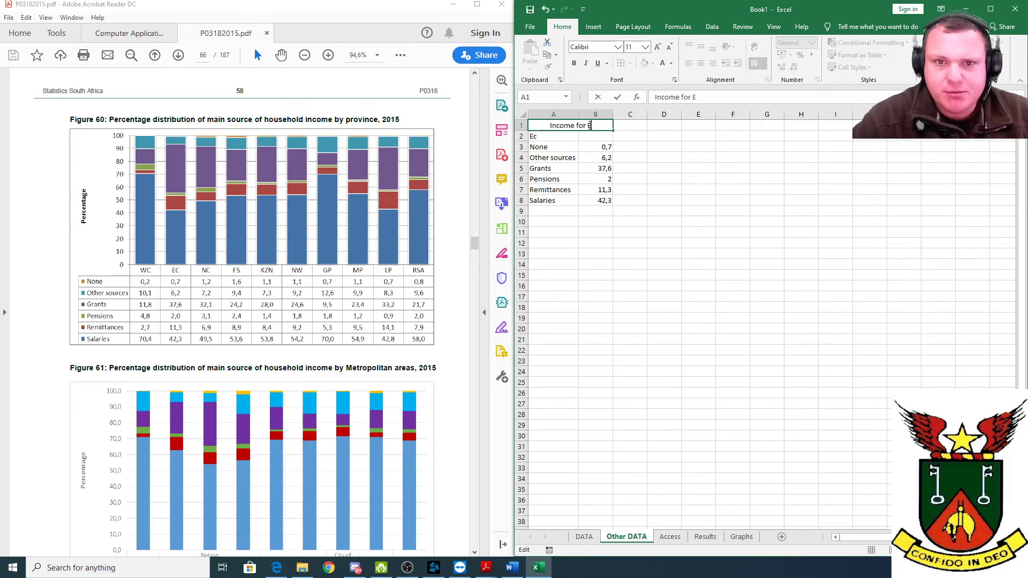
left_click(586, 284)
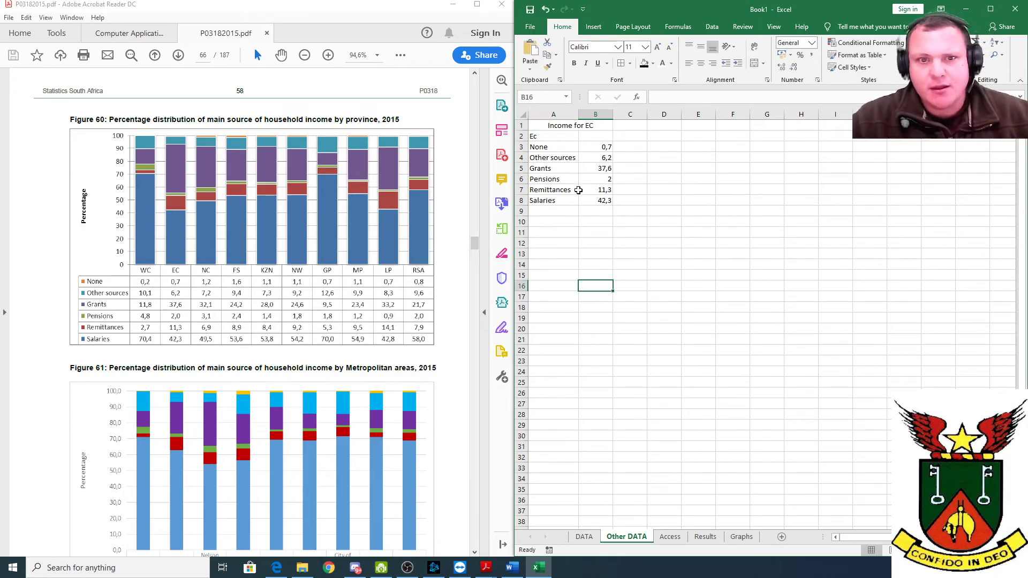
Insert a 2-D pie chart from the income source labels and percentages in A3:B8.
left_click_drag(542, 146, 600, 199)
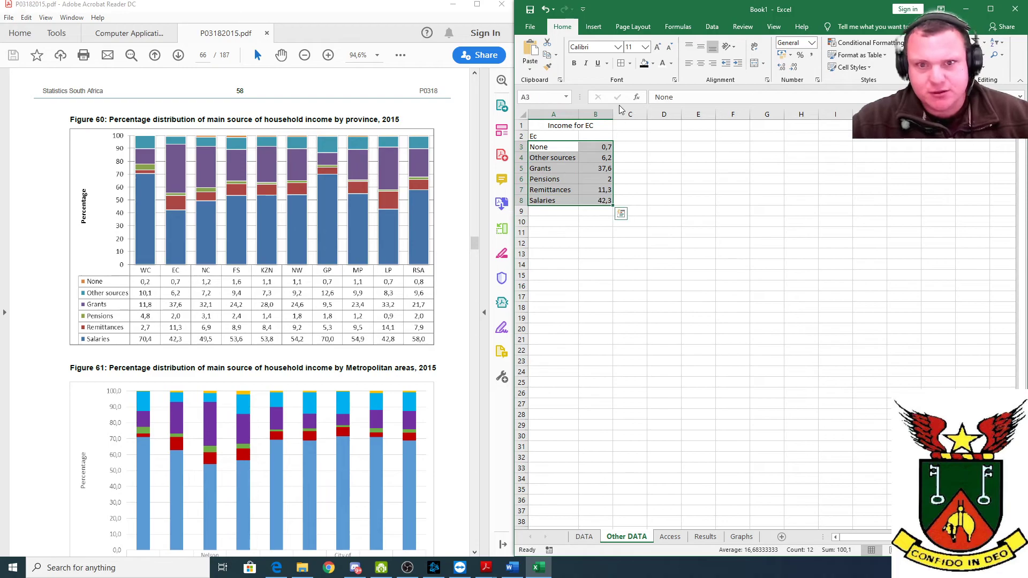
left_click(594, 27)
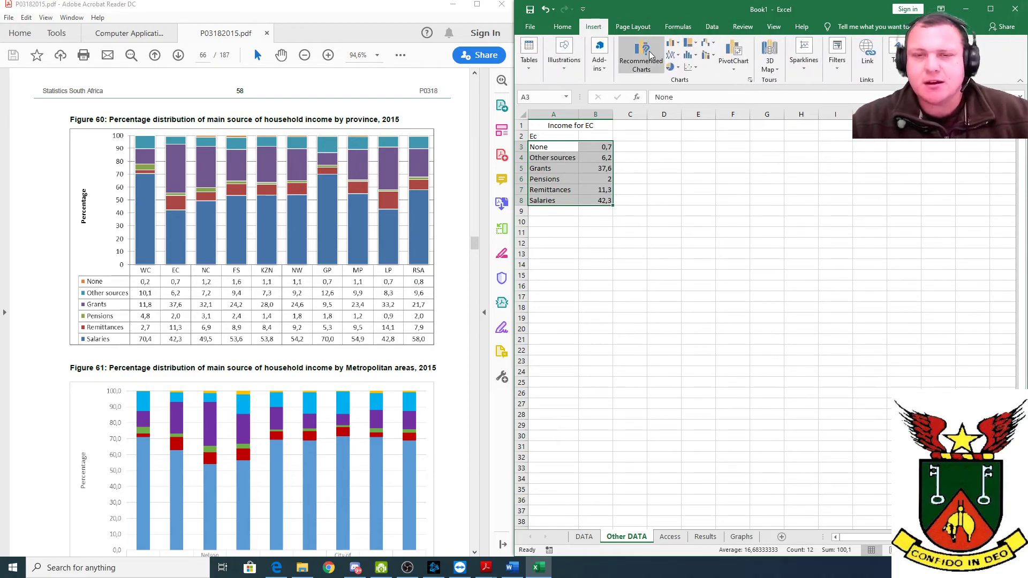
left_click(673, 67)
left_click(682, 101)
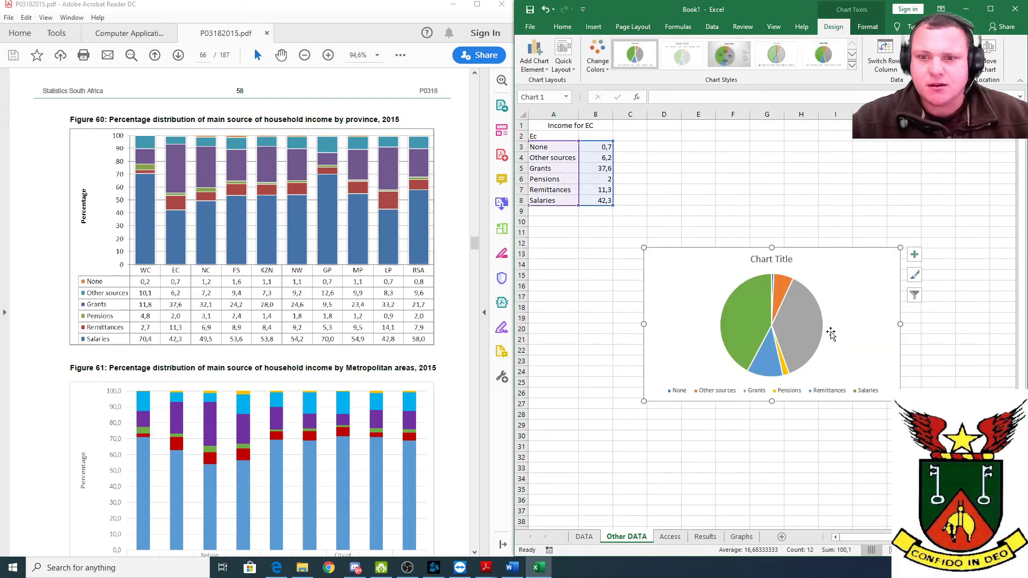
Maximize the Excel window and move the pie chart up beside the income table.
left_click(988, 9)
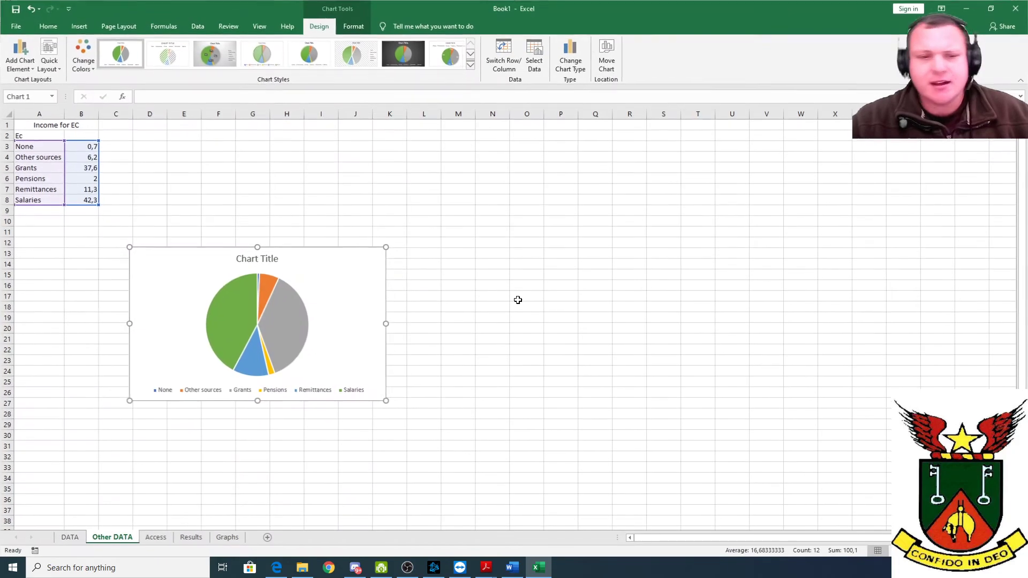
left_click_drag(331, 258, 328, 169)
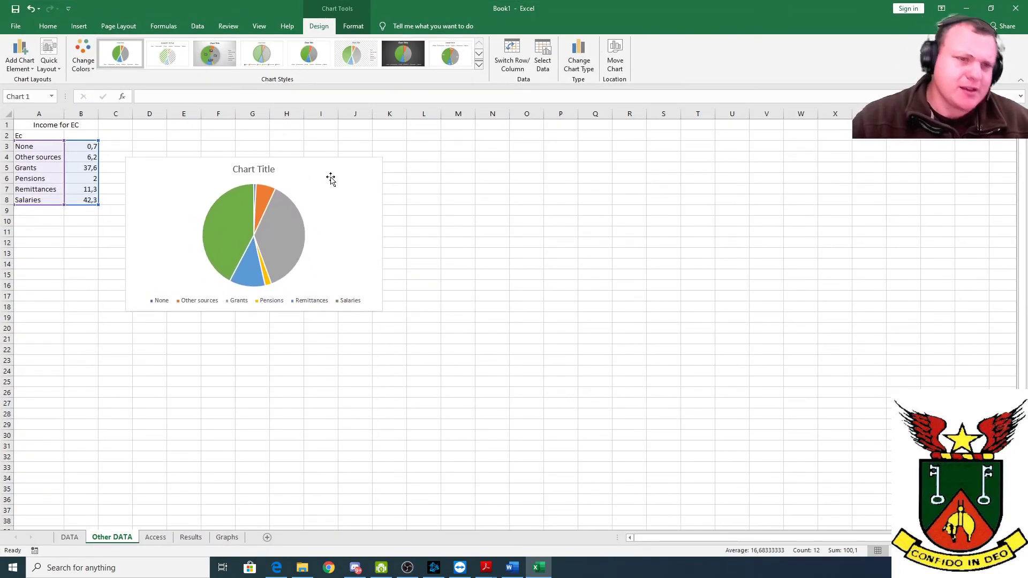
mouse_move(277, 245)
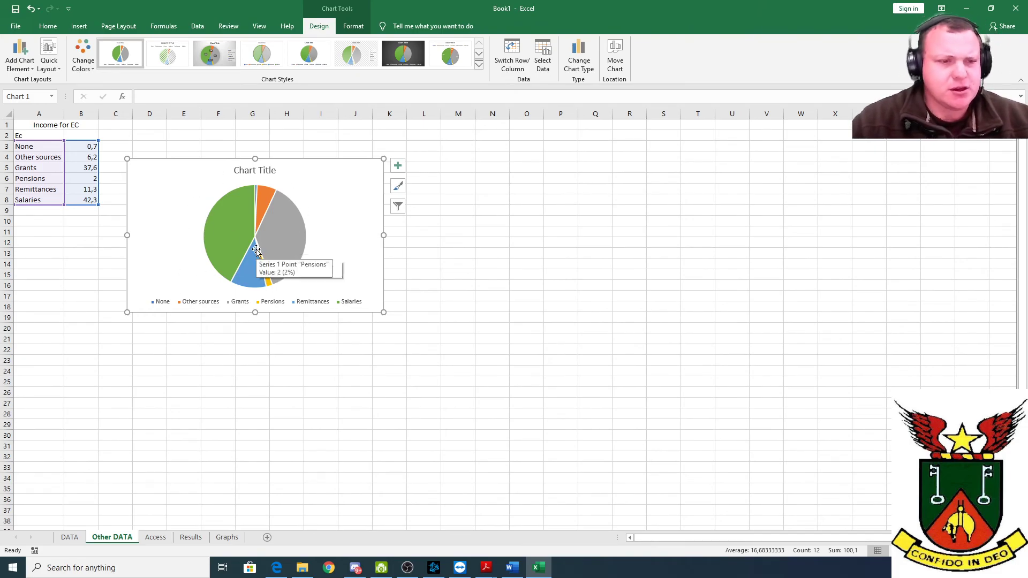
On the DATA sheet, examine the Vlookup and If columns, including the nested IF formula in L7.
left_click(72, 537)
scroll(270, 397, "down", 2)
scroll(271, 397, "up", 2)
left_click_drag(749, 193, 828, 192)
left_click(762, 196)
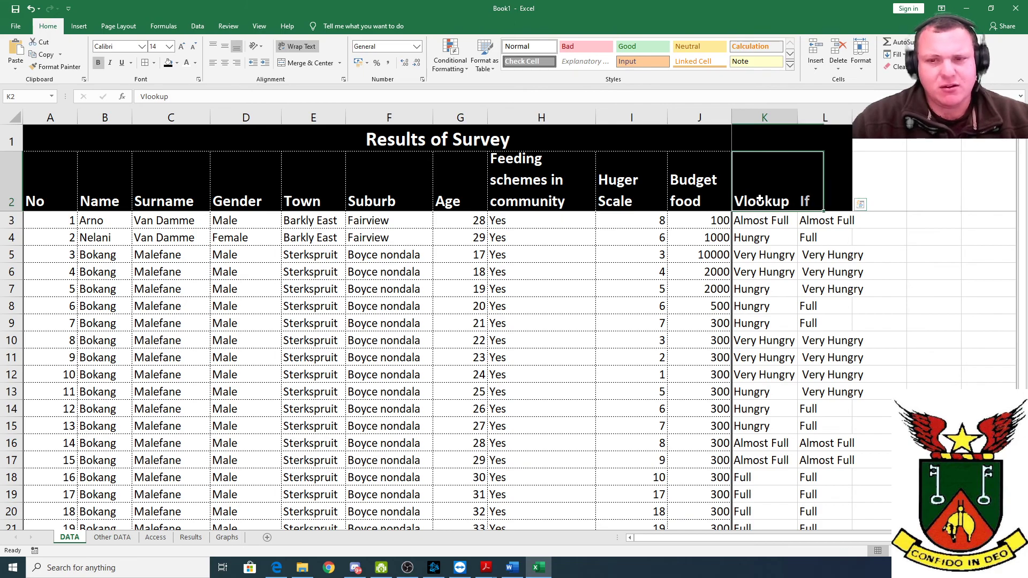
left_click(831, 197)
left_click(710, 207)
left_click(764, 200)
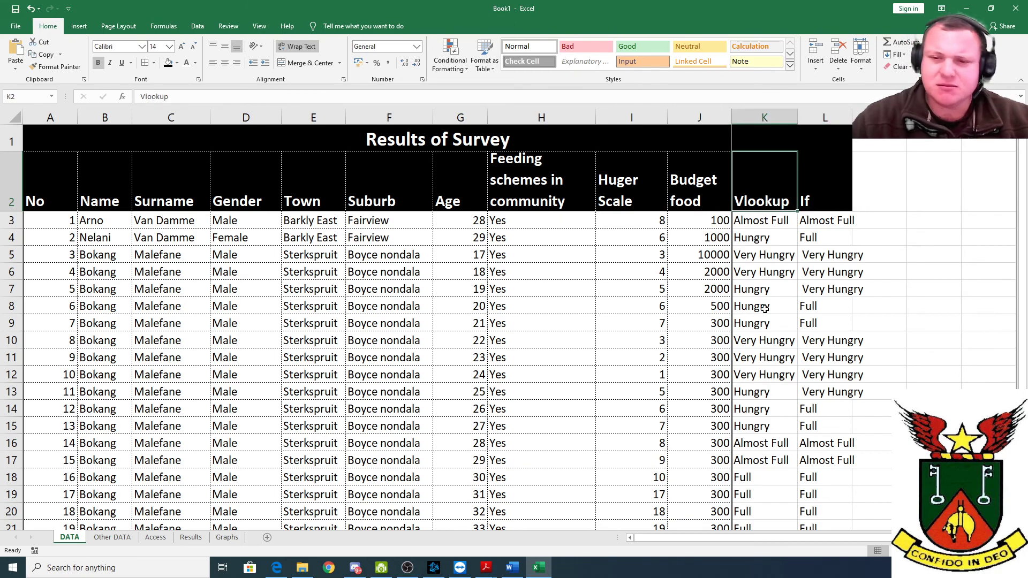
left_click(878, 289)
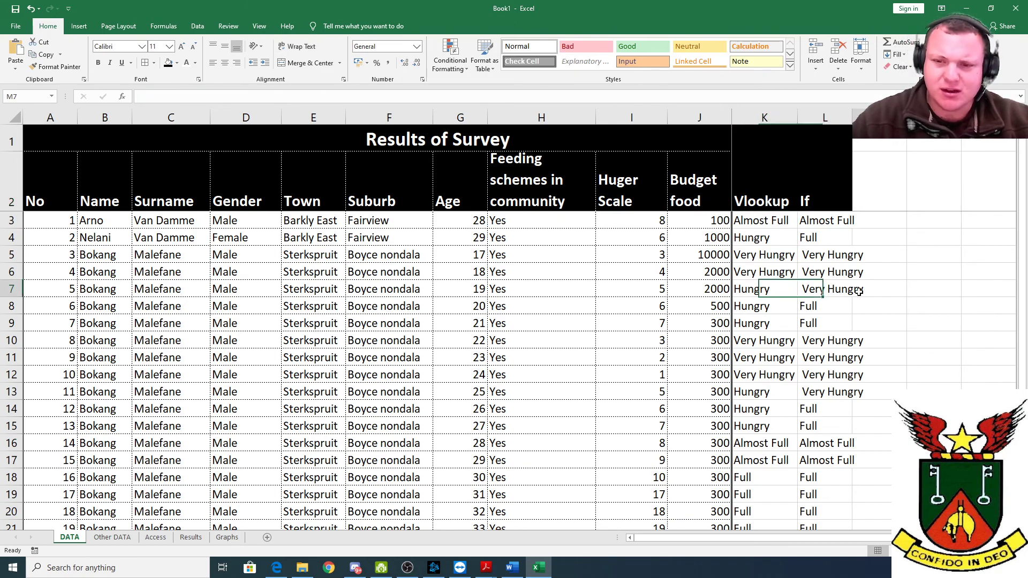
left_click(820, 285)
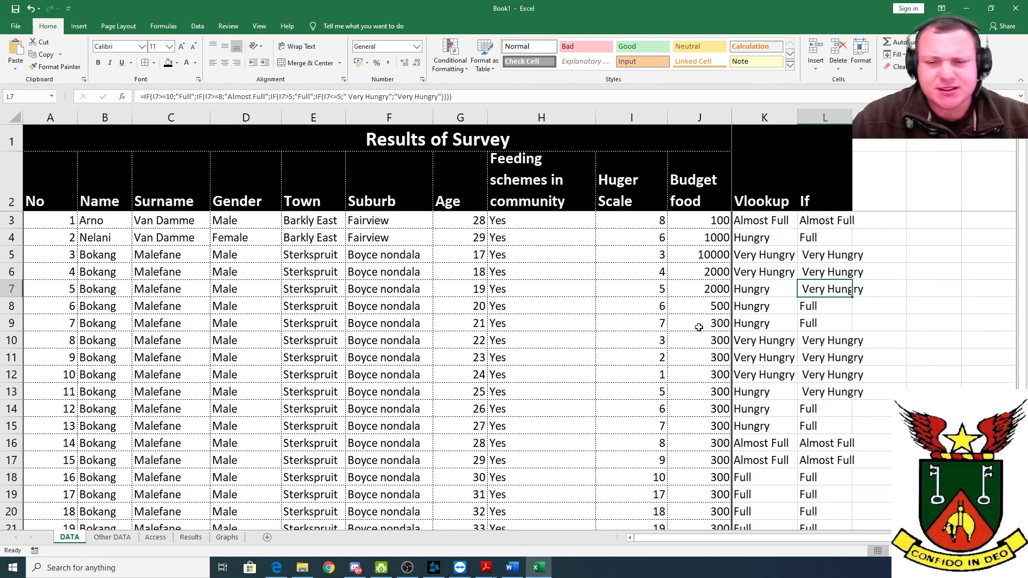